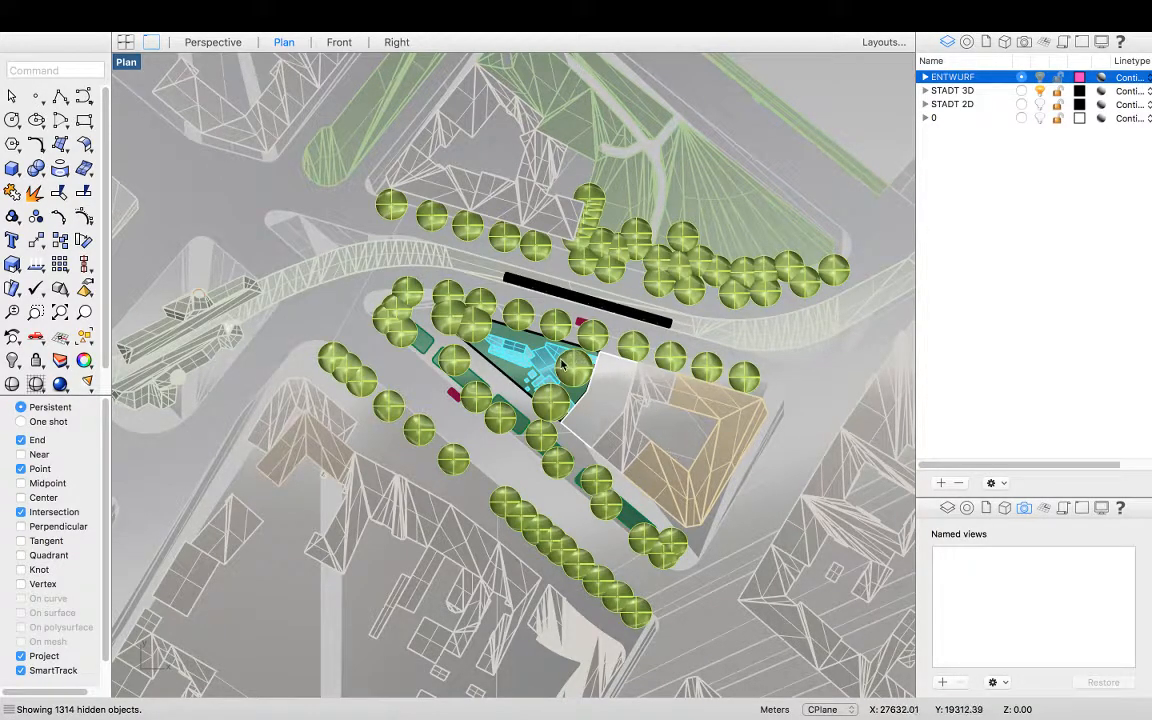
mouse_move(355, 5)
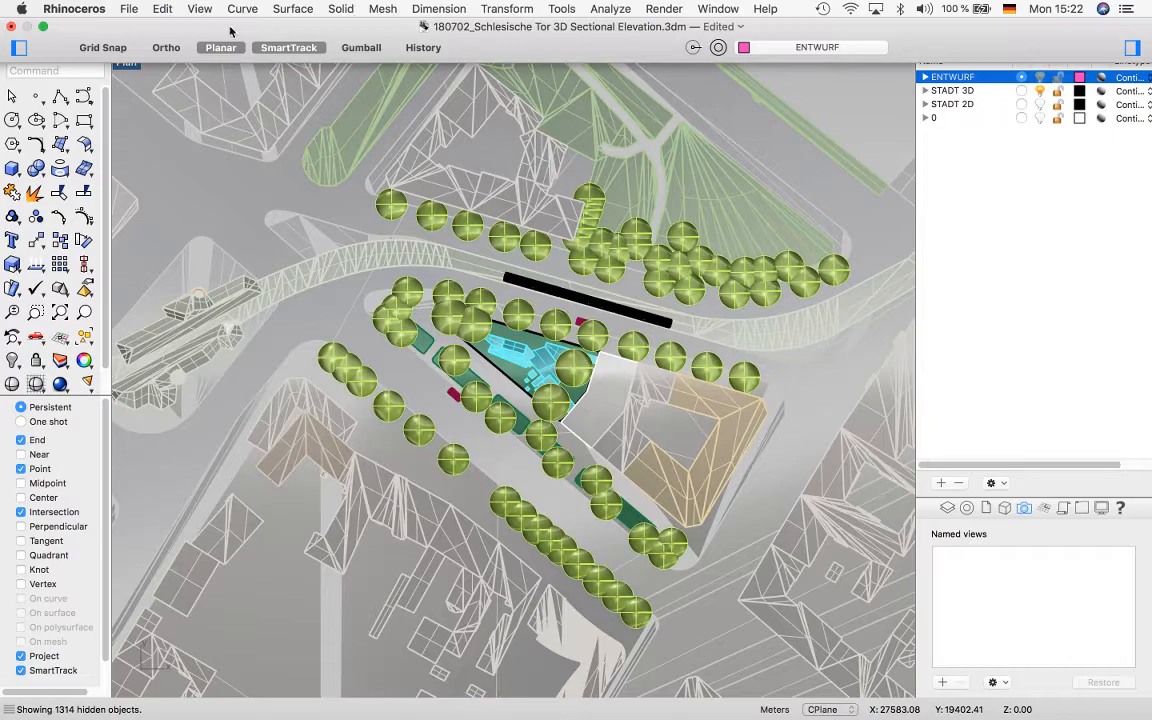
click(127, 9)
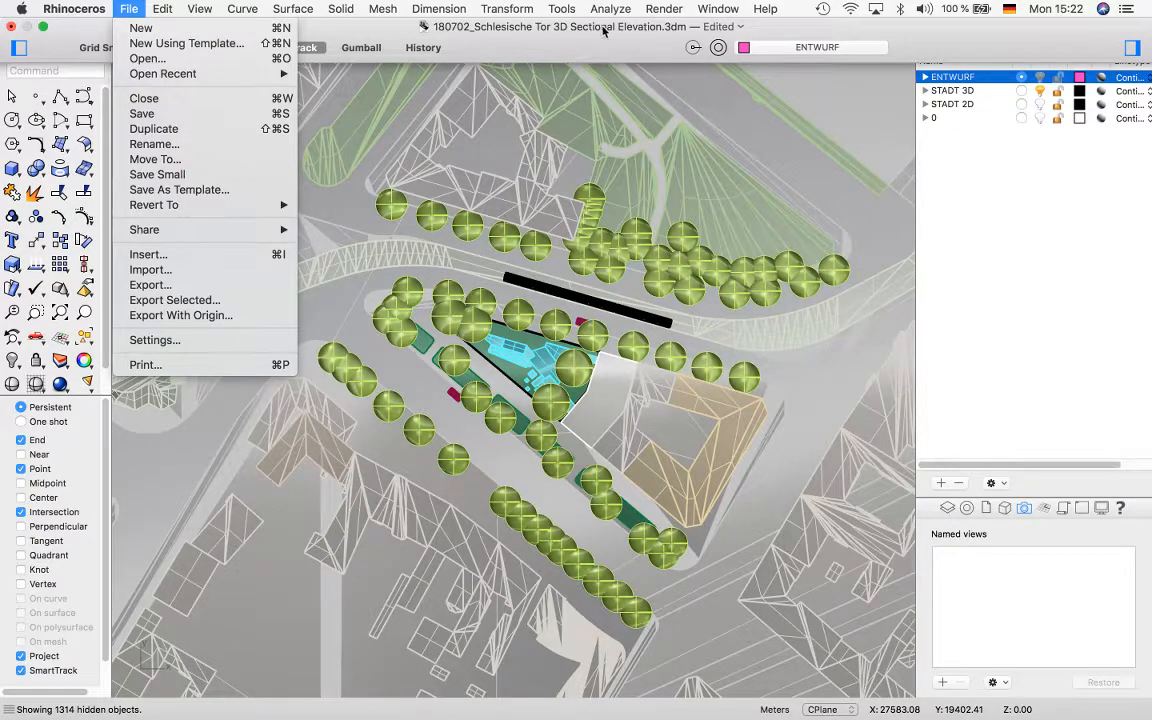
mouse_move(600, 13)
click(505, 45)
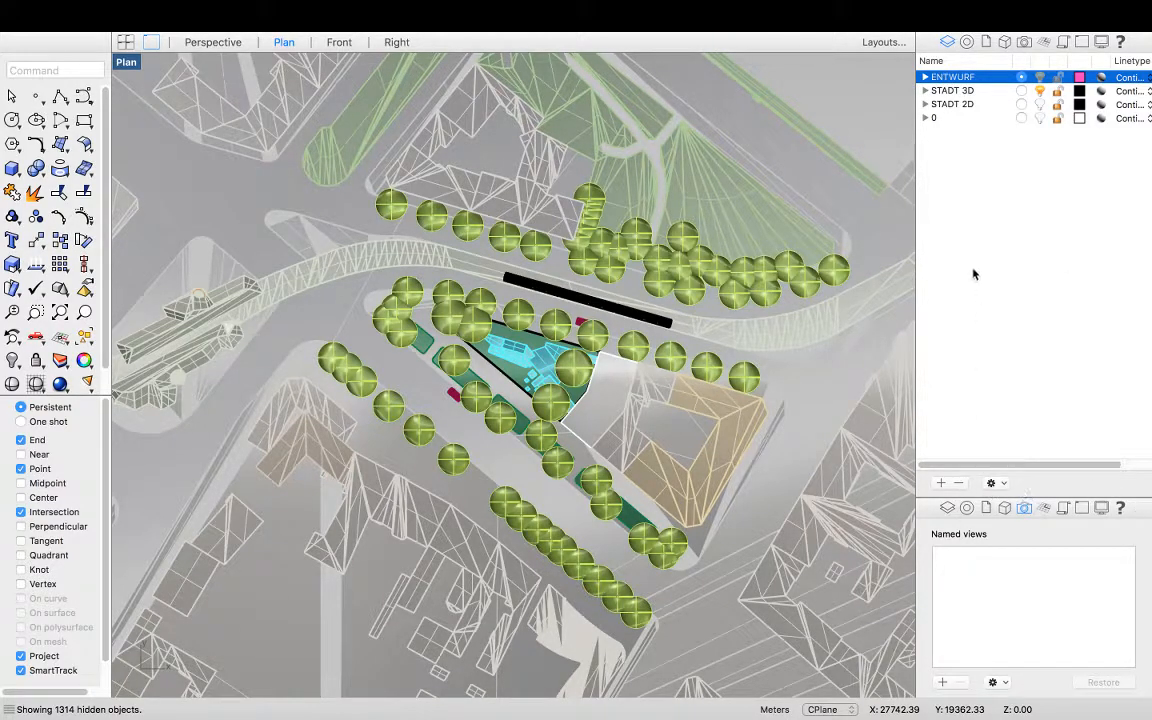
Create a new layer named SECTIONAL ELEVATION
click(941, 483)
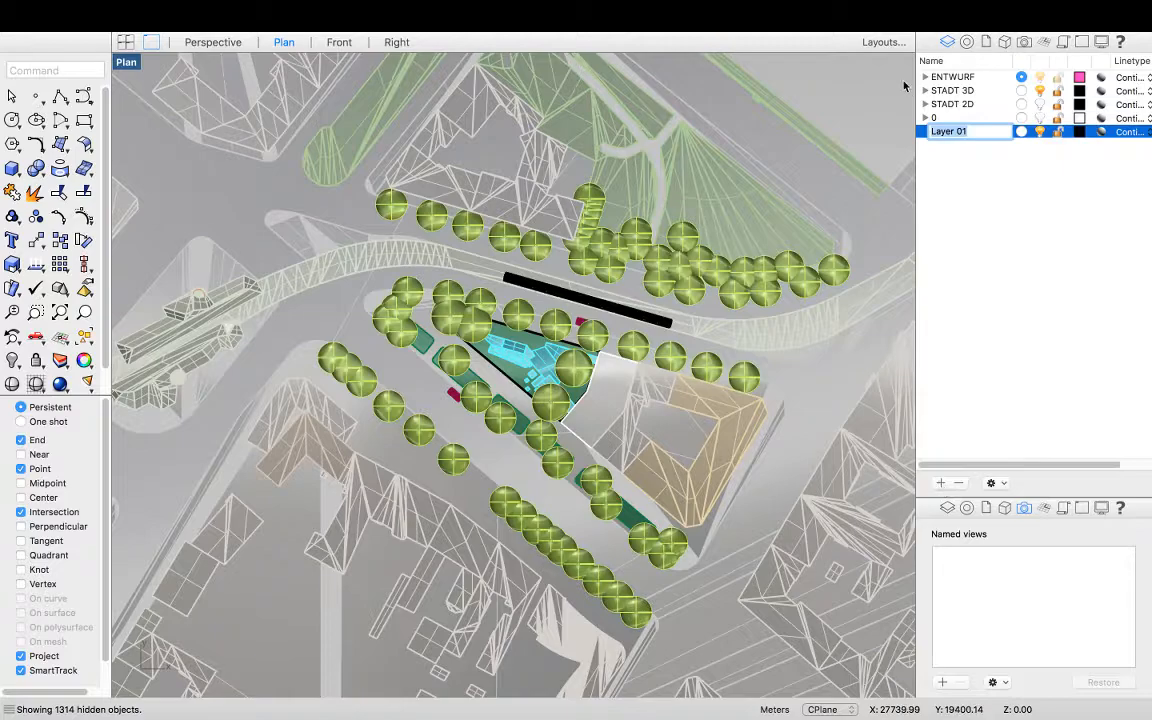
text(Sec)
text(ATION)
key(Return)
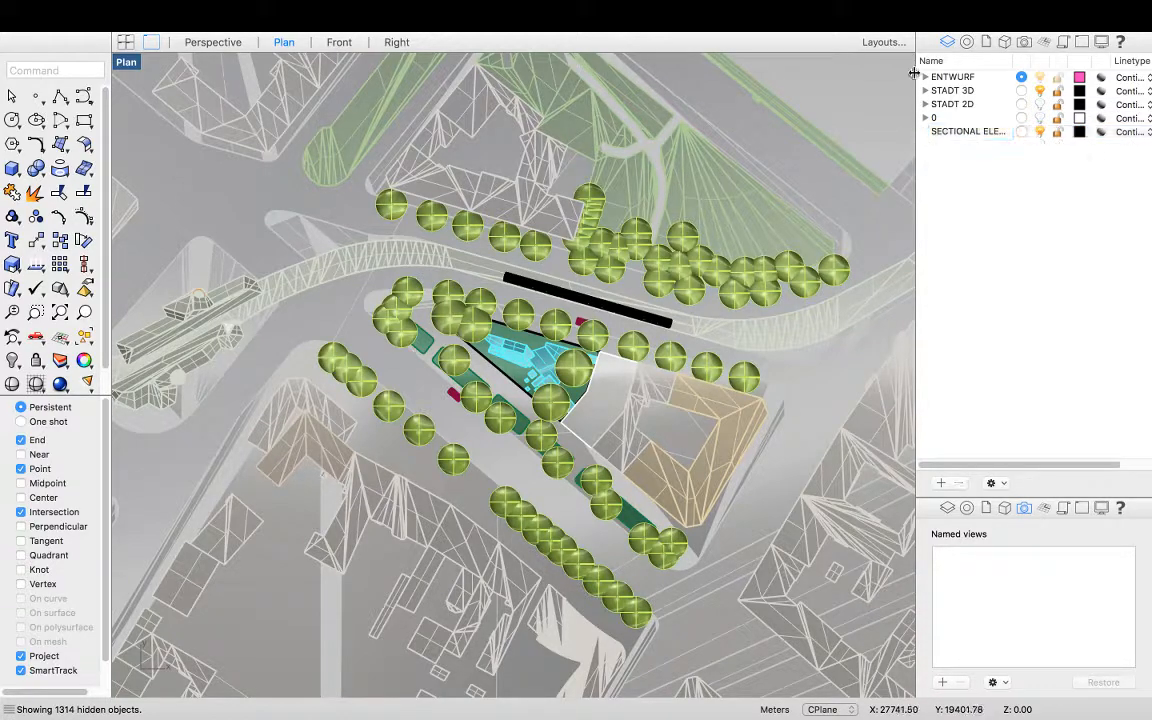
Set the SECTIONAL ELEVATION layer colour to Tangerine orange
click(1079, 132)
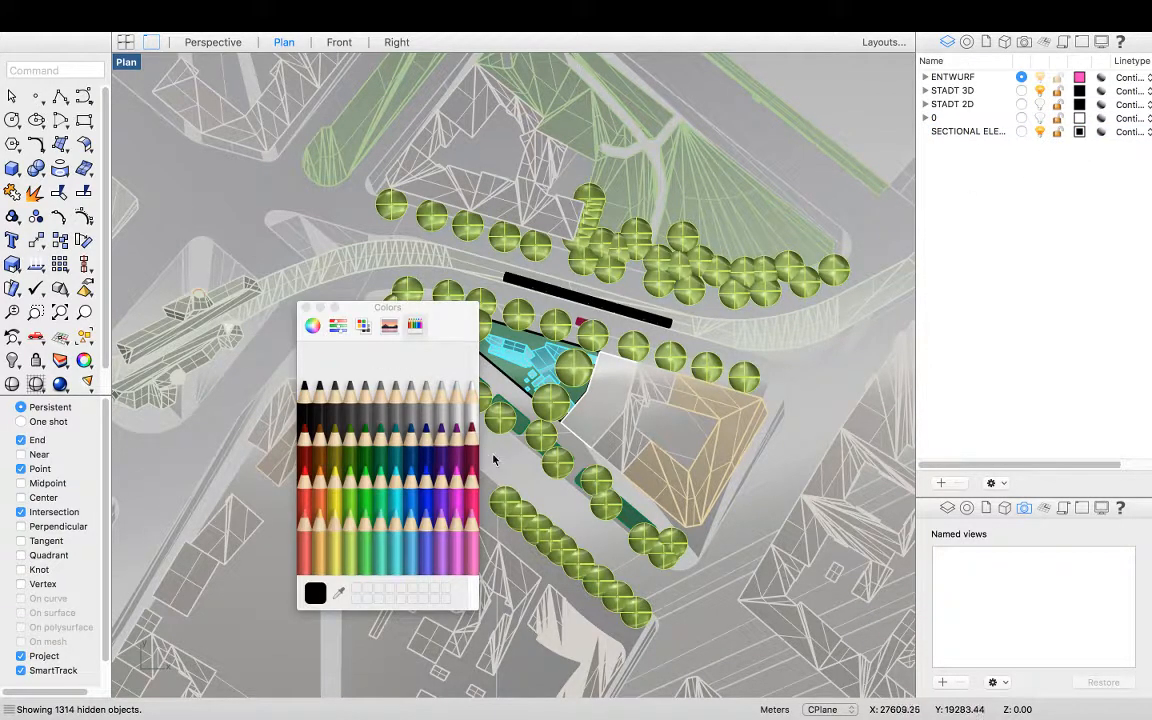
click(319, 468)
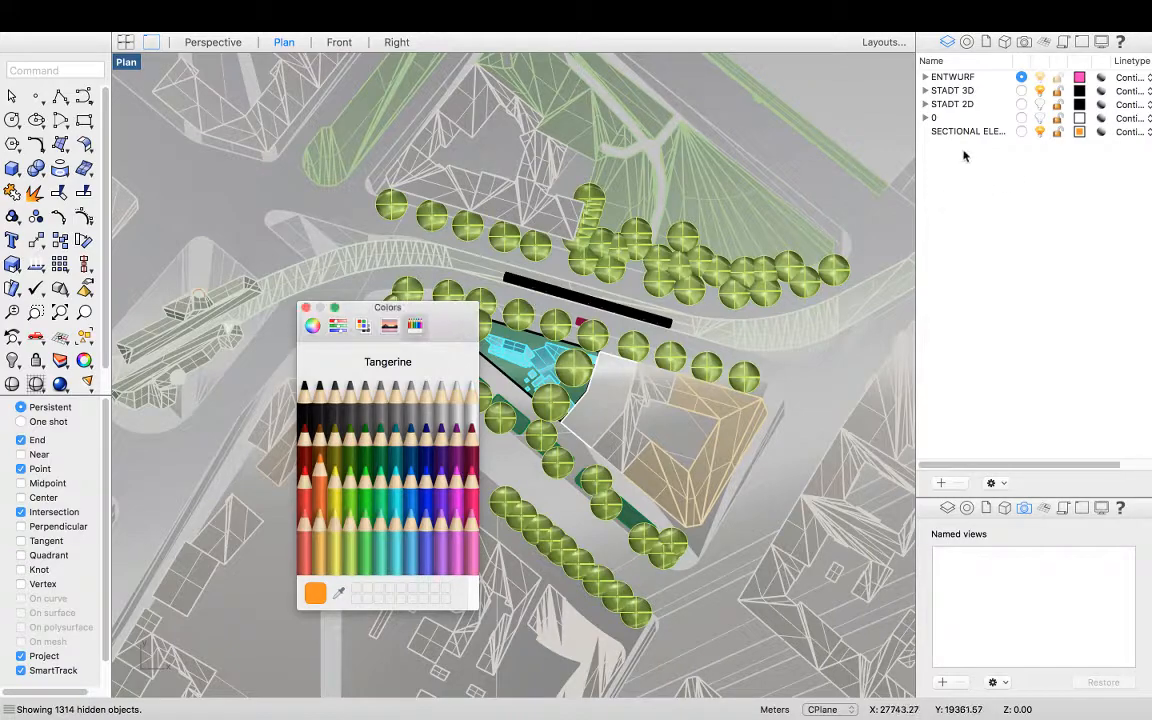
click(306, 308)
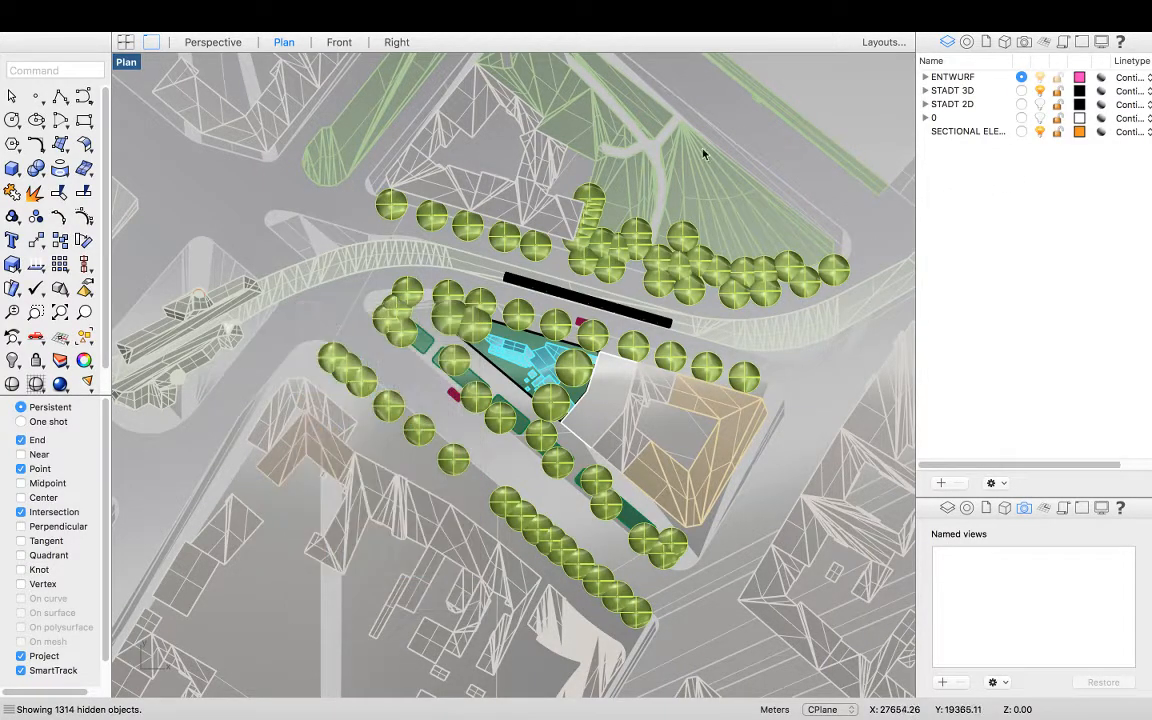
Move the SECTIONAL ELEVATION layer to the top of the layer list and select it
click(965, 133)
drag(967, 133, 950, 86)
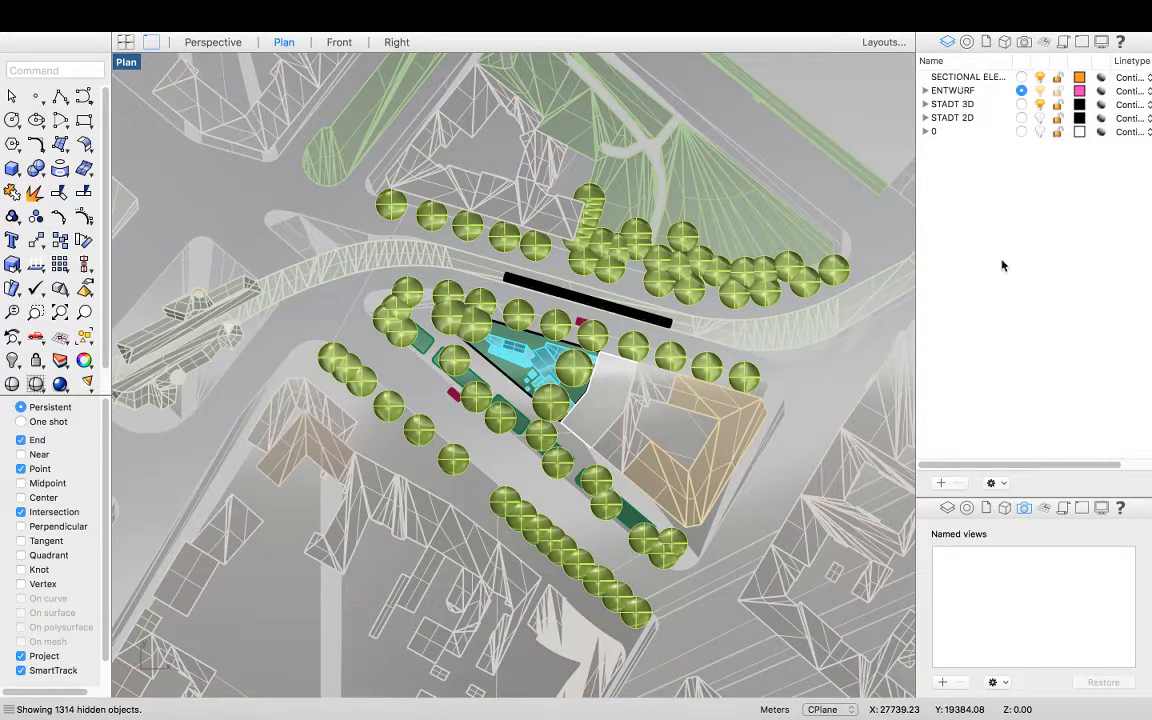
click(962, 77)
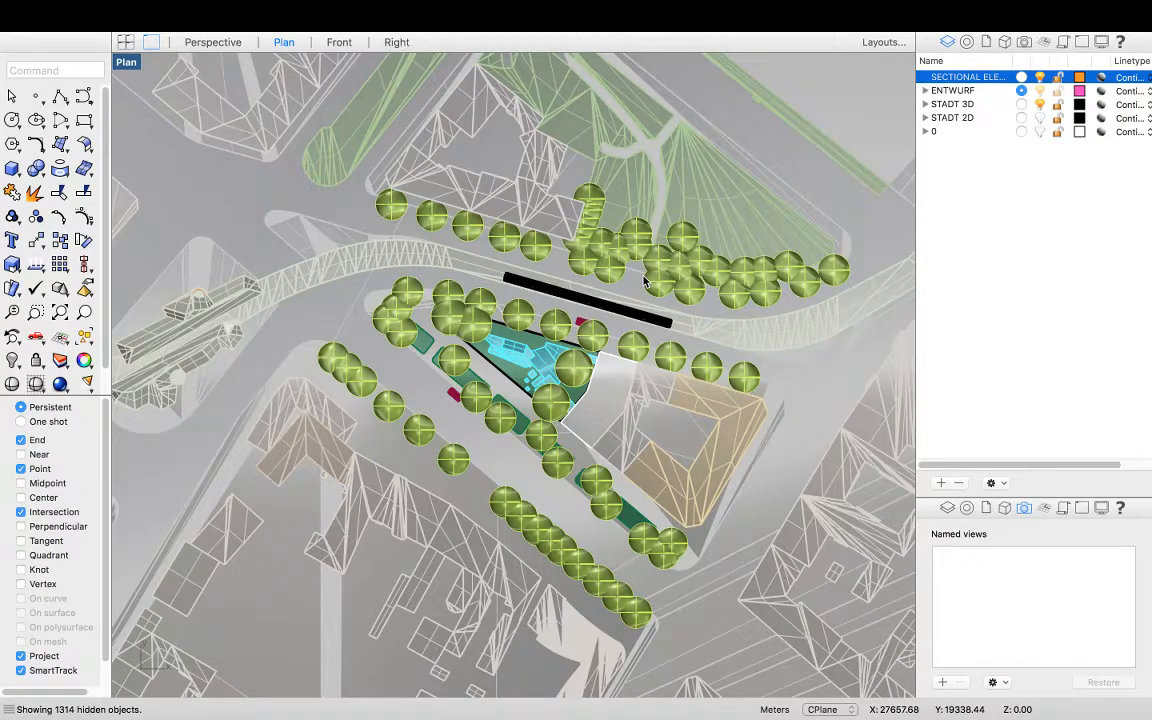
Draw a straight polyline section line across the site from the northwest road edge to the southeast building corner
click(59, 97)
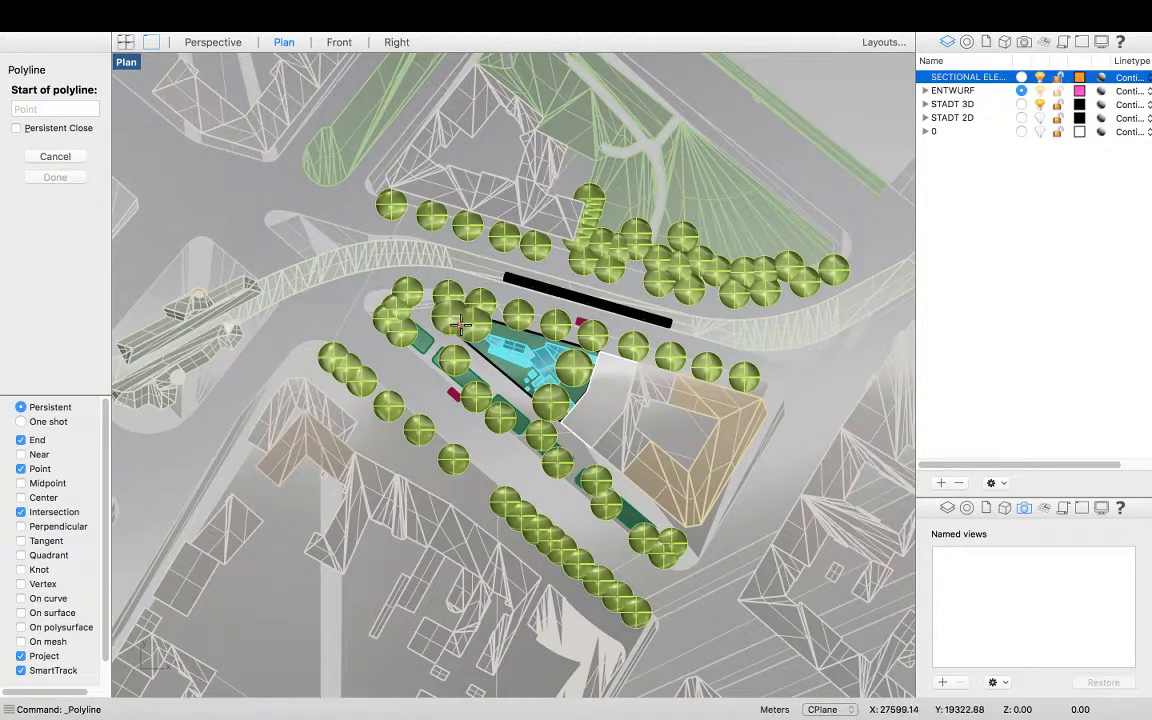
click(291, 234)
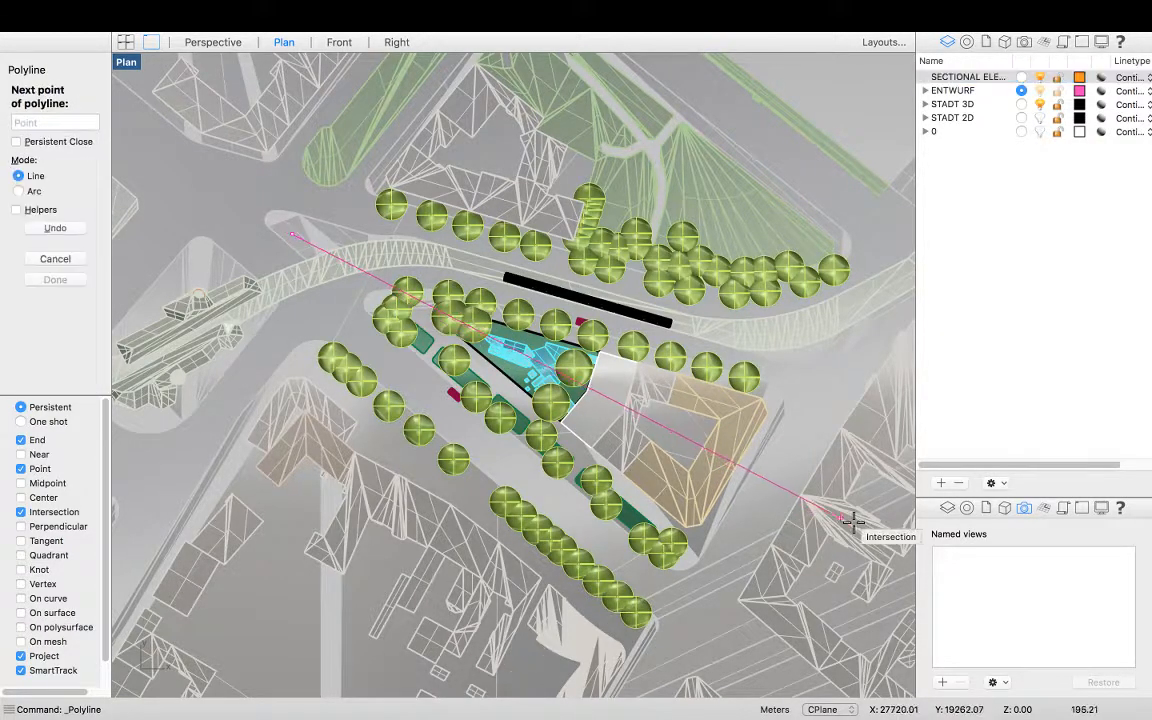
scroll(565, 395, up, 2)
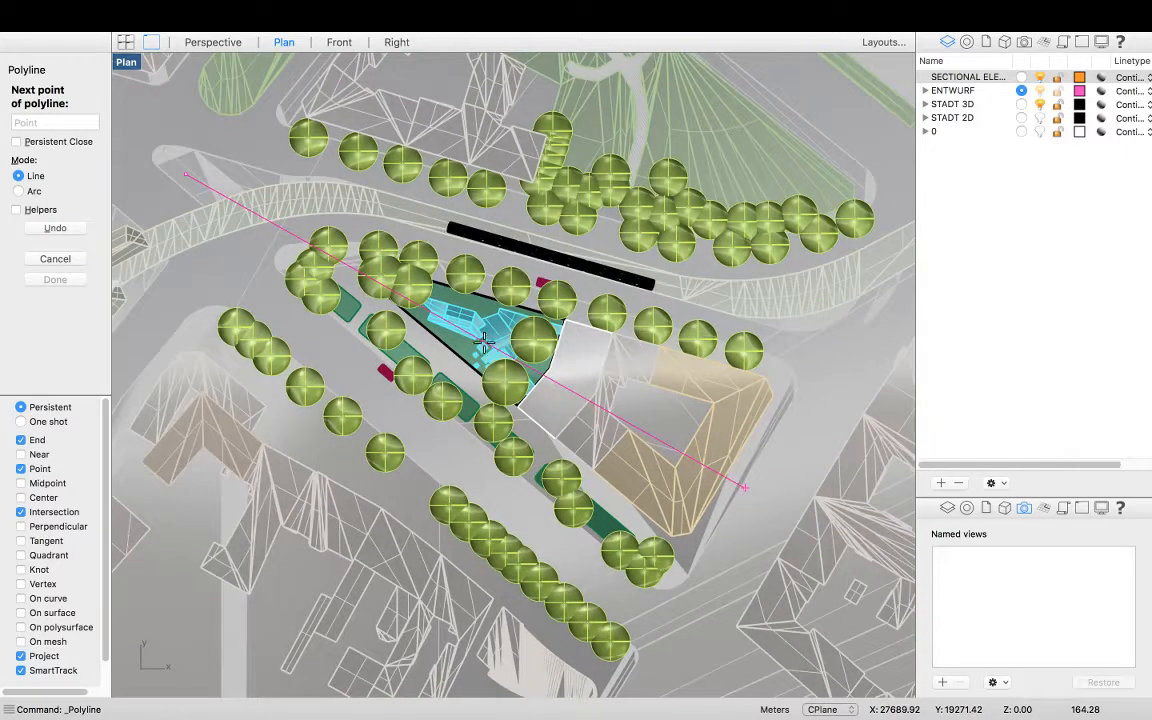
scroll(440, 318, up, 2)
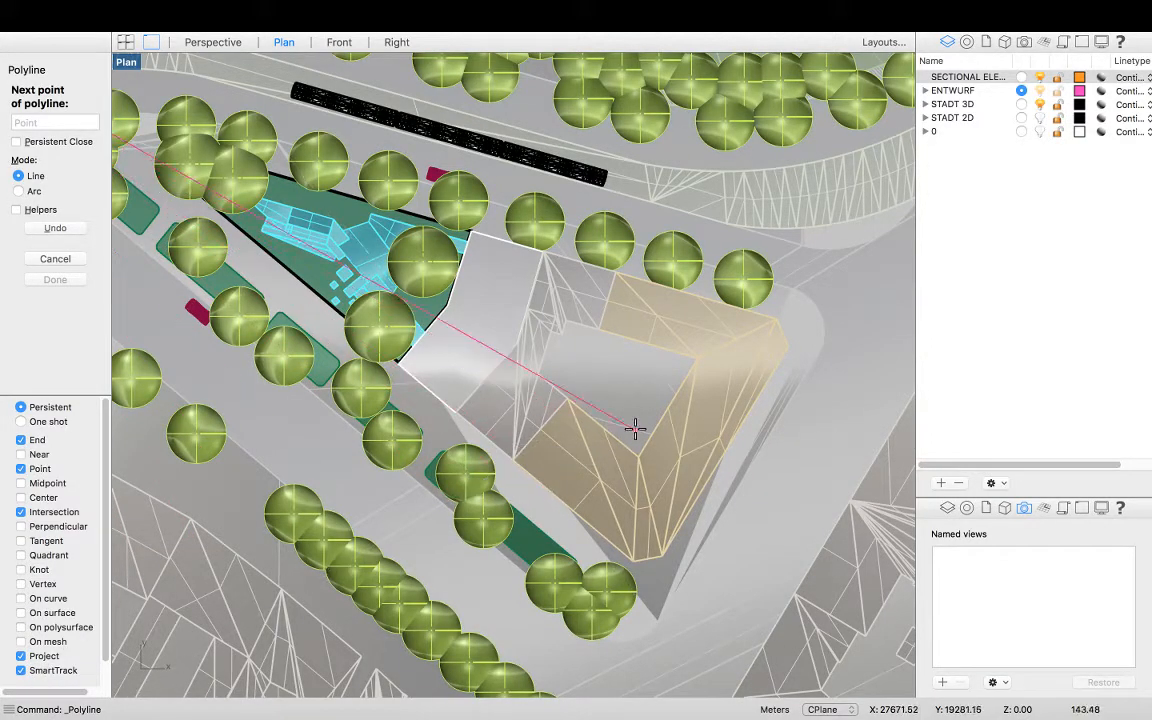
scroll(634, 430, down, 1)
scroll(634, 430, down, 1)
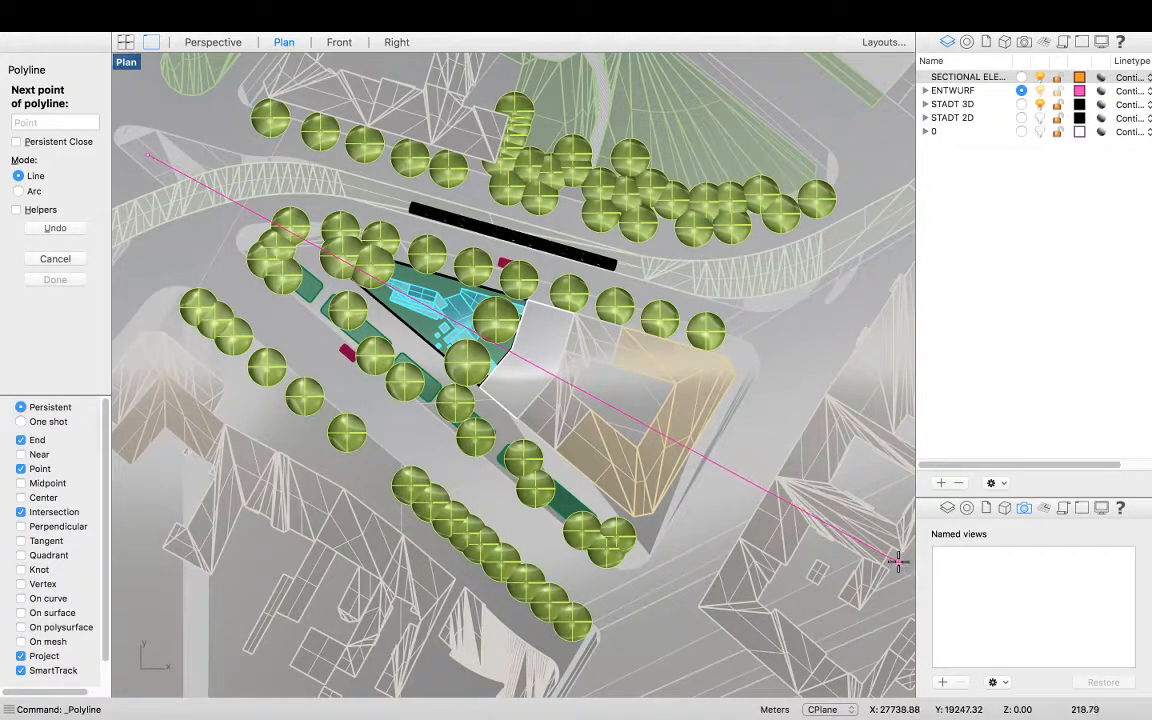
scroll(771, 514, down, 1)
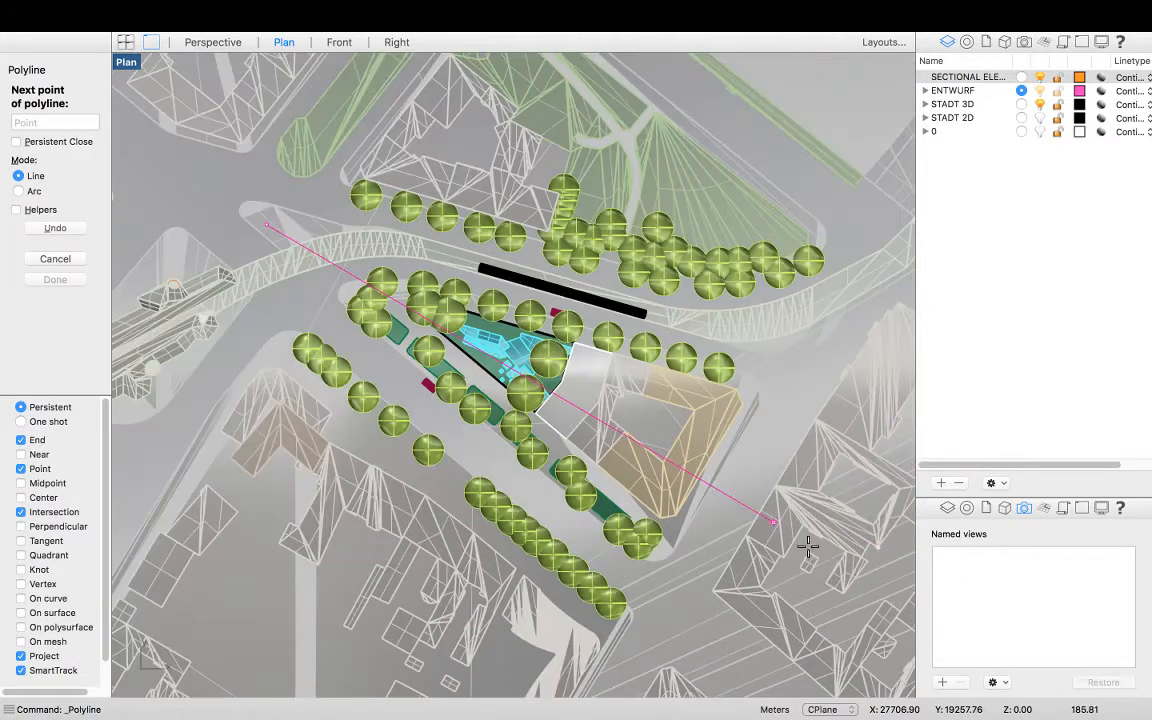
scroll(800, 545, down, 1)
scroll(869, 566, up, 4)
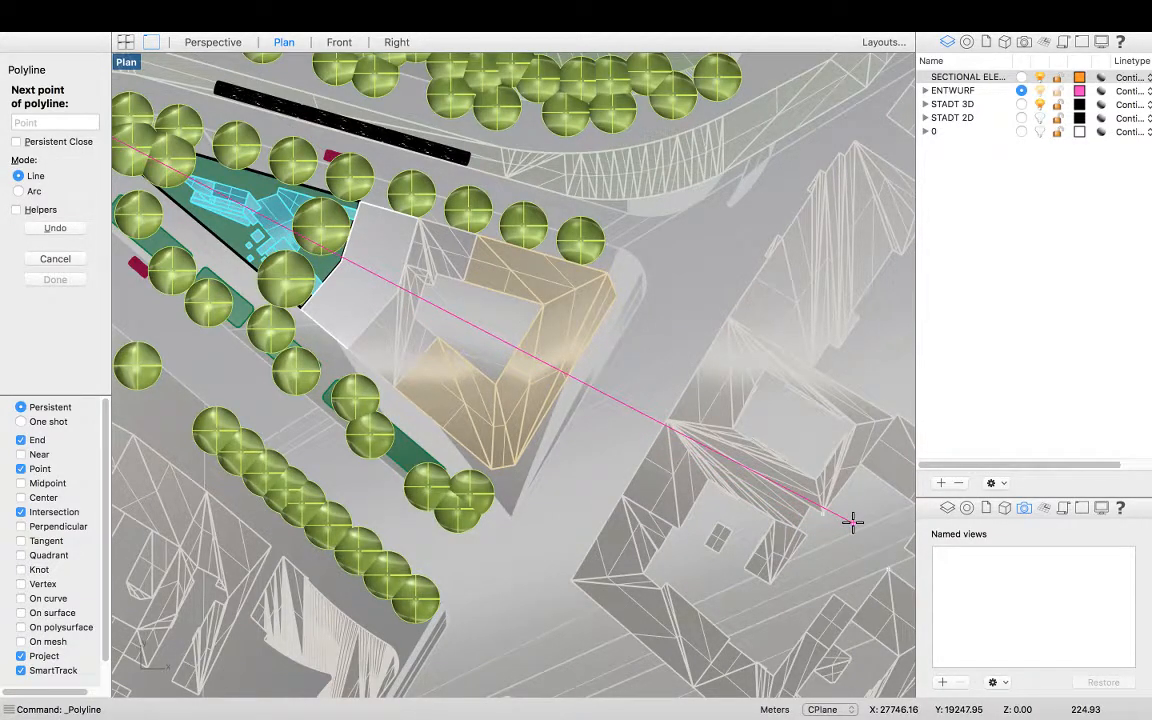
click(851, 521)
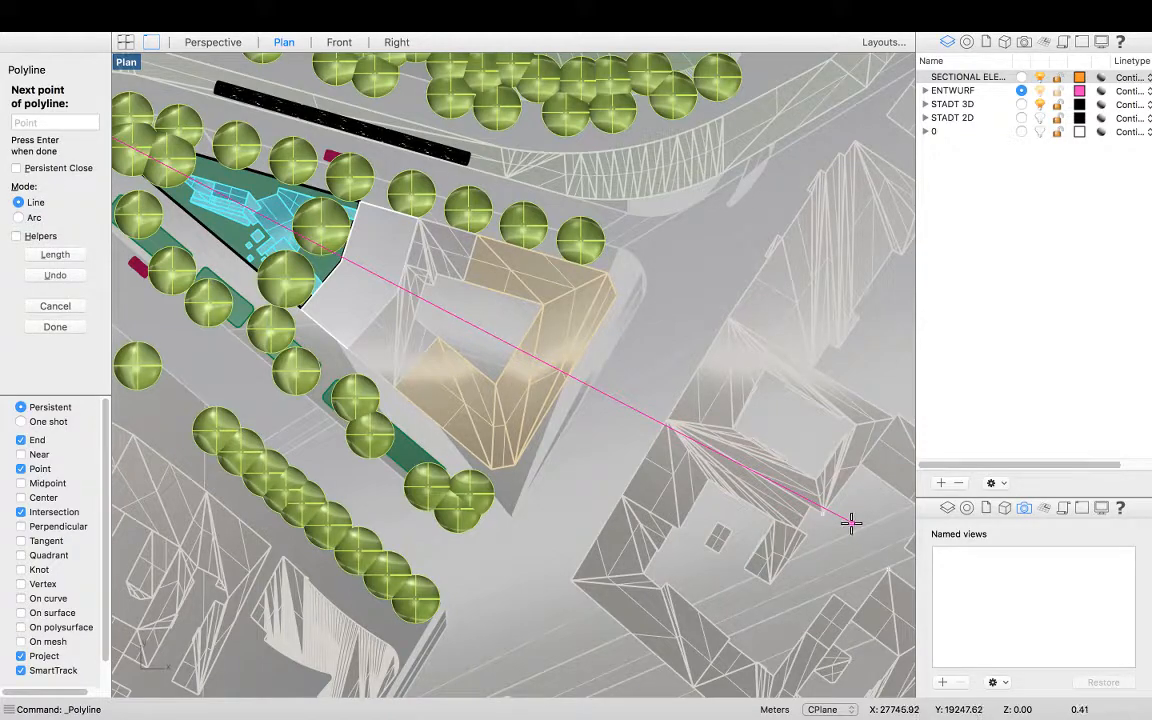
key(Return)
Select the section line and switch to the desktop showing a reference page of landscape sectional elevations
click(640, 416)
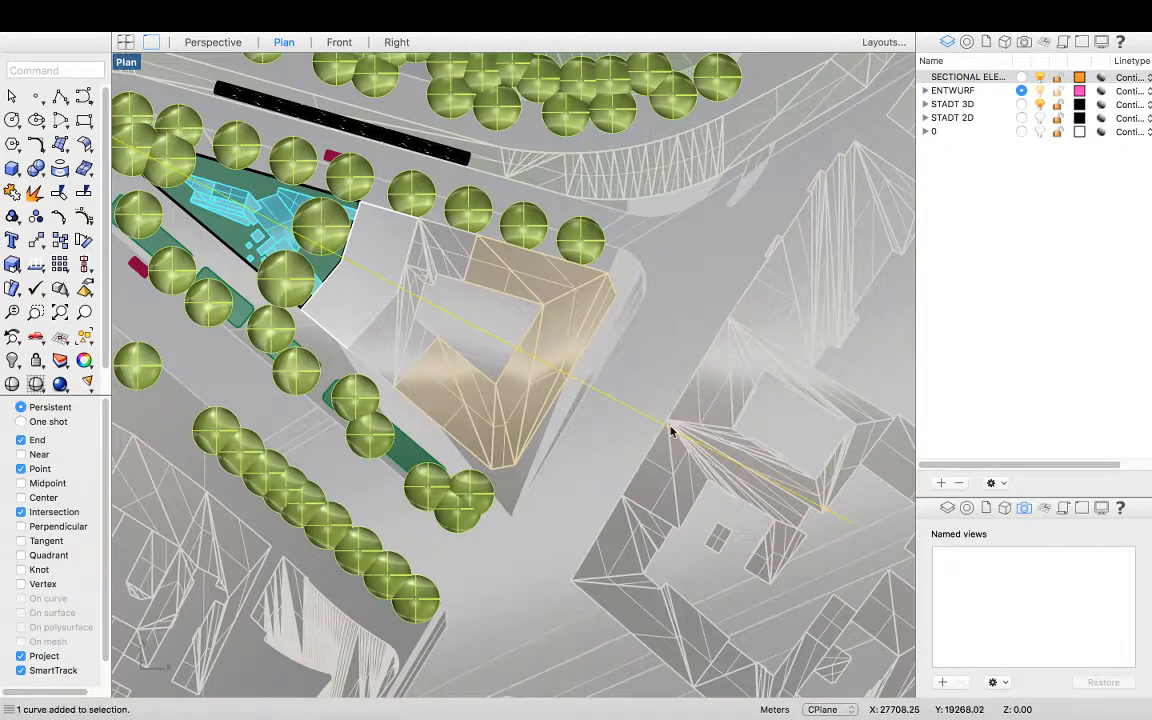
scroll(600, 472, down, 5)
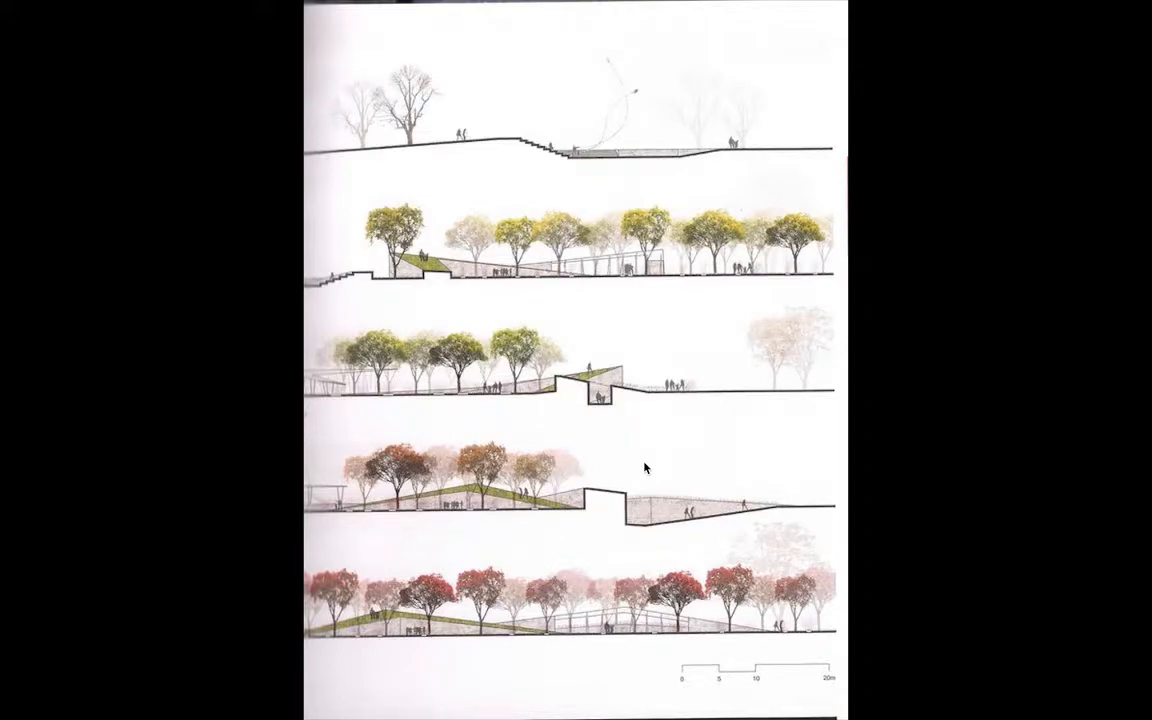
key(ctrl+Left)
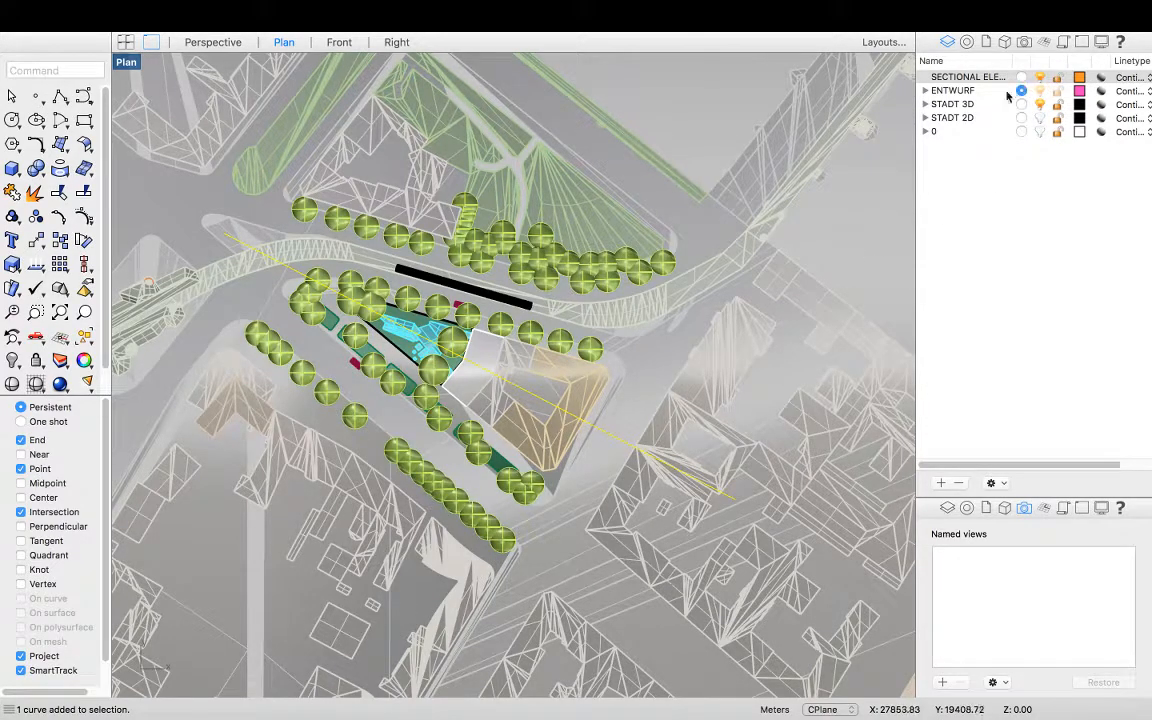
Make SECTIONAL ELEVATION the current layer and move the section line onto it, then deselect
click(613, 444)
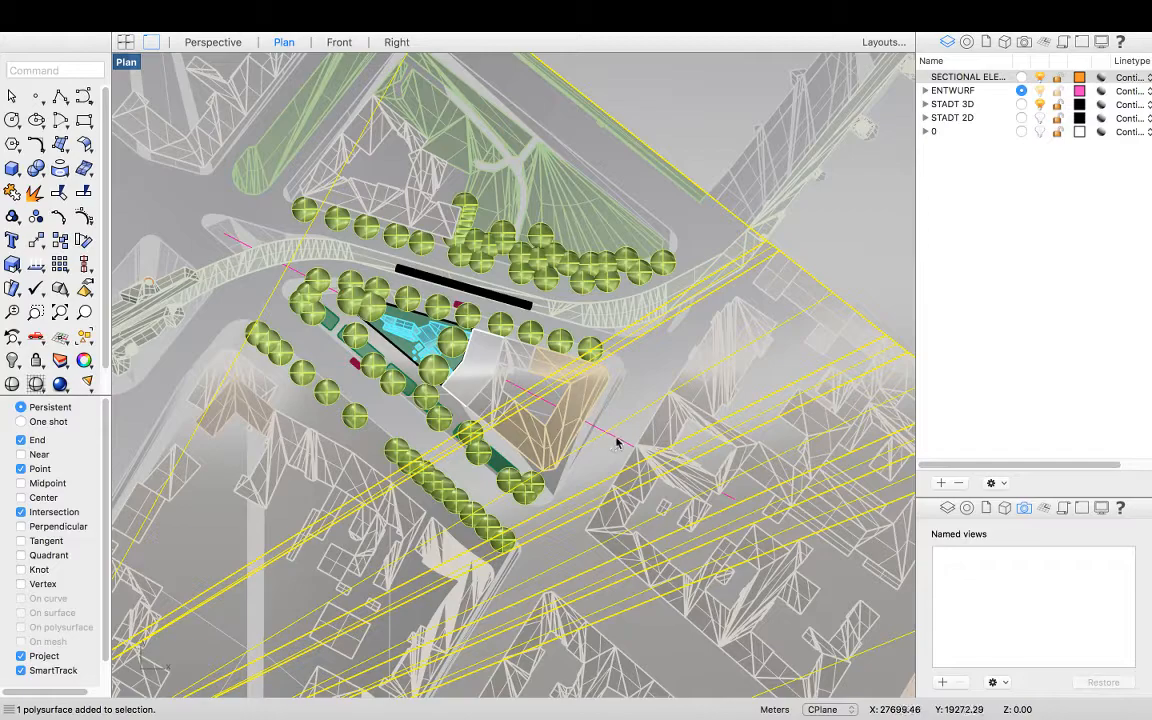
click(627, 448)
click(1022, 78)
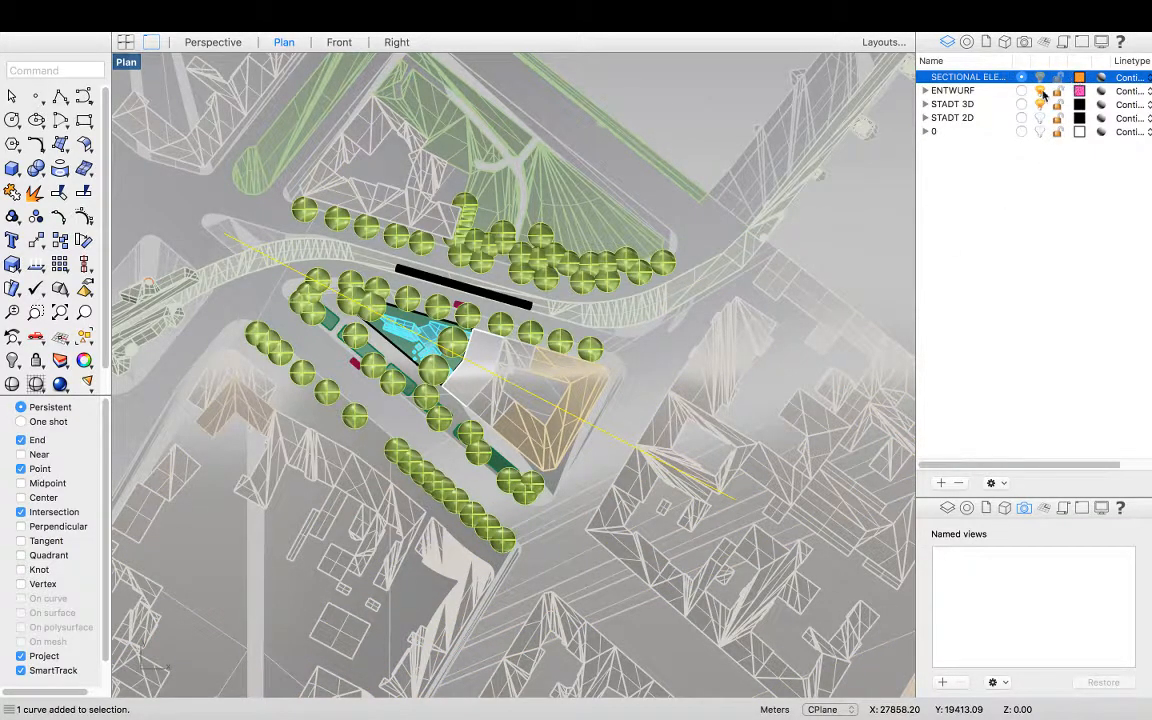
right_click(994, 85)
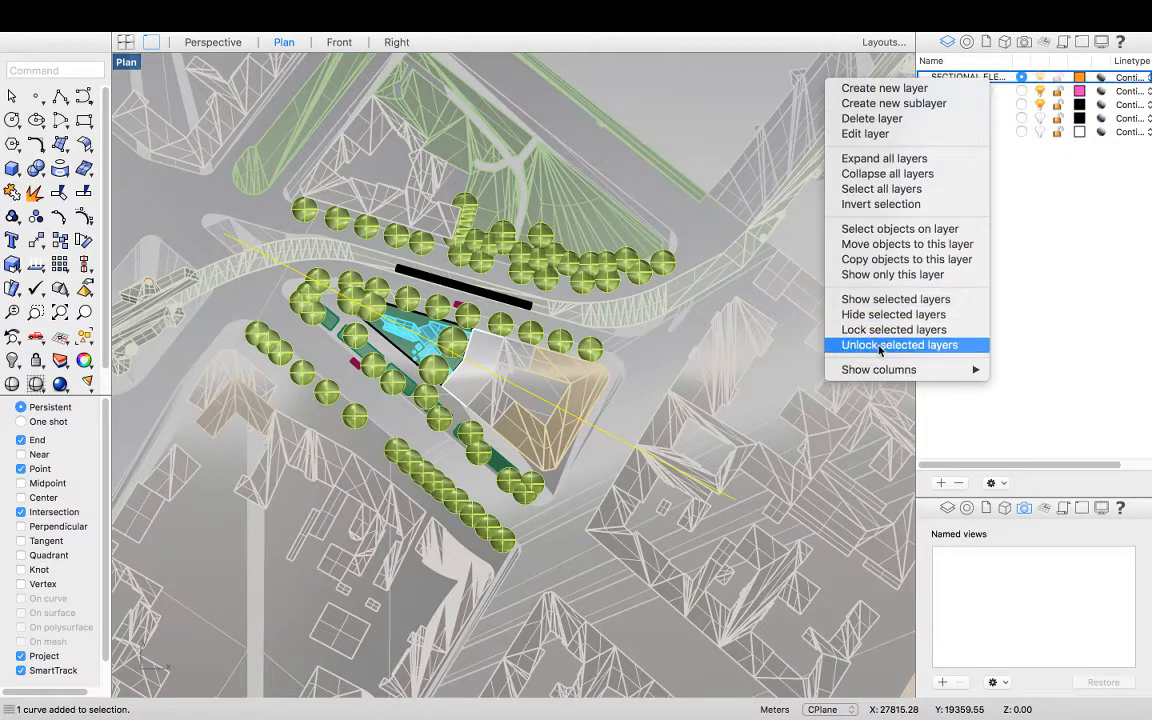
click(906, 245)
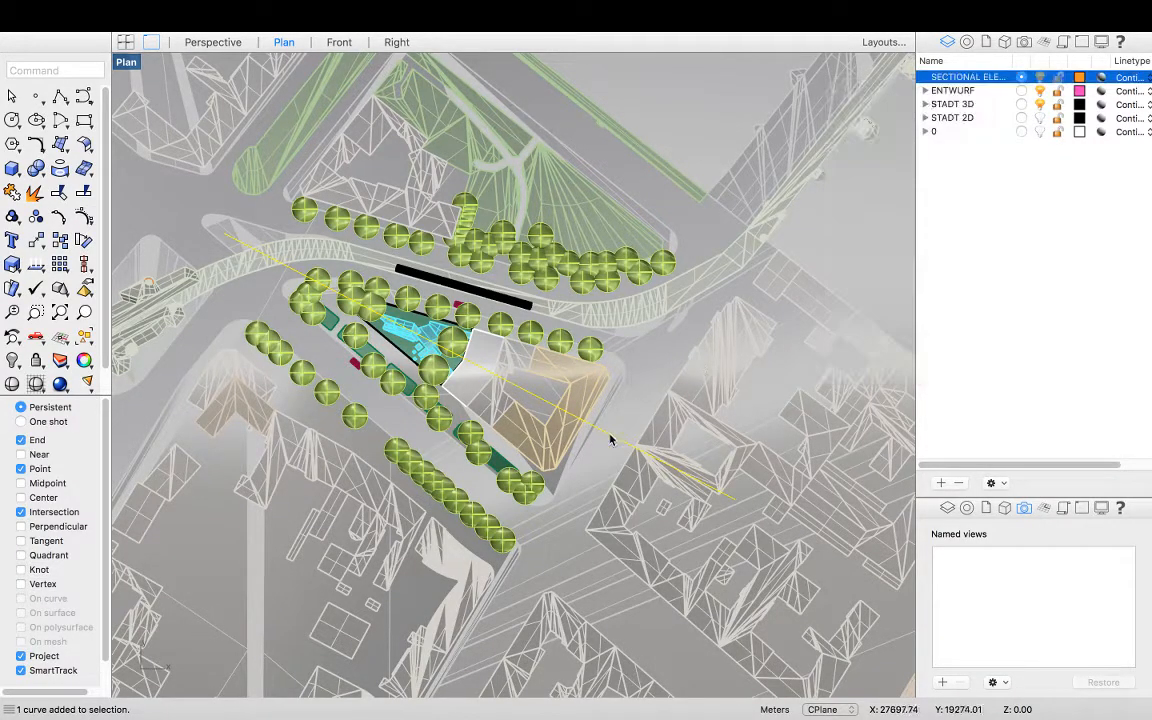
click(605, 446)
click(621, 443)
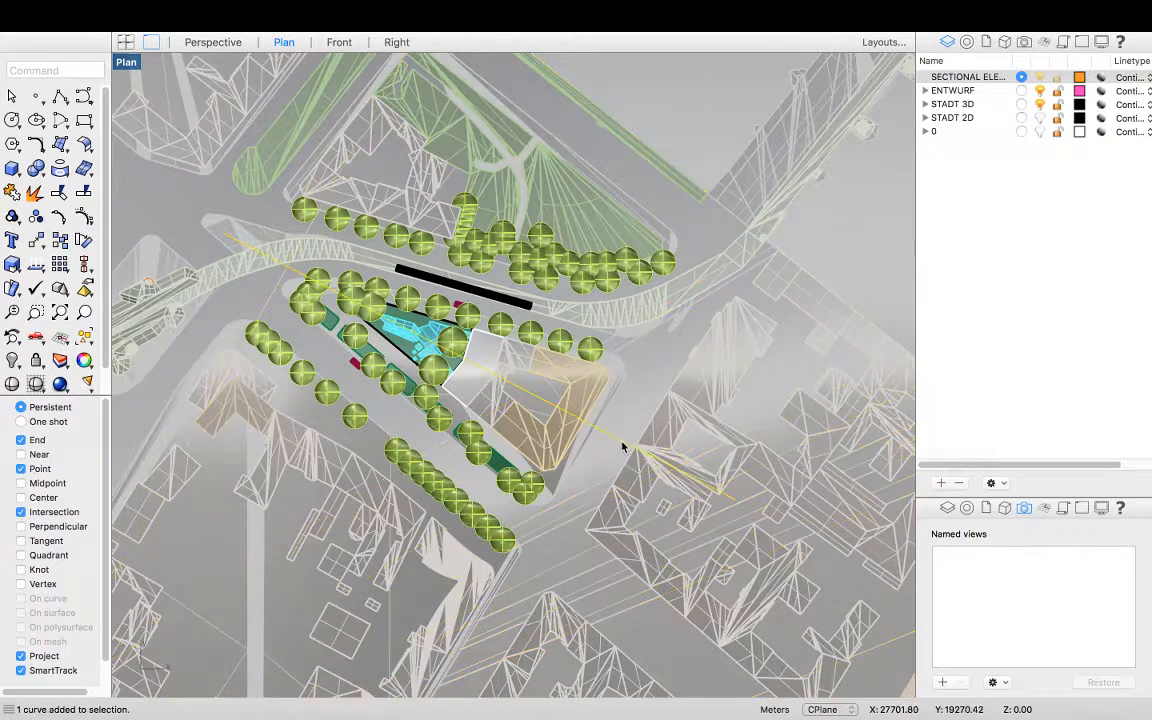
key(Escape)
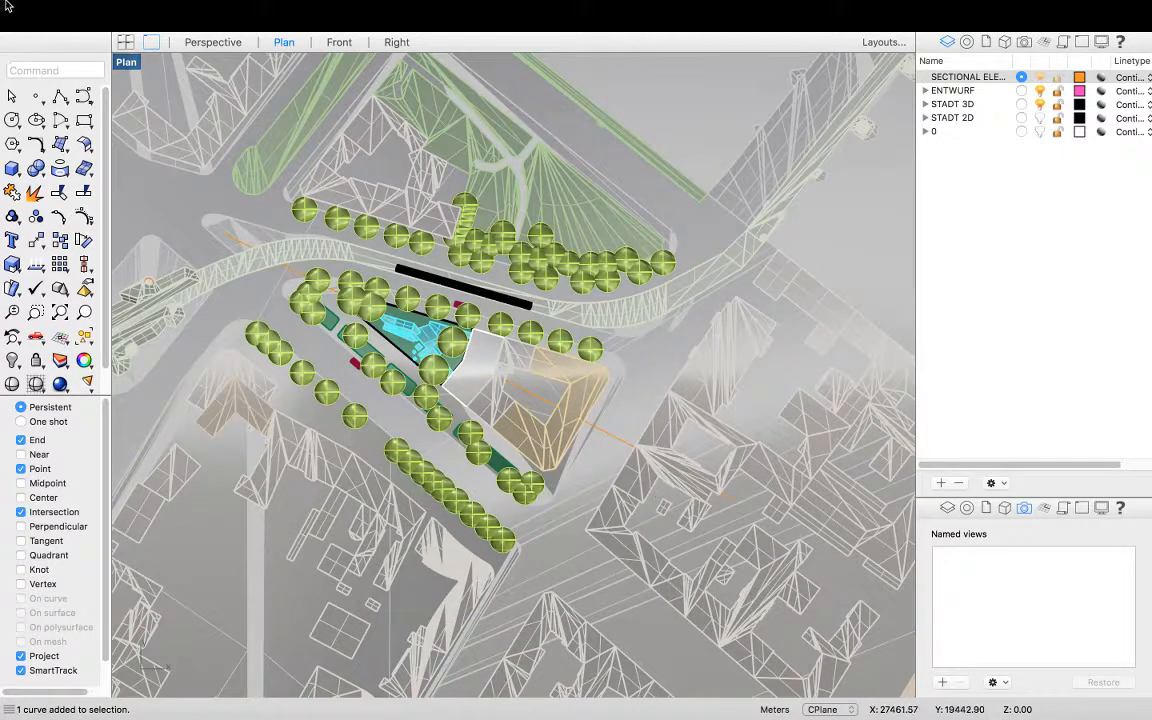
Draw a 3-point rectangle using the section line as its edge, extending northeast to cover the site as the section extent
click(82, 119)
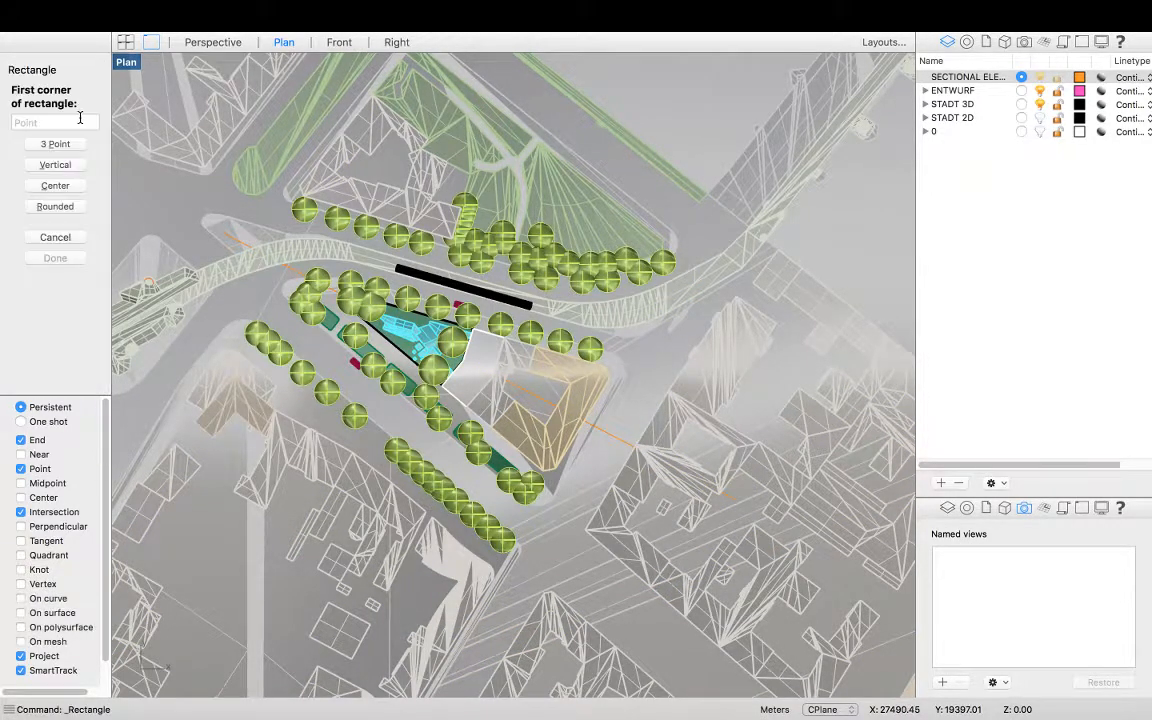
click(63, 144)
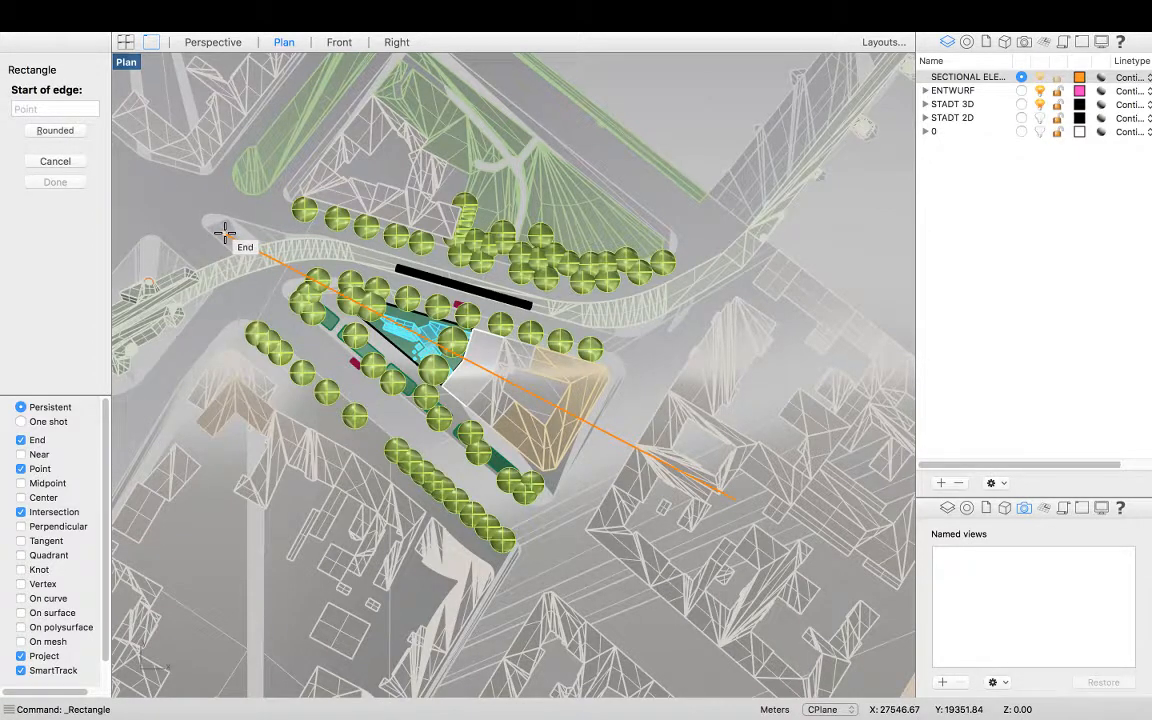
click(225, 234)
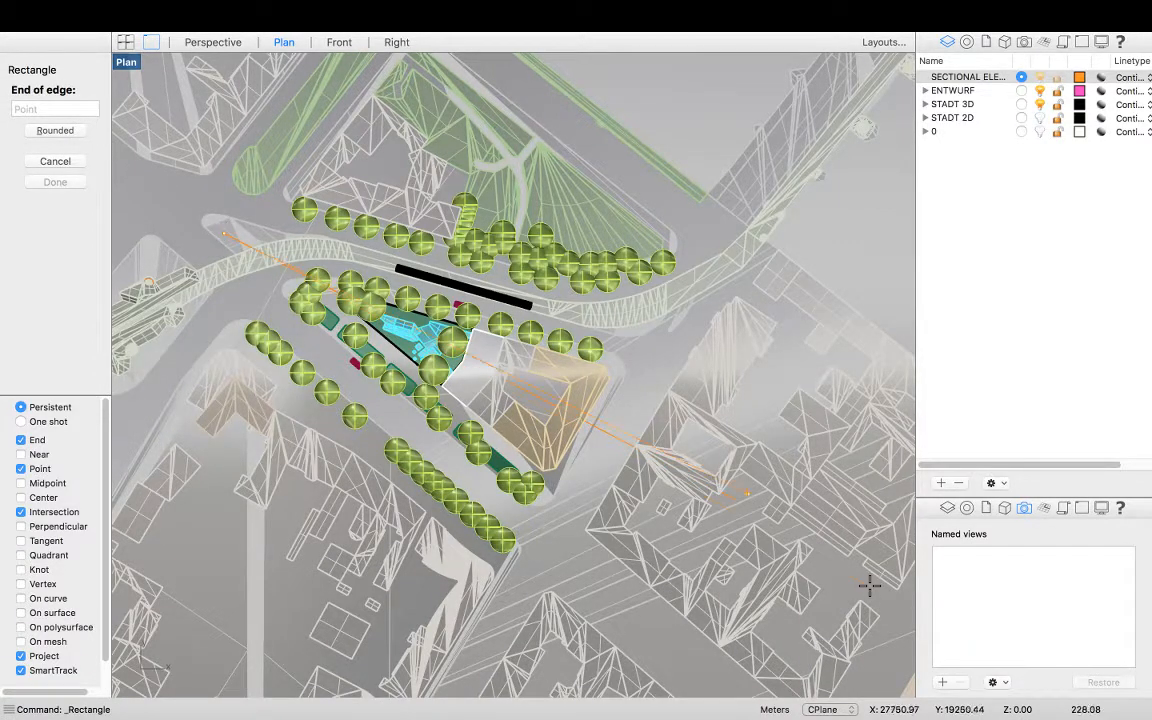
click(738, 498)
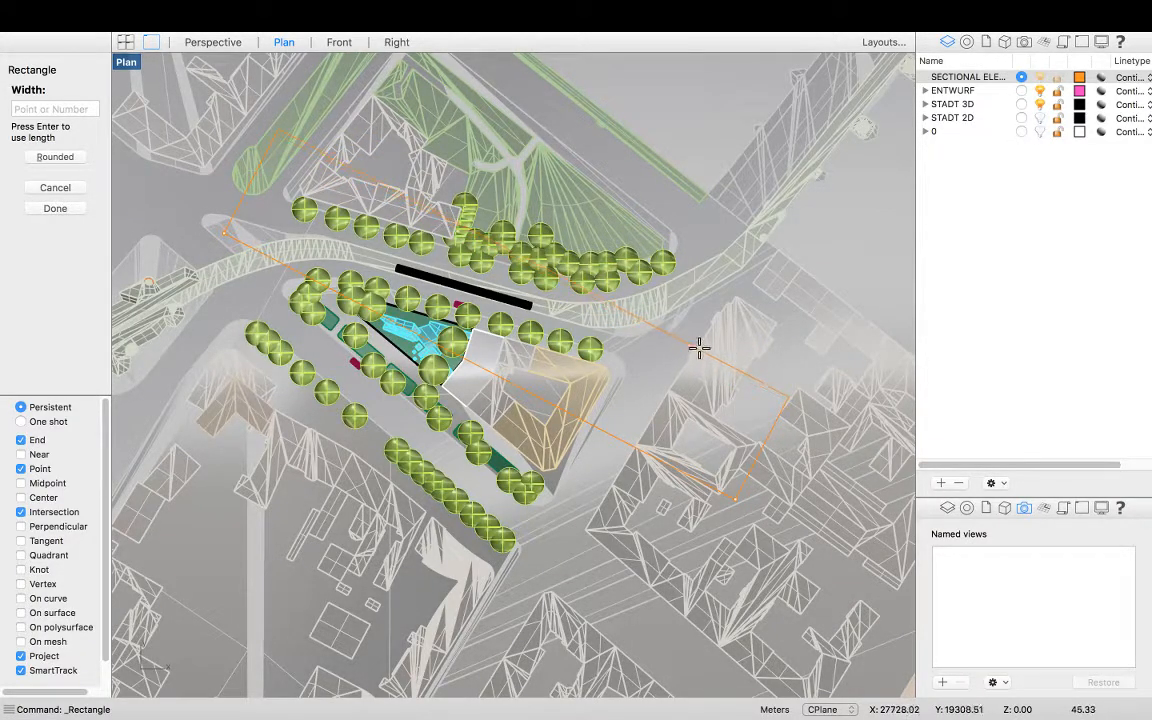
click(768, 384)
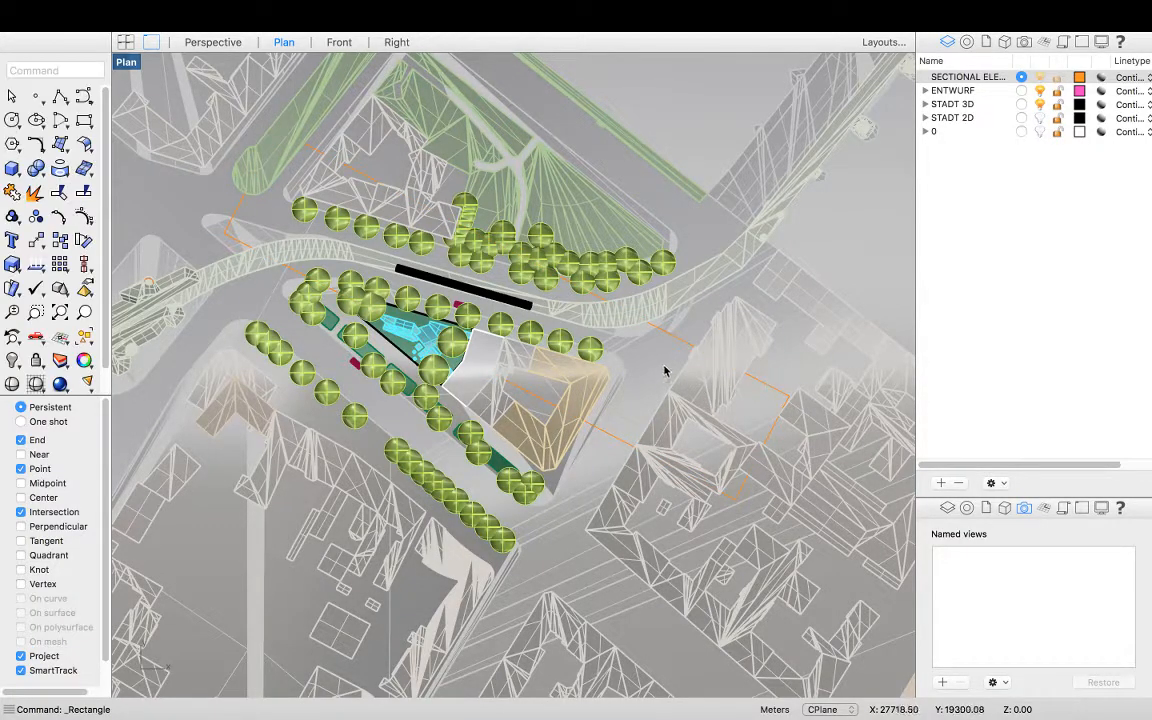
click(681, 341)
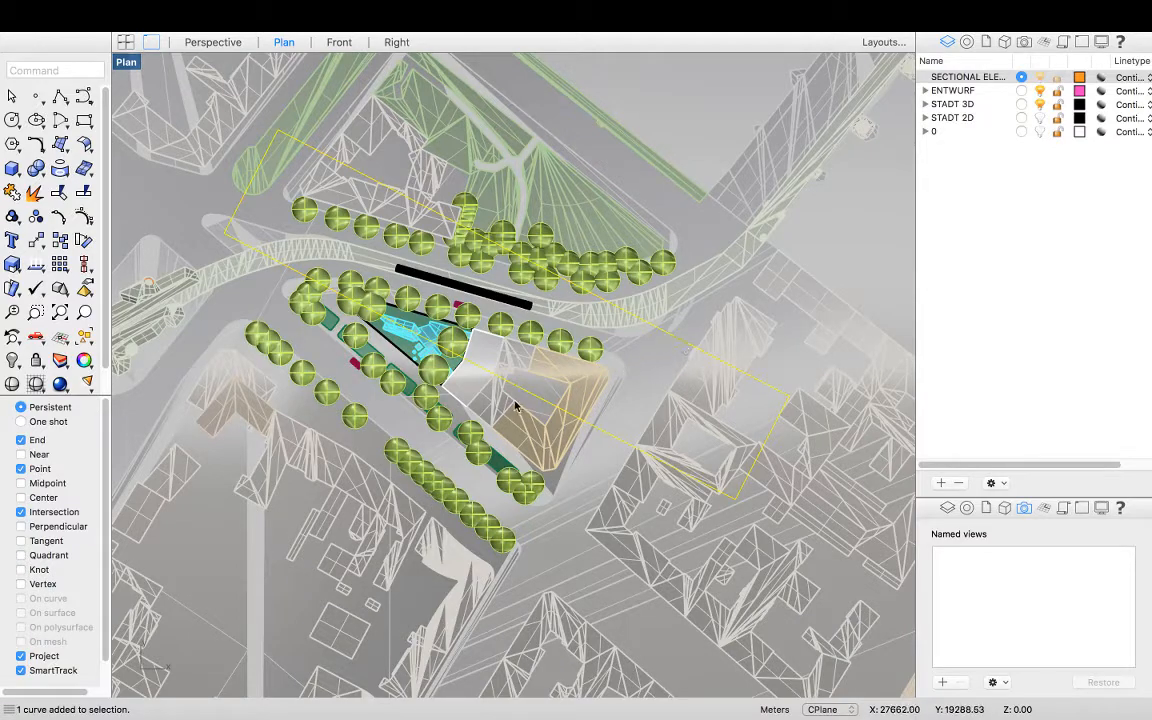
scroll(516, 406, up, 2)
scroll(515, 431, down, 2)
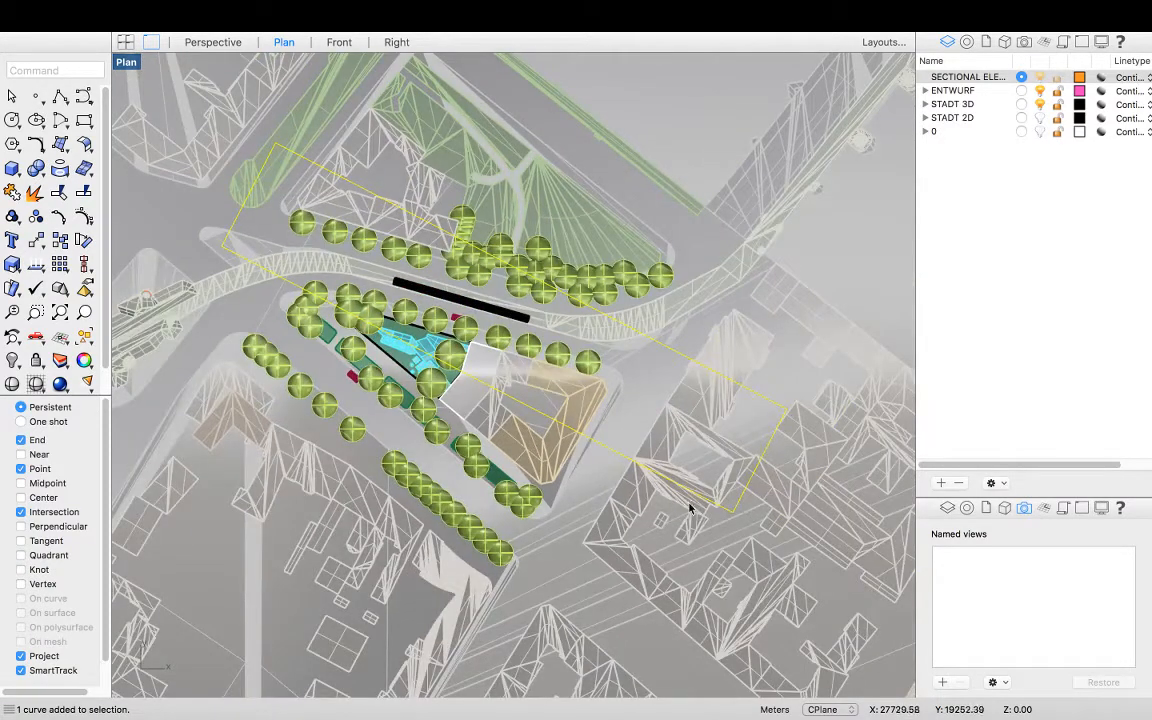
key(Escape)
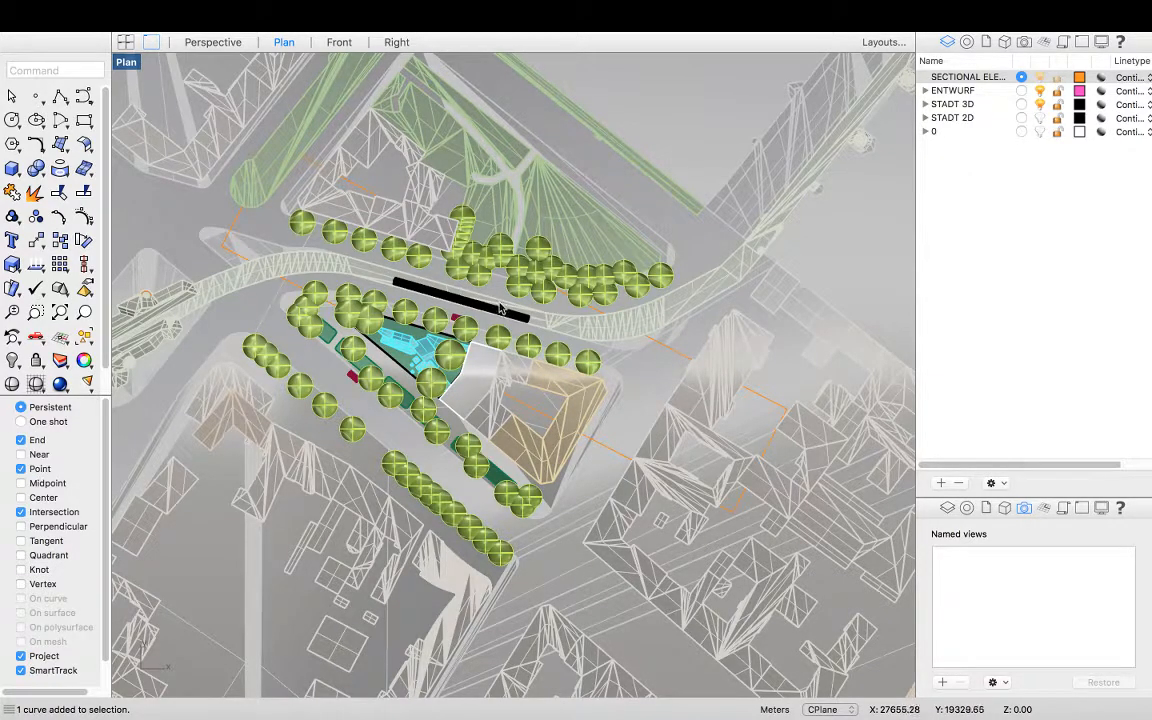
Select all geometry and rotate it about the section extent's corner so the section line becomes horizontal
click(680, 354)
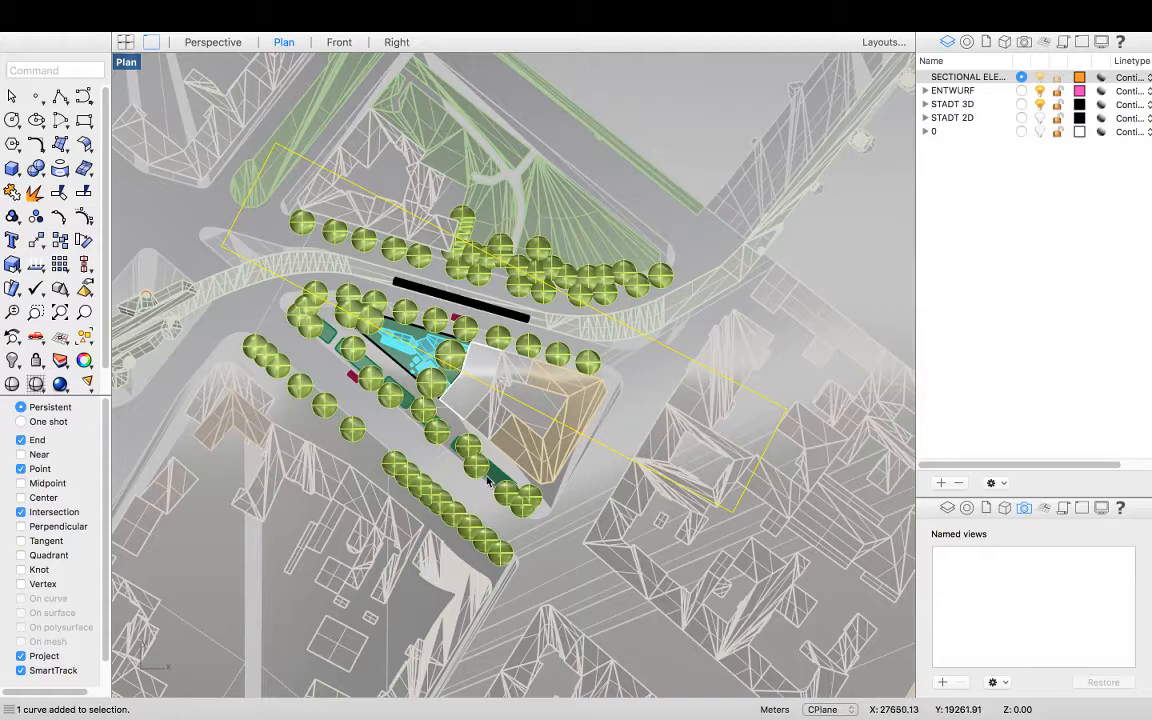
scroll(340, 270, down, 3)
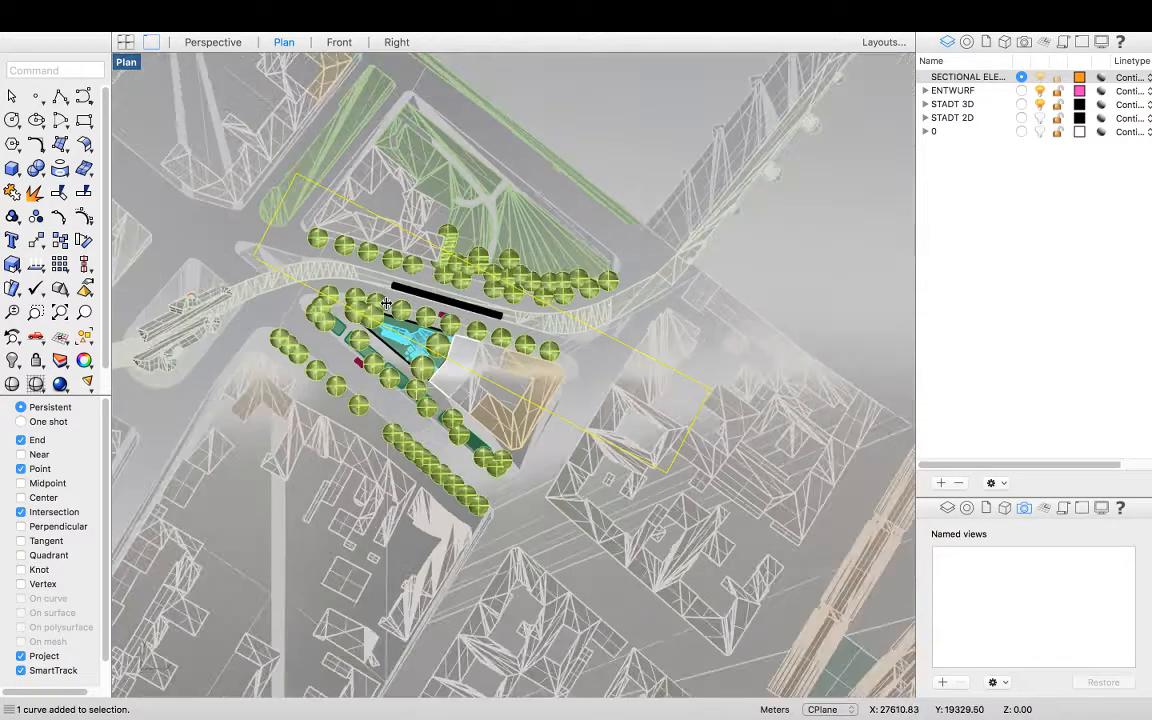
scroll(487, 297, down, 4)
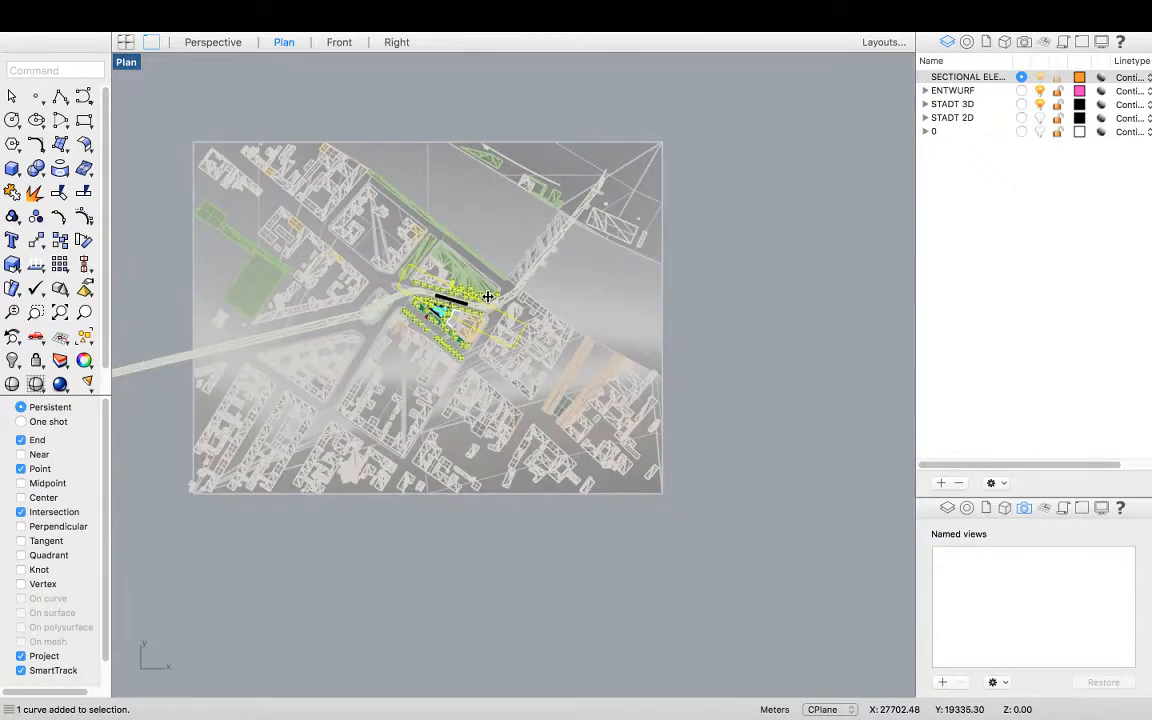
key(ctrl+a)
scroll(460, 333, up, 10)
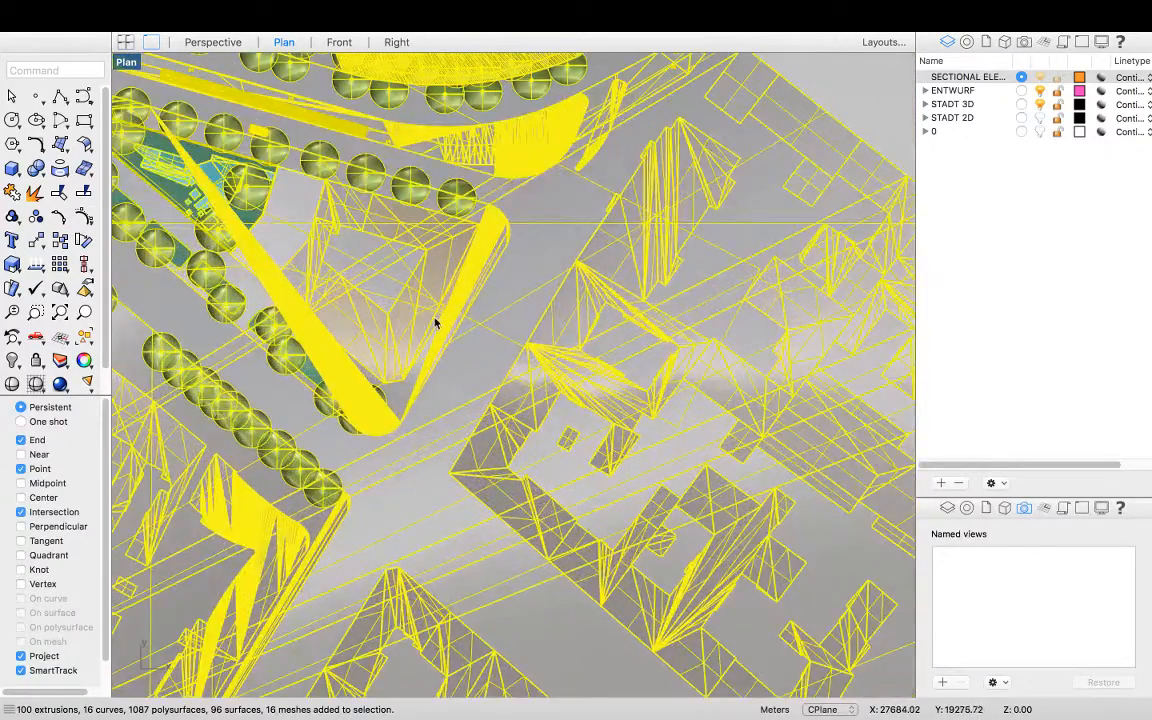
text(ro)
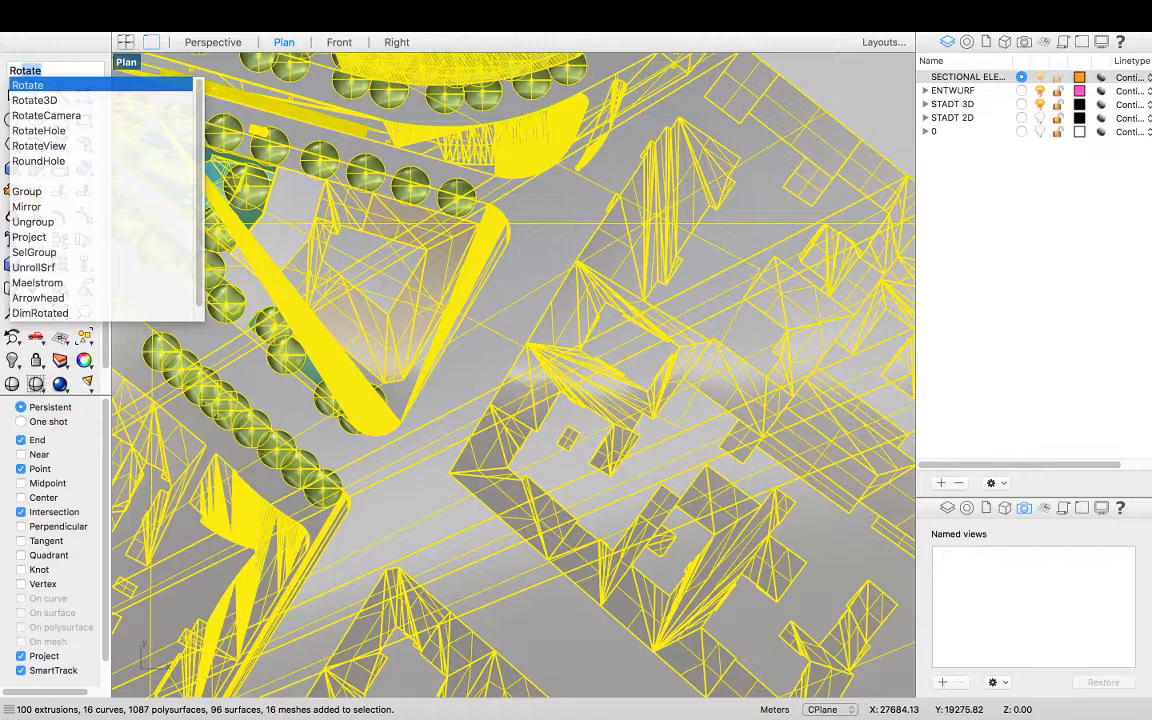
key(Return)
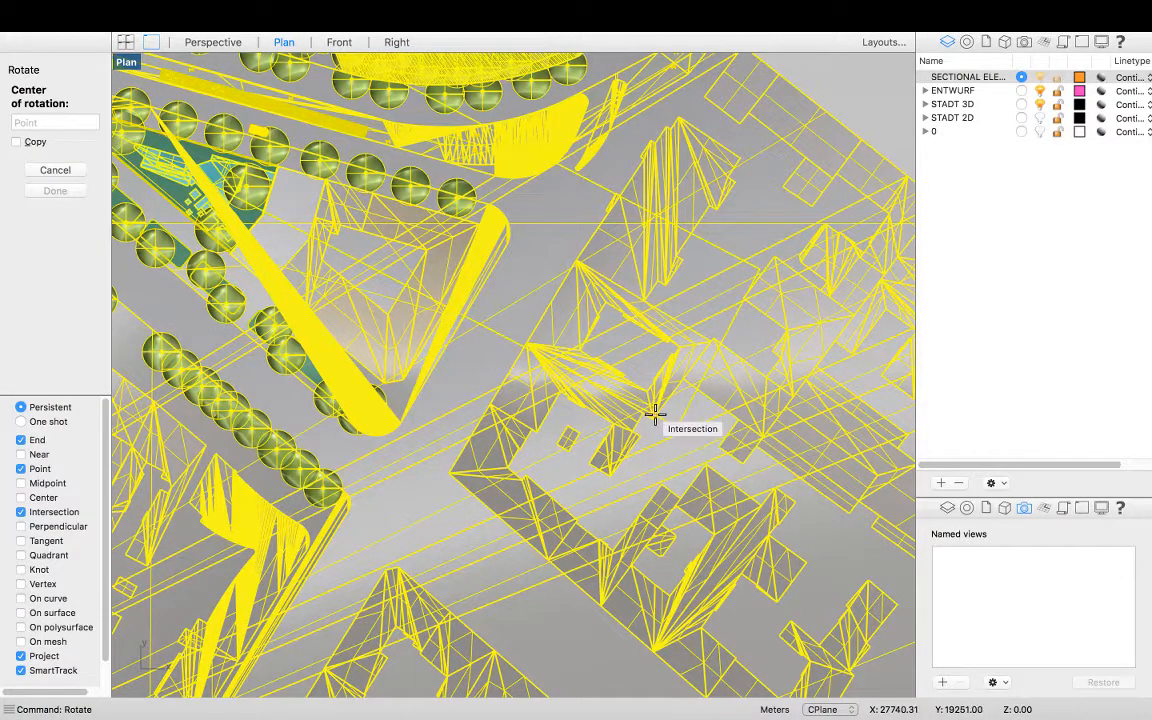
scroll(663, 411, up, 5)
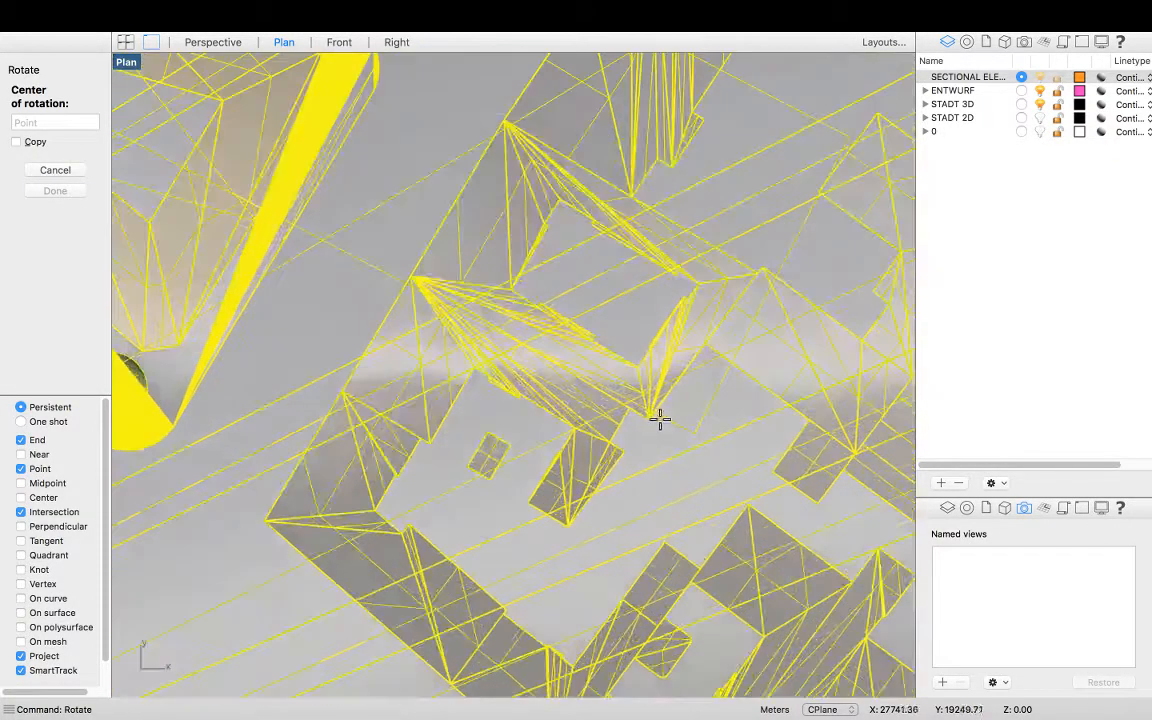
scroll(696, 437, down, 4)
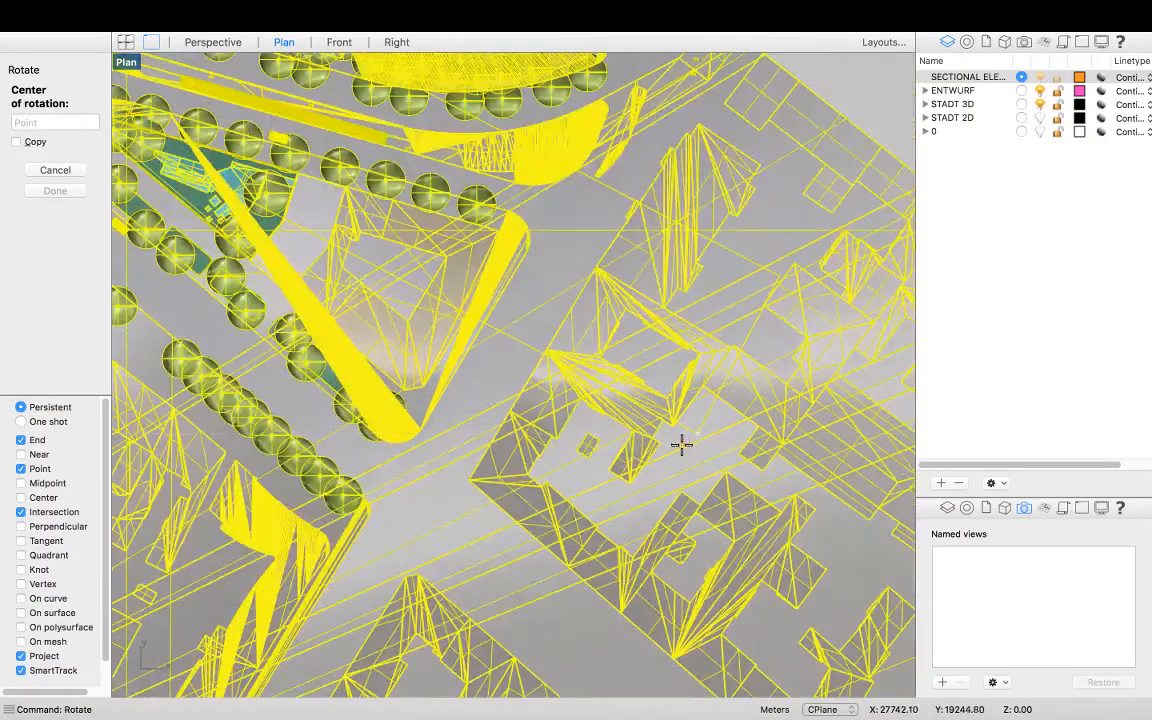
scroll(699, 433, up, 4)
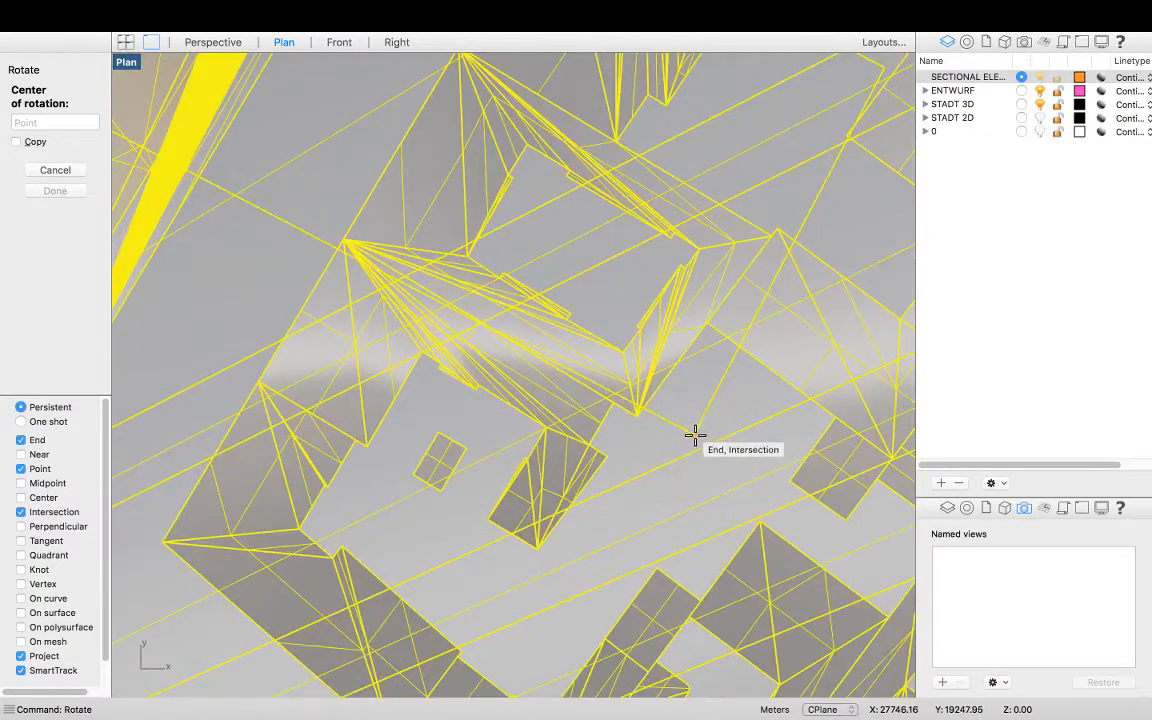
click(696, 433)
scroll(724, 482, down, 8)
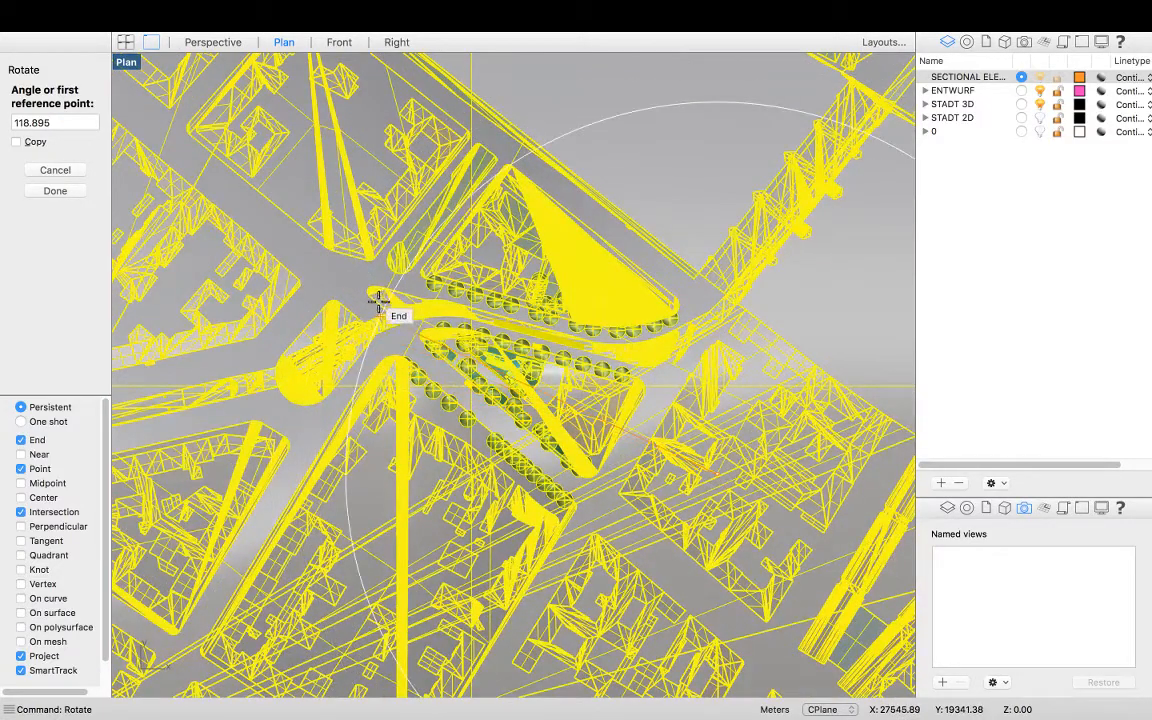
scroll(378, 300, up, 8)
scroll(380, 294, up, 5)
click(378, 251)
scroll(452, 288, down, 8)
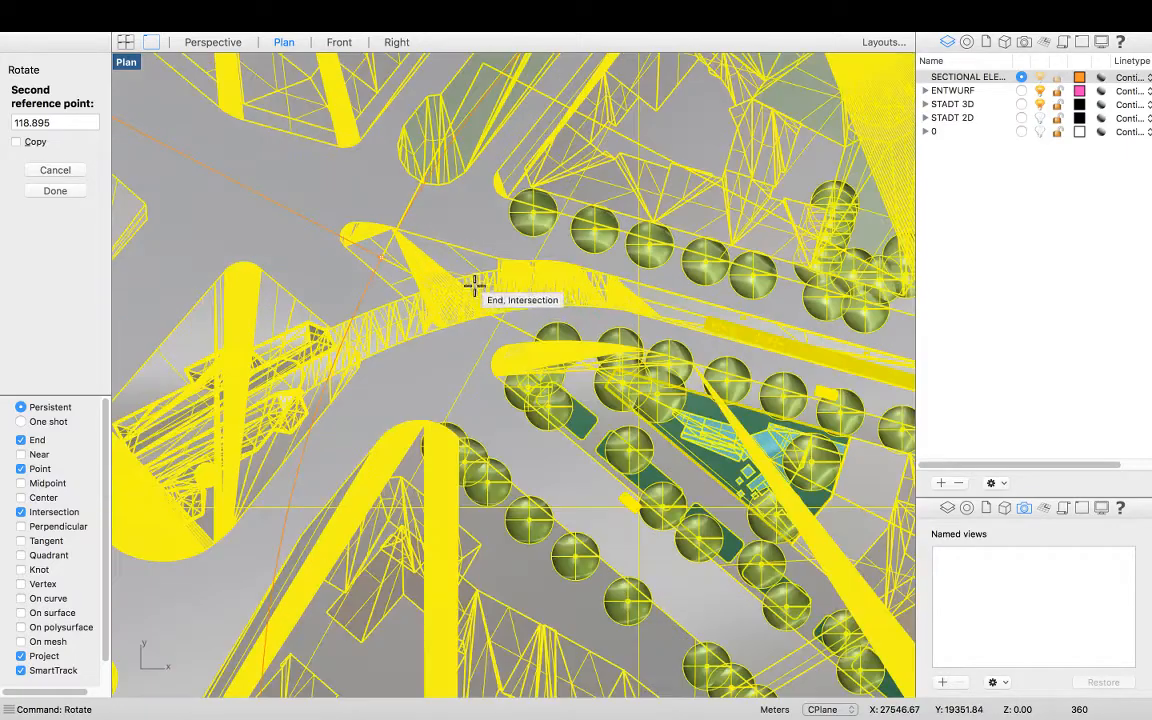
scroll(250, 60, down, 8)
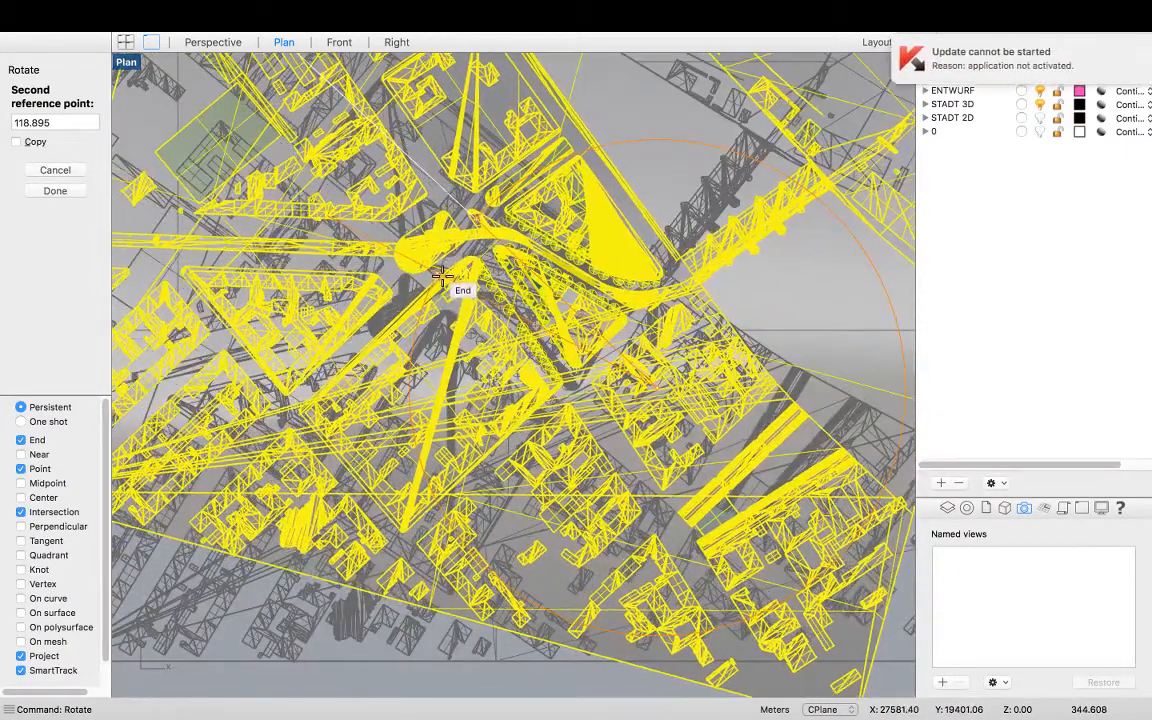
scroll(447, 284, down, 6)
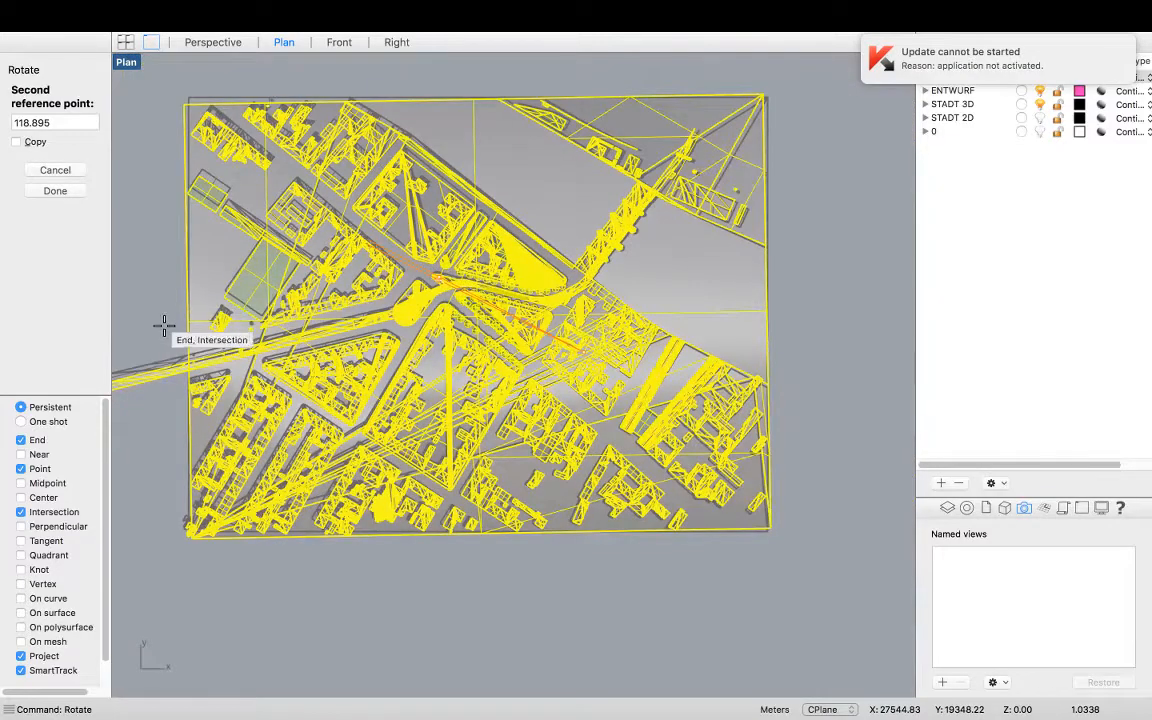
scroll(170, 328, down, 5)
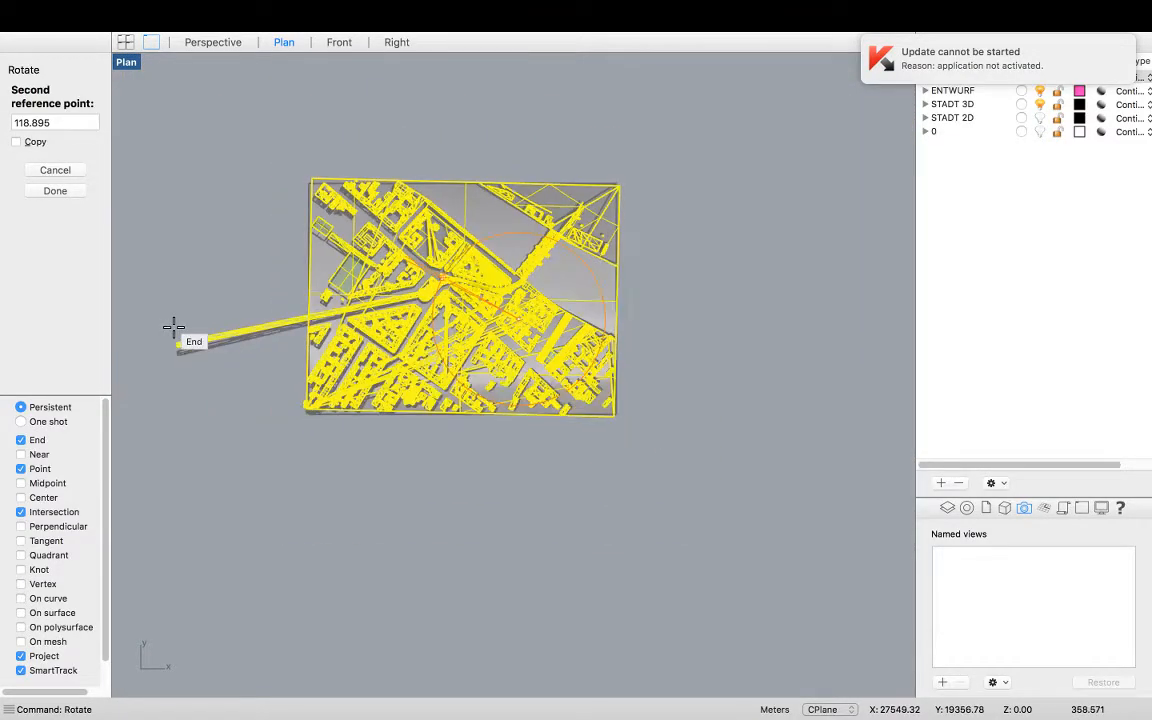
scroll(185, 322, down, 4)
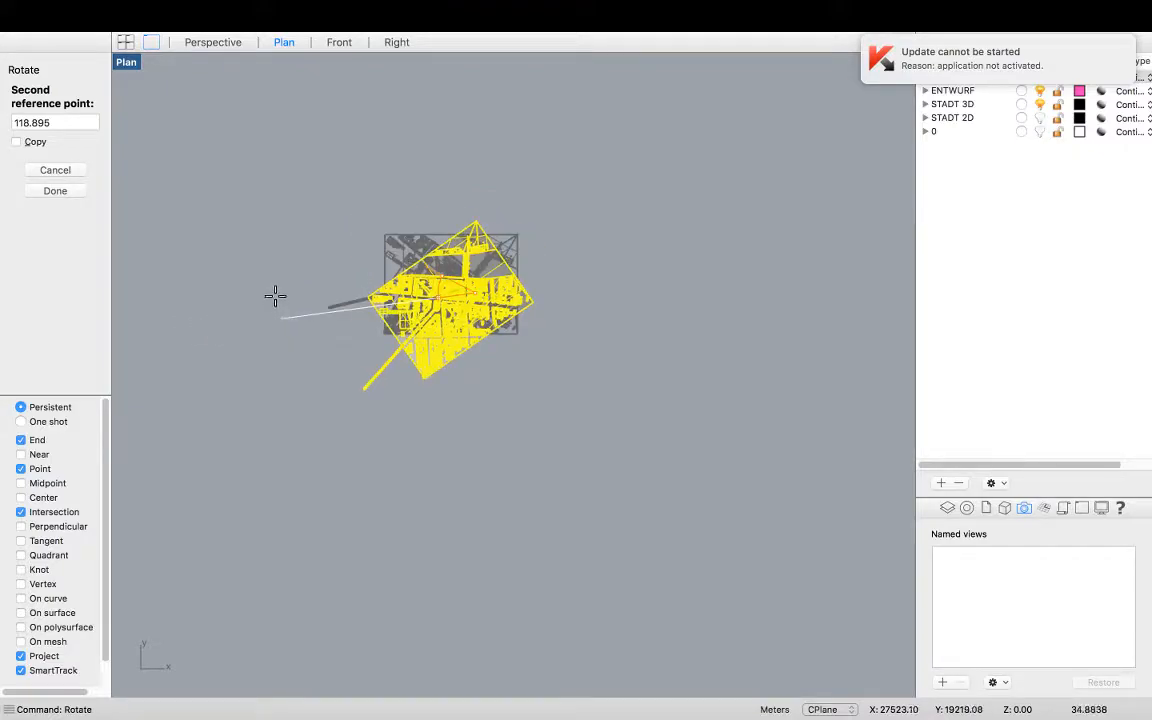
scroll(313, 313, up, 5)
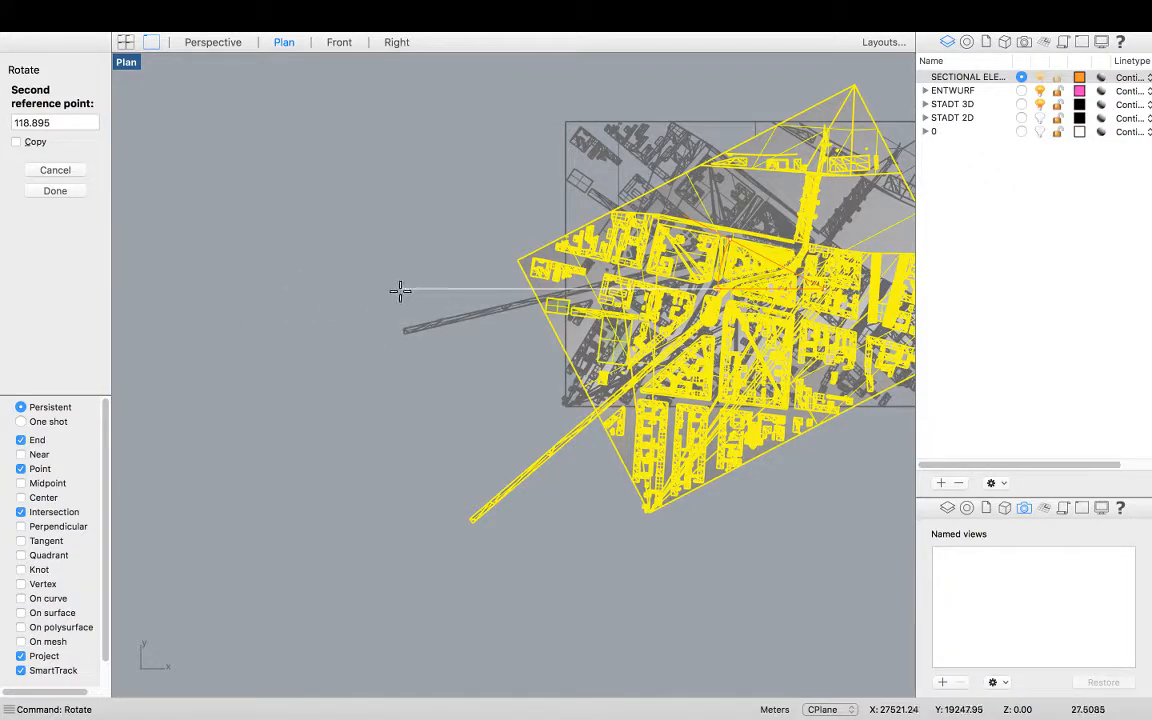
click(321, 295)
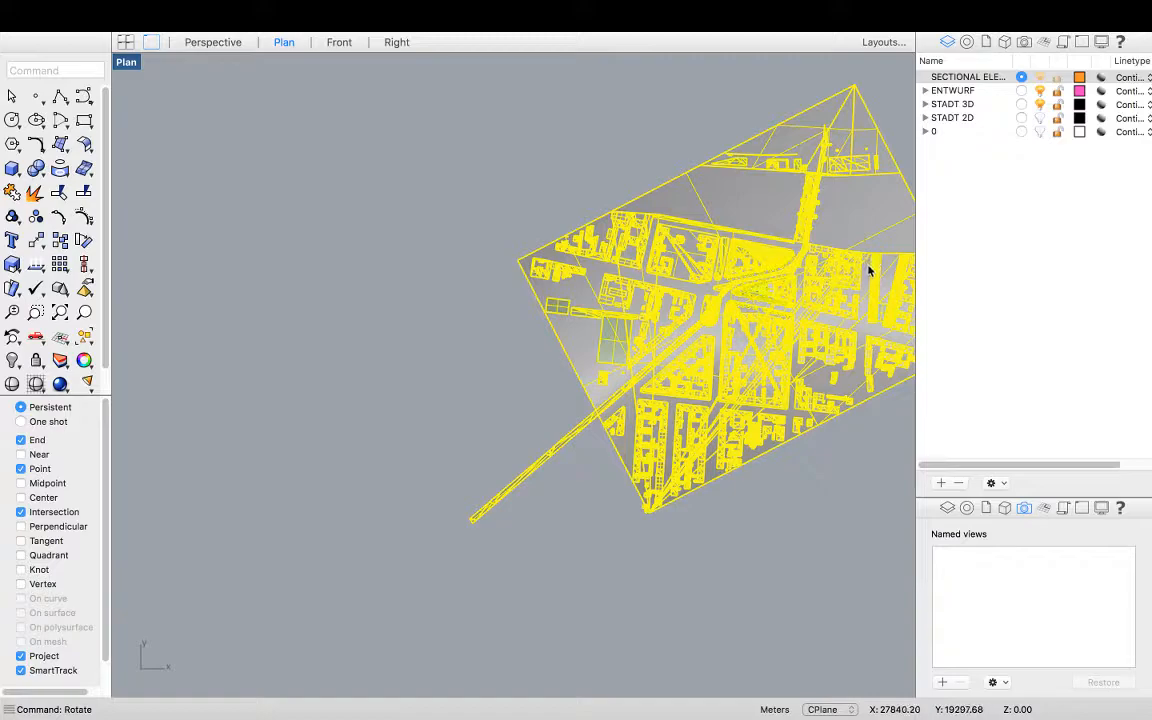
scroll(812, 314, up, 5)
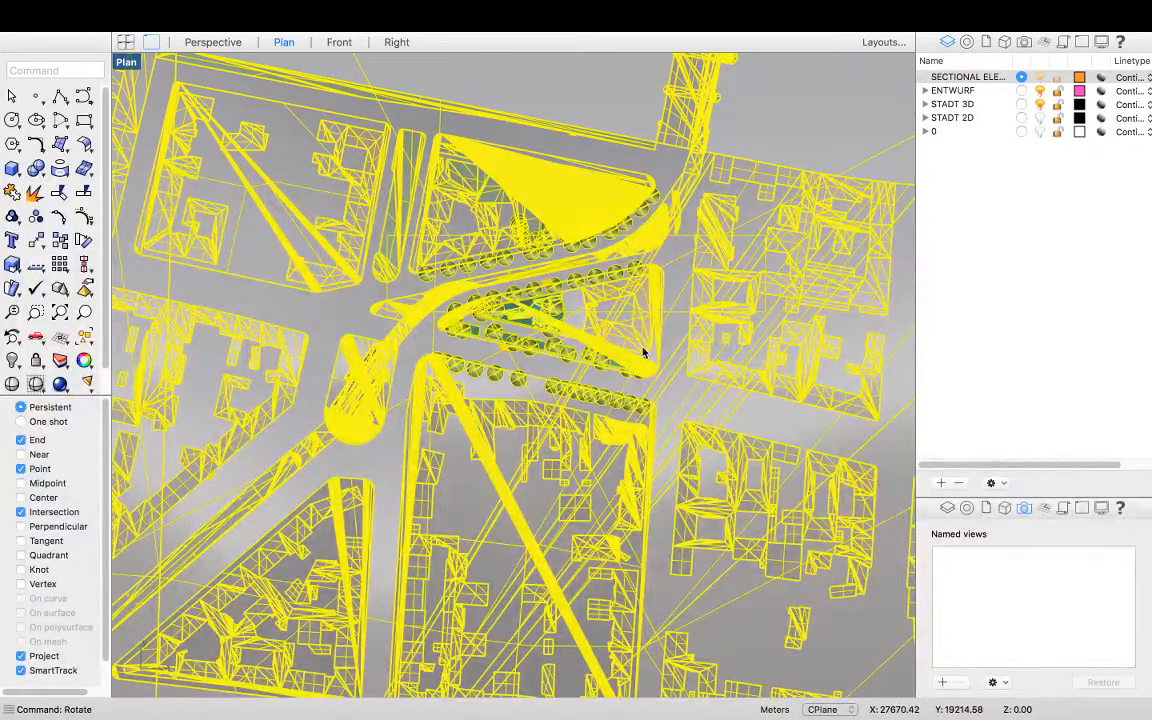
scroll(643, 352, down, 5)
key(Escape)
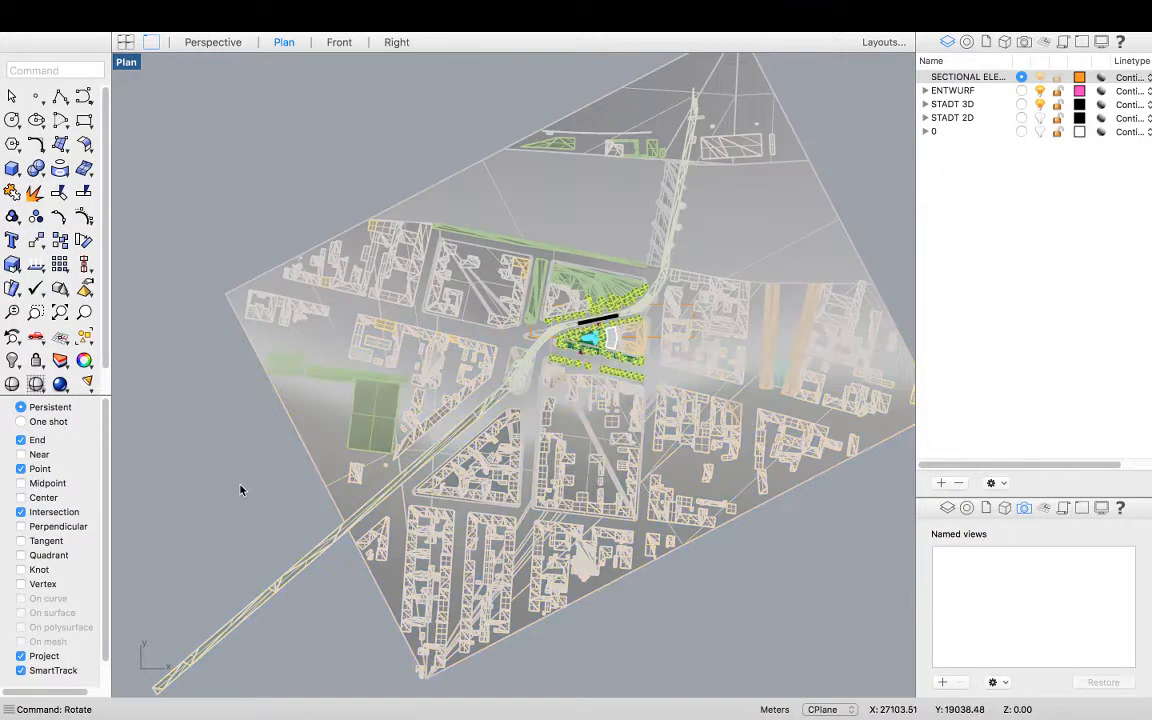
Hide the stray polysurfaces crossing the site area
scroll(681, 320, up, 6)
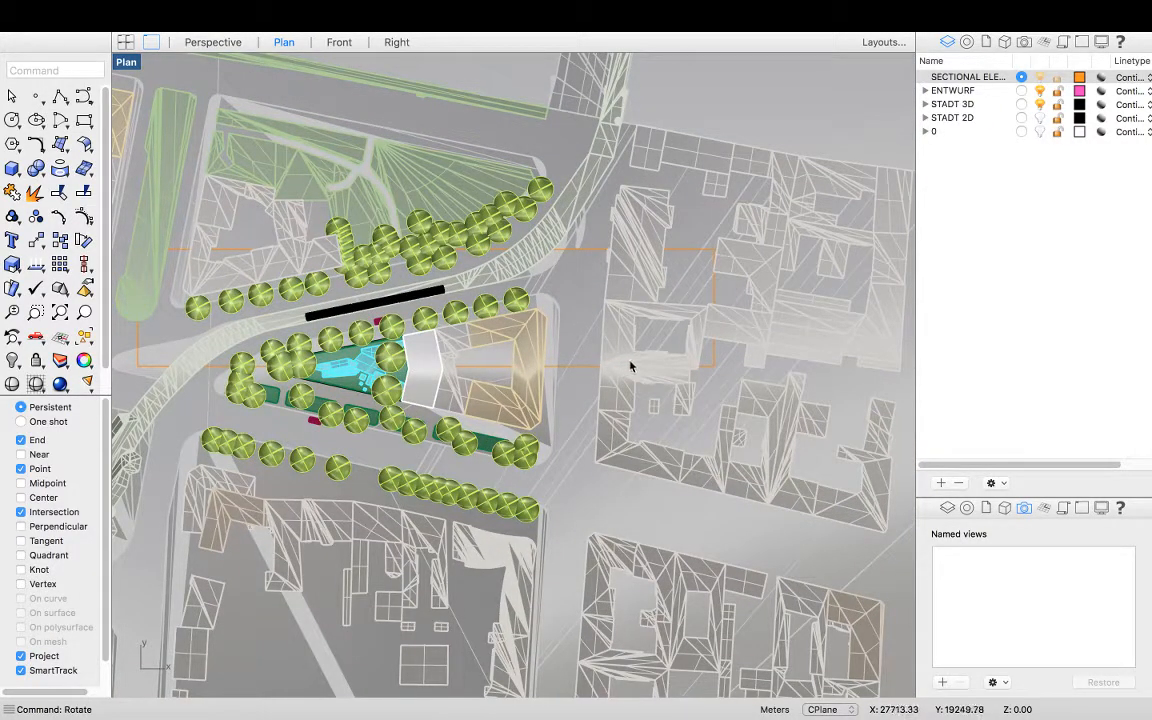
scroll(709, 367, down, 2)
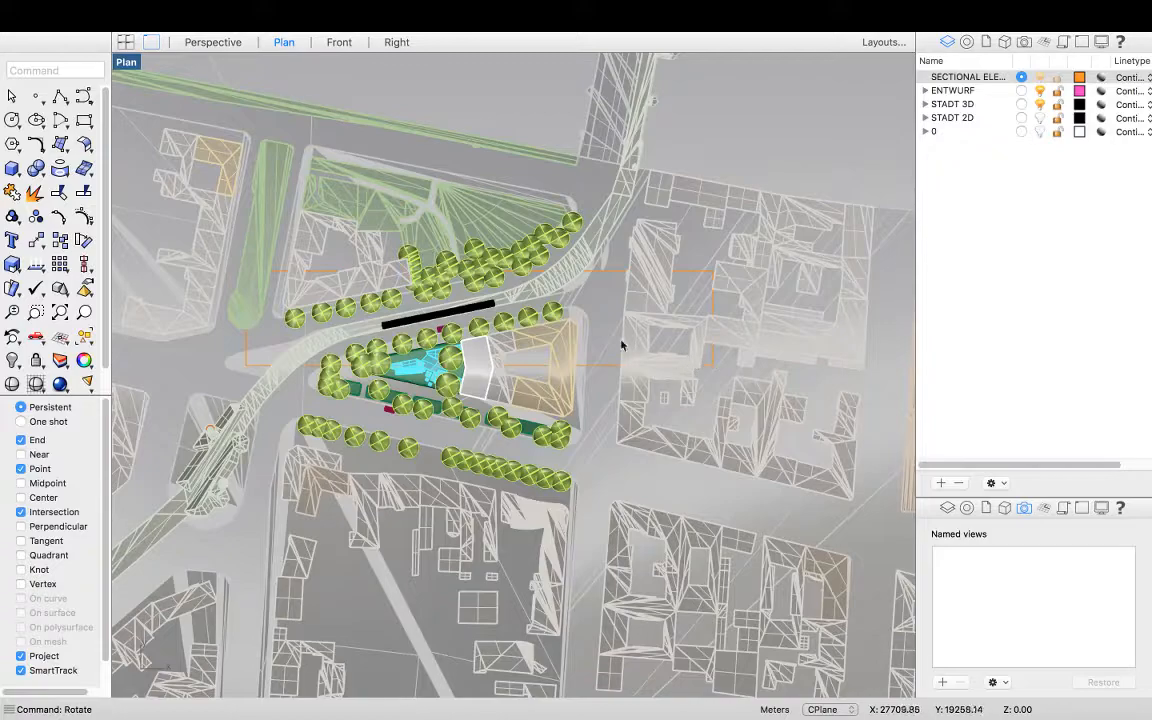
scroll(492, 290, down, 4)
scroll(515, 348, up, 3)
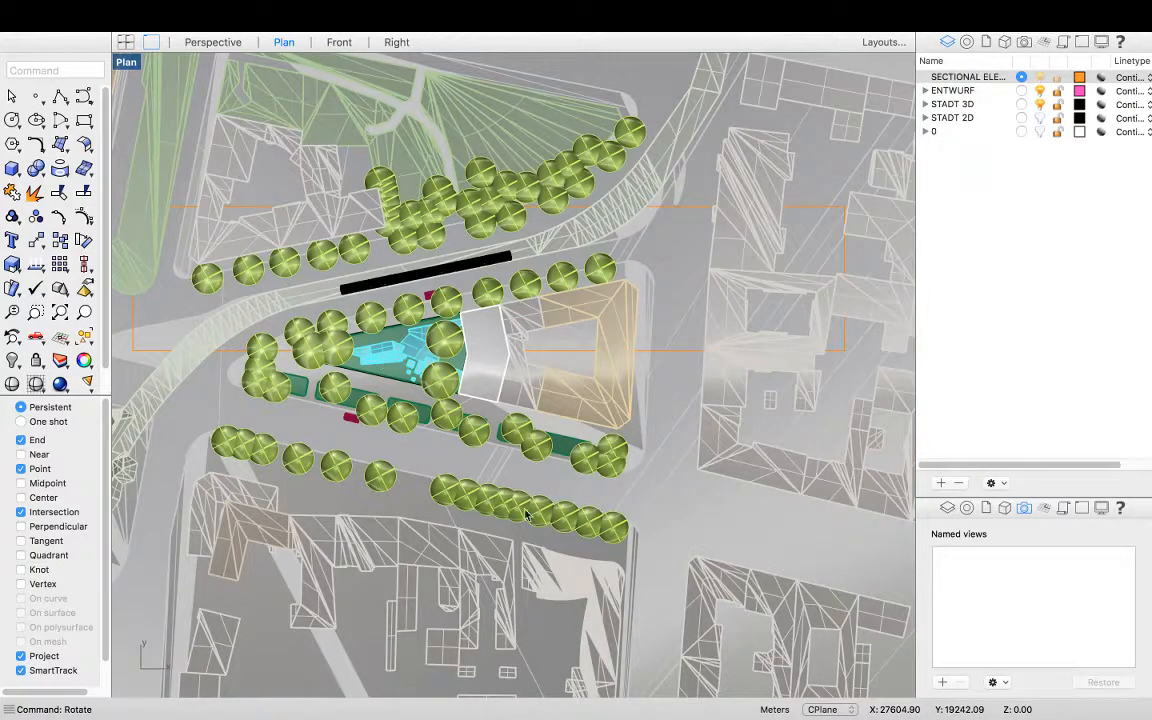
scroll(515, 511, down, 4)
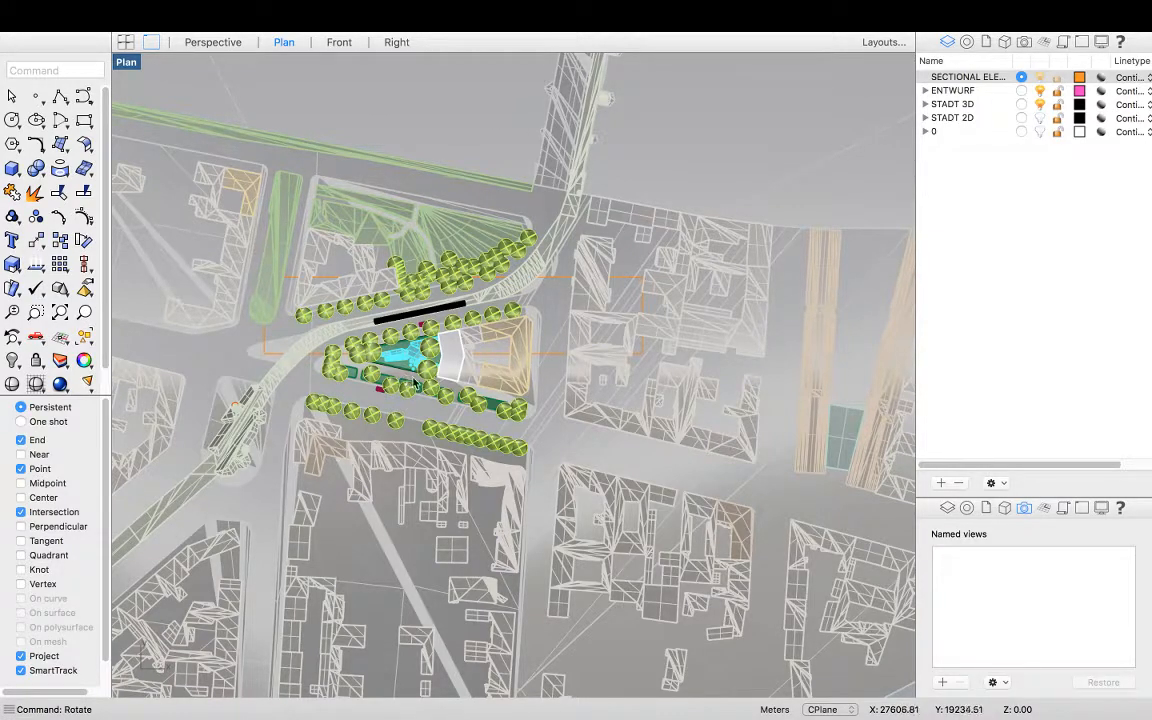
click(545, 432)
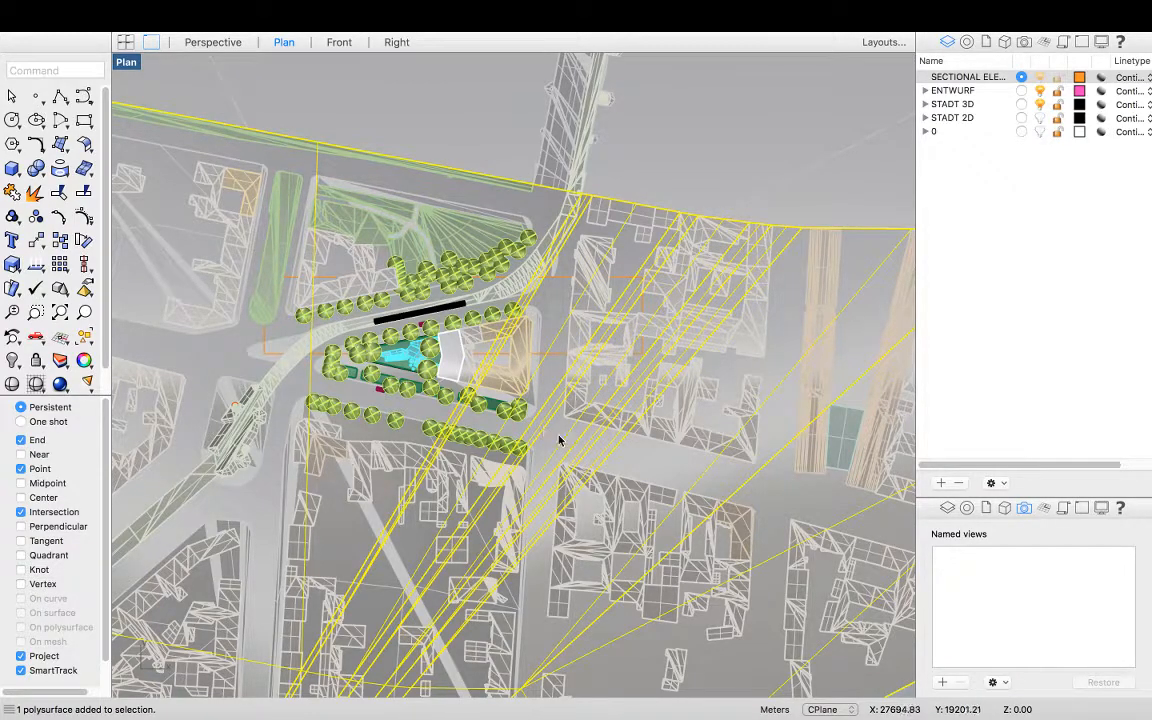
text(Hide)
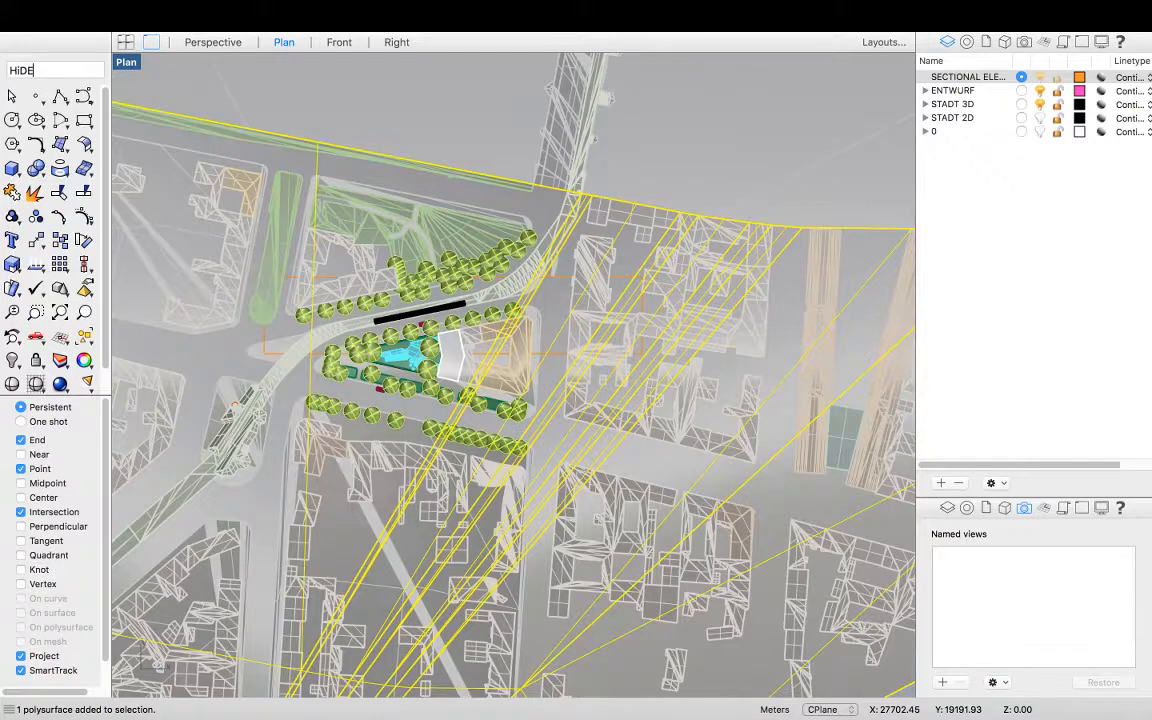
key(Return)
click(567, 453)
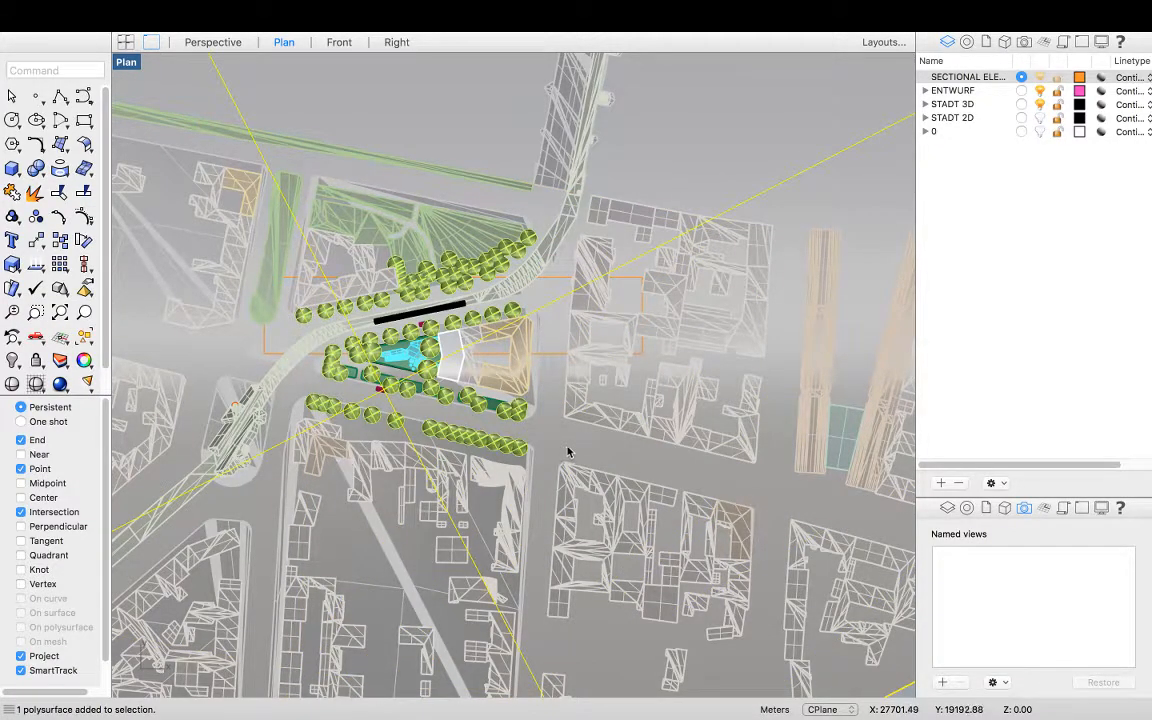
key(Return)
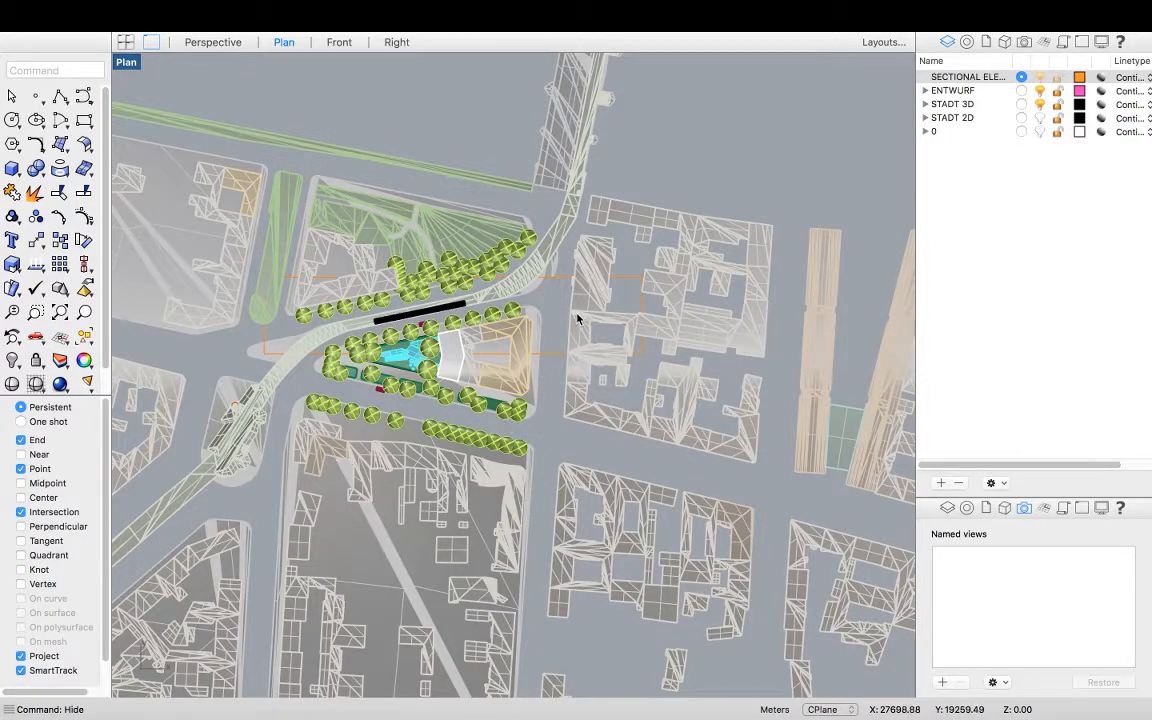
Window-select the city blocks south of the site, deselect the site trees and plaza, and hide them
scroll(576, 318, down, 5)
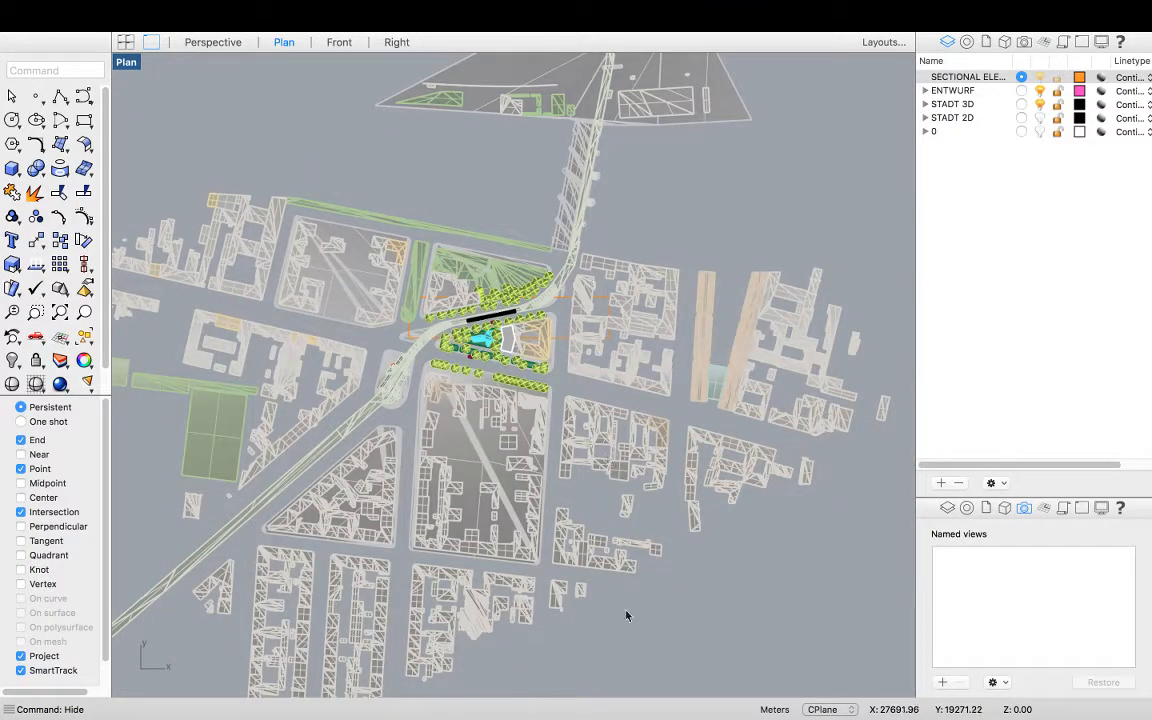
drag(324, 414, 335, 380)
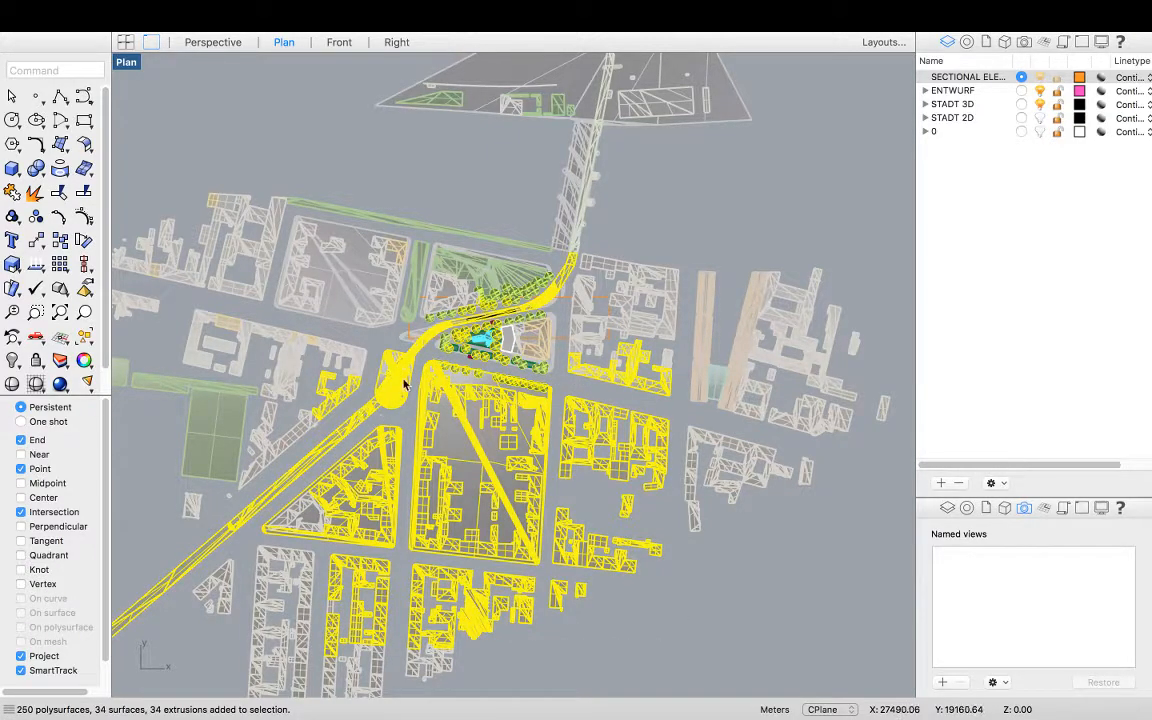
scroll(406, 372, up, 2)
scroll(468, 300, up, 2)
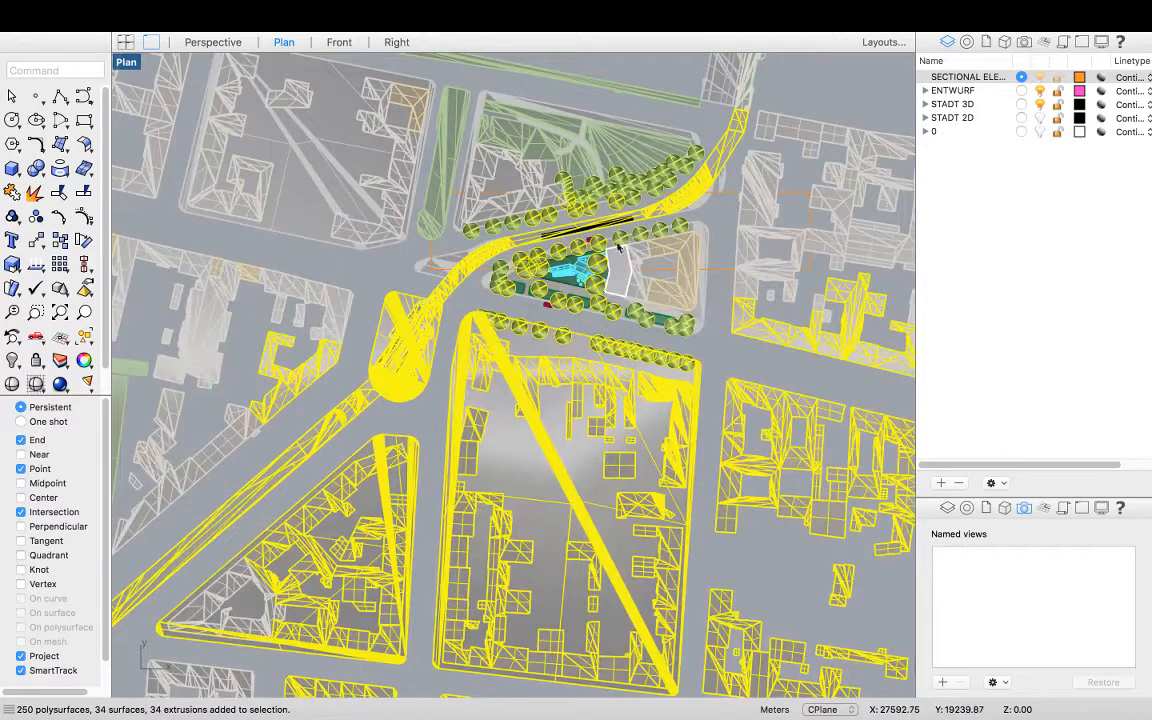
super+click(452, 290)
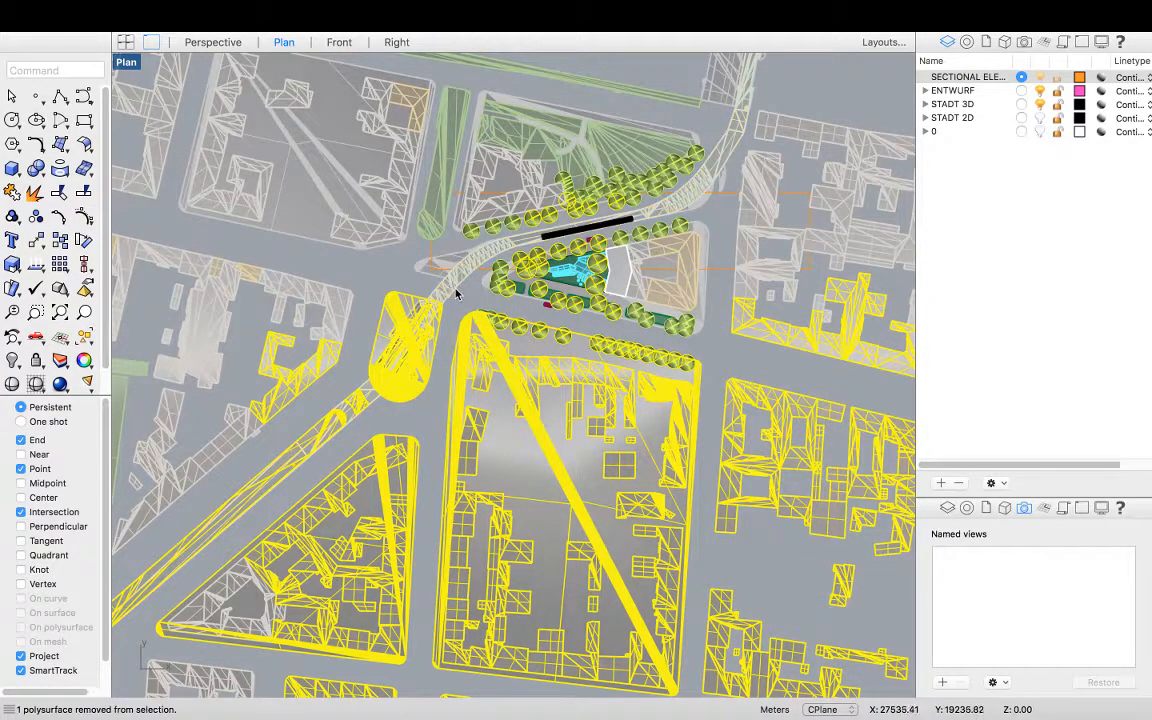
super+click(558, 252)
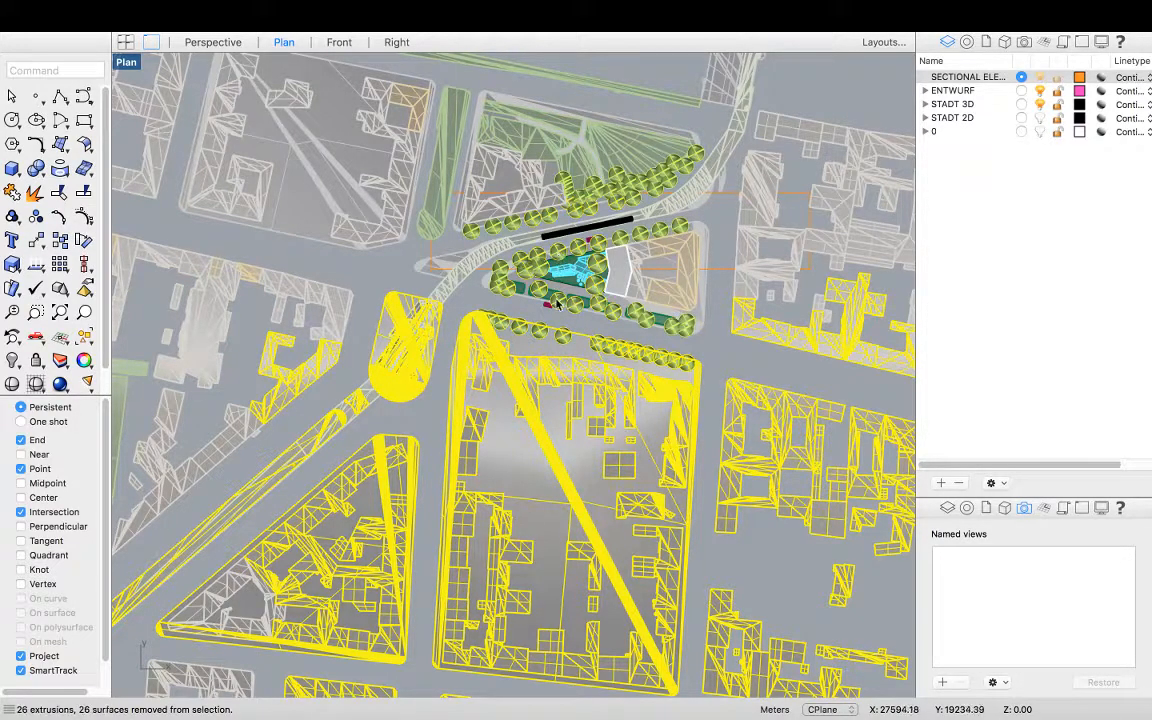
key(super+h)
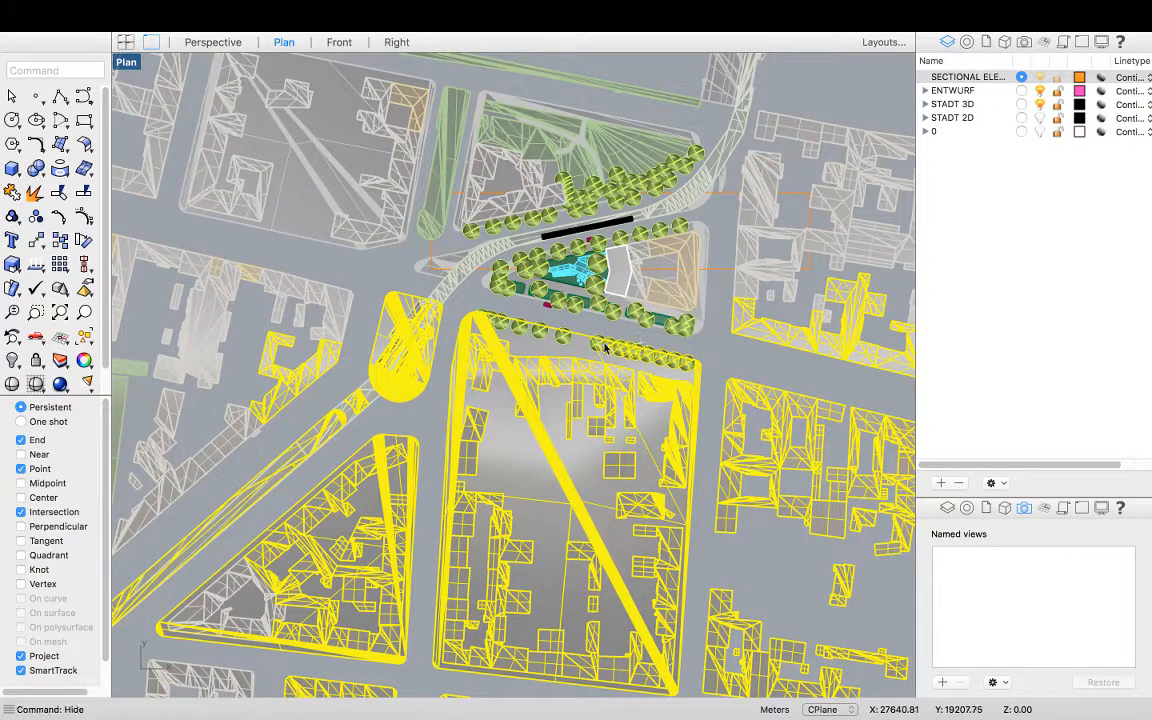
Window-select and hide the buildings east and southeast of the site
scroll(265, 364, down, 2)
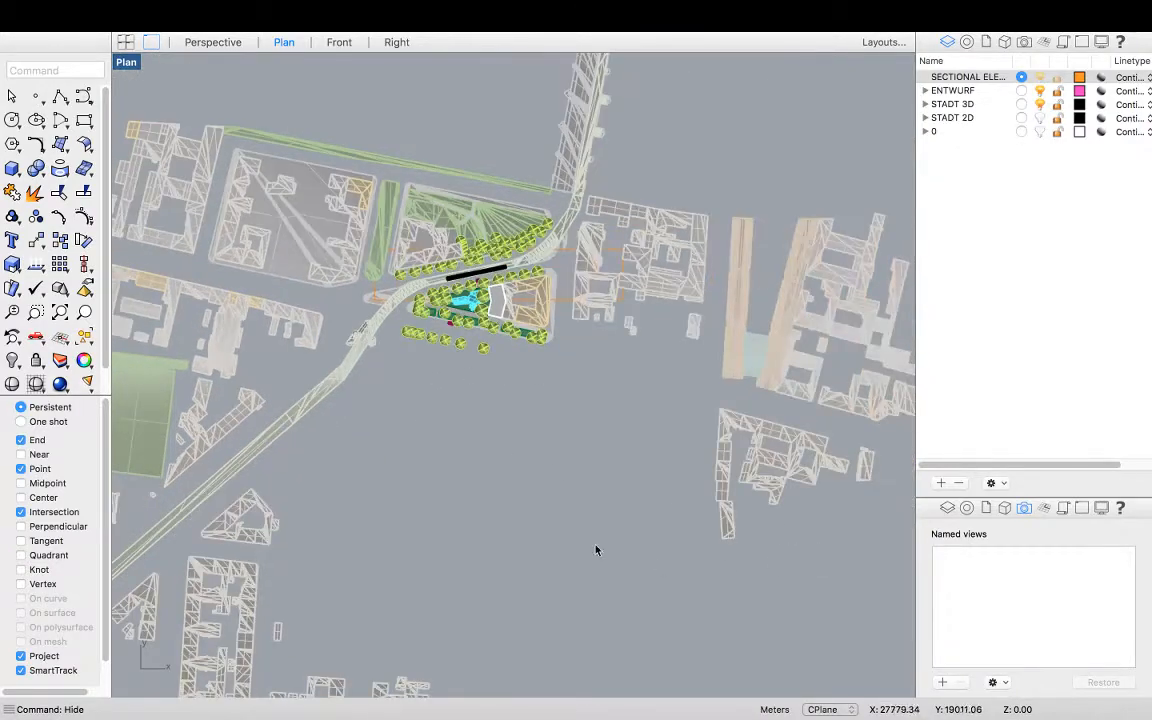
scroll(512, 476, down, 2)
scroll(836, 596, down, 2)
drag(632, 358, 608, 322)
key(super+h)
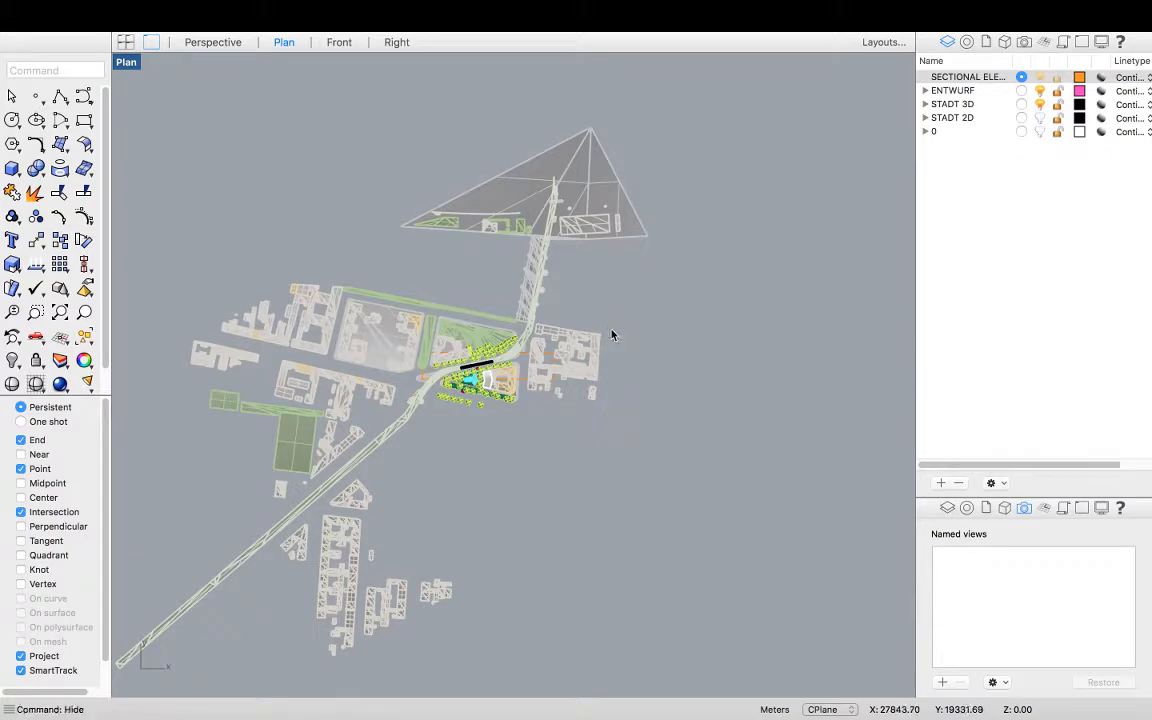
Window-select the triangular structure and bridge north of the site and hide them
drag(688, 86, 369, 277)
scroll(530, 352, up, 4)
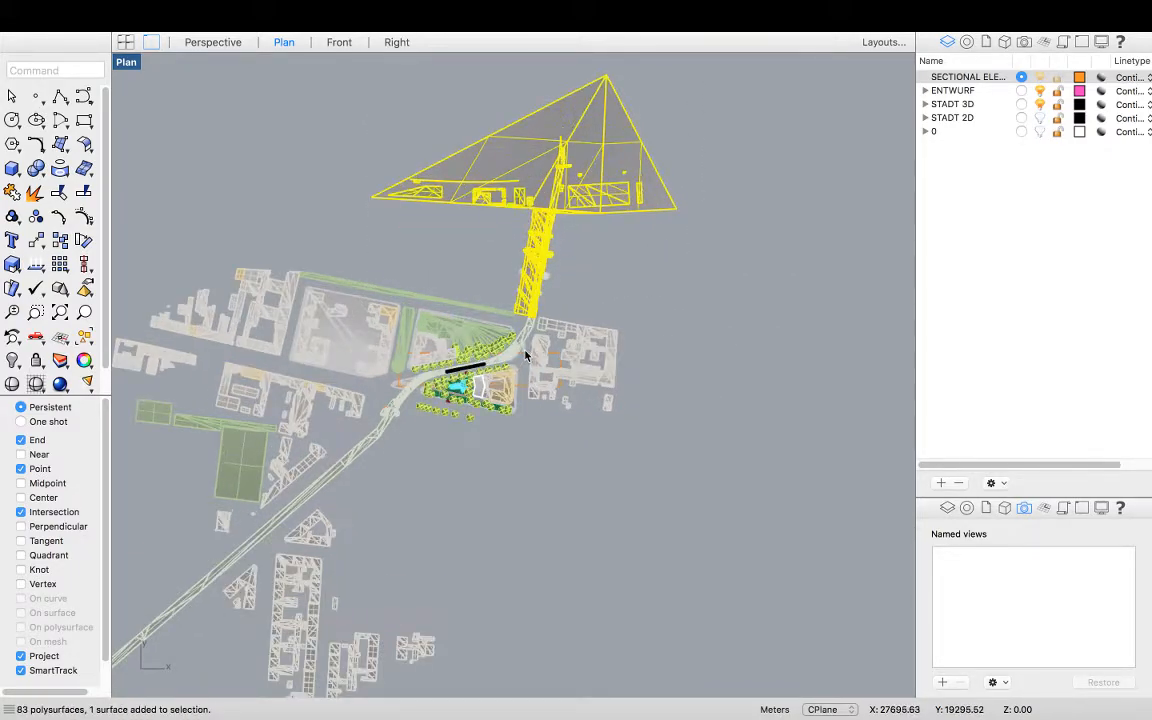
key(super+h)
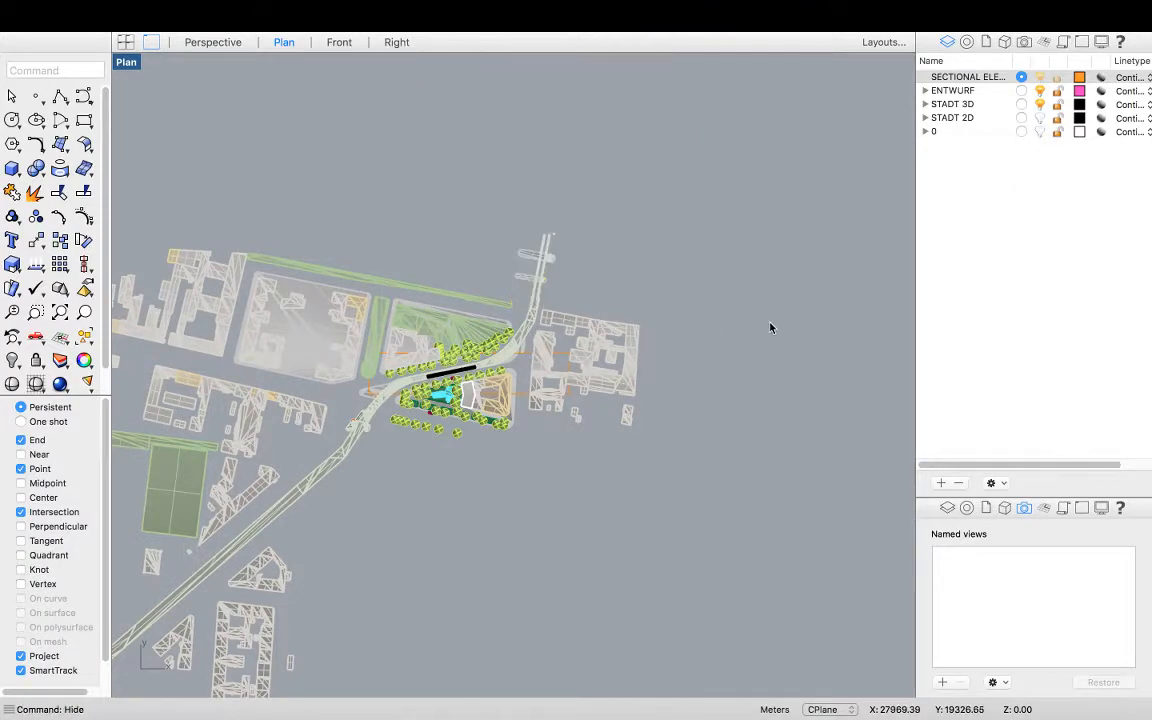
Select and hide the remaining city blocks south and southwest of the site
scroll(745, 330, down, 4)
drag(470, 490, 470, 488)
key(super+h)
drag(628, 602, 445, 472)
key(super+h)
scroll(458, 516, up, 2)
scroll(461, 519, up, 2)
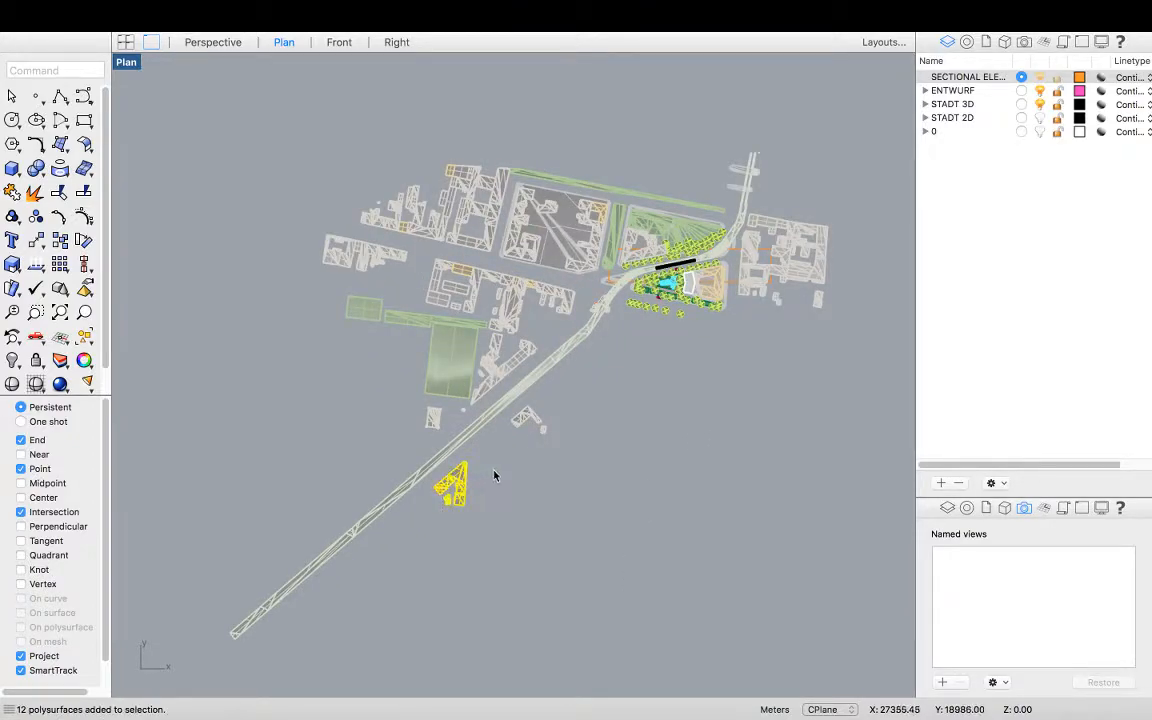
key(super+h)
drag(518, 416, 517, 415)
key(super+h)
Window-select and hide the city blocks west and northwest of the site, one group at a time
drag(314, 147, 509, 253)
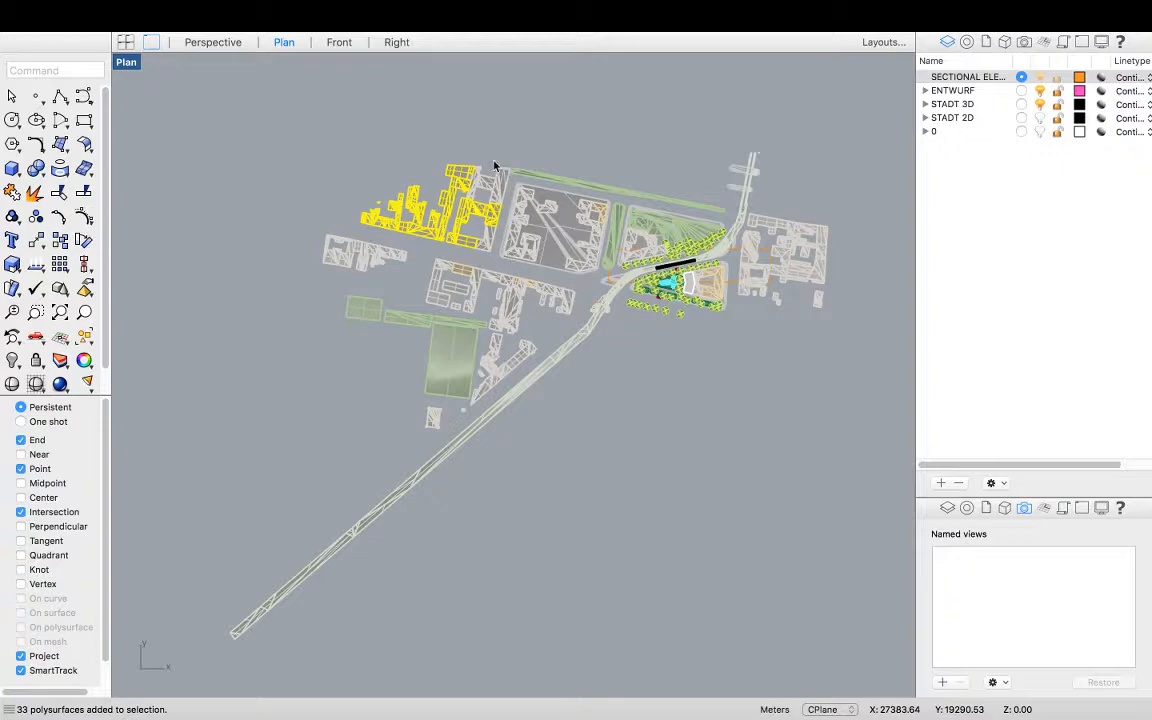
key(super+h)
drag(404, 147, 589, 270)
key(super+h)
drag(260, 213, 458, 403)
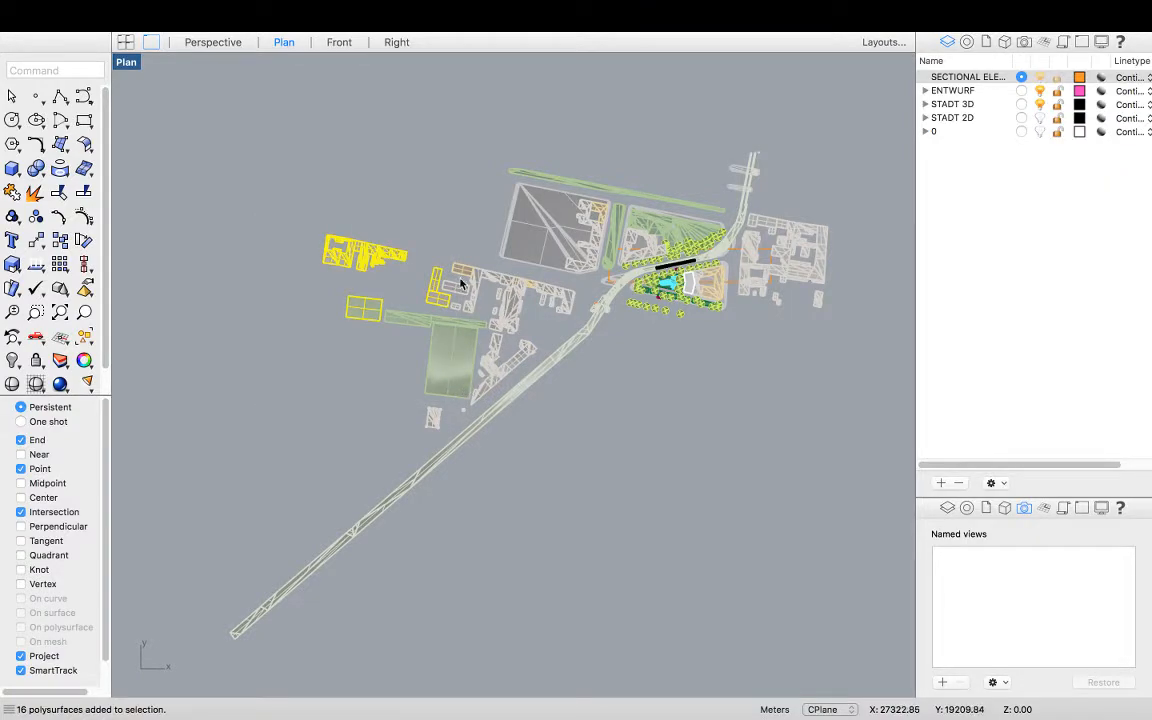
key(super+h)
drag(406, 255, 529, 445)
key(super+h)
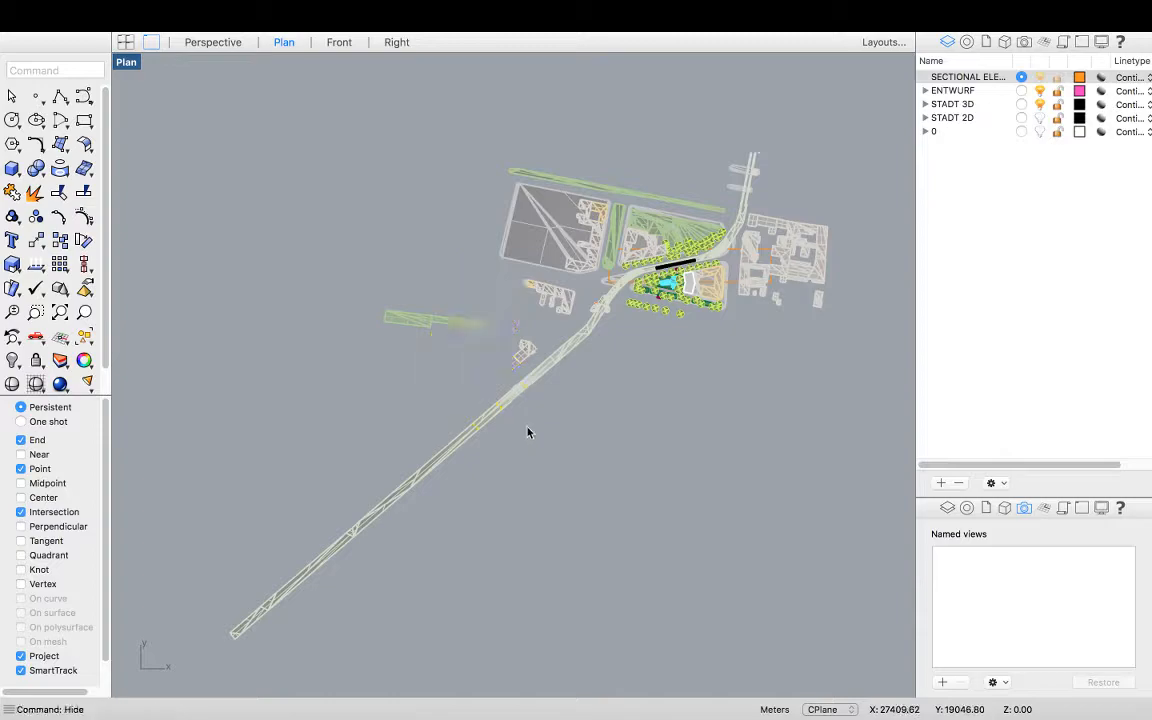
drag(278, 247, 589, 419)
key(super+h)
Select and hide the individual buildings and field west of the site's northern plaza
scroll(591, 275, up, 5)
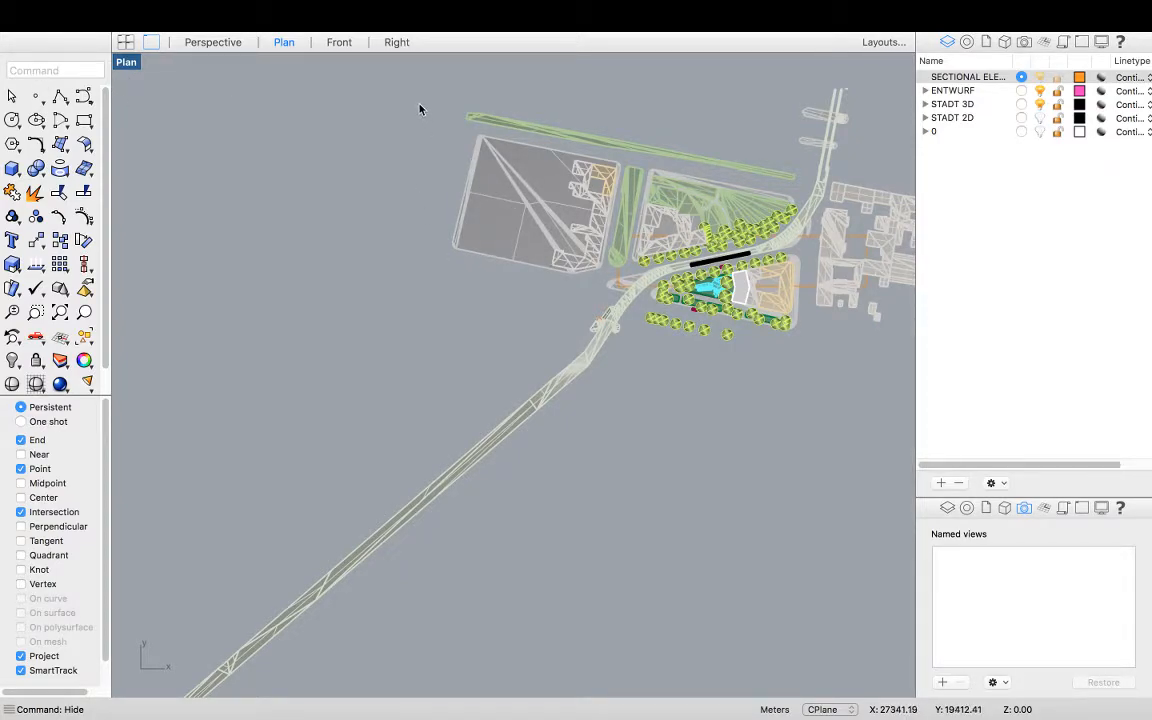
drag(380, 116, 591, 262)
click(585, 263)
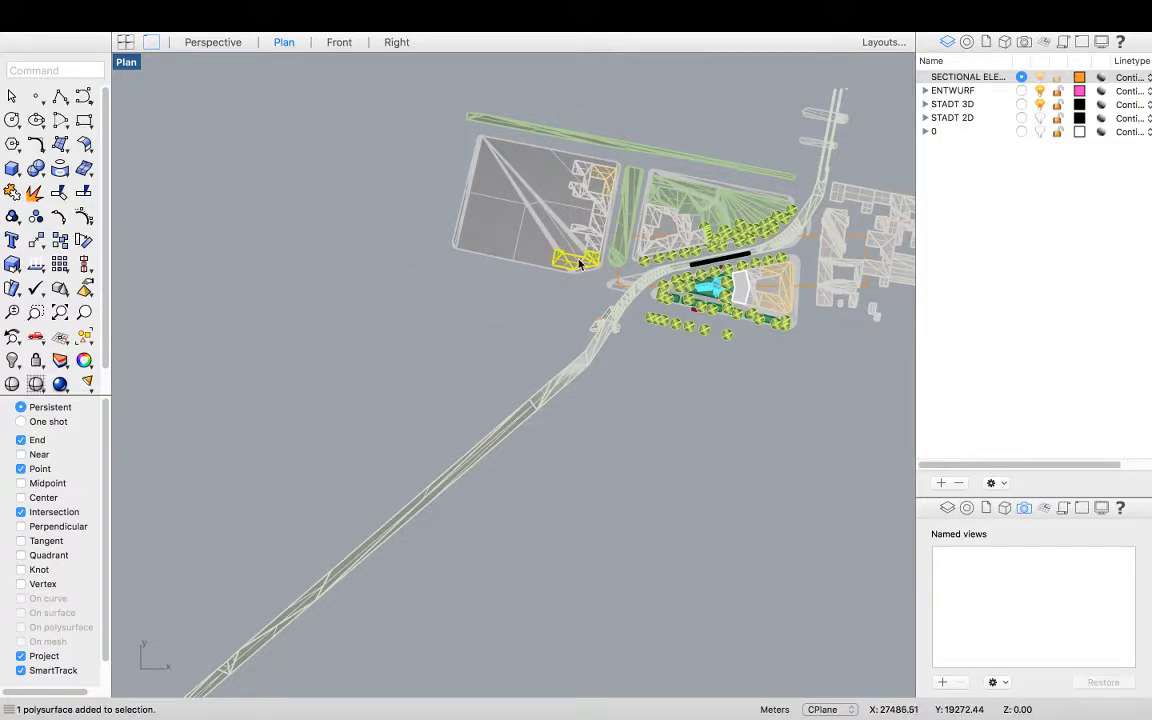
click(513, 228)
key(super+h)
click(592, 236)
key(super+h)
click(594, 192)
key(super+h)
drag(538, 150, 609, 257)
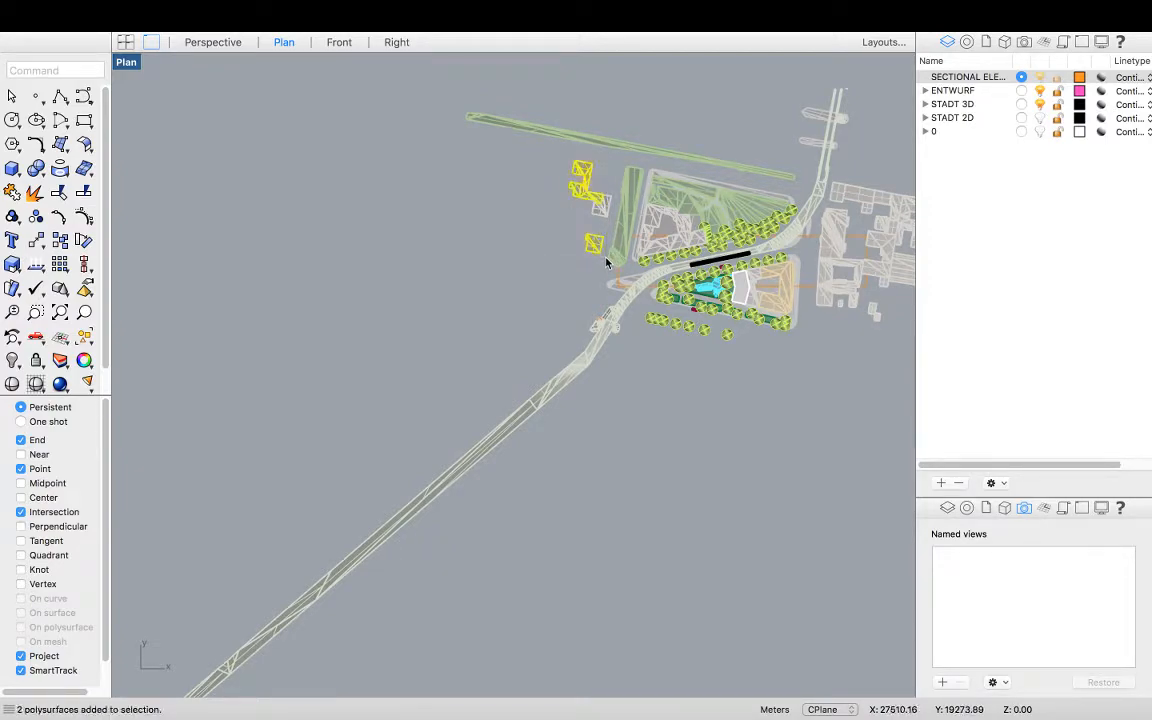
key(super+h)
click(522, 136)
key(super+h)
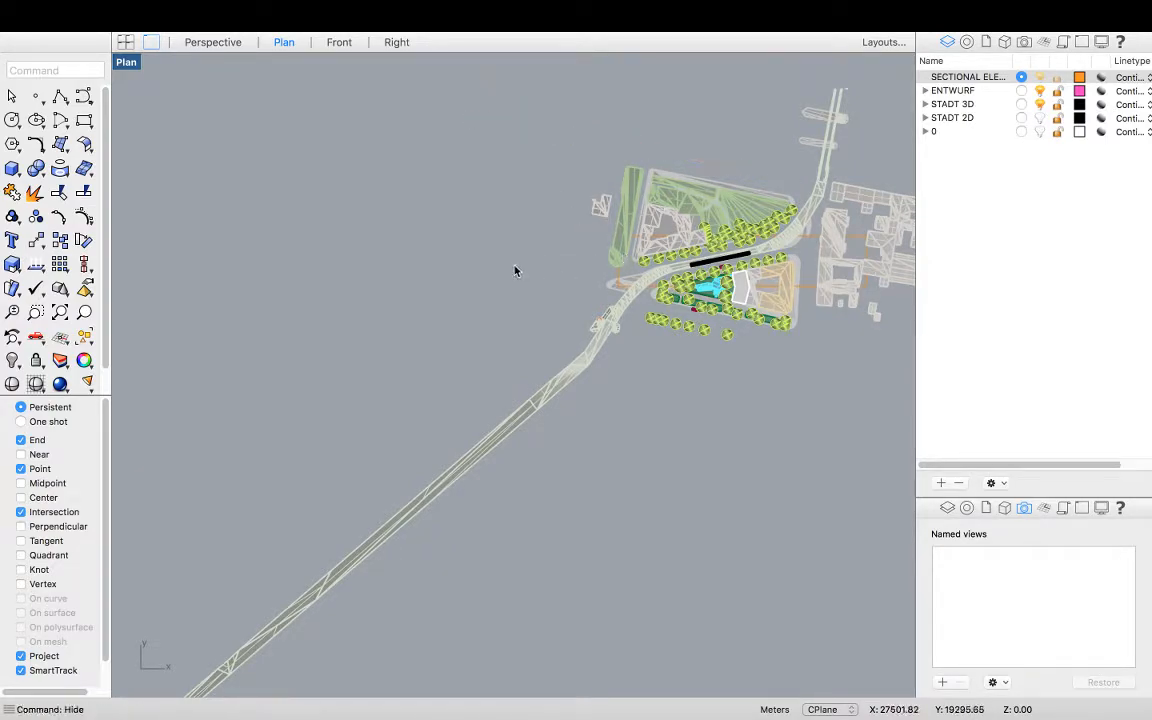
Select the trees along the site's southern edge and Ungroup them
scroll(500, 275, down, 2)
scroll(584, 314, up, 5)
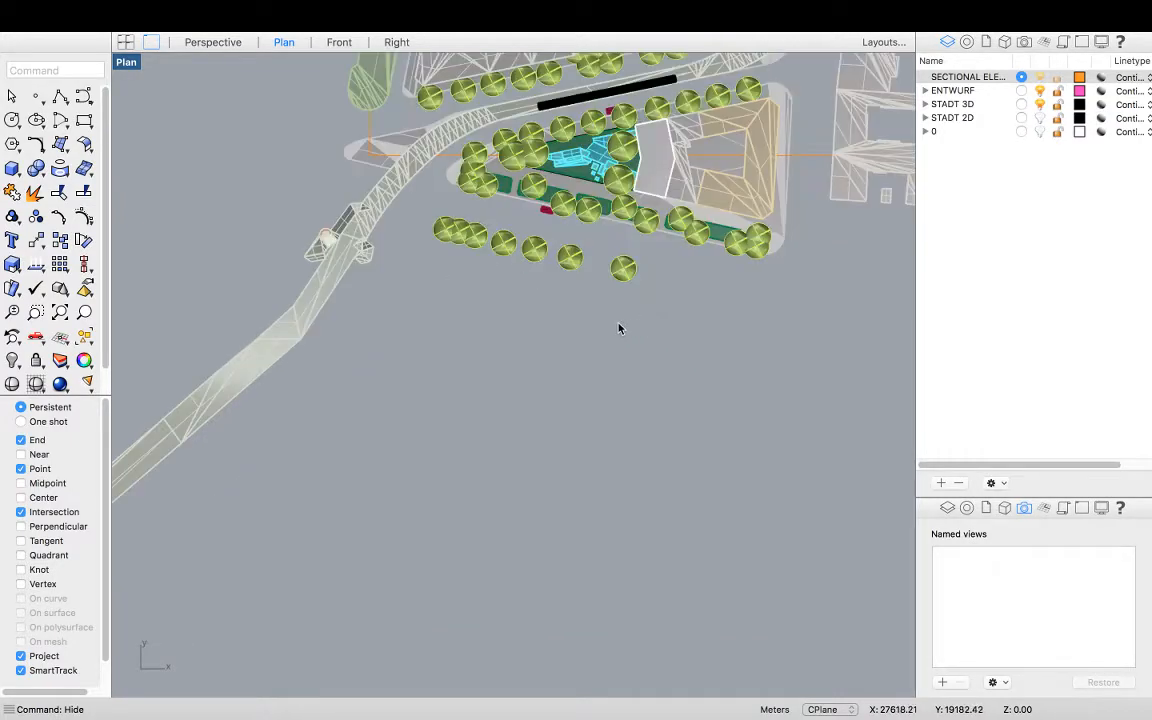
drag(625, 321, 445, 226)
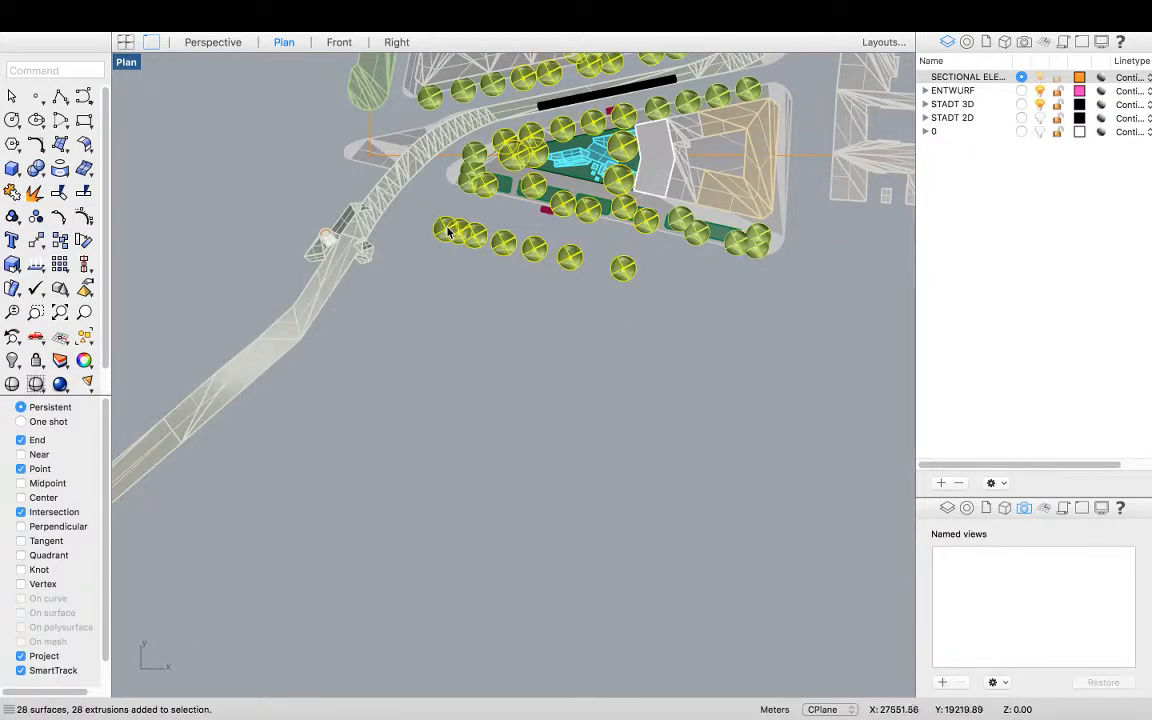
click(535, 256)
text(Ungroup)
key(Return)
Ungroup the remaining tree groups in the rows south of the site
click(536, 254)
click(562, 284)
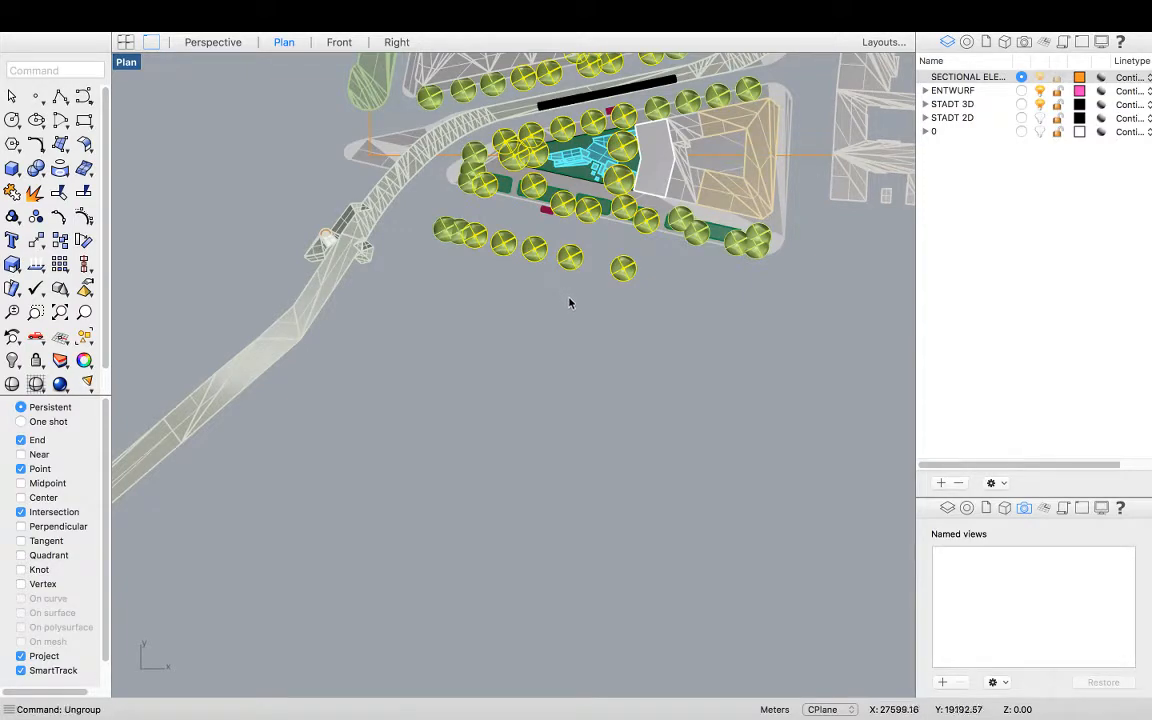
click(566, 265)
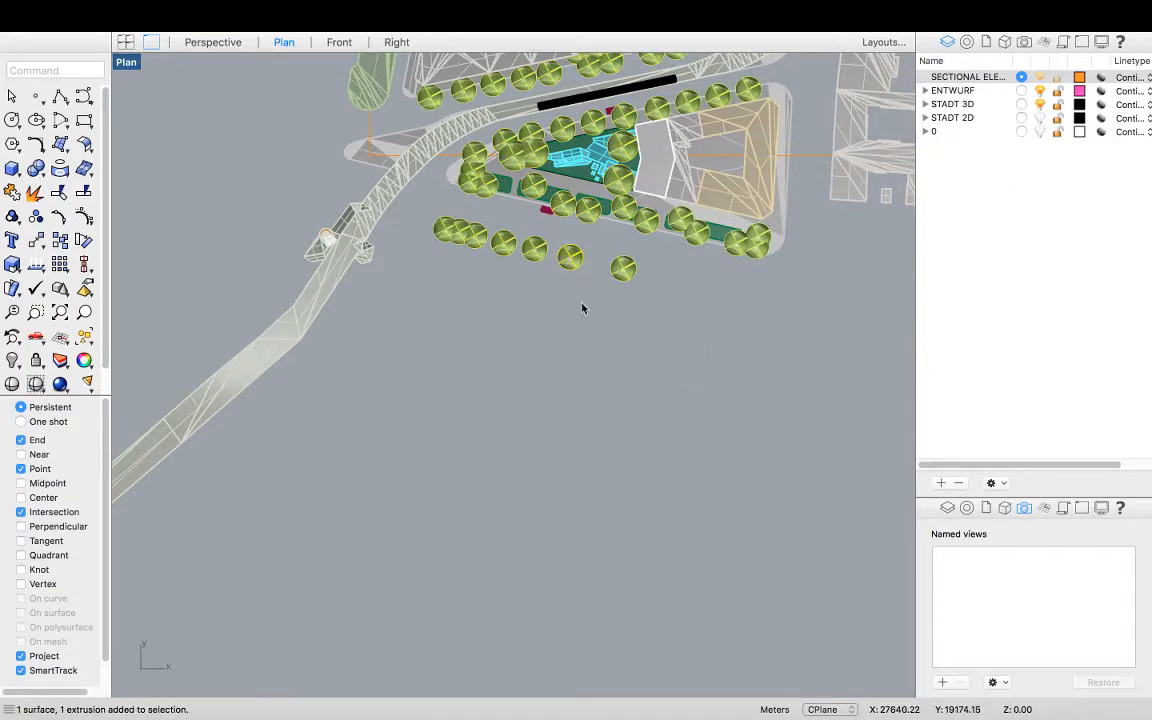
drag(674, 345, 443, 234)
click(533, 285)
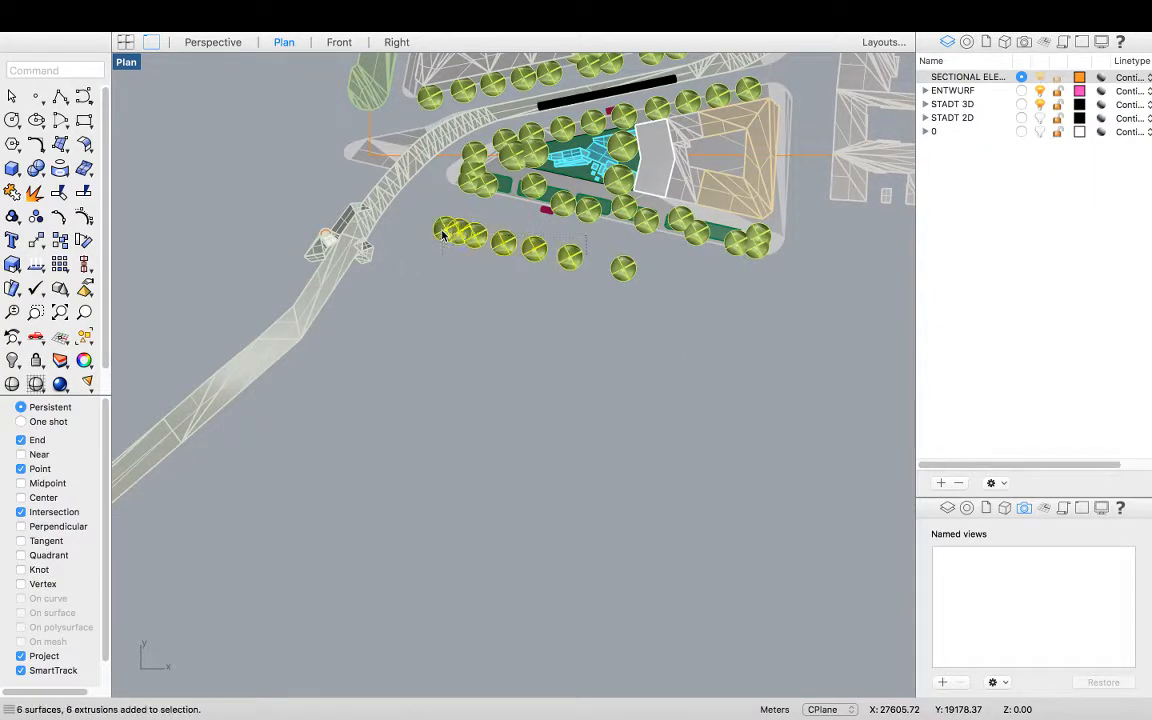
key(super+shift+g)
click(635, 302)
drag(640, 304, 602, 259)
key(super+shift+g)
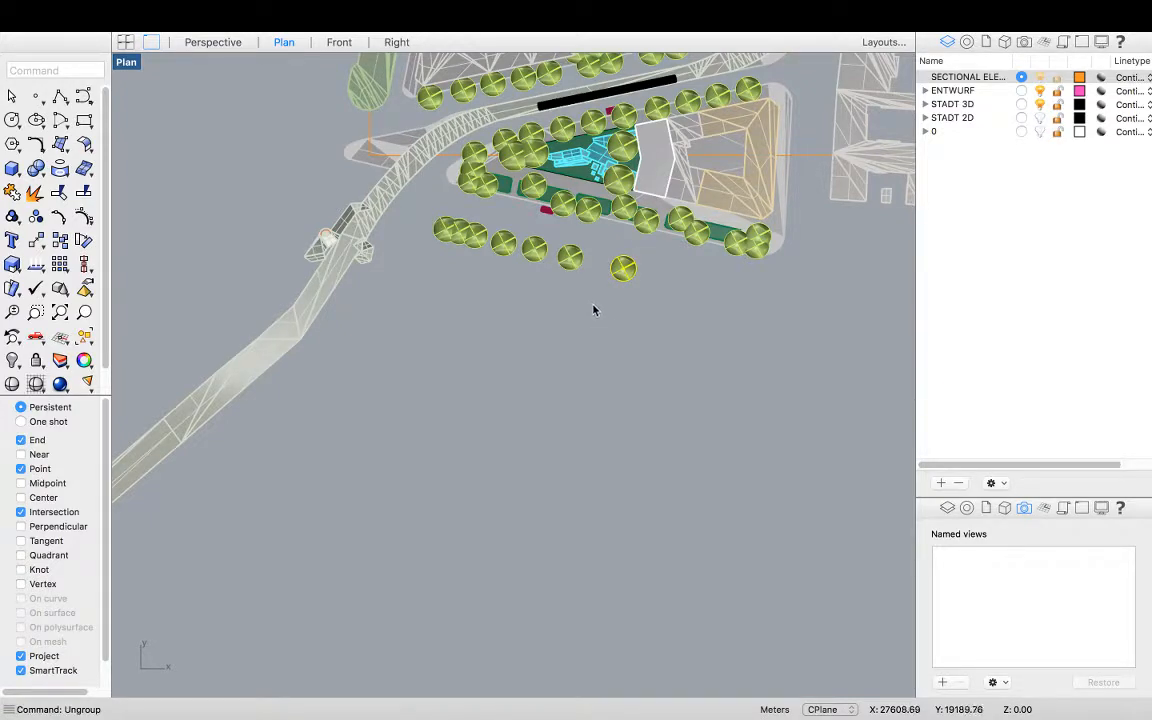
Select the outer row of trees south of the site and hide it
drag(621, 321, 424, 226)
click(535, 280)
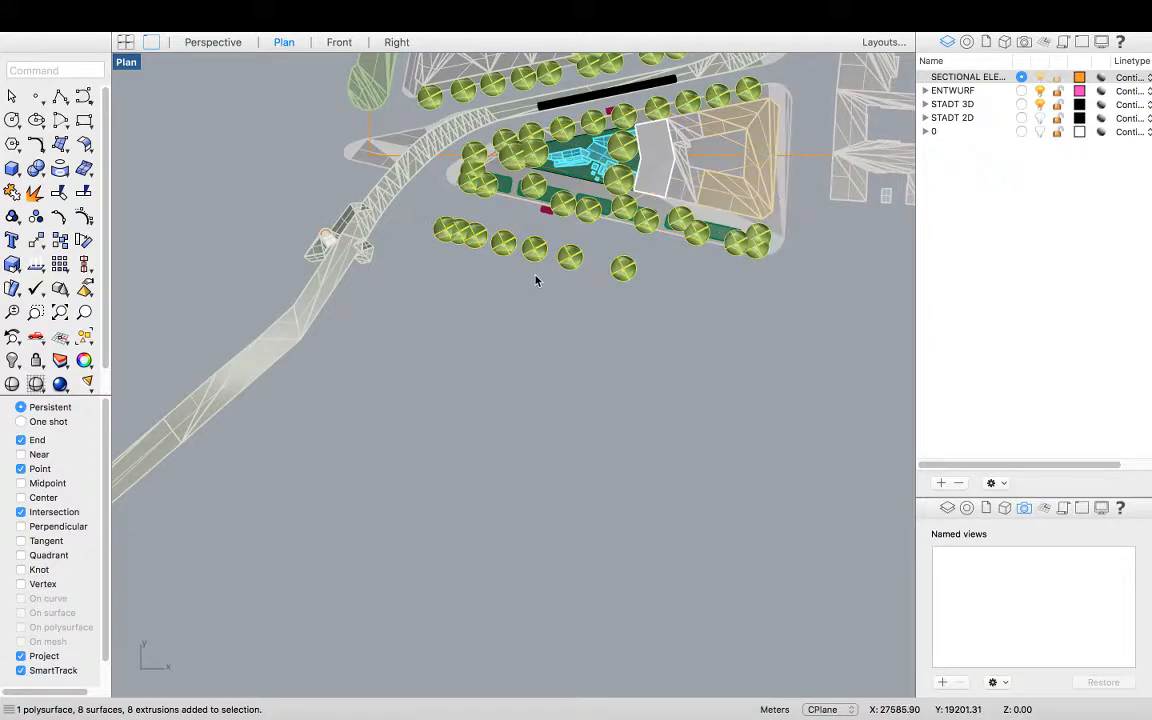
text(Hide)
key(Return)
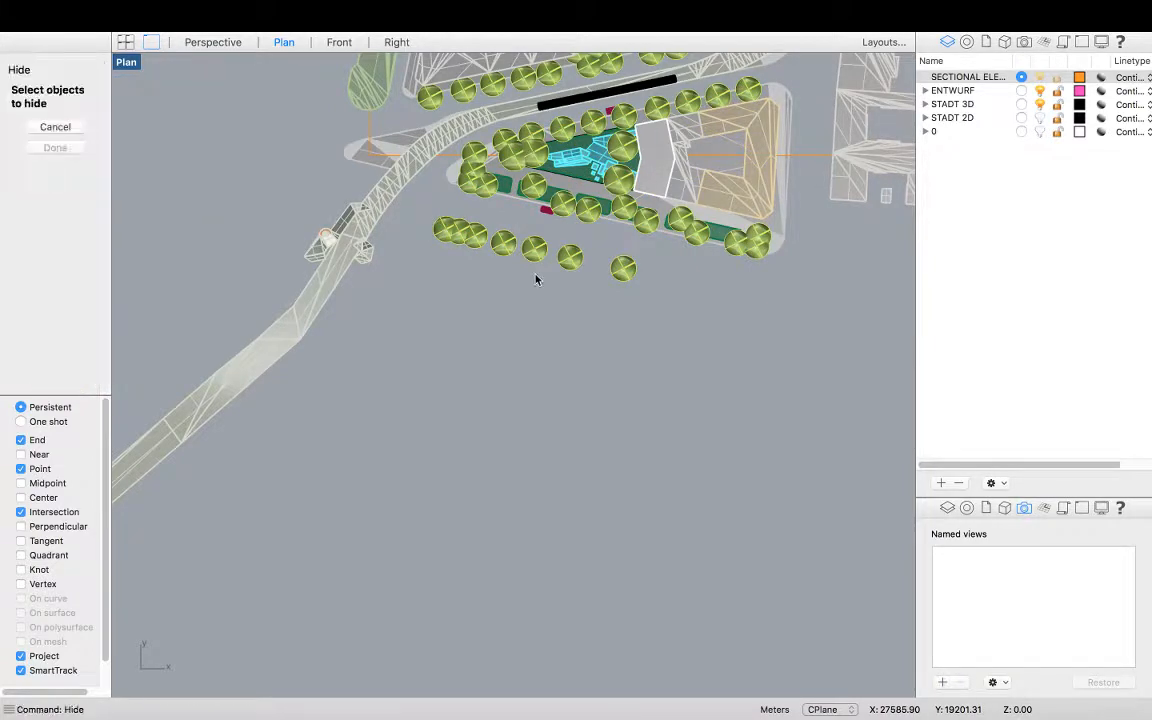
drag(472, 246, 437, 232)
scroll(553, 278, down, 2)
key(Return)
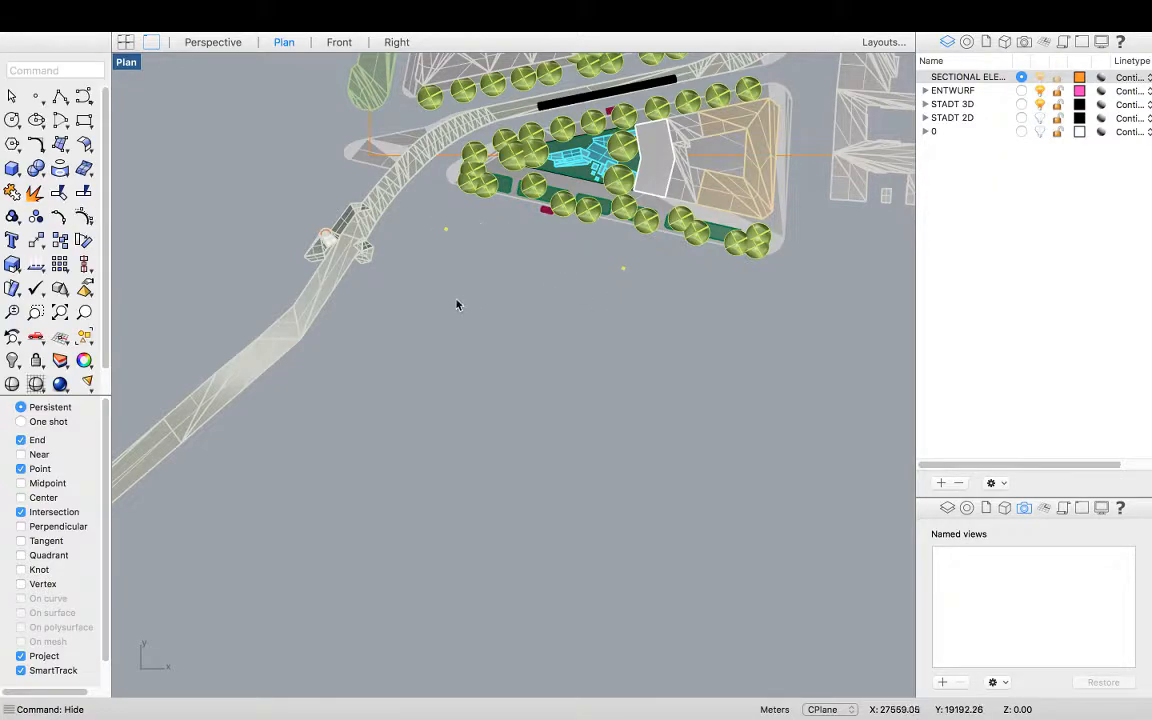
Hide the leftover tree points below the site
scroll(512, 301, down, 4)
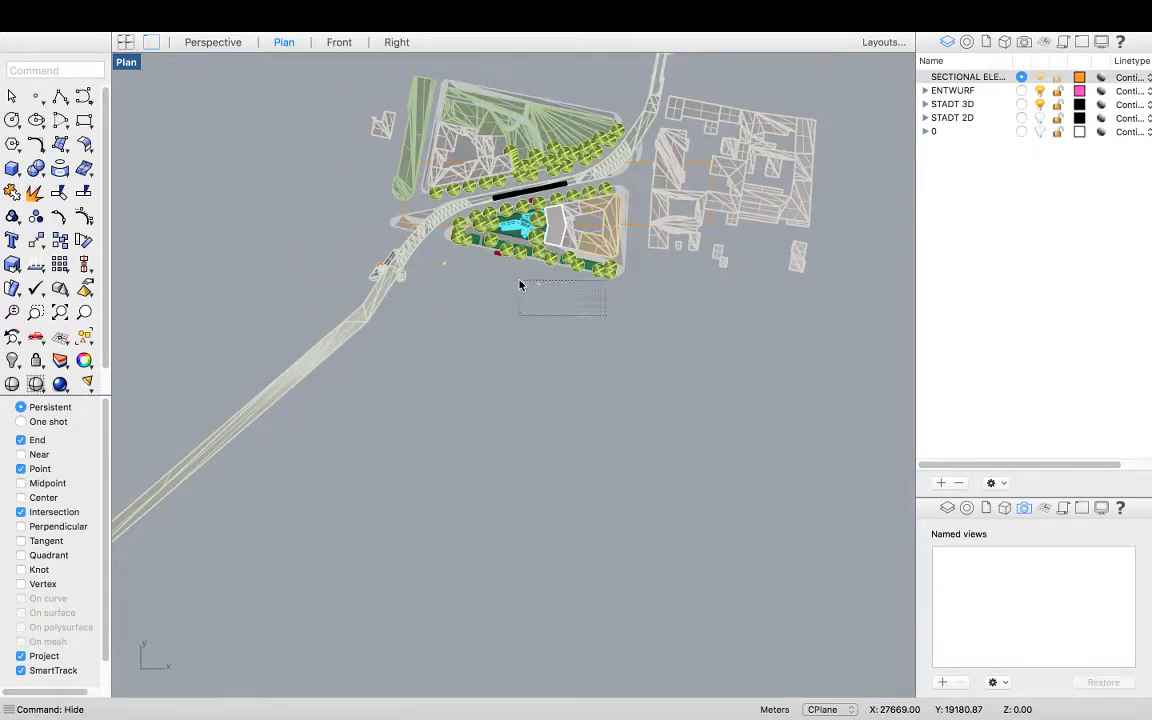
drag(463, 280, 437, 260)
key(Return)
Window-select and hide the easternmost buildings of the block east of the site
drag(760, 103, 828, 355)
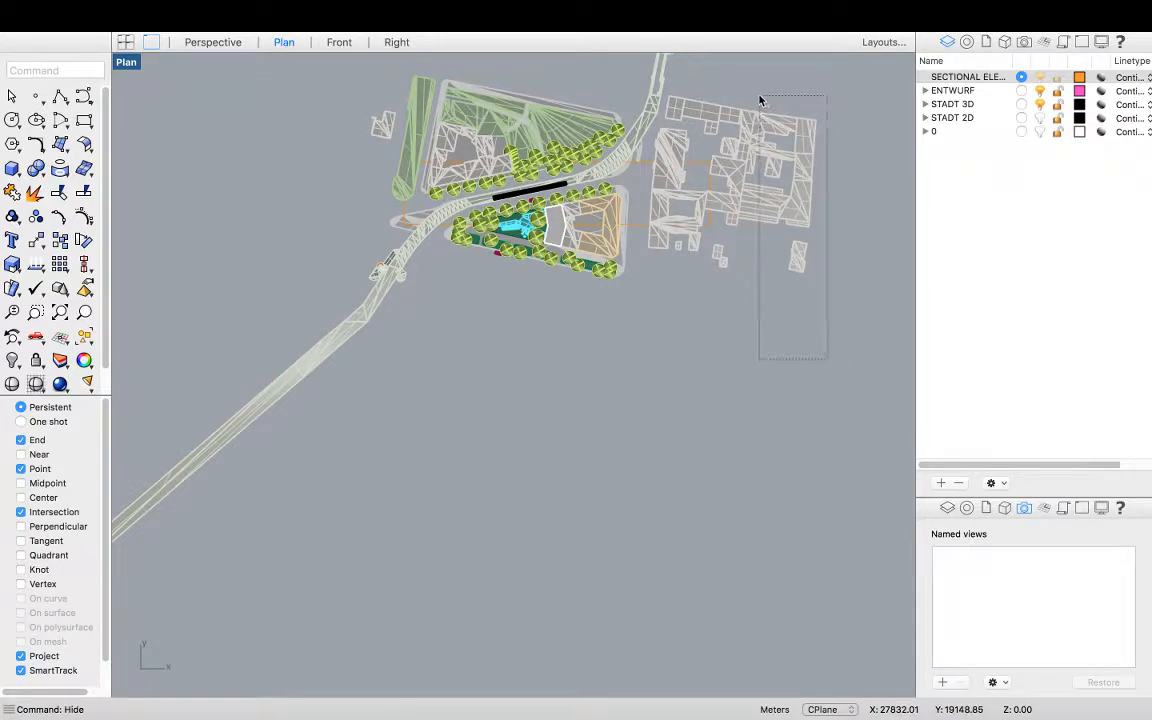
key(Return)
drag(726, 102, 830, 334)
scroll(710, 207, up, 2)
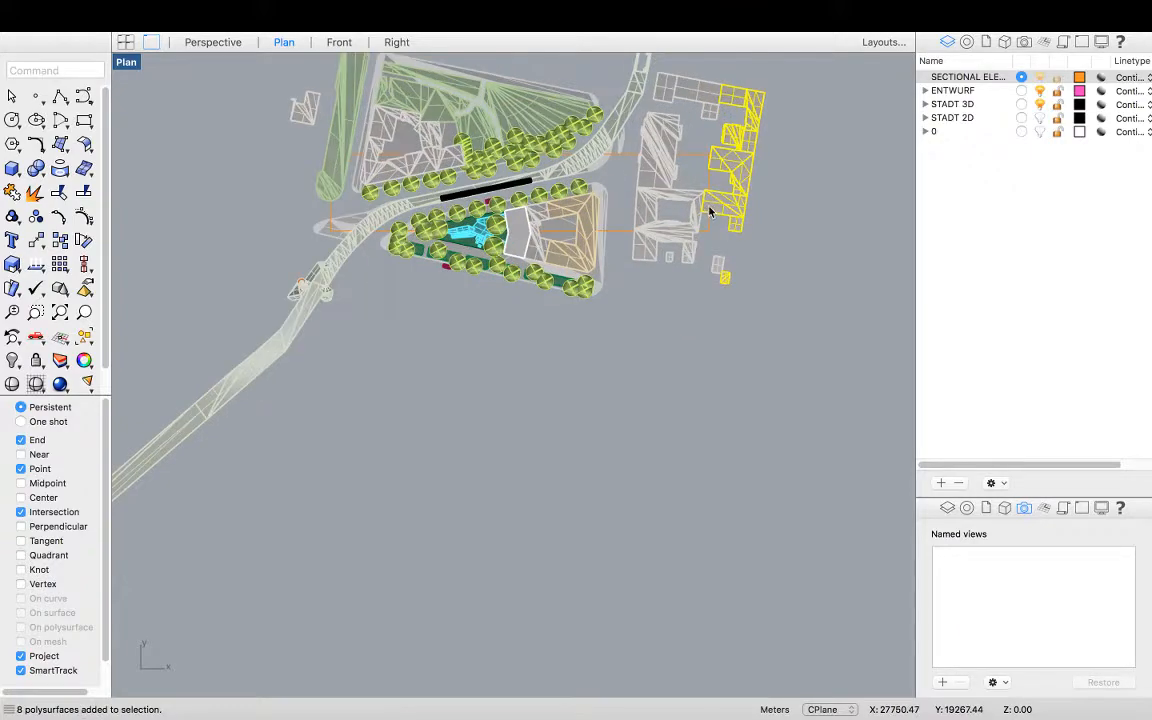
scroll(710, 207, up, 3)
scroll(703, 210, down, 2)
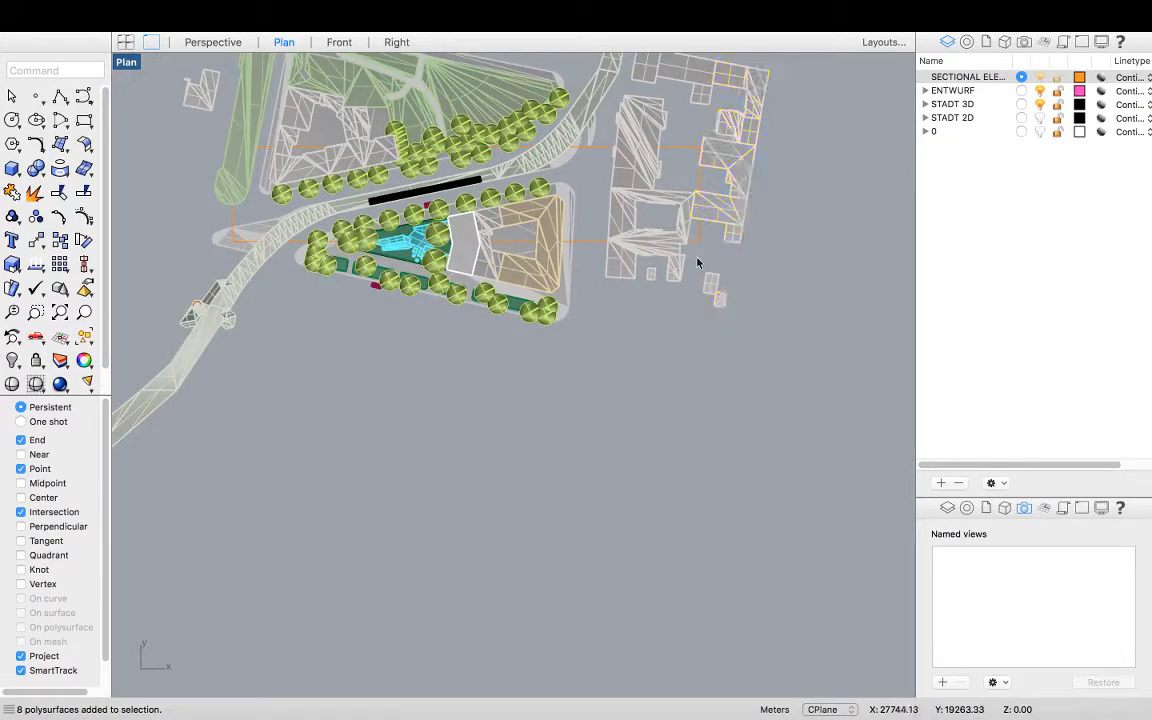
scroll(697, 263, down, 2)
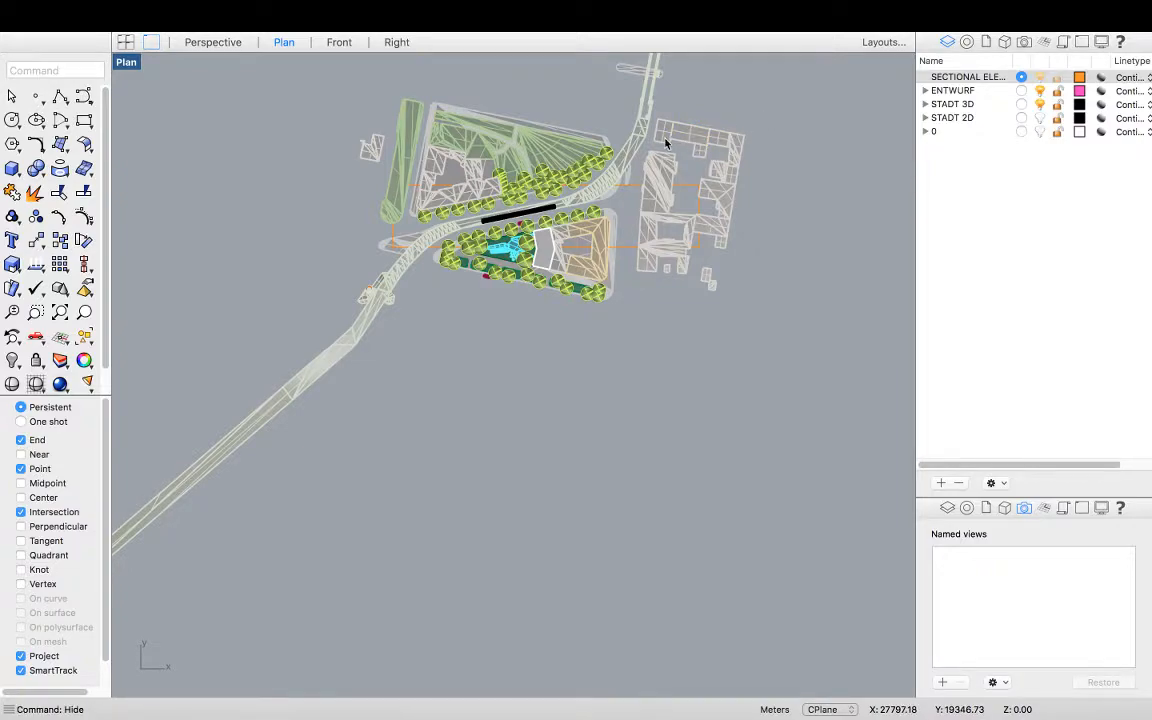
drag(656, 141, 656, 141)
key(Return)
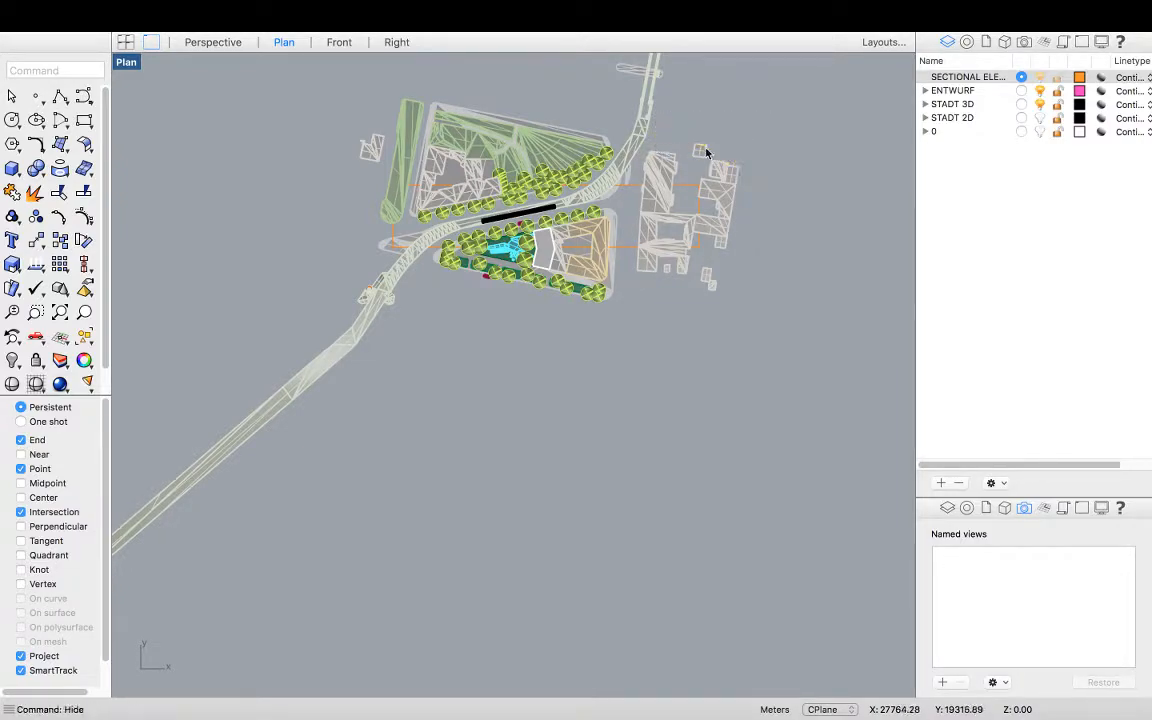
Hide the small remaining building pieces at the northeast corner of the eastern block
click(705, 153)
key(Return)
click(728, 175)
key(Return)
click(715, 172)
key(Return)
Start the Trim command and pick the orange section rectangle as the cutting boundary
scroll(391, 207, up, 2)
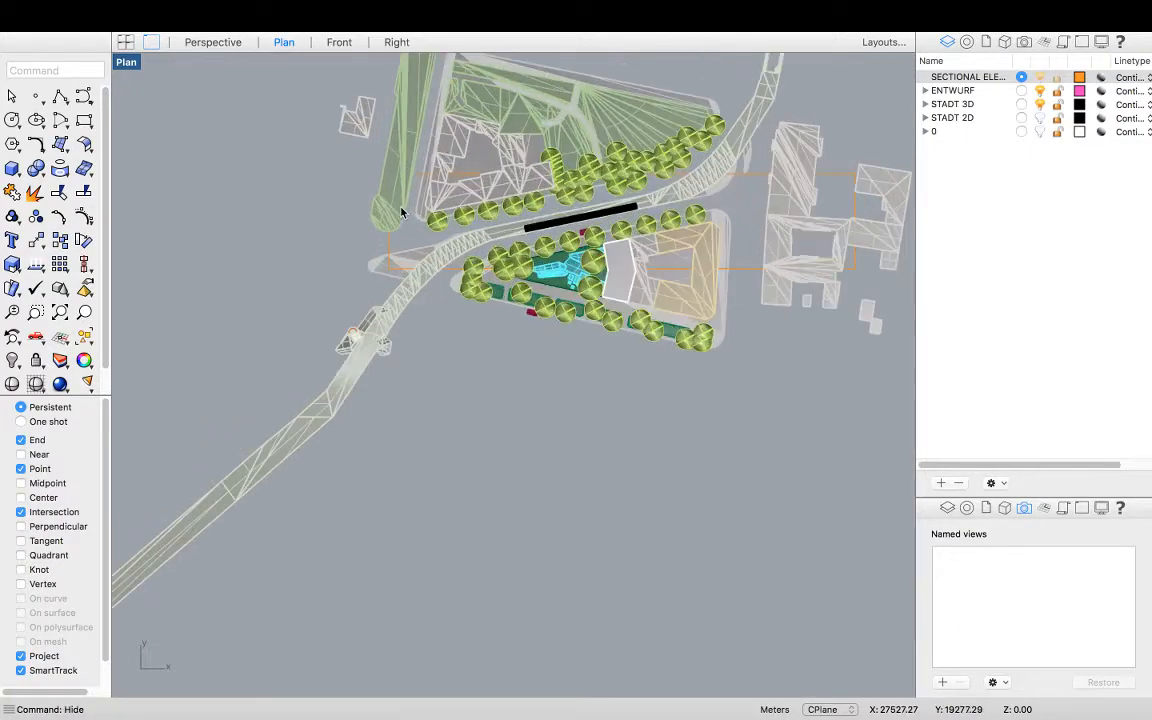
scroll(652, 314, down, 2)
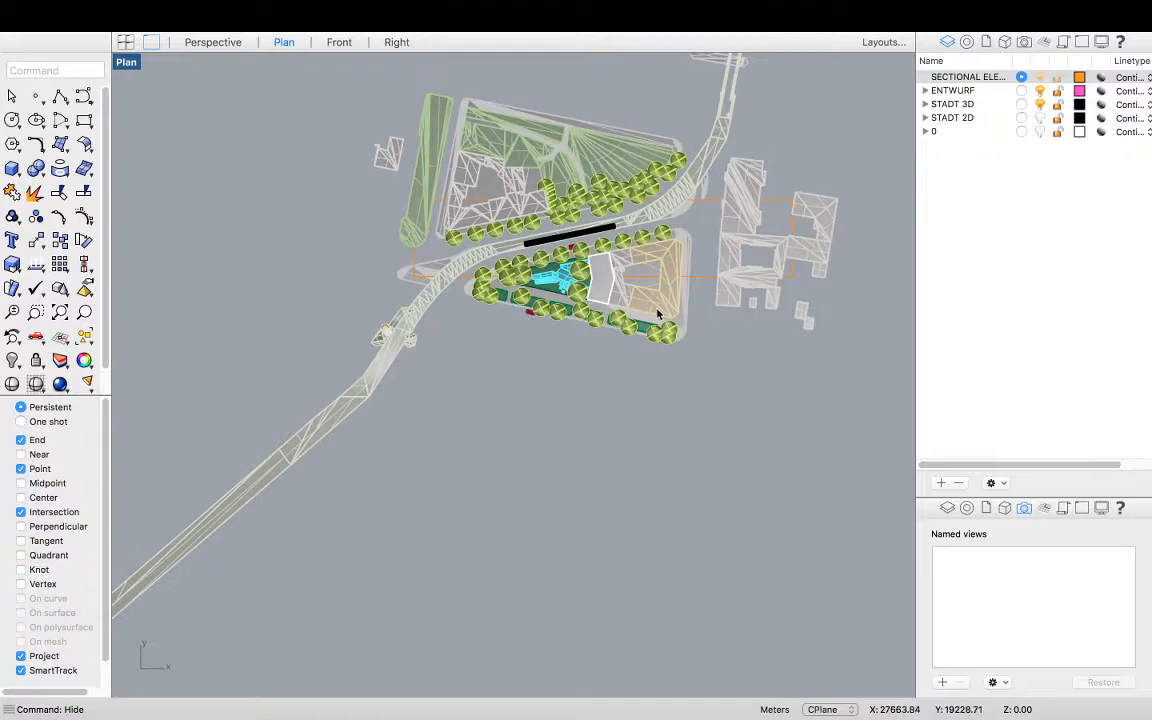
scroll(668, 314, up, 1)
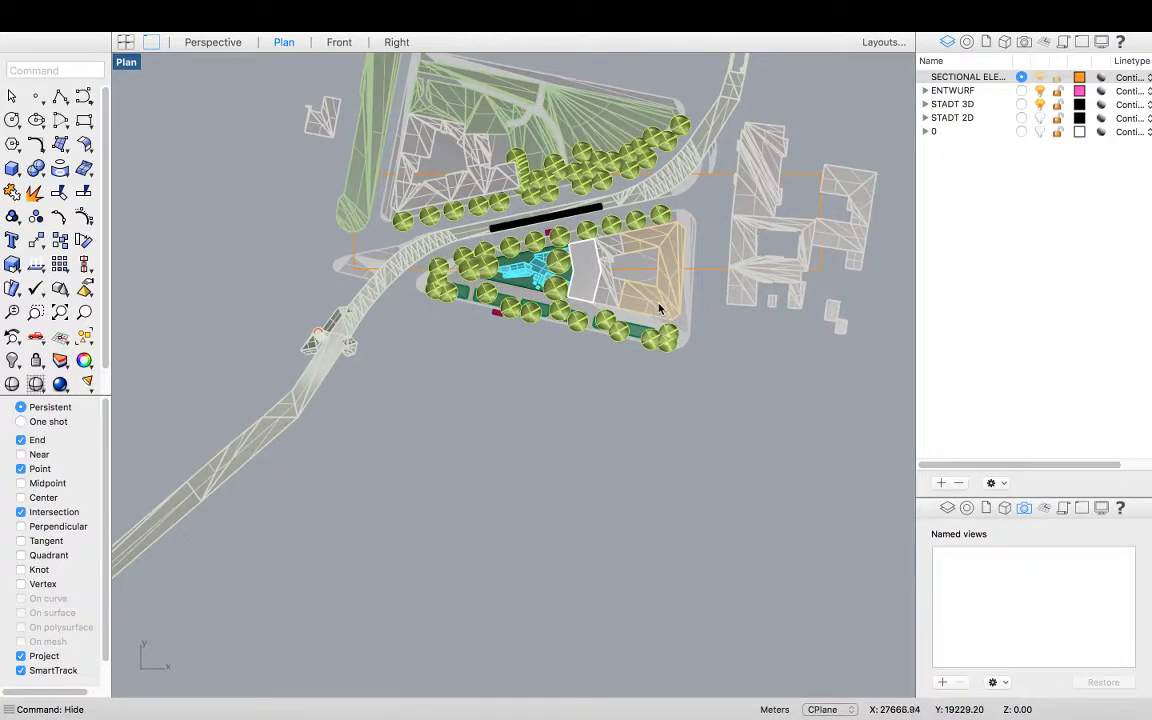
scroll(657, 312, down, 2)
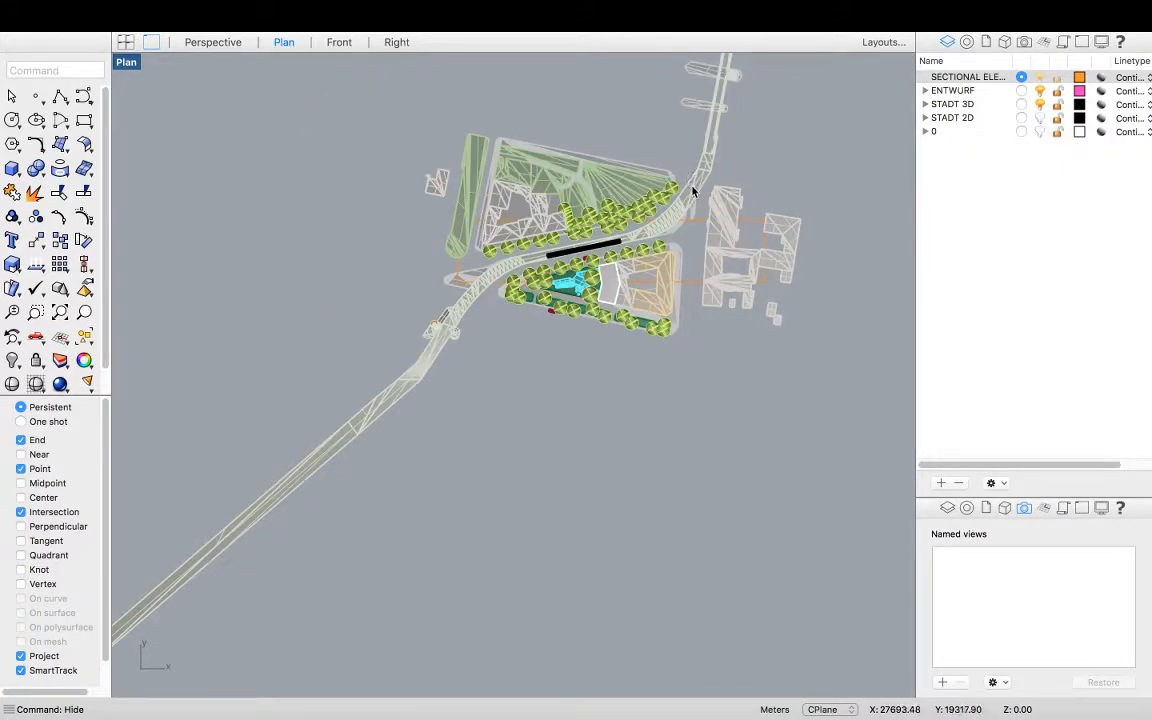
scroll(684, 268, up, 3)
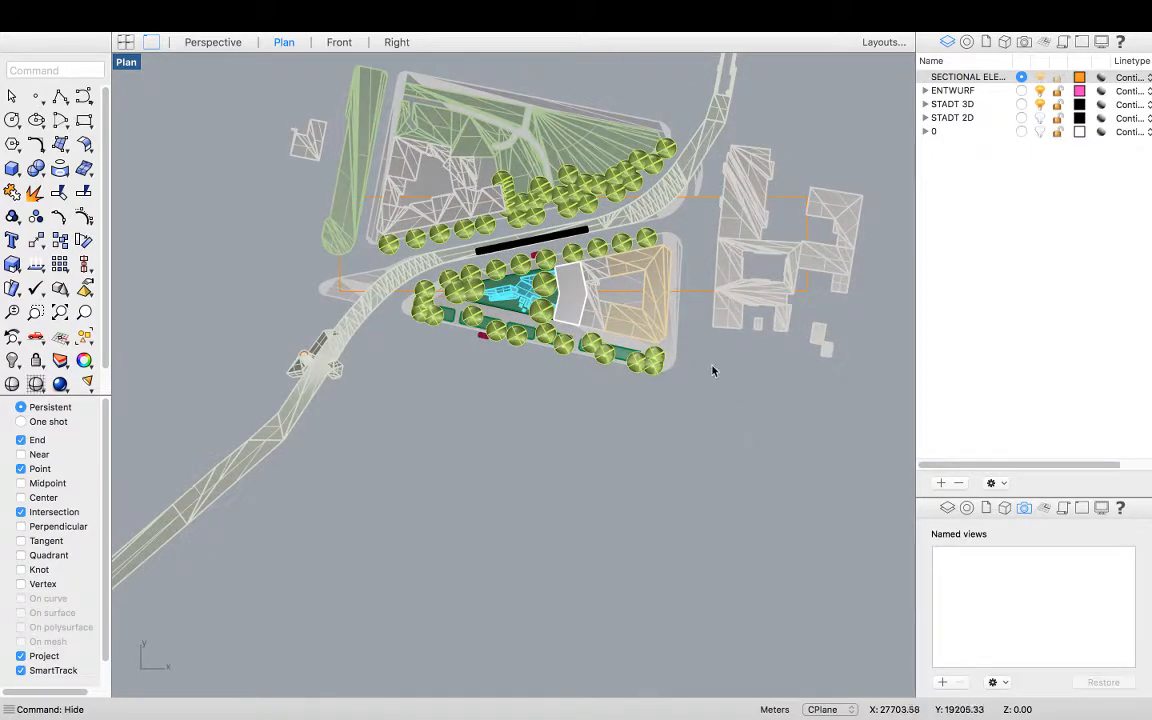
text(Trim)
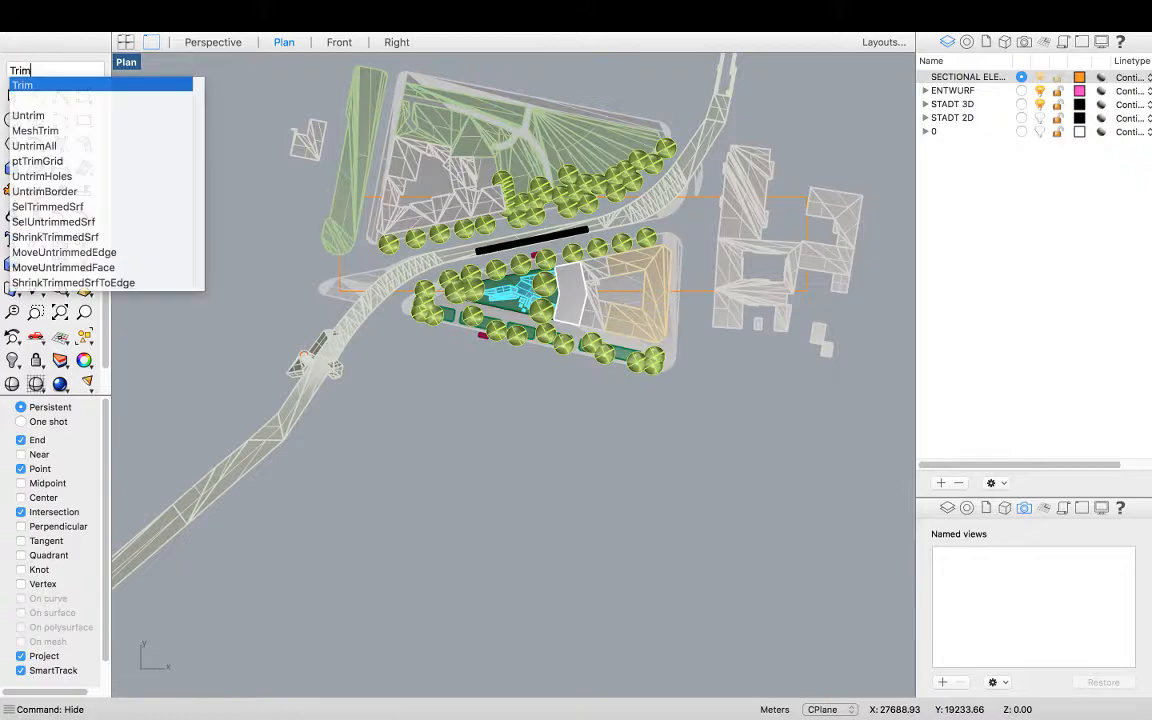
key(Return)
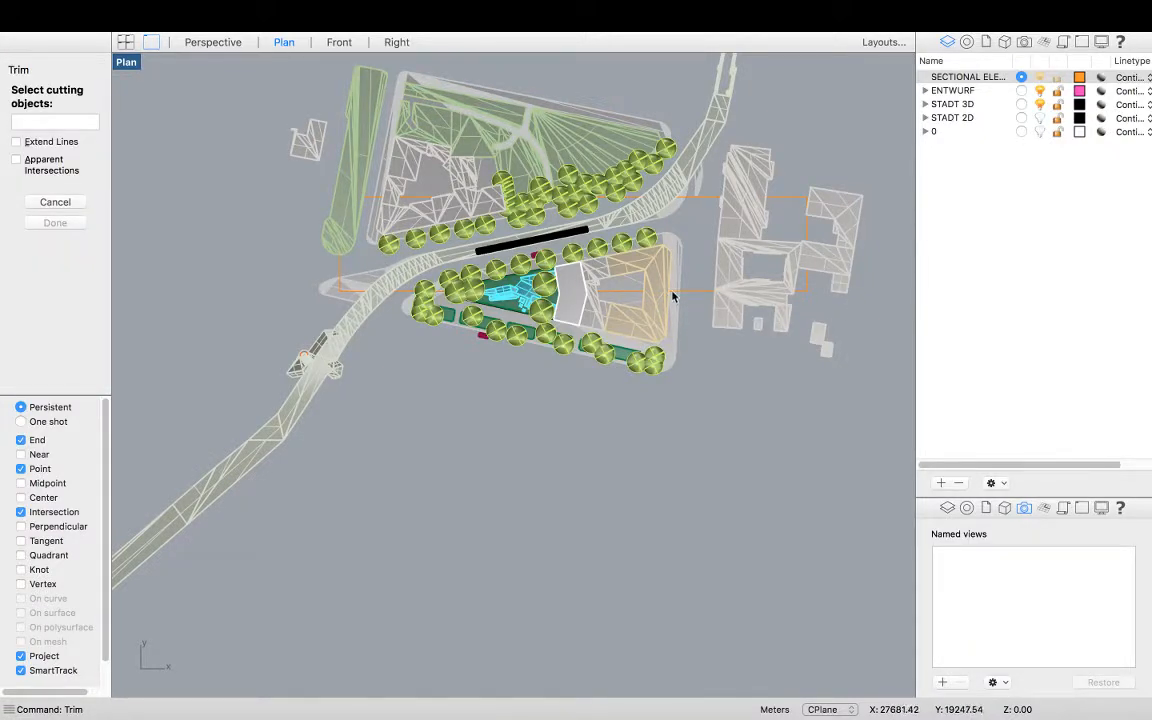
click(694, 296)
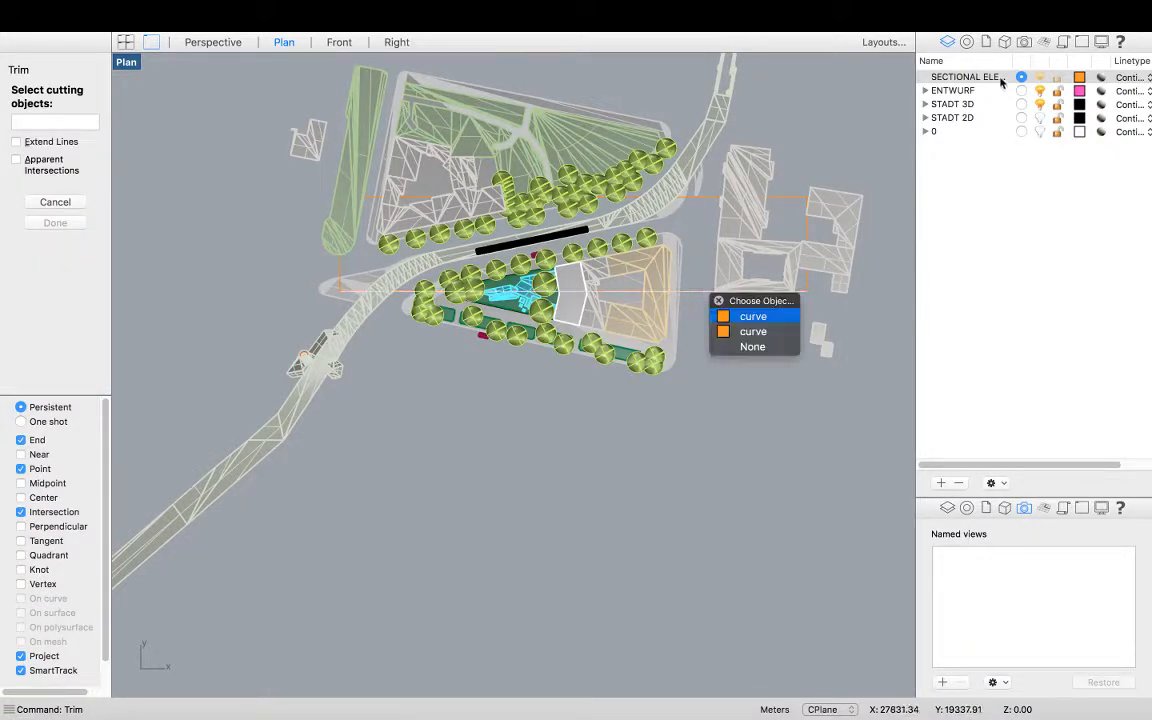
click(755, 334)
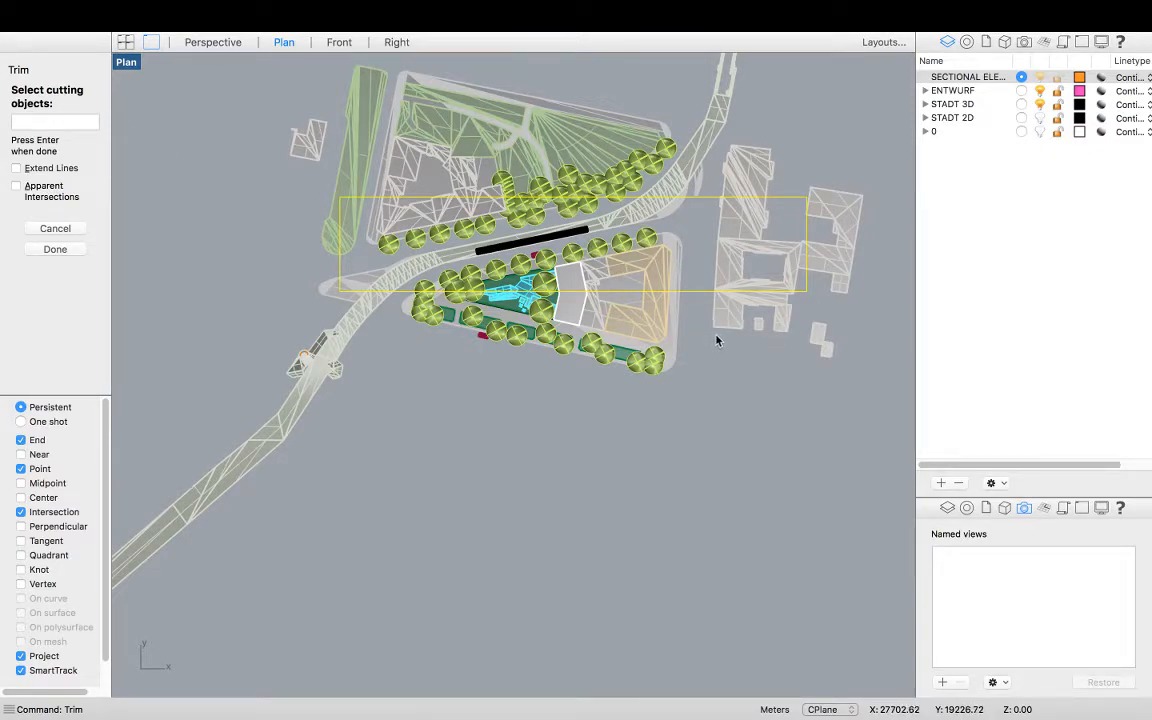
key(Return)
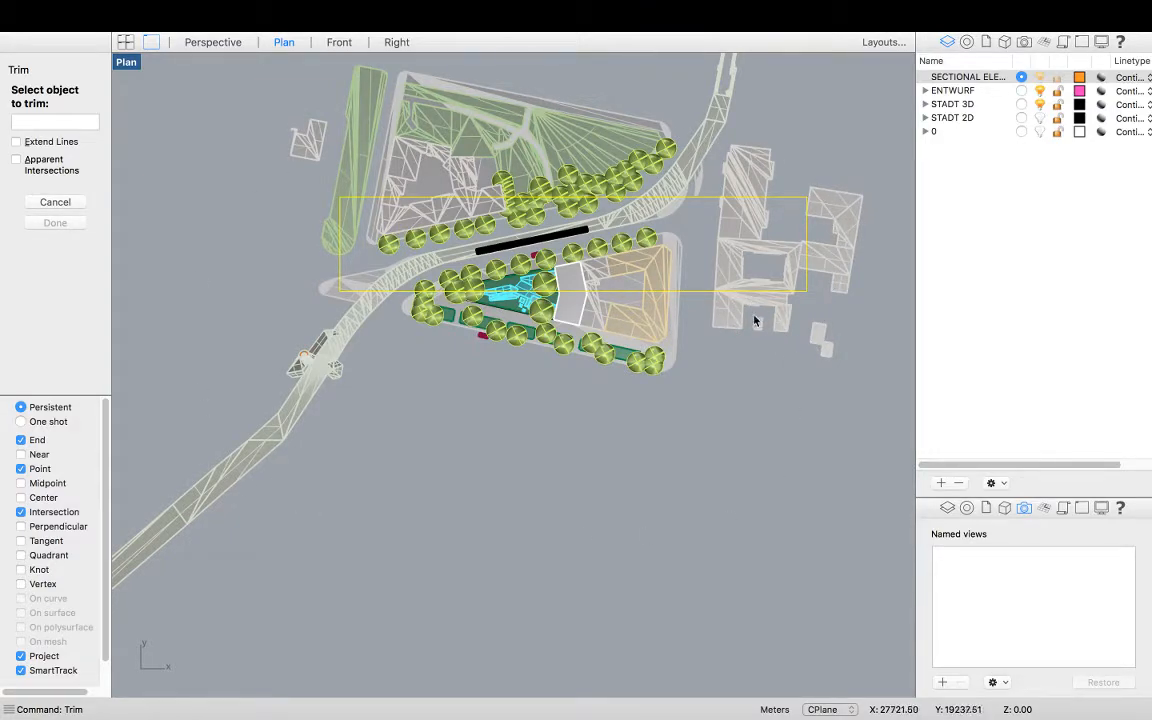
Trim away the parts of the eastern buildings lying outside the section rectangle
click(731, 327)
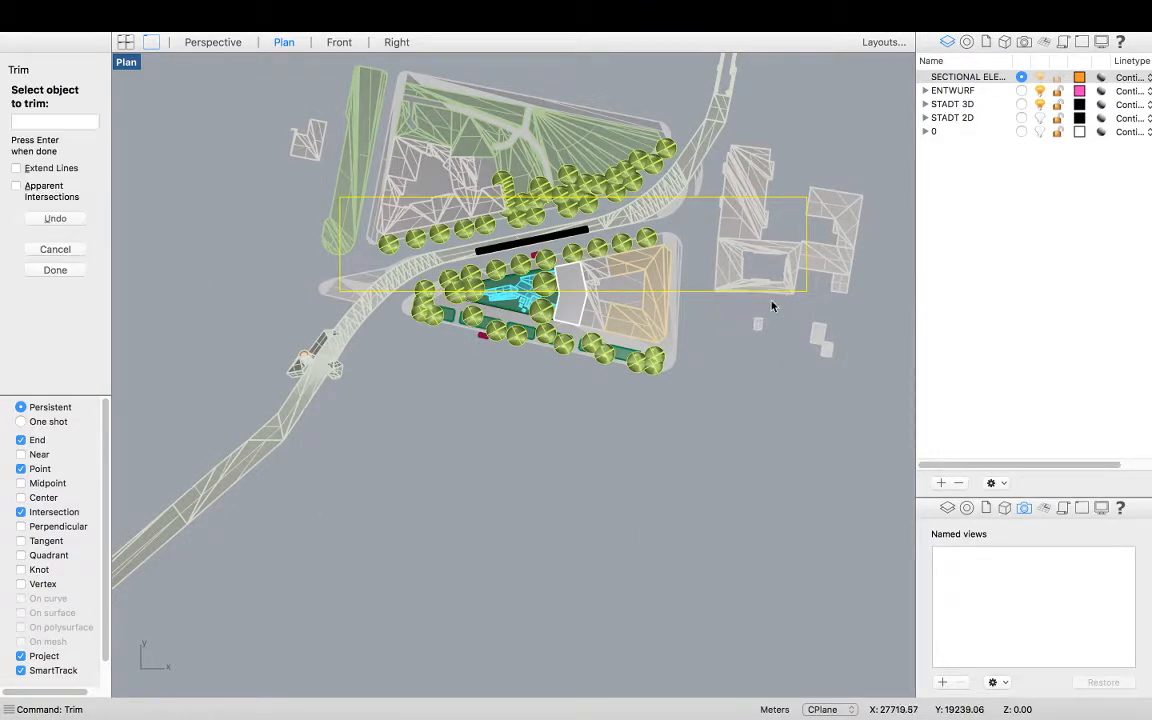
click(831, 249)
click(820, 196)
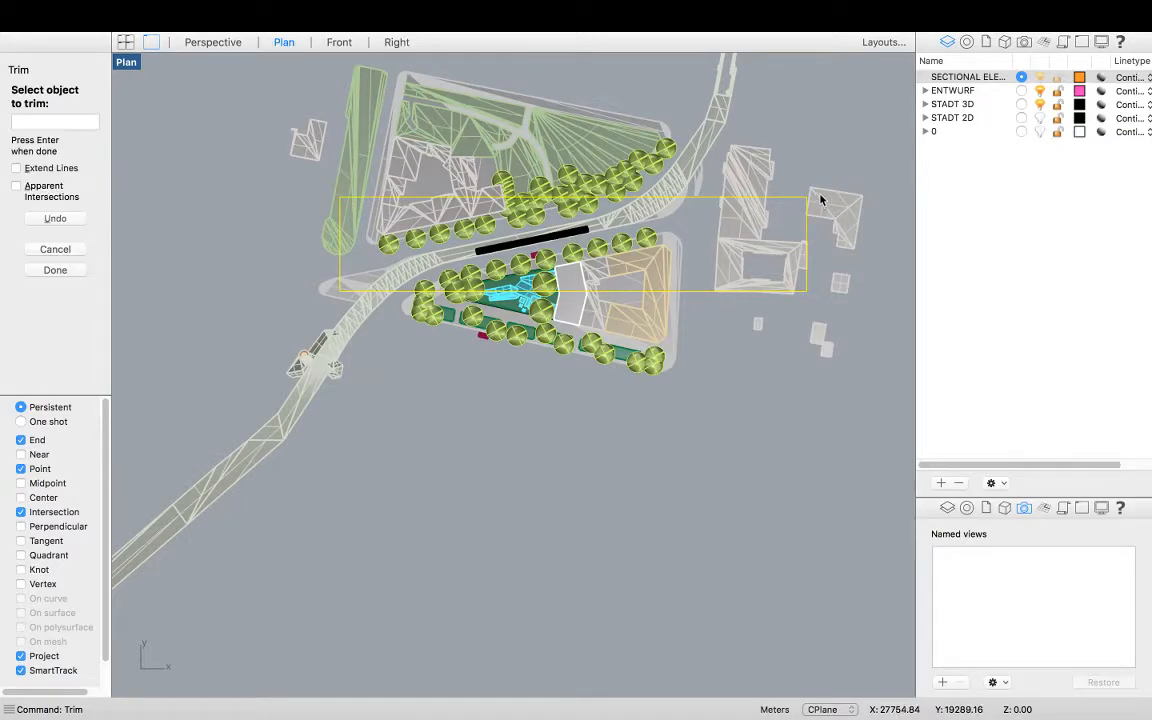
Trim the northern road and building fragments extending north of the section rectangle
scroll(755, 180, up, 5)
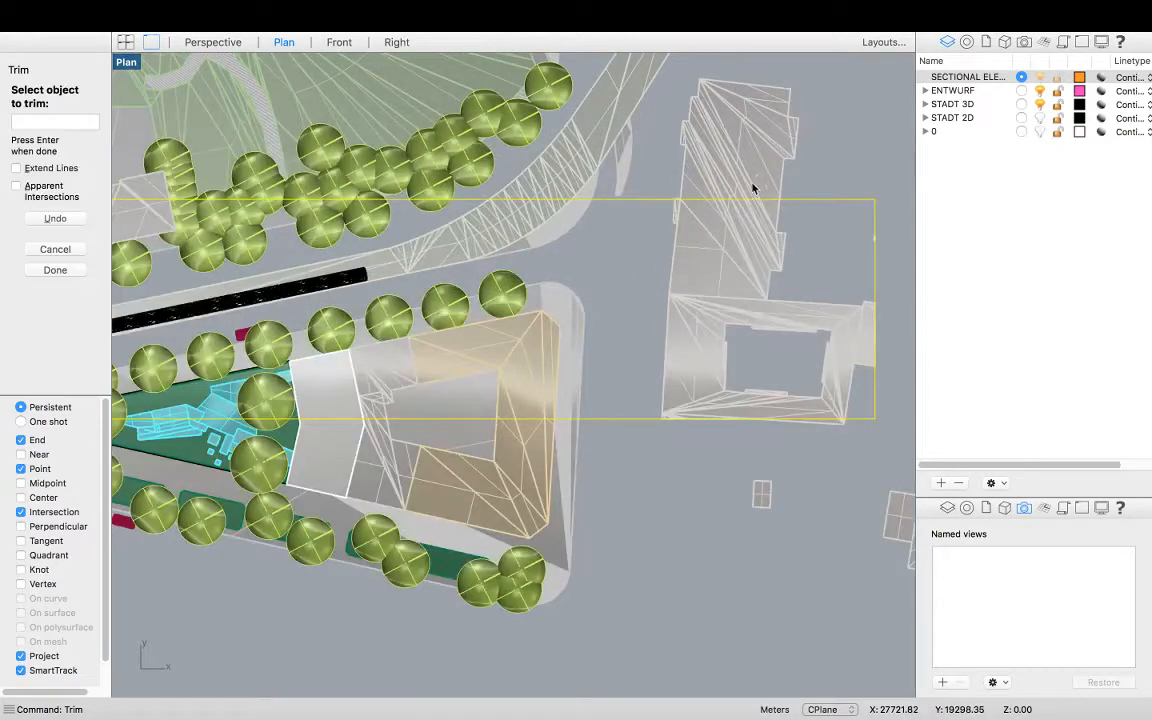
scroll(650, 350, down, 1)
scroll(634, 210, down, 3)
click(640, 250)
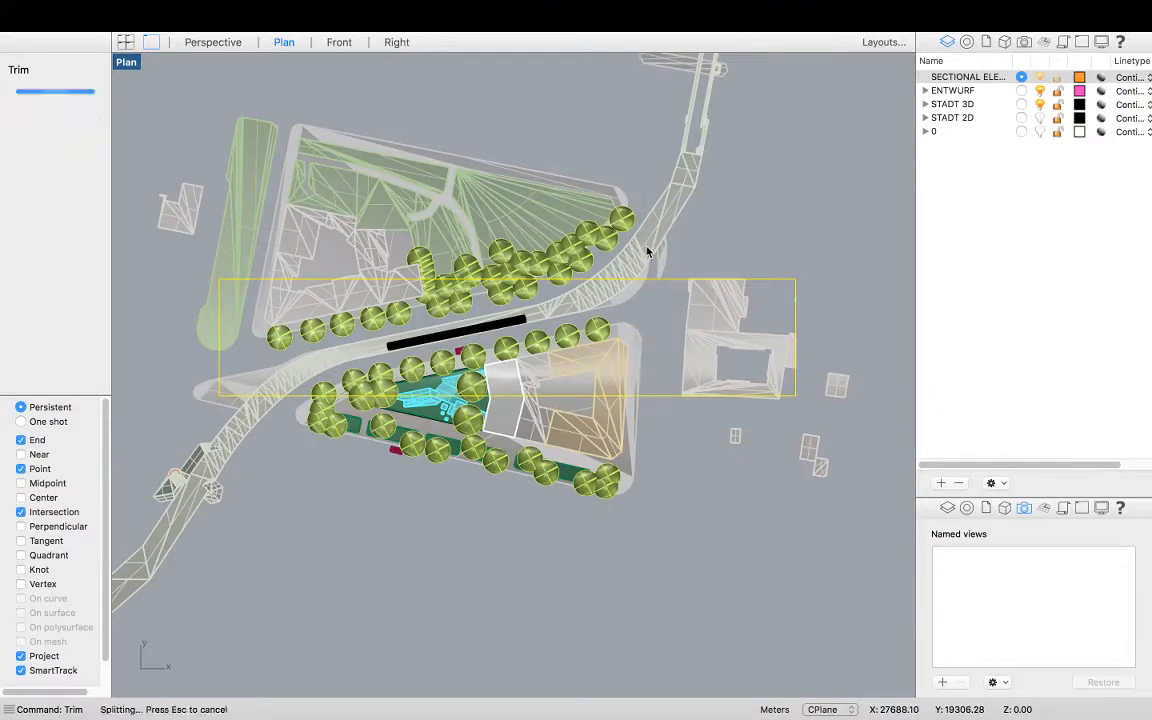
click(636, 256)
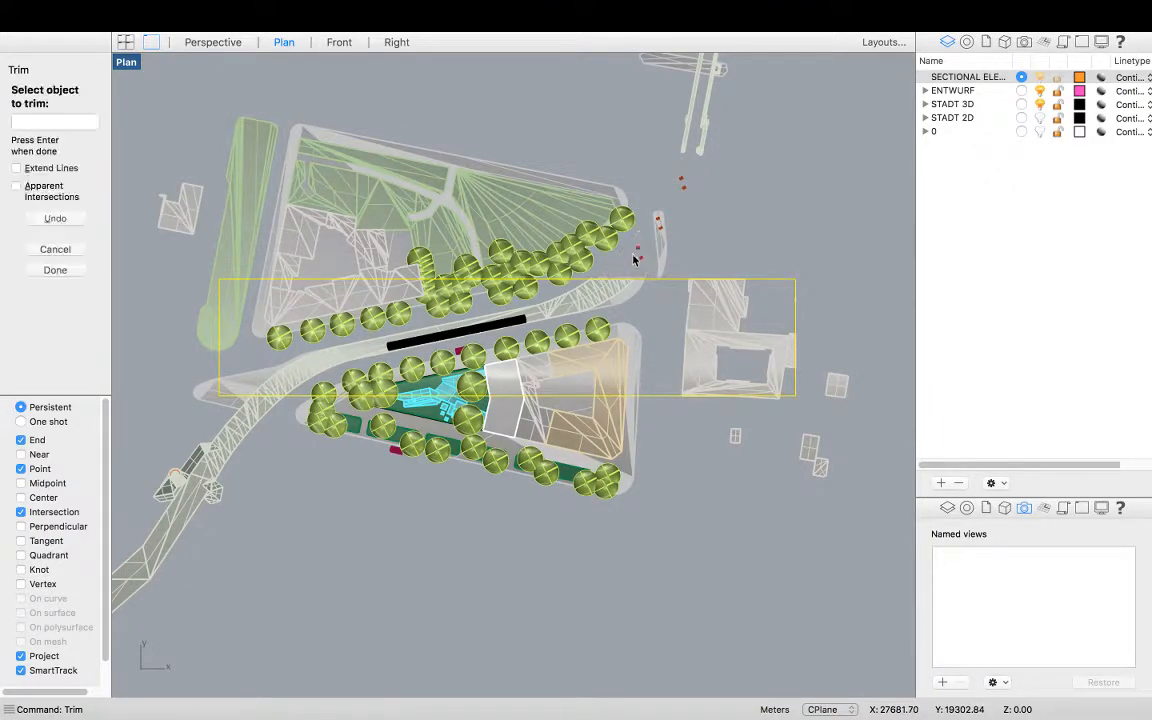
click(400, 265)
click(300, 278)
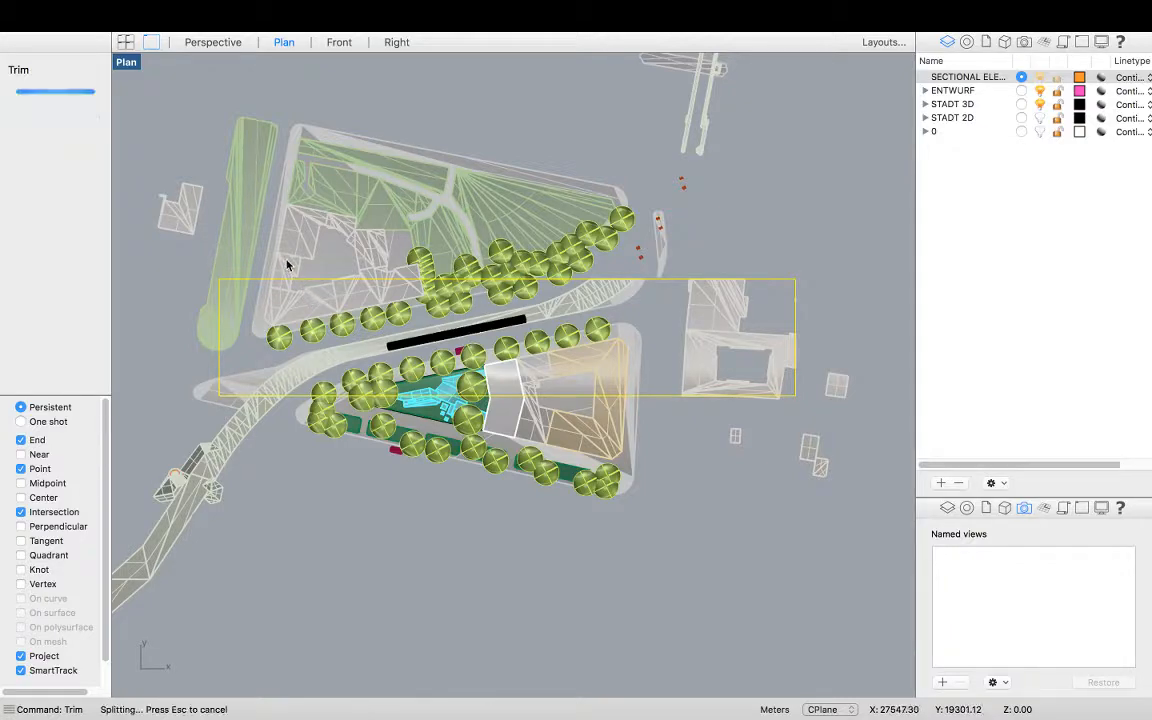
Trim the park surfaces and buildings of the northern block outside the rectangle
click(294, 236)
click(456, 195)
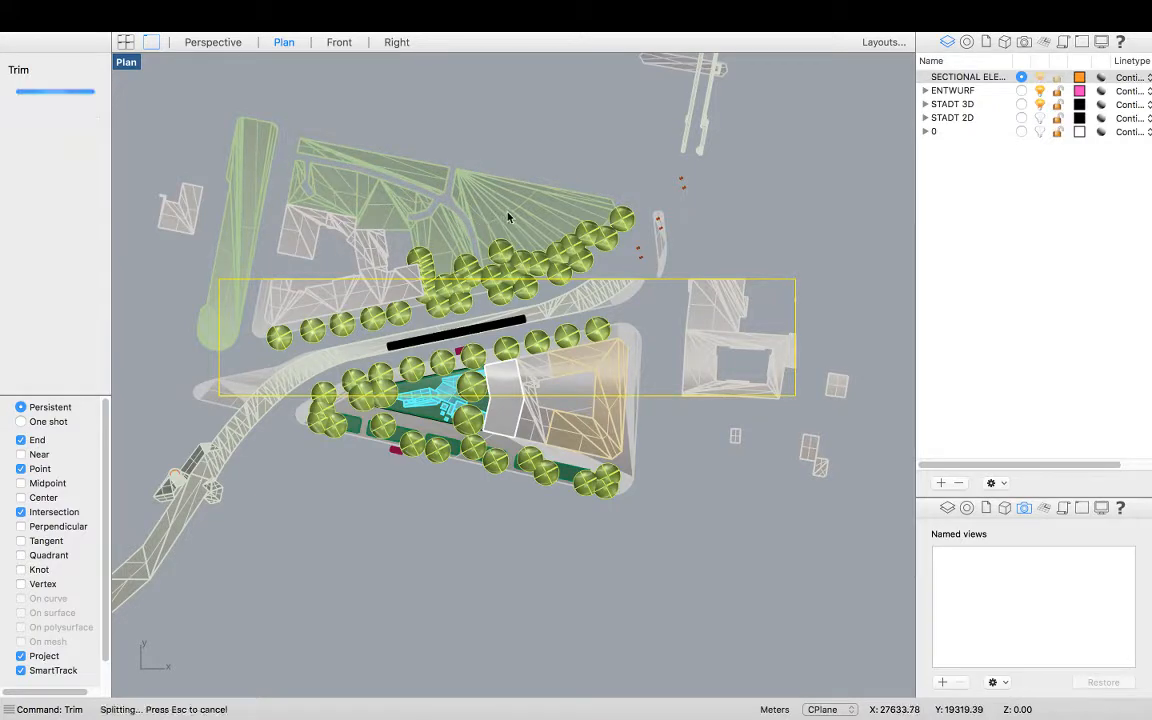
click(453, 243)
click(392, 218)
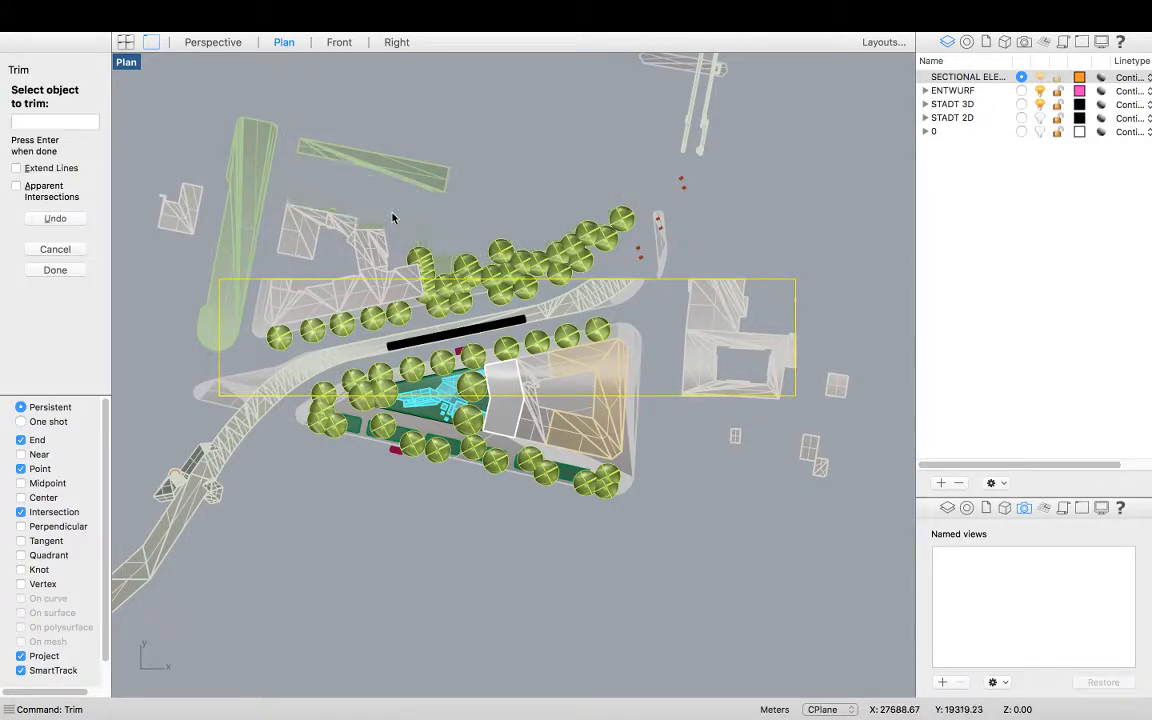
click(417, 182)
click(404, 263)
click(307, 233)
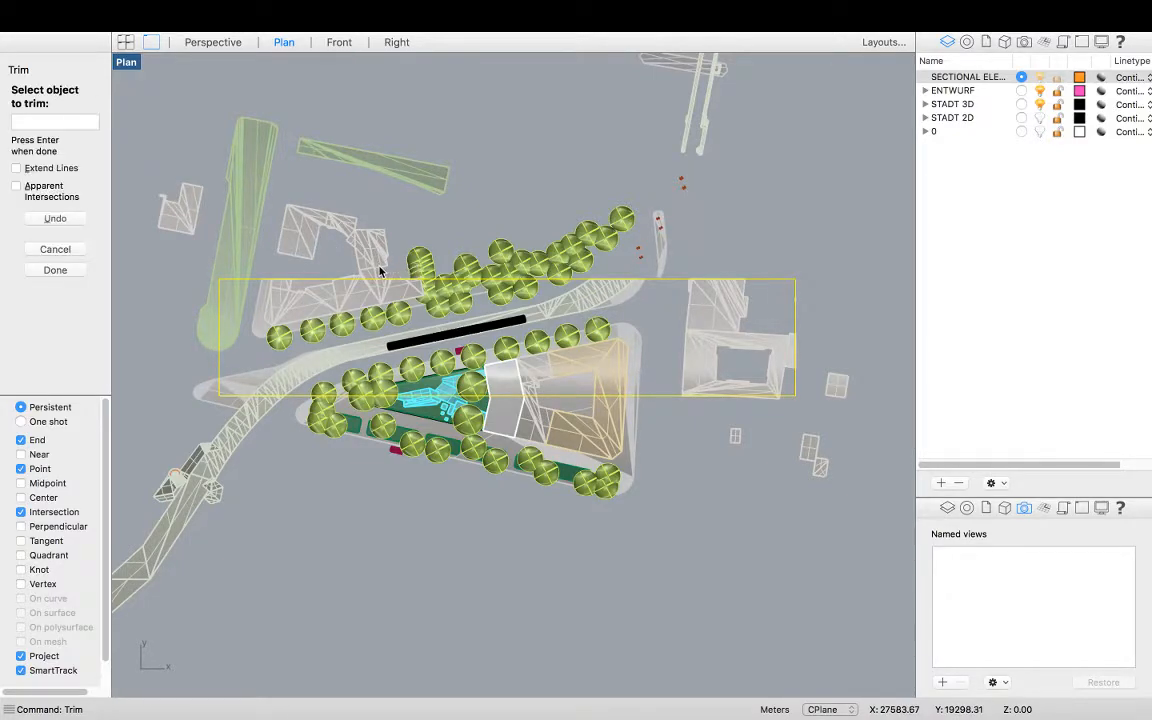
Trim the site's ground surface south of the section rectangle
scroll(376, 272, up, 5)
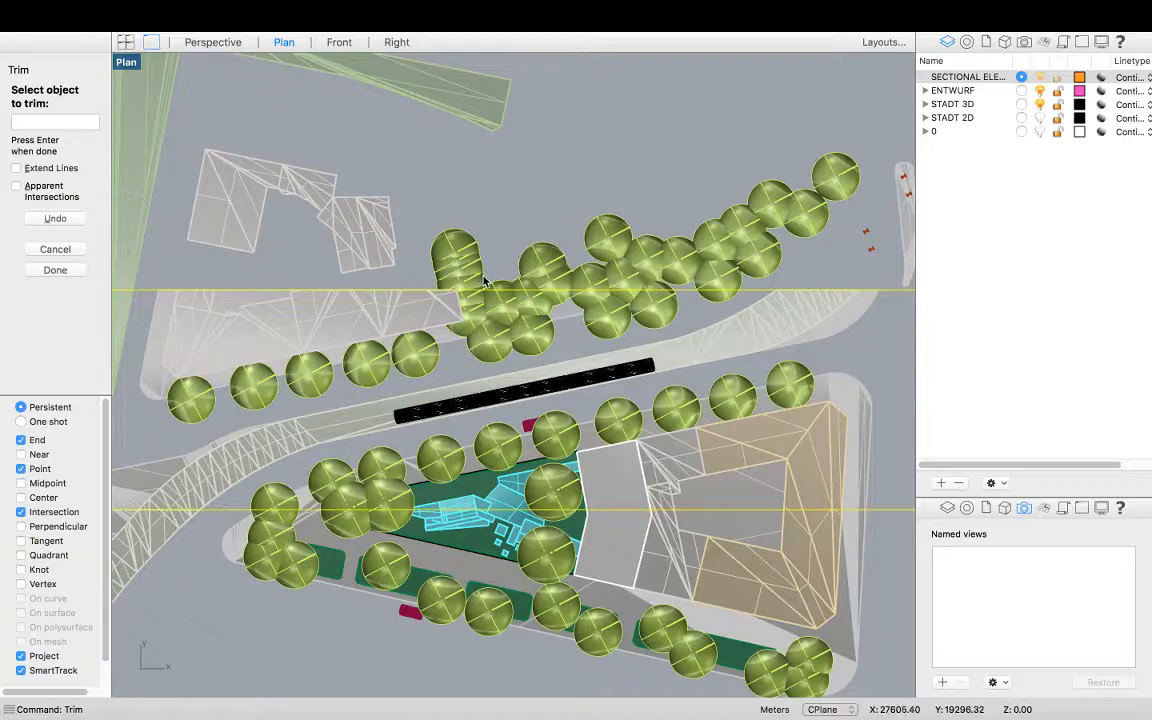
scroll(488, 284, down, 3)
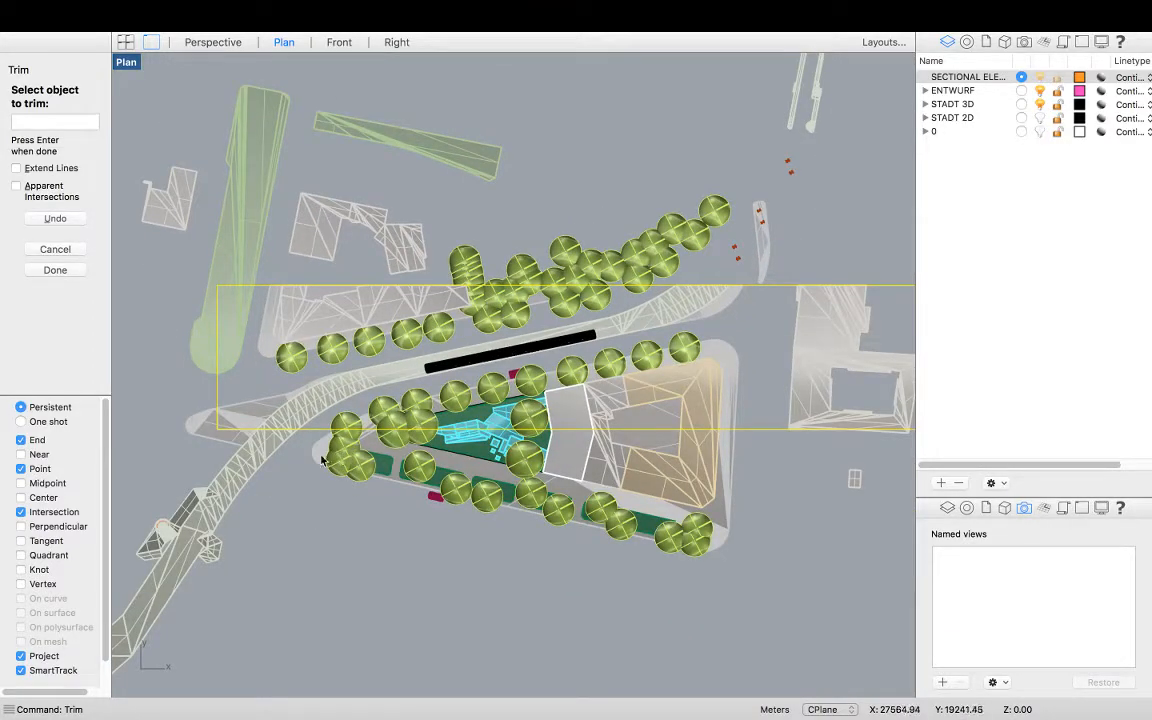
scroll(340, 456, up, 3)
click(540, 455)
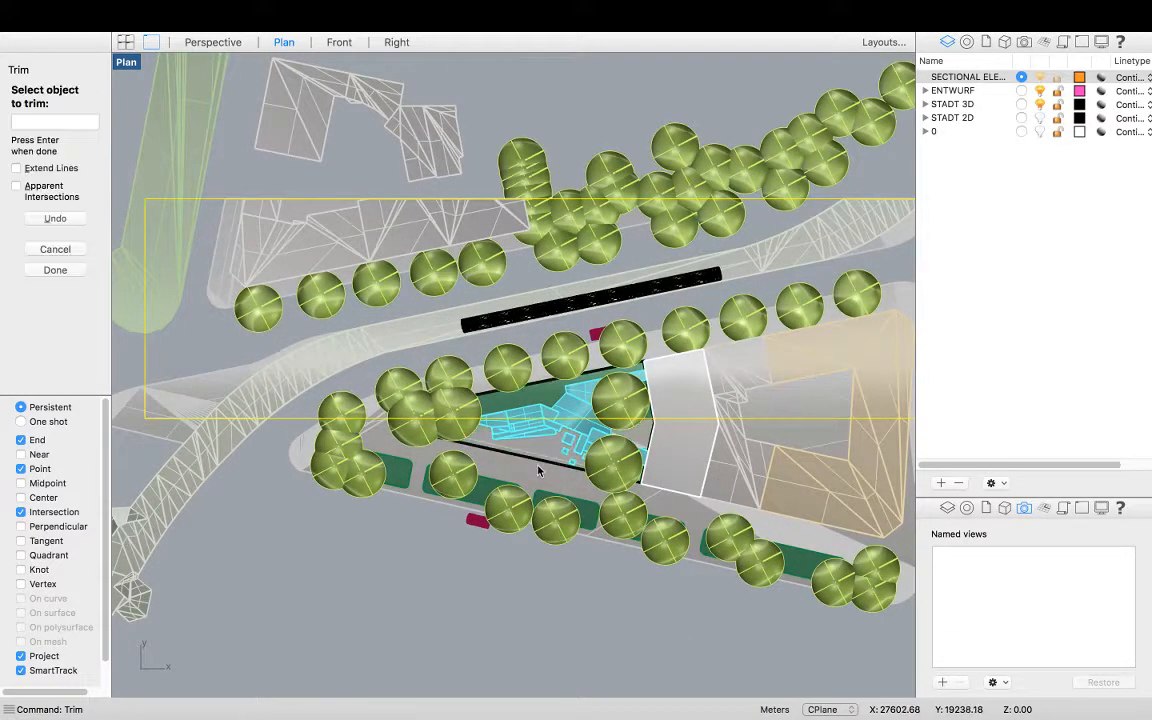
click(536, 462)
Window-select and trim the remaining roads and surfaces extending south and north of the rectangle
scroll(466, 447, down, 5)
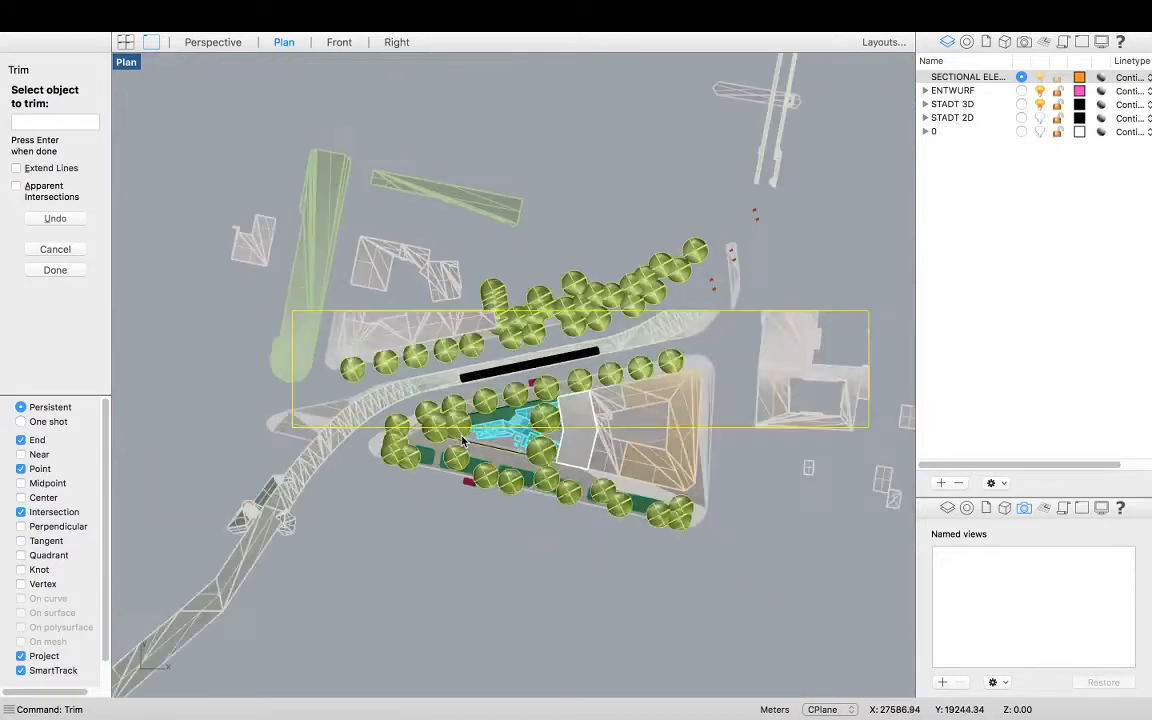
drag(708, 566, 381, 441)
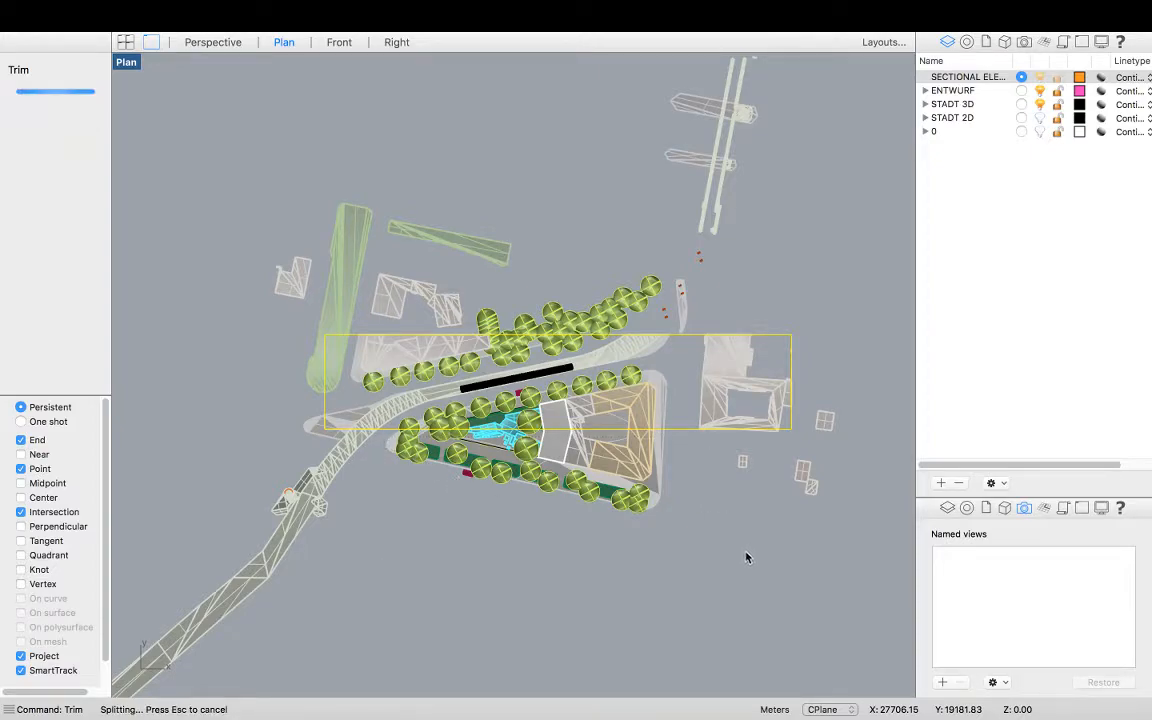
click(381, 452)
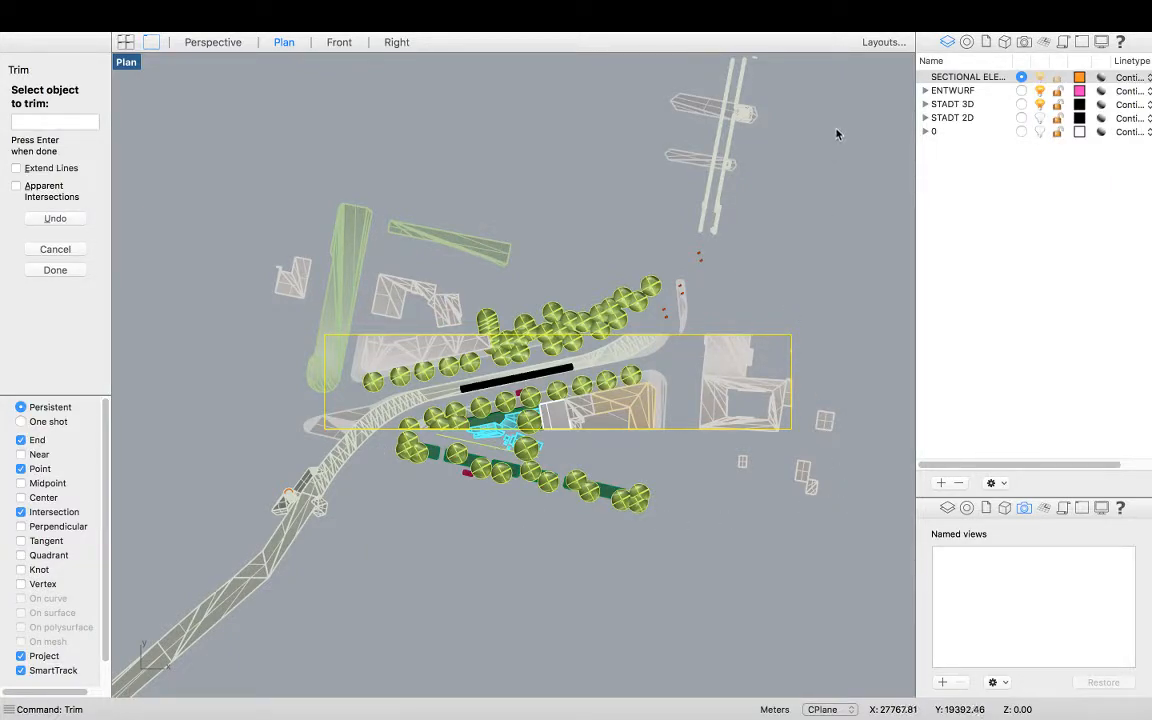
drag(836, 129, 242, 336)
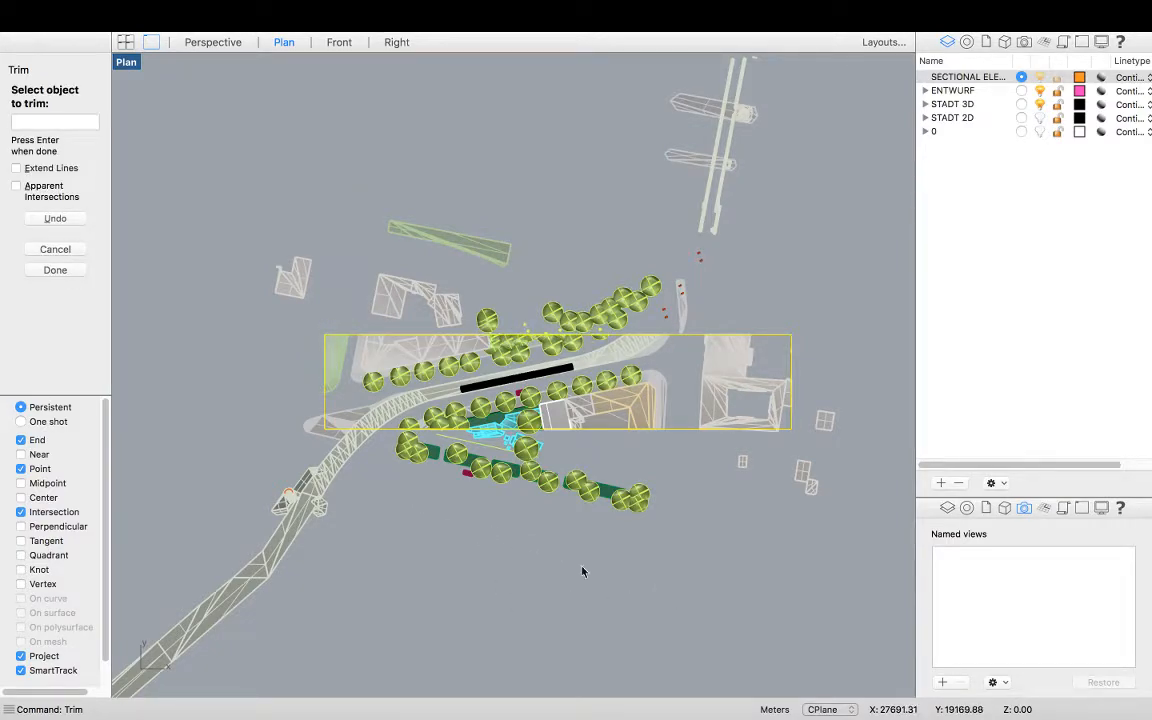
drag(677, 590, 241, 438)
click(287, 410)
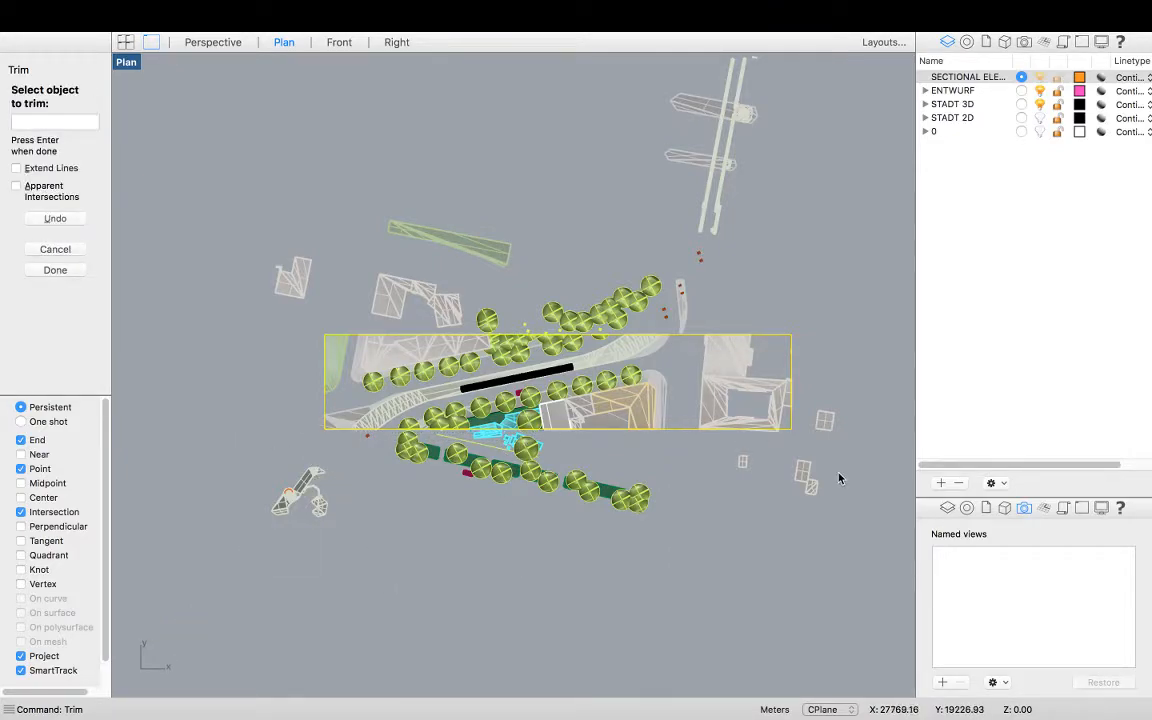
Zoom in to inspect the trimmed edge along the rectangle's northern boundary
scroll(612, 316, up, 1)
scroll(614, 320, up, 2)
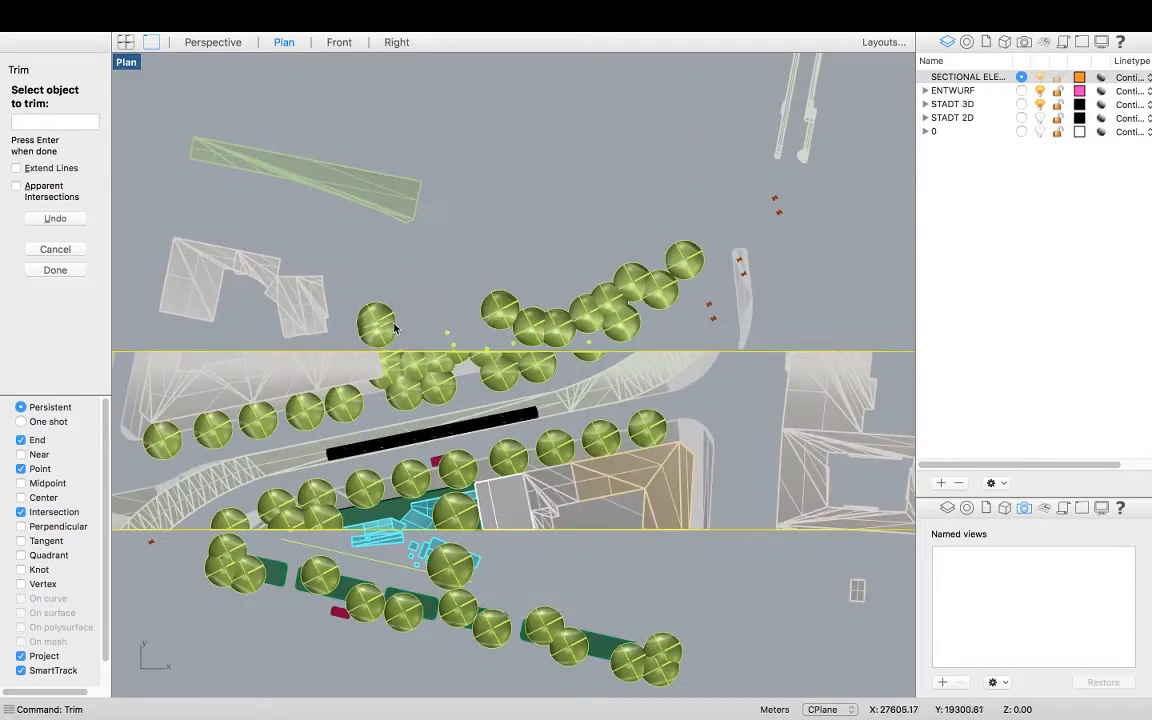
scroll(738, 324, down, 2)
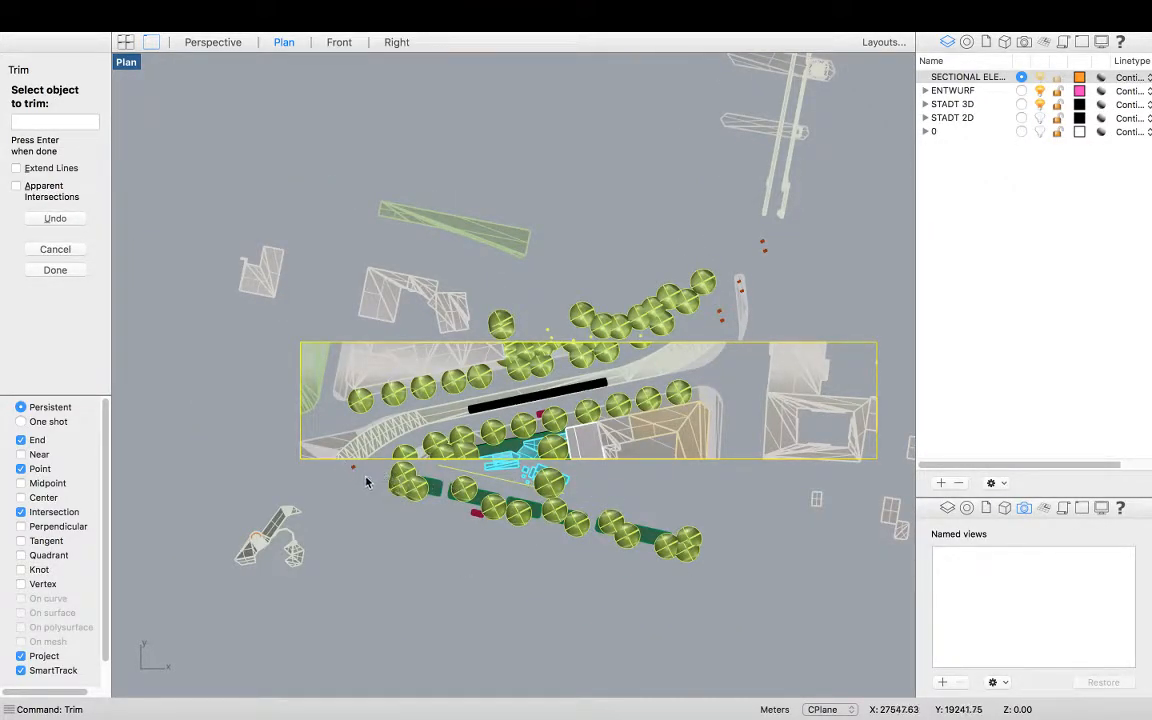
scroll(361, 490, up, 1)
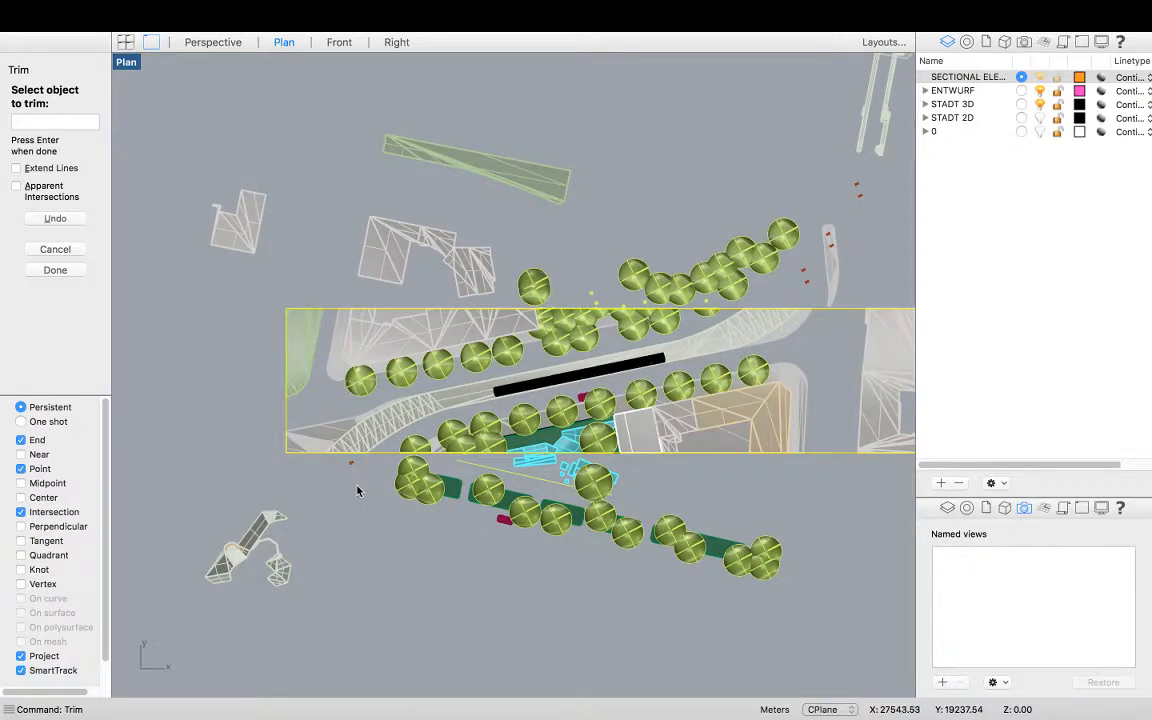
scroll(358, 490, down, 1)
scroll(510, 348, up, 9)
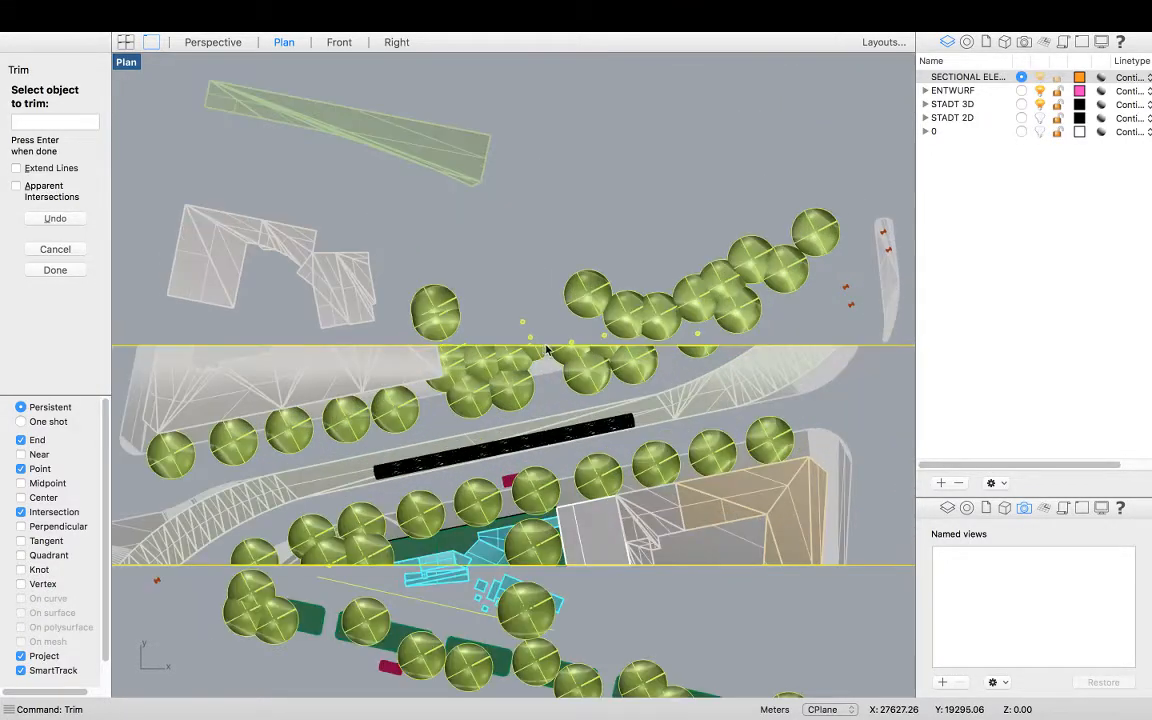
scroll(510, 348, up, 4)
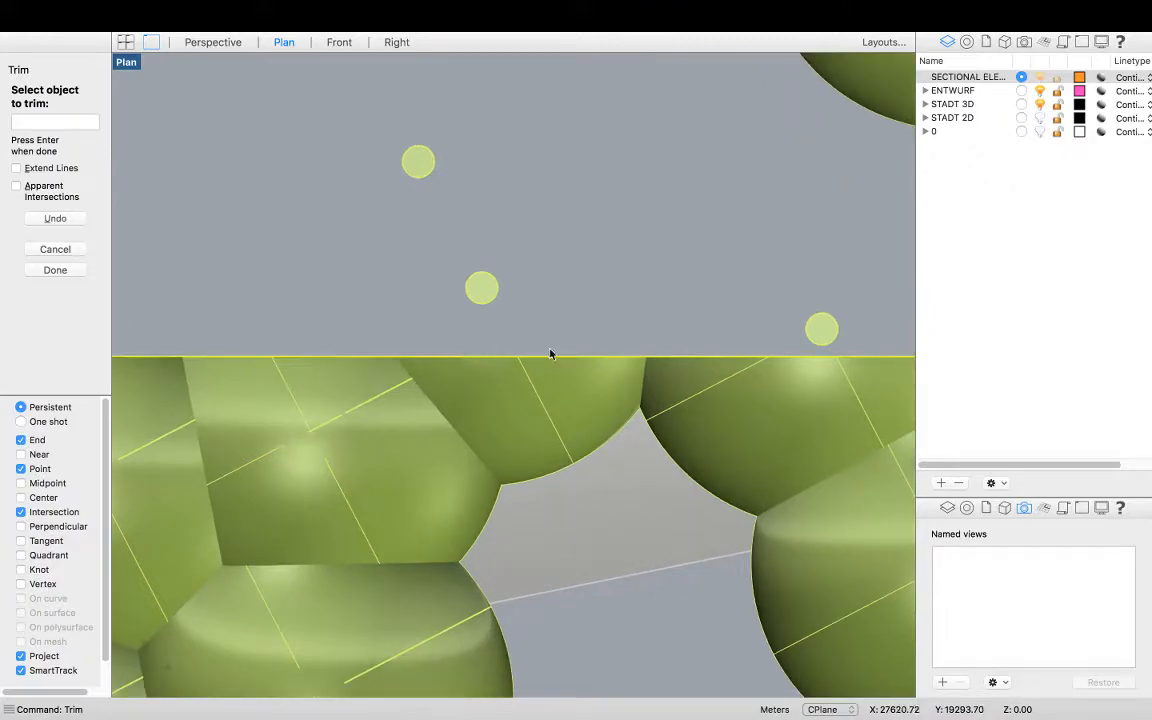
scroll(600, 348, down, 3)
right_drag(193, 348, 282, 349)
scroll(282, 349, up, 2)
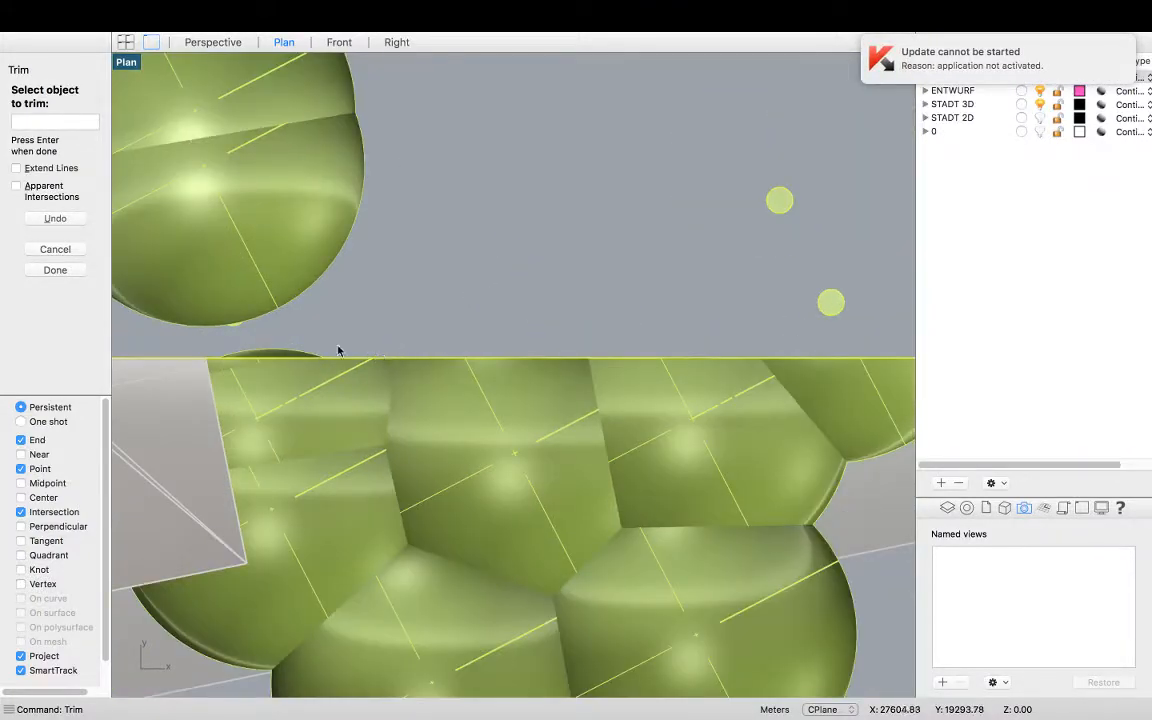
scroll(265, 344, down, 8)
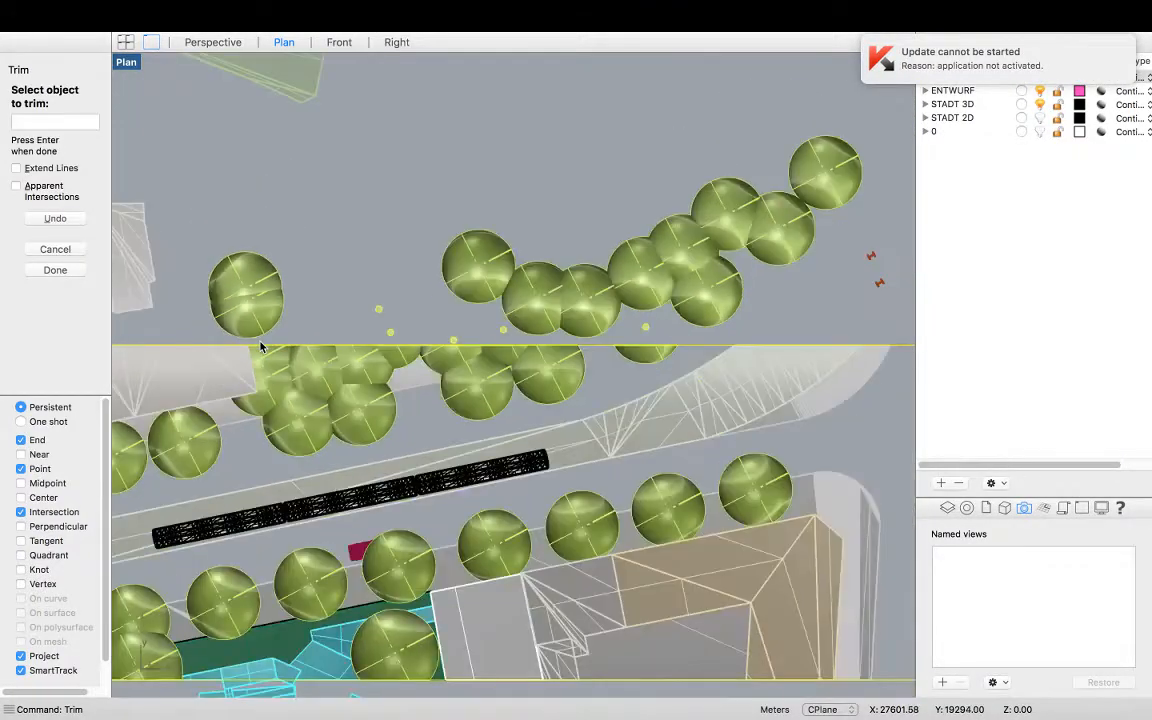
scroll(474, 337, down, 2)
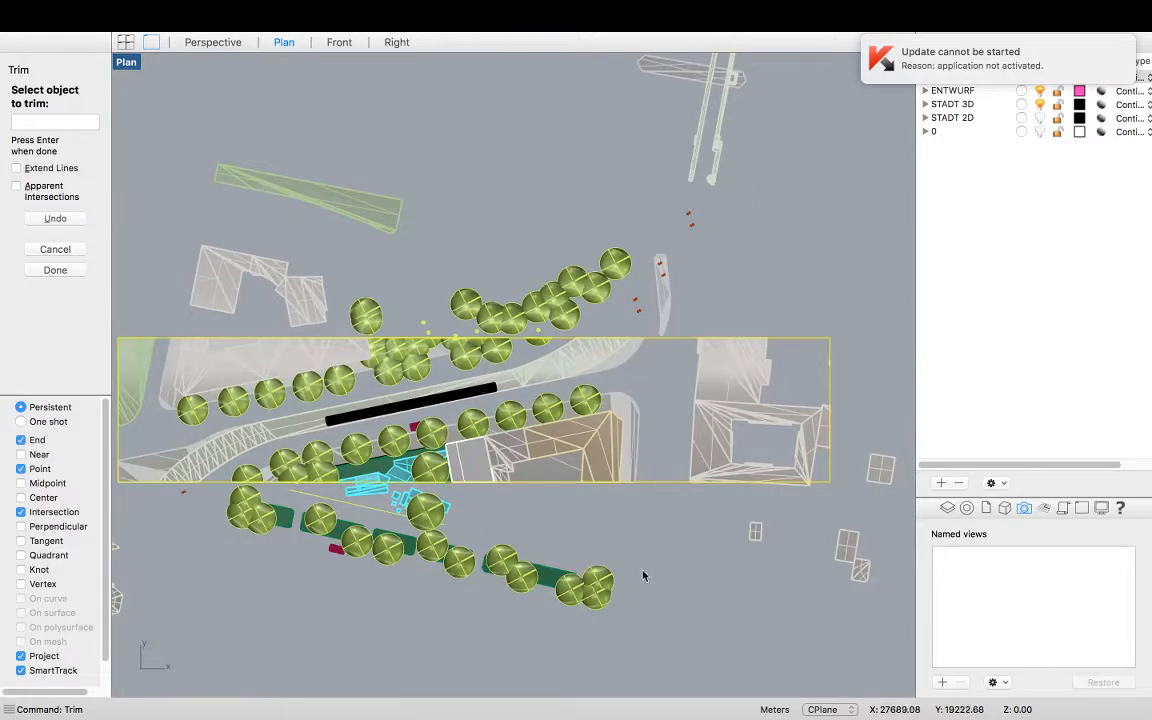
scroll(518, 557, down, 1)
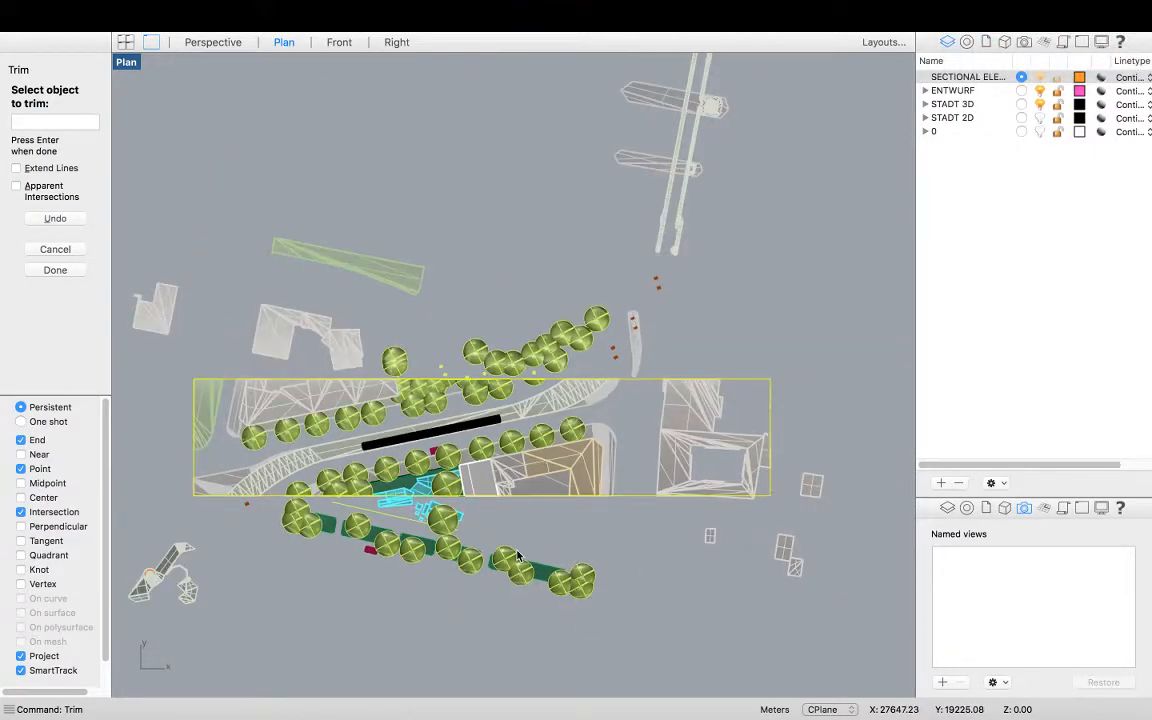
Trim the cyan design elements that cross the rectangle's southern edge
scroll(518, 557, down, 1)
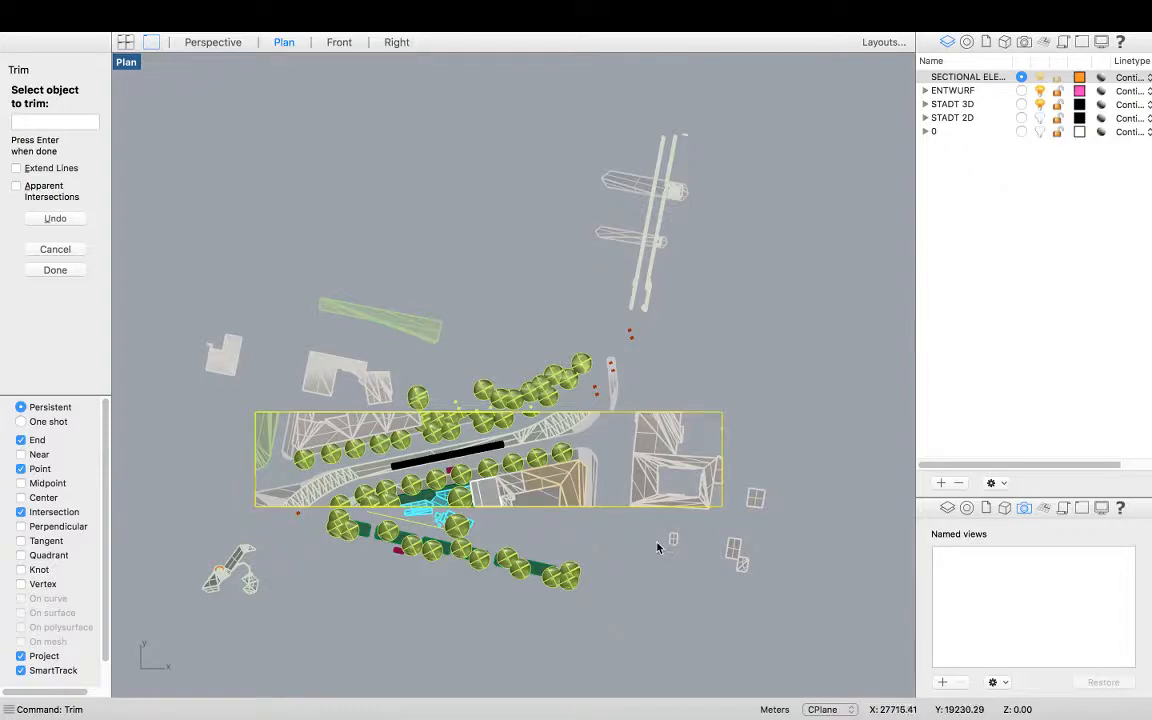
scroll(467, 510, up, 6)
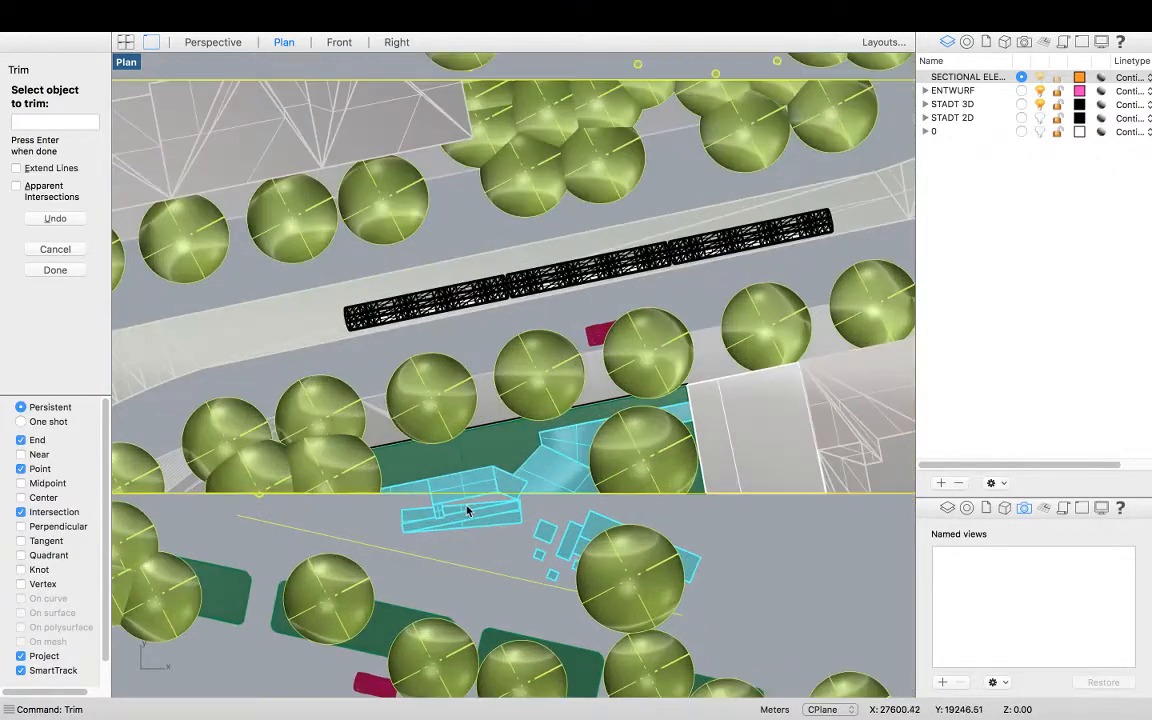
scroll(467, 510, up, 4)
click(442, 502)
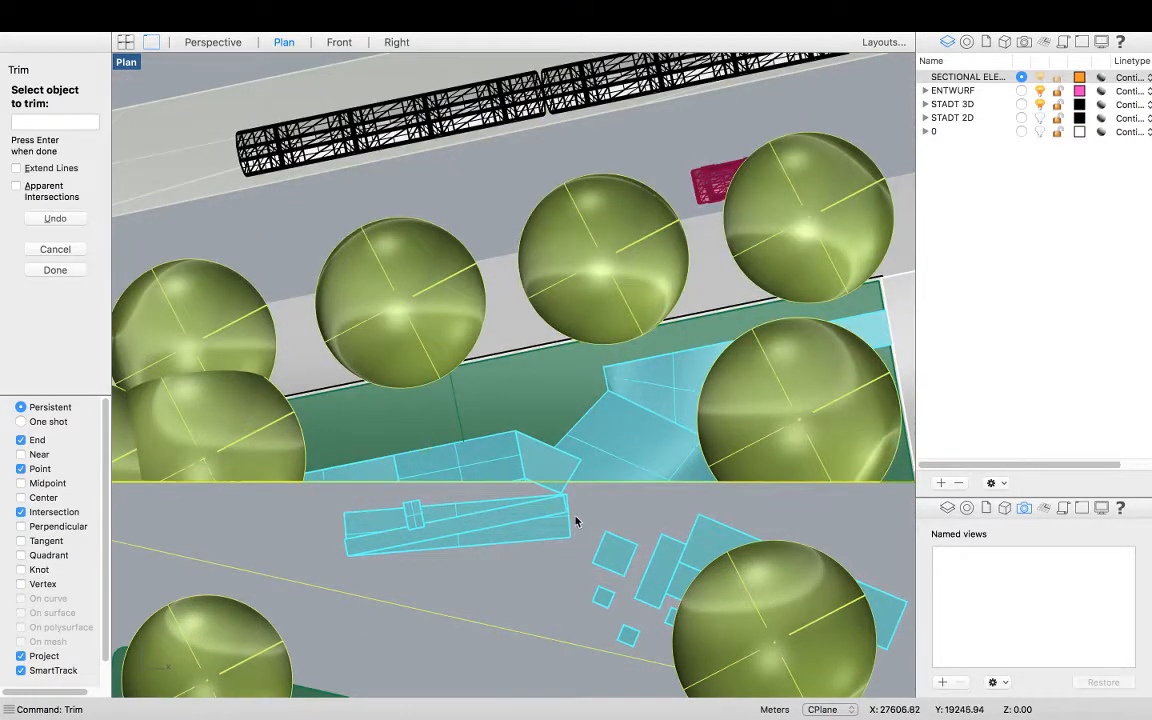
scroll(570, 505, up, 5)
click(558, 484)
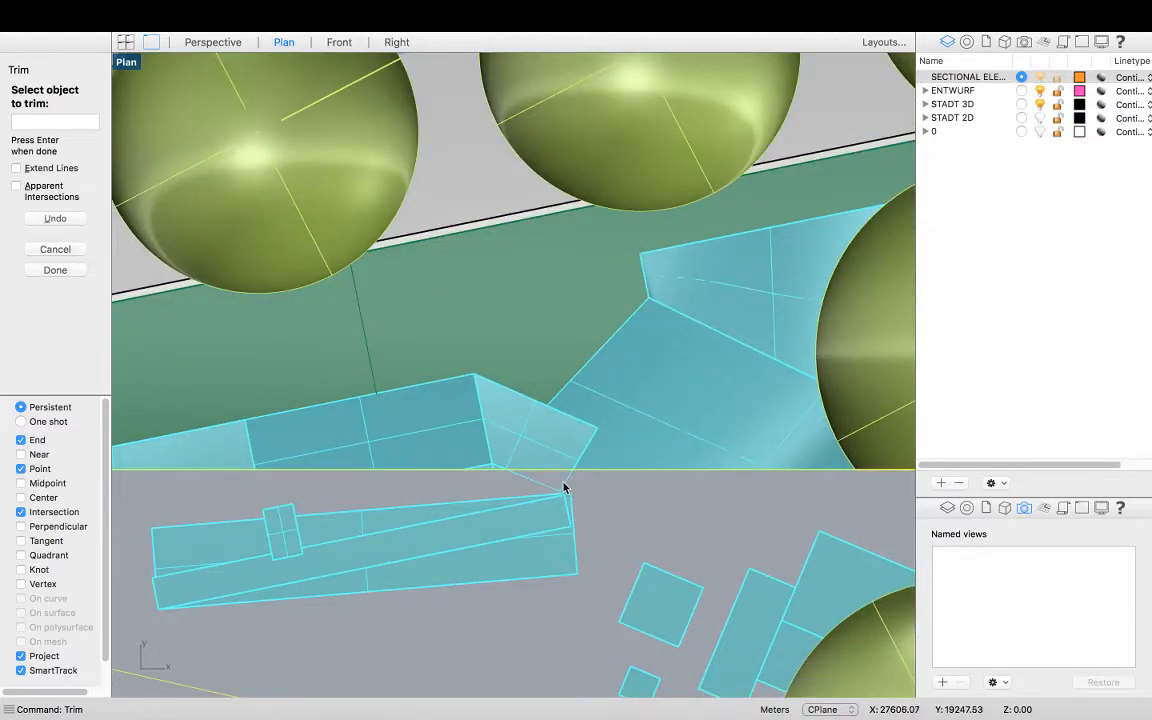
scroll(564, 490, down, 2)
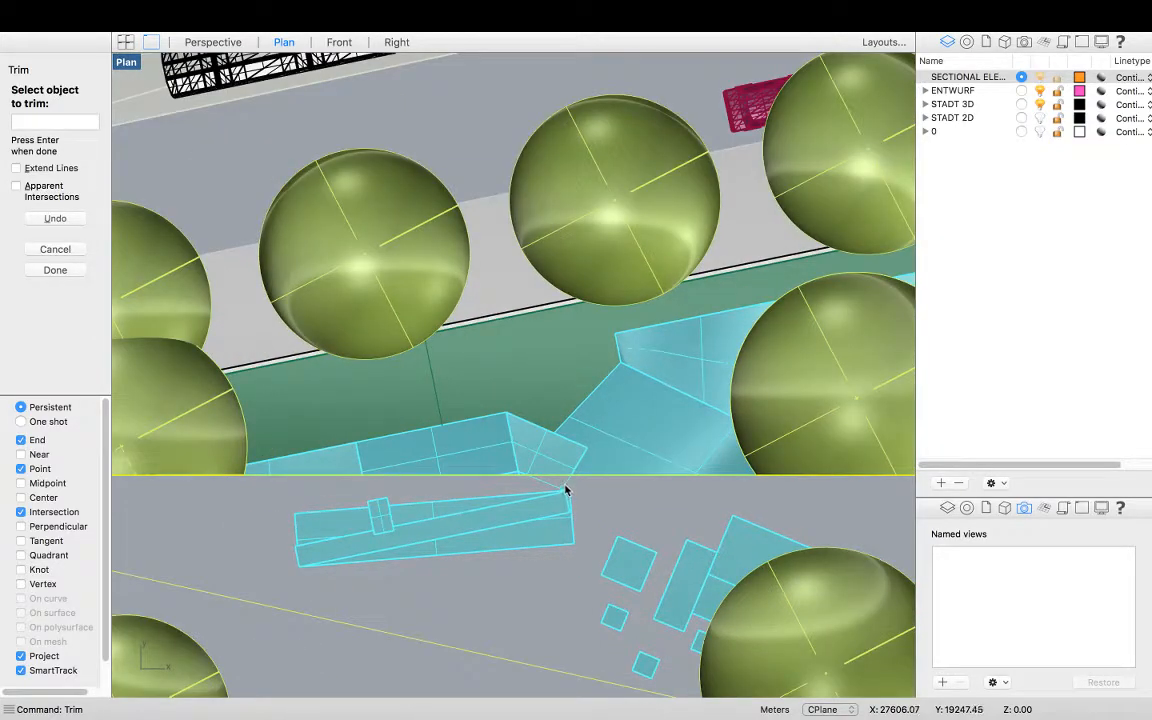
scroll(567, 489, down, 6)
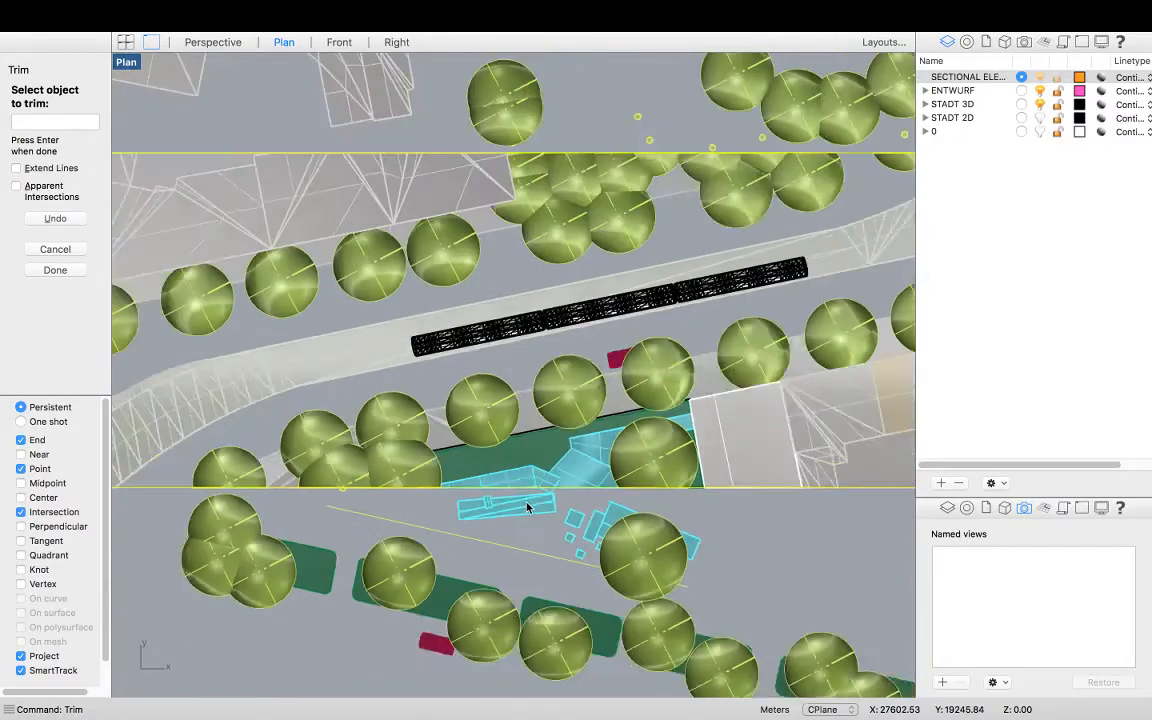
scroll(542, 509, down, 10)
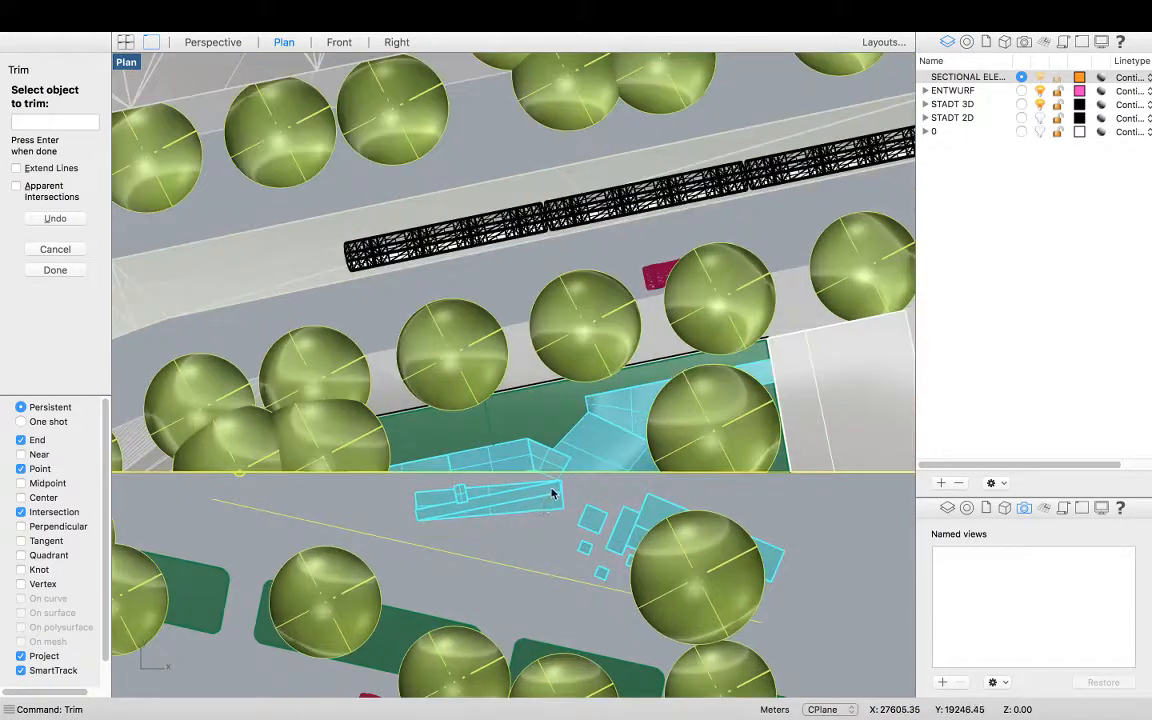
scroll(555, 487, down, 2)
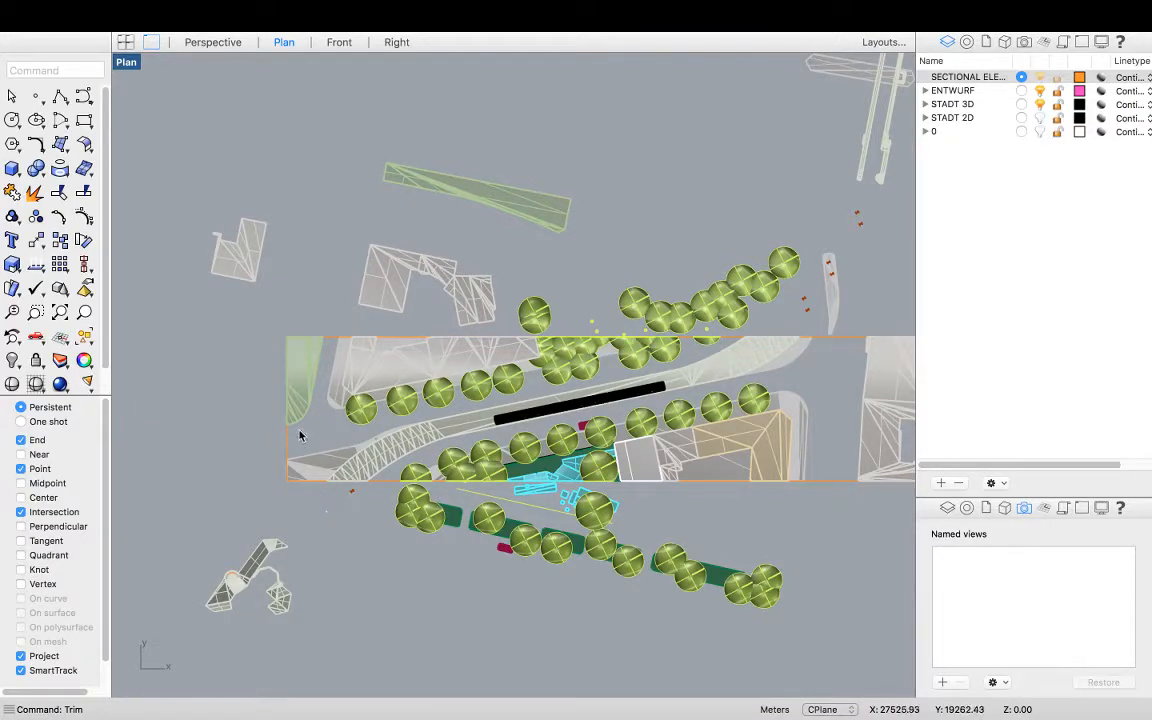
scroll(386, 532, down, 4)
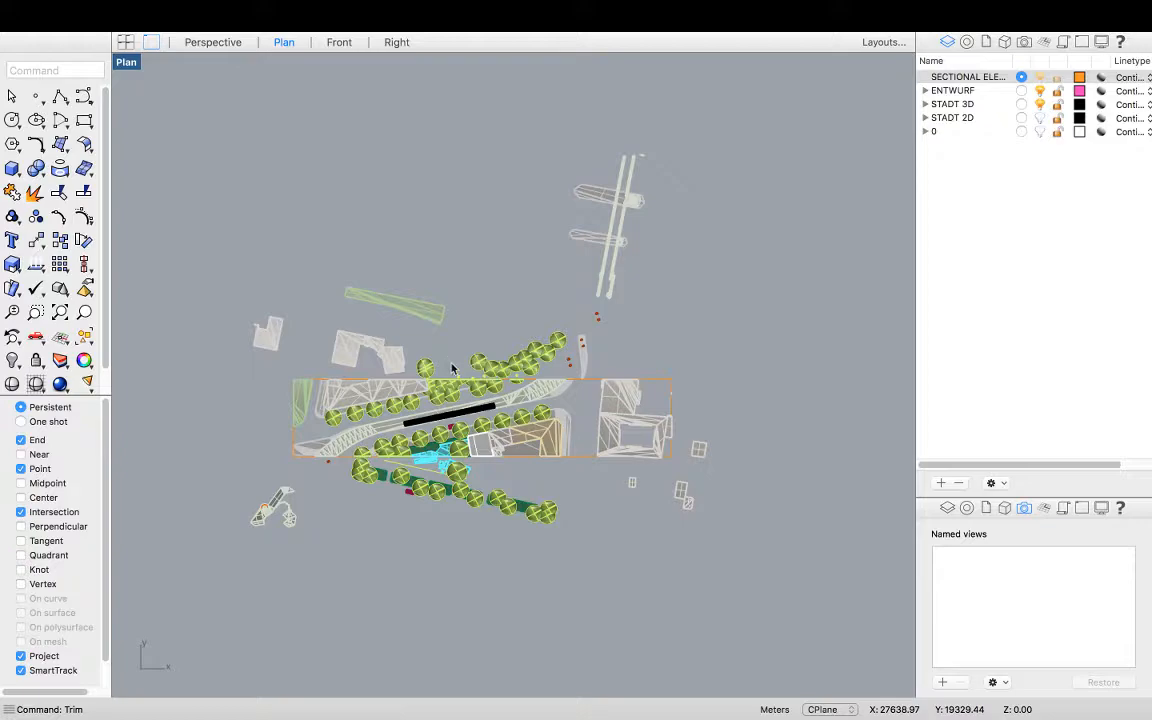
Hide the context buildings, roads and trees lying north of the section rectangle
scroll(530, 476, up, 3)
text(Hide)
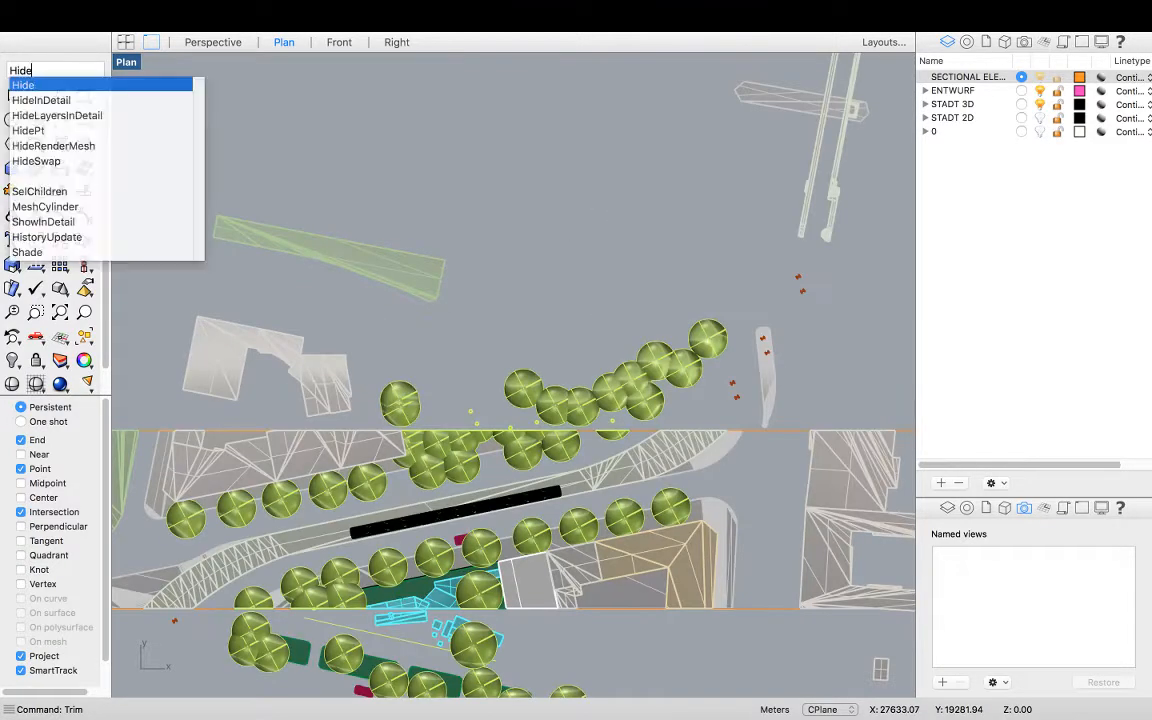
key(Return)
scroll(523, 373, down, 5)
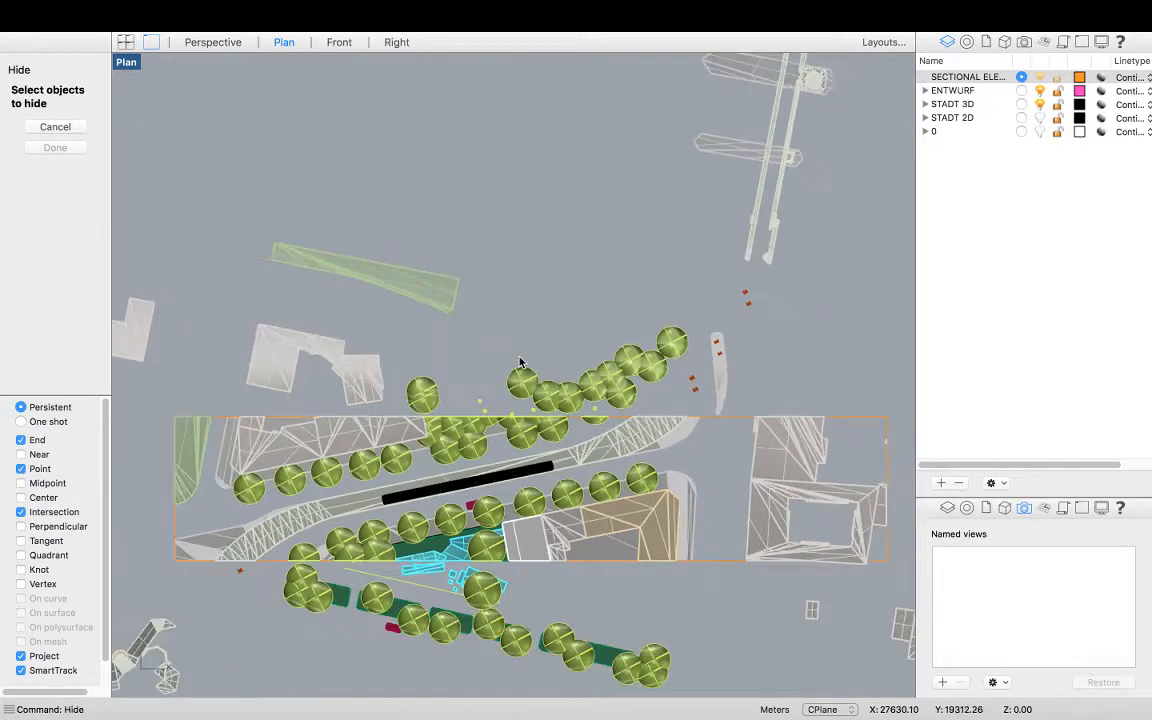
scroll(522, 374, down, 2)
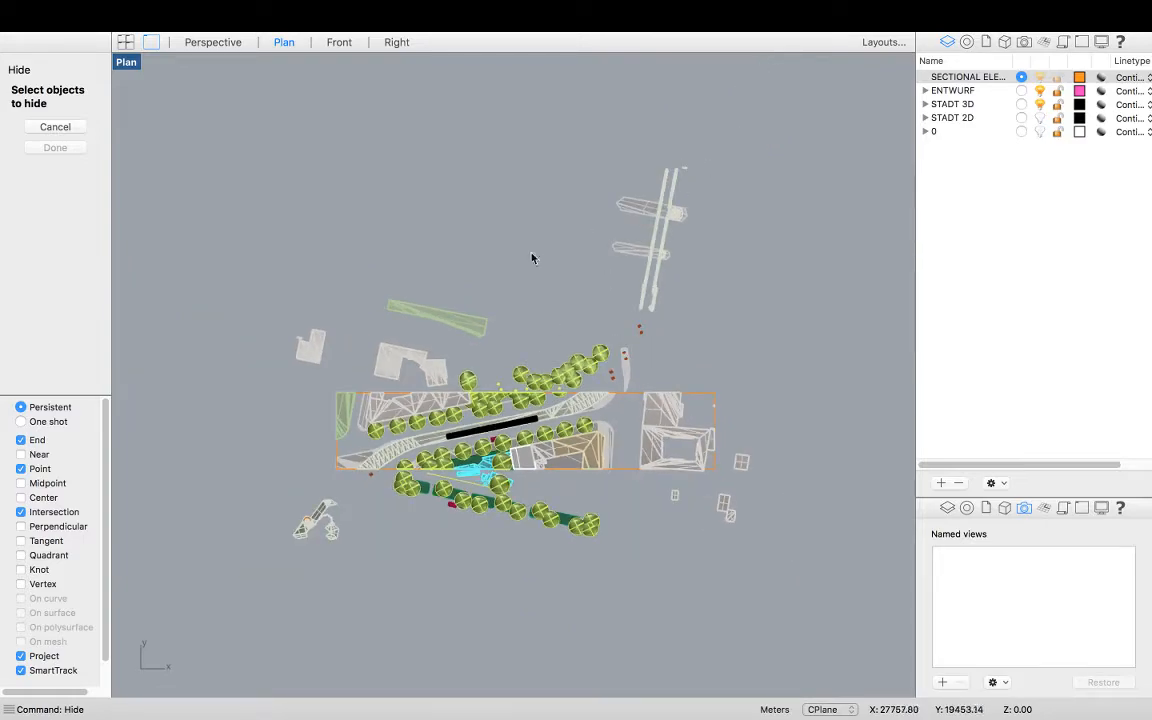
drag(643, 129, 267, 383)
scroll(462, 361, up, 4)
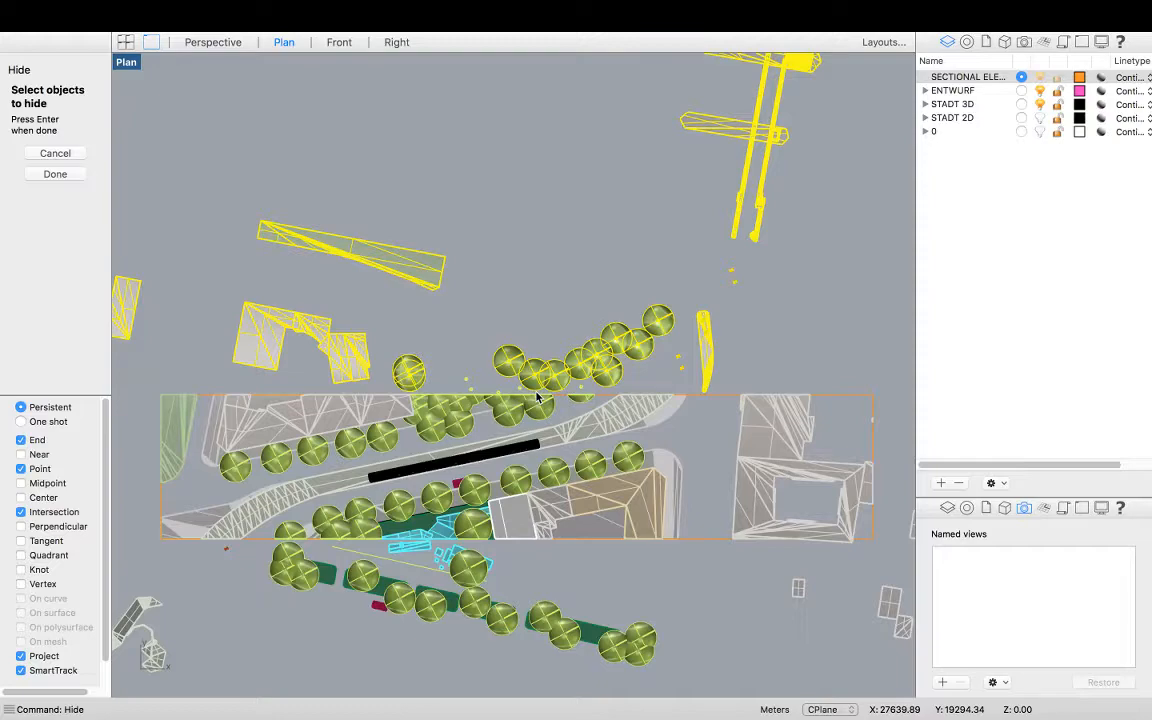
key(Return)
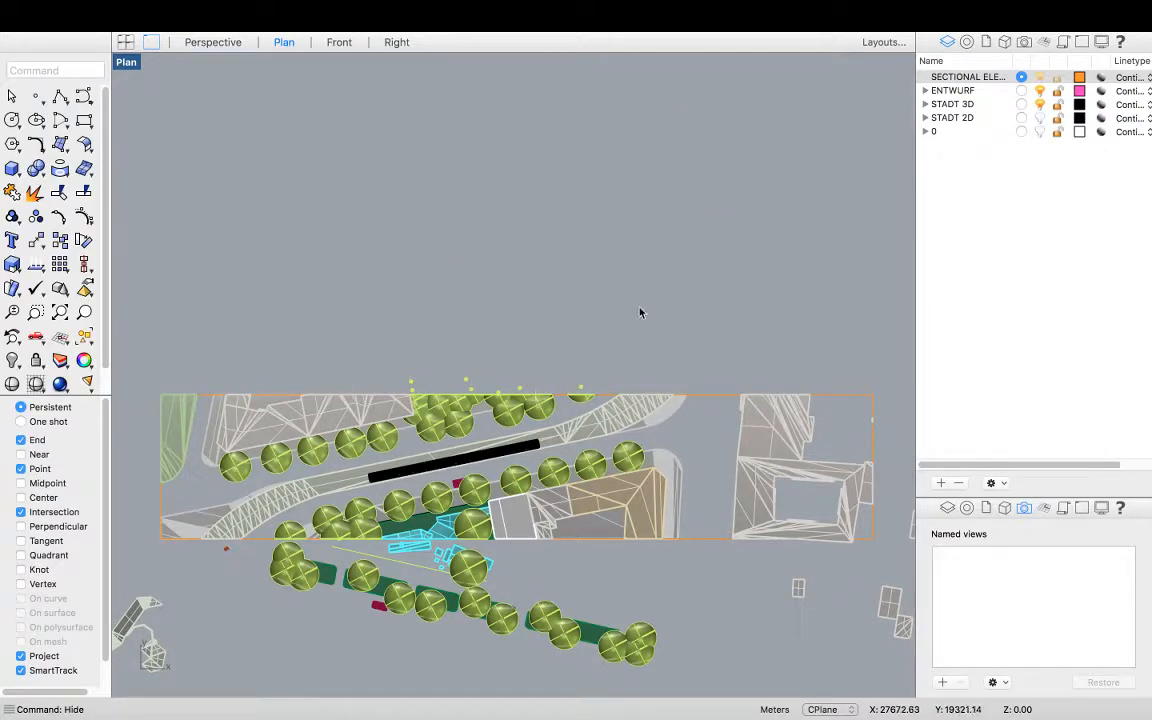
Select the trees straddling the rectangle's northern edge and ungroup them
drag(396, 383, 393, 390)
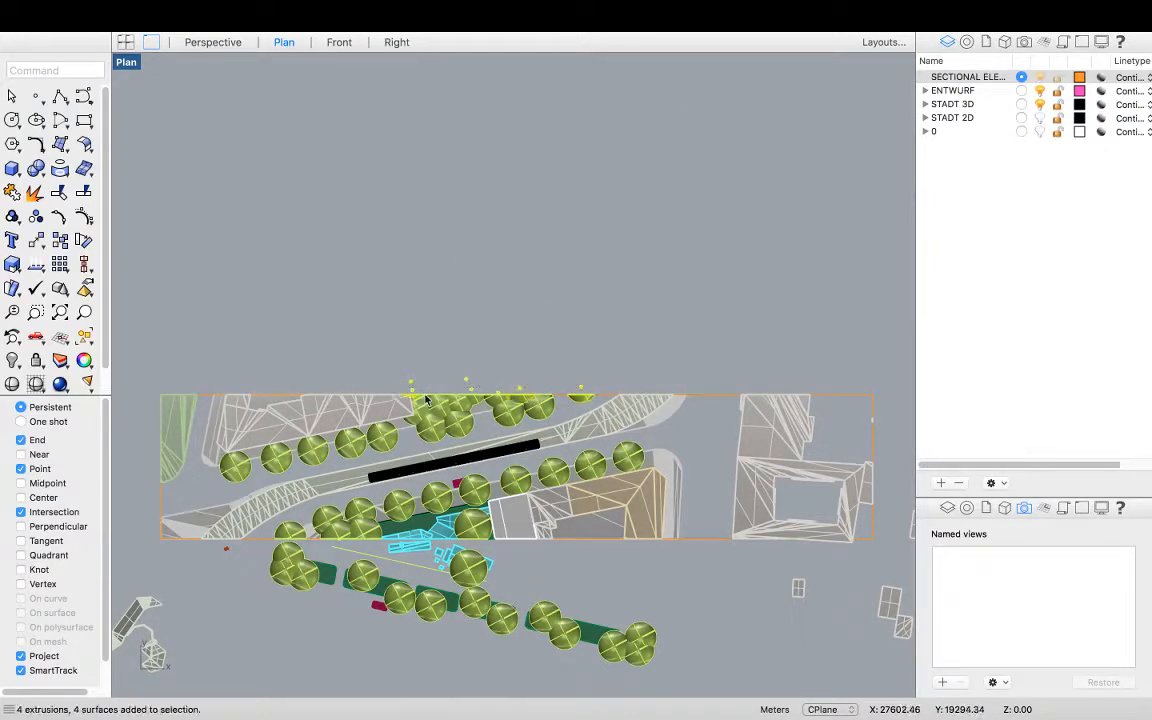
scroll(447, 409, up, 3)
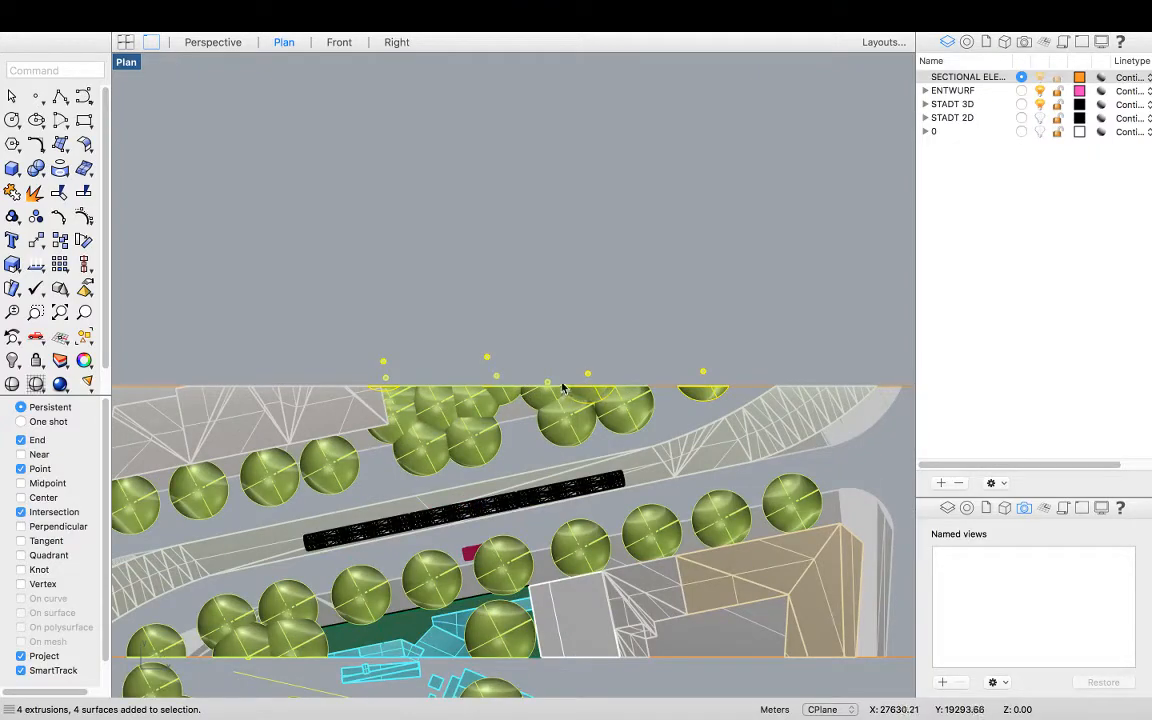
drag(354, 374, 354, 380)
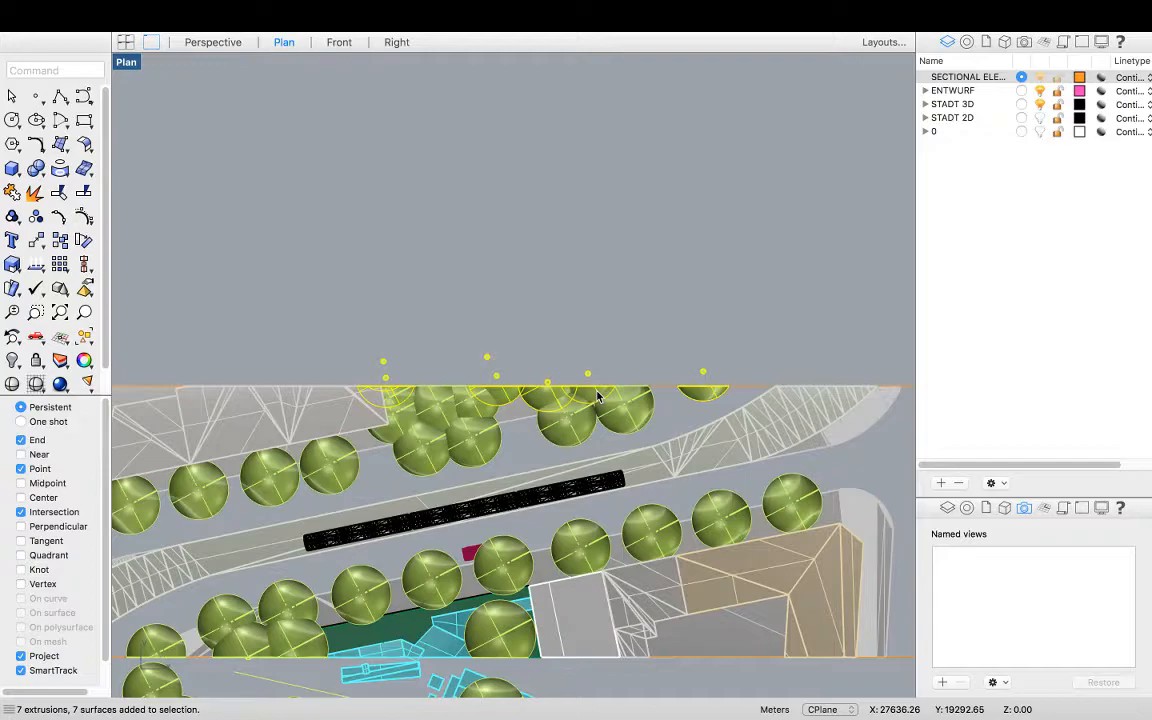
text(Ungroup)
key(Return)
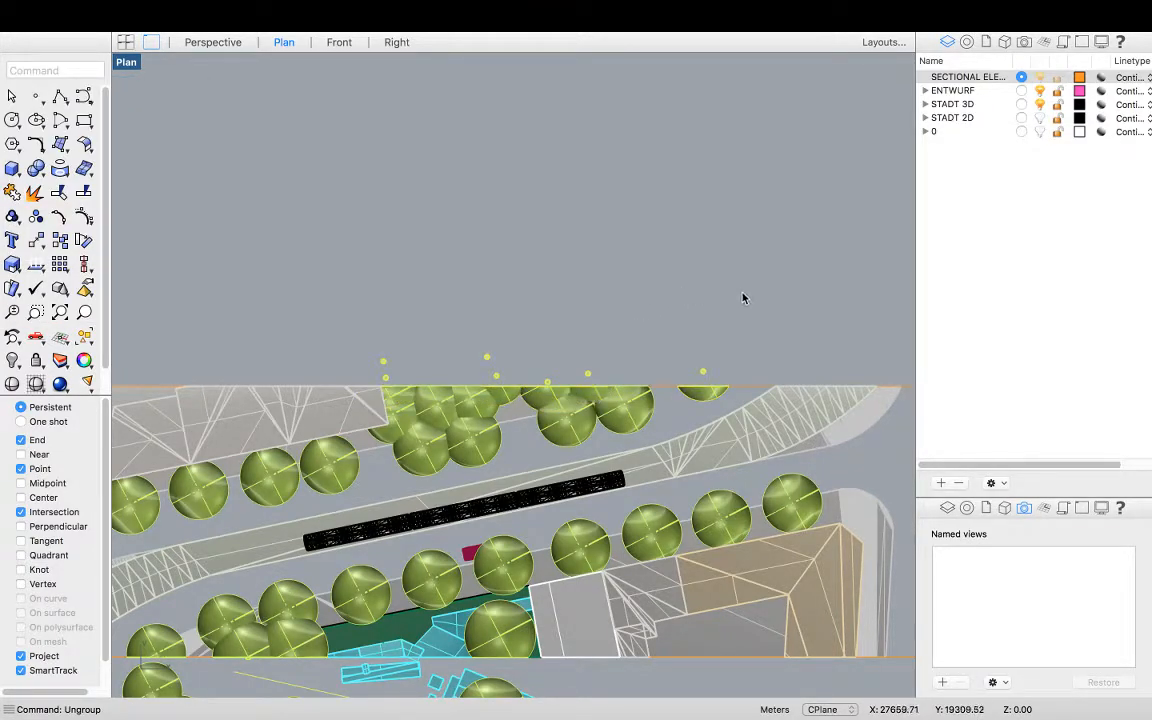
Hide the small tree points sitting just above the rectangle's northern edge
drag(357, 369, 339, 386)
text(Hide)
key(Return)
scroll(371, 333, down, 5)
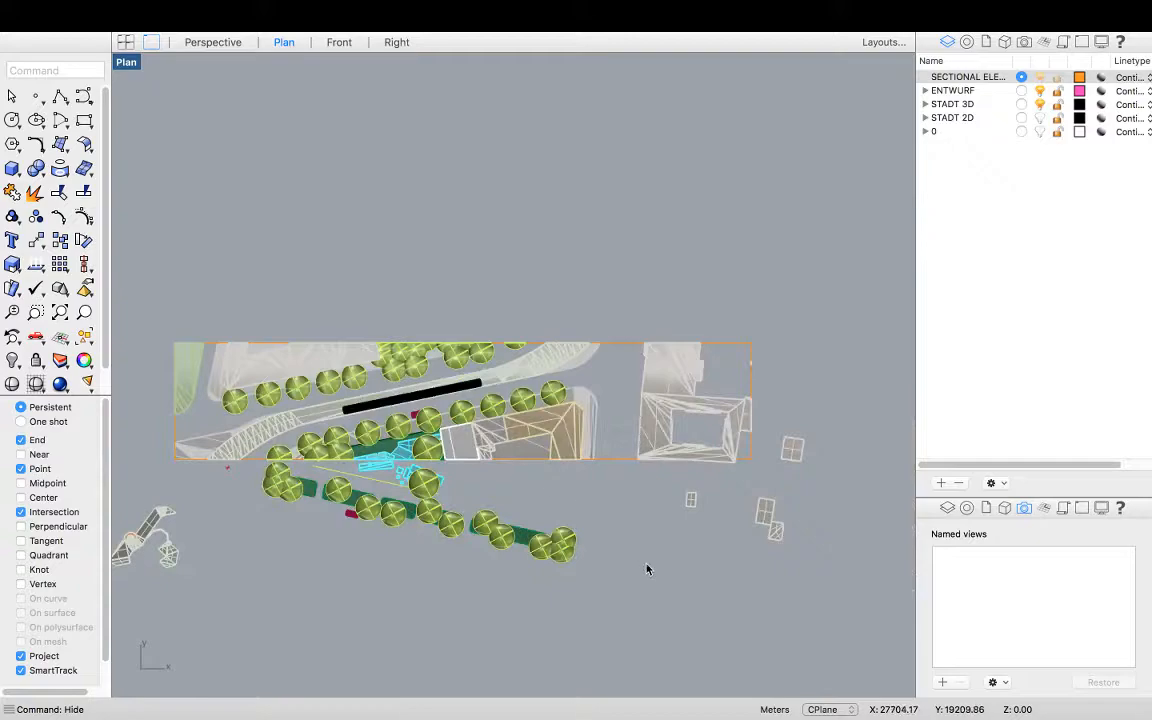
Select the grouped planting south of the rectangle and ungroup it
drag(244, 481, 211, 469)
scroll(401, 496, up, 2)
scroll(401, 496, up, 2)
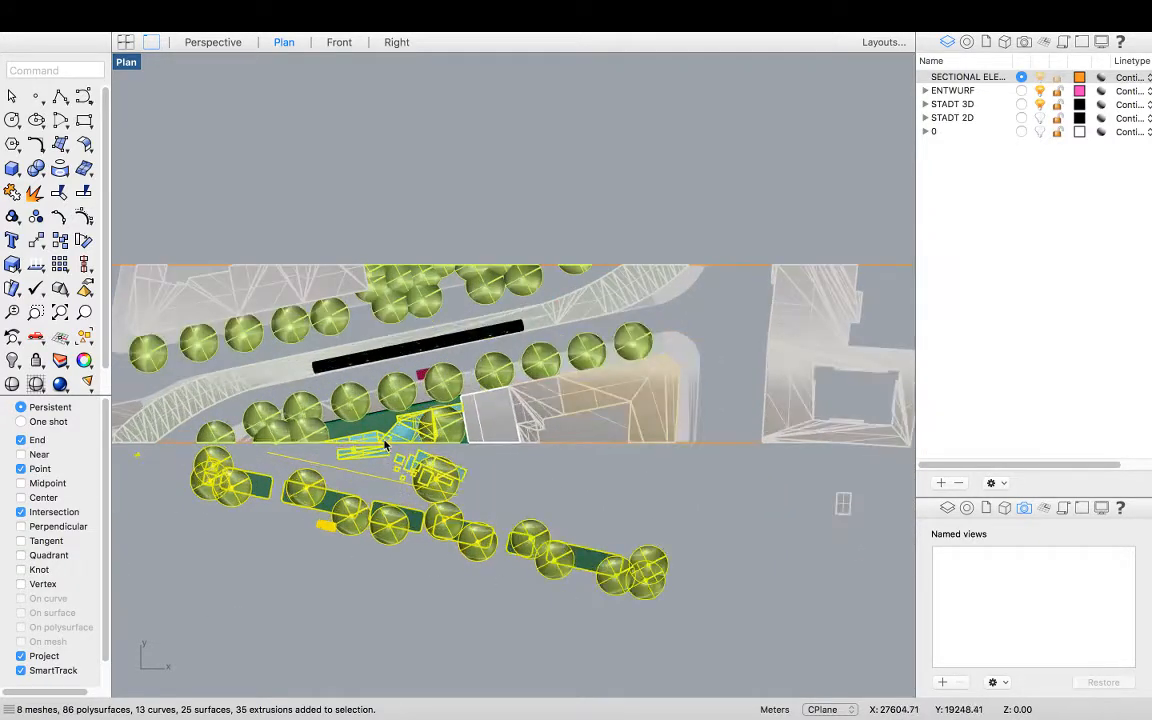
click(385, 462)
scroll(385, 463, up, 4)
click(369, 464)
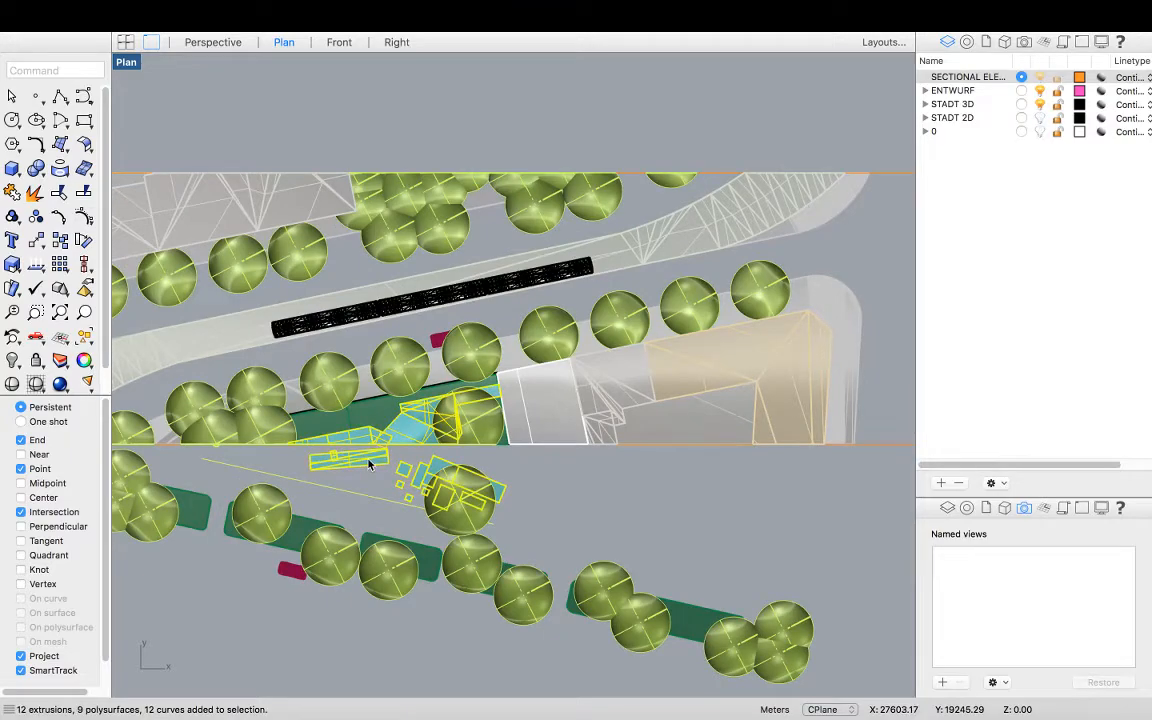
text(UnGroup)
key(Return)
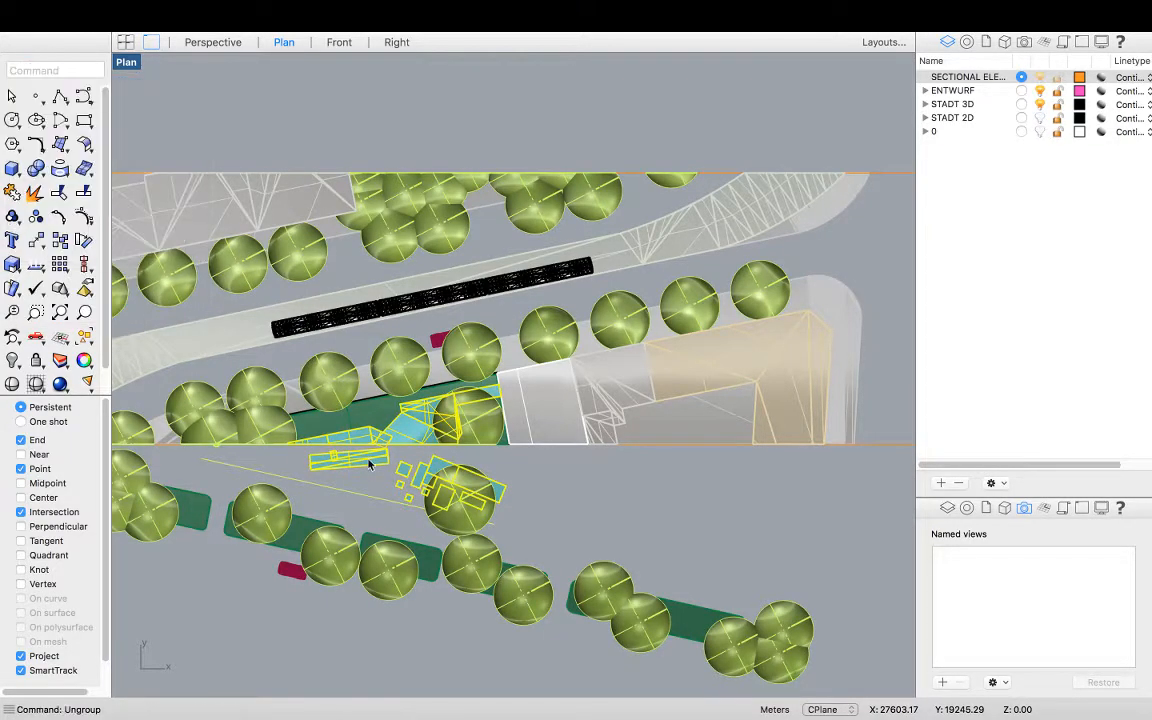
Hide the trees, paths and objects south and southwest of the section rectangle
click(543, 487)
scroll(575, 447, down, 2)
scroll(576, 447, down, 3)
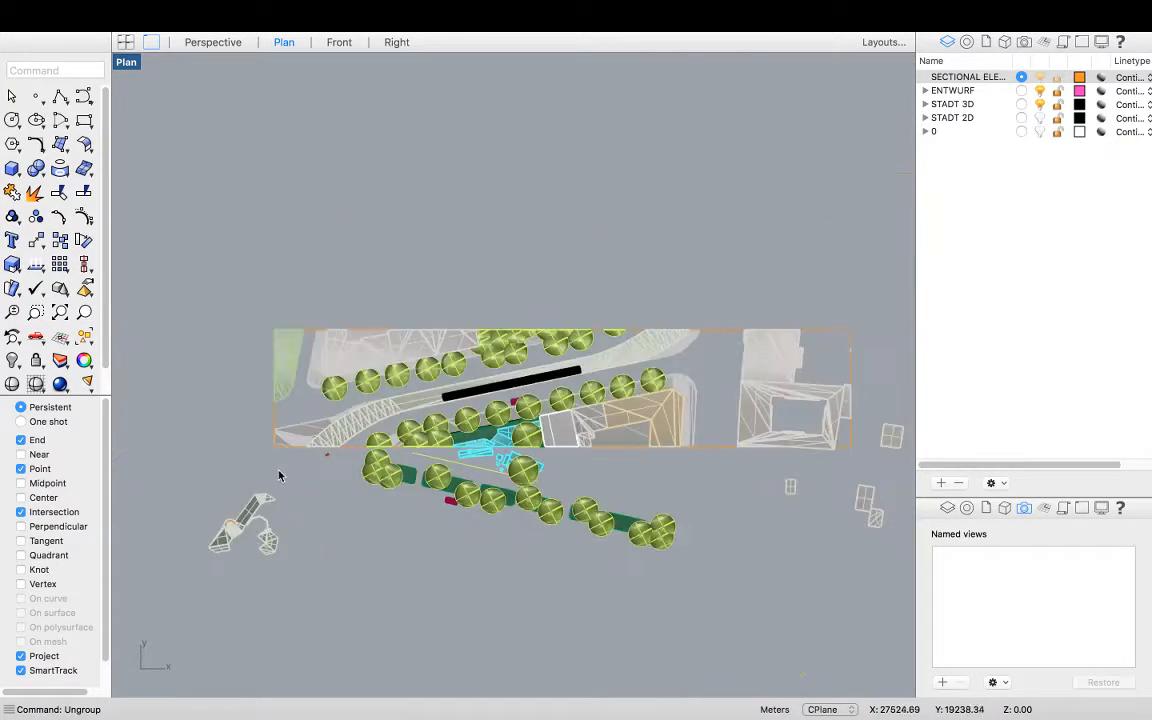
click(385, 462)
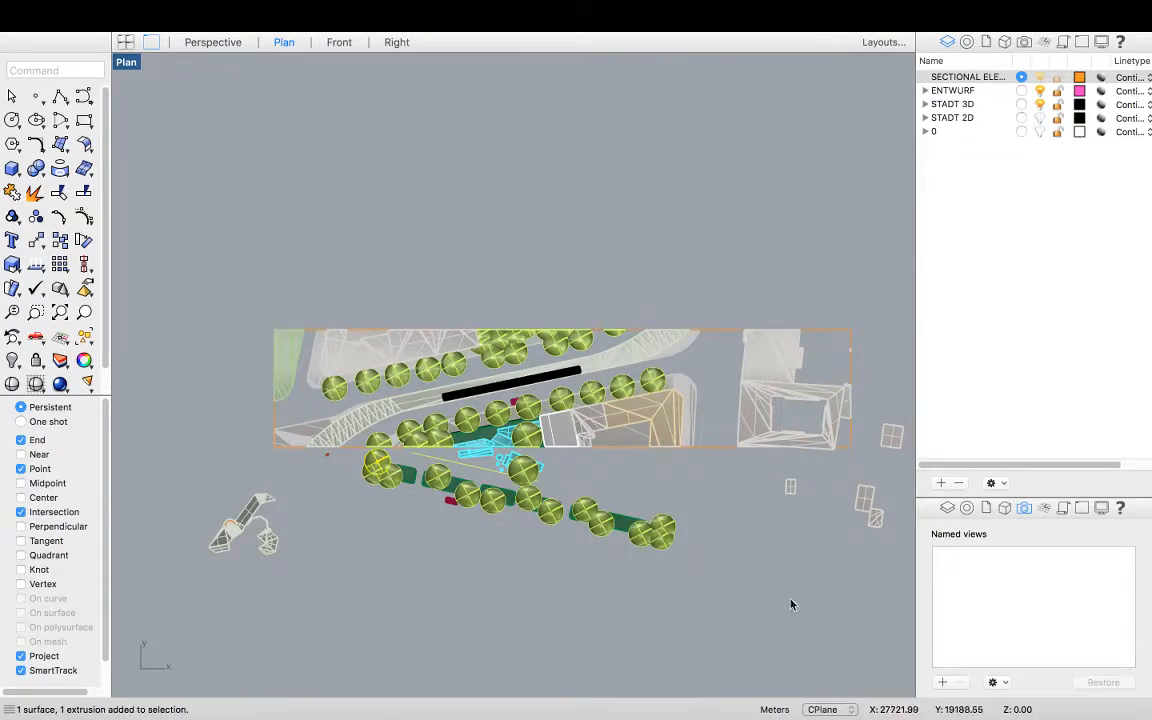
drag(717, 595, 305, 457)
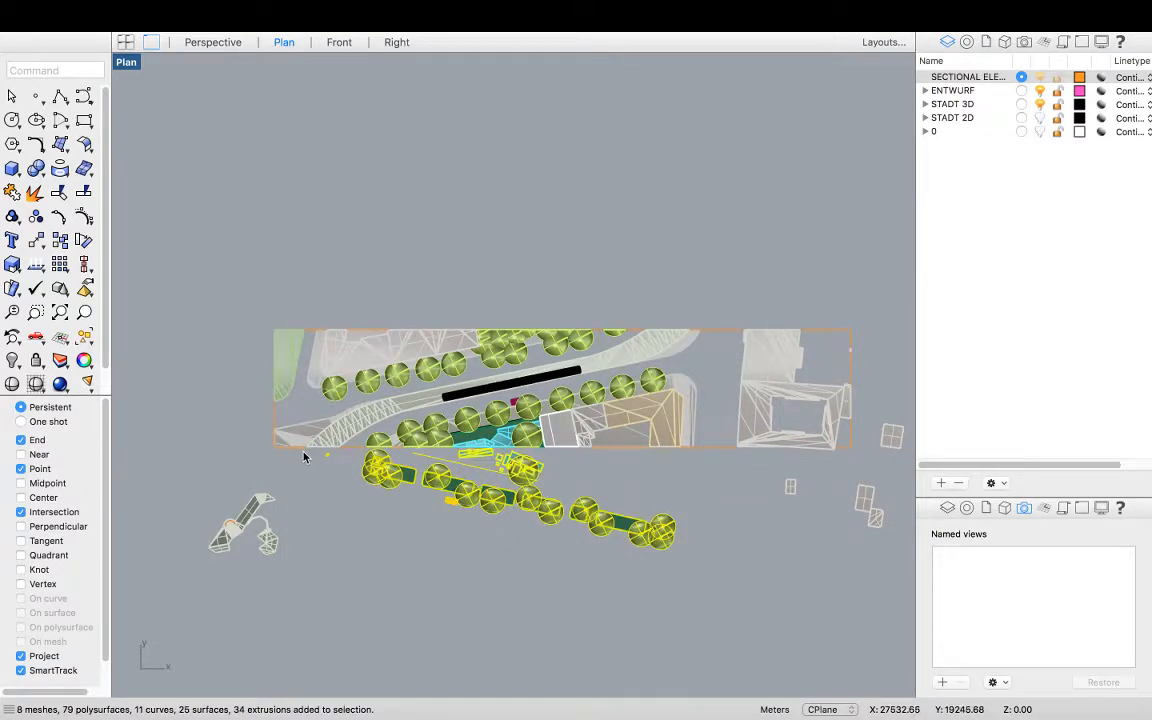
text(hide)
key(Return)
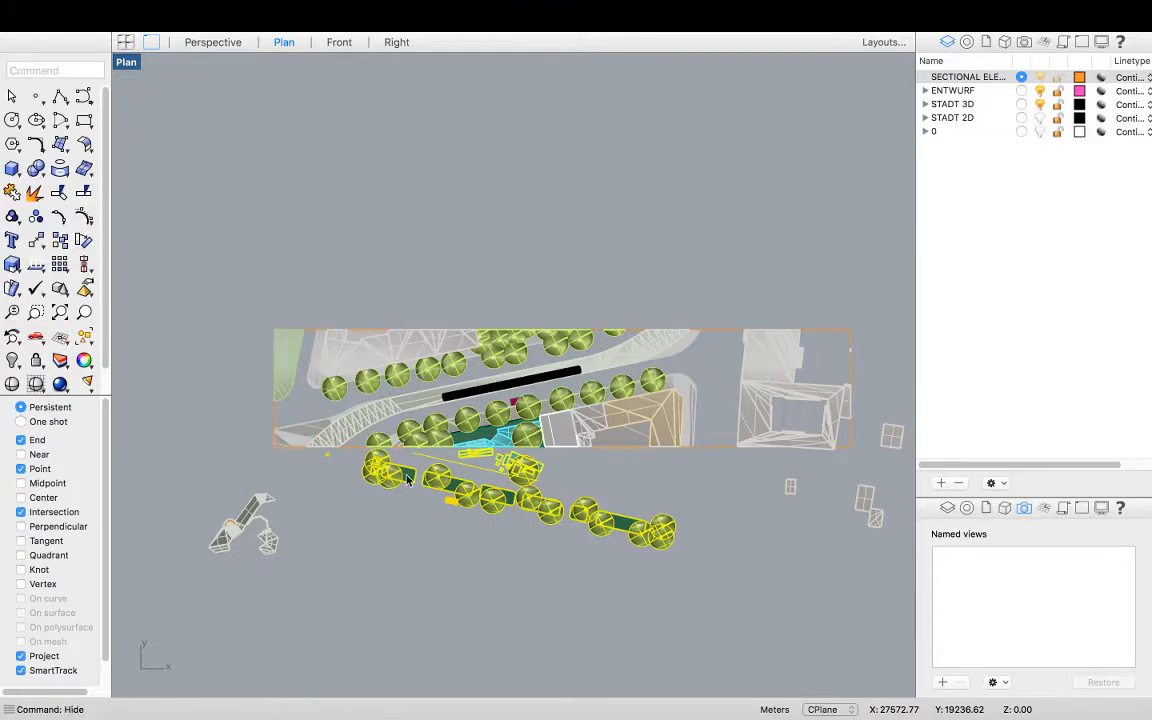
drag(170, 490, 172, 489)
key(Return)
Hide the small leftover objects southeast and east of the rectangle
scroll(167, 481, down, 2)
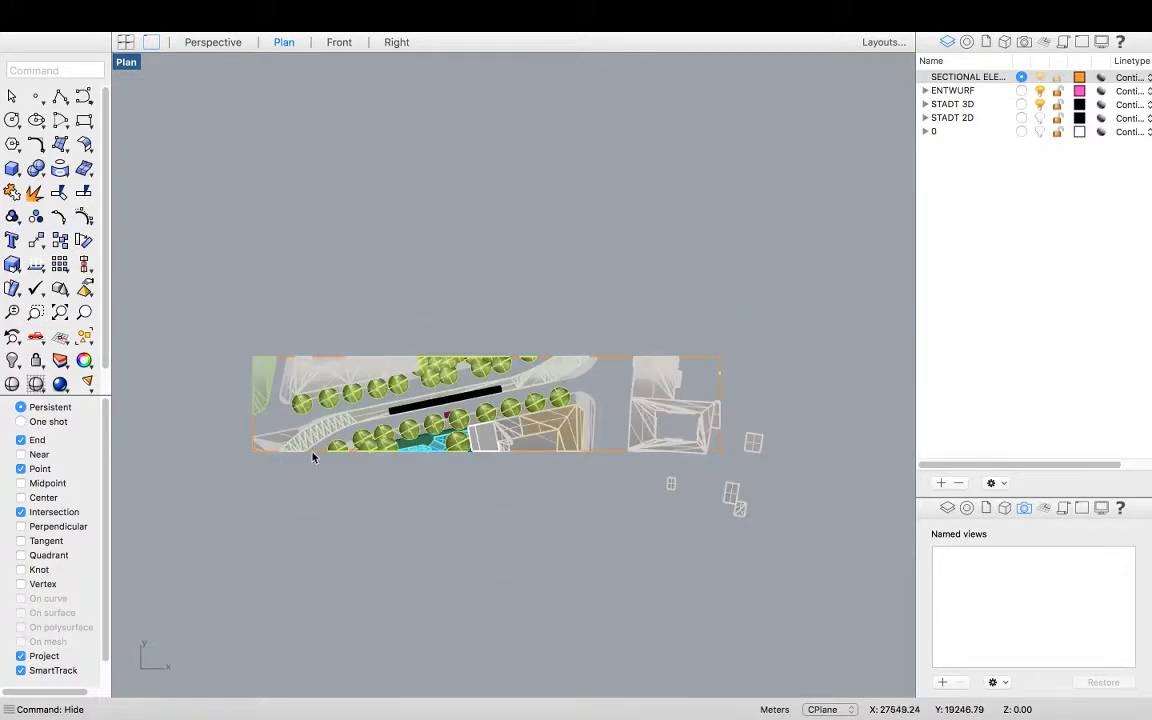
scroll(312, 457, down, 2)
drag(702, 560, 517, 466)
key(Return)
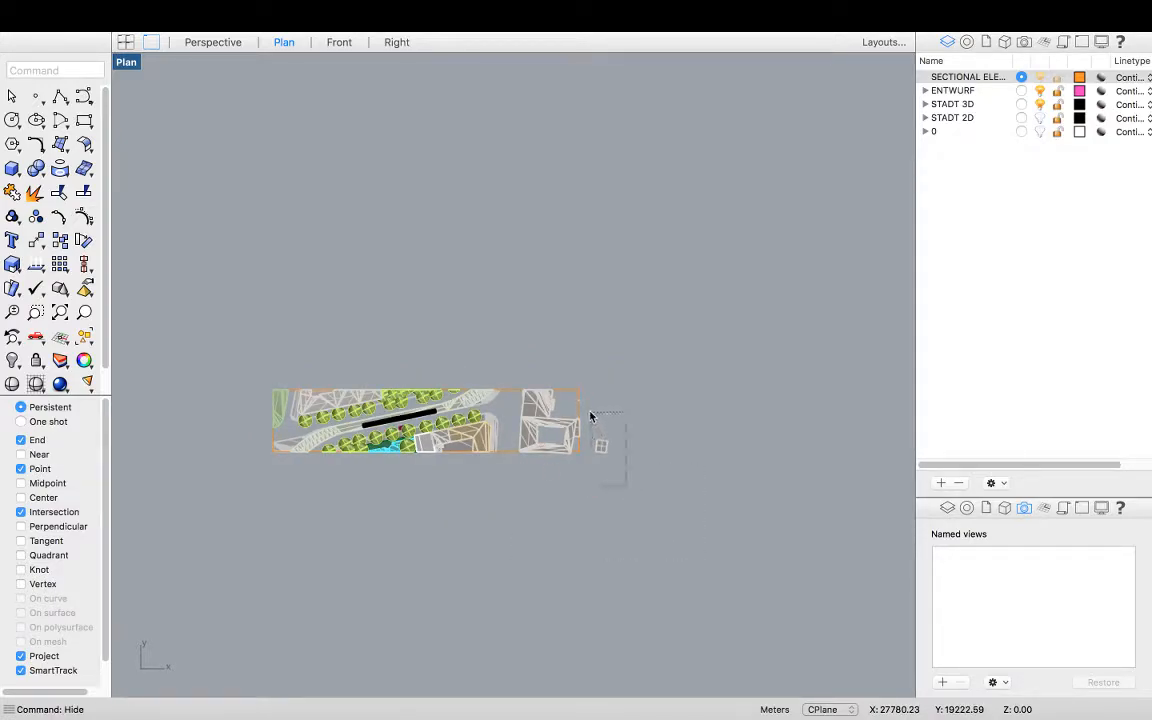
drag(593, 427, 594, 432)
key(Return)
Trim the eastern building's portion beyond the rectangle's southern edge using the rectangle as cutter
scroll(568, 458, up, 3)
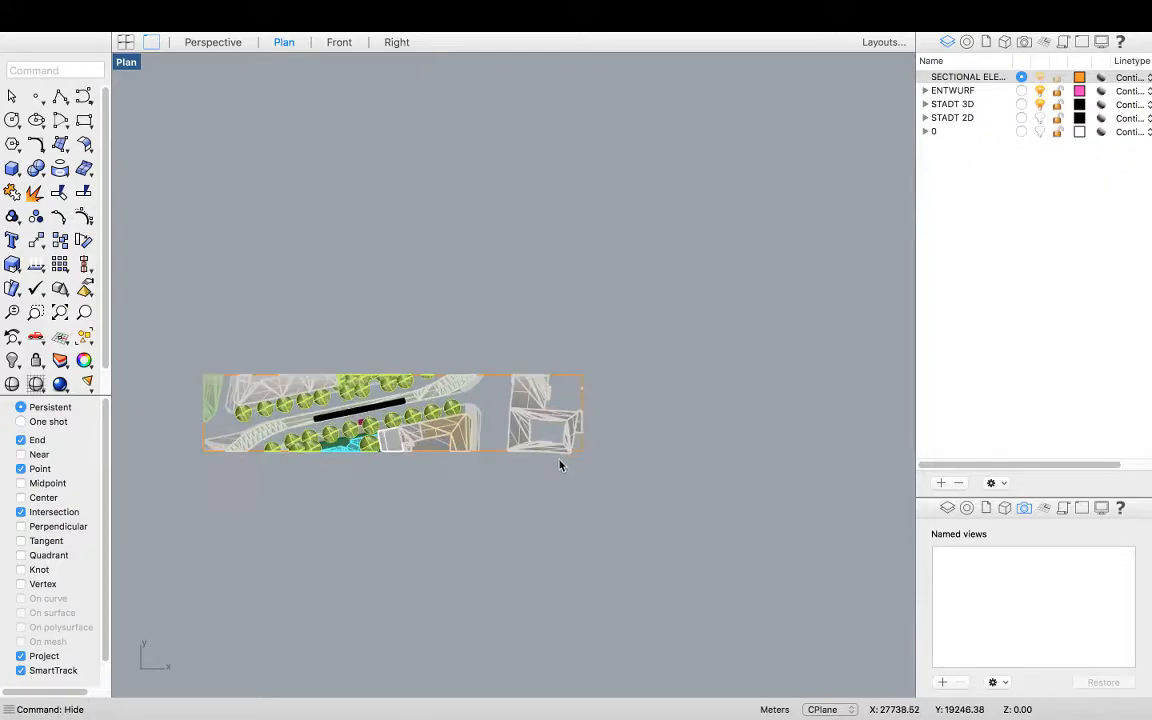
scroll(580, 446, up, 3)
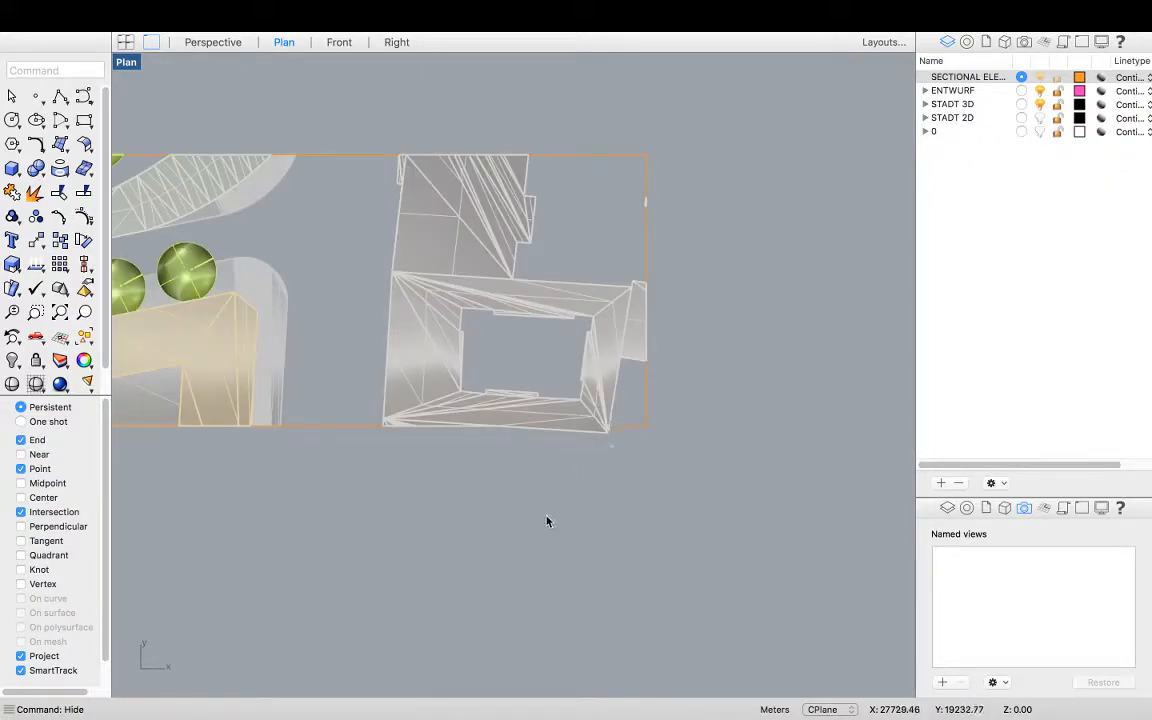
text(trim)
key(Return)
scroll(309, 429, up, 2)
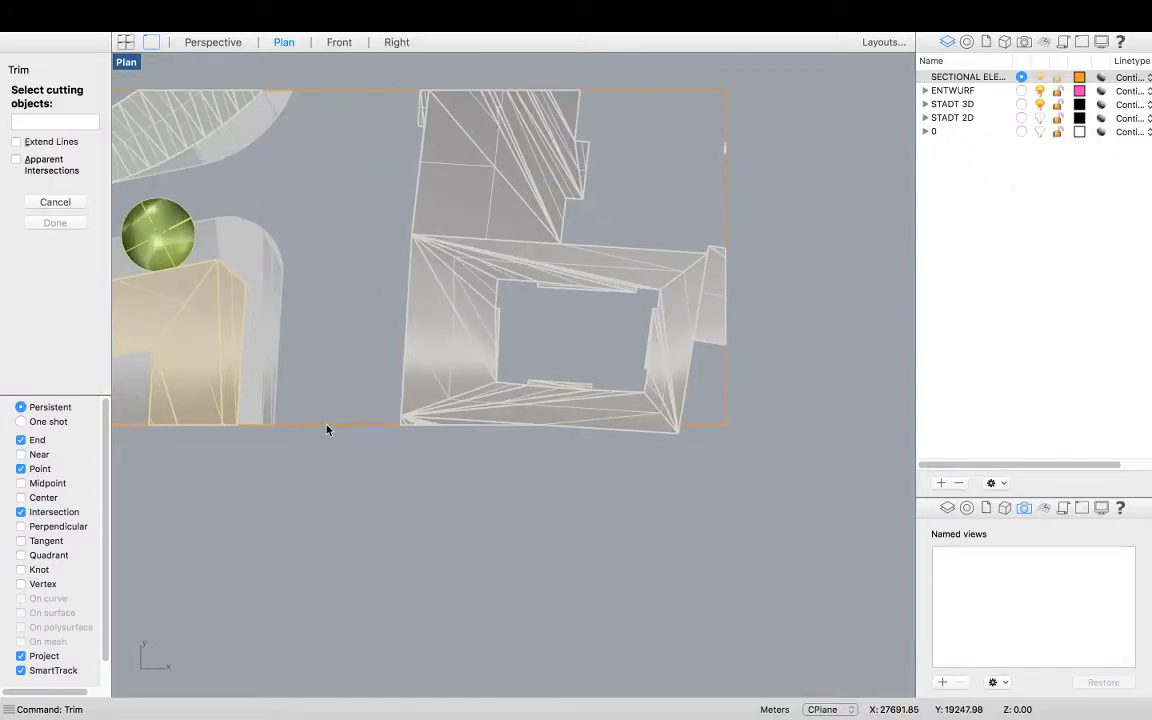
click(327, 426)
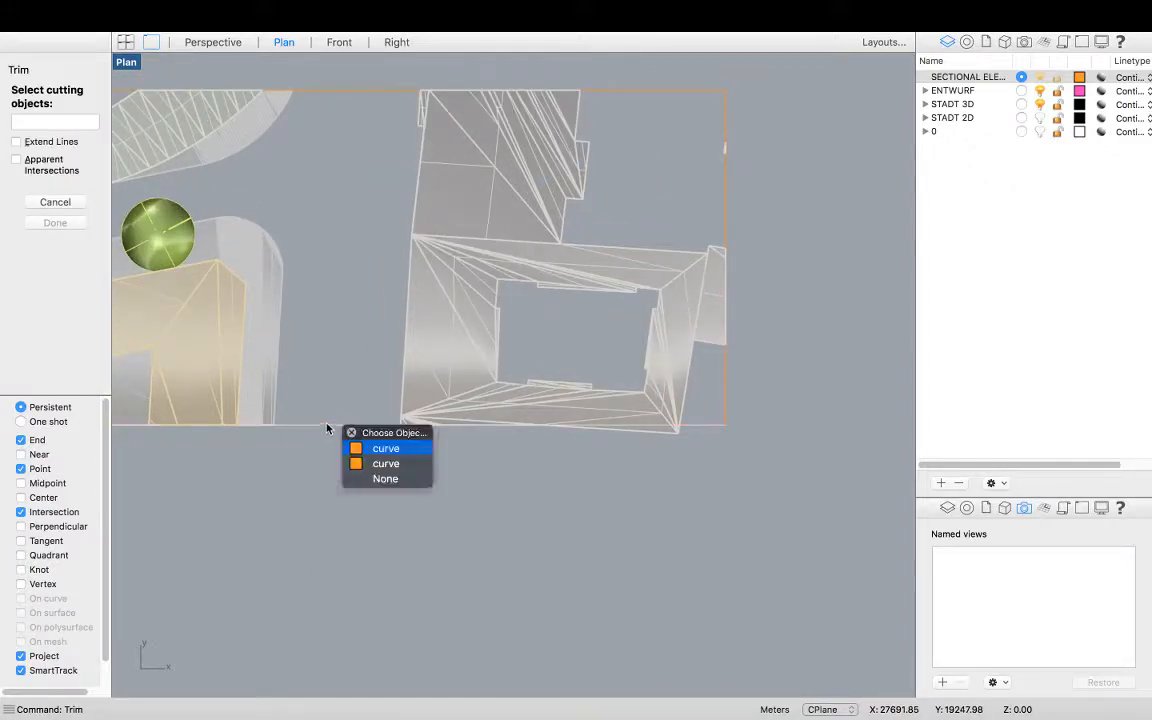
click(386, 464)
key(Return)
click(676, 437)
scroll(636, 473, down, 2)
scroll(635, 473, down, 1)
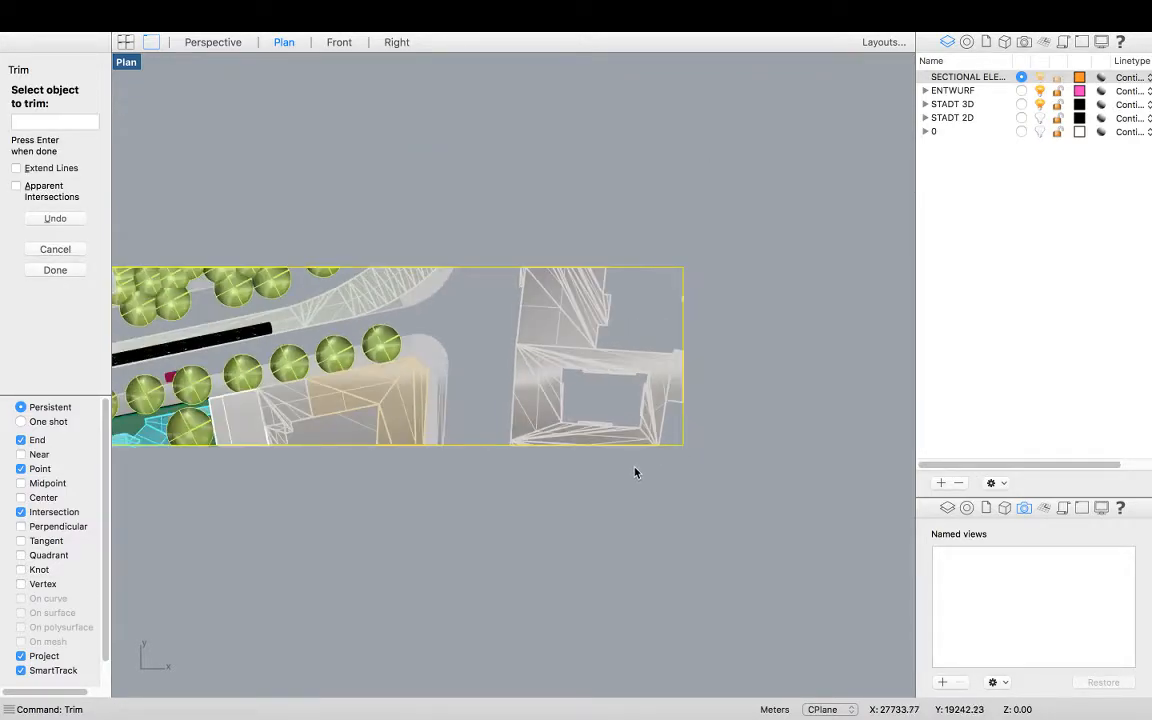
key(Return)
scroll(667, 452, down, 3)
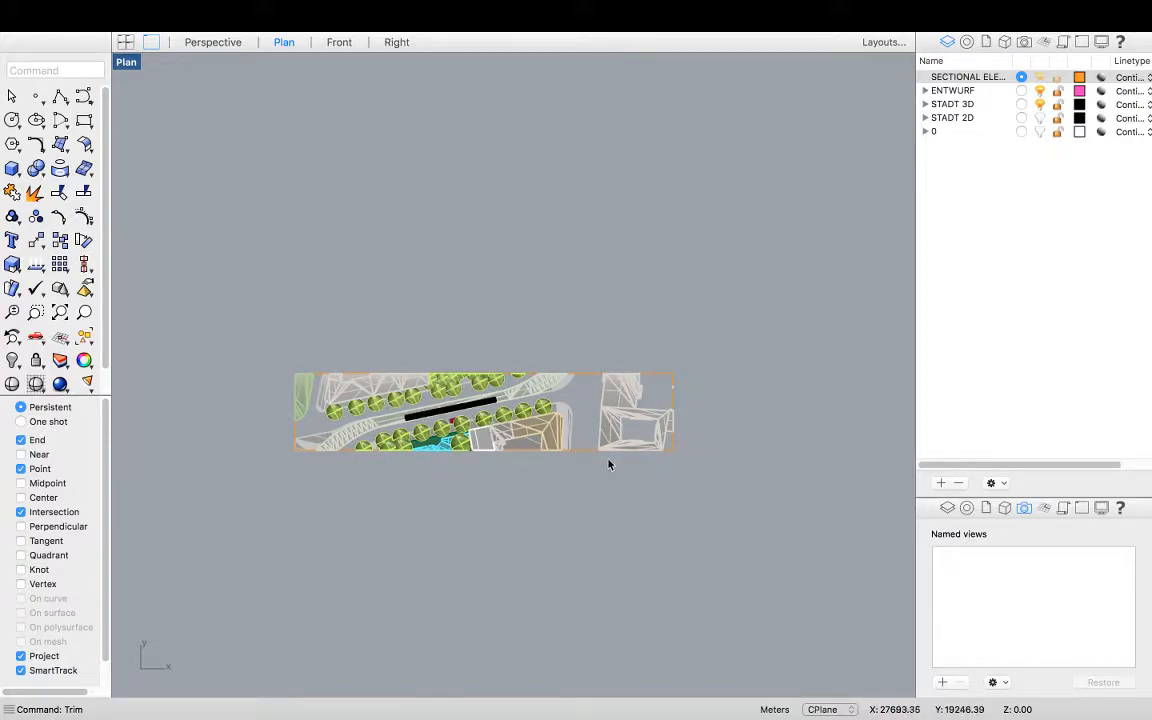
Select all objects within the section rectangle in the plan view and group them
drag(679, 470, 227, 318)
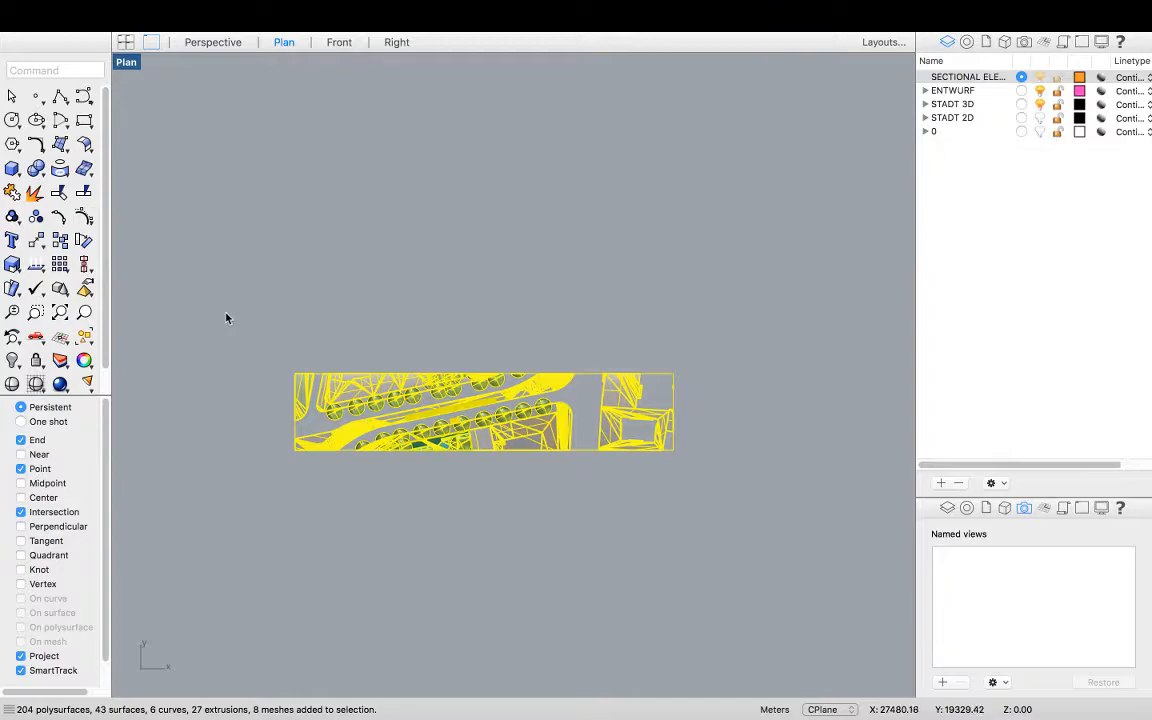
key(ctrl+g)
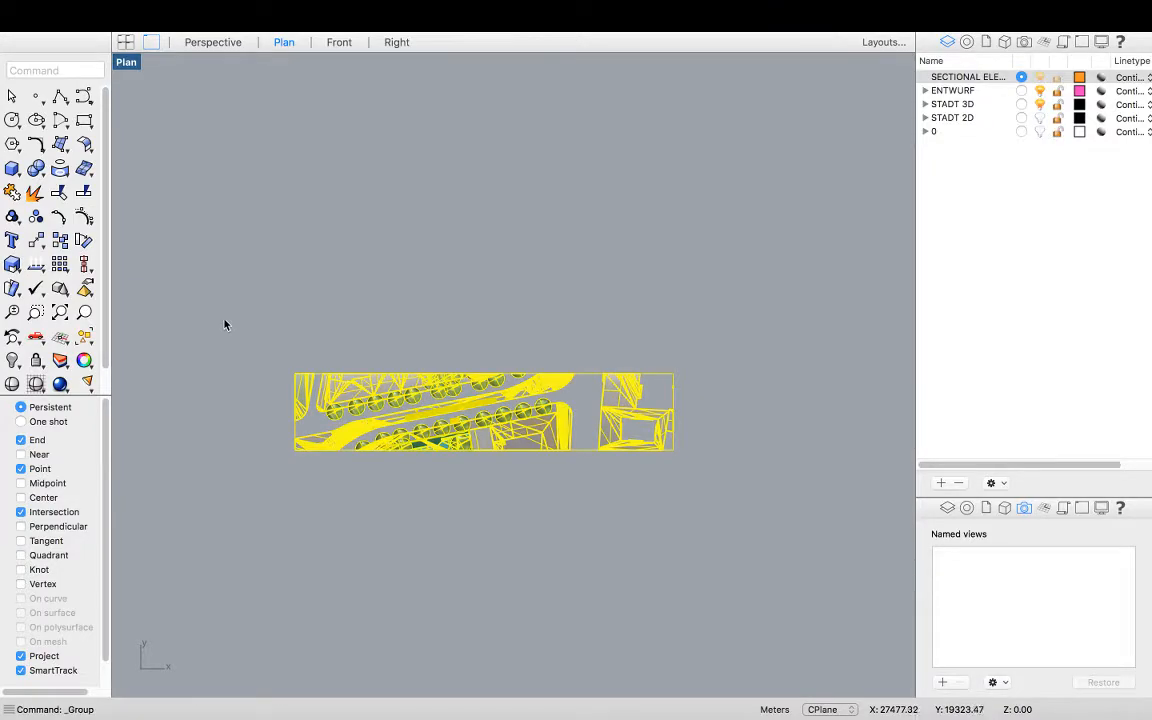
scroll(358, 347, up, 1)
scroll(365, 335, up, 2)
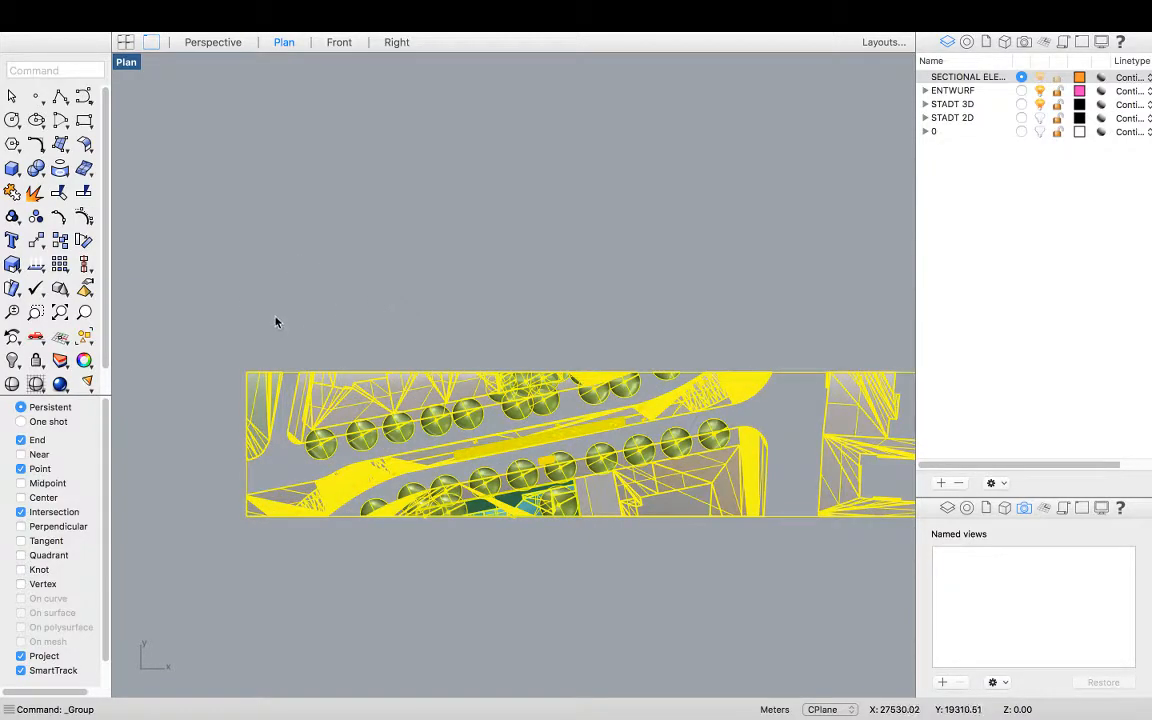
key(Escape)
Inspect the trimmed model by orbiting and zooming in the perspective, right and front viewports
double_click(126, 64)
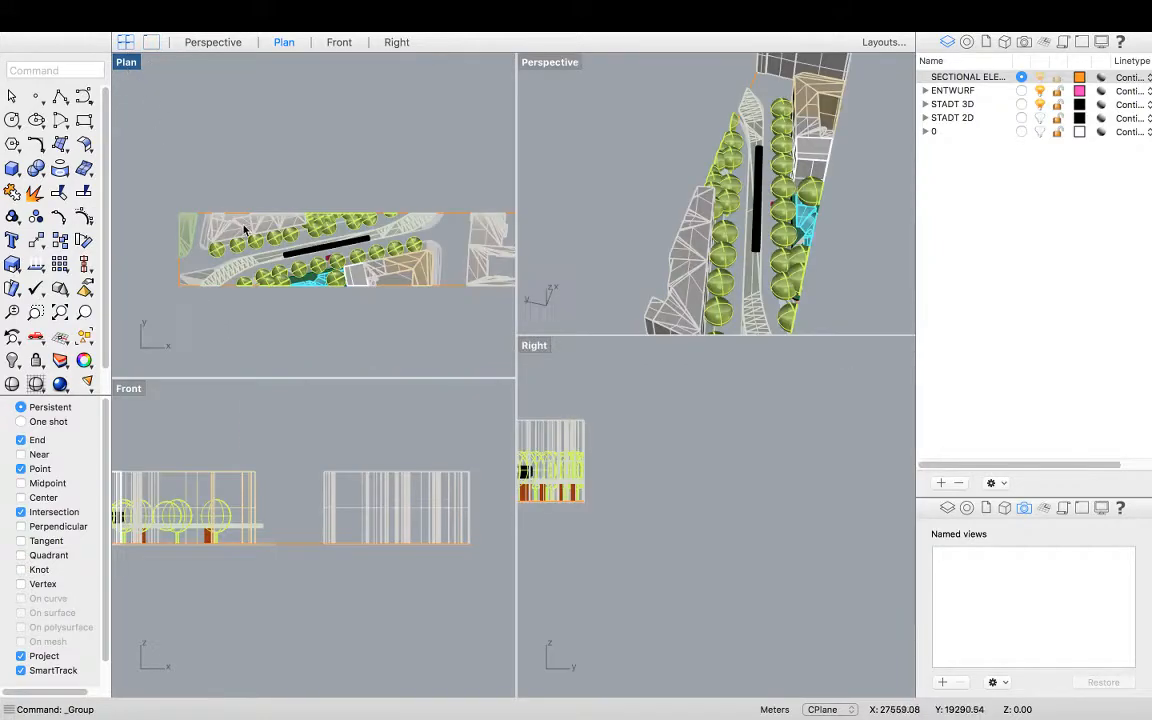
right_drag(828, 193, 748, 160)
scroll(750, 162, down, 3)
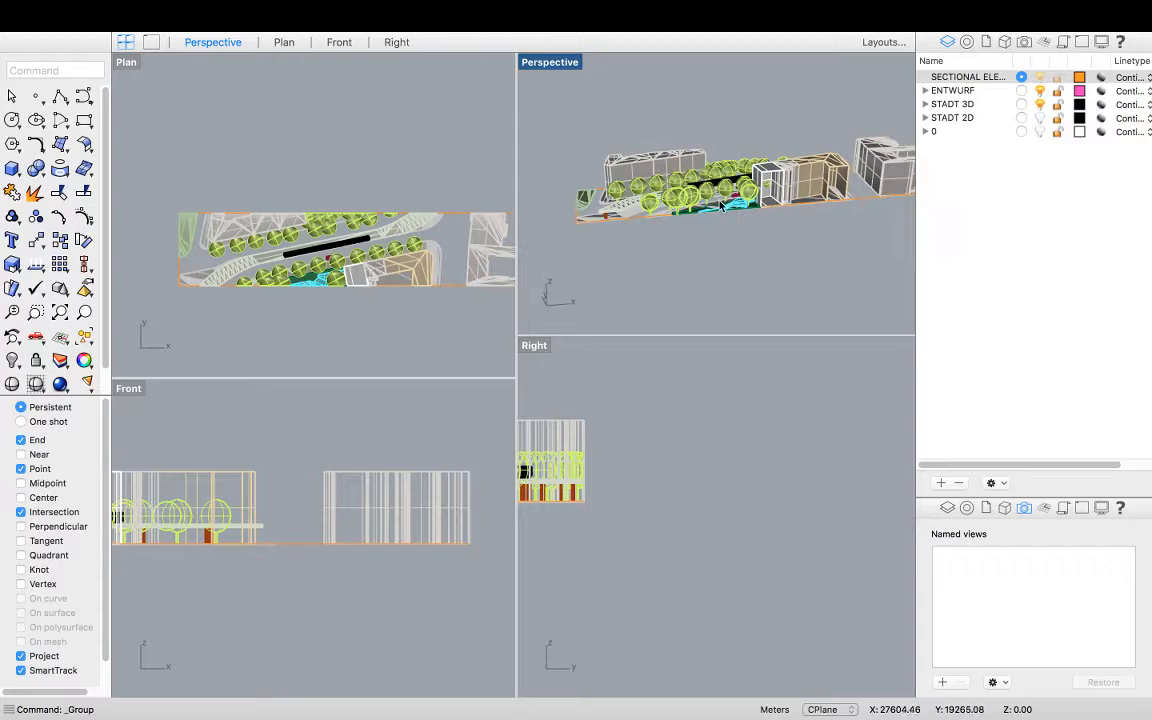
scroll(720, 204, up, 5)
scroll(705, 197, down, 4)
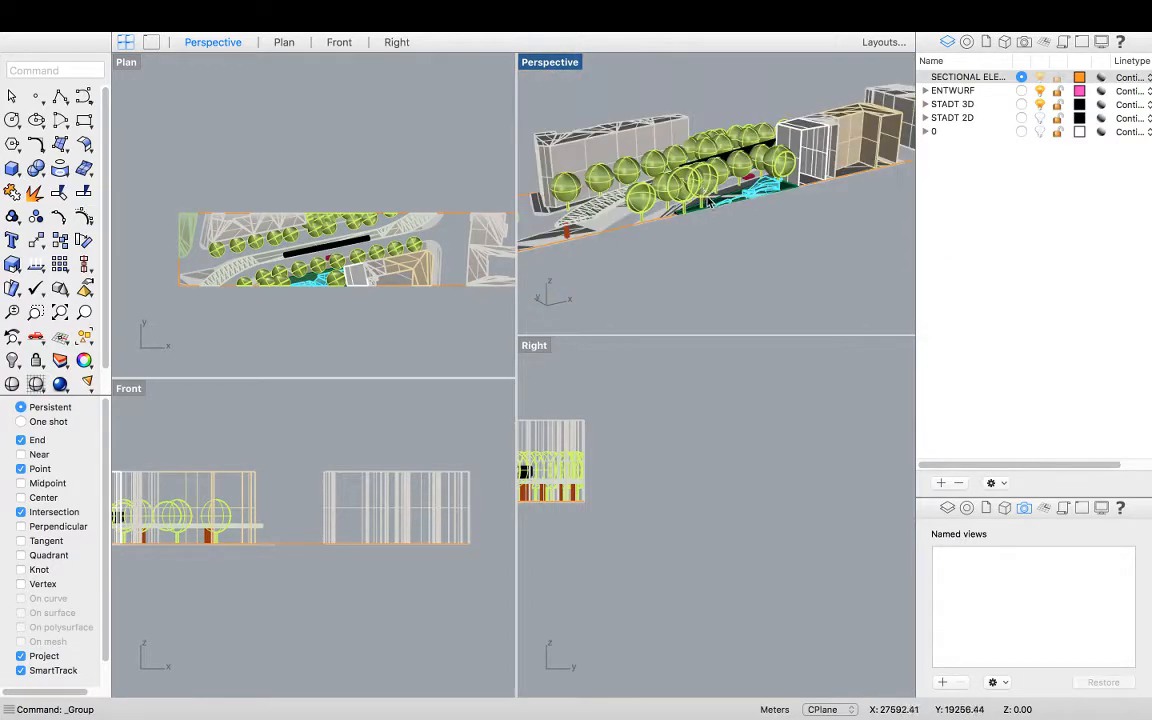
right_drag(678, 183, 622, 197)
click(403, 333)
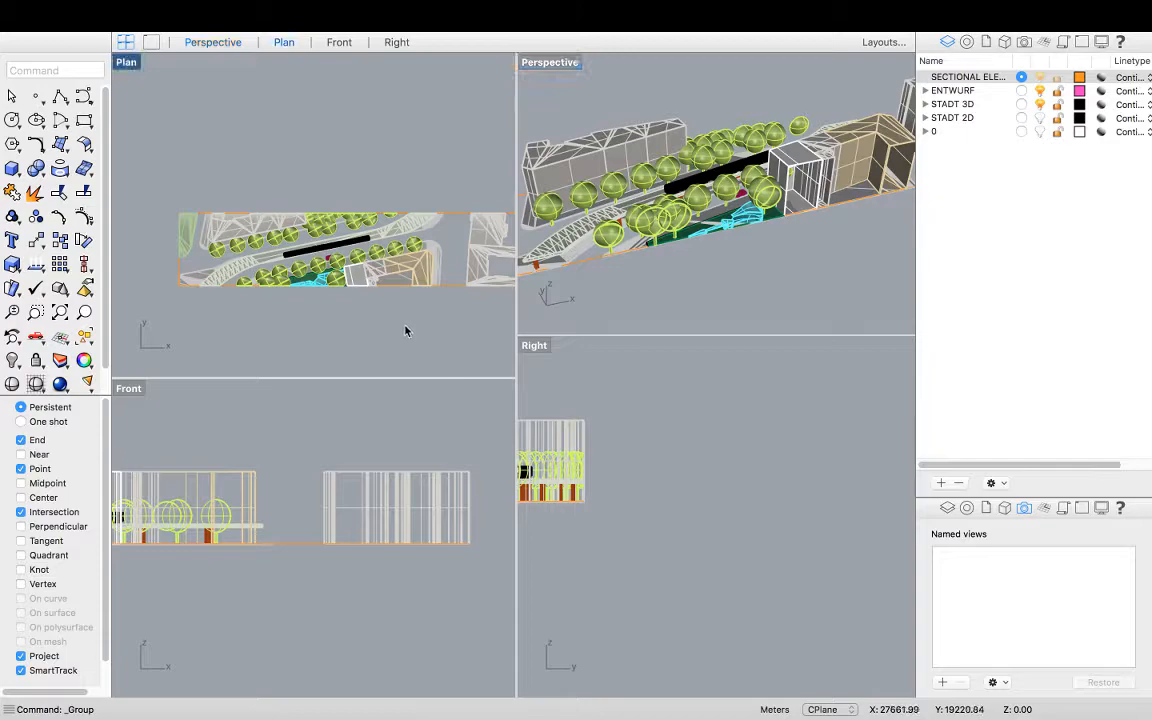
scroll(240, 287, down, 3)
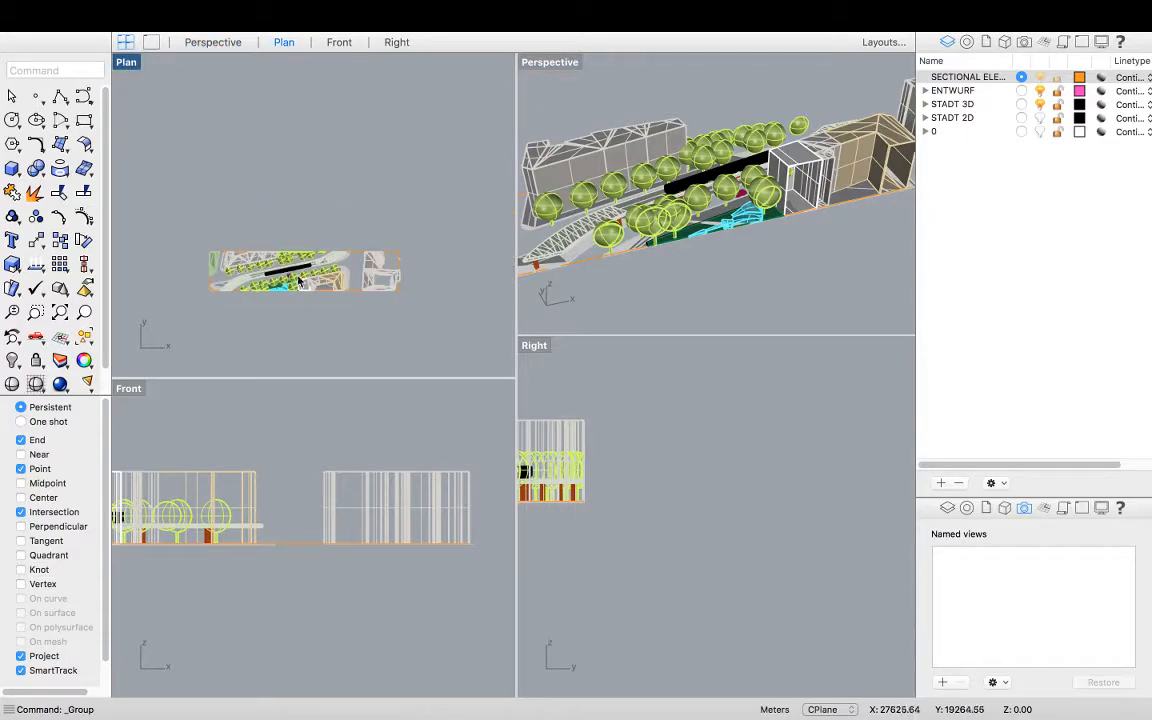
scroll(290, 290, up, 2)
right_drag(585, 460, 818, 444)
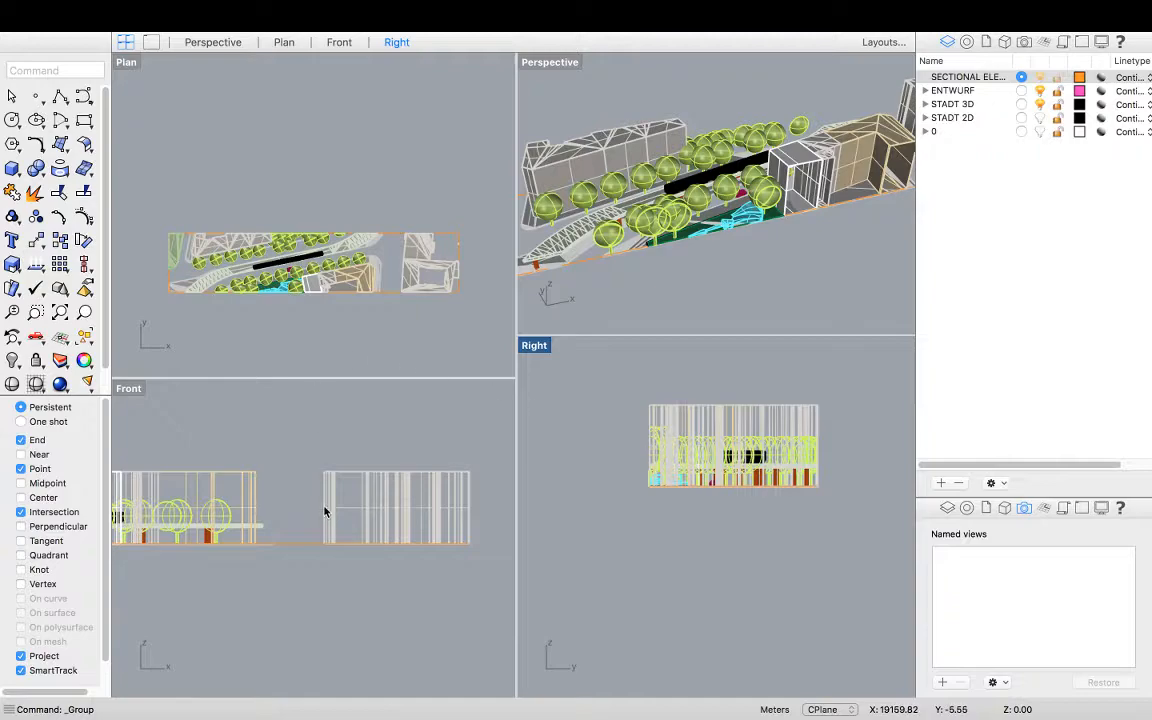
right_drag(710, 283, 676, 249)
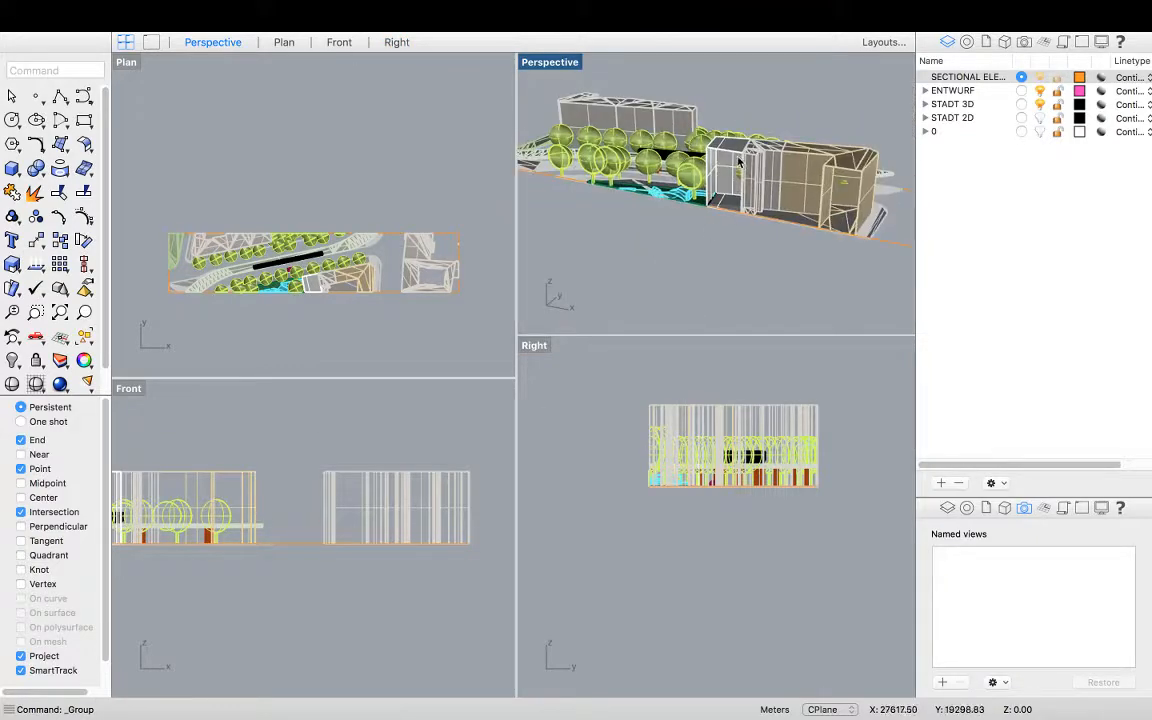
scroll(740, 162, up, 4)
scroll(817, 217, down, 2)
right_drag(799, 206, 843, 195)
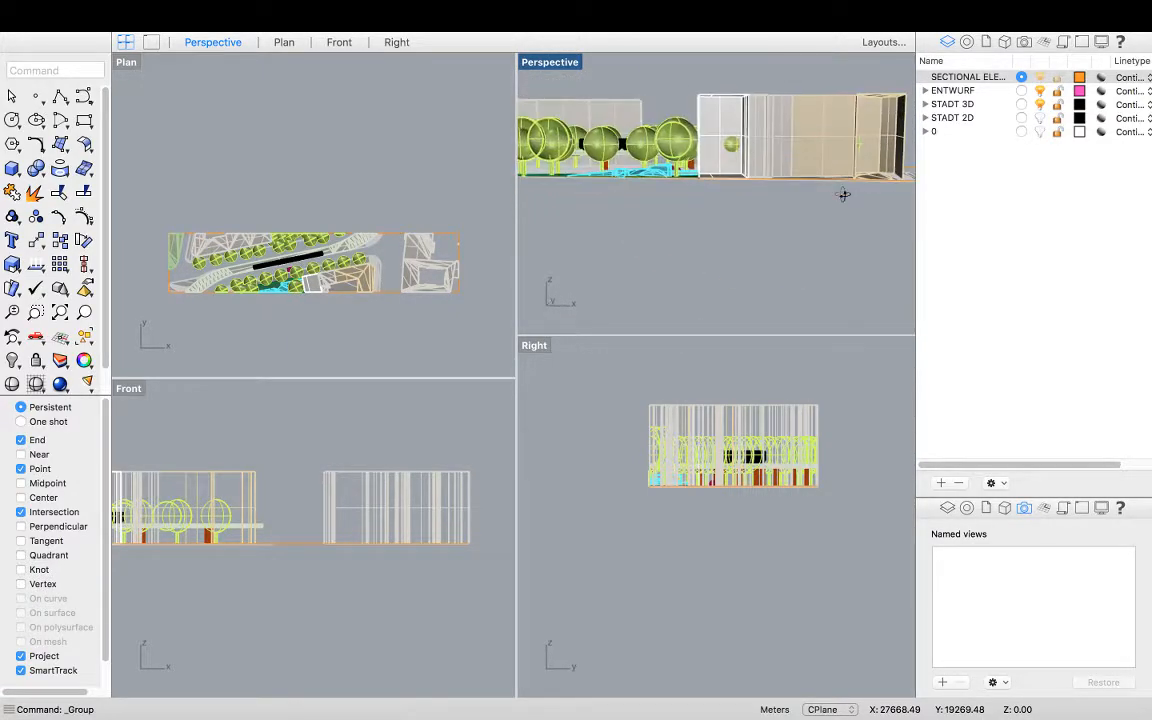
double_click(133, 389)
scroll(550, 478, down, 5)
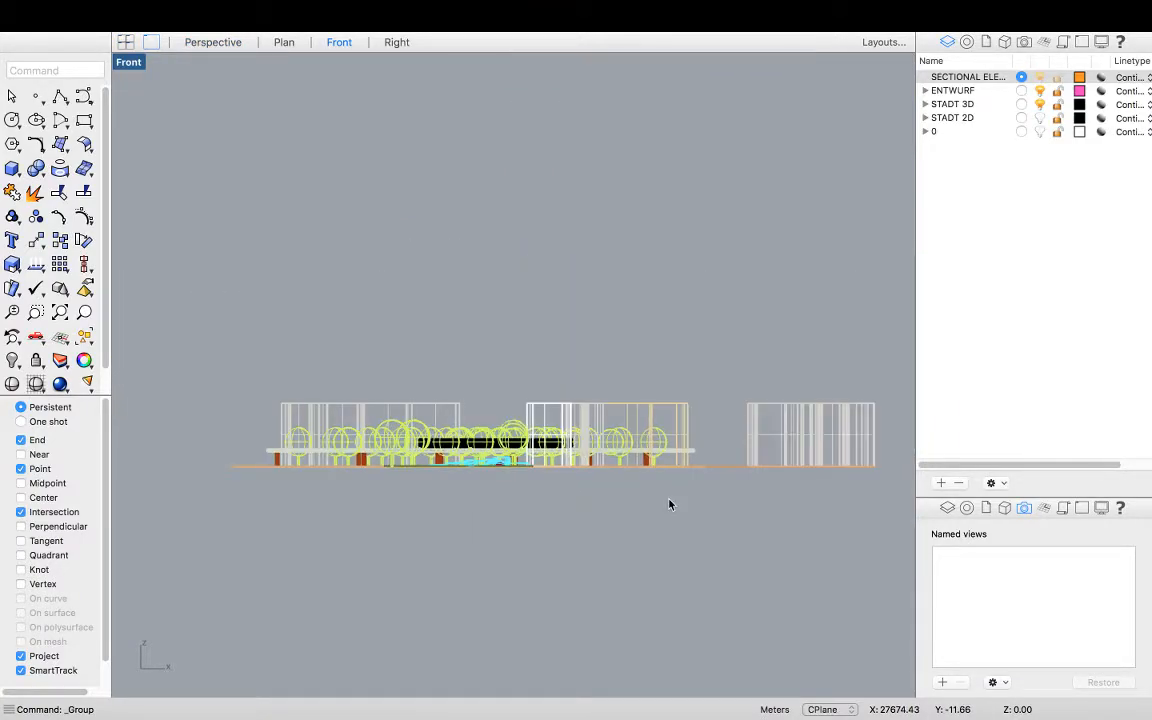
Switch the front viewport to Shaded display mode
click(126, 61)
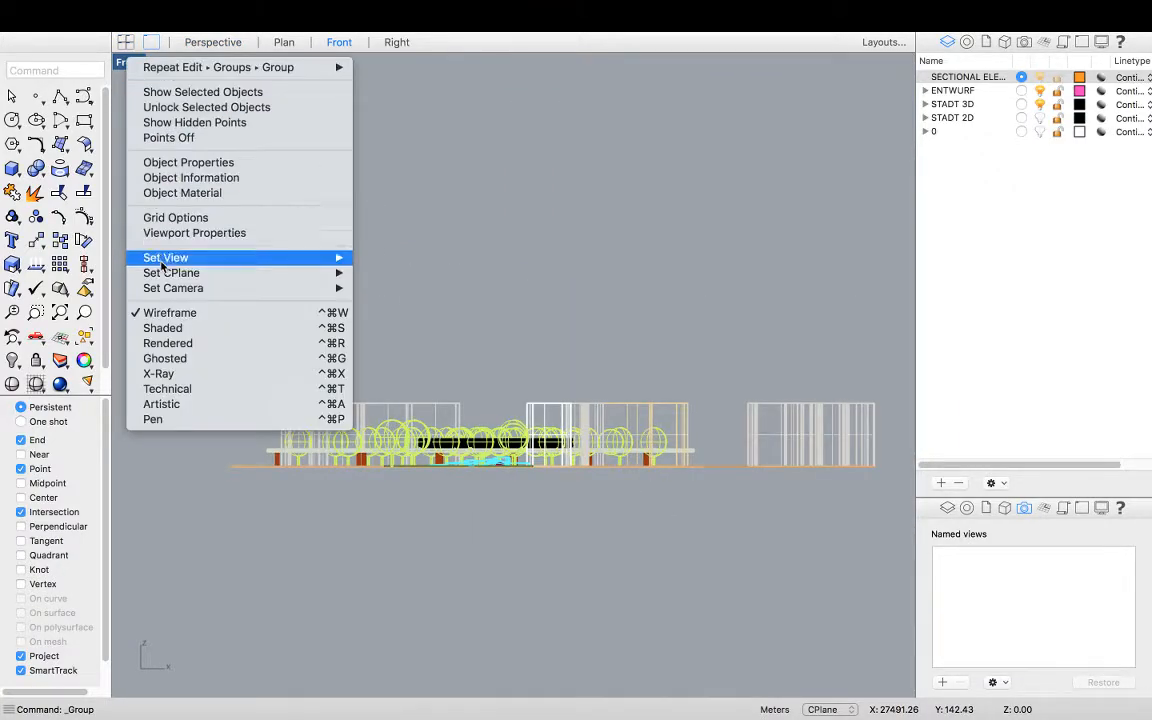
click(190, 328)
scroll(543, 435, up, 3)
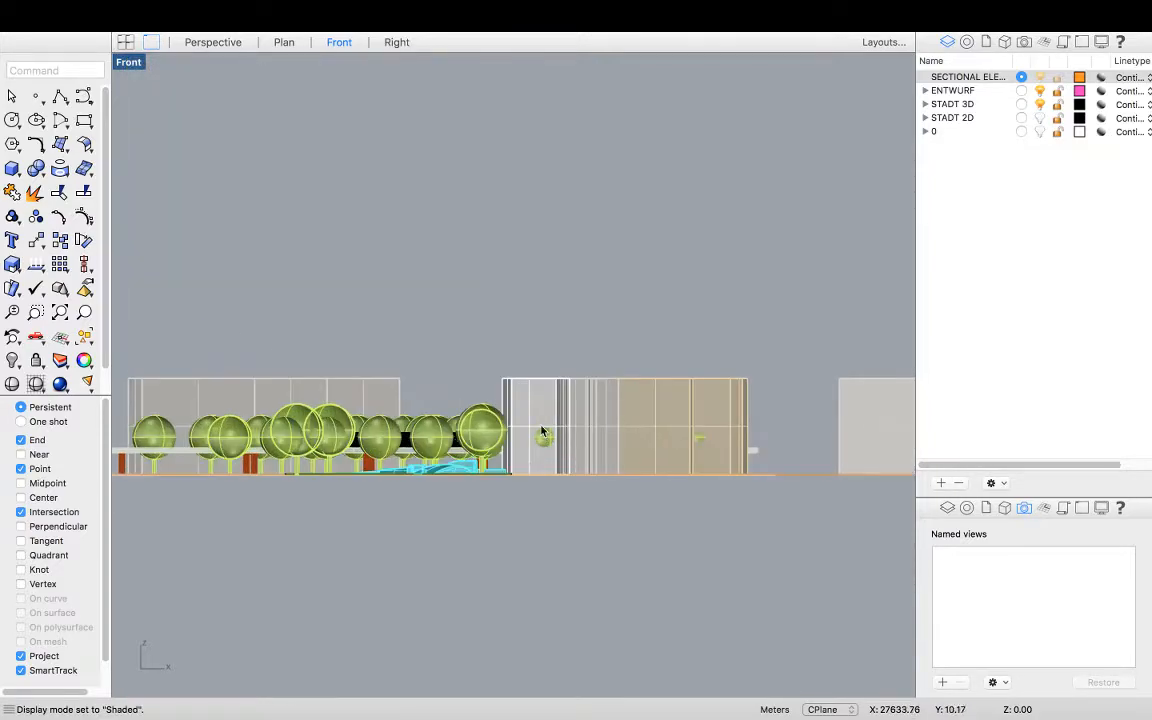
scroll(448, 482, up, 5)
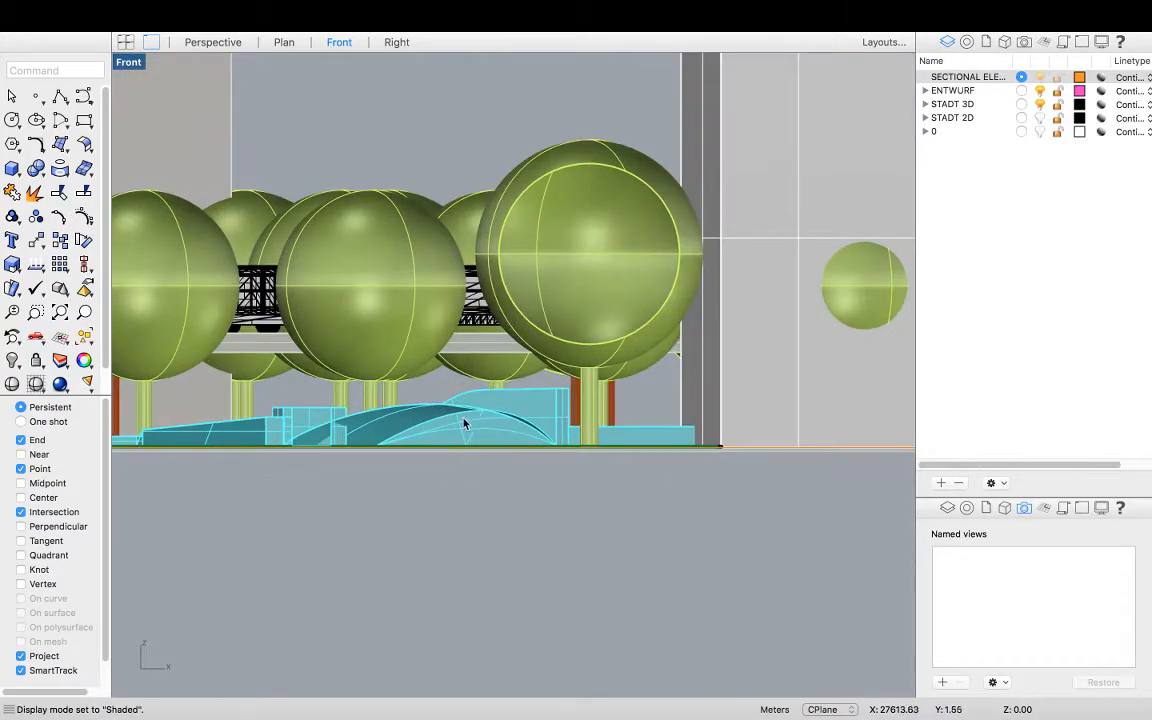
scroll(352, 358, down, 4)
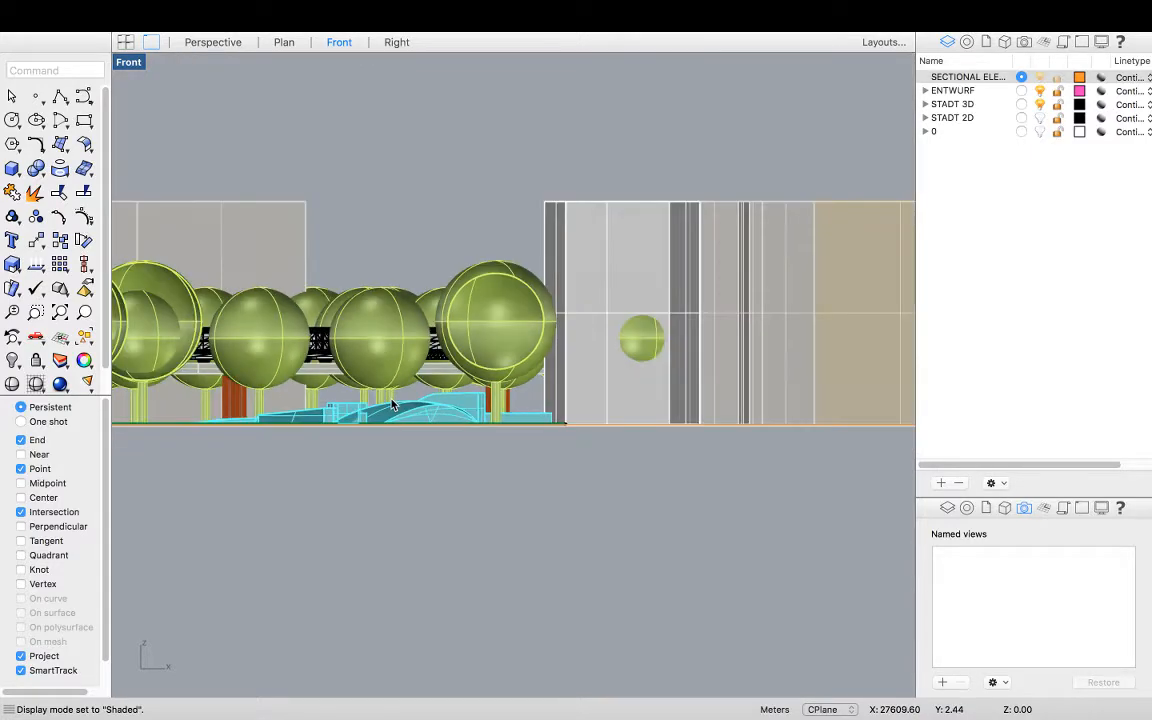
scroll(390, 350, down, 2)
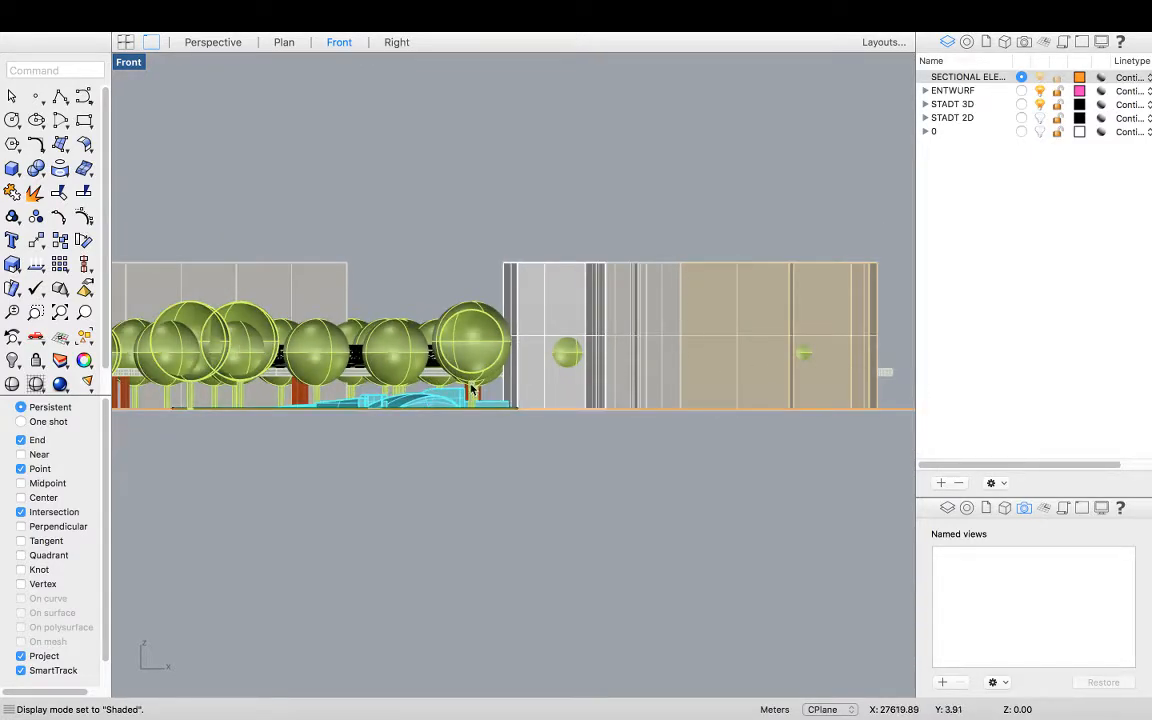
scroll(471, 389, down, 3)
Examine the eastern building and the rectangle's southern edge in the maximized perspective view
double_click(126, 63)
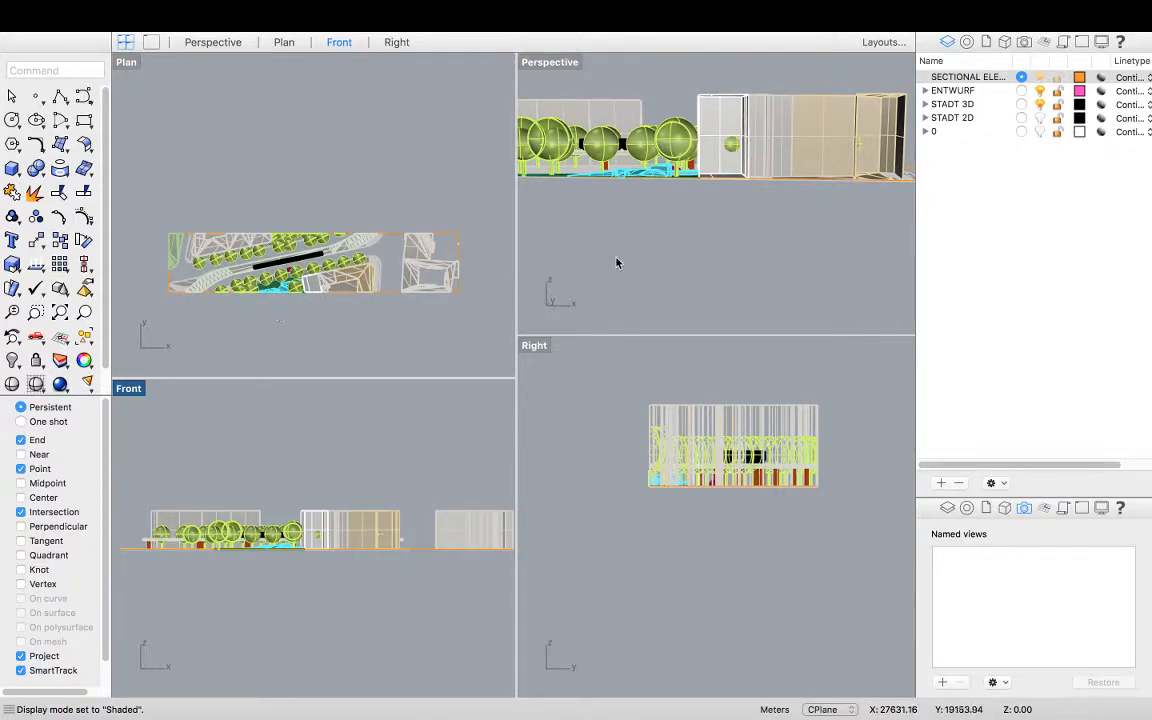
right_drag(686, 230, 513, 242)
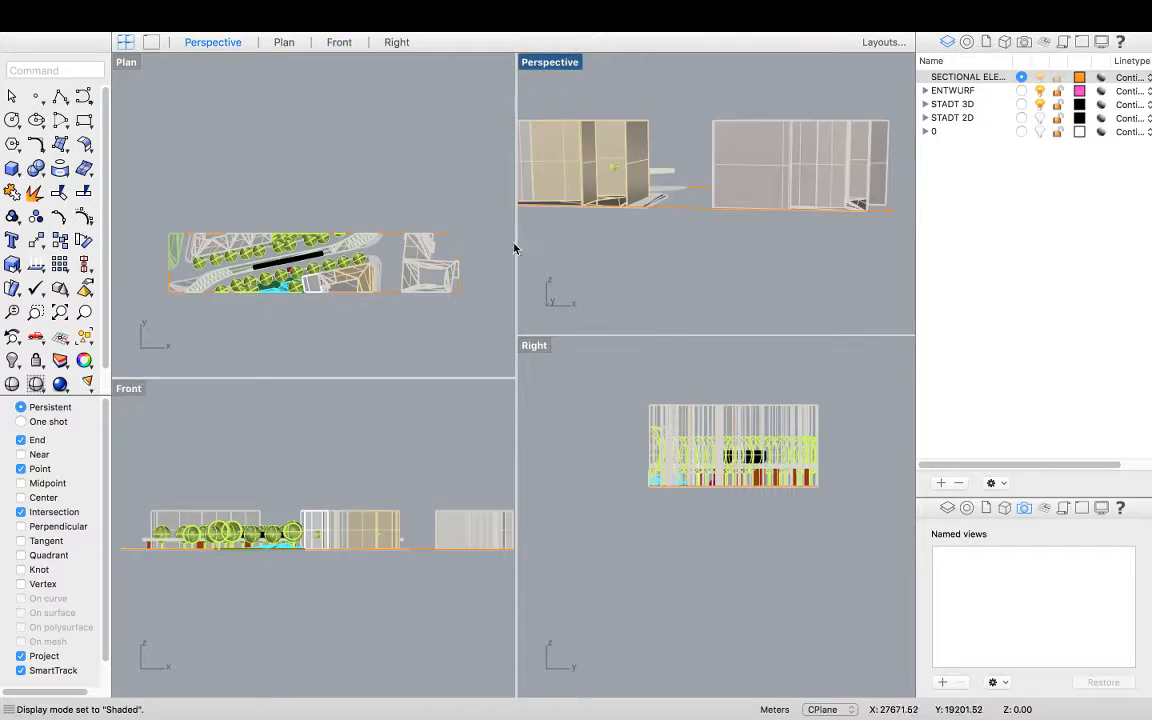
right_drag(768, 206, 490, 60)
double_click(537, 63)
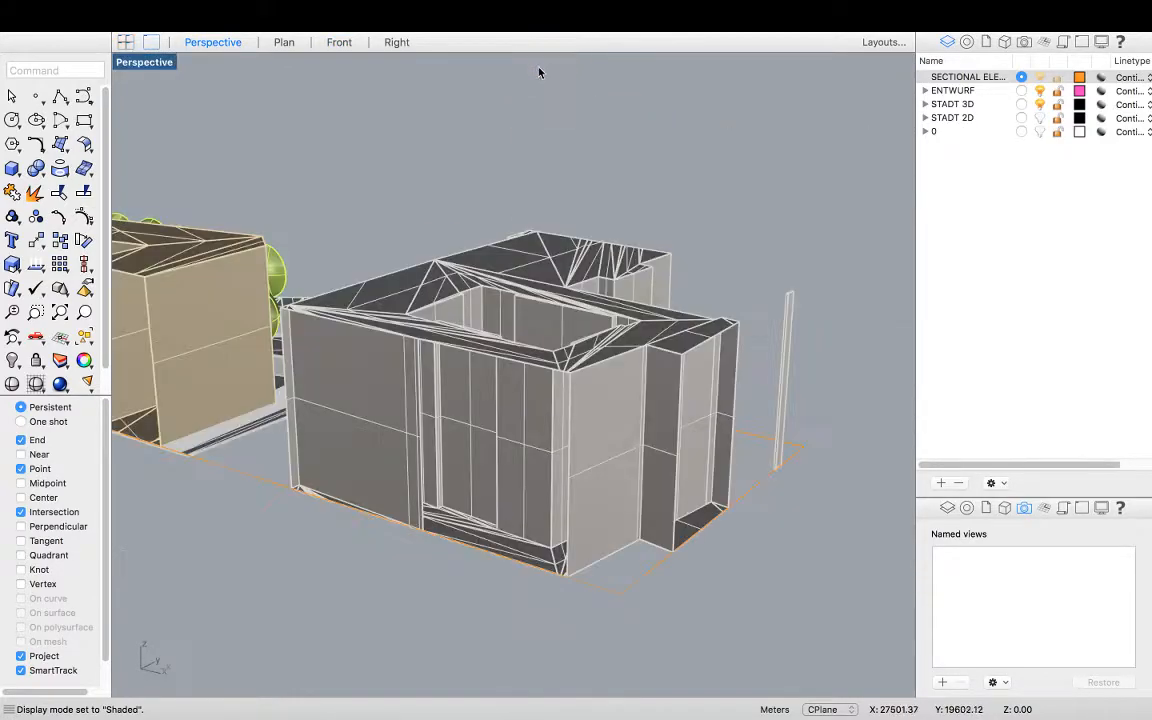
right_drag(553, 366, 572, 286)
scroll(572, 286, down, 6)
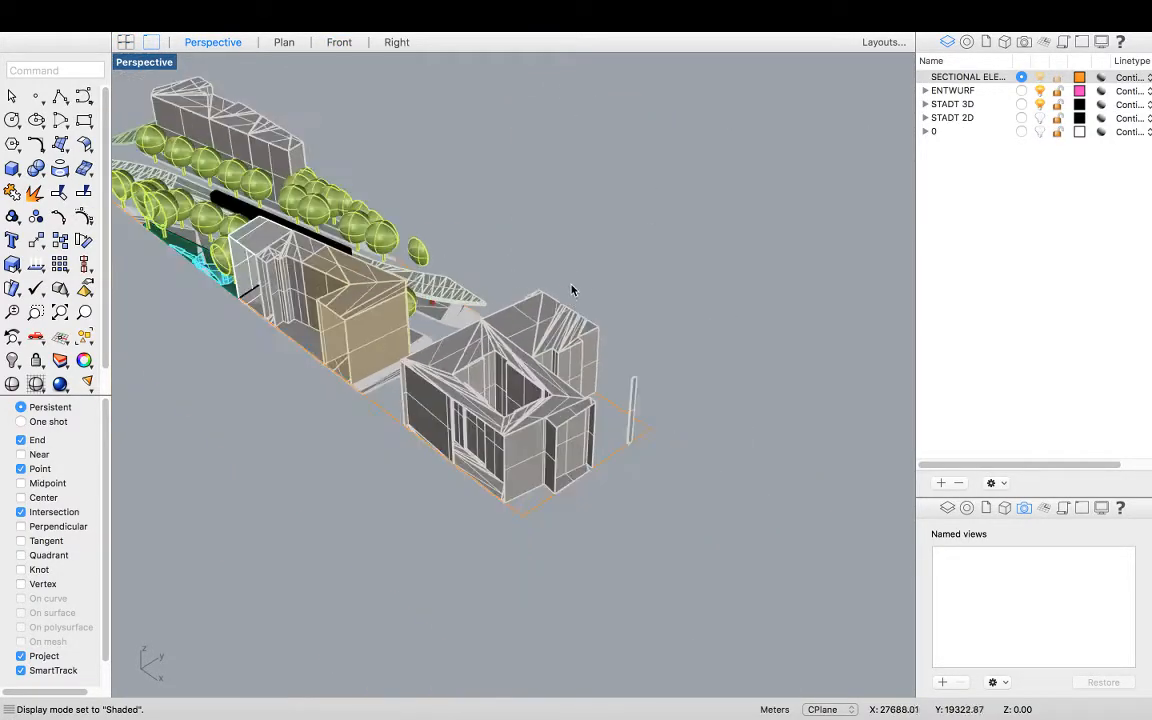
scroll(465, 510, up, 6)
right_drag(551, 453, 484, 352)
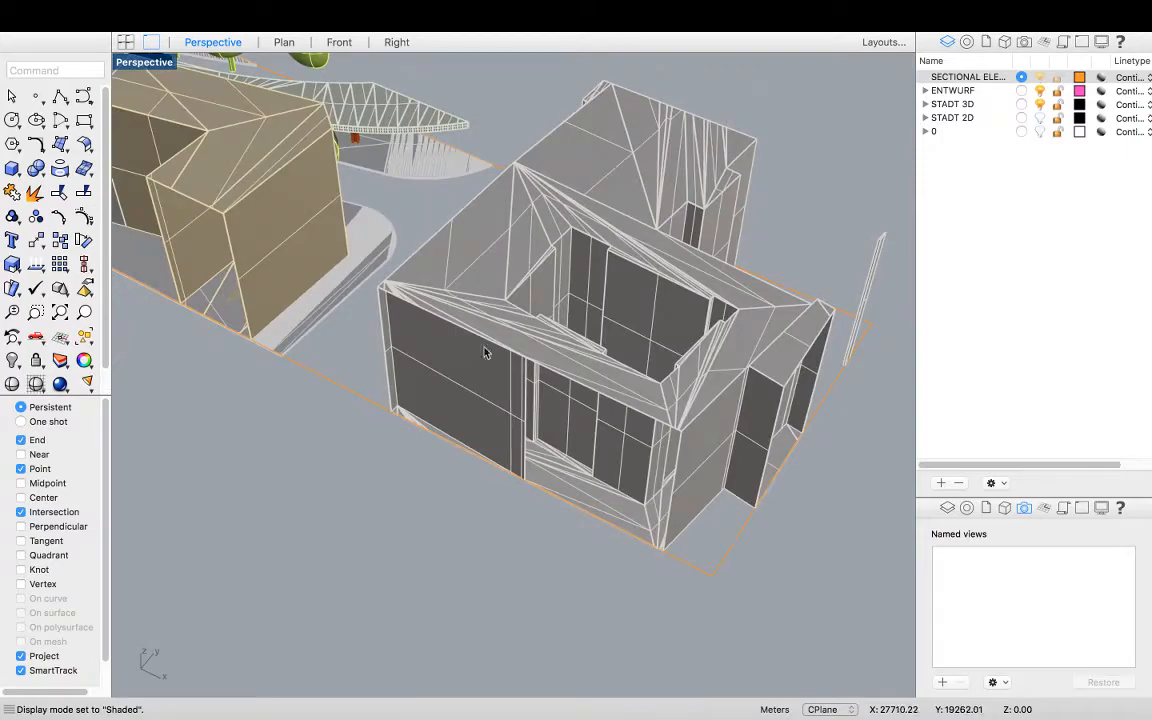
click(60, 96)
scroll(739, 516, down, 5)
scroll(681, 543, up, 5)
scroll(617, 478, up, 5)
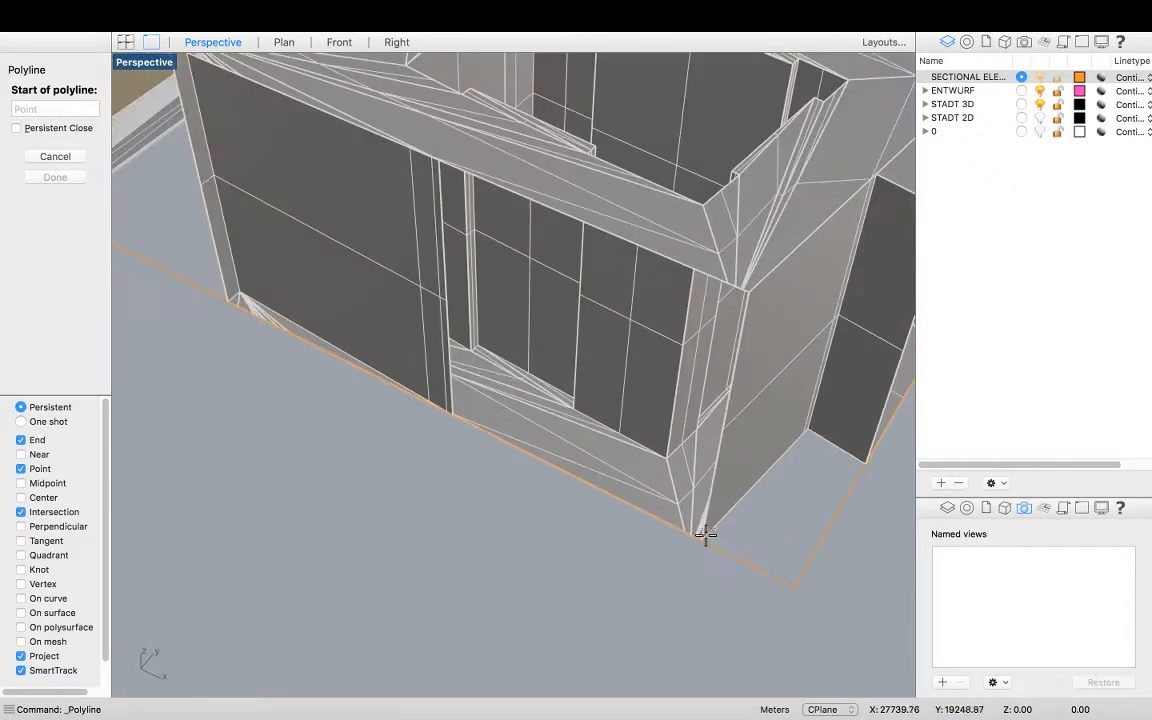
scroll(705, 572, down, 8)
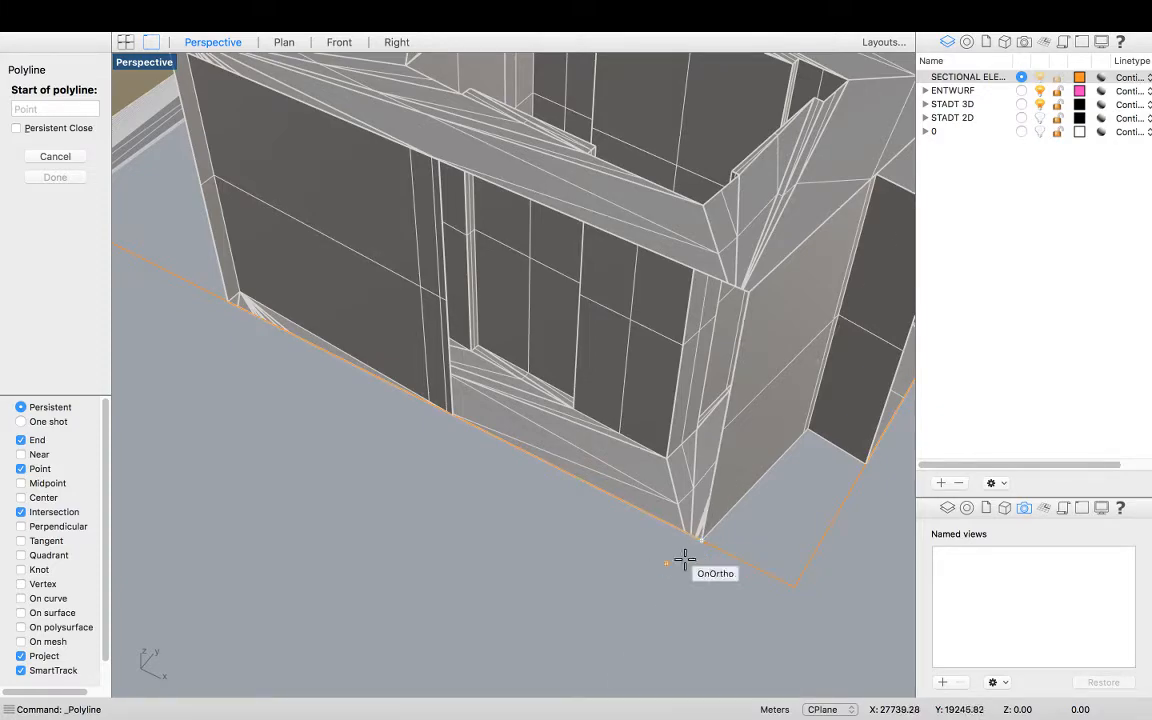
right_drag(615, 500, 611, 478)
scroll(607, 400, up, 6)
scroll(510, 400, down, 5)
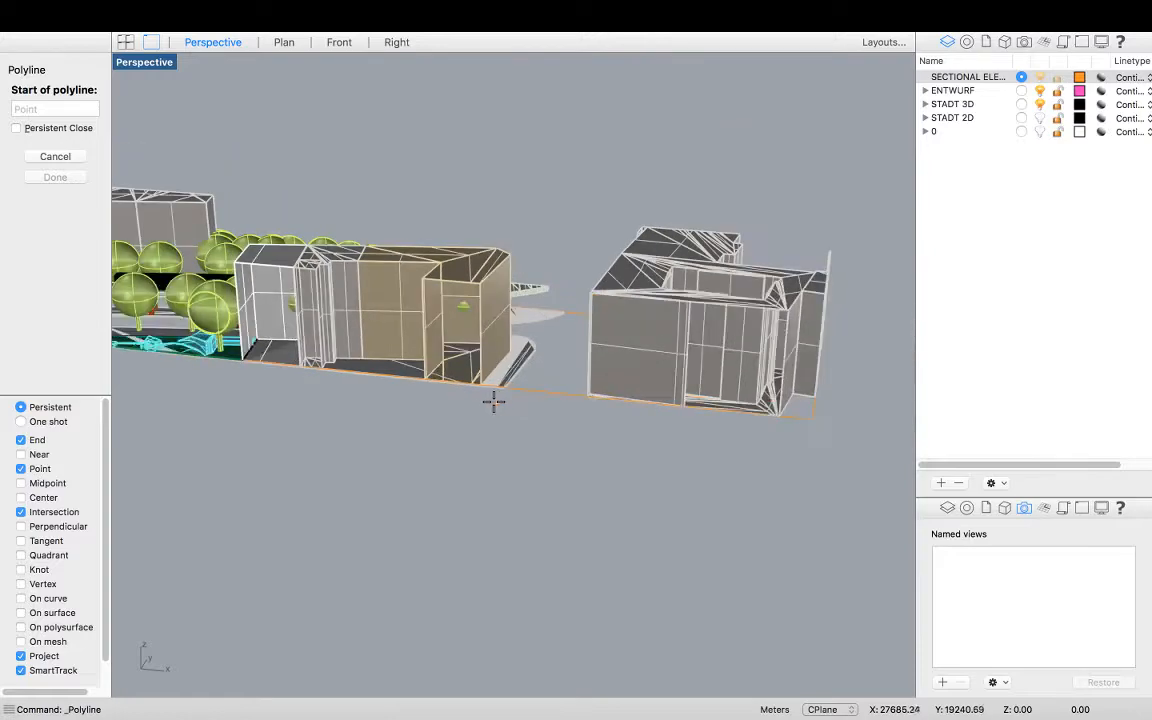
right_drag(625, 409, 684, 434)
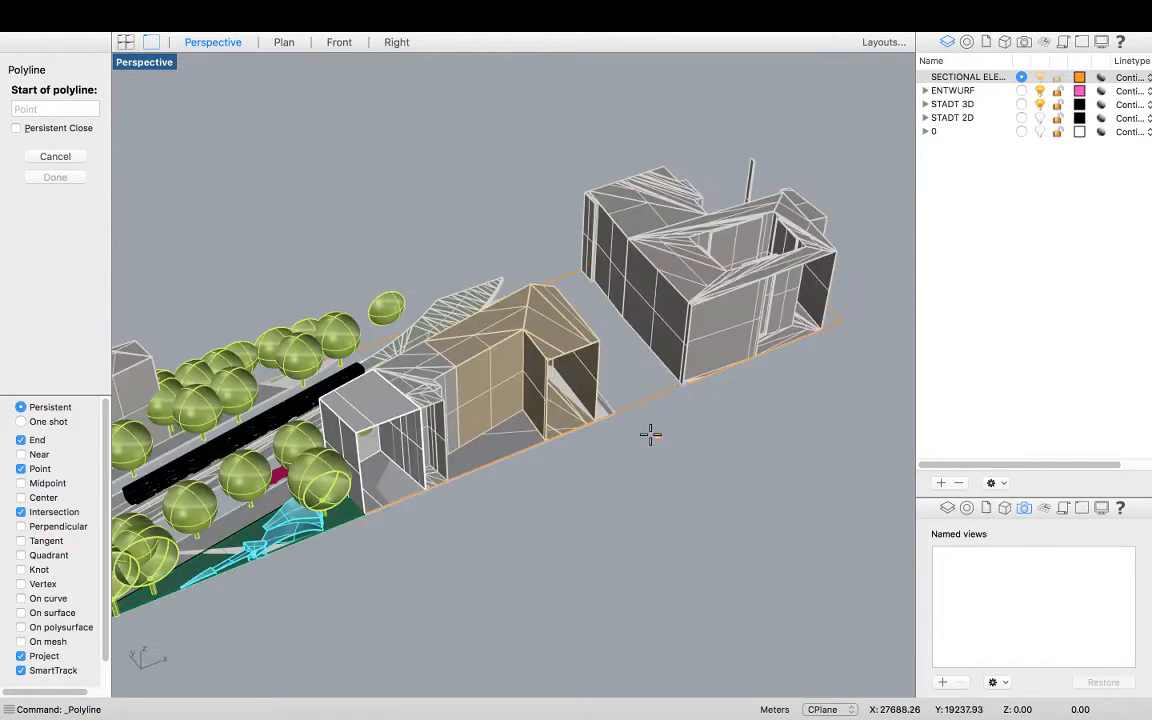
scroll(620, 411, up, 6)
scroll(612, 405, down, 4)
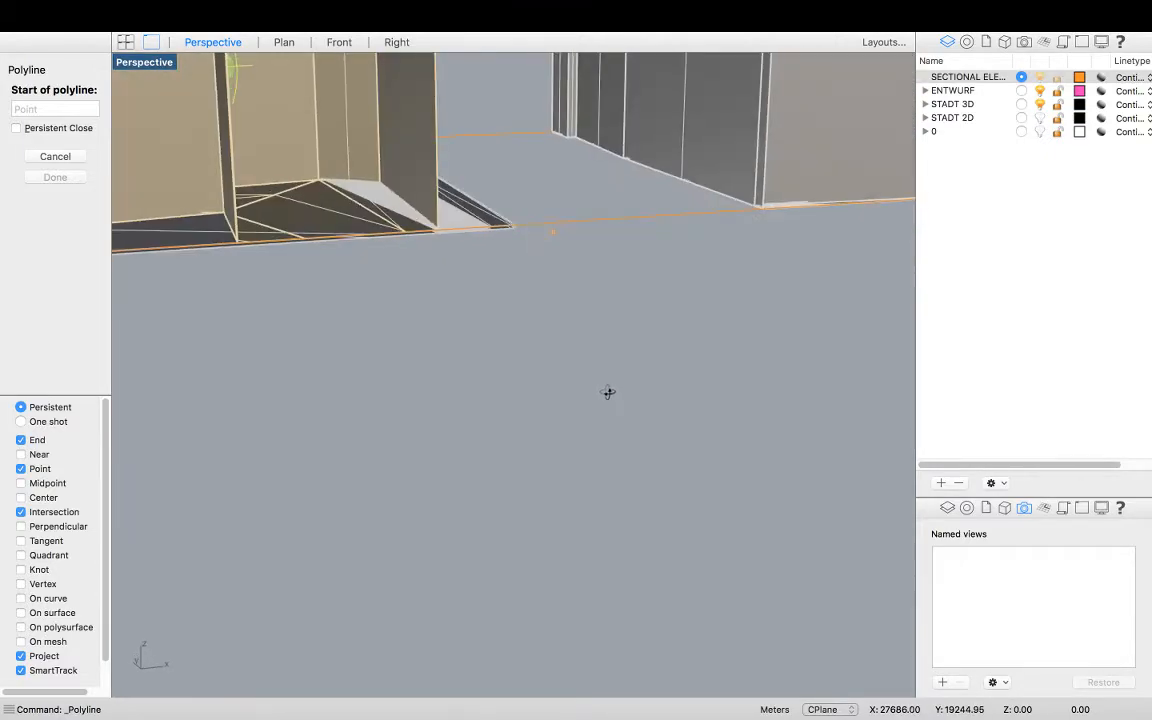
scroll(603, 395, up, 2)
scroll(510, 280, up, 4)
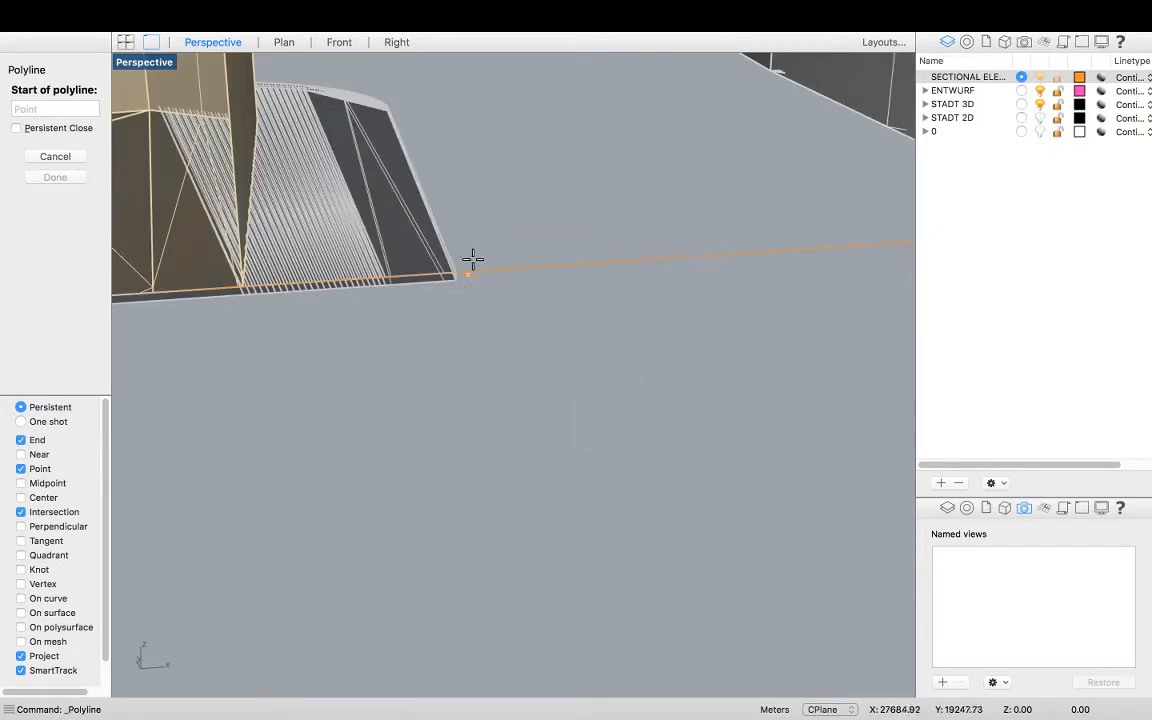
scroll(450, 305, down, 3)
scroll(470, 300, up, 3)
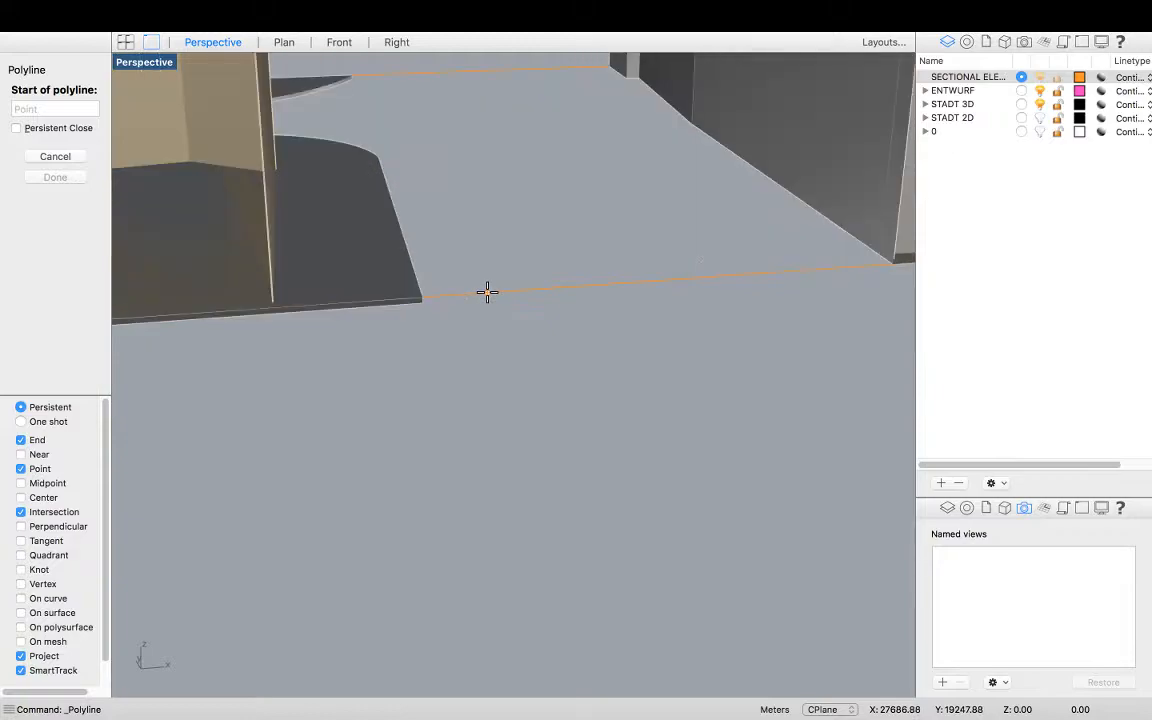
scroll(458, 316, down, 3)
key(Escape)
Select everything and ungroup it with the Ungroup command
key(super+a)
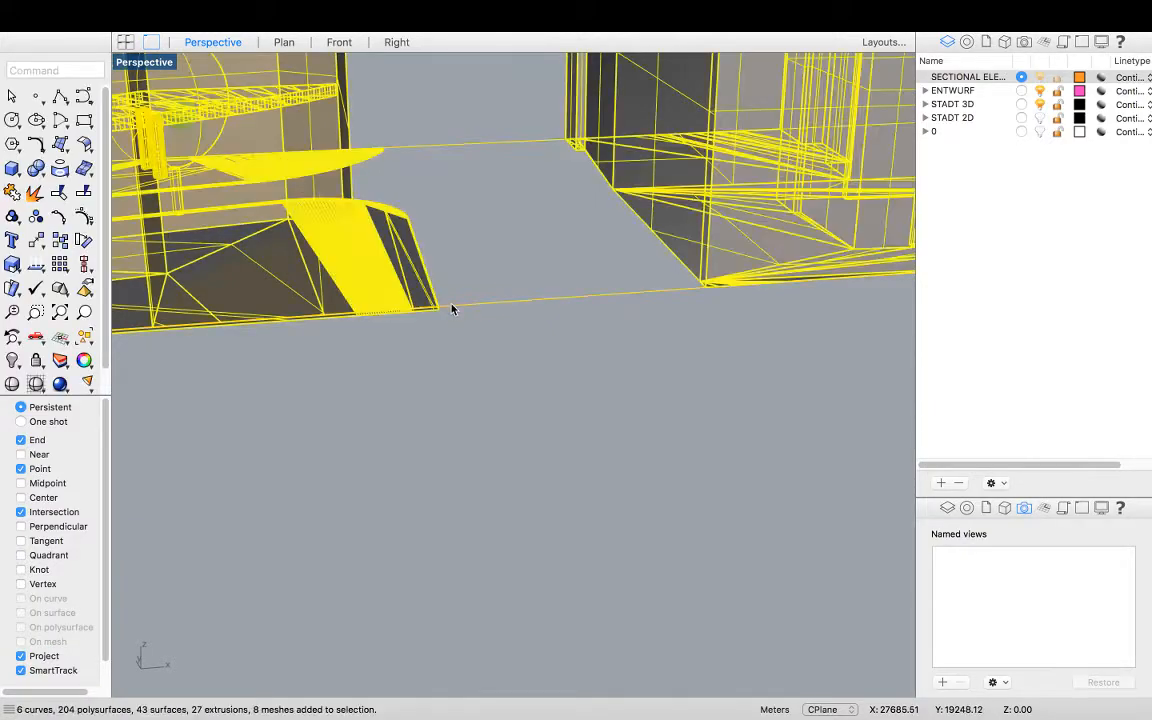
text(Ungroup)
key(Return)
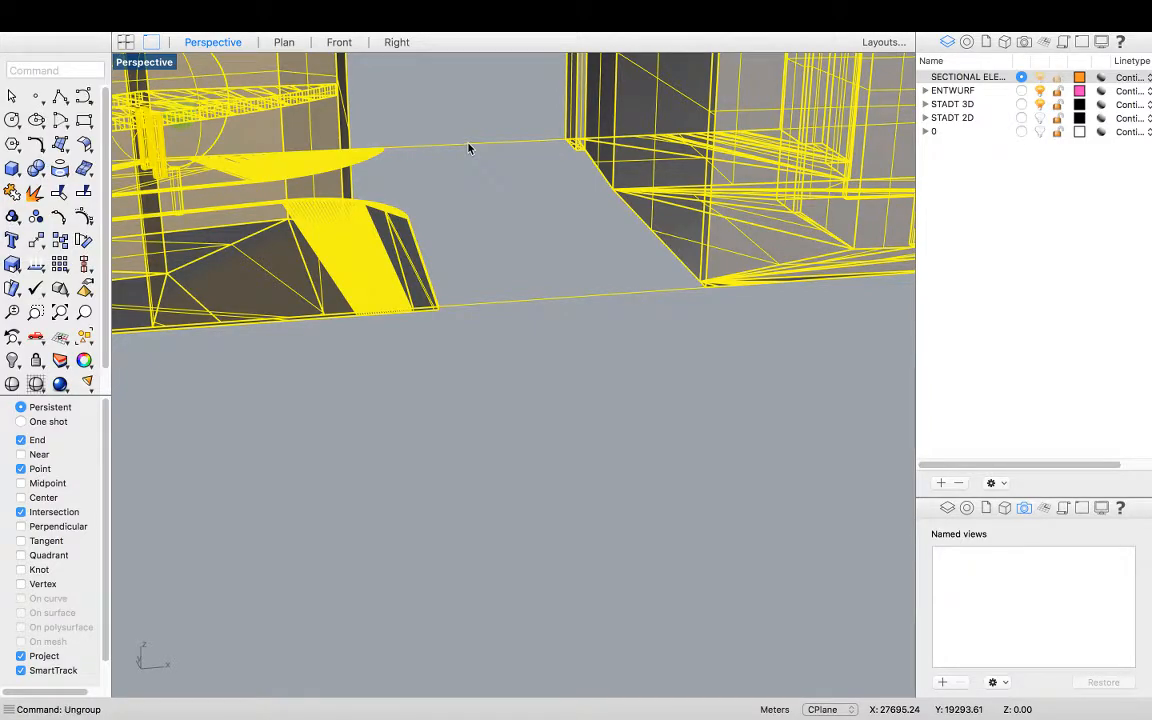
Select the curves along the section rectangle's southern edge and paste the copied curves into the model
click(477, 196)
click(451, 151)
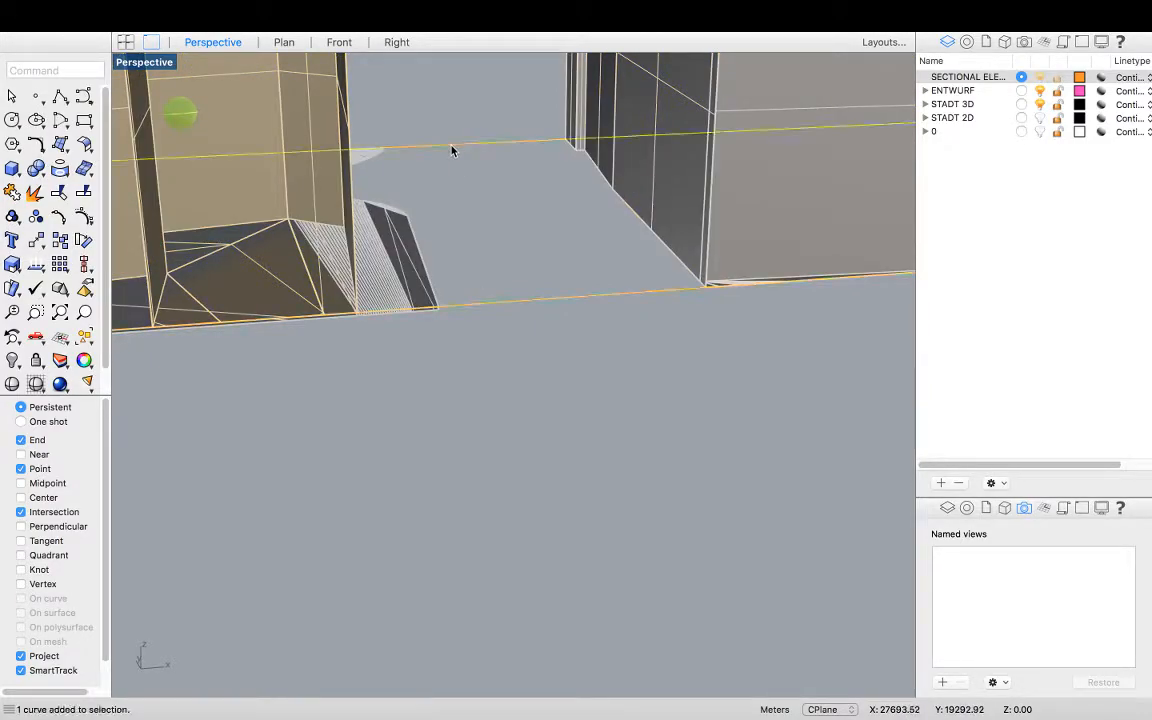
scroll(453, 309, up, 3)
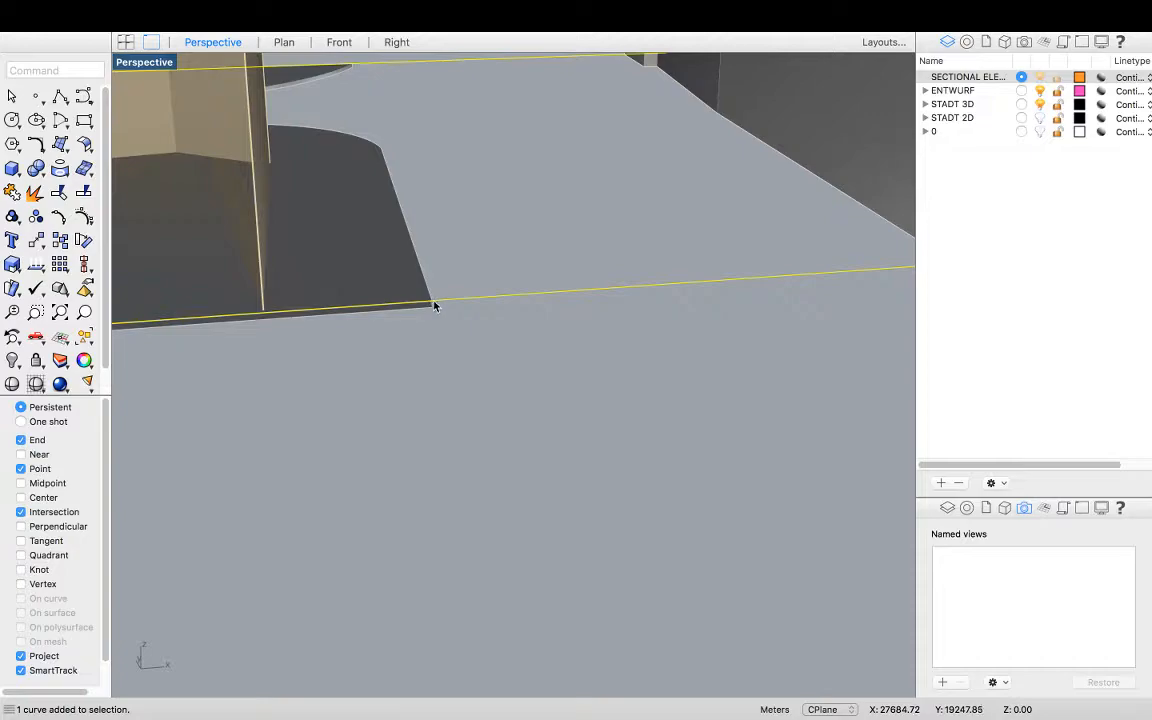
right_drag(467, 271, 474, 298)
key(super+v)
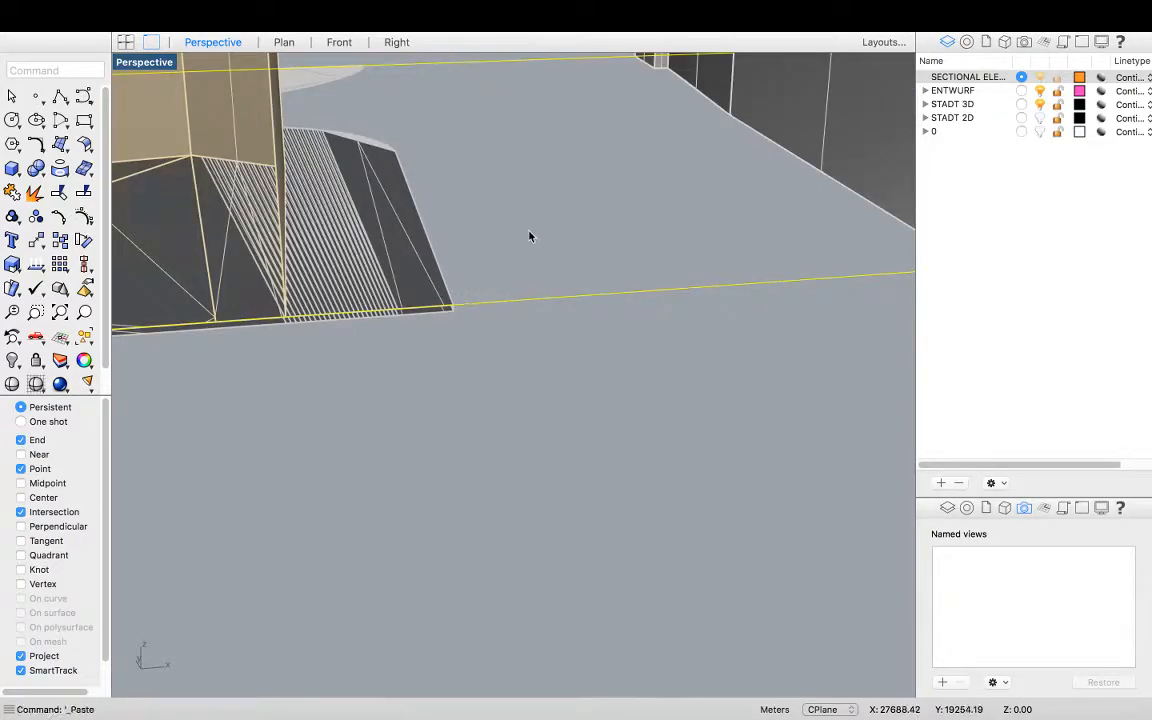
Pick one of the overlapping curves on the southern edge from the selection choices
click(521, 300)
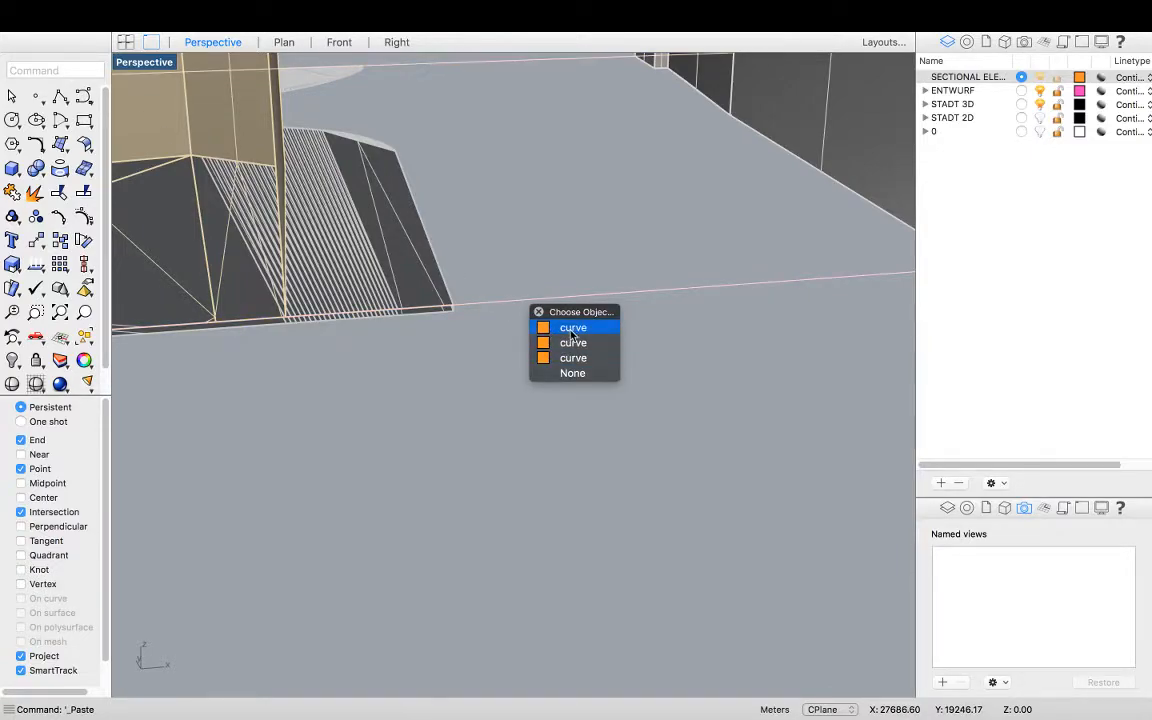
click(572, 372)
scroll(448, 336, down, 3)
click(488, 314)
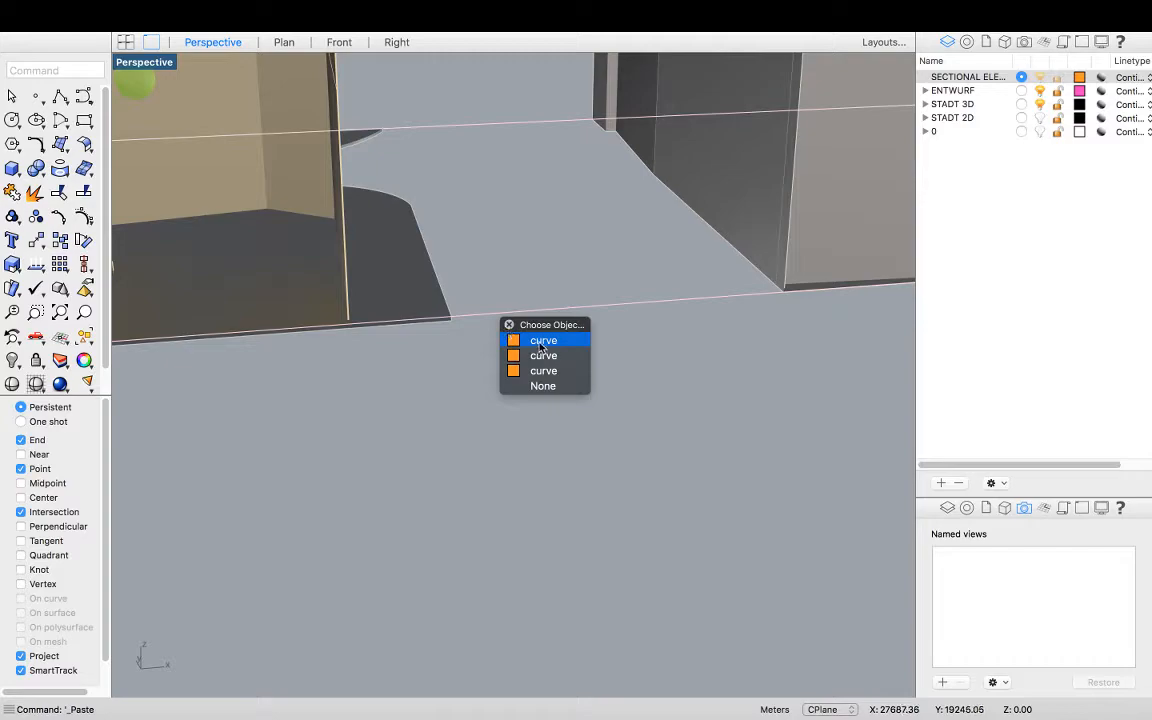
click(541, 343)
Move the selected curve vertically from its endpoint down to the building's base corner, with Project snapping turned off
scroll(455, 320, up, 3)
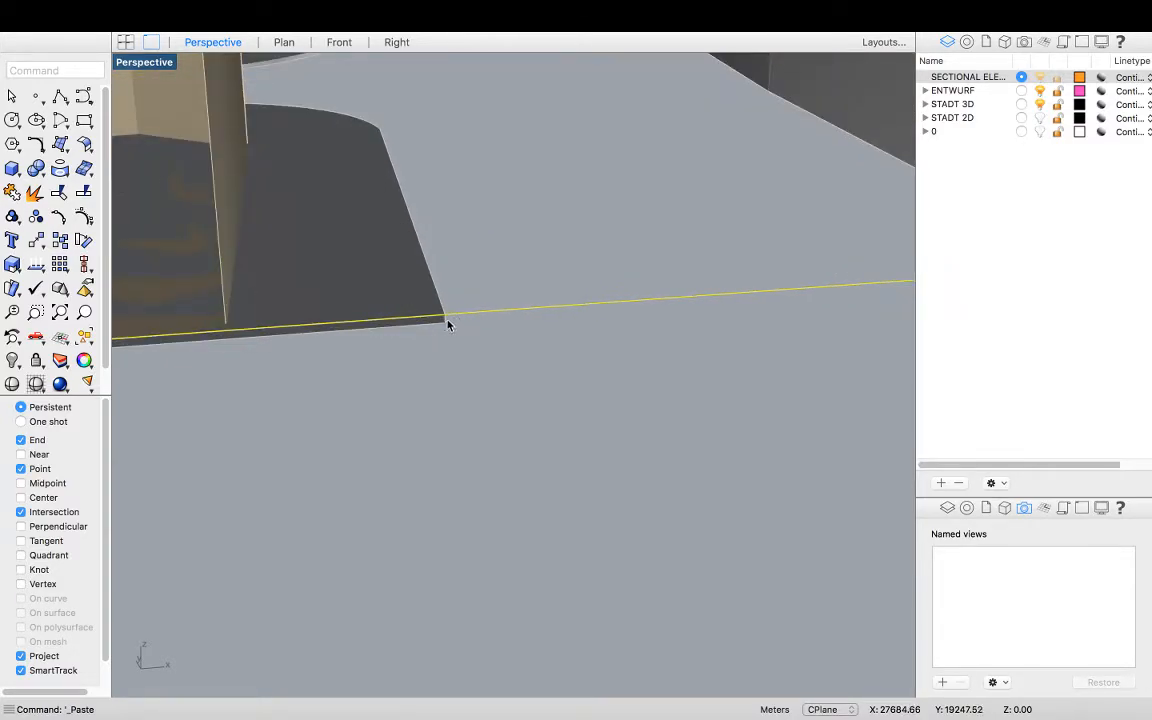
scroll(446, 325, up, 3)
scroll(449, 325, down, 7)
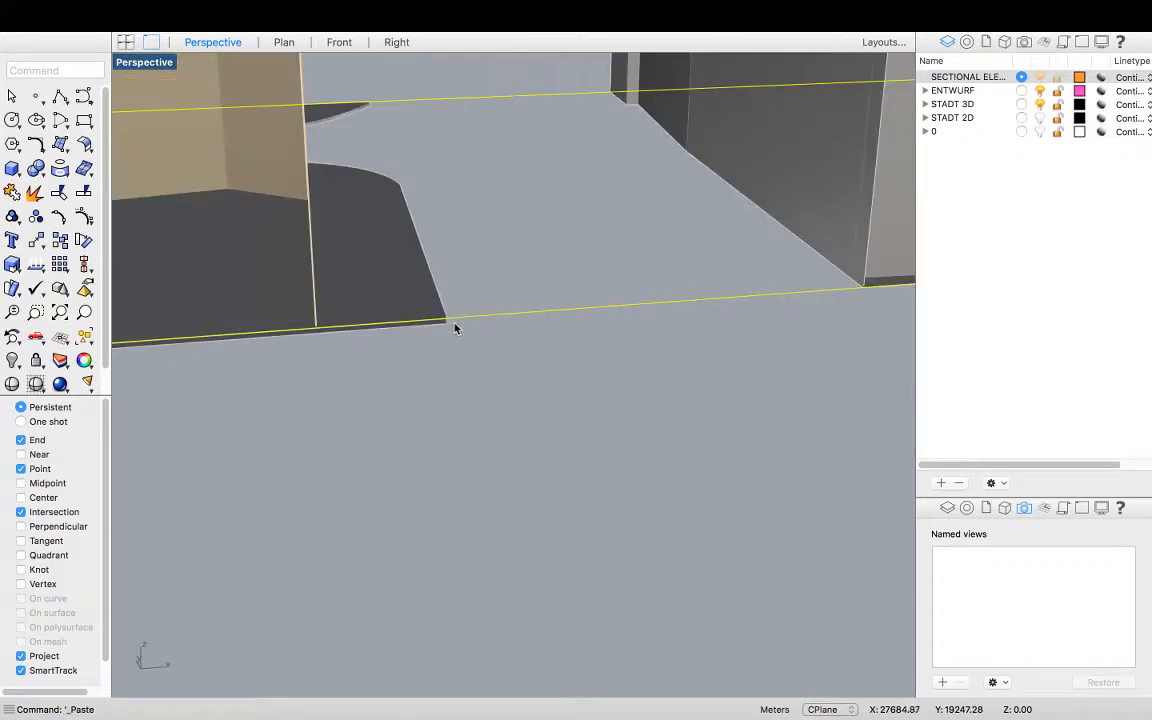
scroll(460, 325, up, 5)
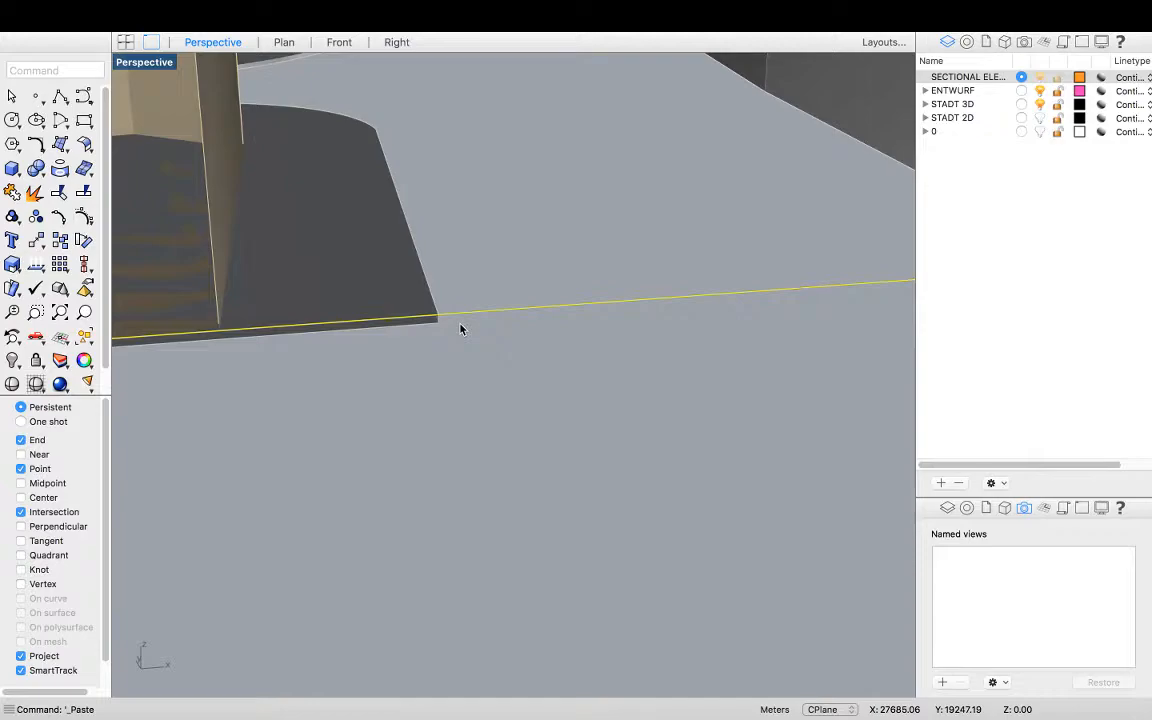
text(Move)
key(Return)
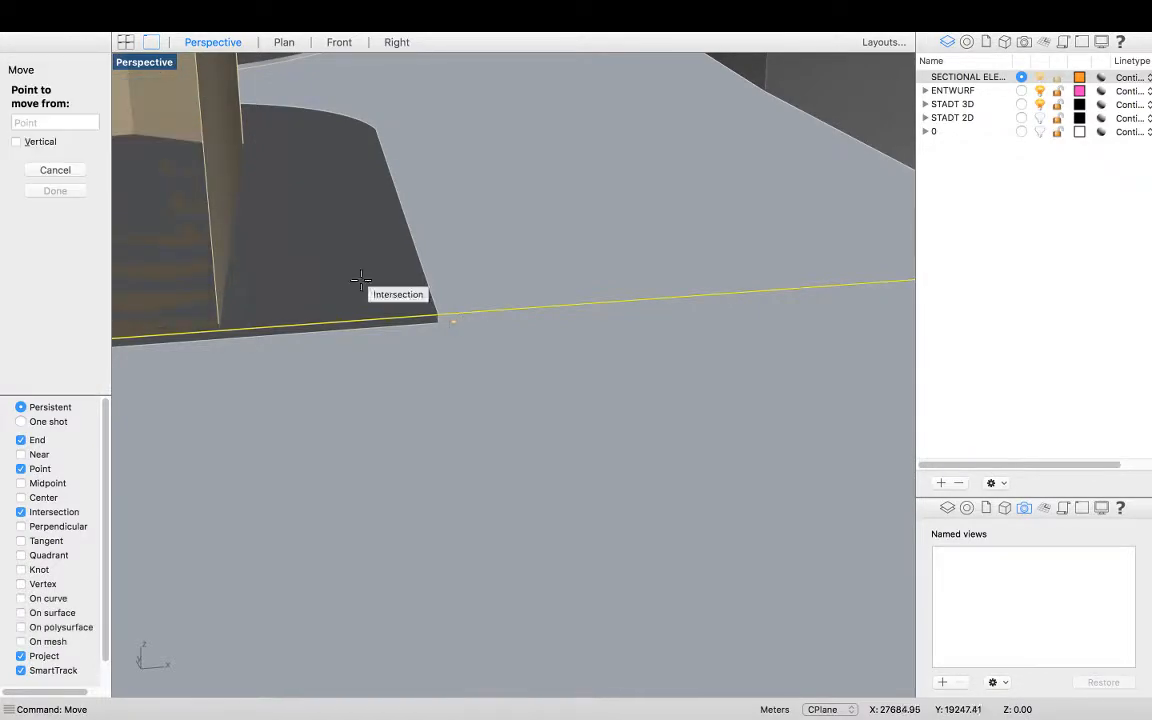
click(438, 314)
scroll(440, 326, up, 5)
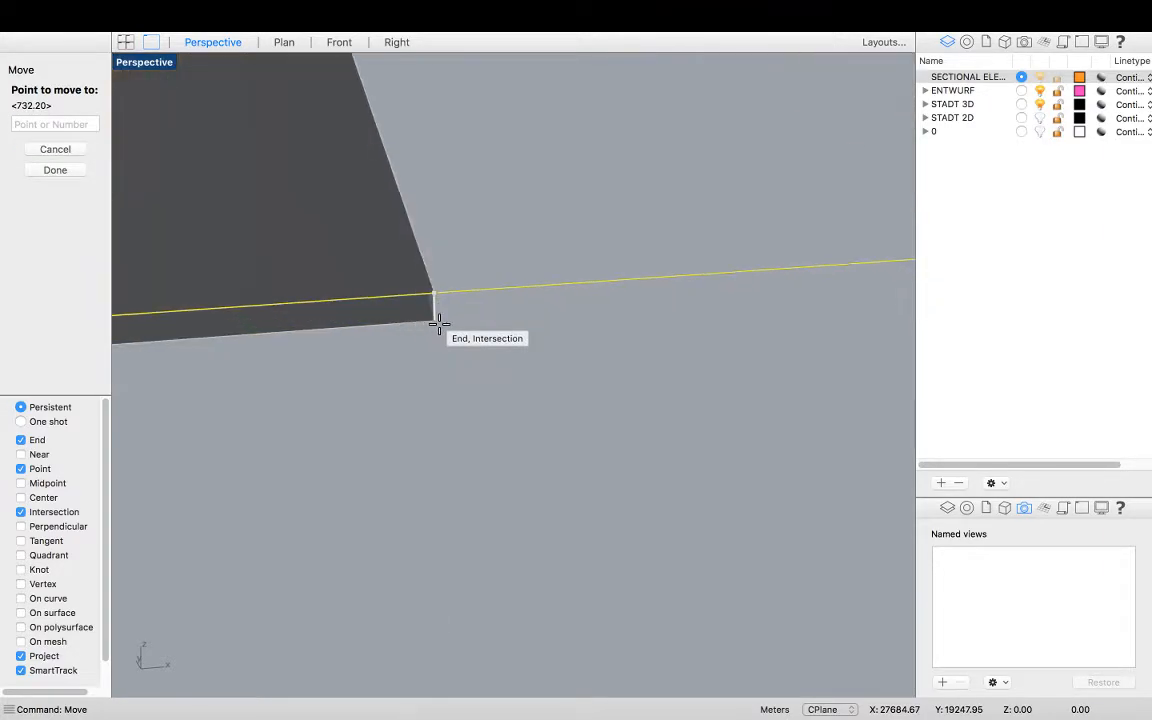
scroll(434, 322, up, 5)
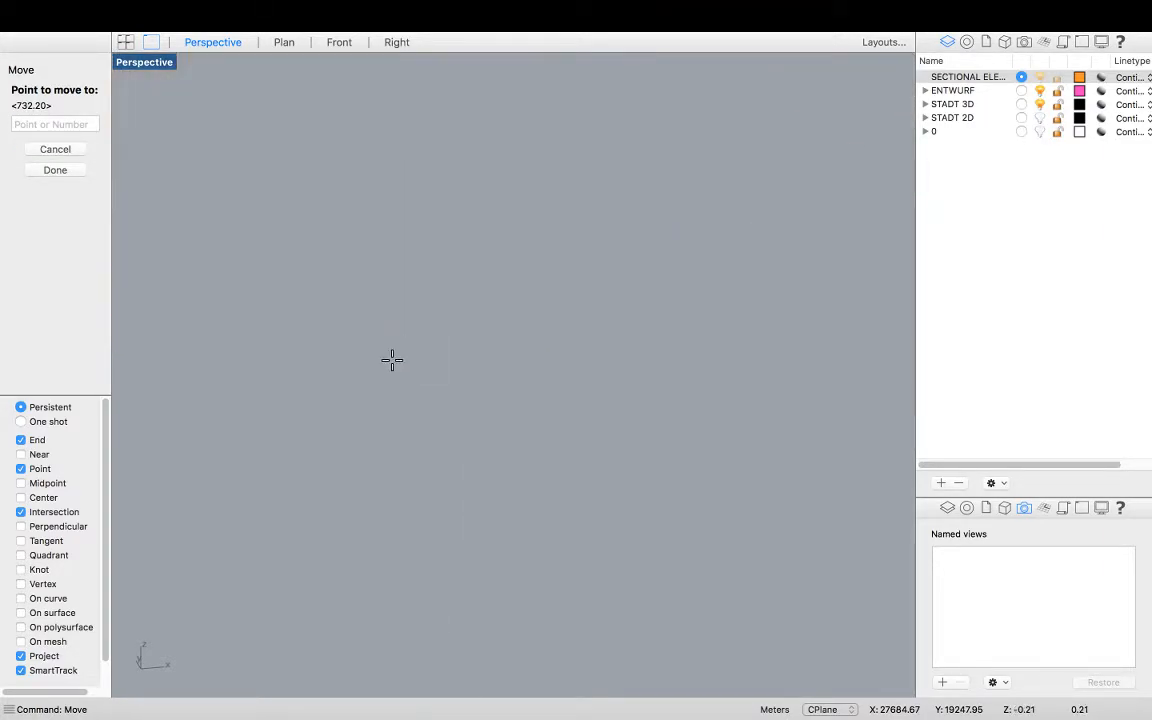
scroll(396, 300, down, 5)
click(21, 657)
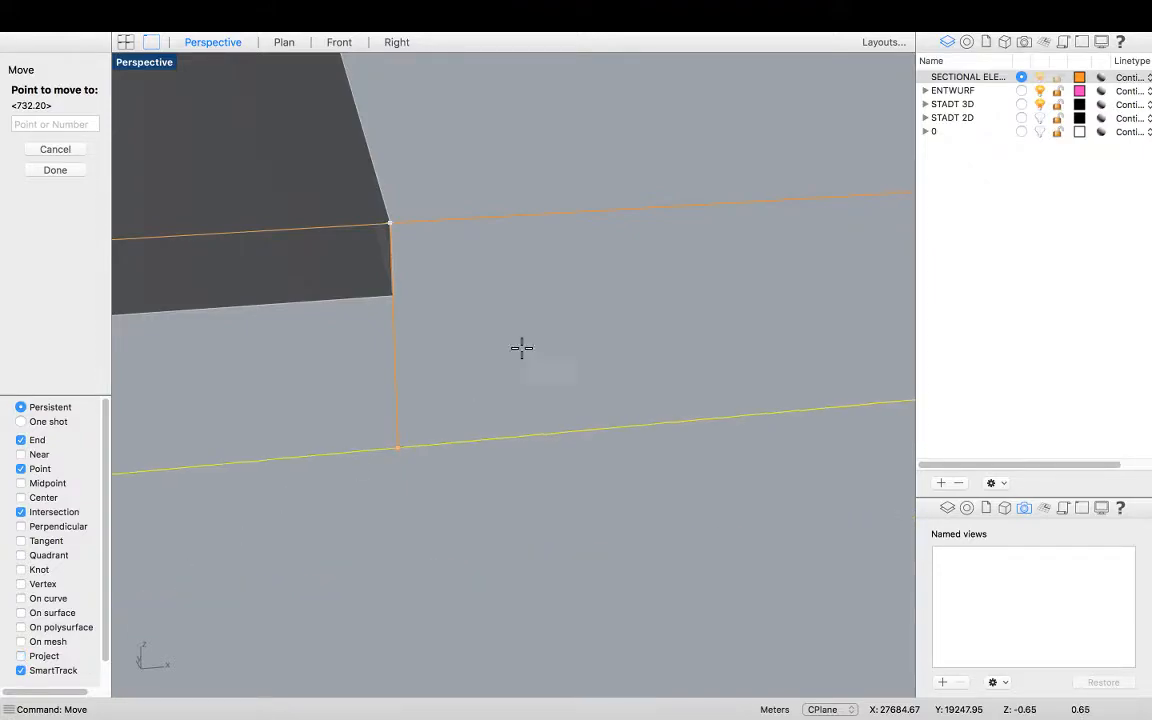
click(393, 297)
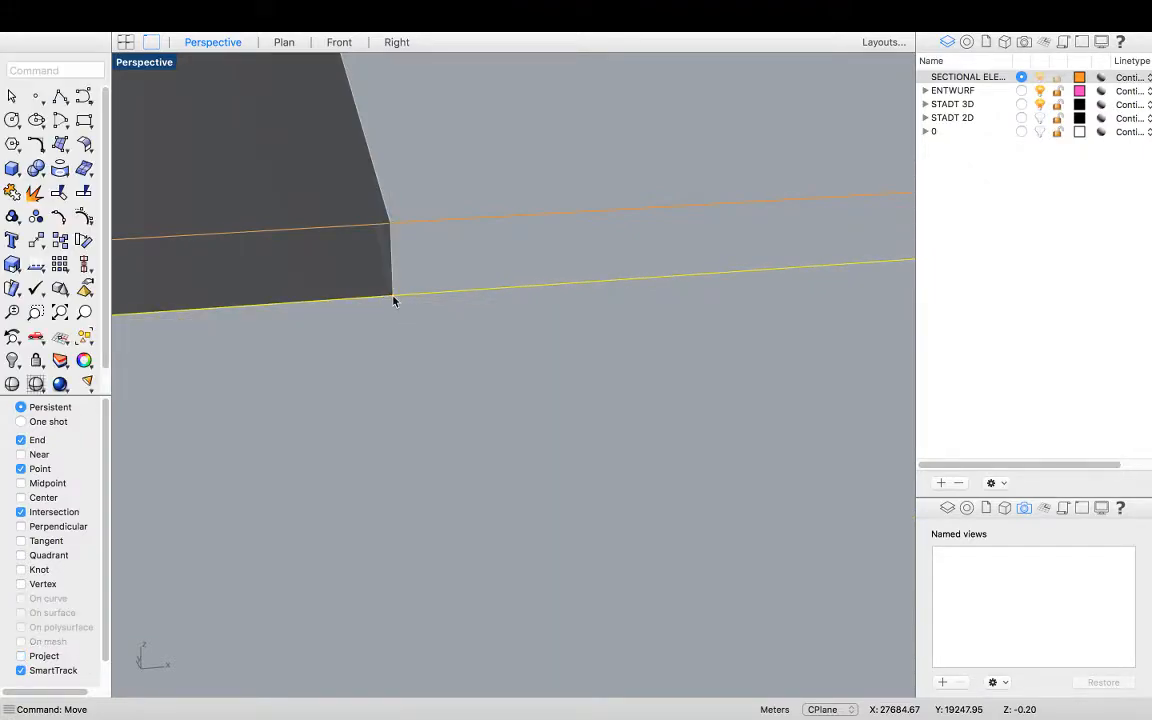
Create a planar surface from the selected curves with the PlanarSrf command
scroll(378, 406, down, 5)
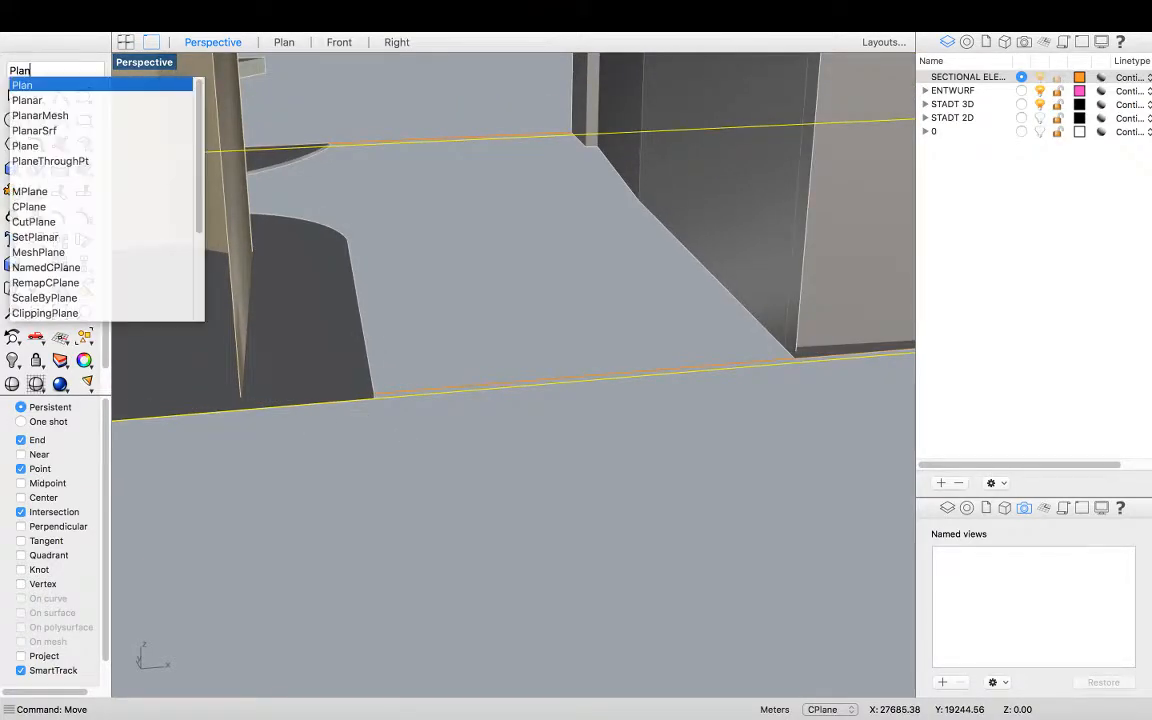
key(Down)
key(Down)
key(Down)
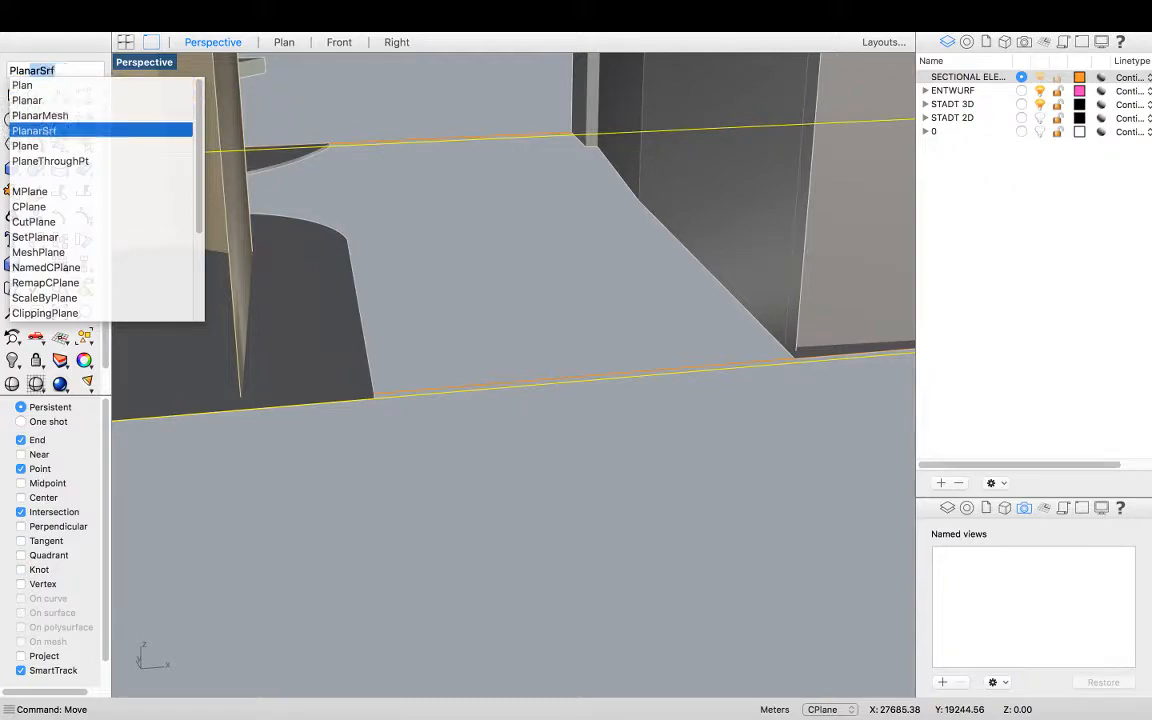
key(Return)
Start a polyline at the eastern building's base corner and trace up its vertical edge
scroll(406, 430, down, 10)
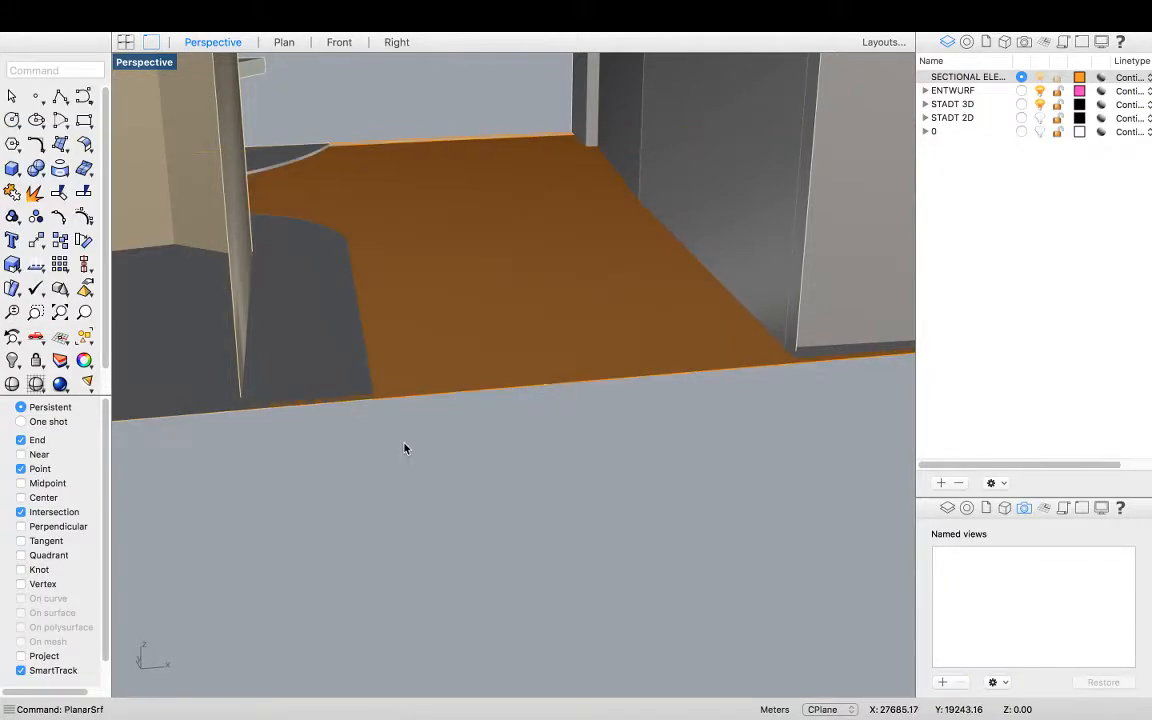
scroll(445, 428, down, 4)
right_drag(446, 426, 459, 453)
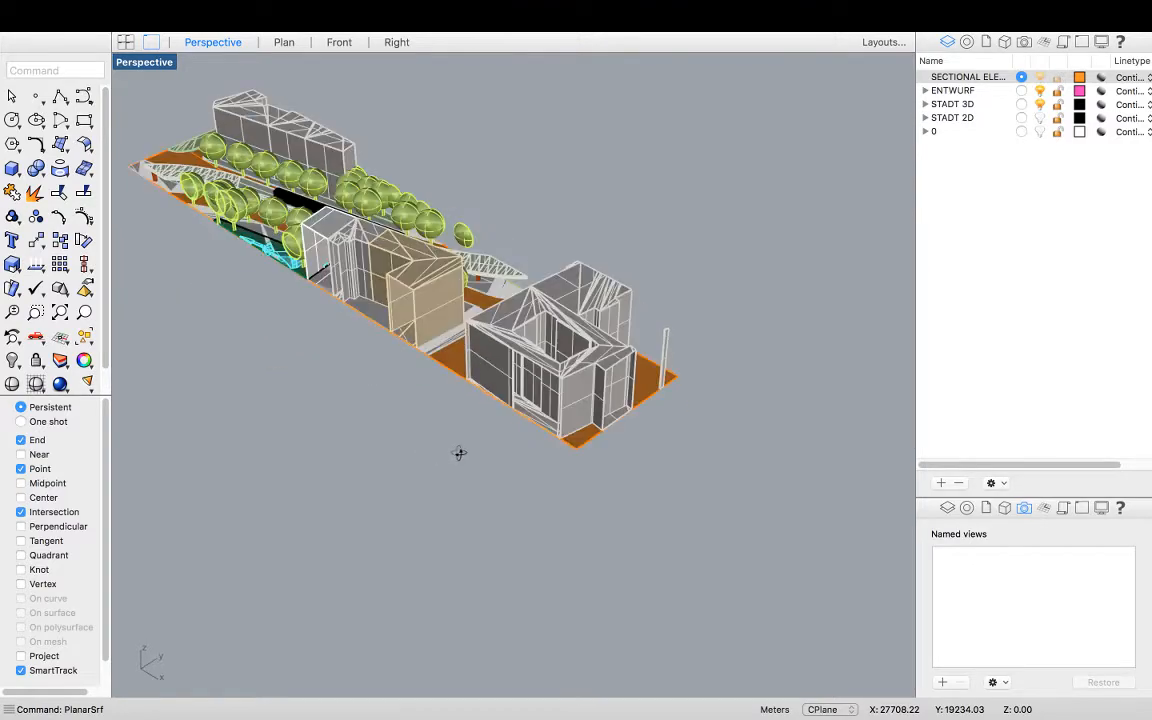
scroll(459, 453, up, 6)
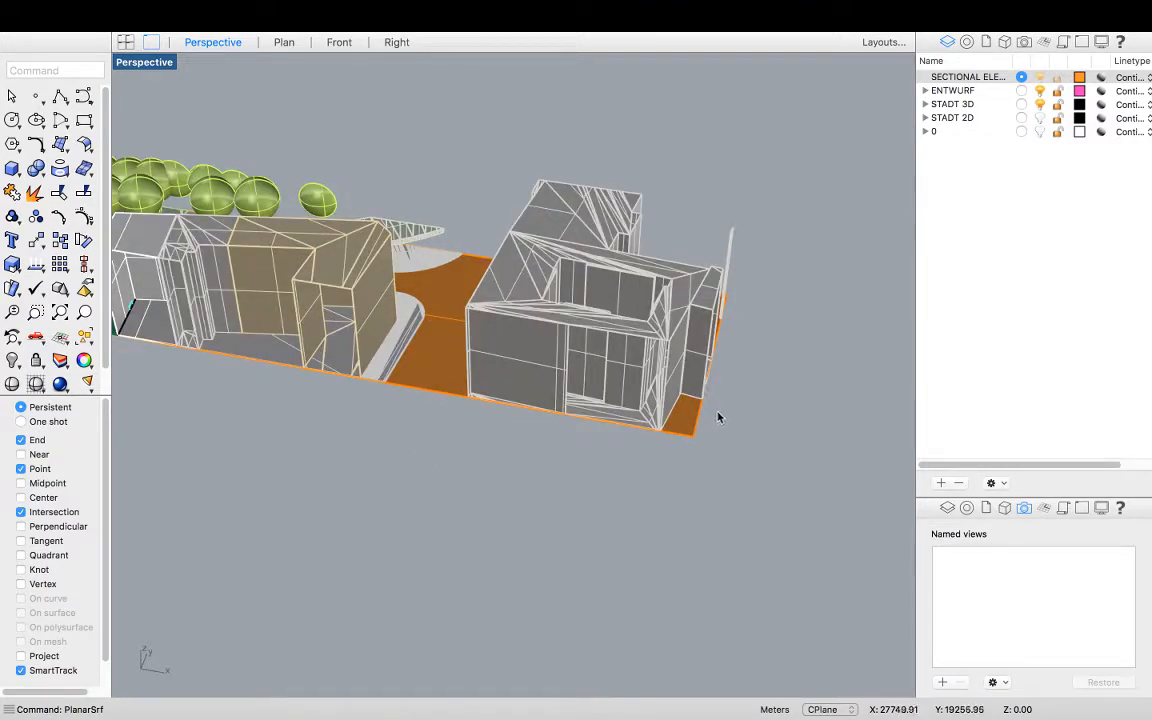
scroll(735, 425, up, 5)
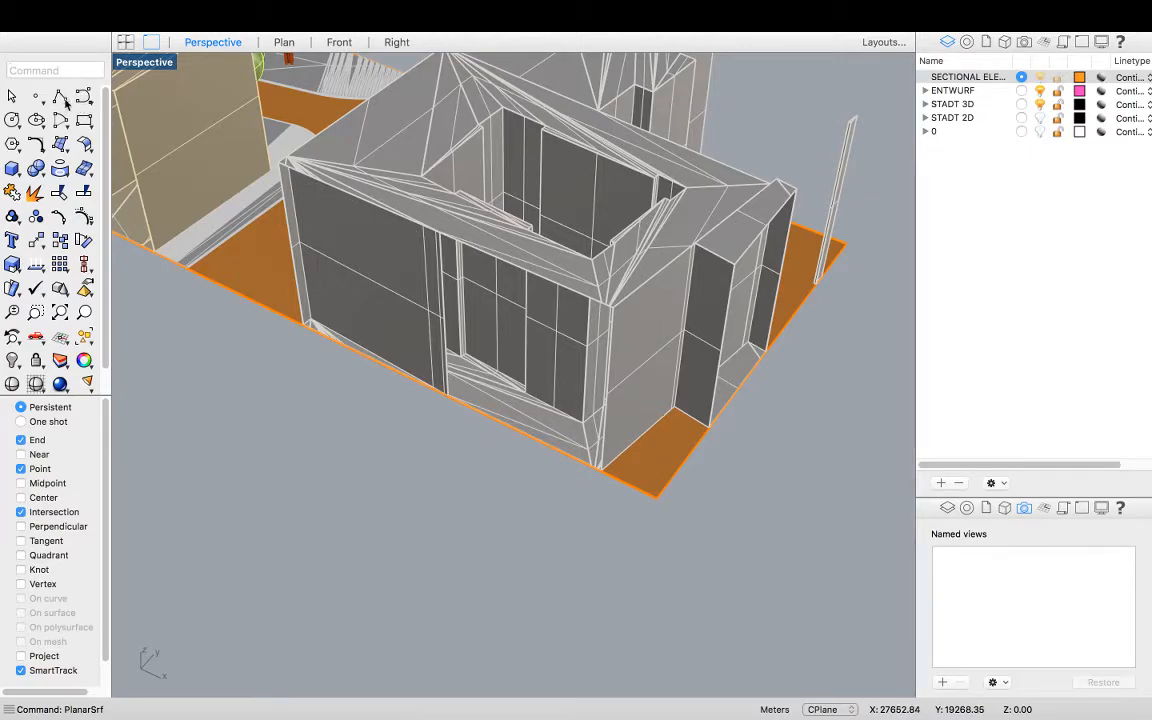
click(60, 97)
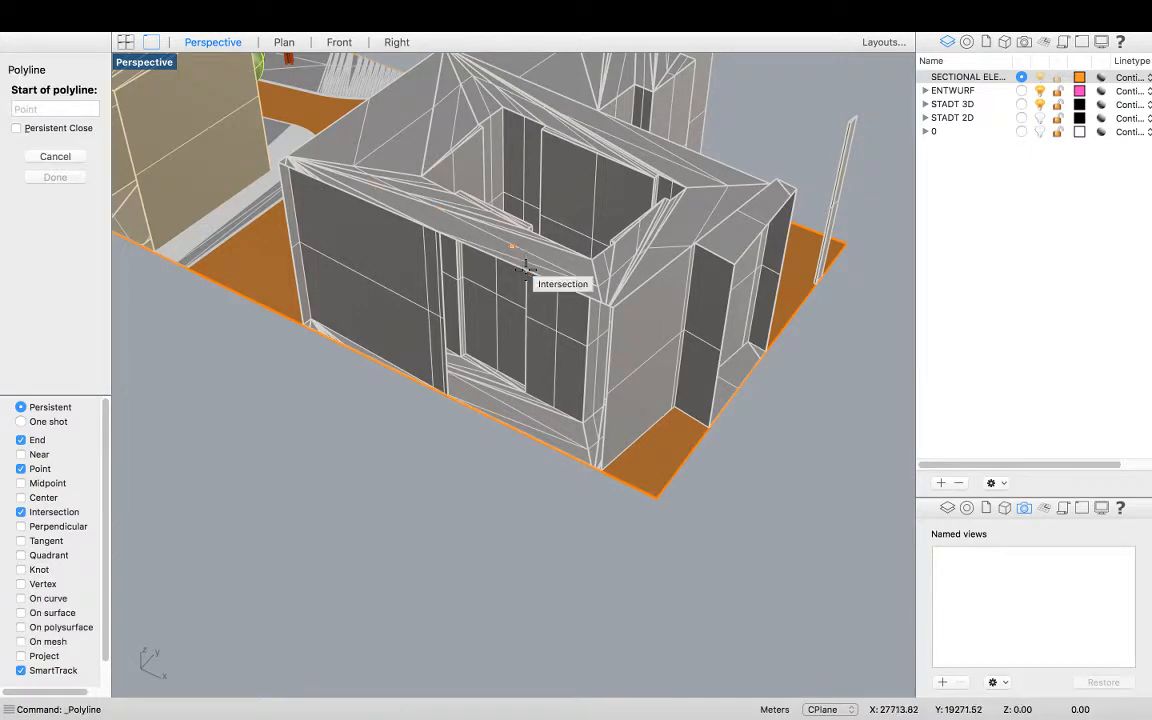
scroll(674, 549, up, 5)
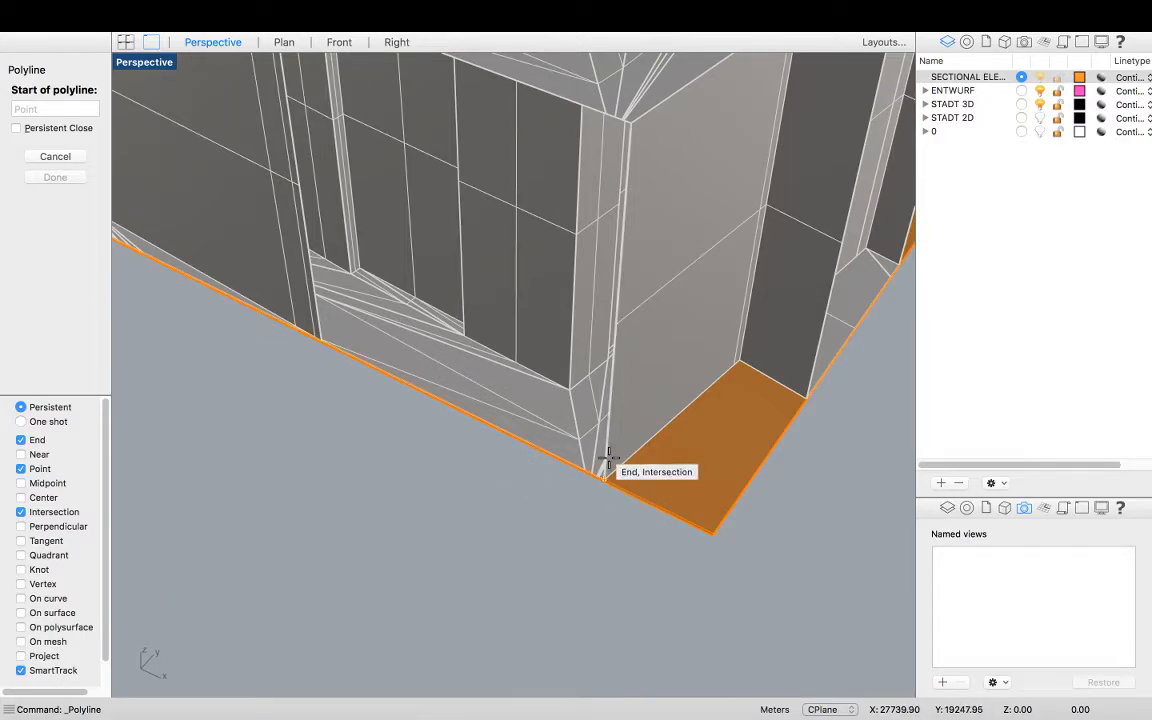
scroll(607, 476, down, 3)
scroll(727, 338, up, 5)
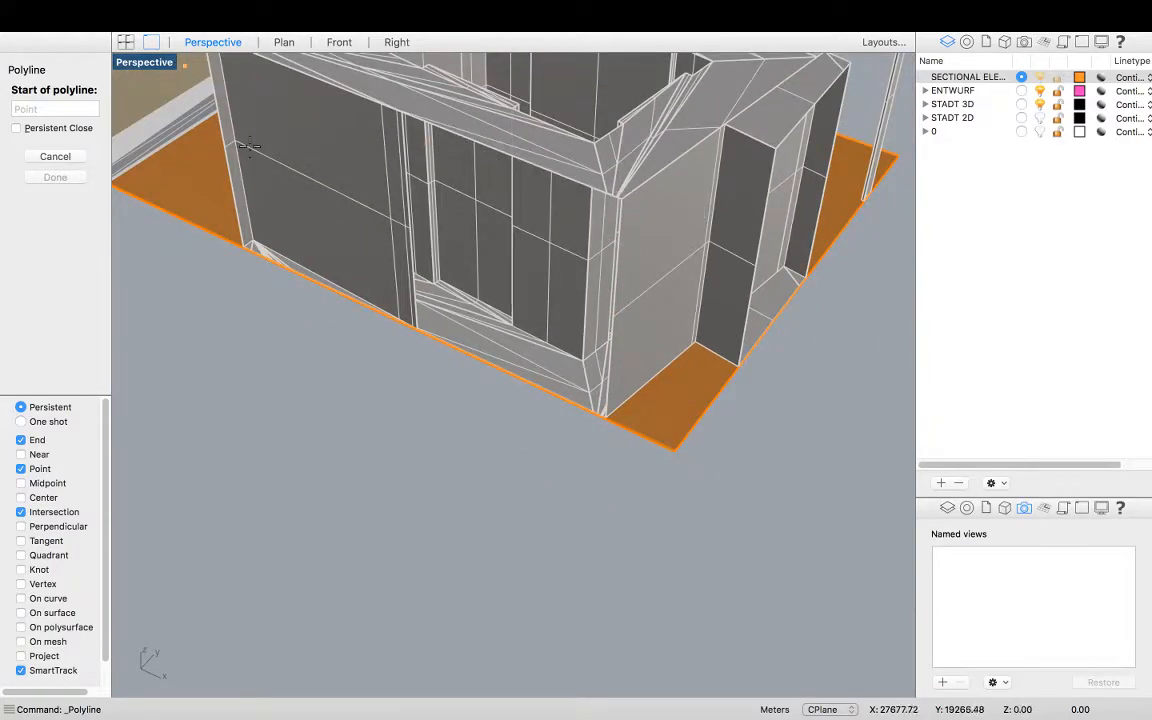
scroll(490, 500, up, 5)
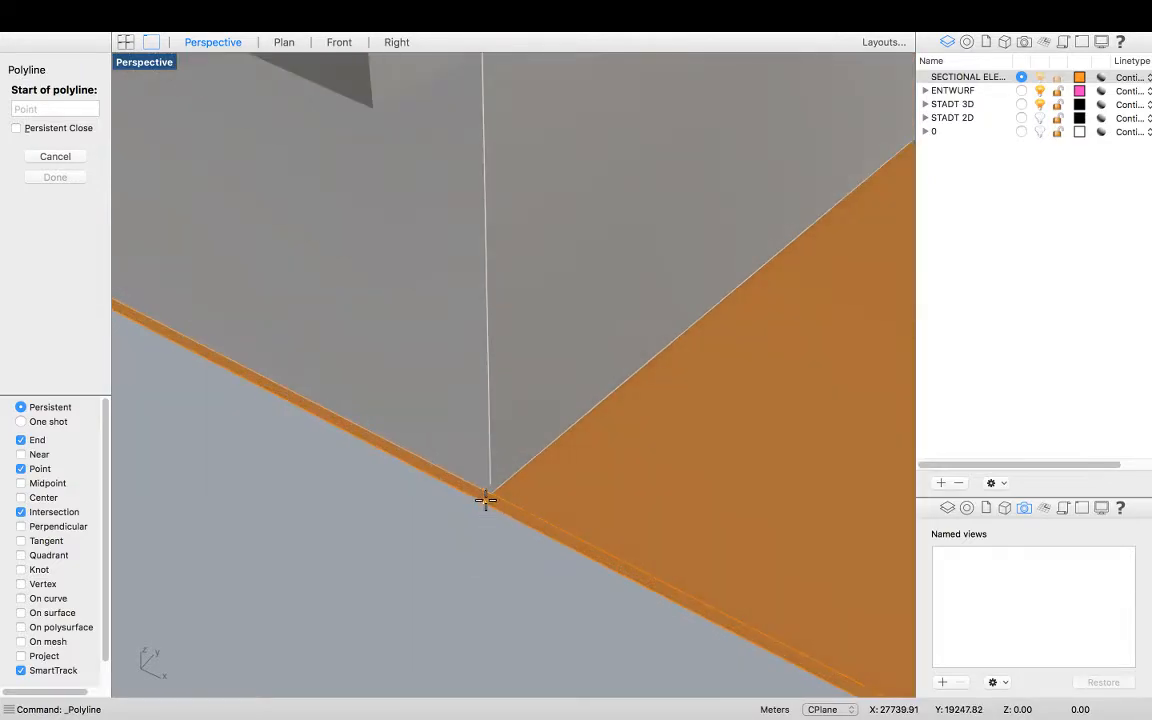
click(491, 490)
scroll(472, 525, down, 6)
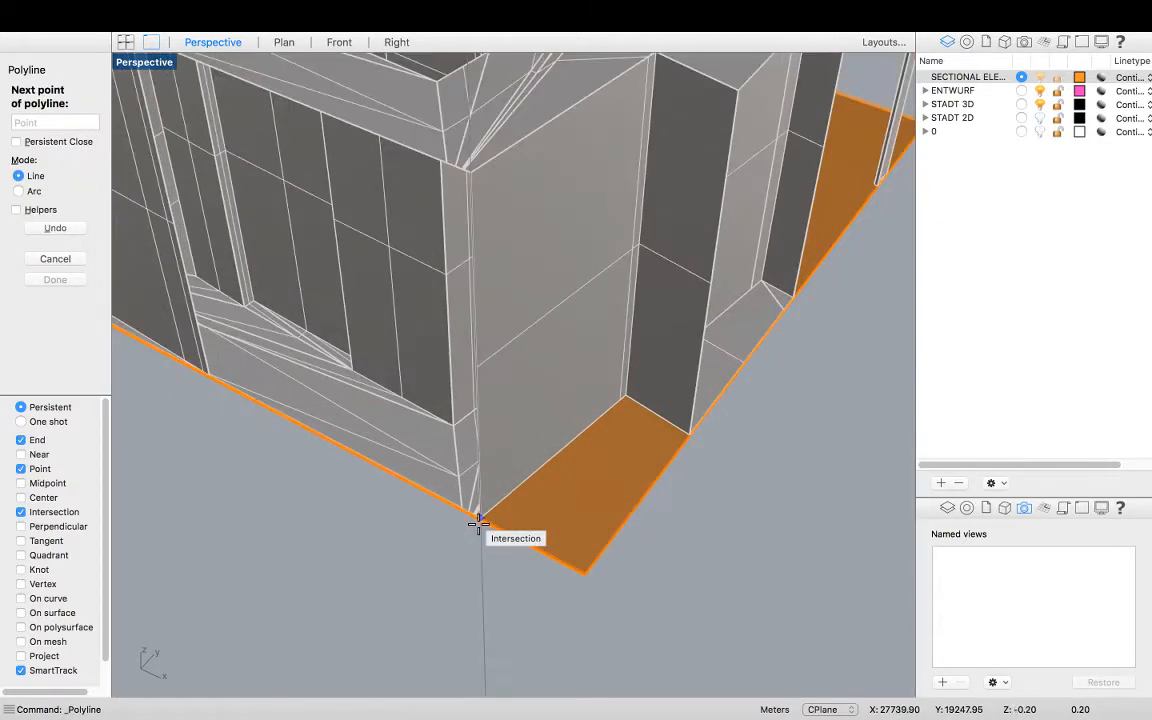
scroll(457, 344, up, 5)
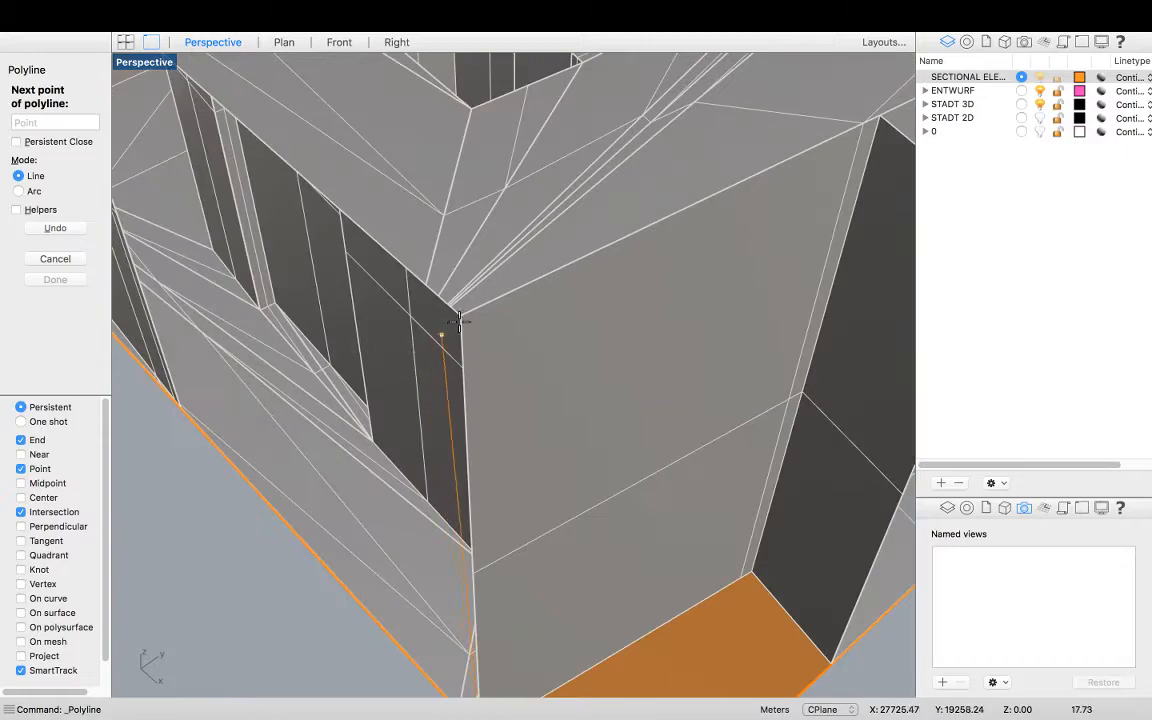
click(468, 329)
Continue the polyline along the eastern building's roof edge to its western top corner
scroll(652, 365, down, 2)
scroll(652, 365, down, 3)
right_drag(455, 316, 614, 265)
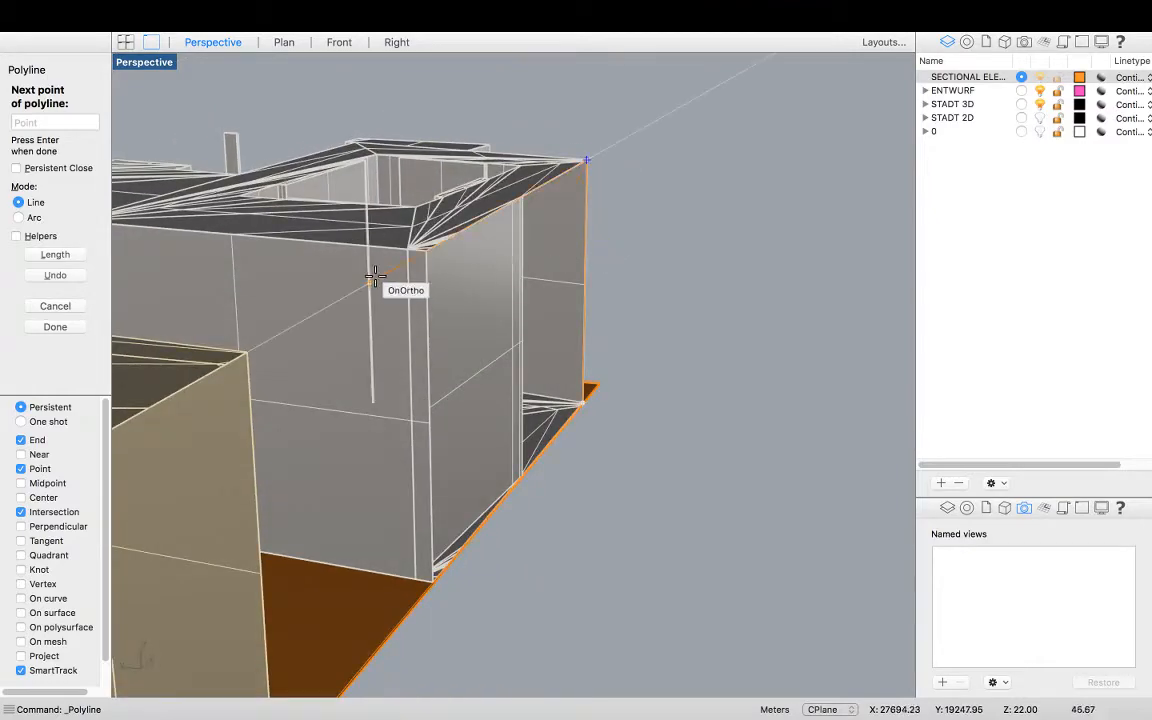
click(427, 251)
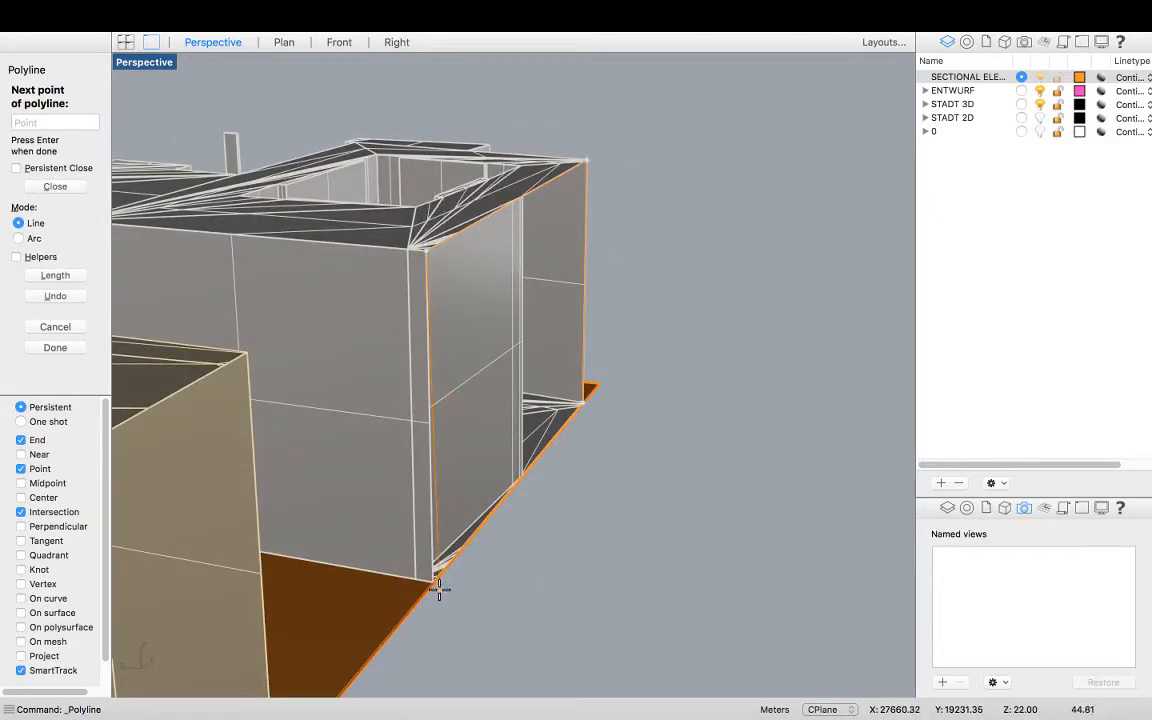
Extend the polyline down to the ground and along the base line to the next building's base corner
scroll(438, 590, up, 3)
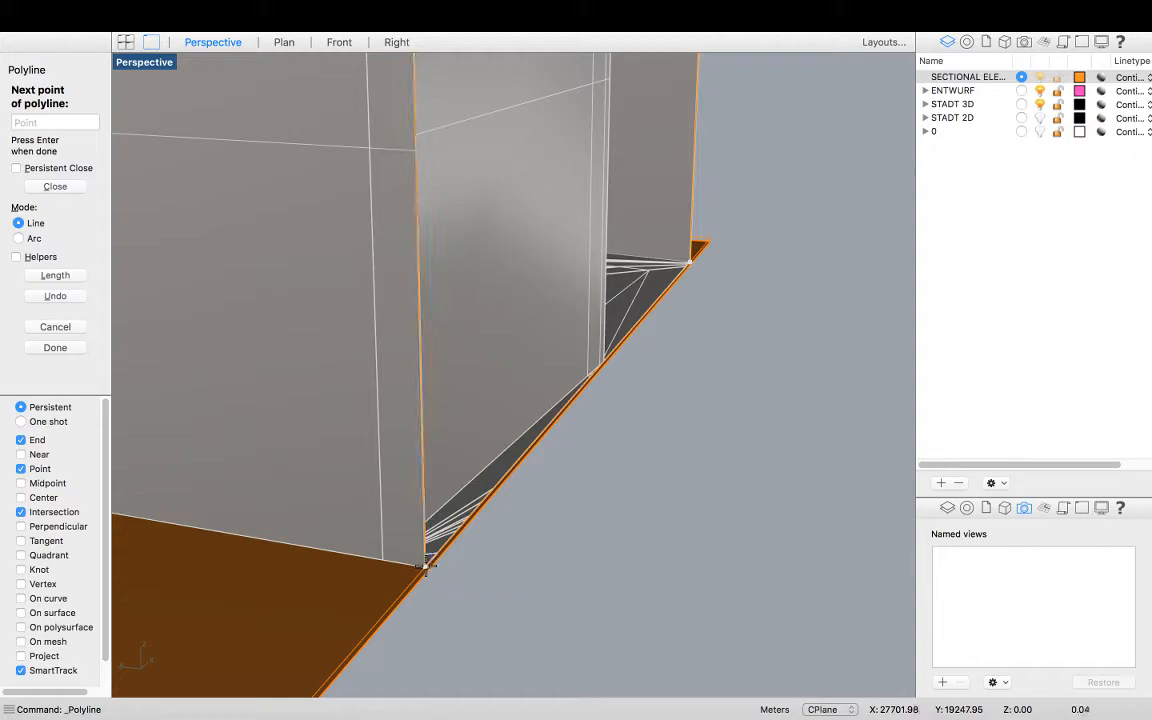
scroll(426, 567, down, 10)
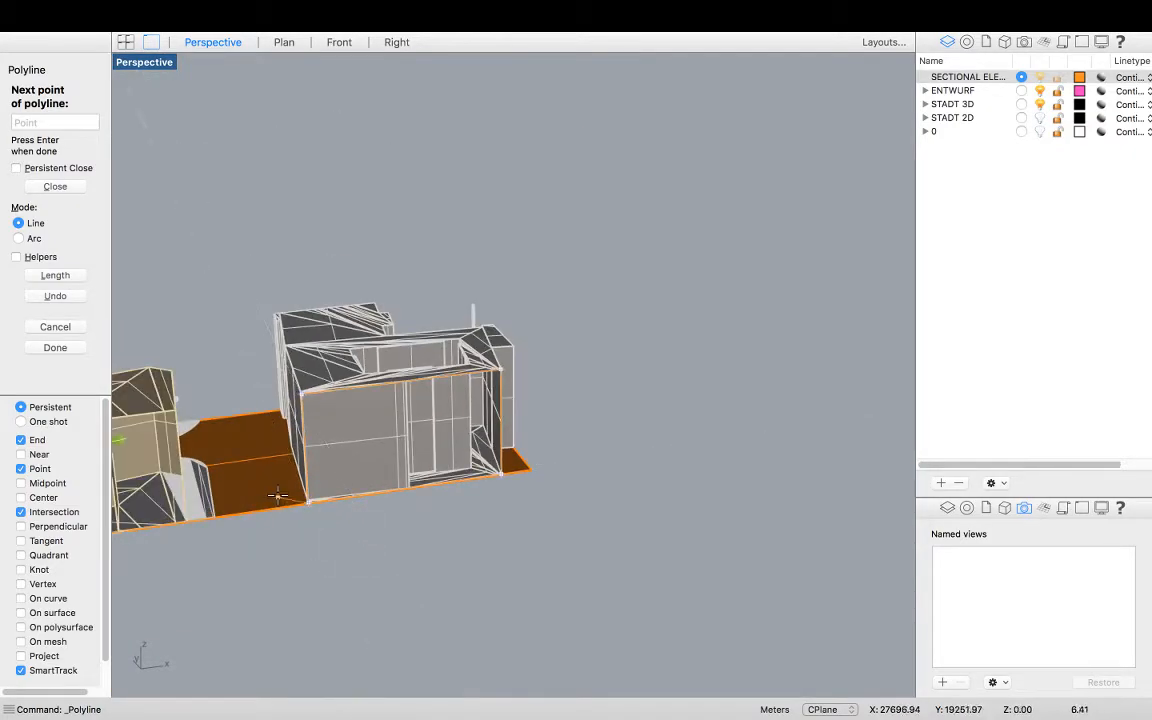
scroll(277, 496, up, 10)
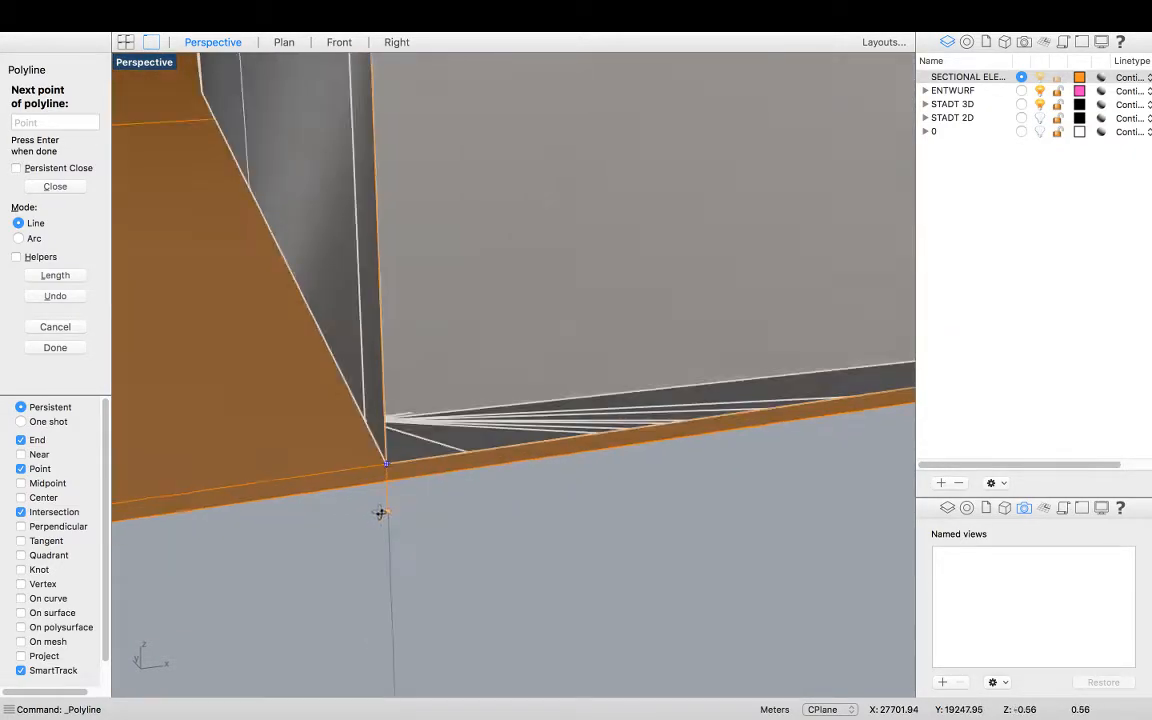
scroll(380, 513, up, 8)
right_drag(380, 494, 369, 505)
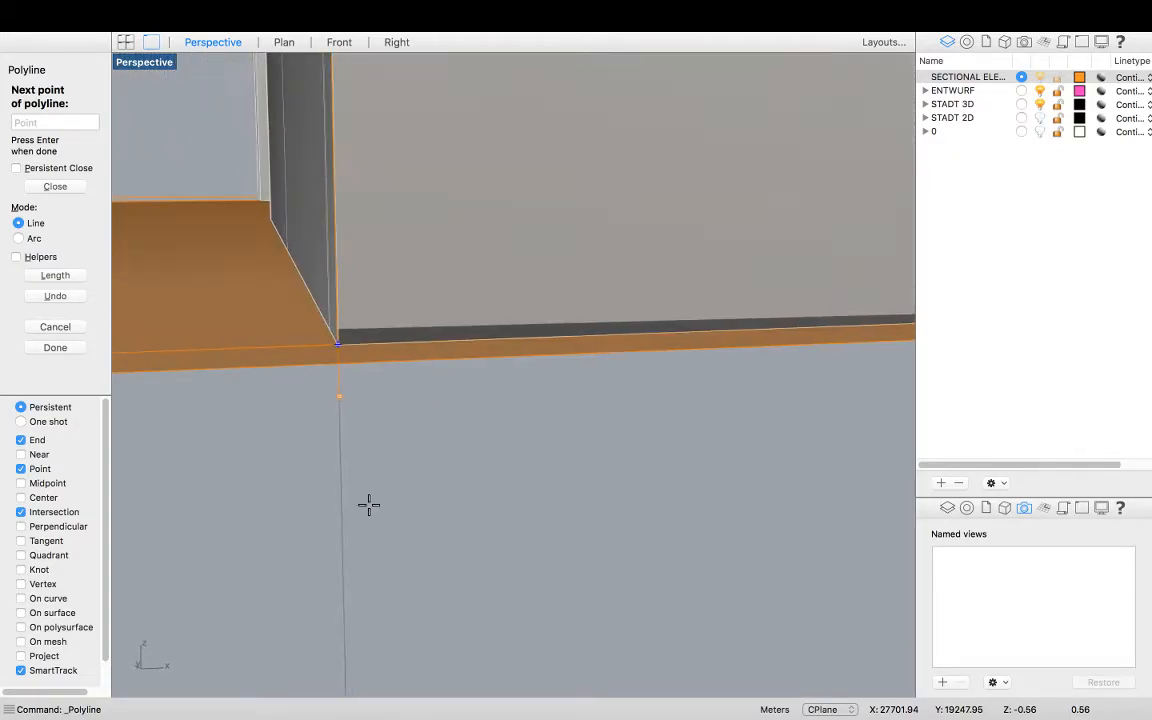
scroll(452, 473, down, 10)
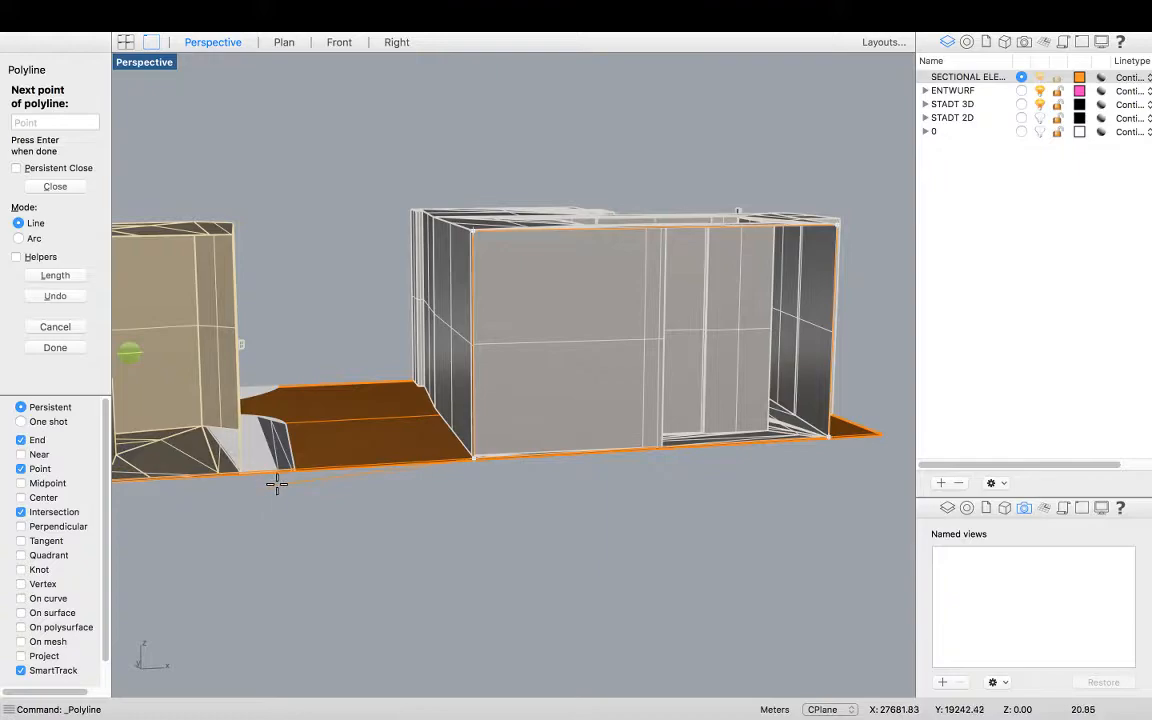
scroll(276, 484, up, 10)
scroll(261, 443, down, 3)
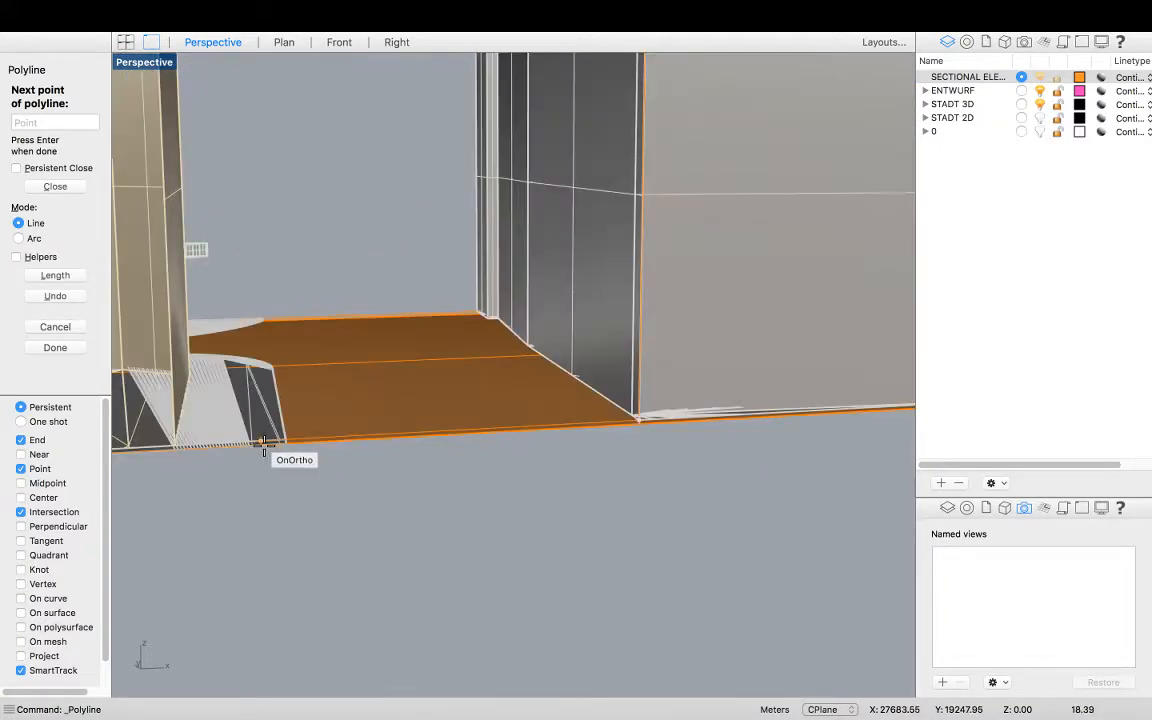
scroll(640, 420, up, 5)
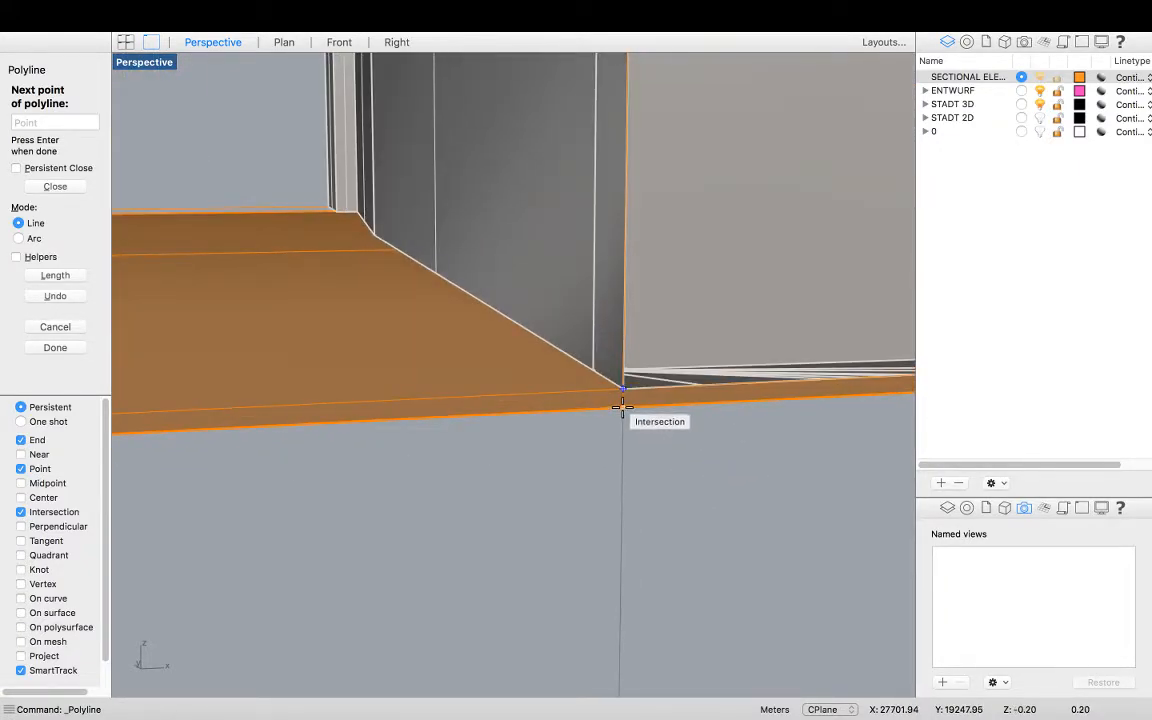
scroll(673, 421, down, 3)
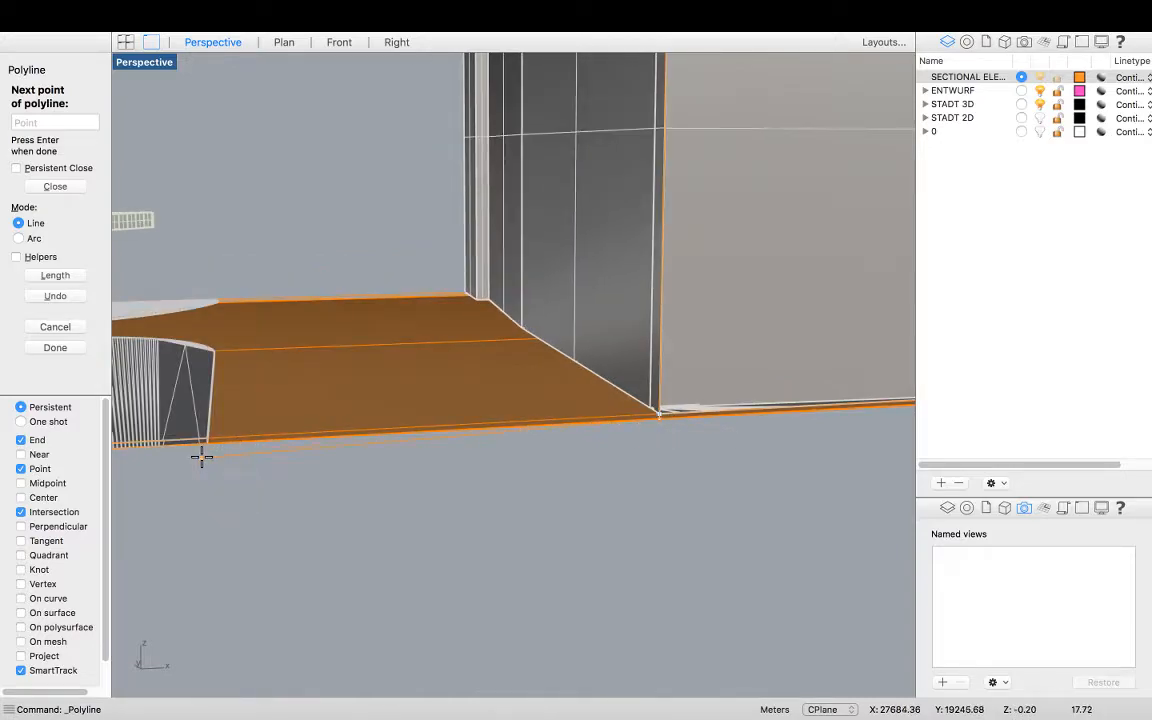
scroll(211, 437, up, 2)
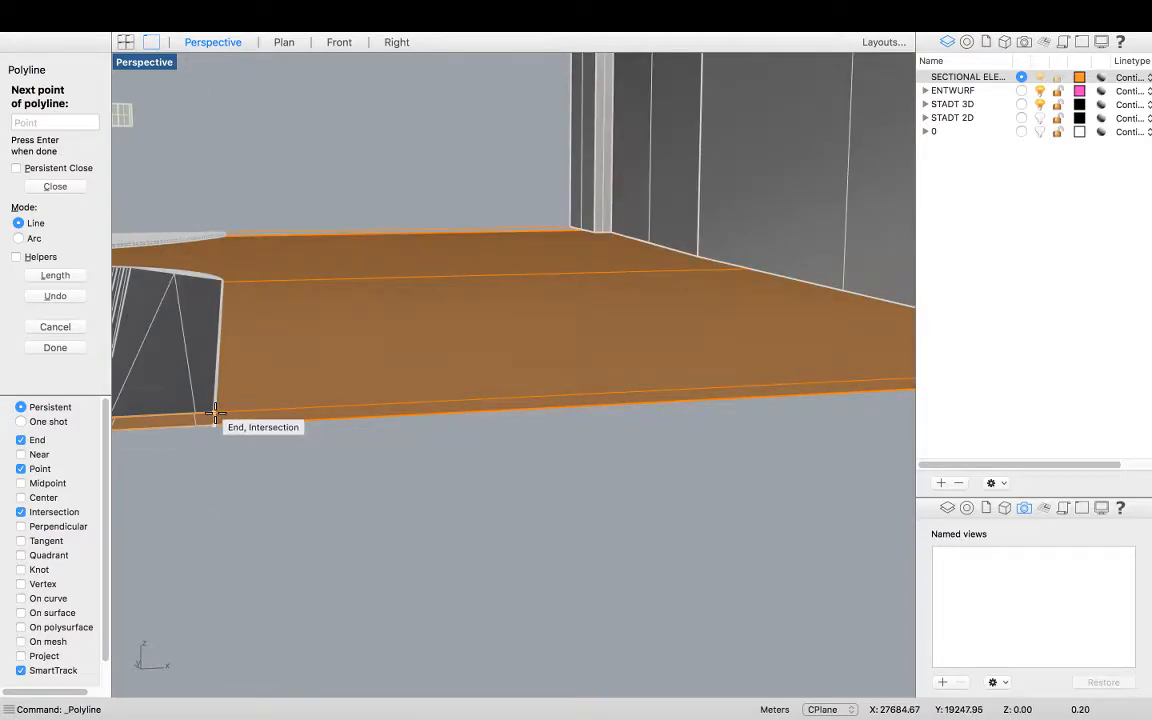
click(215, 412)
Continue the polyline up the neighbouring building's vertical edge to its top corner
scroll(496, 406, down, 5)
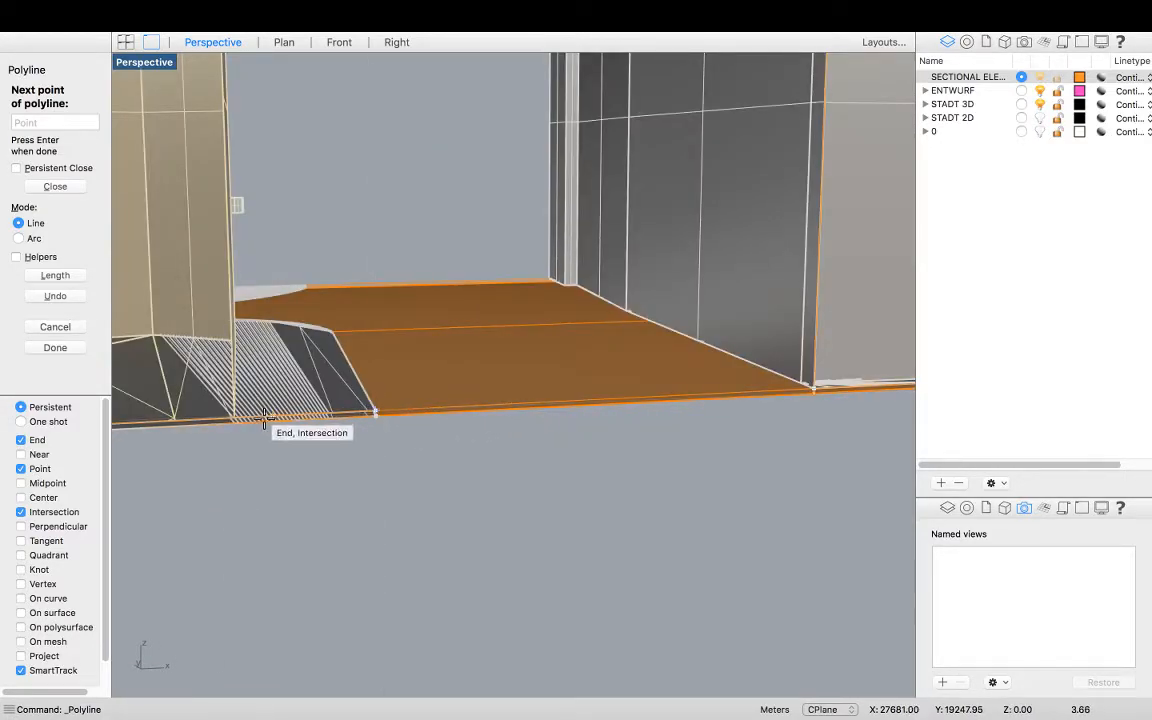
scroll(230, 423, up, 5)
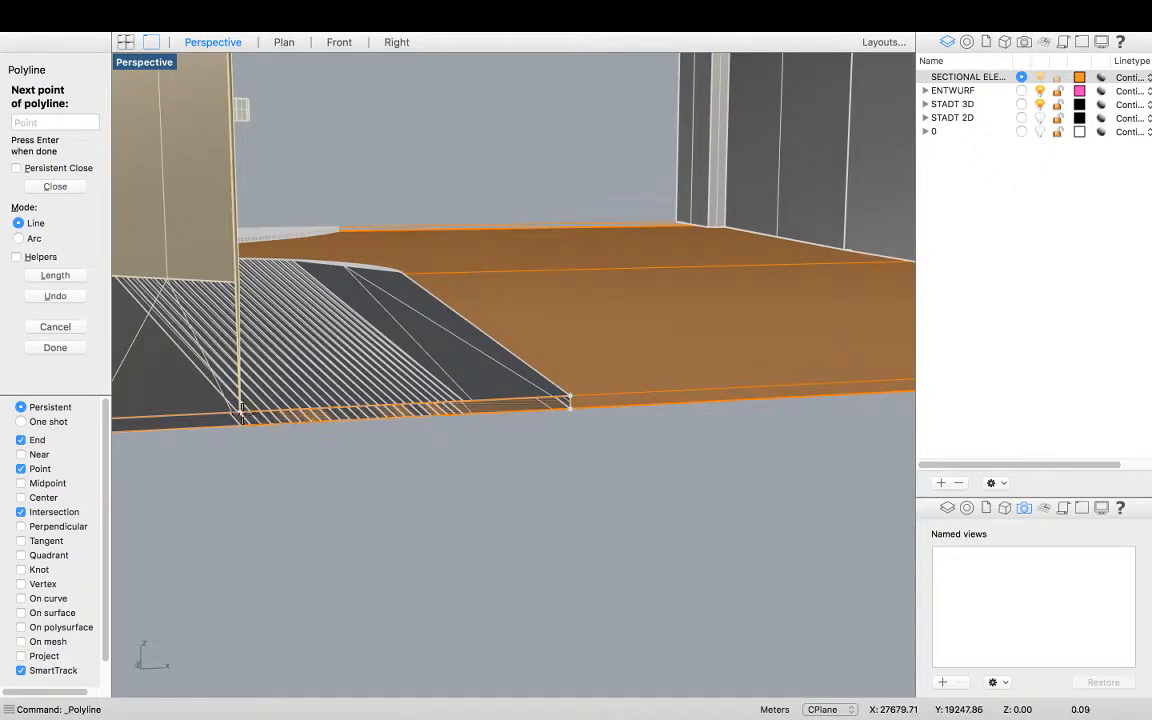
scroll(362, 507, down, 3)
scroll(365, 510, down, 3)
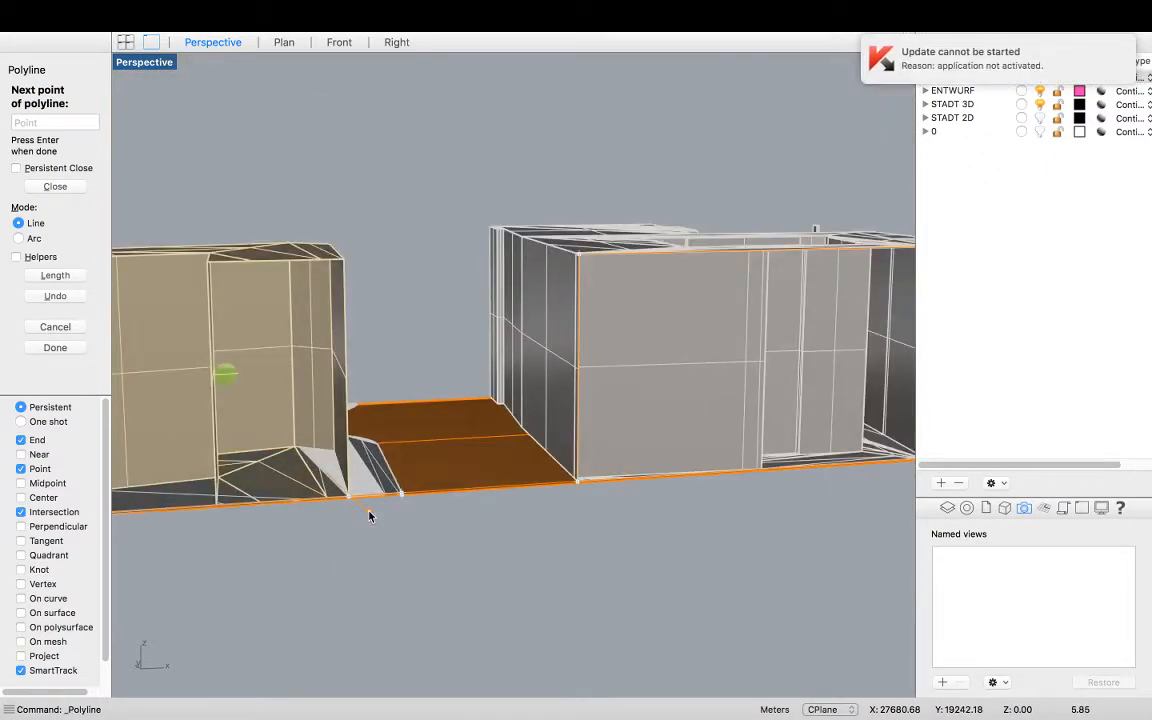
click(346, 260)
Continue the polyline across the roofline and down to the base corner of the next building westward
right_drag(468, 296, 562, 328)
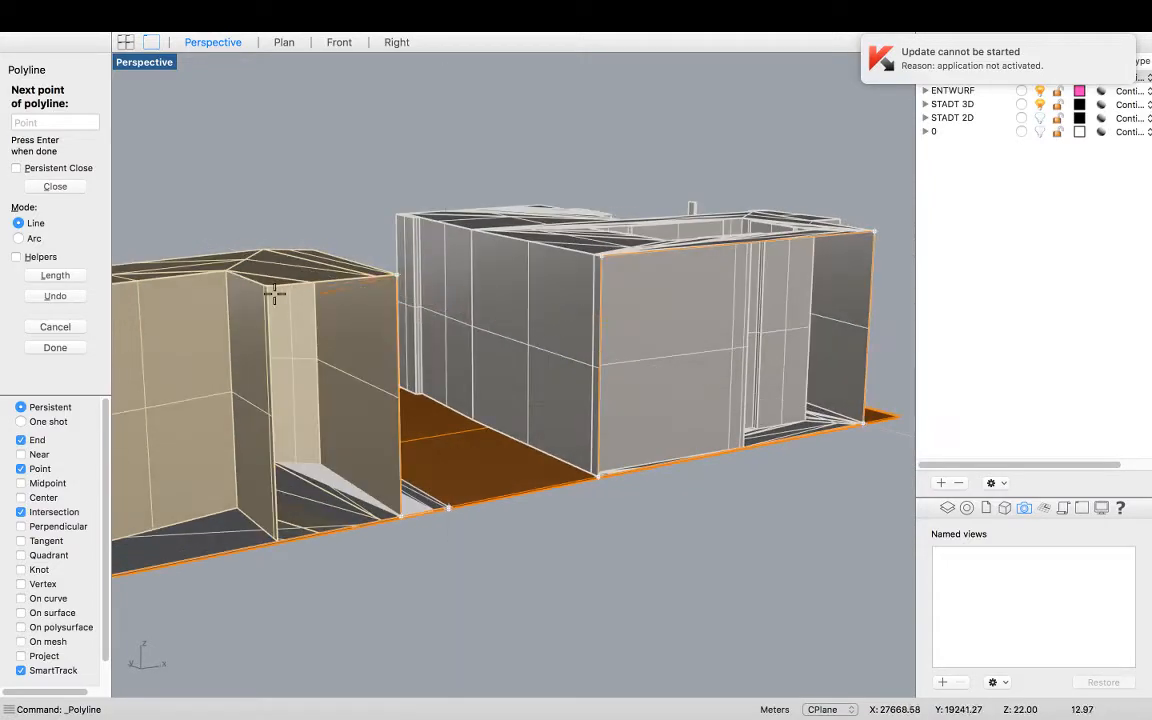
scroll(268, 290, up, 3)
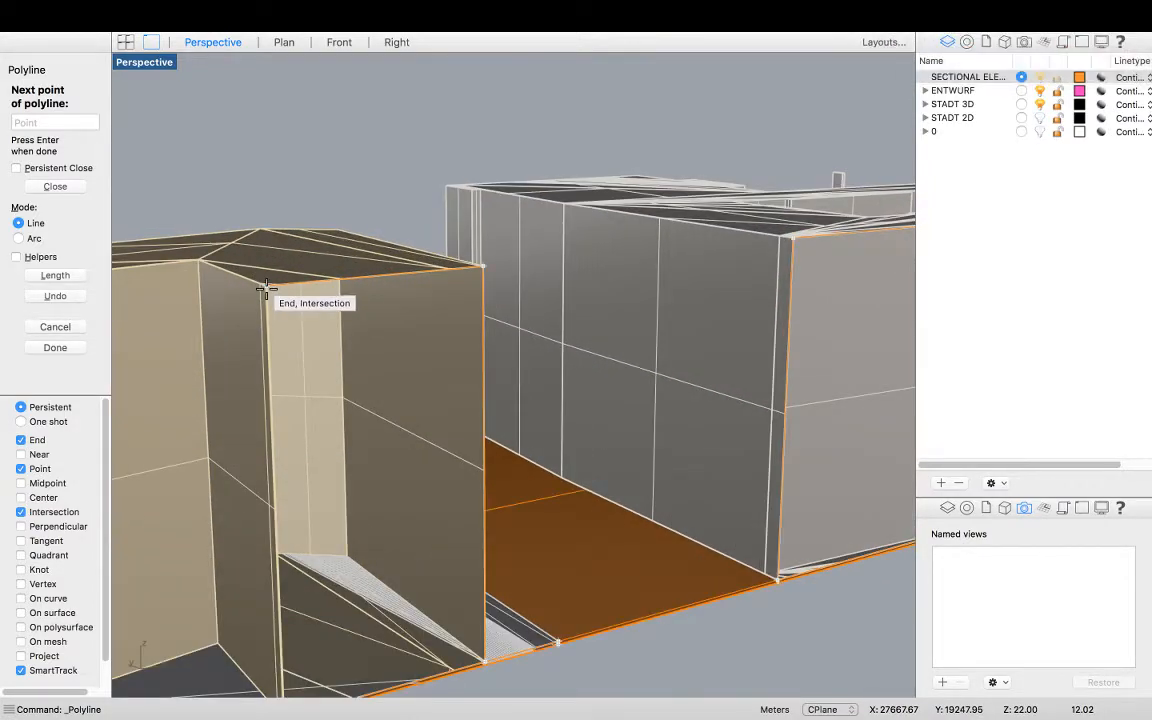
scroll(268, 290, down, 4)
scroll(291, 437, up, 5)
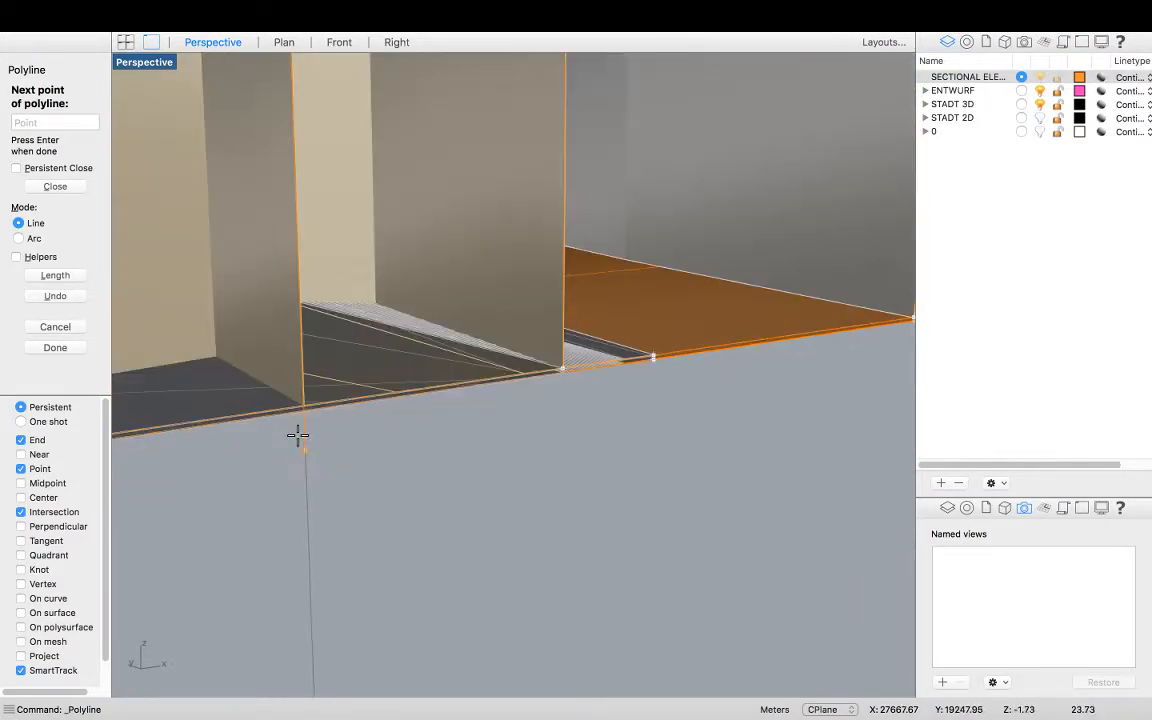
scroll(491, 429, down, 5)
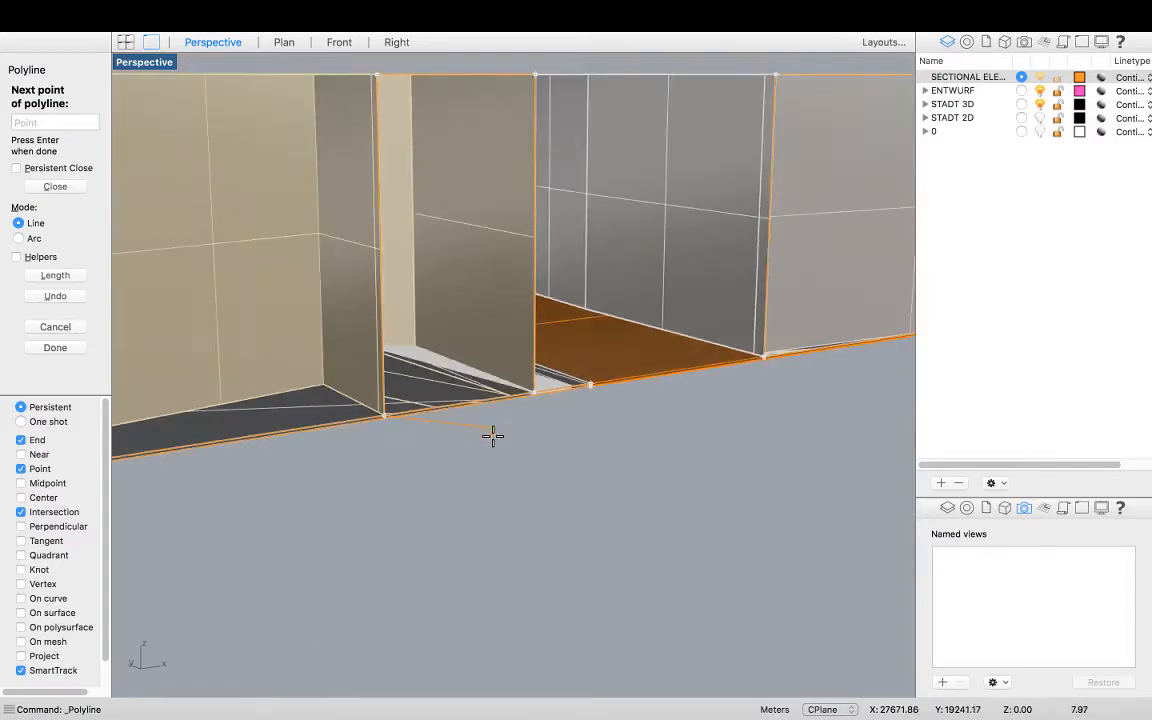
right_drag(319, 329, 261, 503)
scroll(288, 437, up, 5)
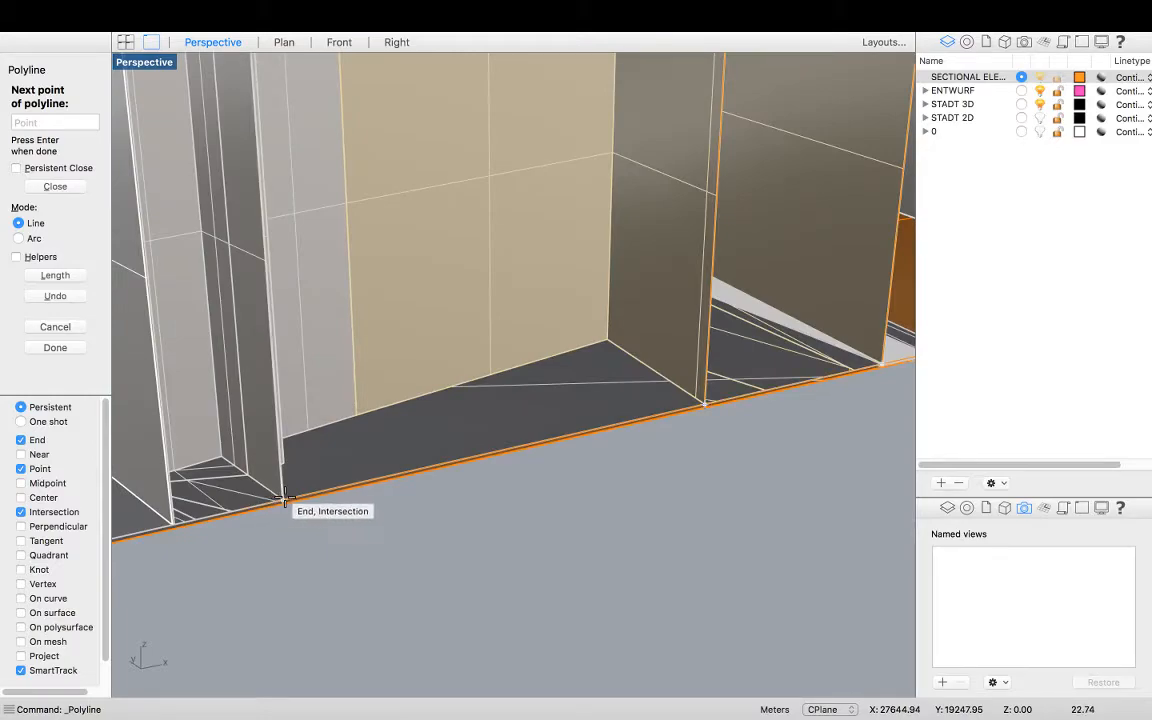
scroll(290, 524, down, 5)
scroll(270, 250, up, 3)
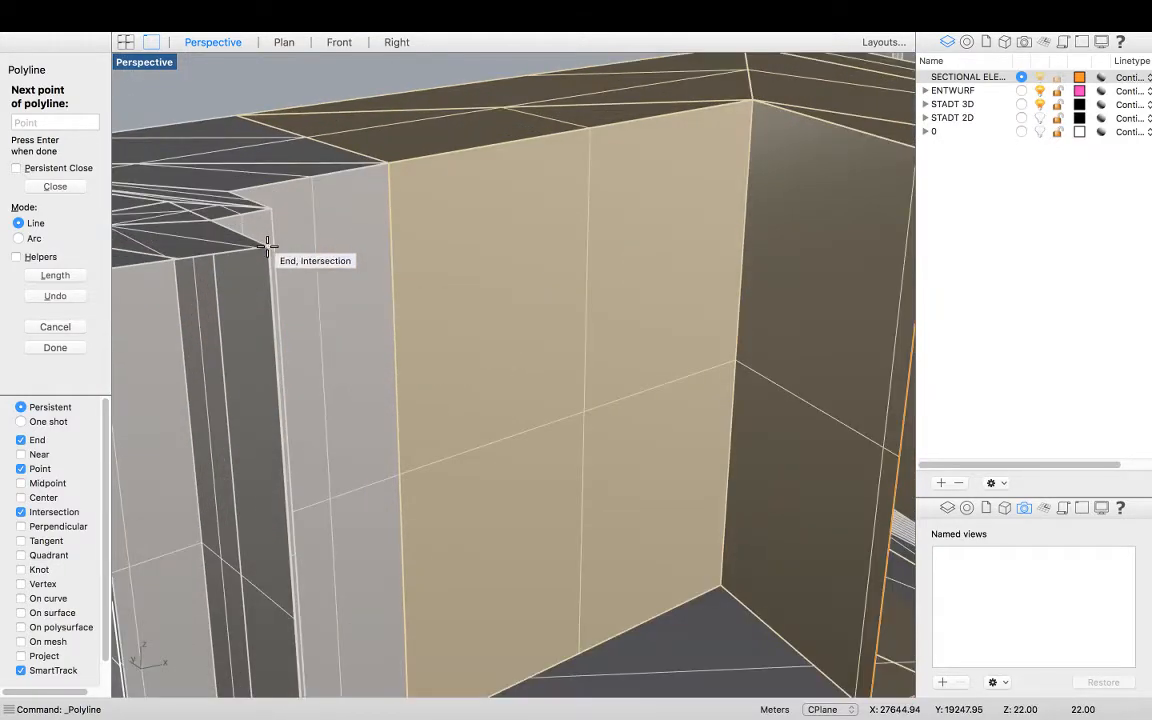
scroll(461, 268, down, 5)
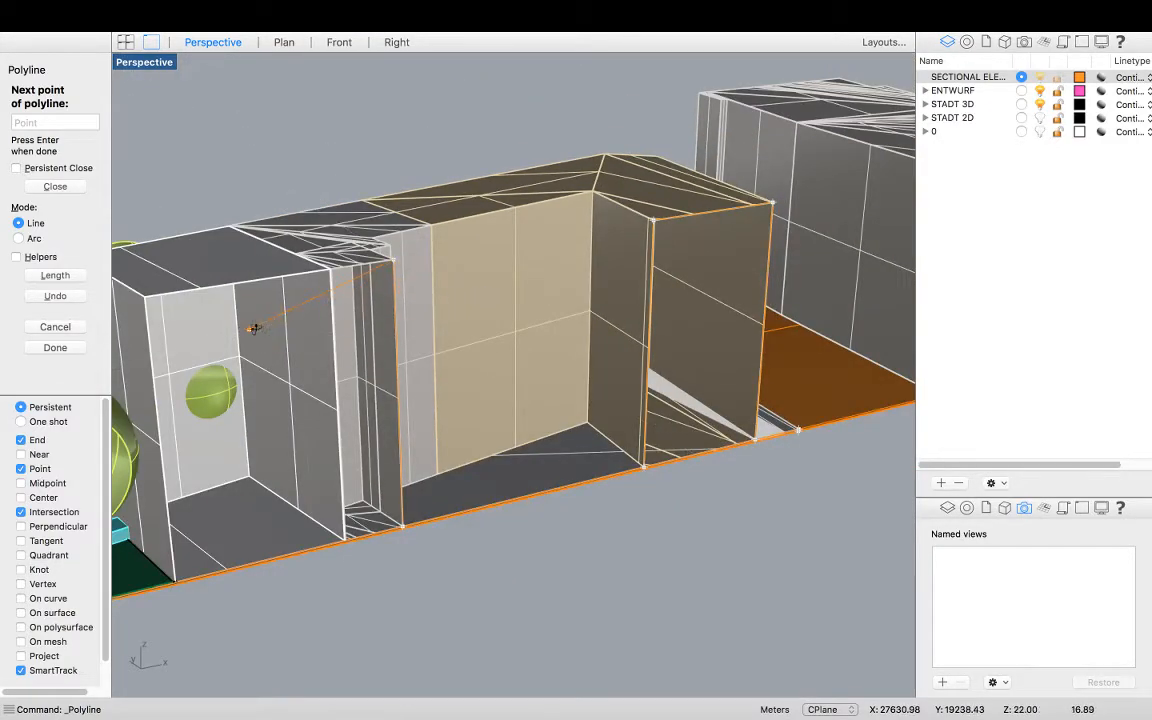
scroll(255, 327, up, 3)
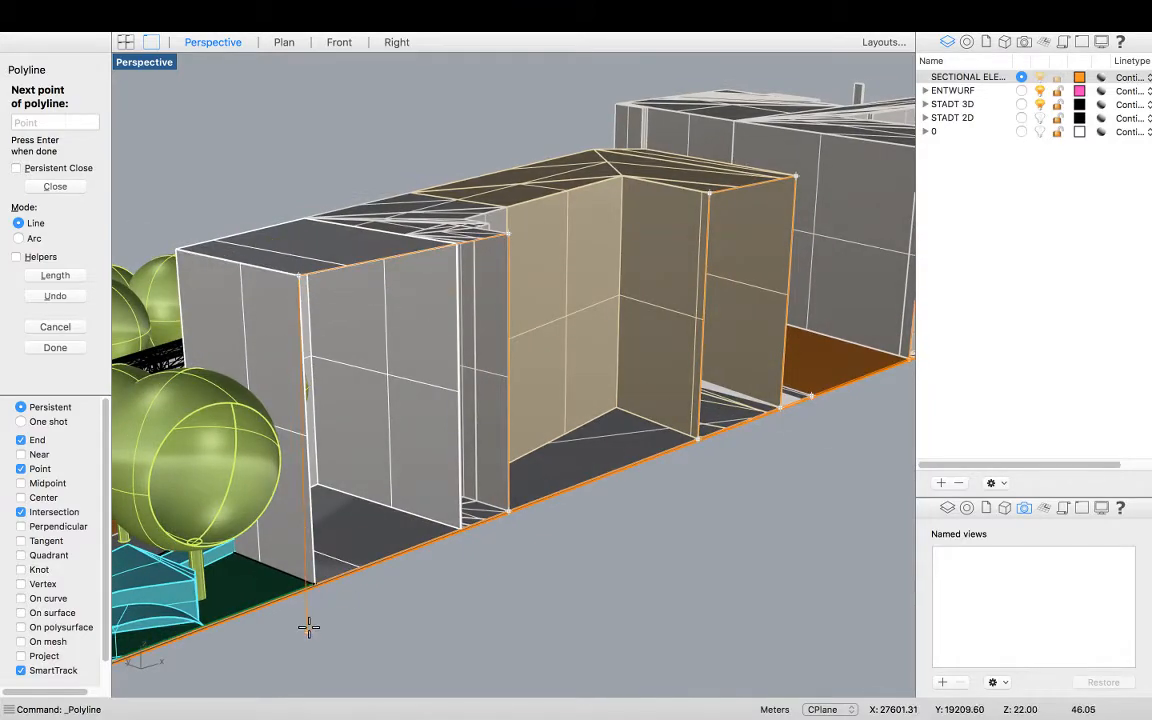
scroll(308, 628, up, 5)
click(318, 508)
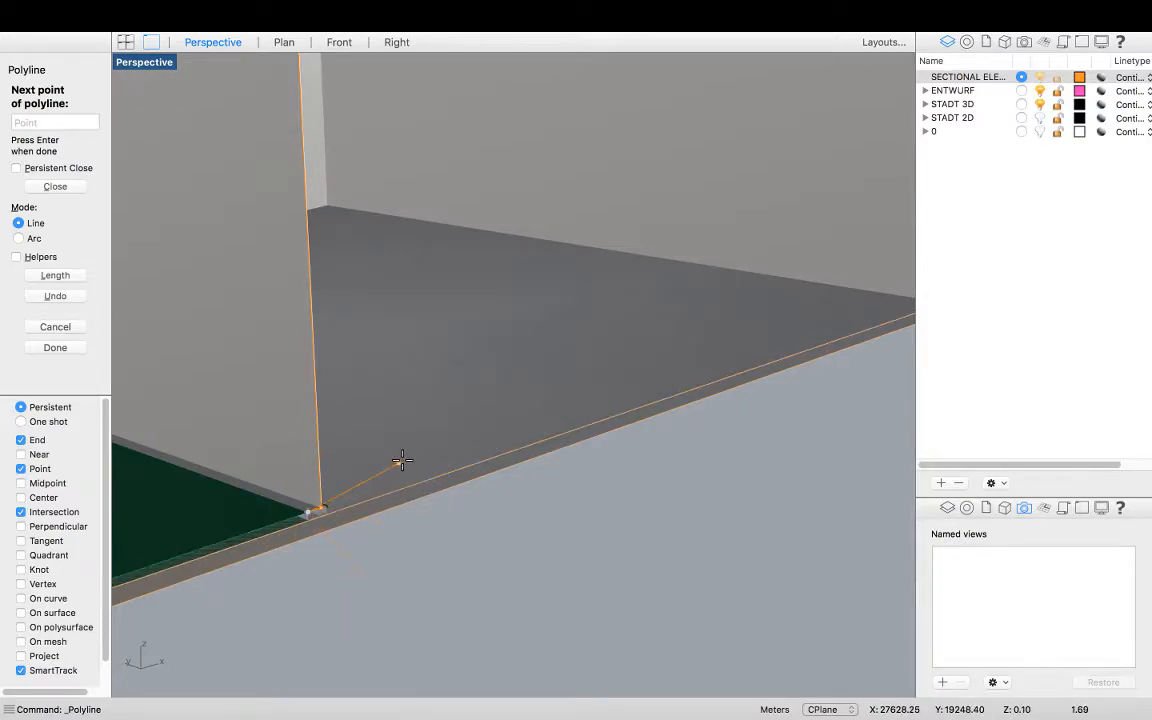
Turn on the Near object snap for picking points on the landscape element
scroll(400, 461, down, 3)
scroll(205, 520, up, 5)
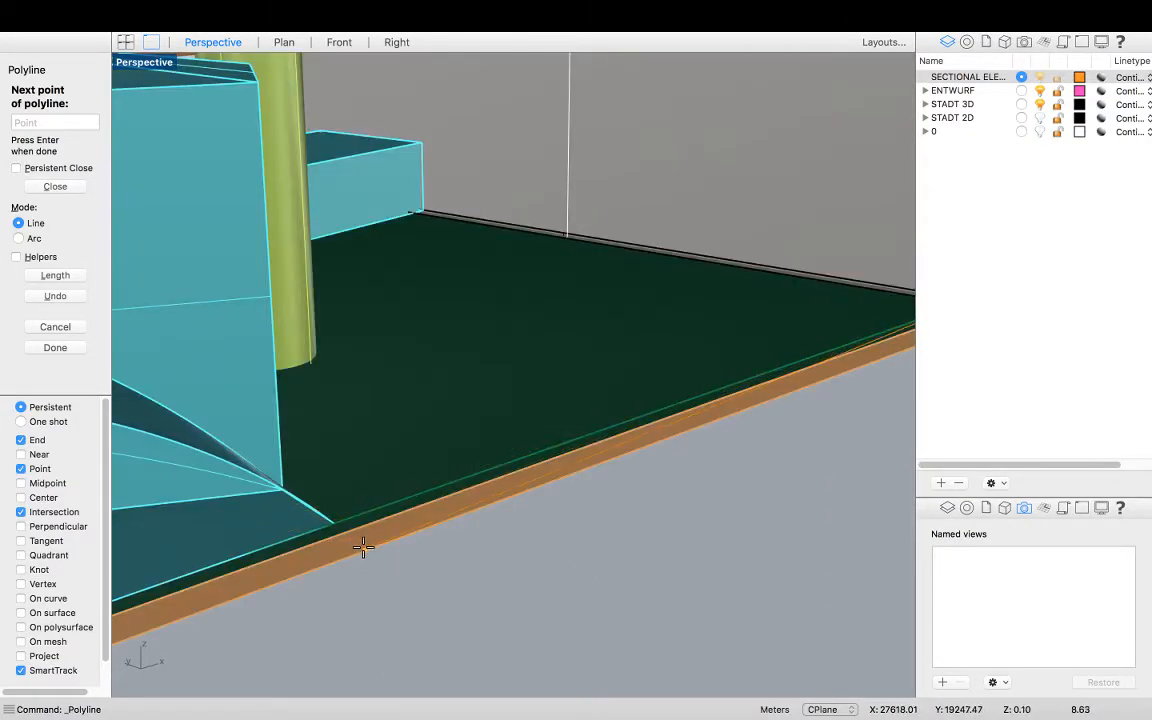
scroll(340, 515, down, 5)
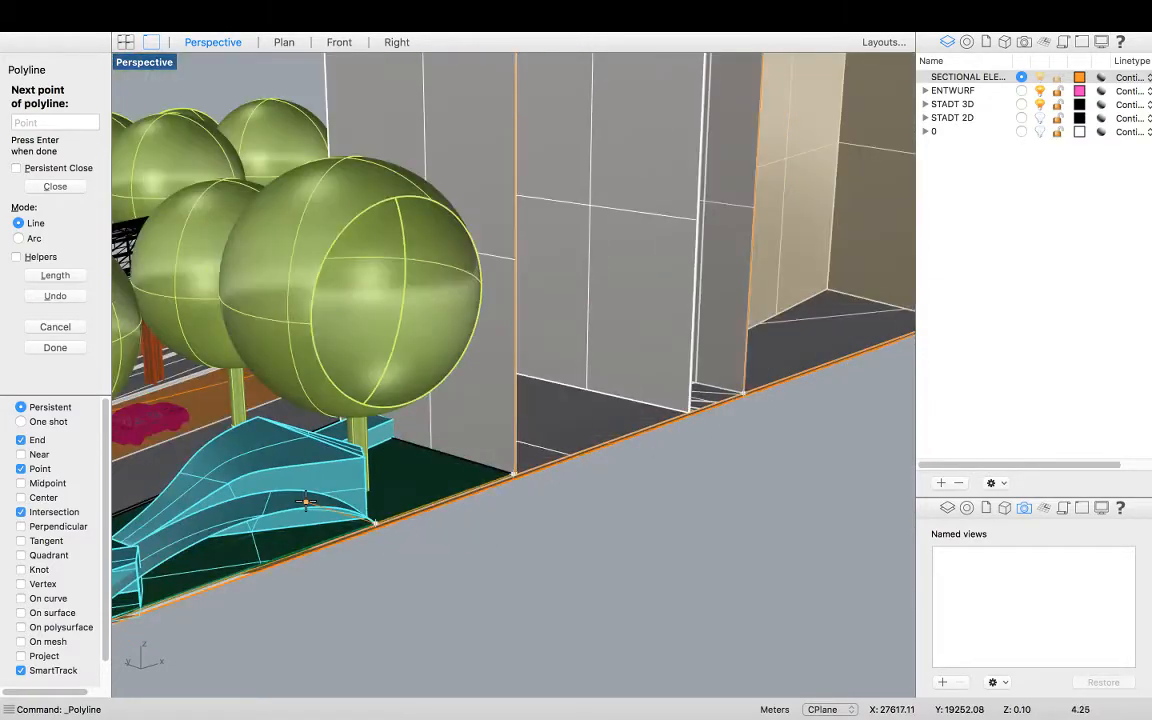
scroll(397, 517, up, 2)
scroll(397, 517, down, 5)
scroll(380, 514, up, 2)
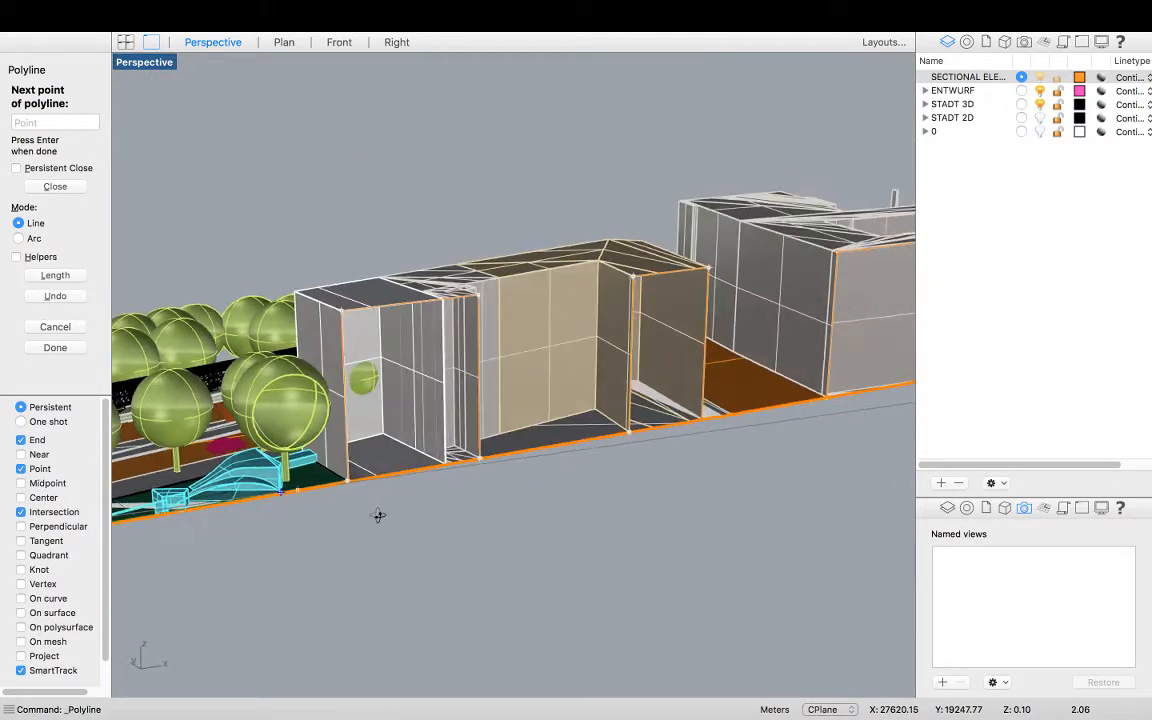
scroll(208, 492, up, 5)
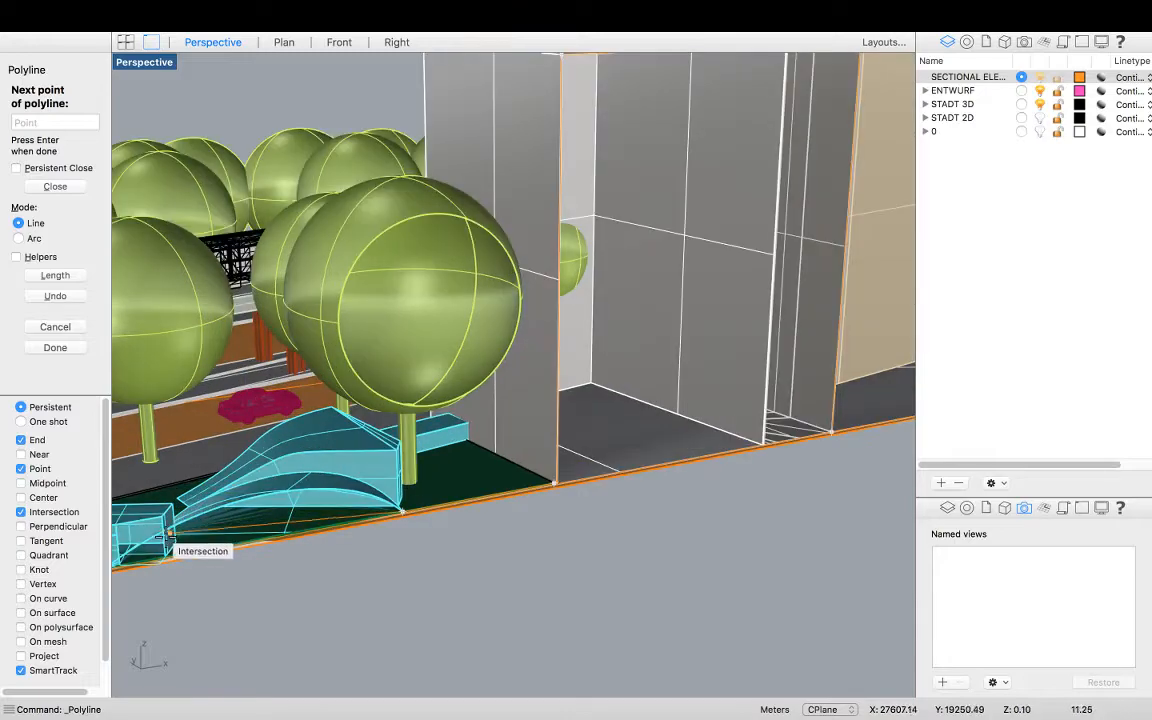
scroll(300, 487, up, 3)
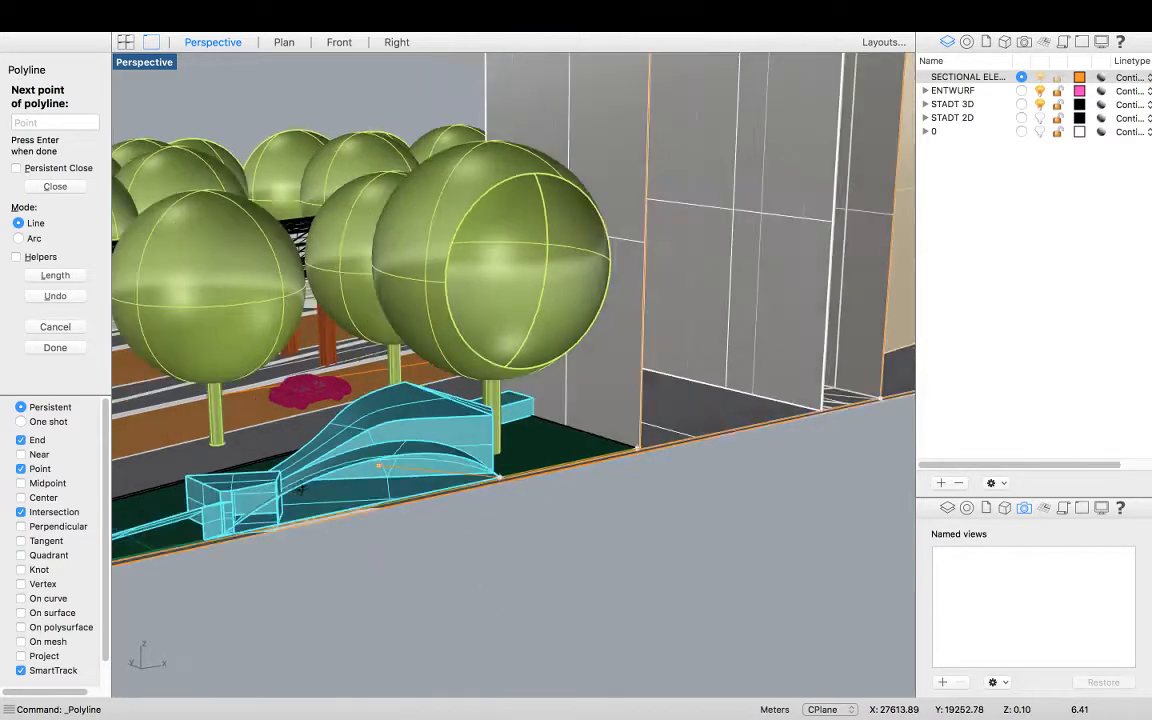
scroll(509, 455, up, 3)
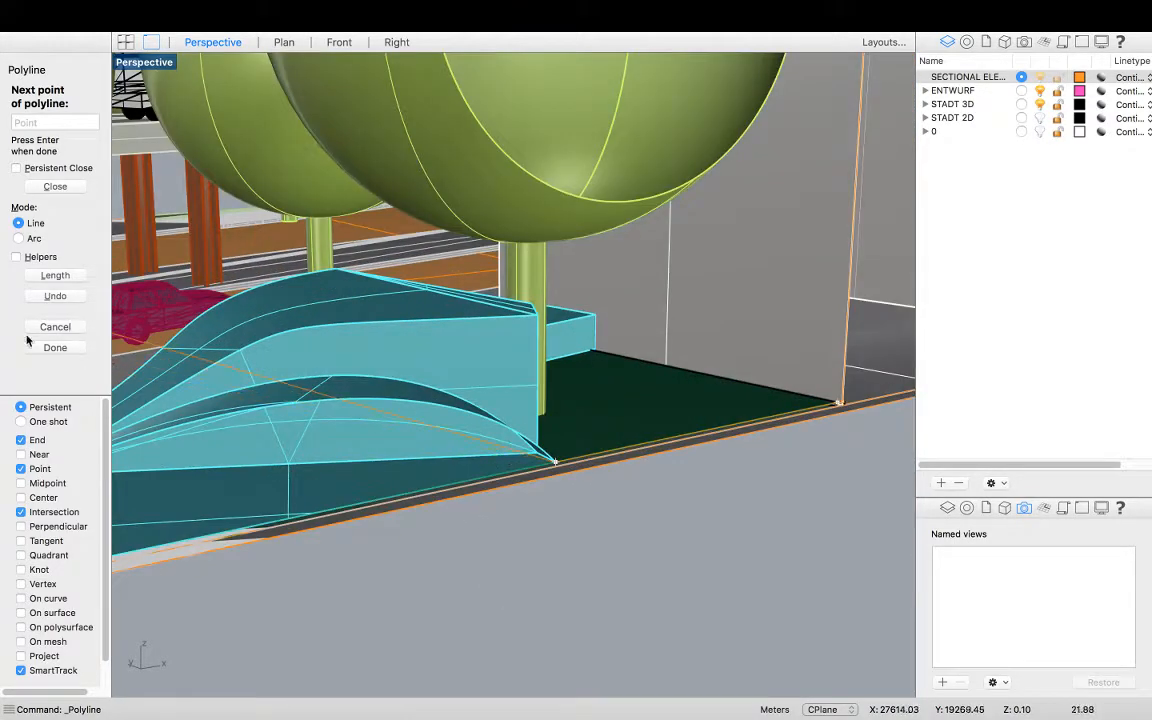
click(22, 455)
Continue the polyline from the base corner up the landscape element's curved edge, snapping to points on the curve
scroll(750, 485, up, 3)
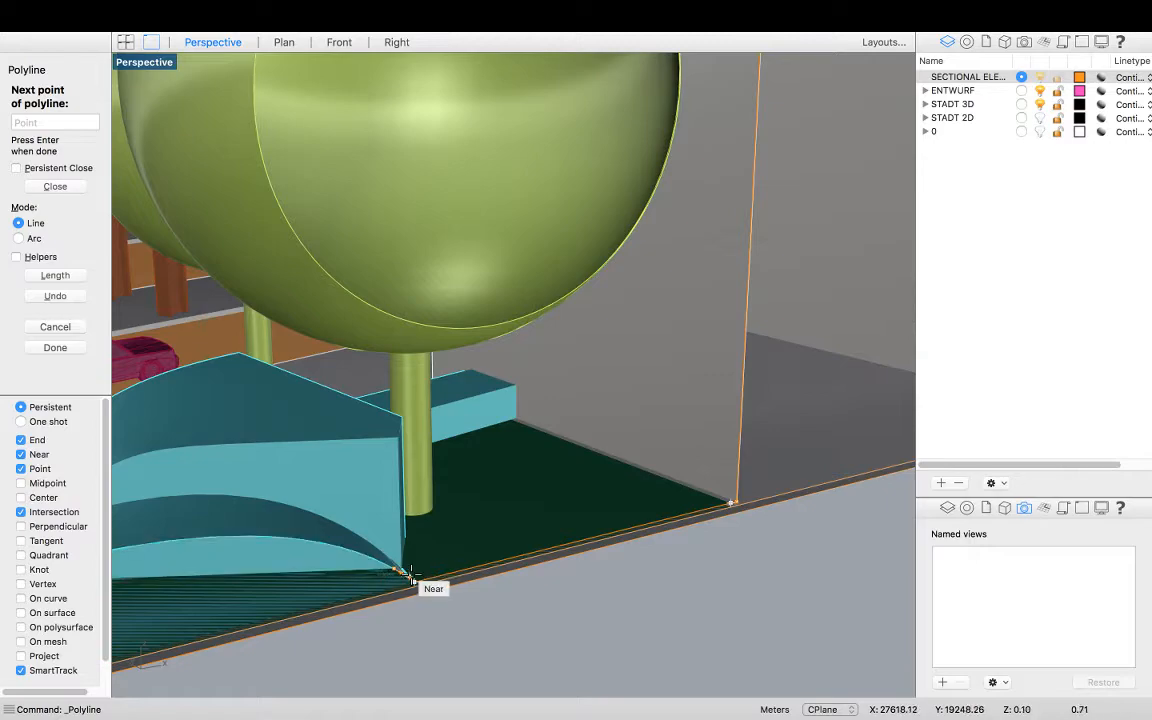
shift+right_drag(421, 568, 429, 565)
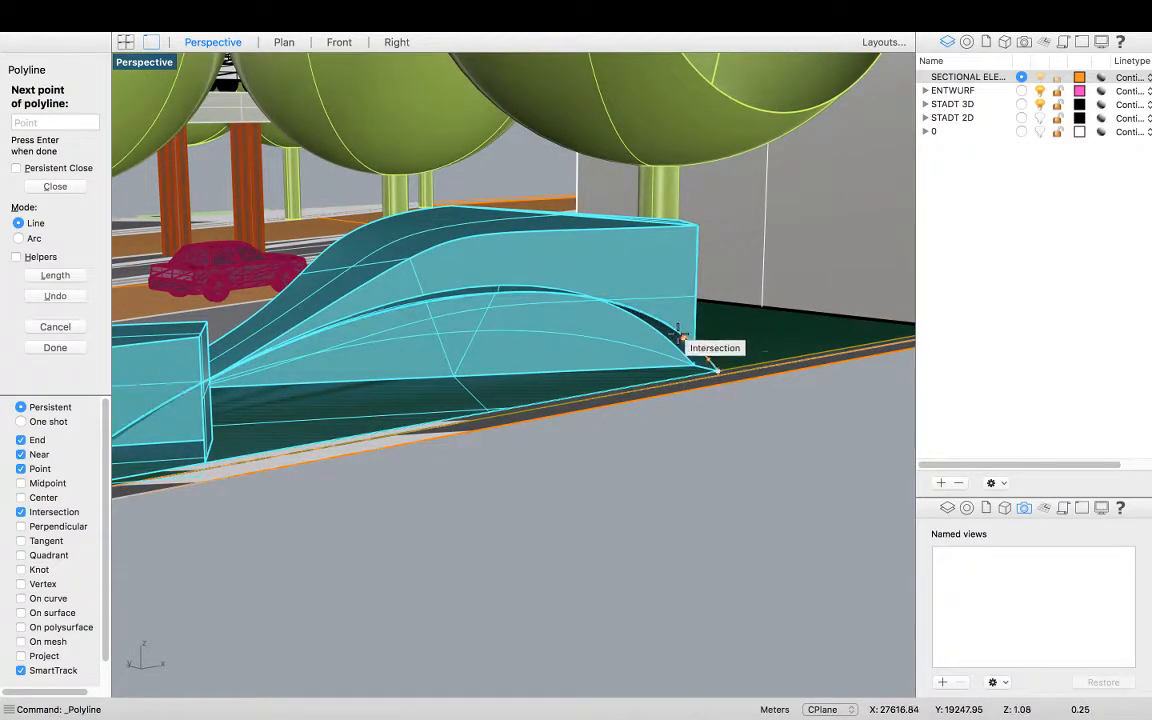
shift+right_drag(672, 334, 650, 332)
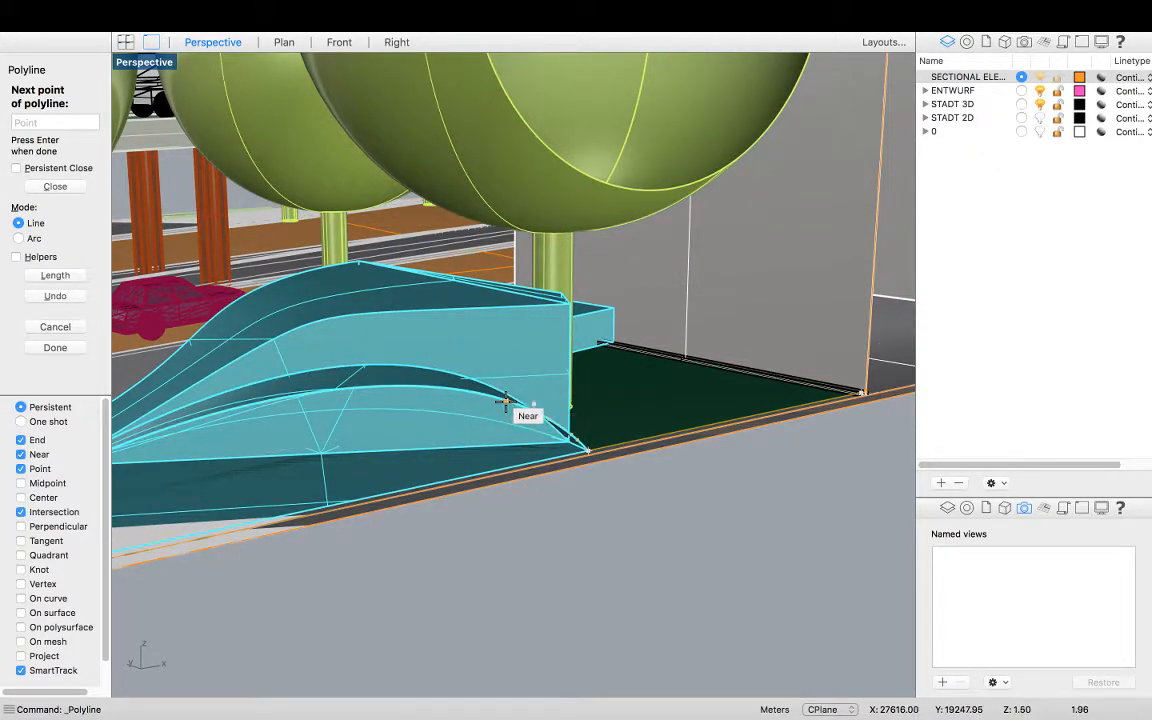
click(460, 391)
scroll(440, 390, up, 3)
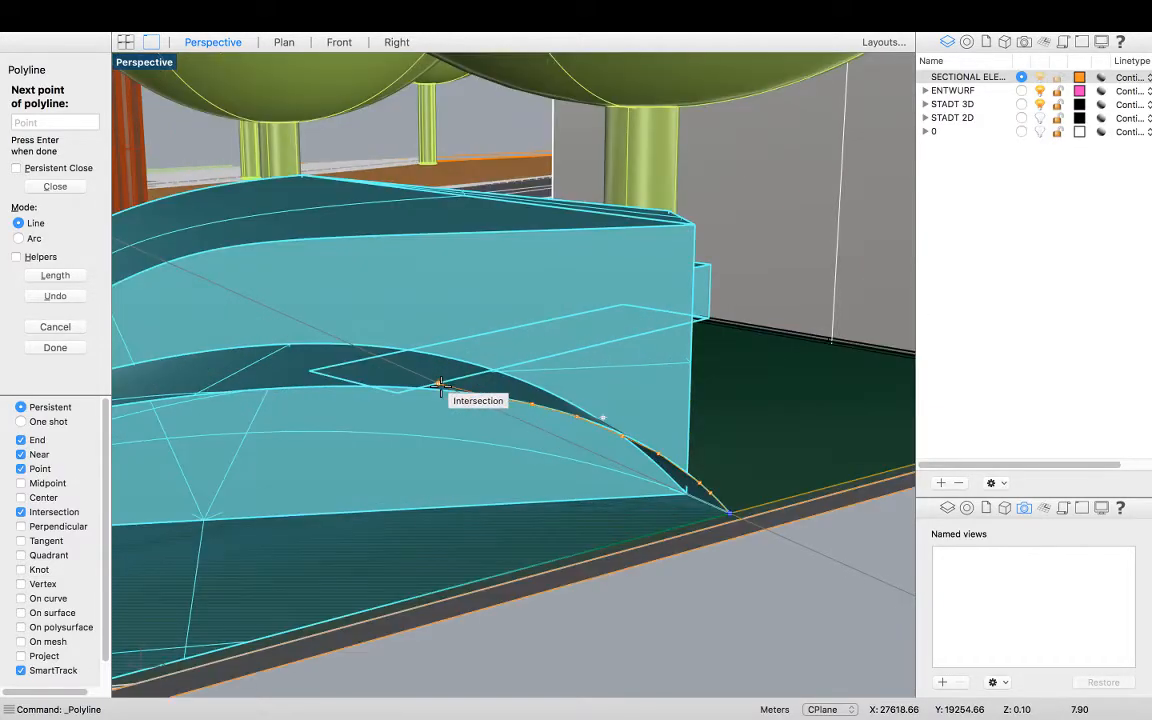
right_drag(428, 393, 427, 393)
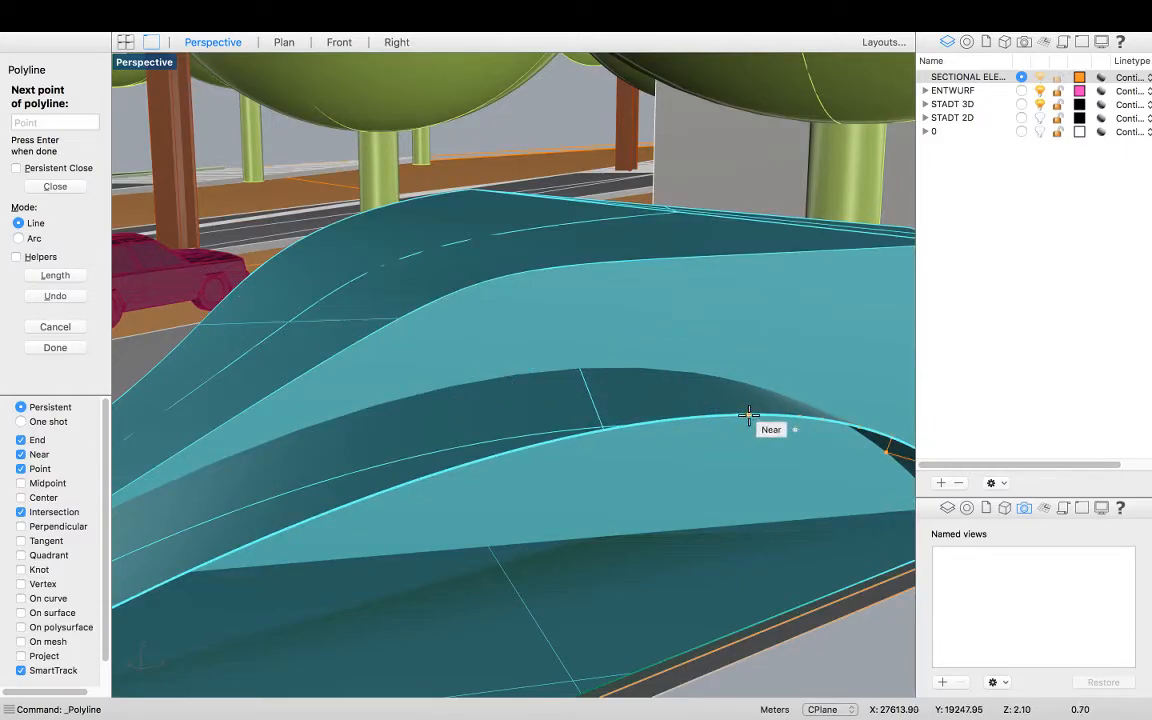
Add polyline points following the landscape element's arched top edge westward
click(717, 414)
right_drag(636, 424, 692, 396)
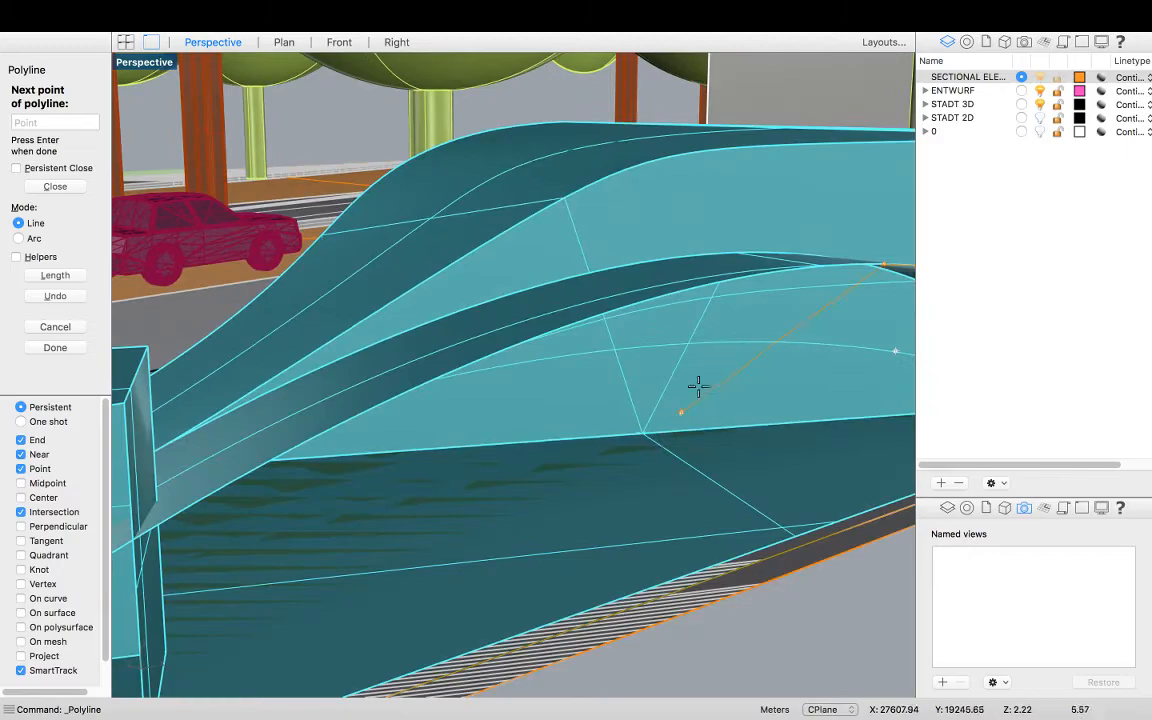
mouse_move(802, 284)
right_down()
mouse_move(812, 288)
mouse_move(803, 294)
right_up()
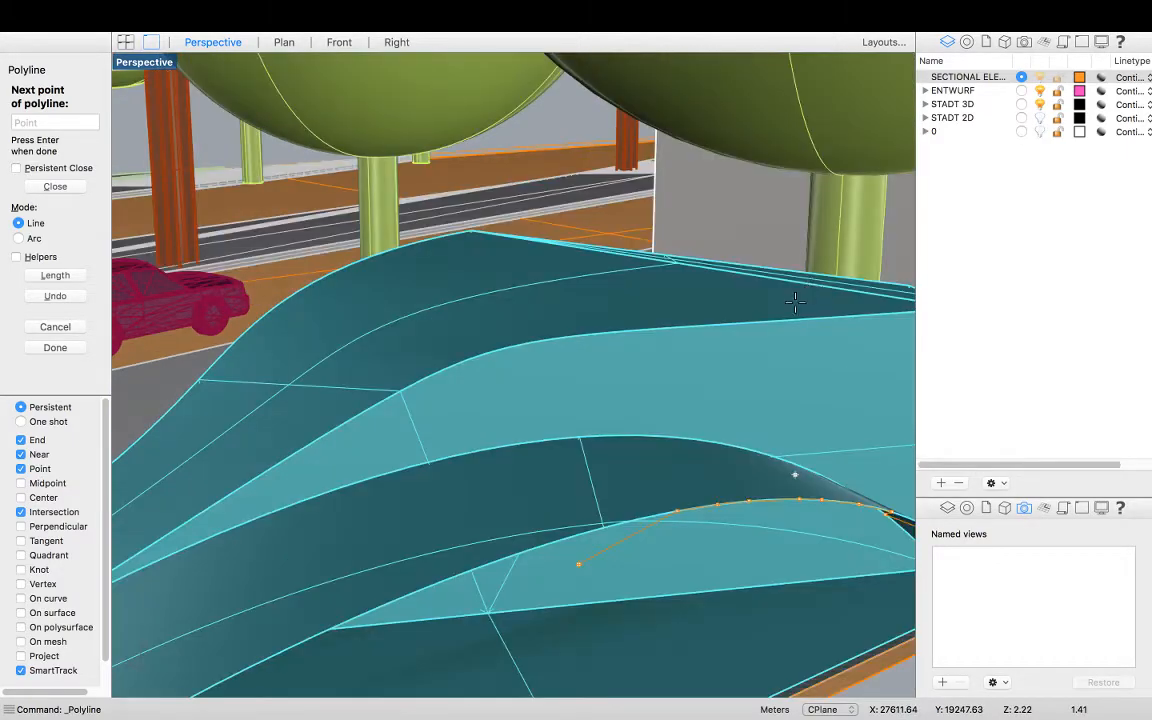
click(638, 519)
click(583, 533)
click(490, 561)
click(435, 581)
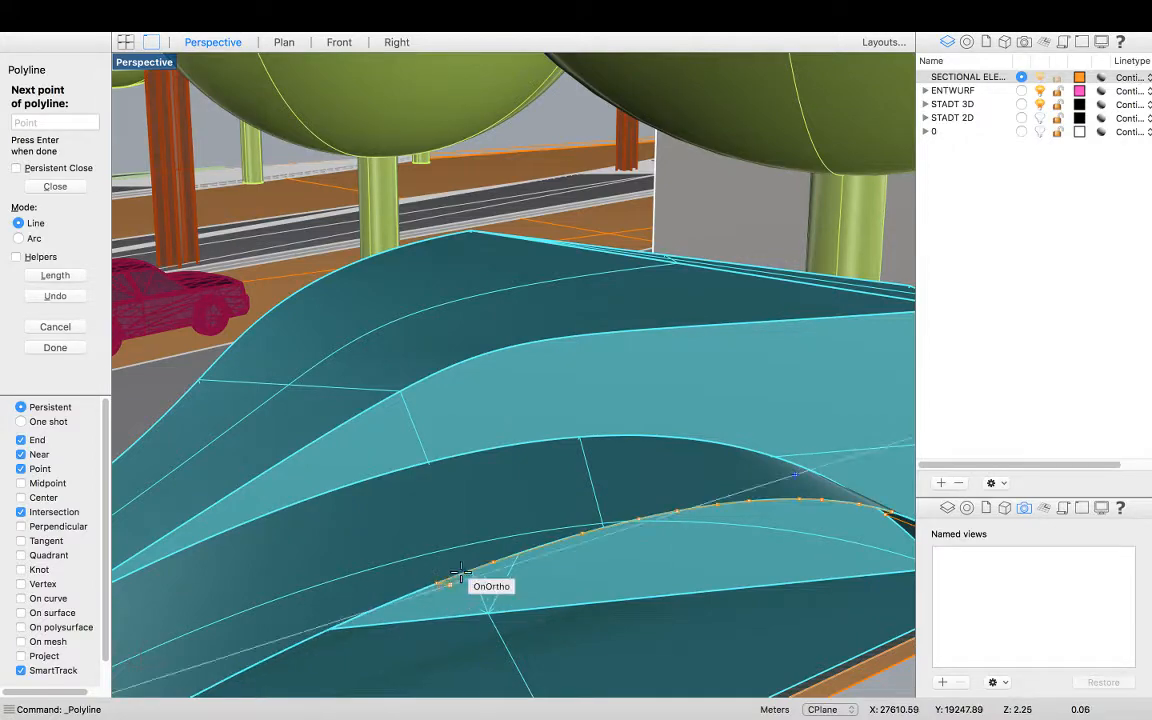
Trace the arch down its far end and back along the landscape element's base line
scroll(519, 496, down, 5)
scroll(450, 549, up, 5)
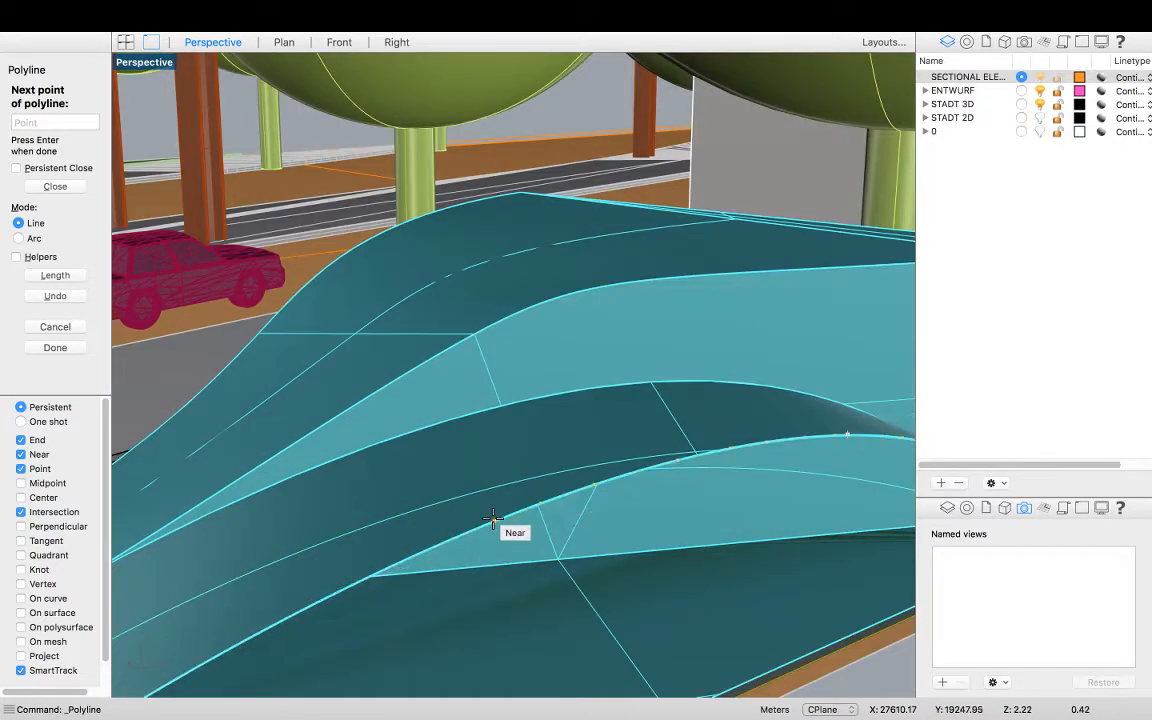
click(442, 542)
click(398, 563)
click(349, 585)
mouse_move(337, 608)
right_down()
mouse_move(345, 602)
mouse_move(338, 610)
right_up()
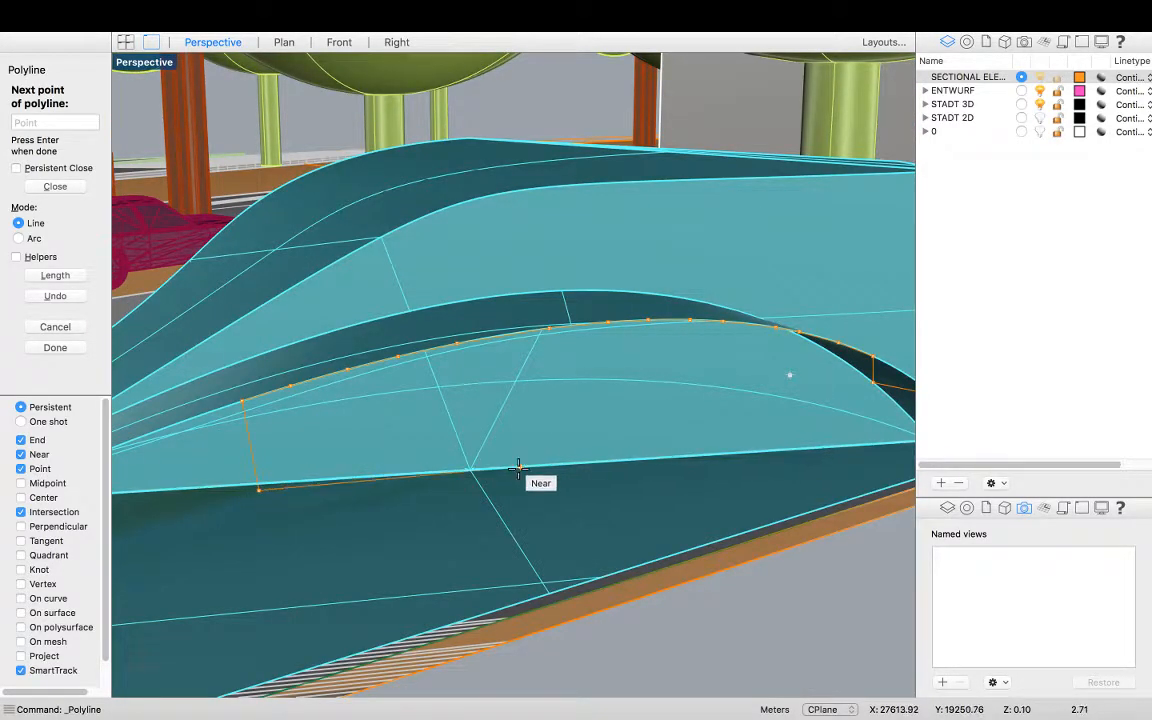
scroll(617, 450, down, 5)
scroll(620, 432, up, 8)
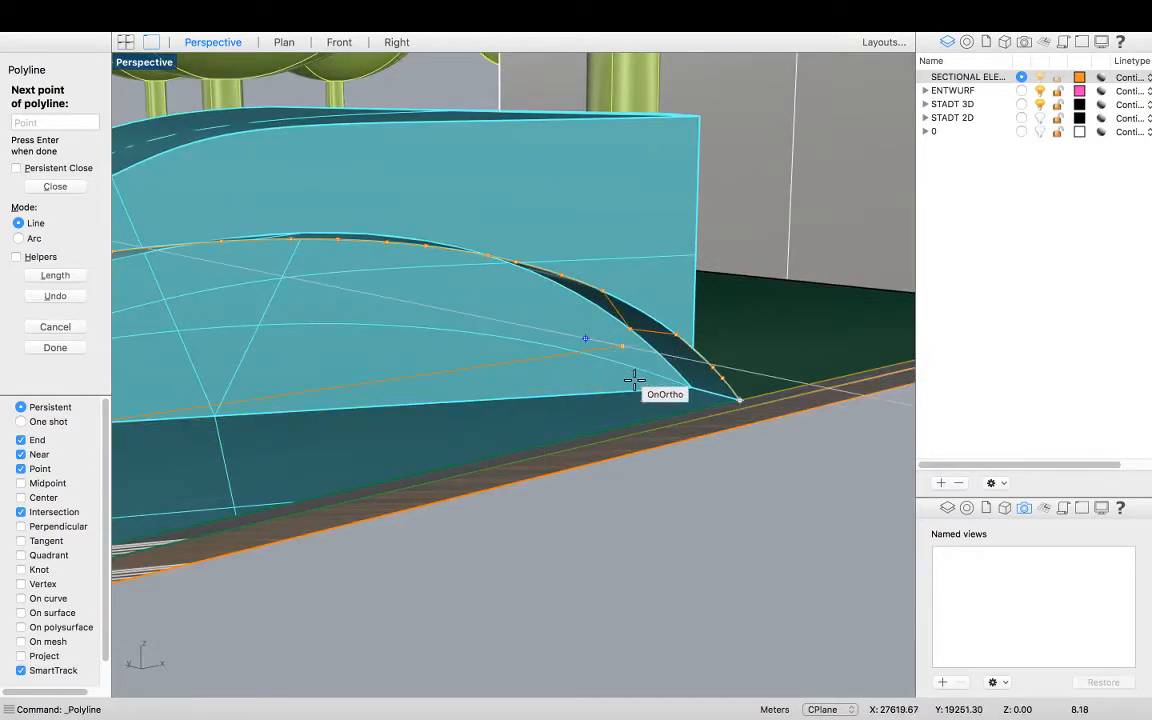
scroll(700, 402, down, 4)
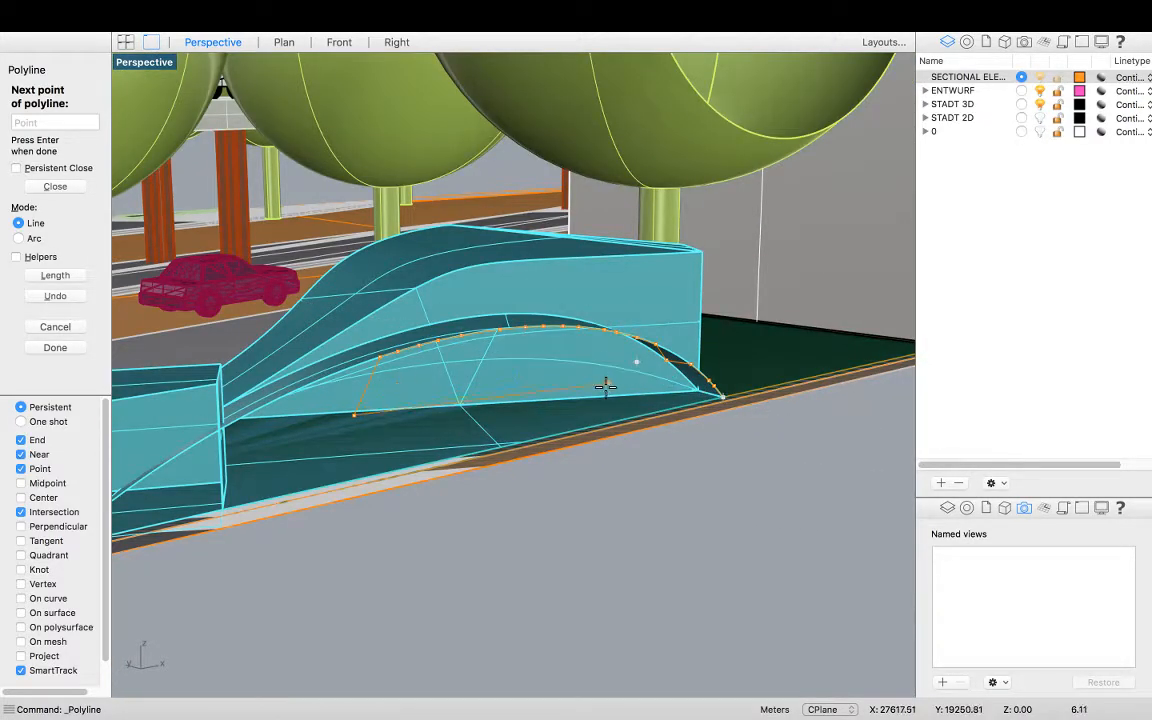
scroll(434, 440, down, 5)
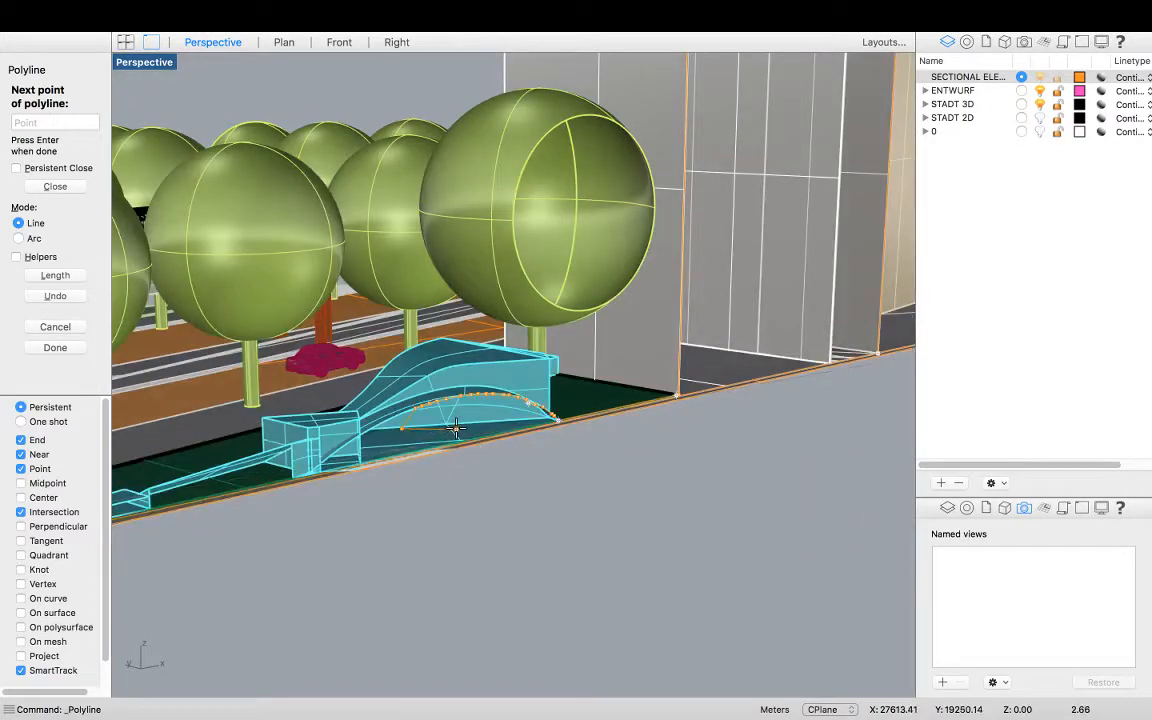
scroll(456, 428, up, 2)
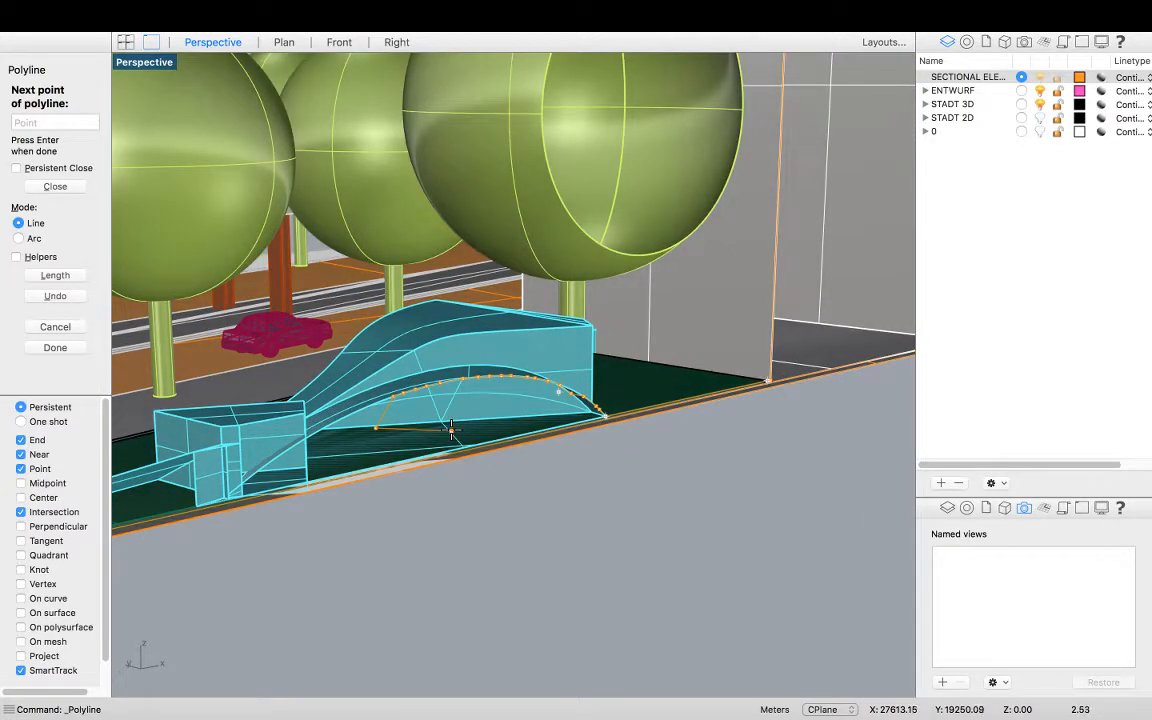
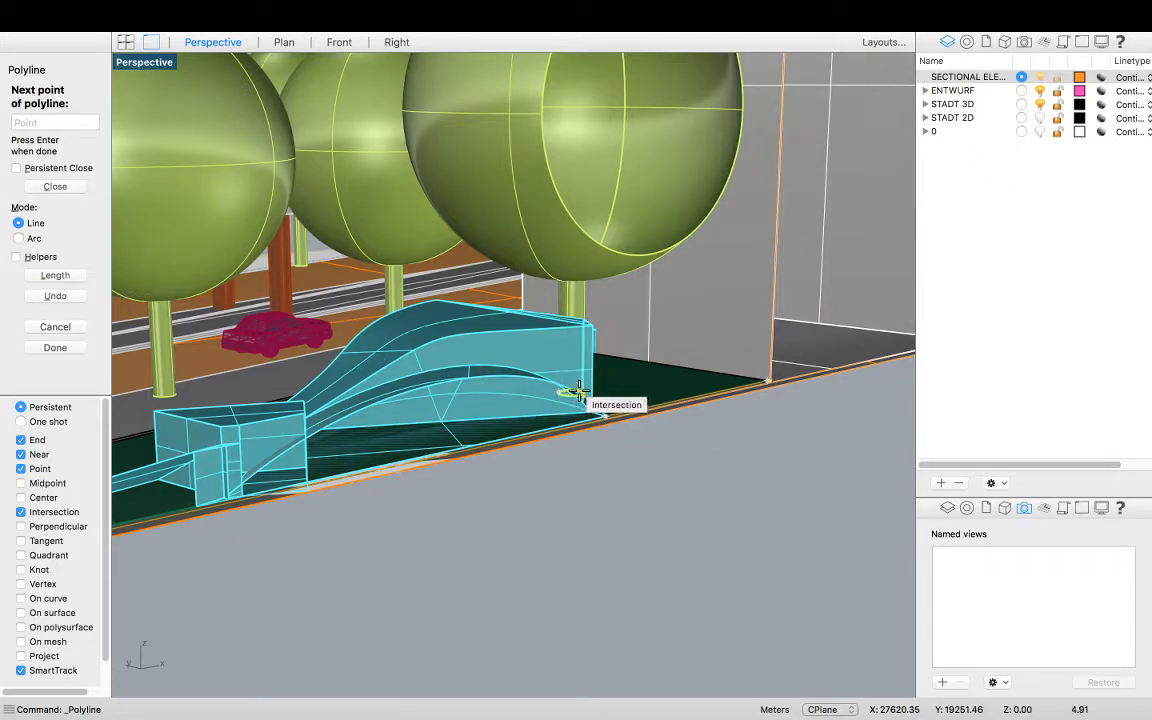
Trace the second landscape element's arched edge with polyline points snapped to the curve
scroll(572, 392, up, 5)
scroll(553, 468, down, 5)
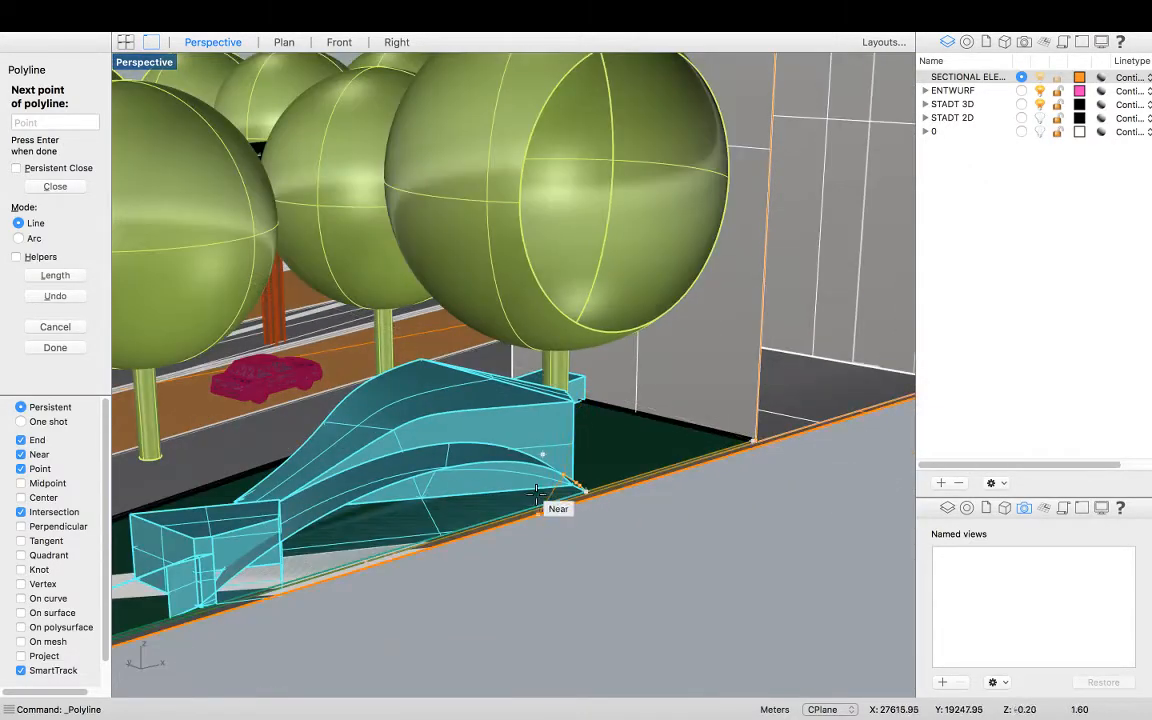
right_drag(570, 472, 523, 475)
scroll(628, 510, up, 5)
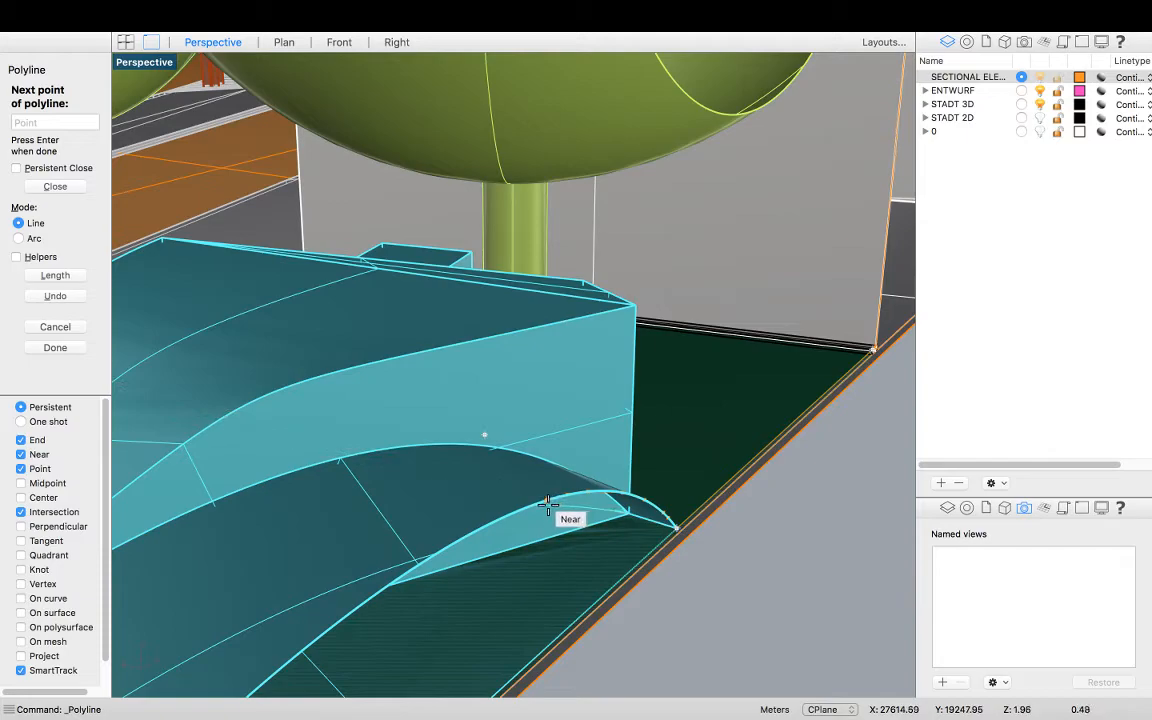
right_drag(545, 500, 545, 499)
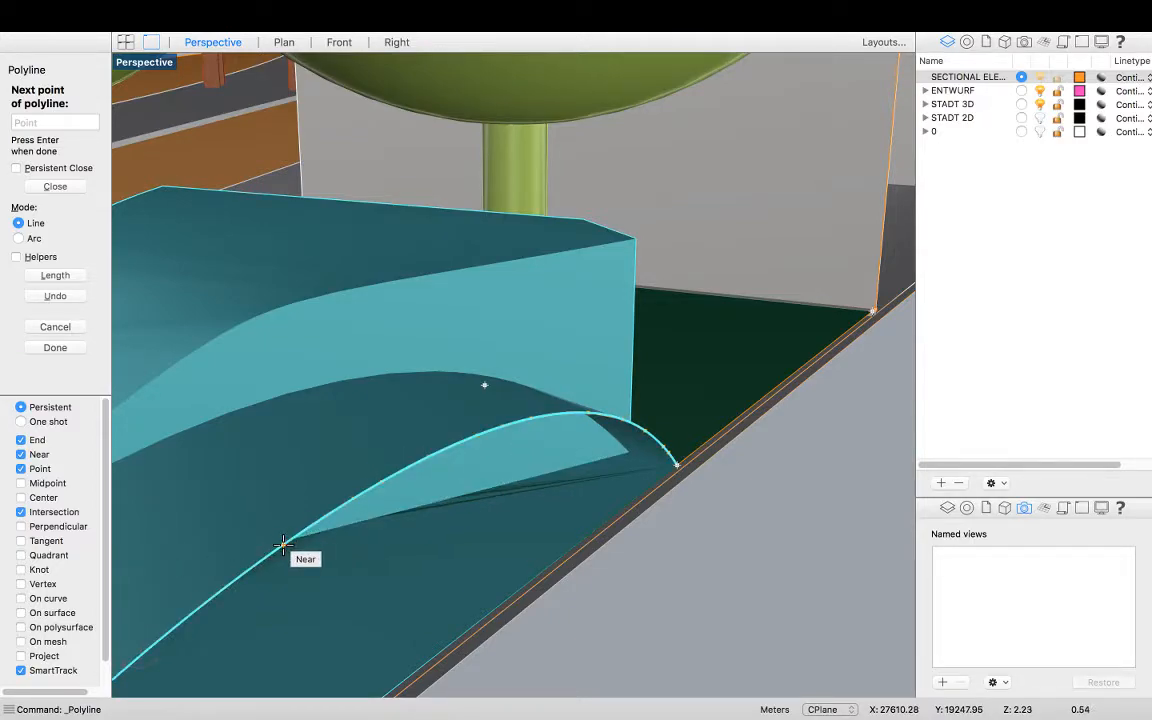
click(140, 654)
Bring the polyline down the element's vertical edge and across to the adjacent box's corner
scroll(445, 482, down, 5)
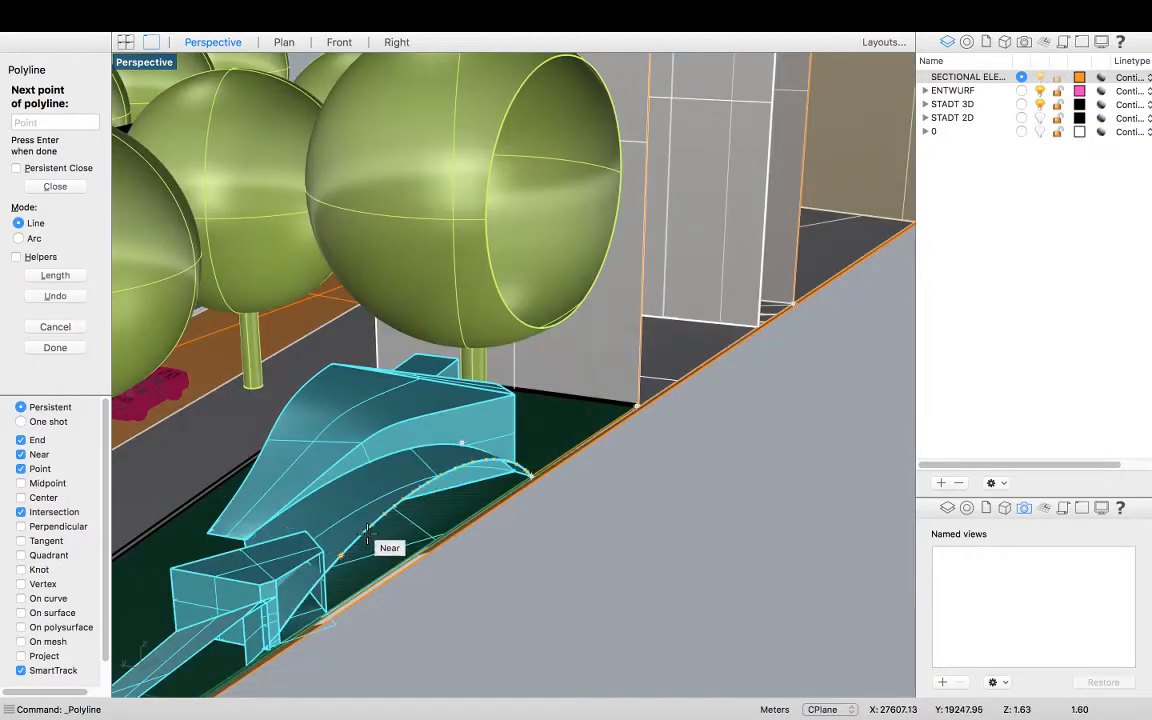
scroll(367, 530, up, 3)
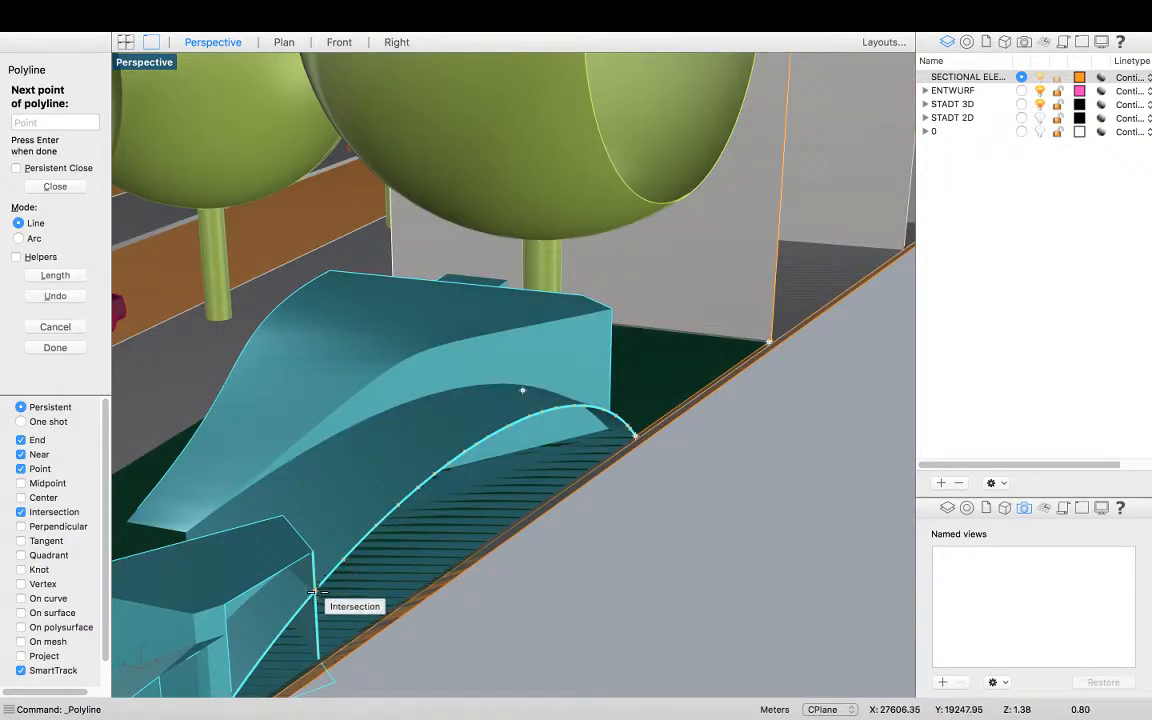
click(312, 547)
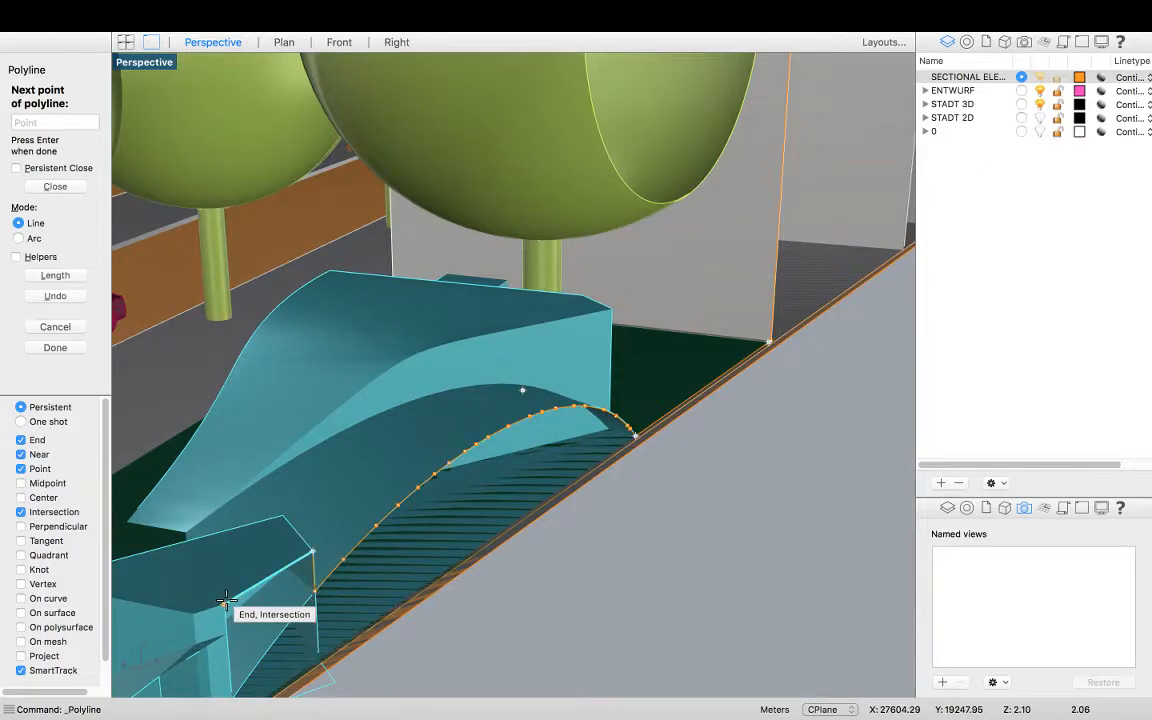
click(226, 602)
Continue the polyline along the long sloping element's edge to its western end
scroll(326, 488, down, 5)
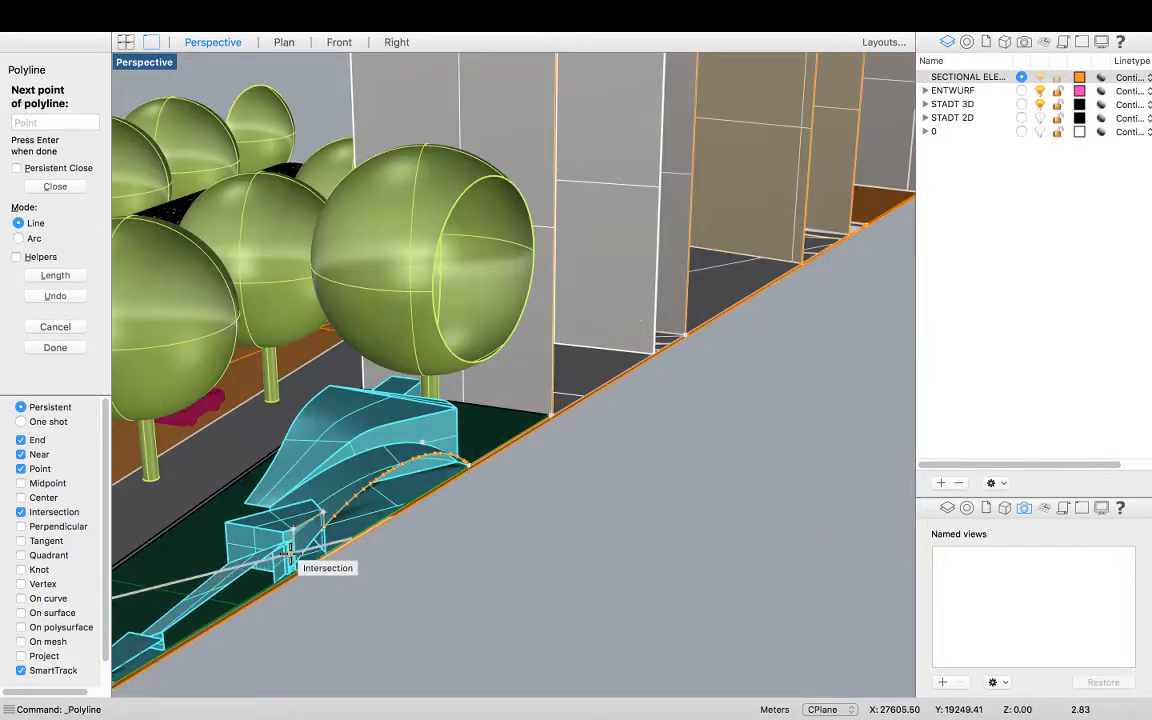
scroll(289, 549, up, 5)
click(299, 514)
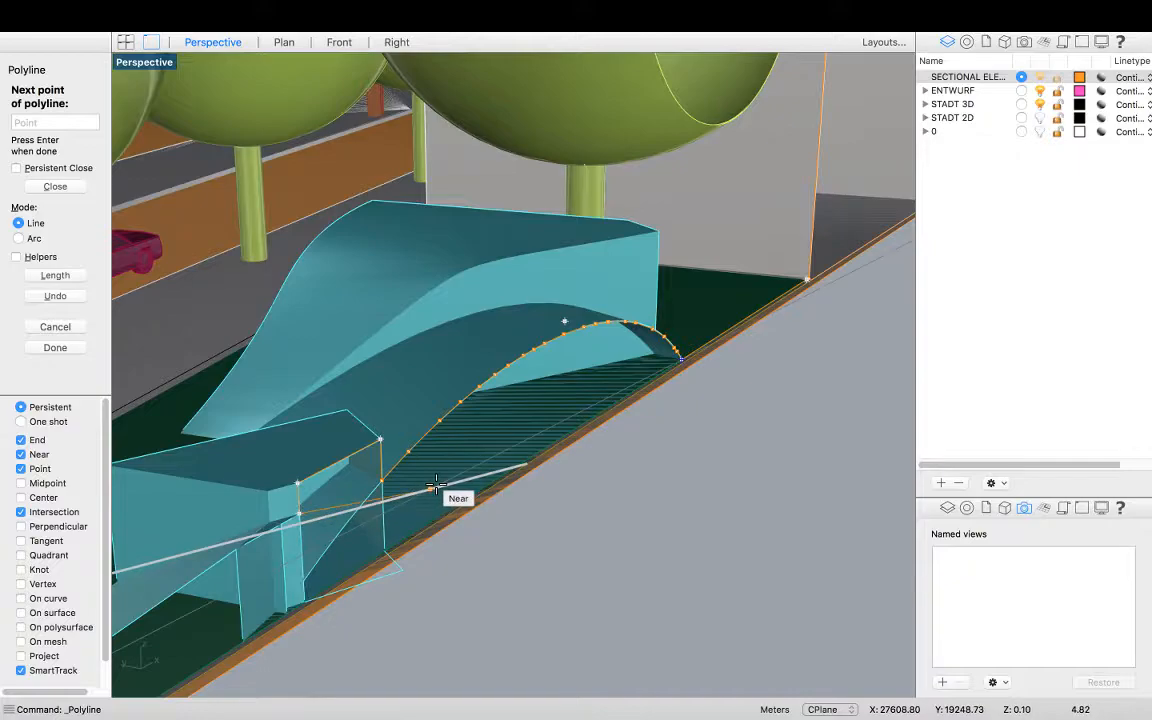
scroll(433, 486, down, 5)
scroll(269, 588, up, 3)
scroll(269, 582, up, 3)
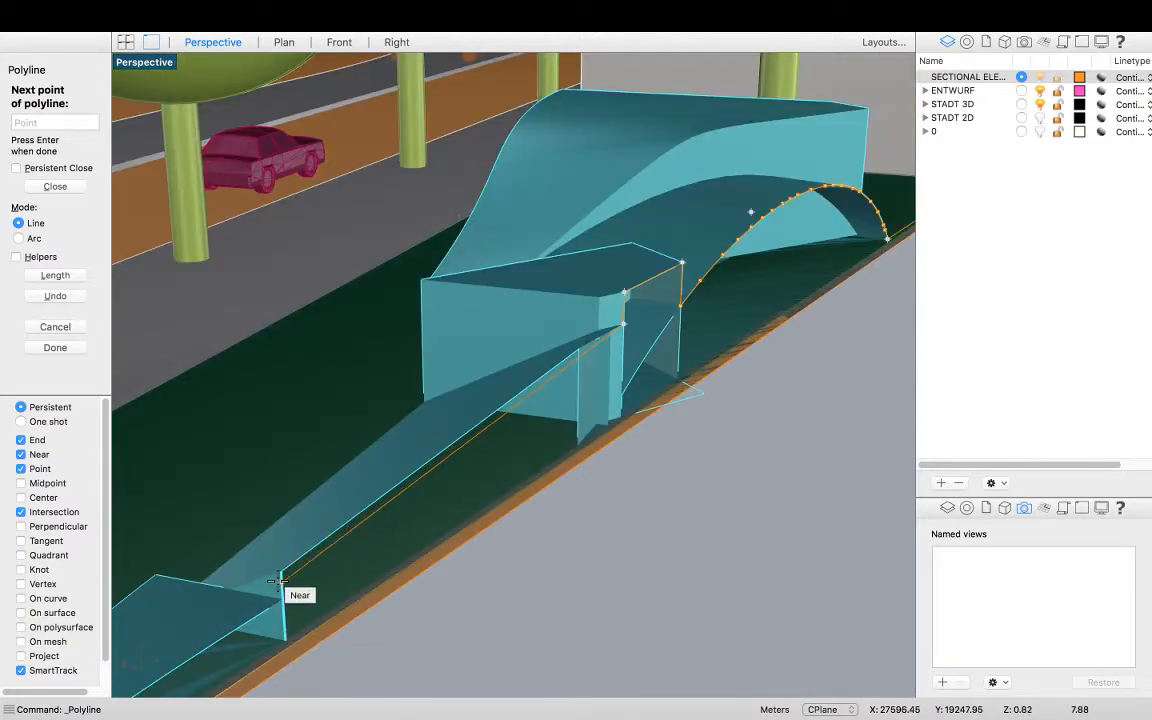
click(283, 597)
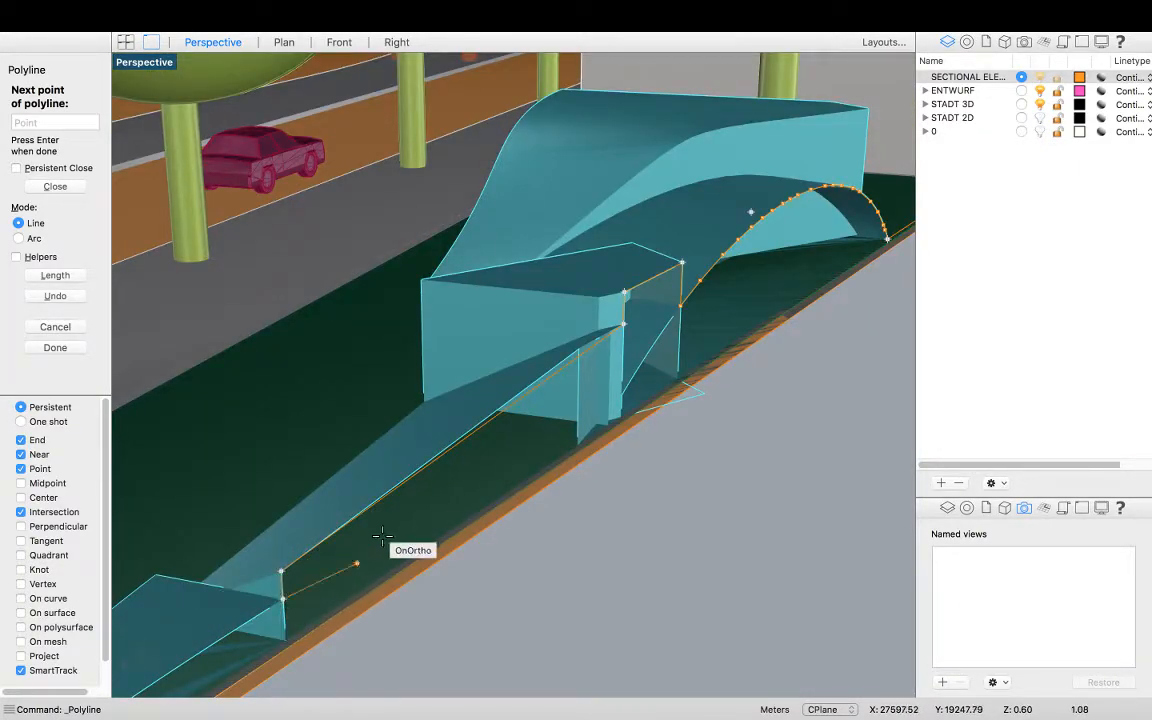
Snap the next polyline point to the pointed tip of the wedge-shaped element
scroll(390, 535, down, 5)
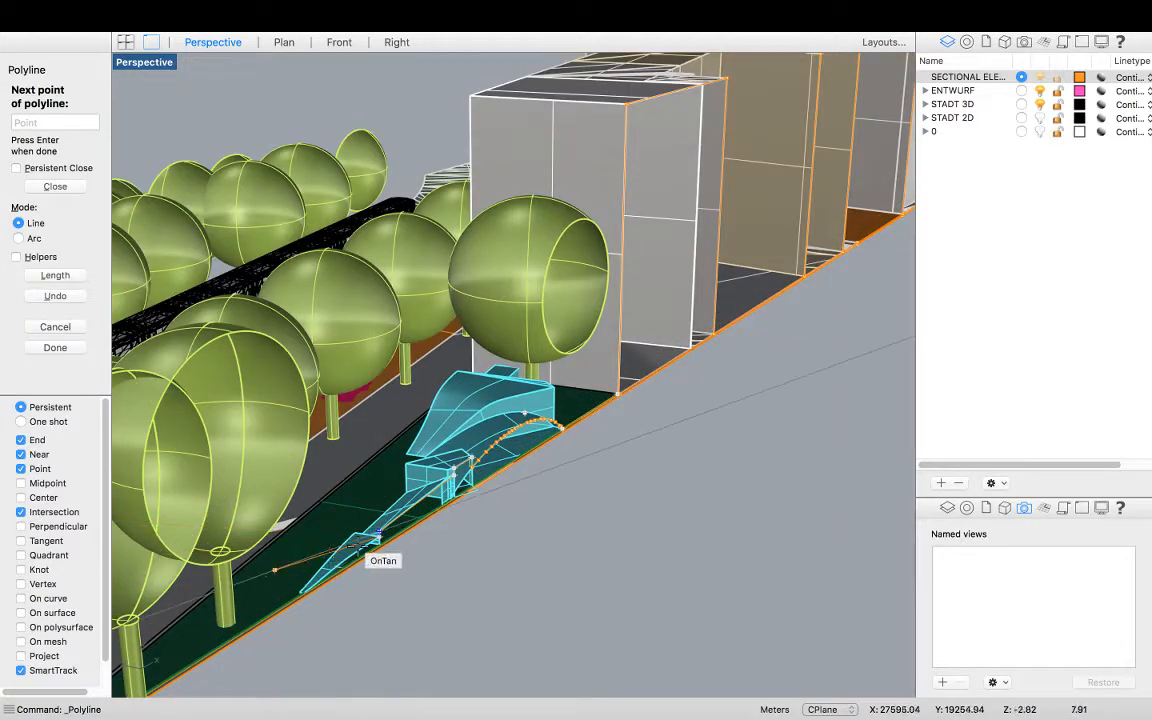
scroll(283, 612, up, 5)
scroll(292, 605, up, 5)
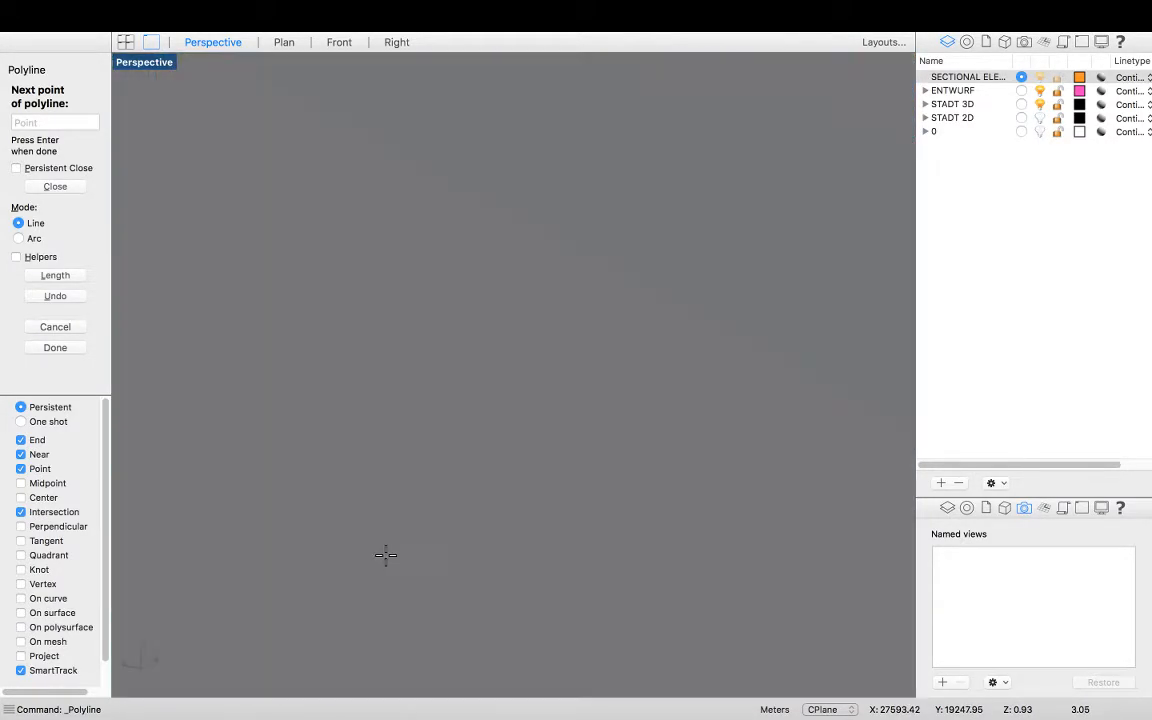
scroll(518, 465, down, 5)
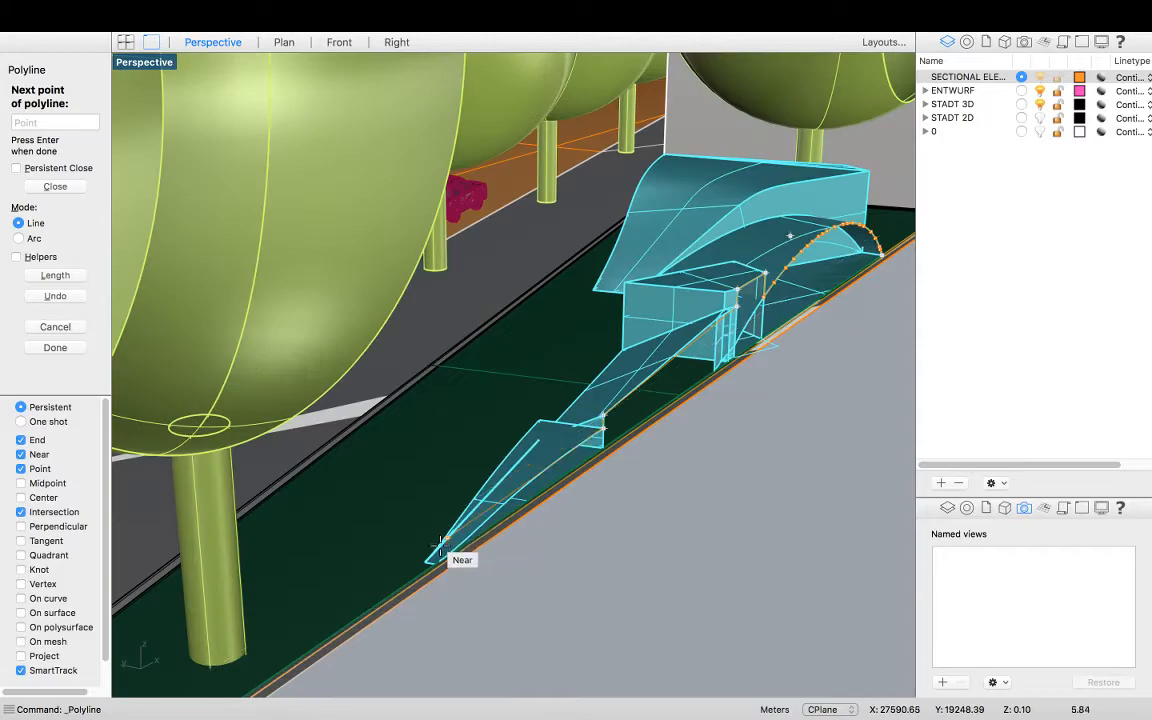
scroll(437, 571, up, 5)
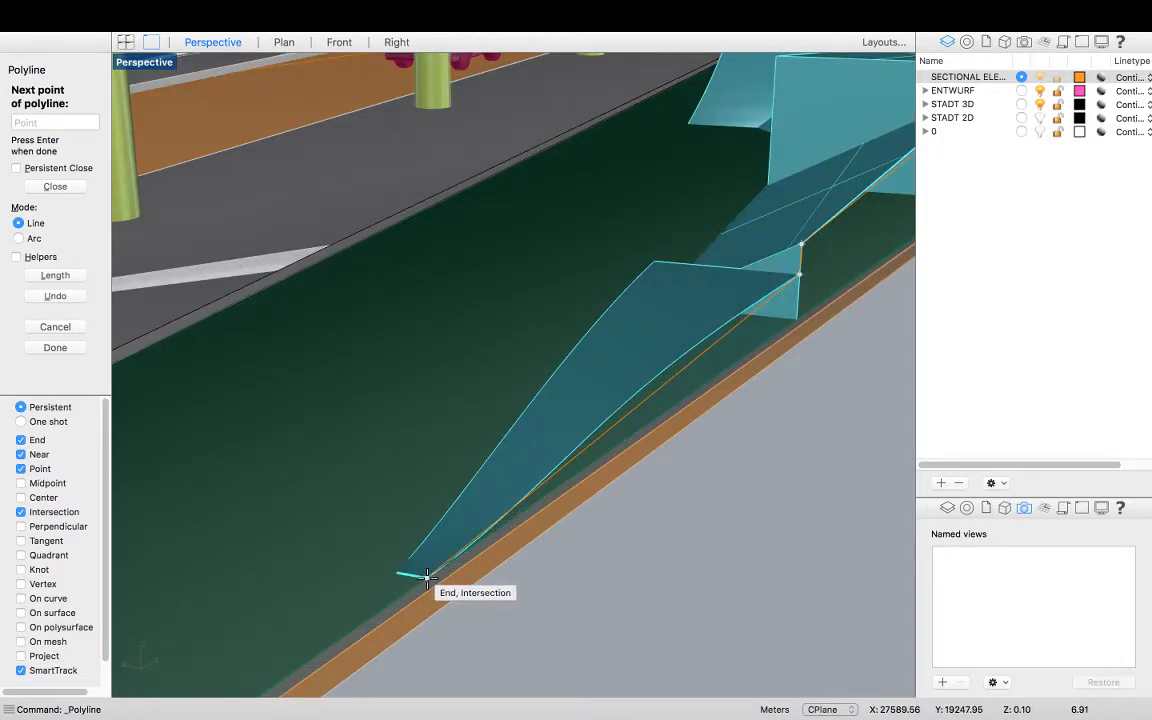
click(426, 577)
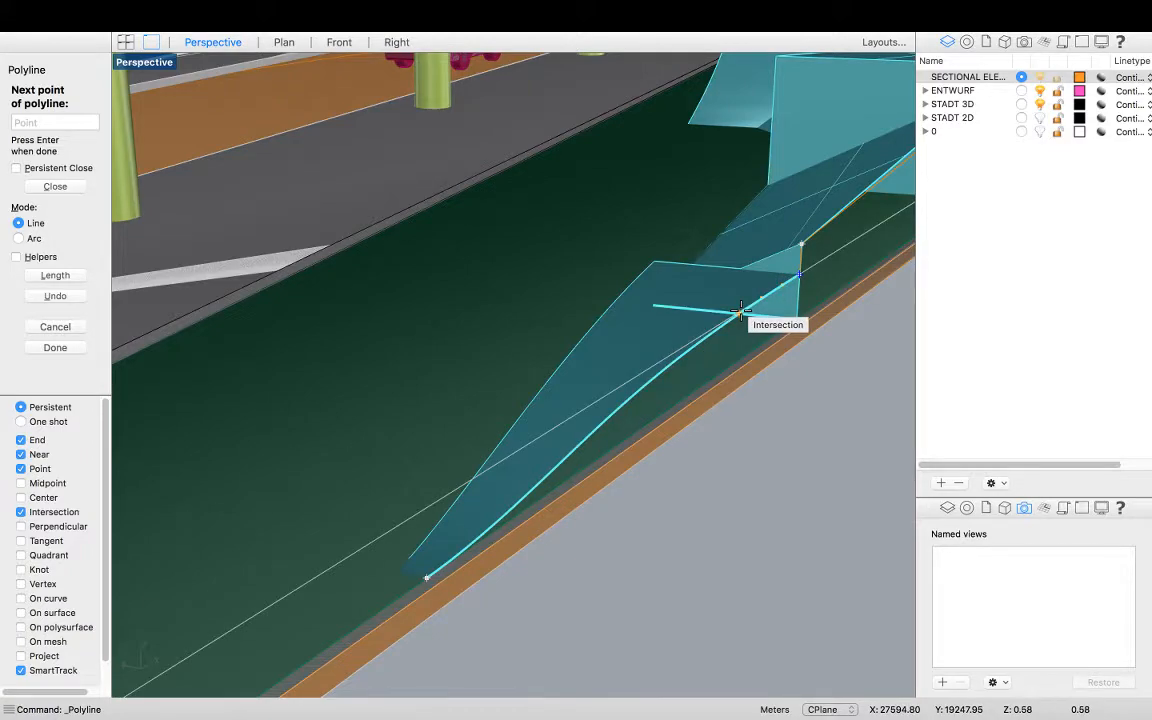
Trace the wedge's curved edge back toward the ground line with several snapped points
right_drag(714, 326, 709, 326)
scroll(571, 290, down, 5)
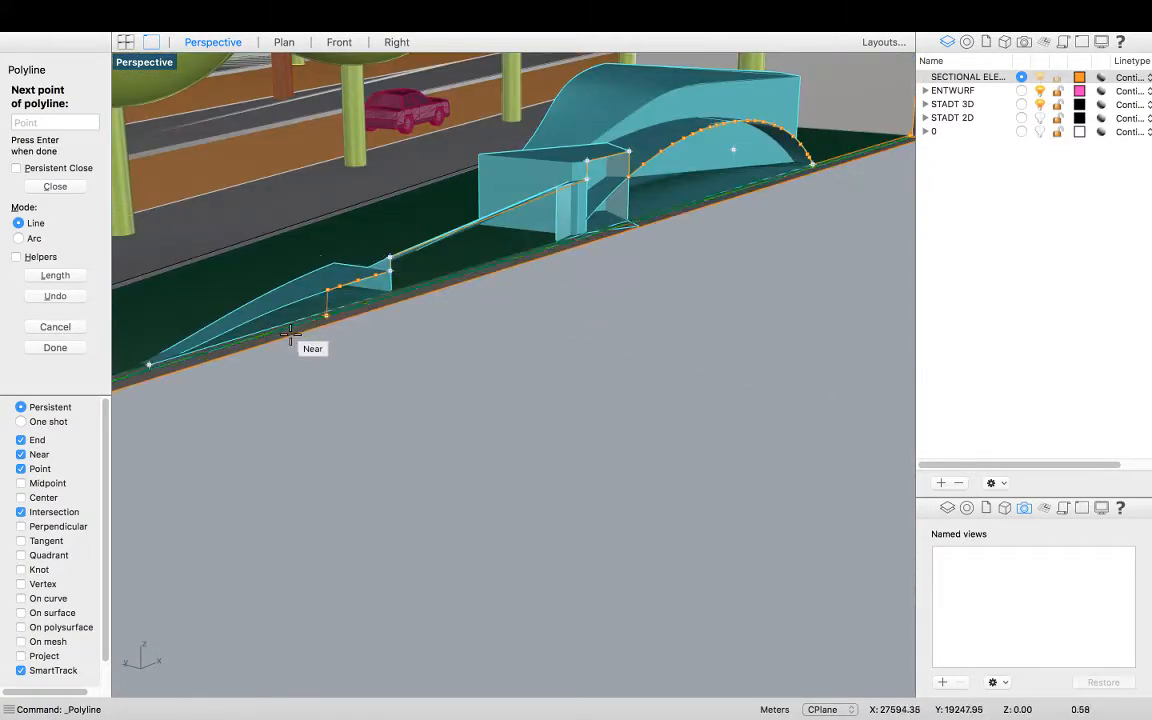
scroll(295, 314, up, 5)
right_drag(351, 293, 352, 292)
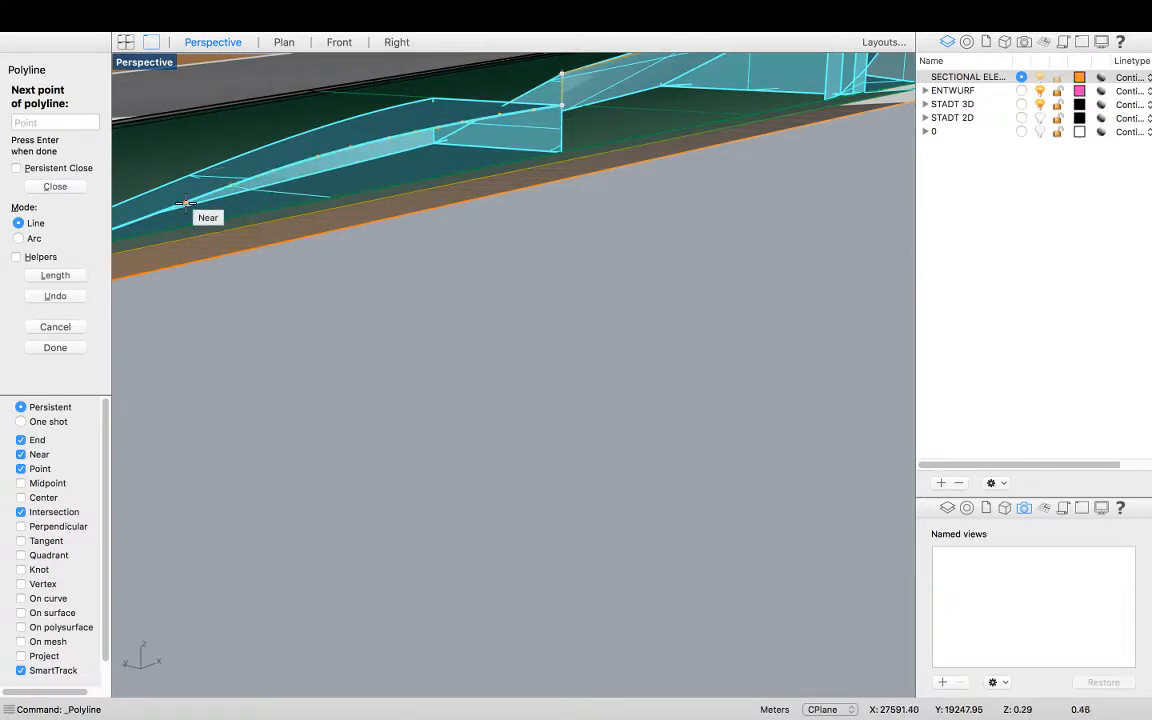
click(144, 219)
shift+right_drag(147, 222, 234, 229)
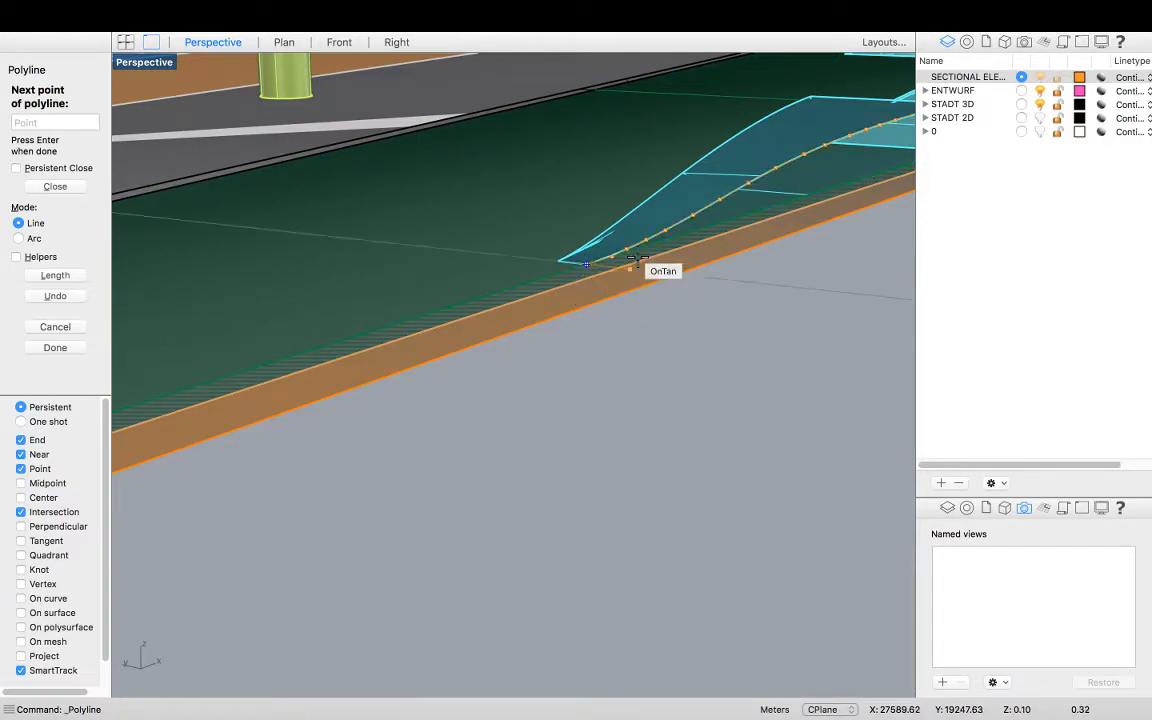
Extend the polyline along the ground line to the planting bed corner and the next intersection westward
scroll(622, 262, down, 3)
scroll(333, 355, up, 3)
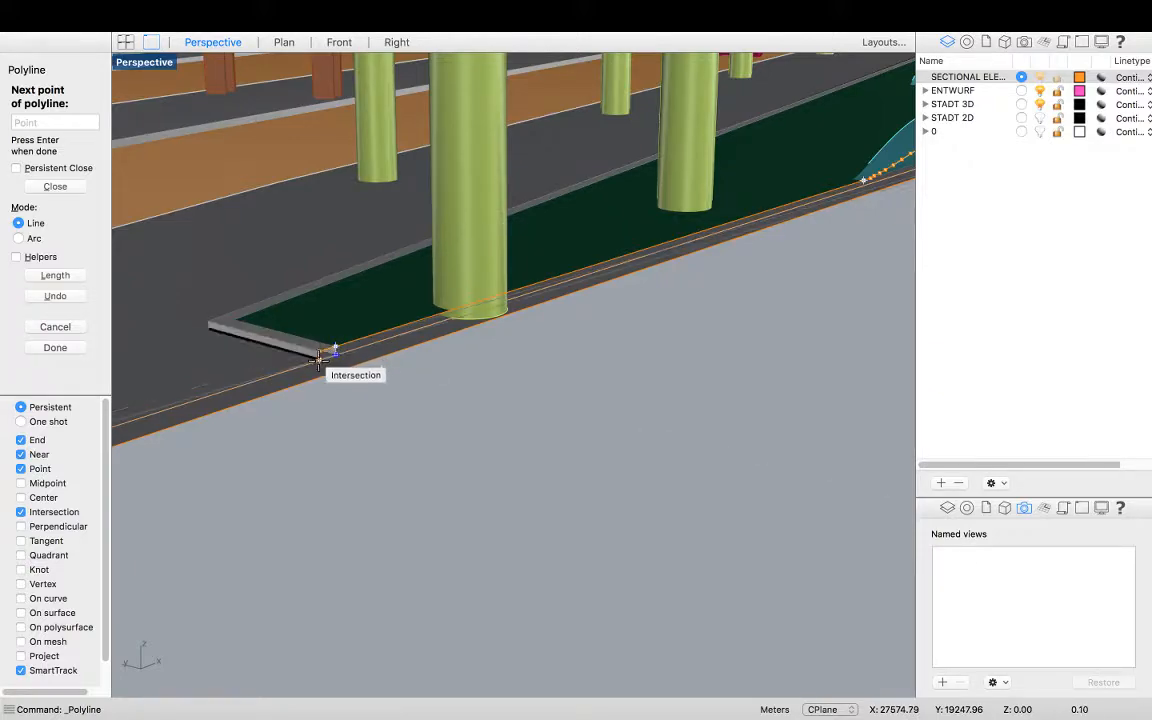
click(318, 361)
scroll(415, 323, down, 3)
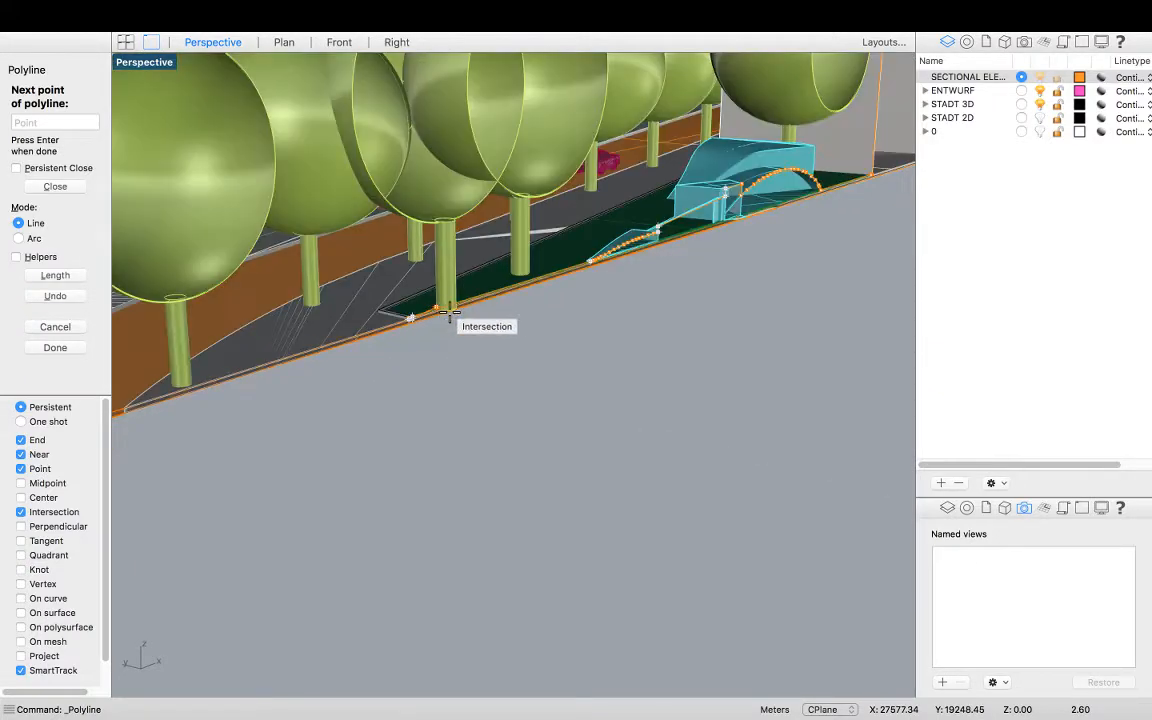
scroll(388, 350, up, 3)
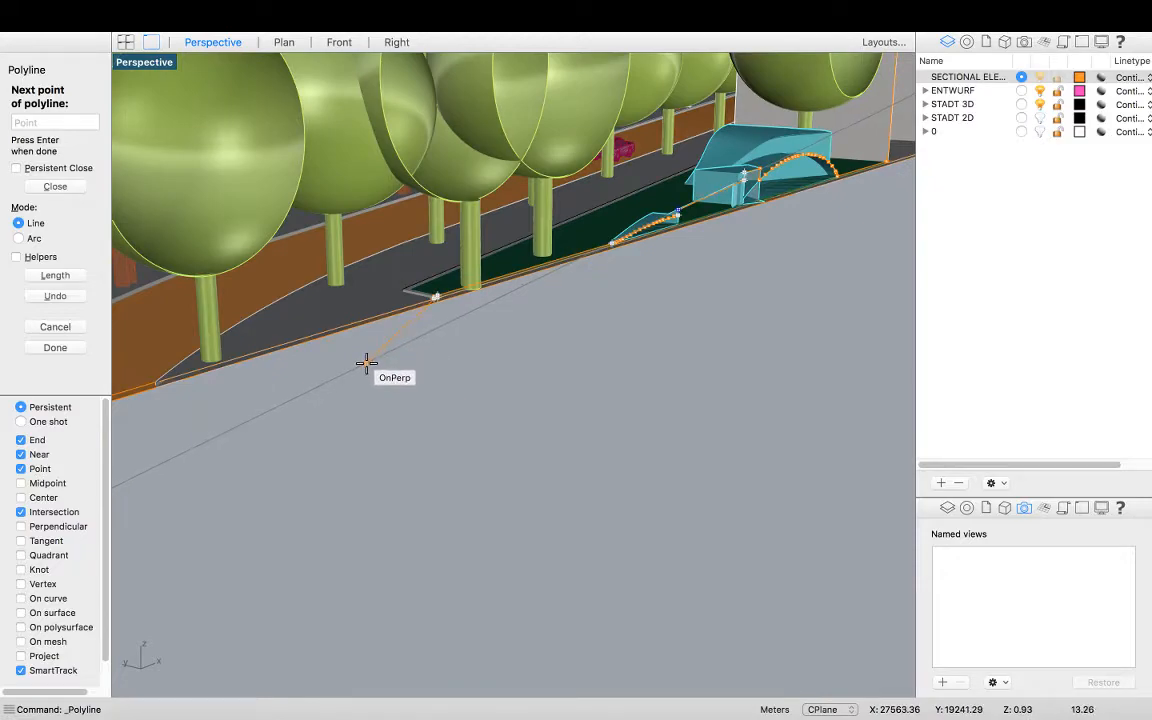
shift+right_drag(394, 356, 413, 355)
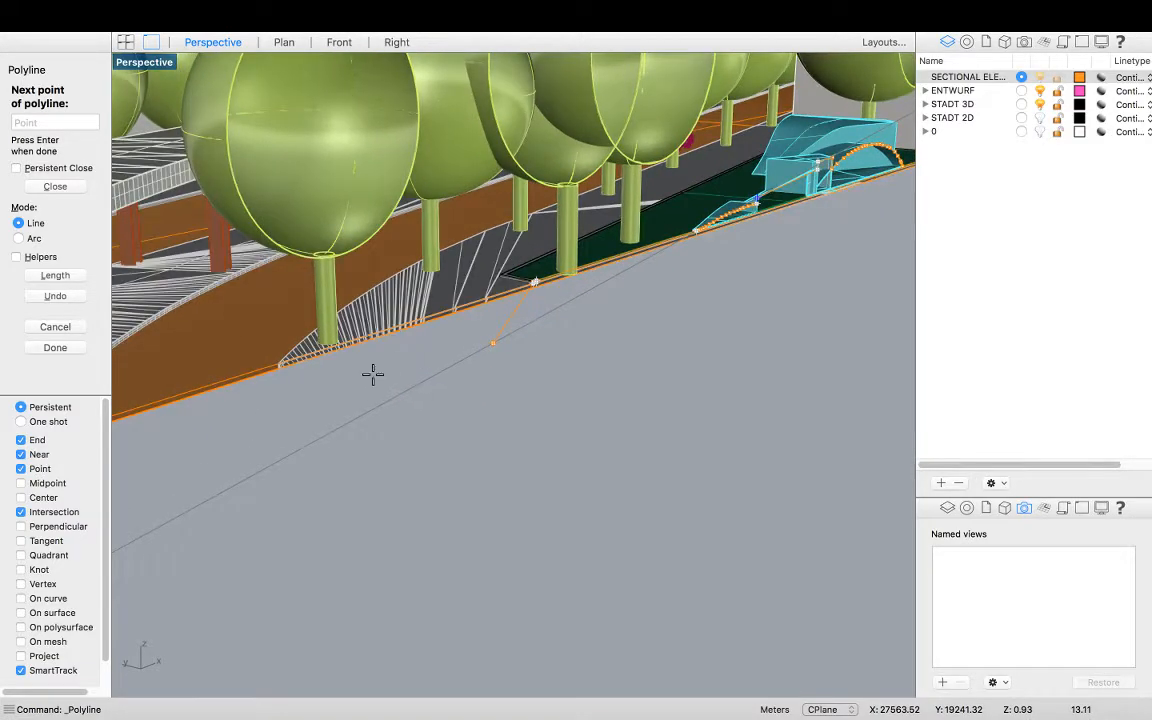
scroll(285, 372, up, 5)
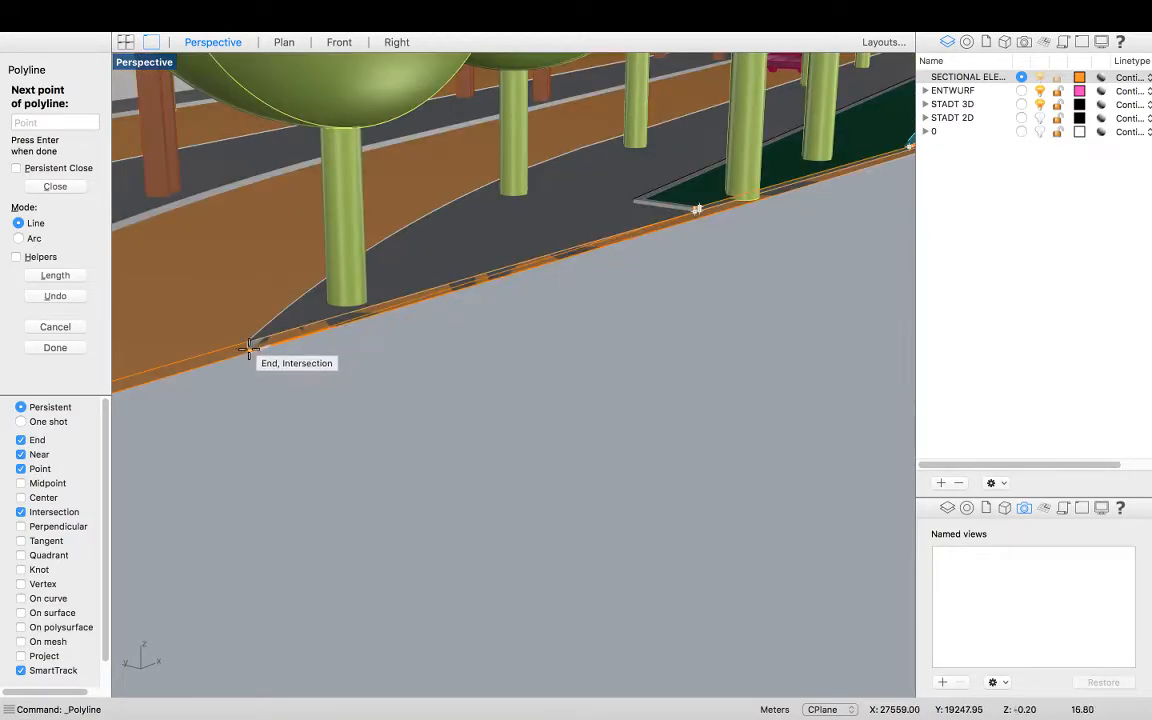
click(248, 348)
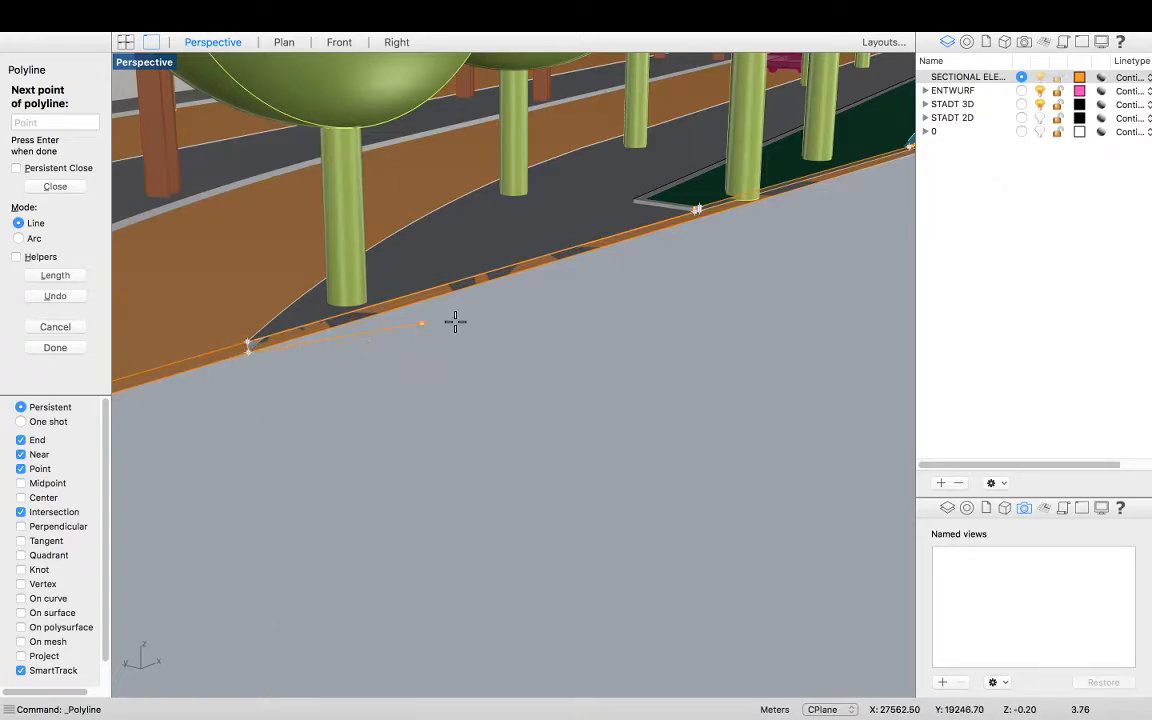
Continue the polyline westward to the curved path edge and on to the model's far western corner
scroll(237, 381, down, 6)
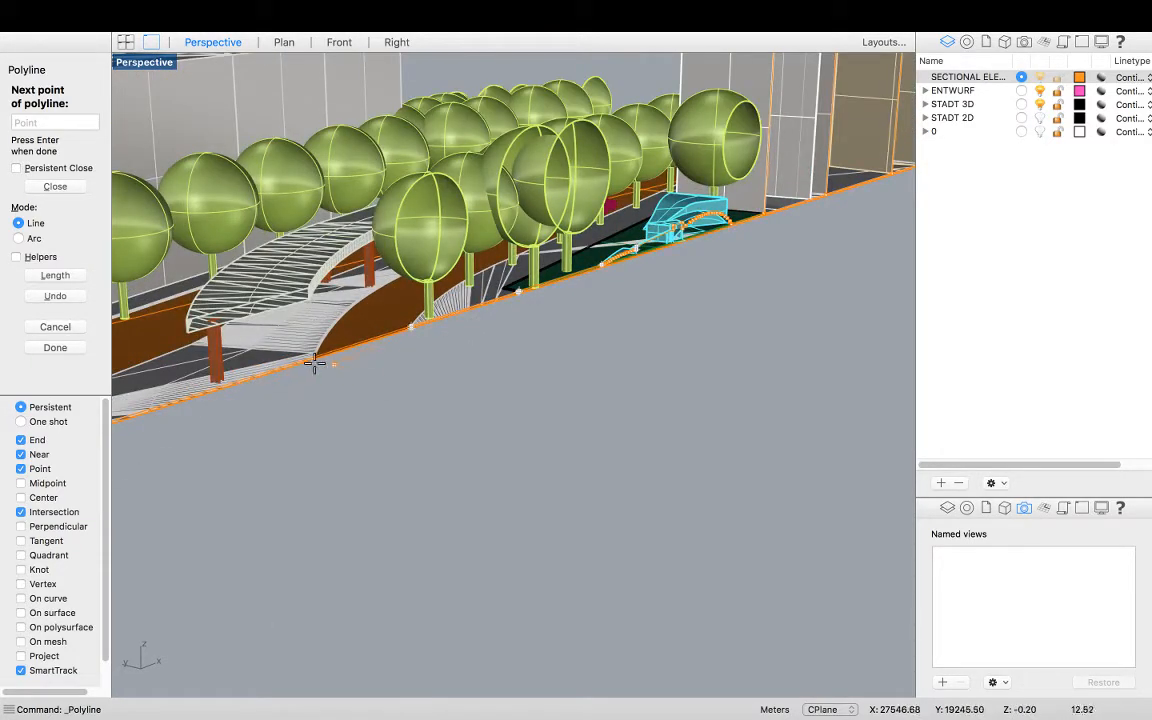
scroll(316, 364, up, 4)
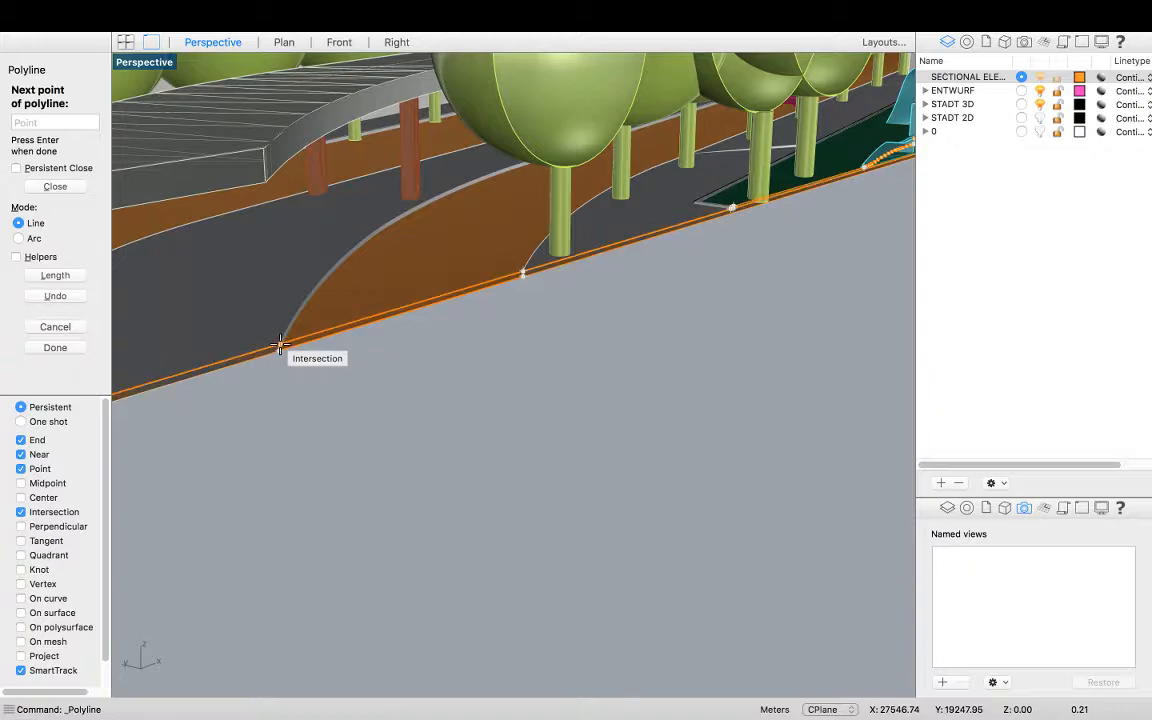
scroll(283, 355, up, 3)
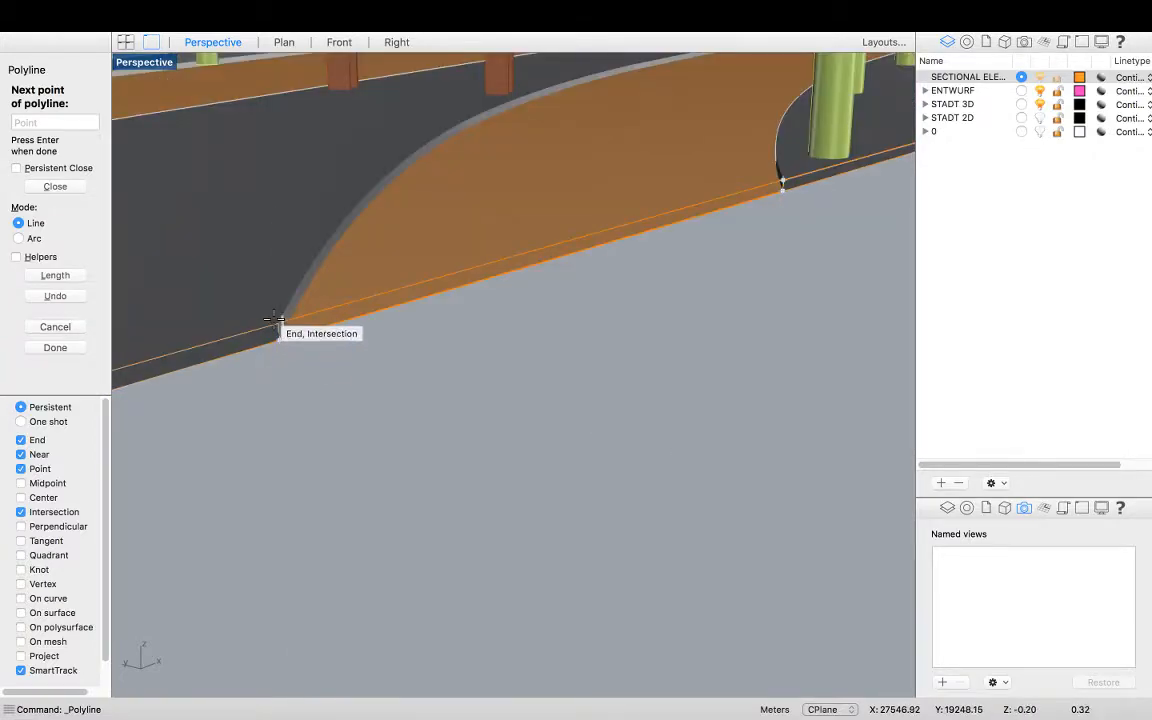
click(279, 329)
scroll(524, 338, down, 3)
scroll(524, 338, down, 5)
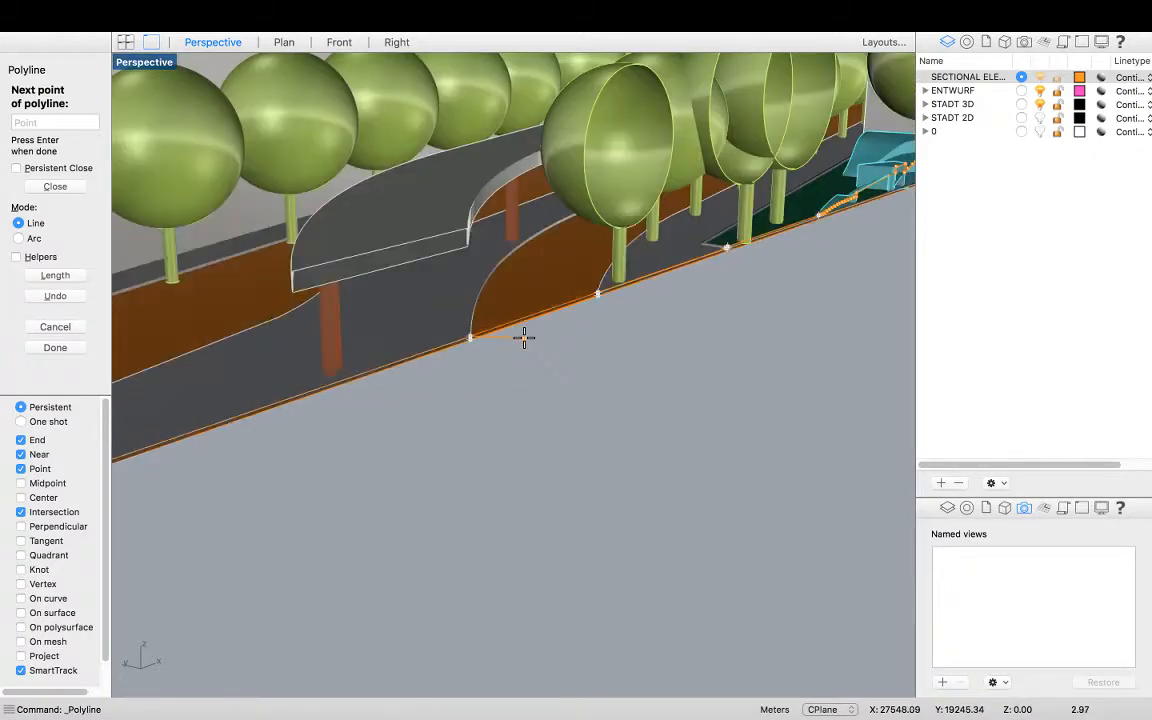
scroll(398, 395, up, 5)
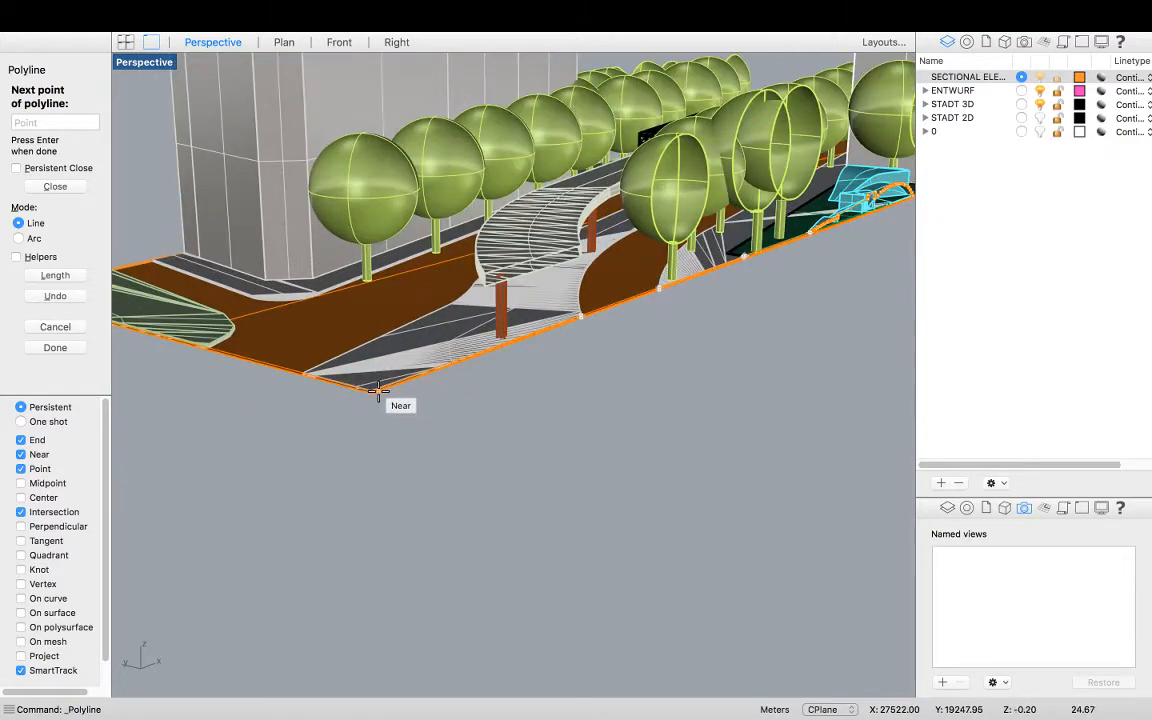
click(346, 390)
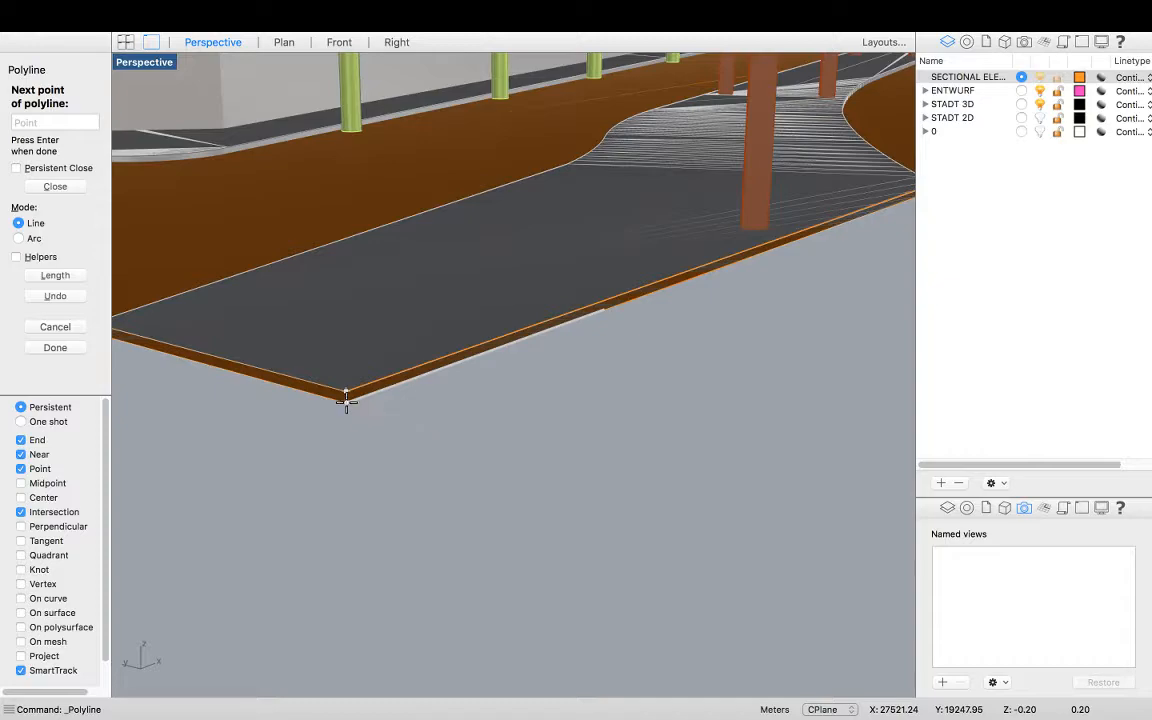
Snap the polyline back to the eastern corner of the ground line, add a point at the building edge, and finish the polyline
scroll(303, 429, down, 4)
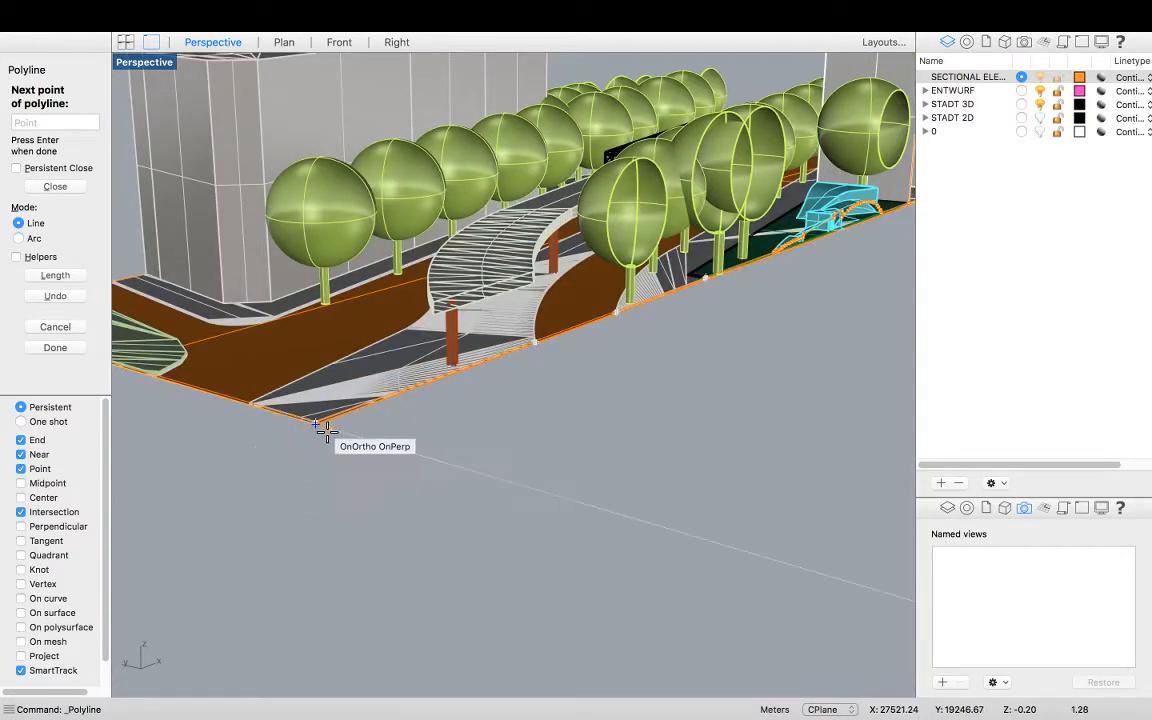
scroll(272, 441, up, 3)
scroll(273, 440, down, 3)
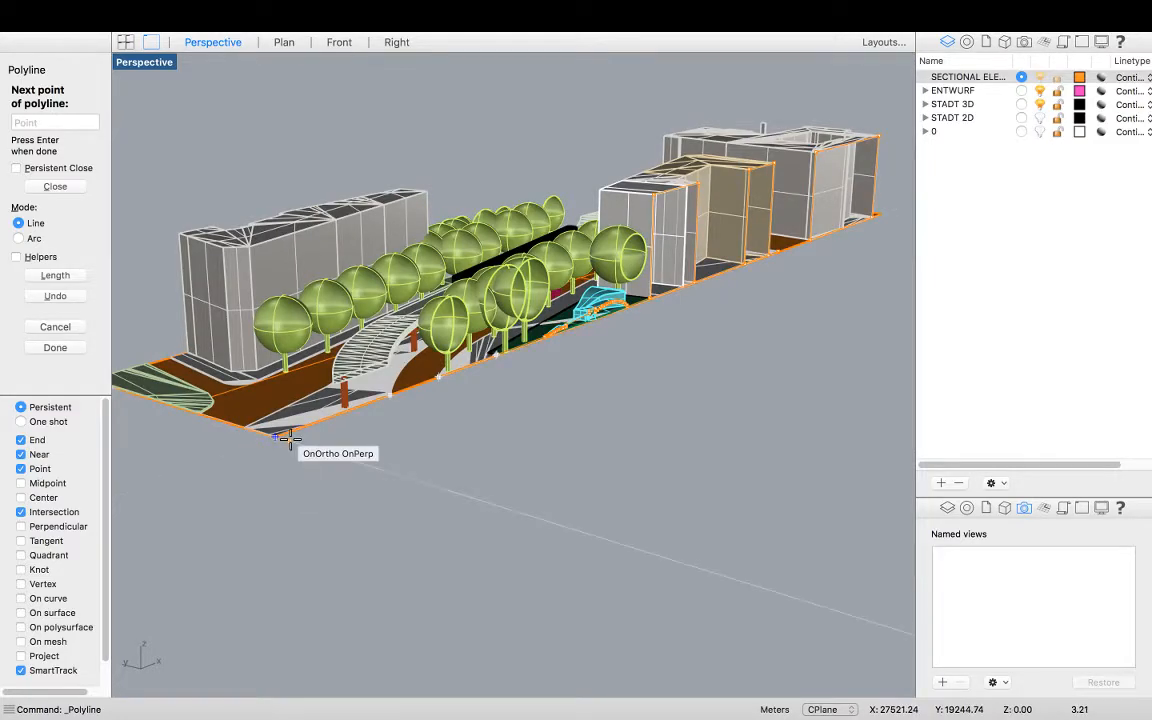
scroll(238, 455, up, 2)
scroll(235, 460, down, 3)
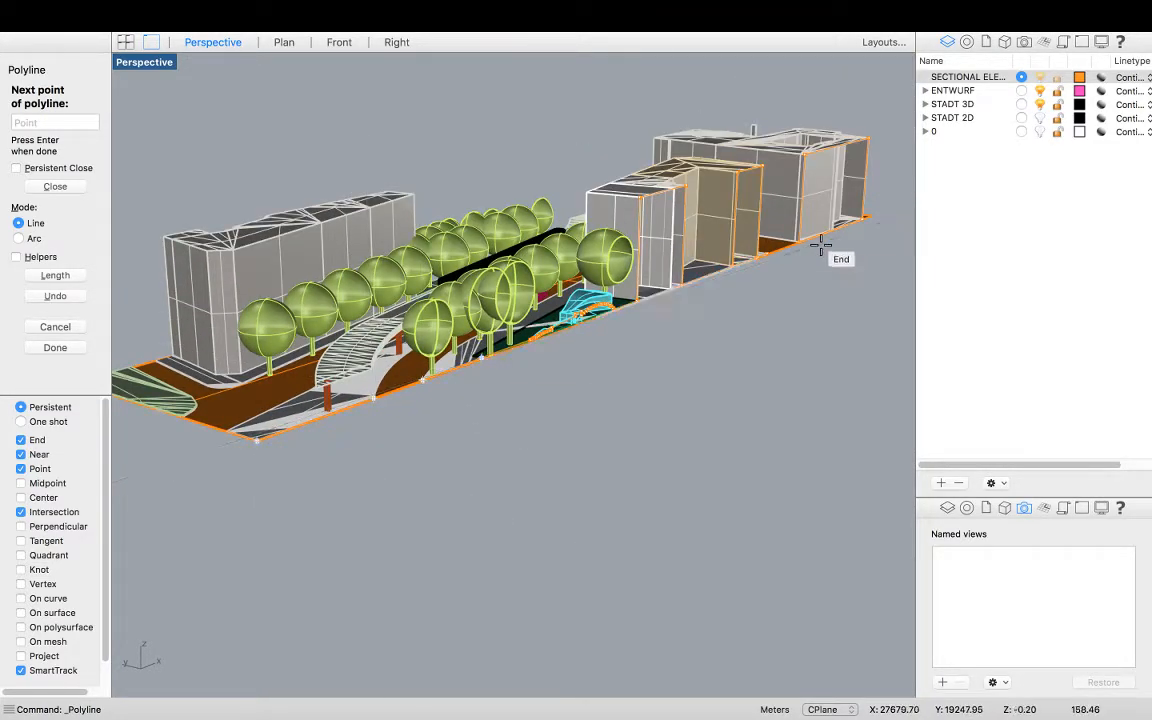
scroll(890, 213, up, 3)
scroll(890, 213, up, 6)
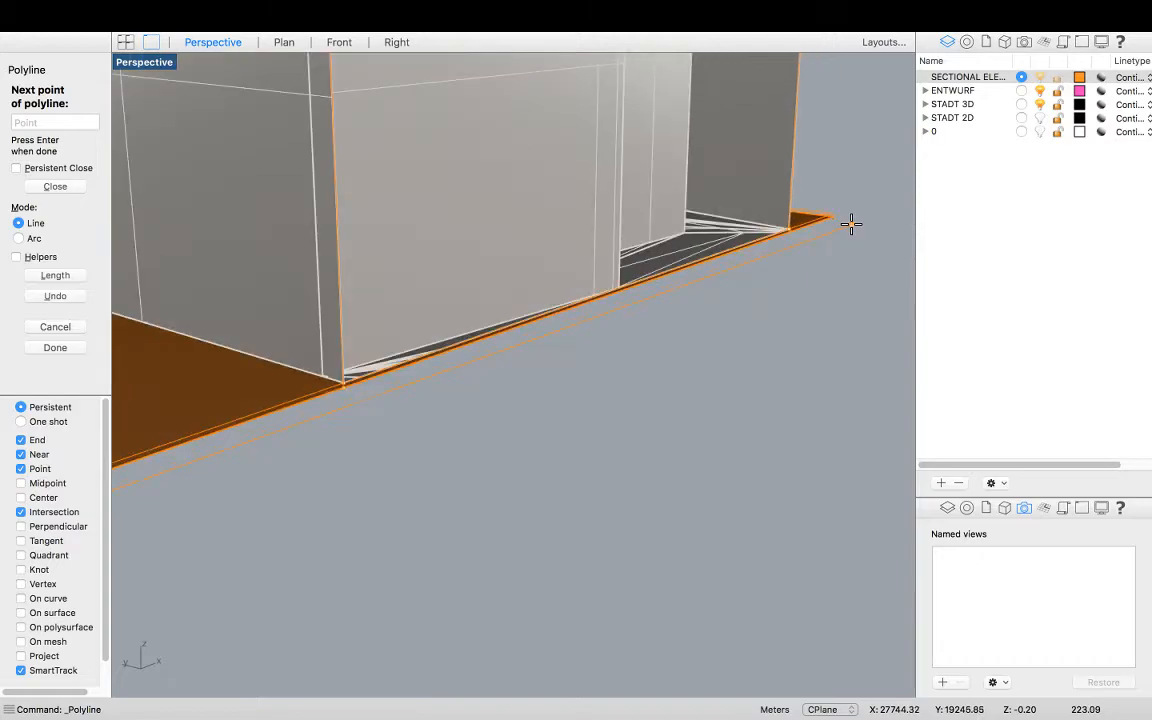
scroll(388, 296, down, 5)
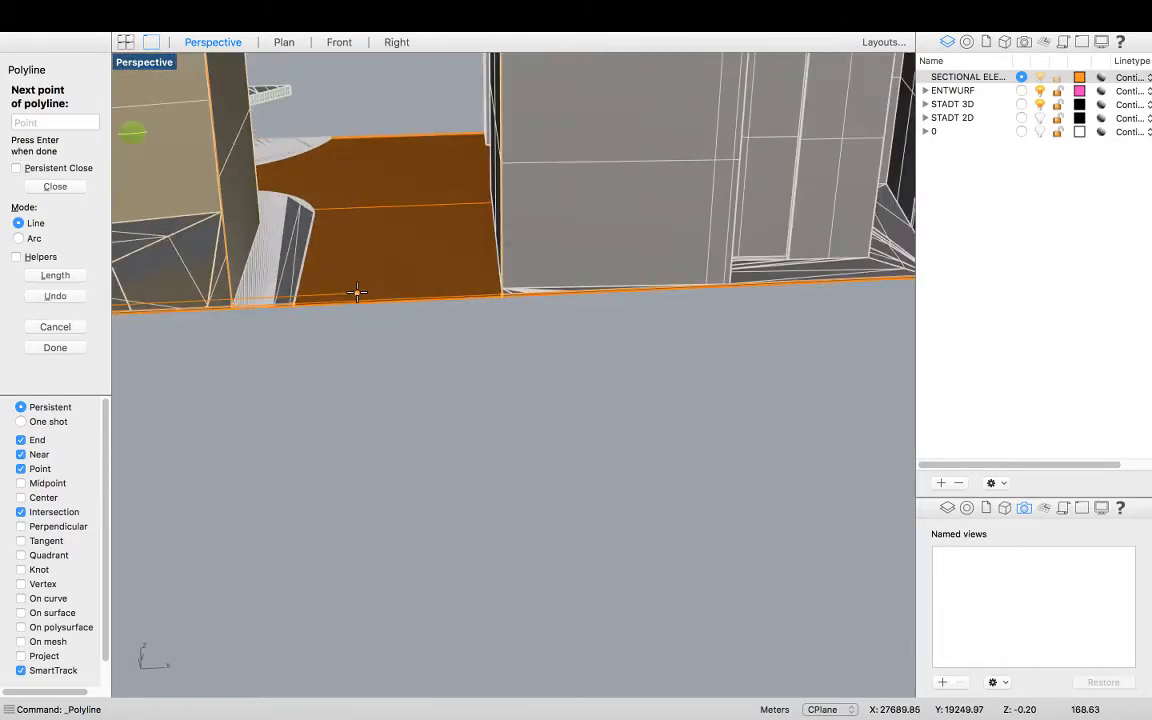
scroll(300, 316, down, 3)
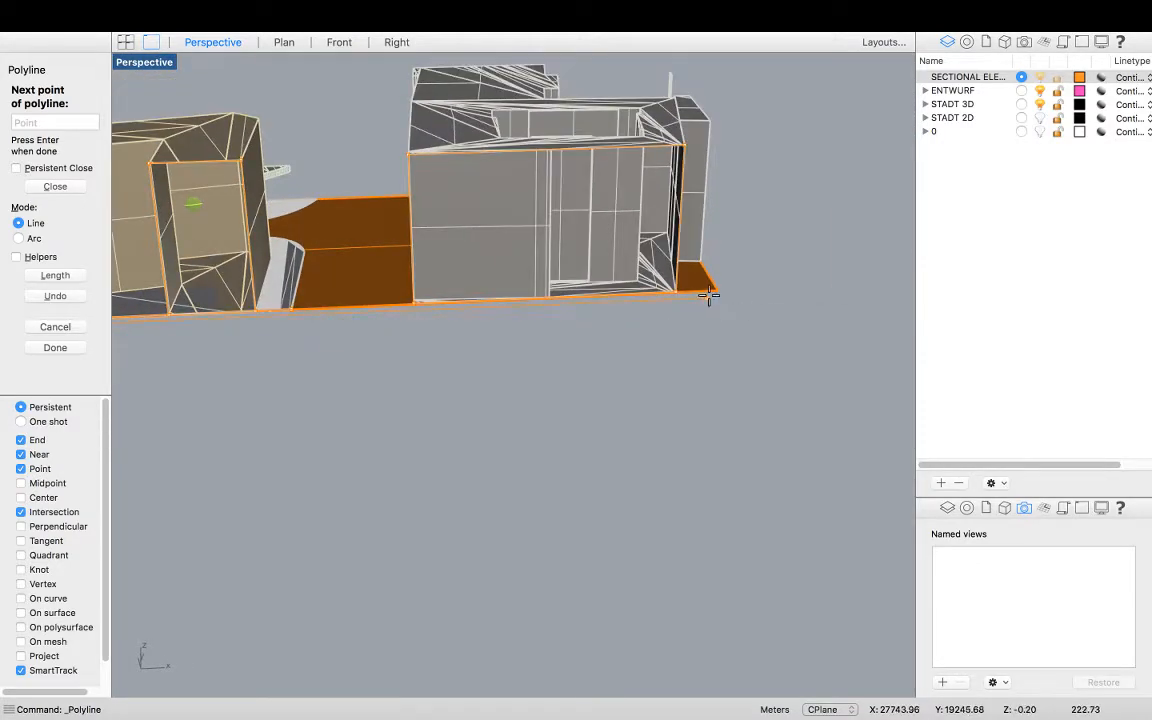
scroll(725, 294, up, 5)
scroll(703, 284, up, 2)
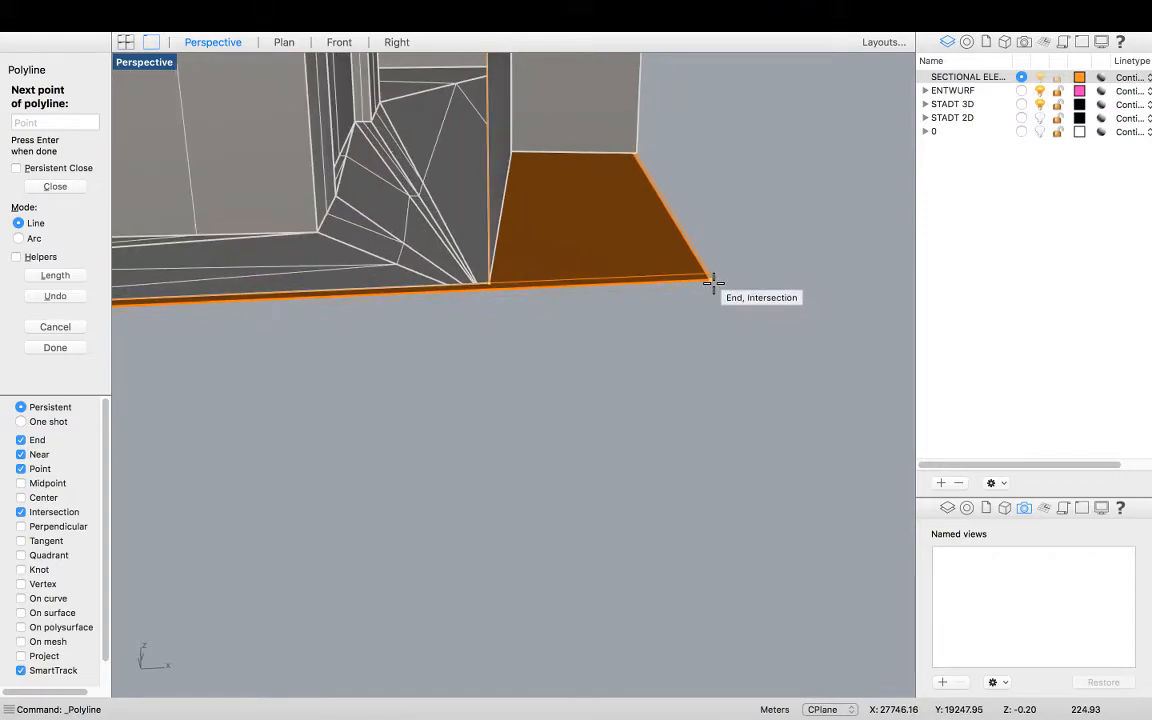
click(711, 271)
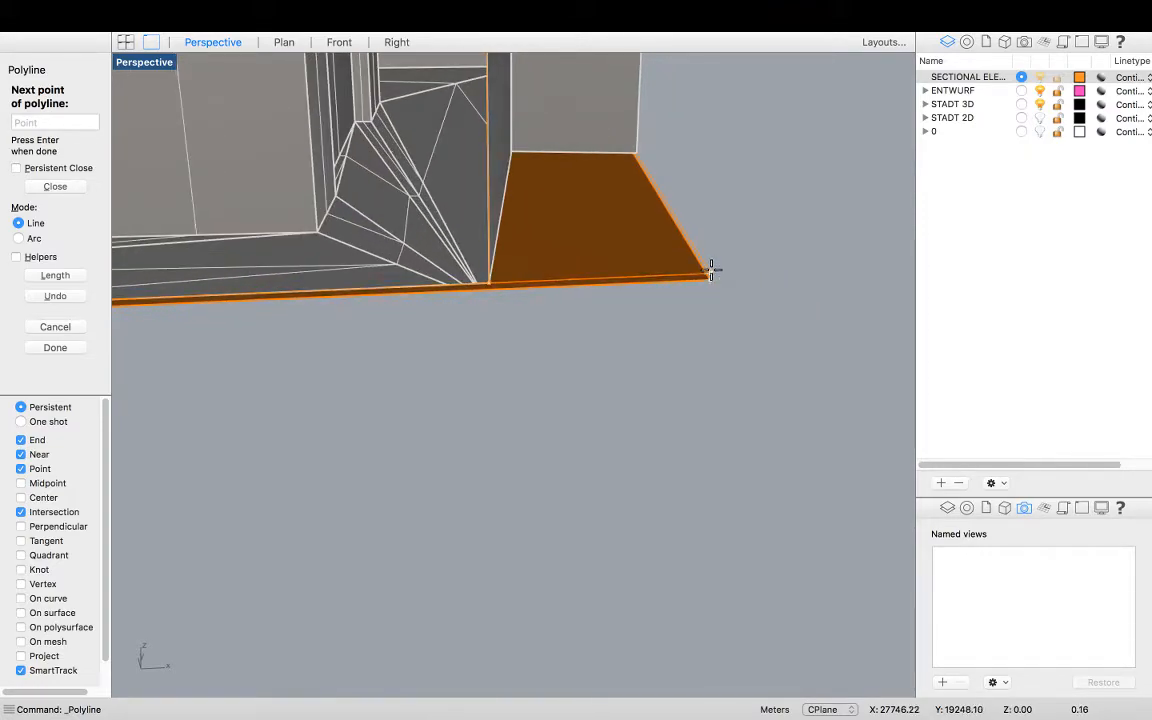
click(488, 286)
key(Return)
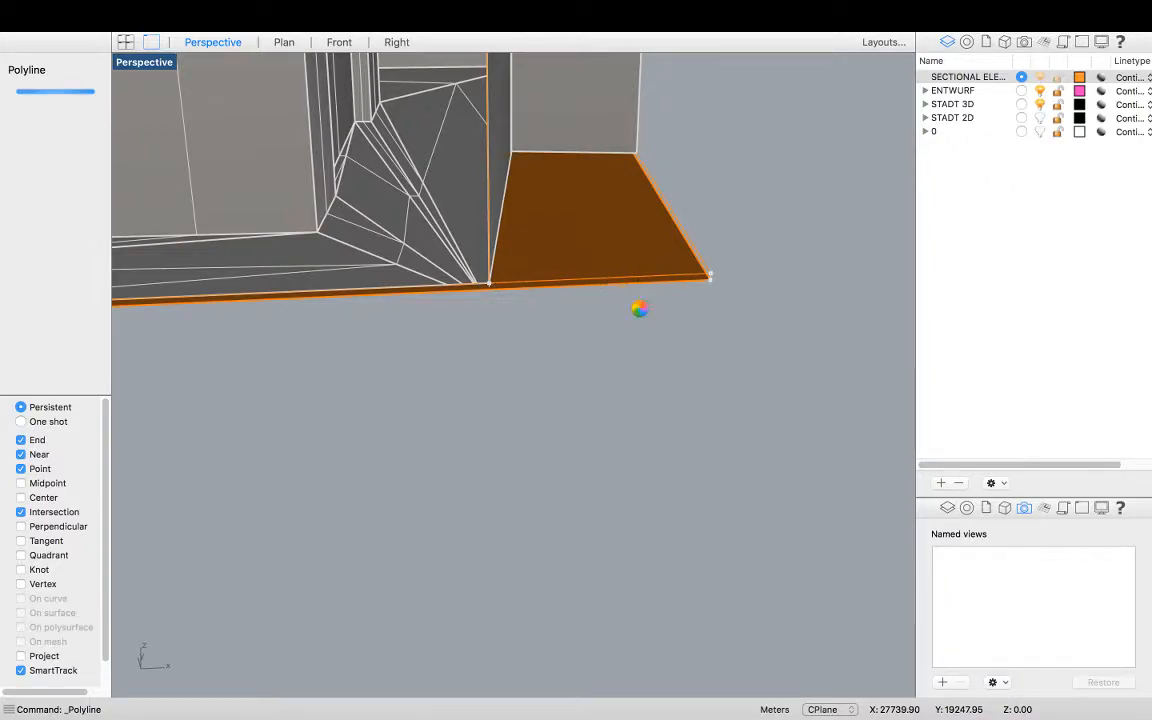
Select the traced section outline curves and build planar surfaces from them with PlanarSrf, accepting curve boolean processing
click(722, 280)
click(740, 303)
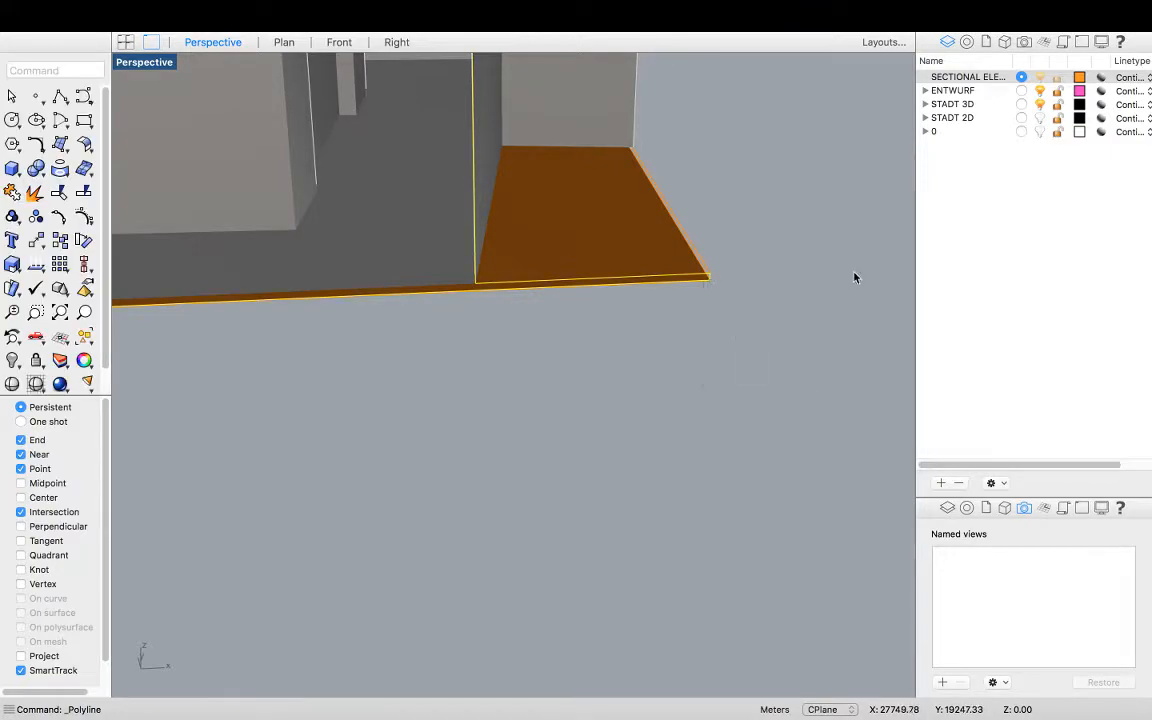
scroll(856, 257, down, 12)
scroll(449, 281, up, 6)
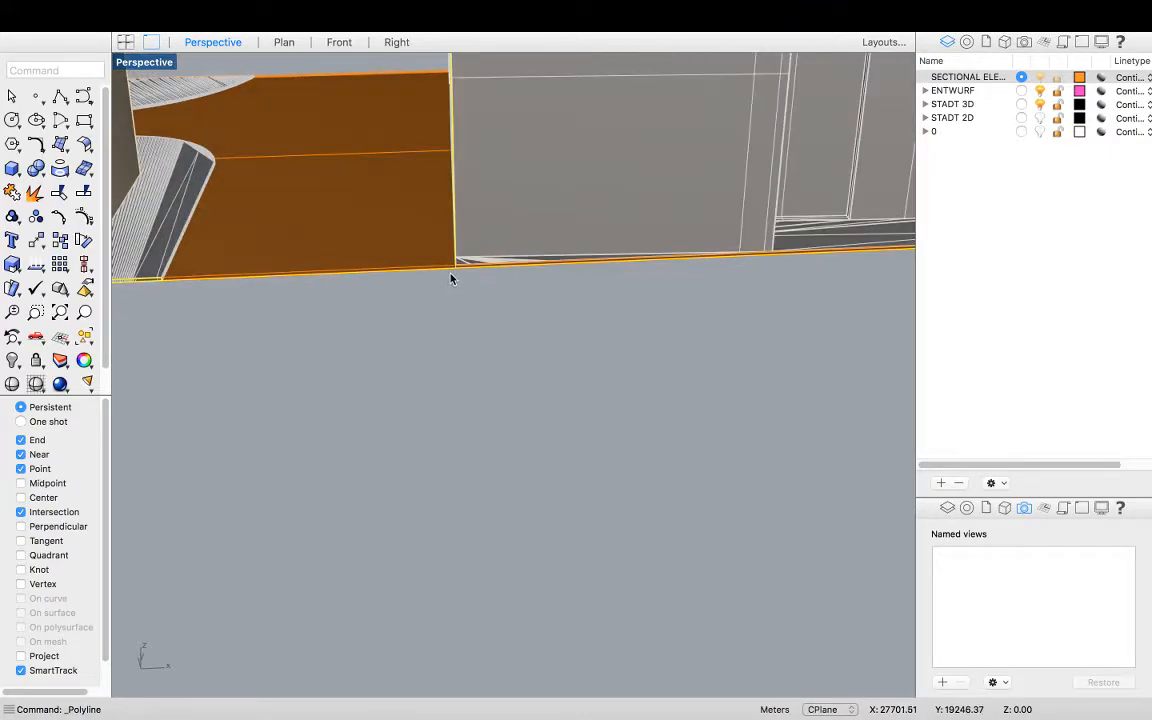
scroll(452, 278, down, 6)
scroll(317, 281, up, 3)
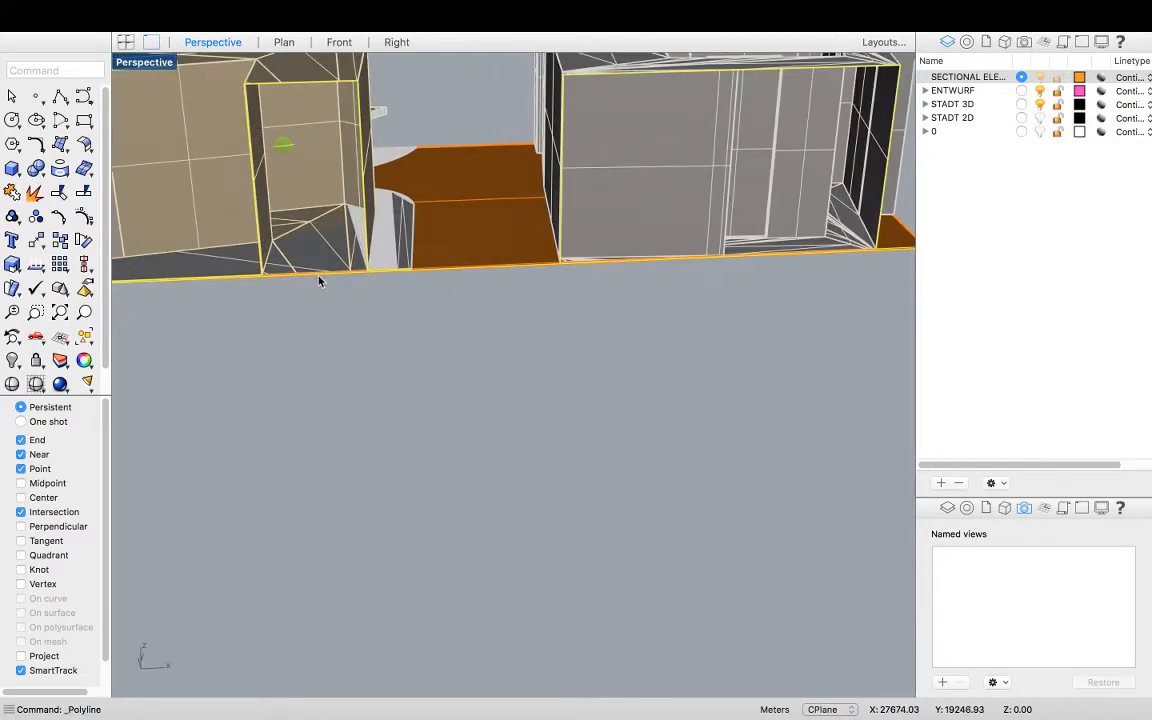
scroll(317, 281, down, 10)
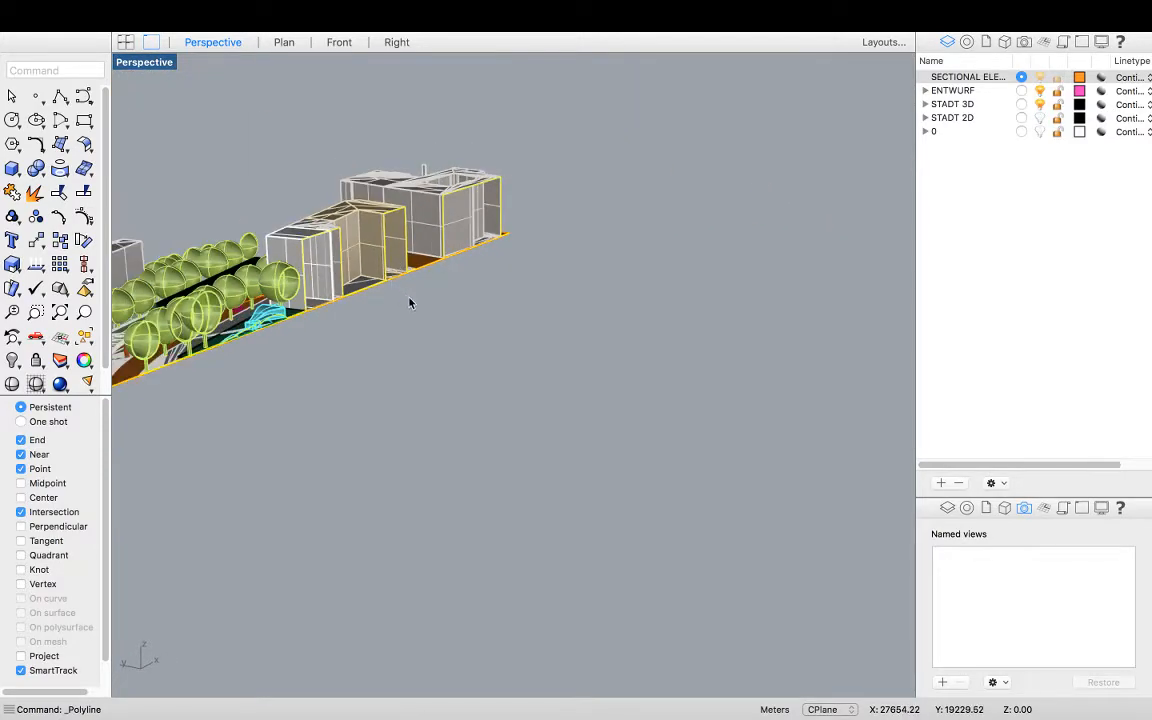
scroll(303, 321, up, 6)
scroll(619, 215, up, 3)
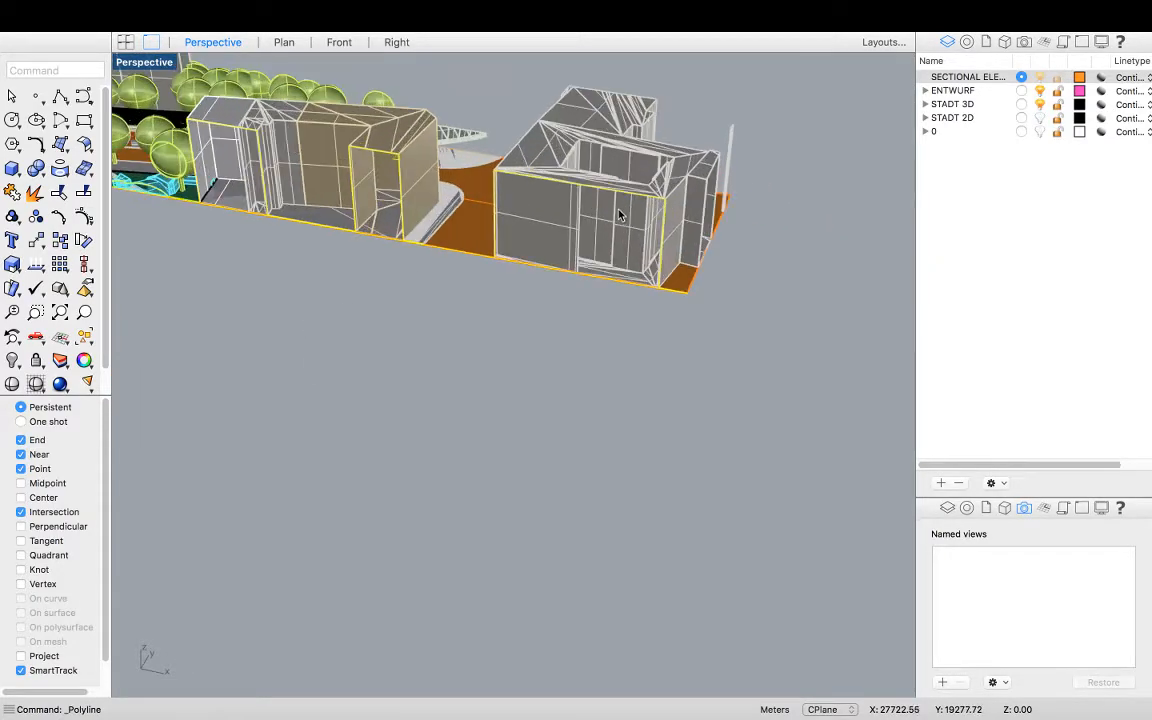
scroll(660, 294, up, 3)
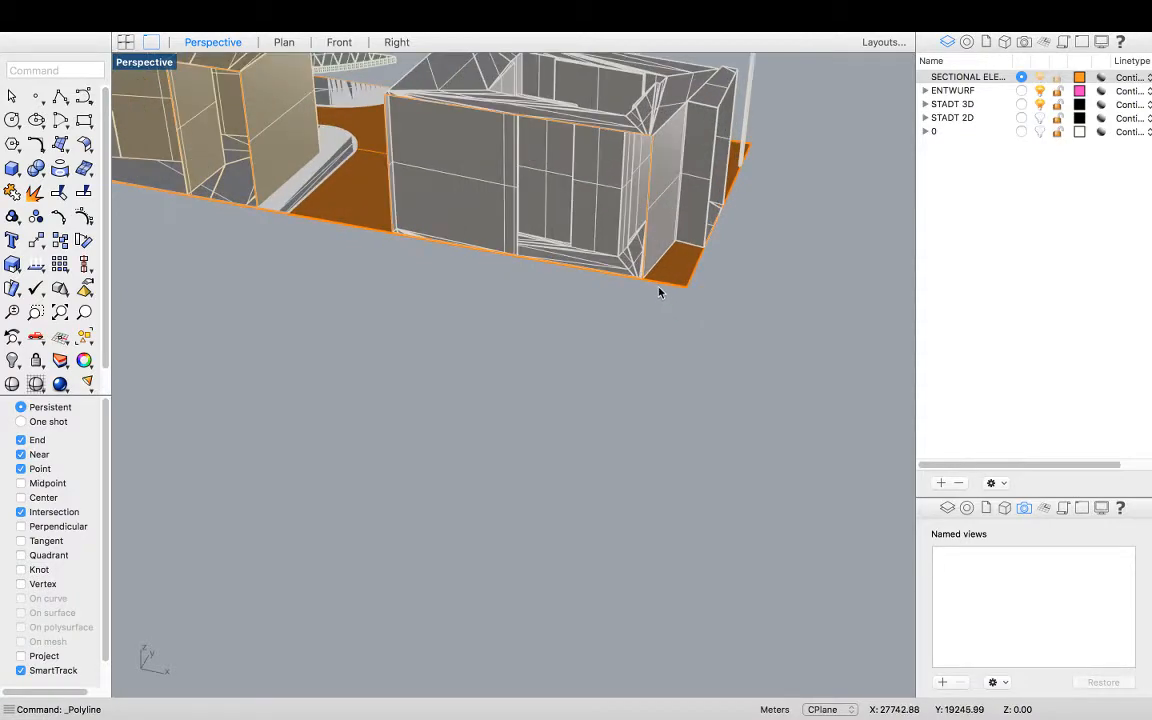
click(646, 259)
click(703, 278)
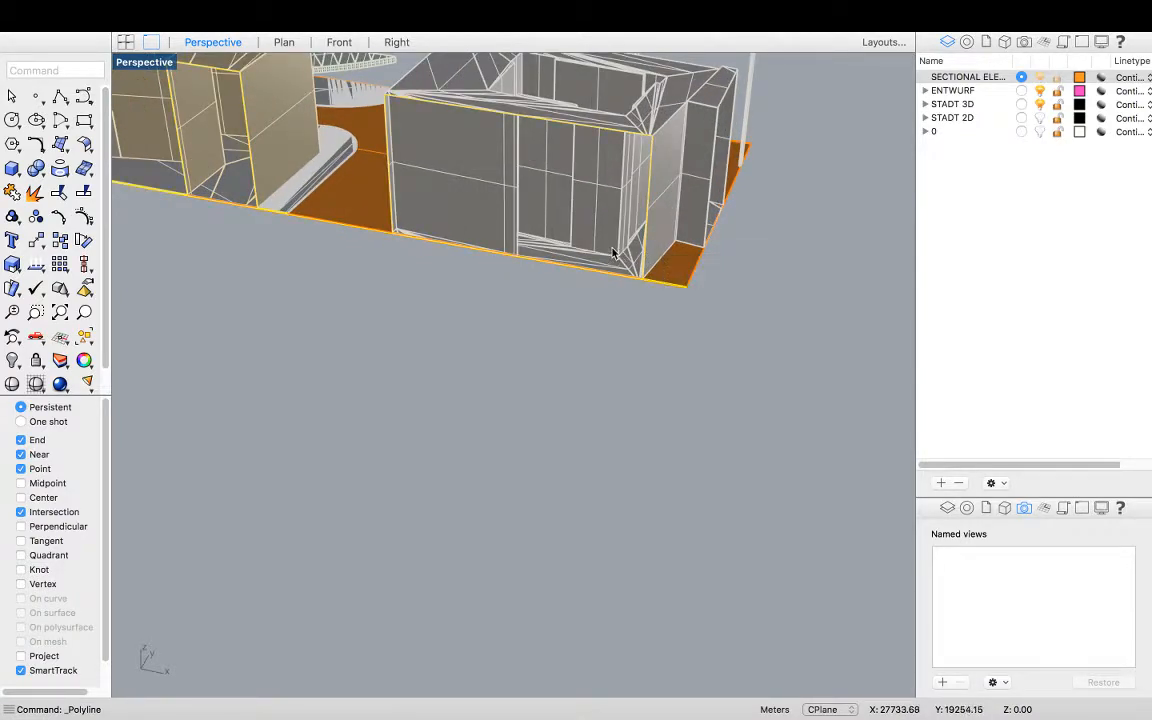
text(Plan)
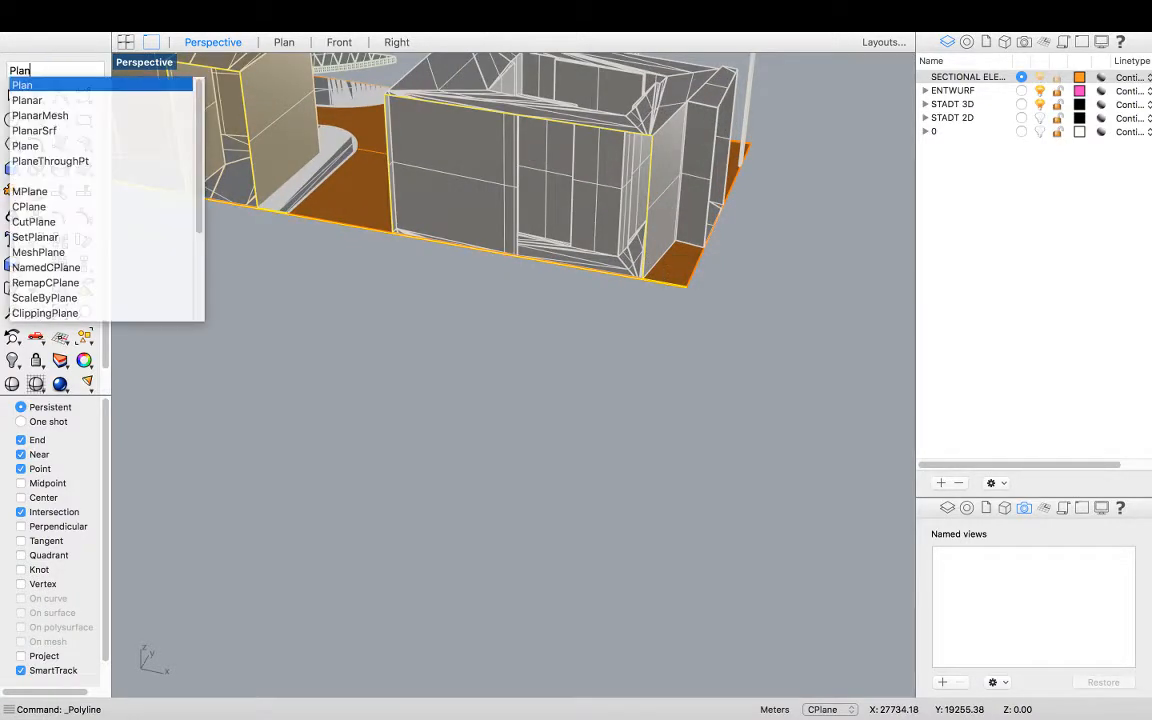
key(Down)
key(Down)
key(Down)
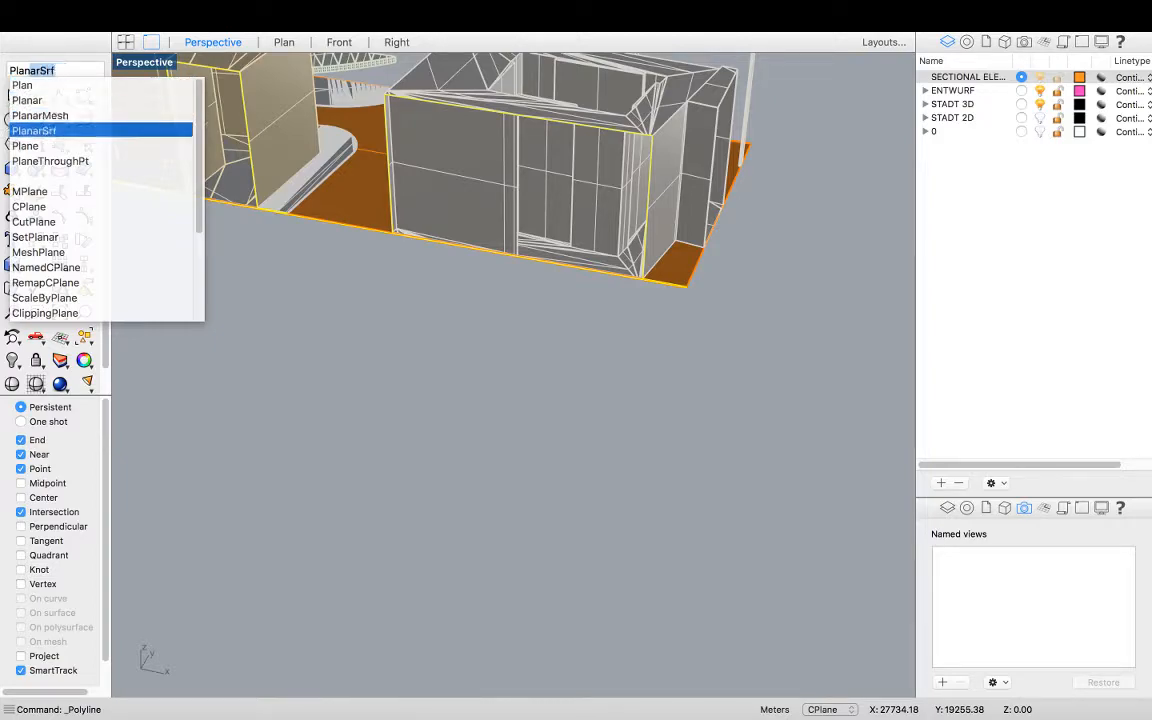
key(Return)
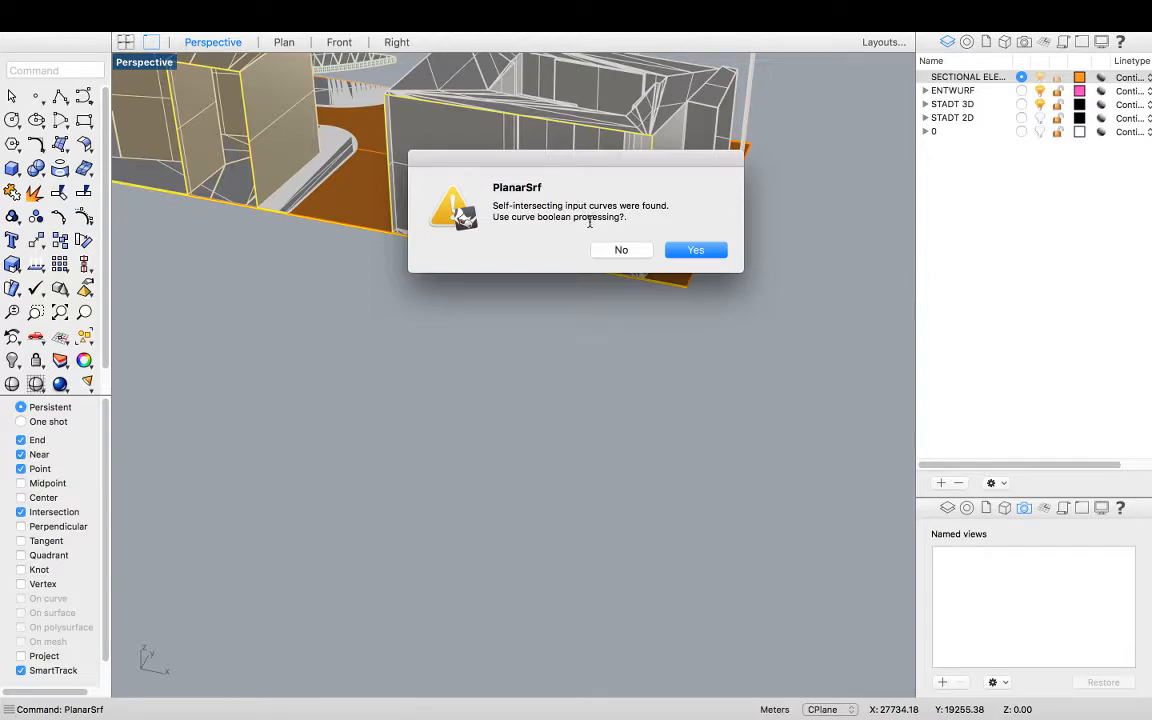
click(690, 251)
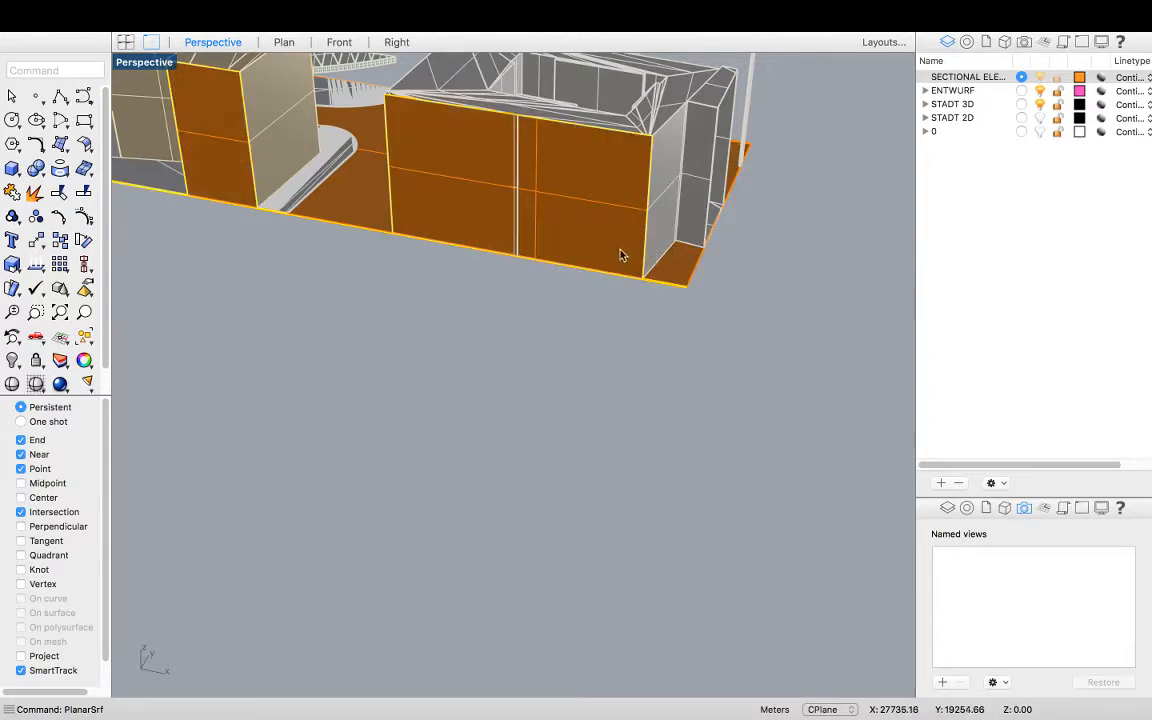
Inspect the new planar section surfaces along the whole model from different angles
scroll(760, 300, down, 5)
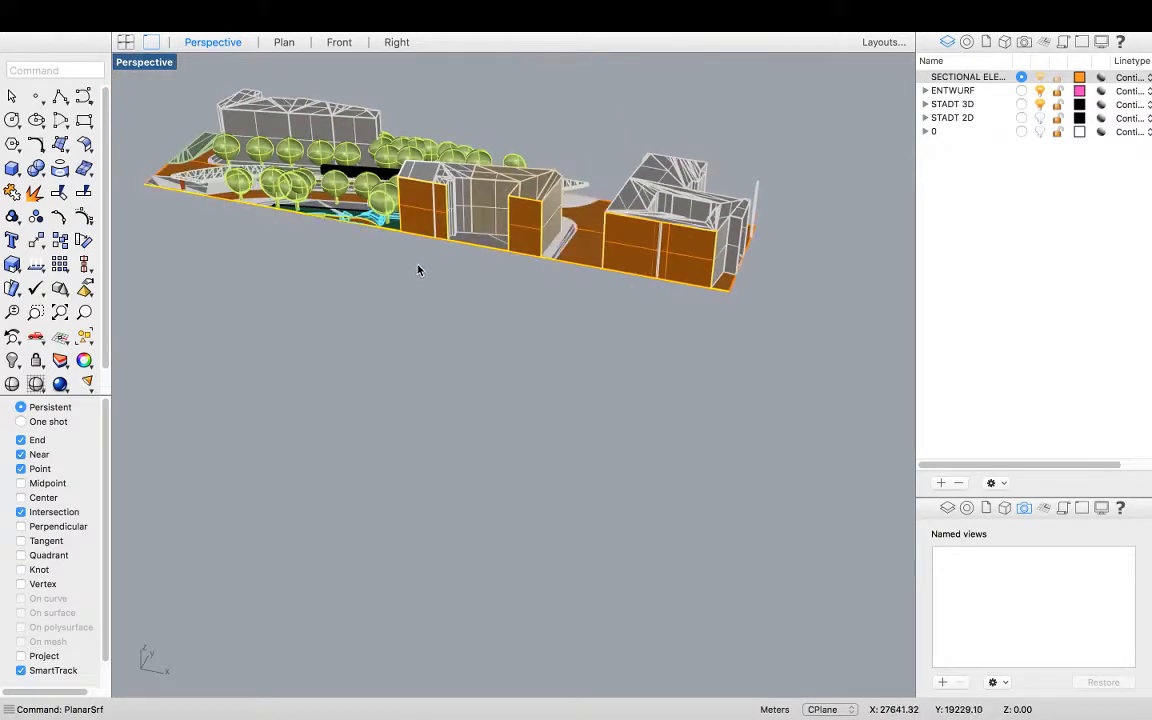
shift+right_drag(411, 267, 537, 289)
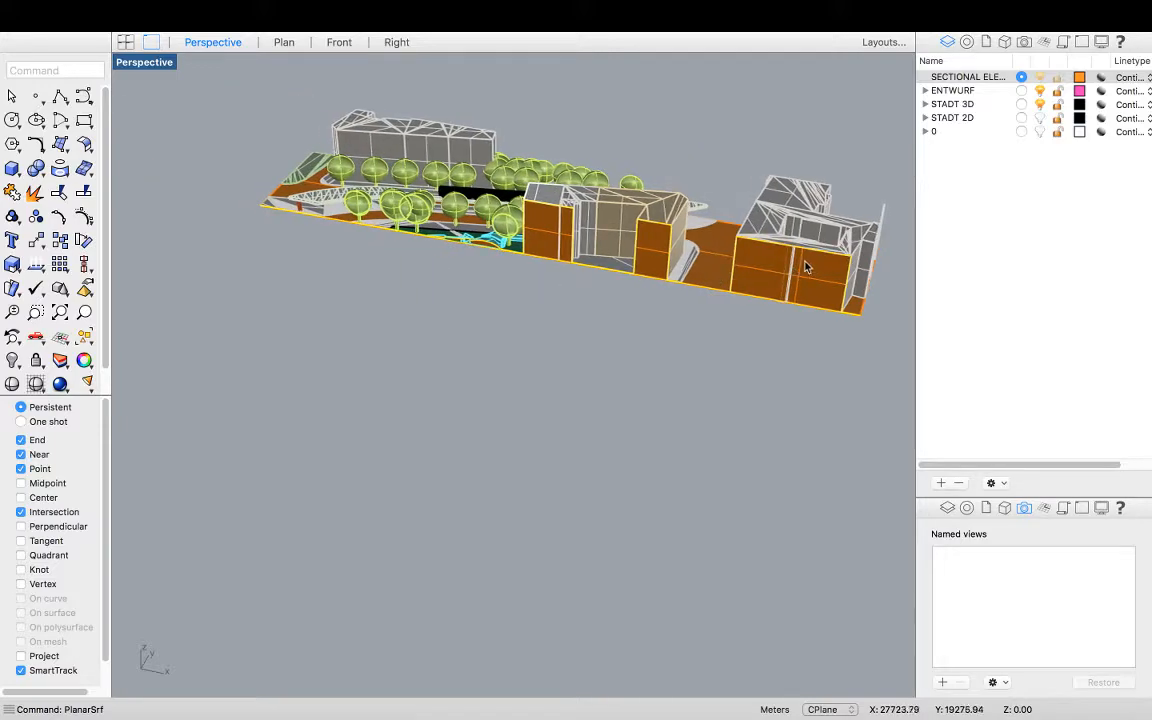
scroll(810, 266, up, 10)
mouse_move(762, 281)
right_down()
mouse_move(753, 257)
mouse_move(779, 254)
mouse_move(776, 295)
right_up()
scroll(650, 283, down, 7)
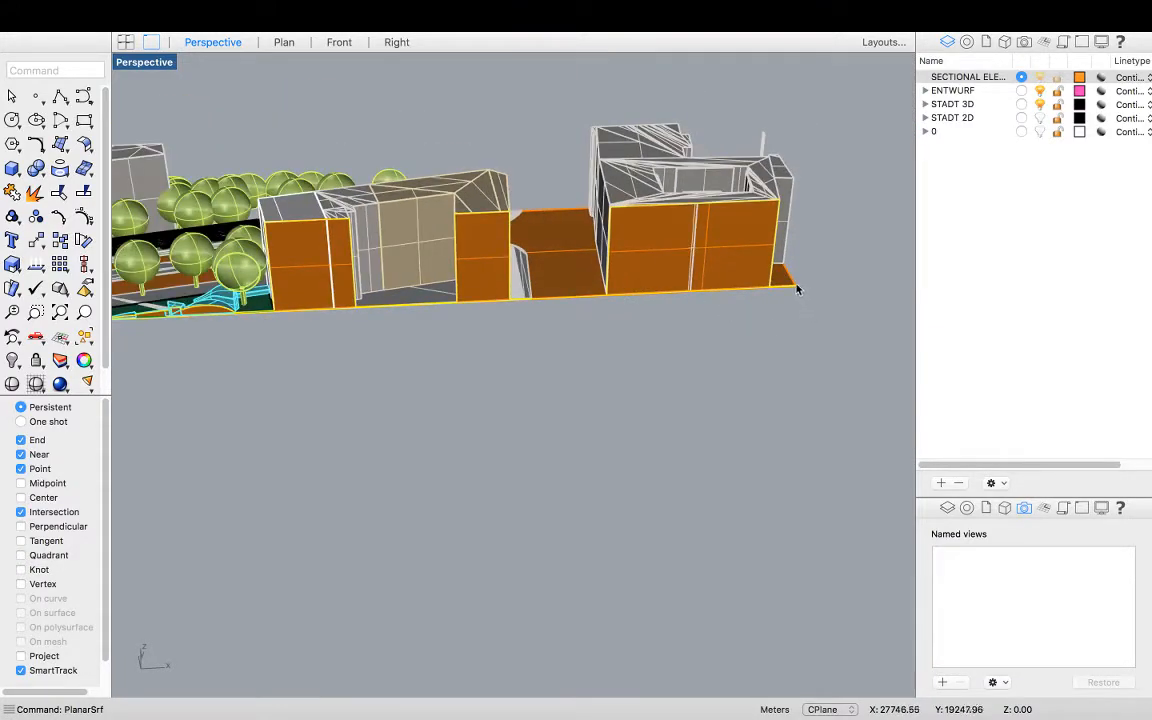
scroll(797, 294, up, 3)
scroll(795, 291, down, 3)
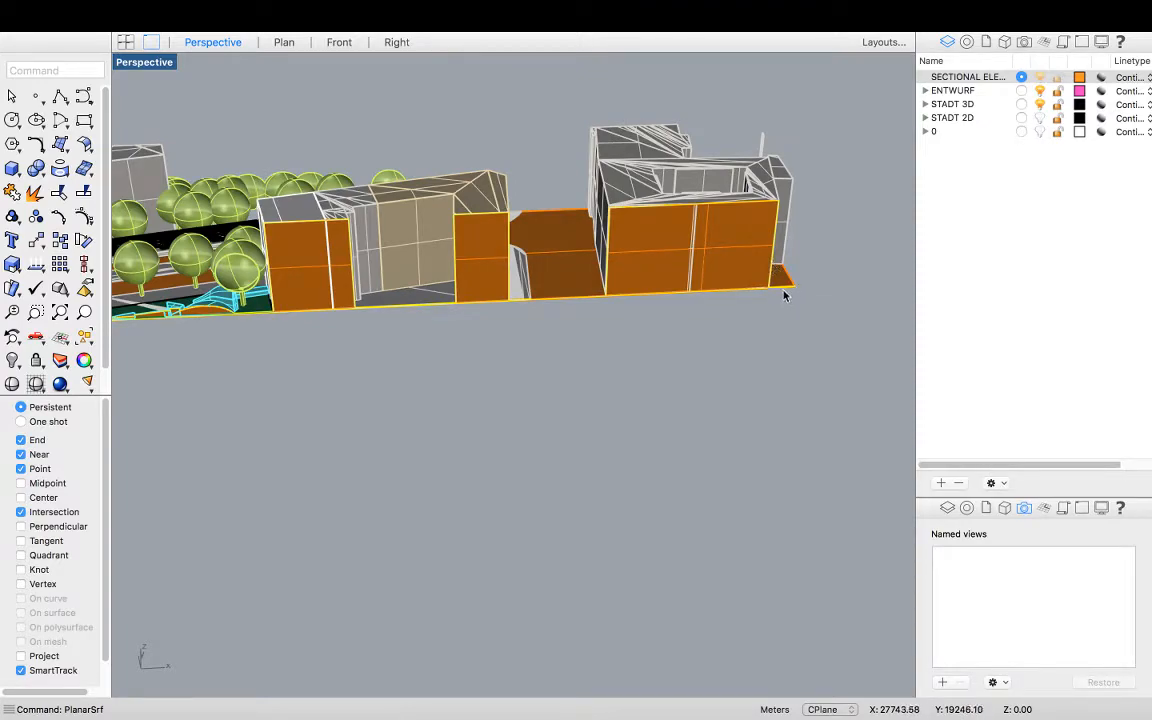
right_drag(504, 323, 531, 337)
right_drag(452, 350, 762, 318)
scroll(560, 298, down, 5)
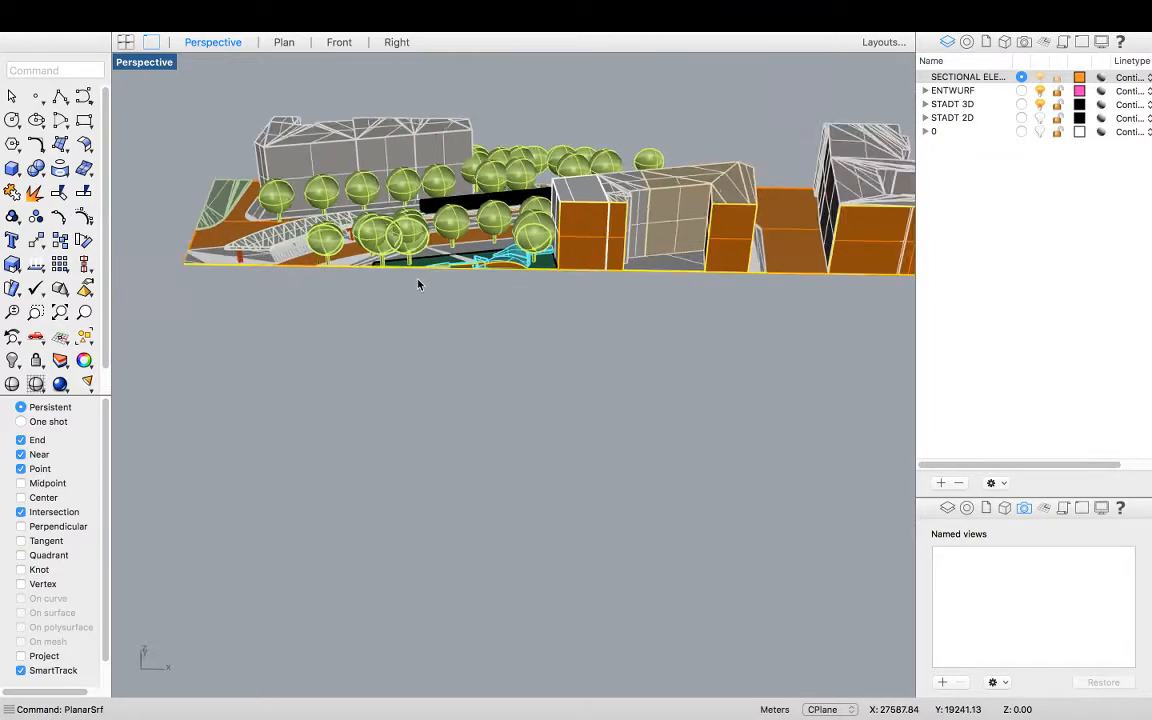
Select the planar surface filling the eastern building and delete it
click(552, 247)
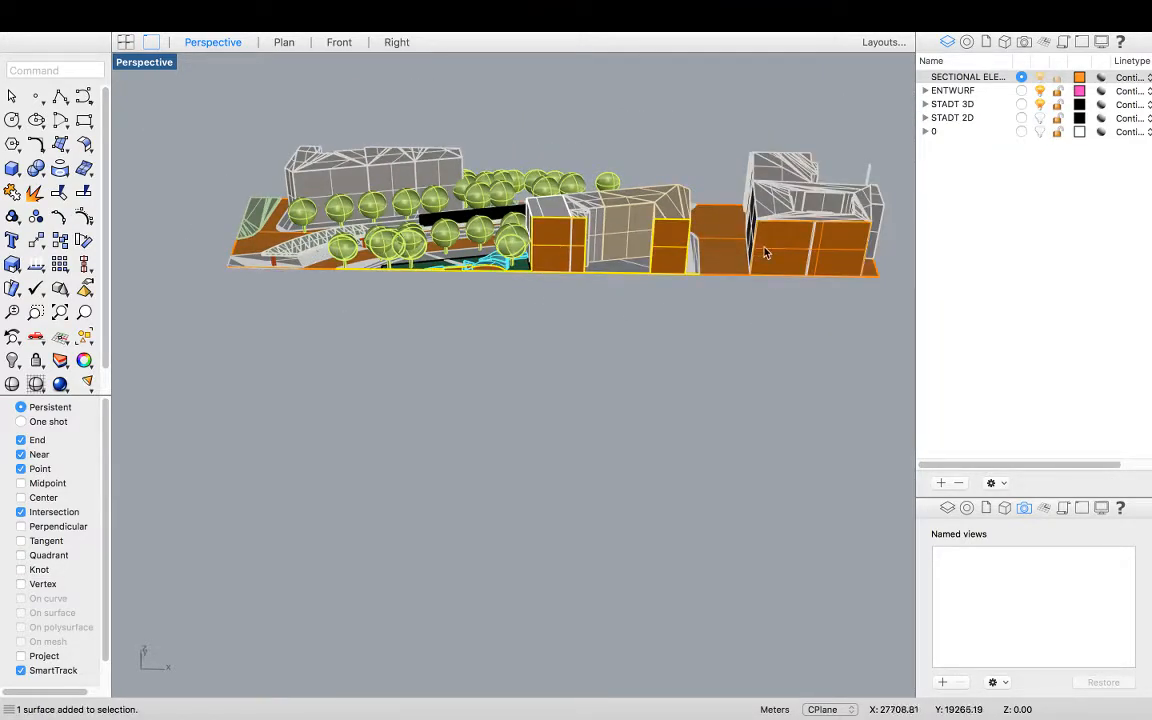
scroll(873, 276, up, 5)
click(878, 284)
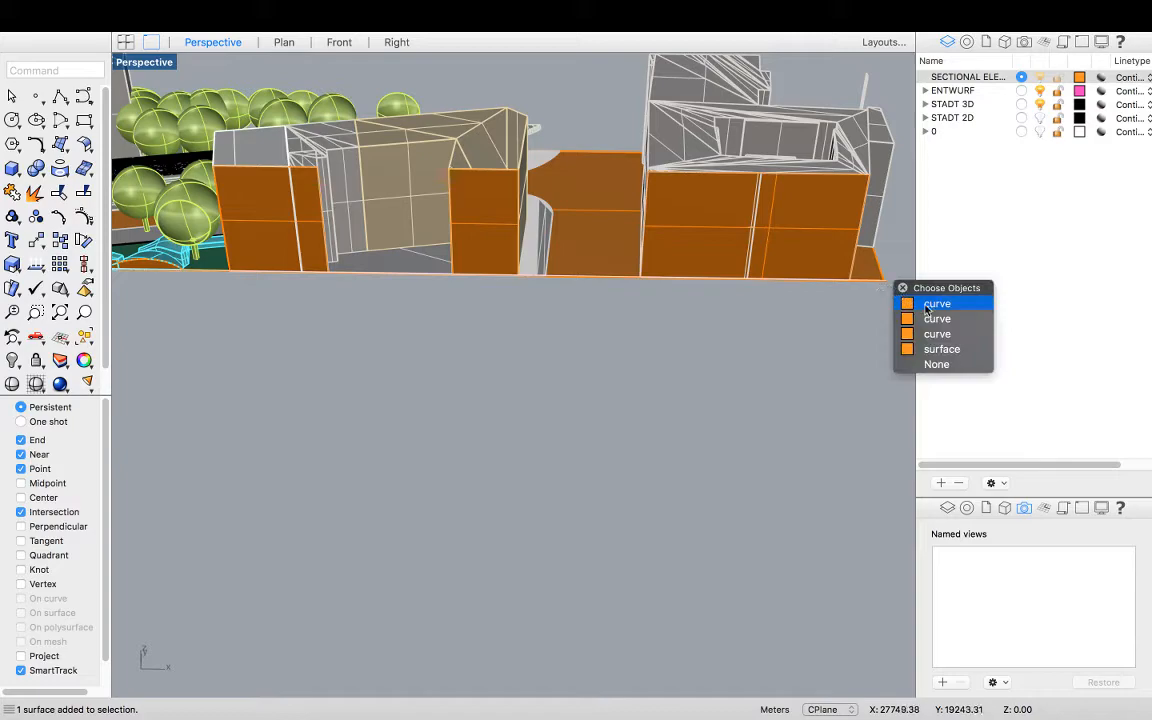
click(941, 360)
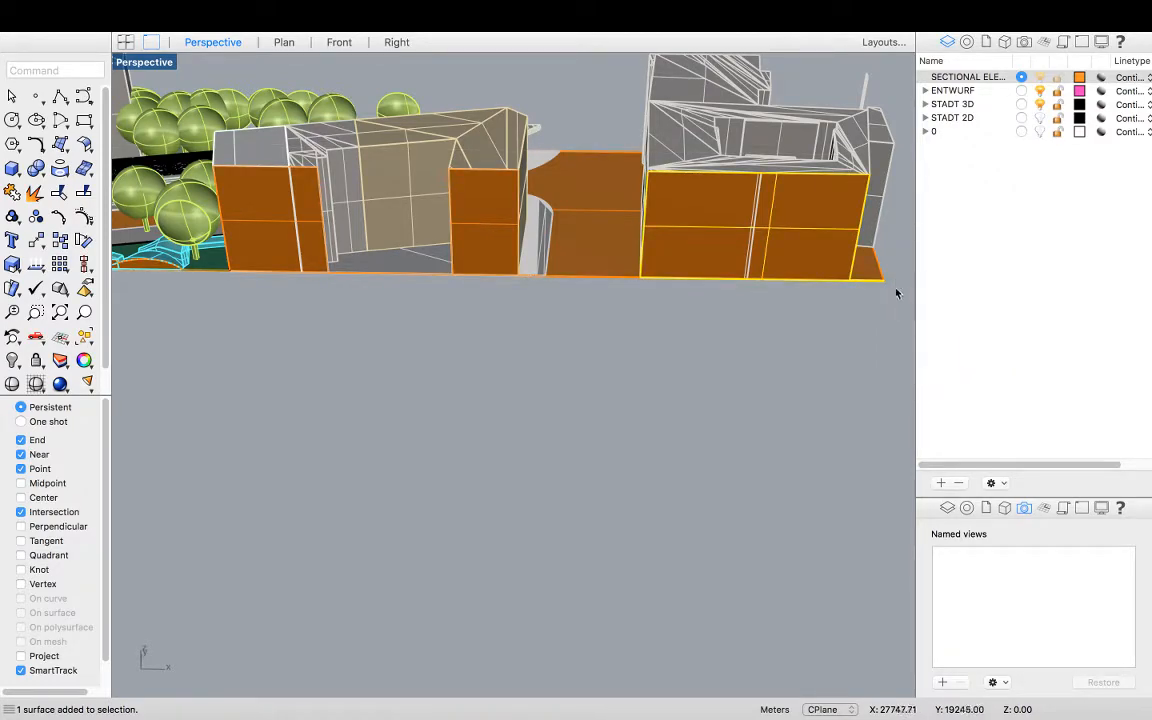
scroll(865, 280, up, 5)
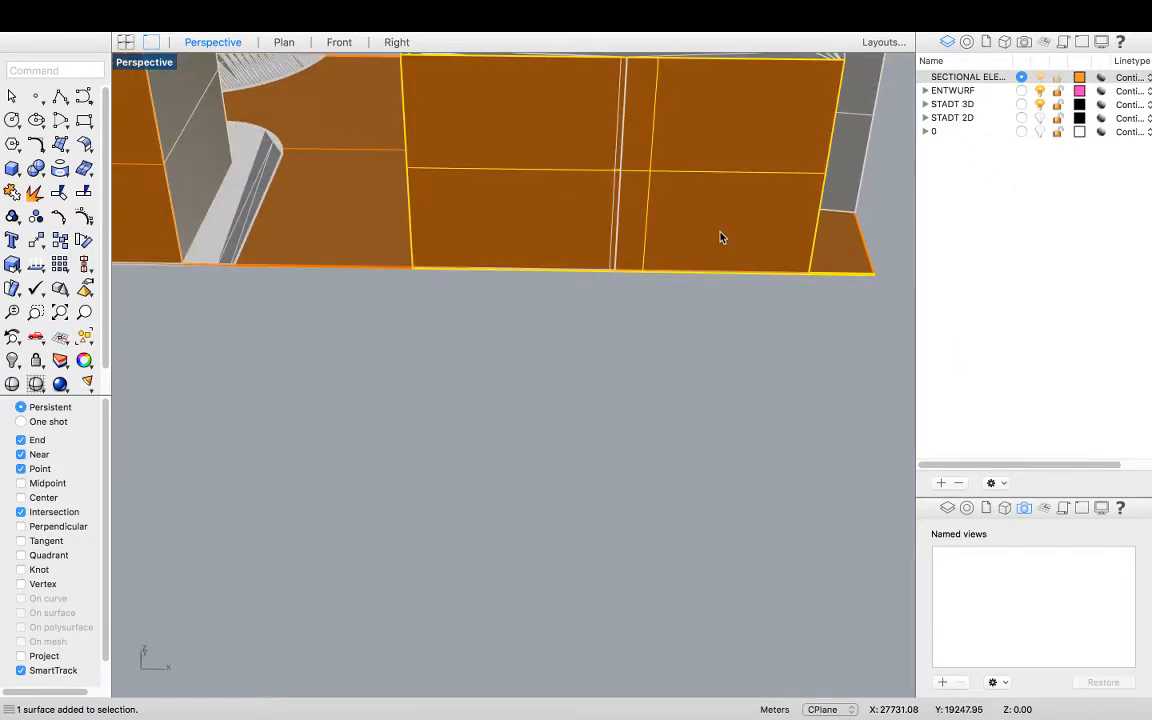
key(Delete)
Select an outline curve at the eastern corner of the ground line and switch to the four-viewport layout
scroll(870, 280, up, 3)
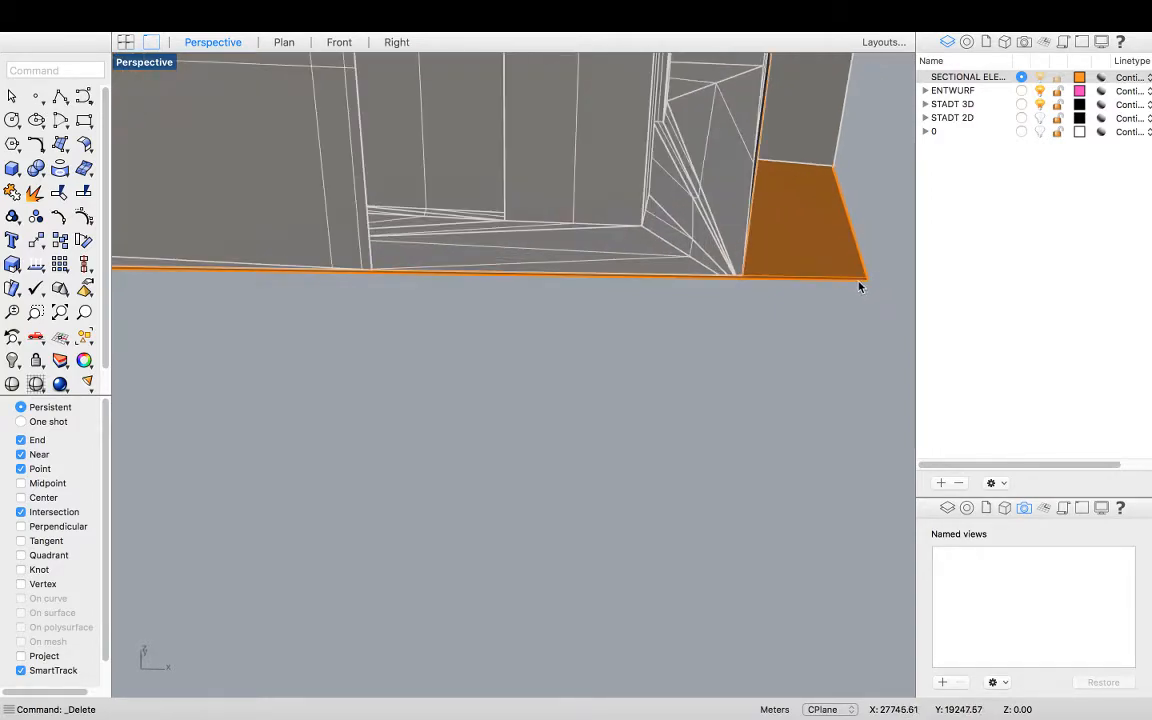
click(859, 284)
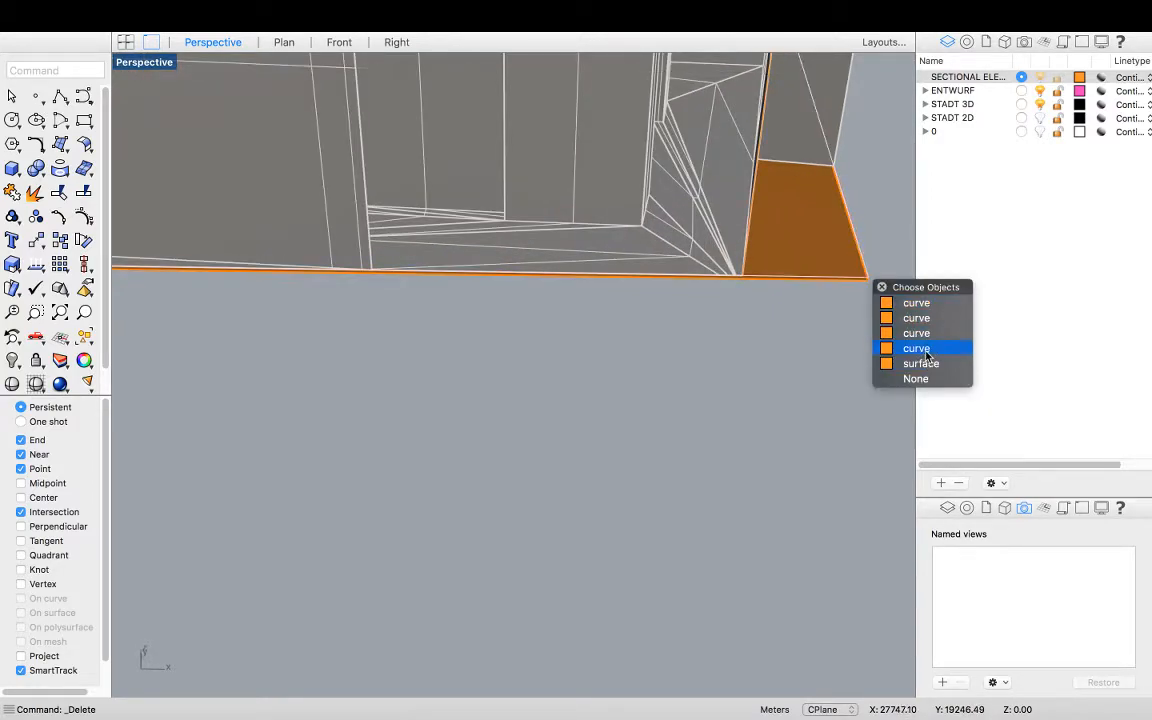
click(923, 318)
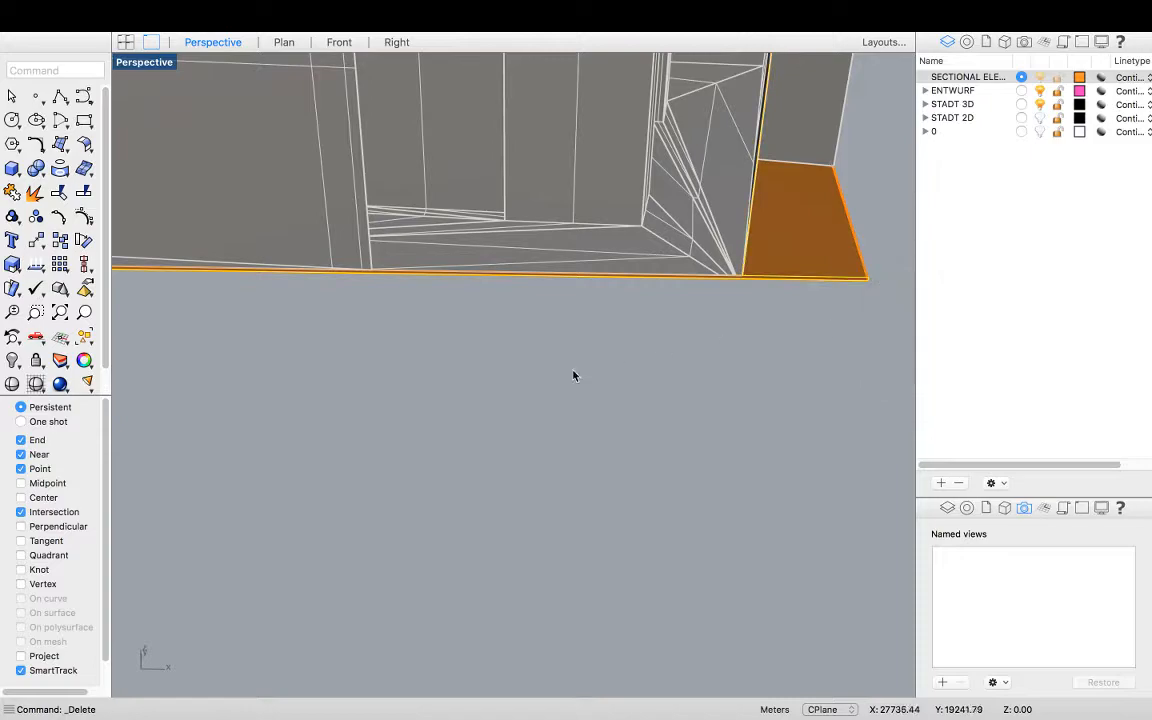
scroll(620, 375, down, 5)
scroll(826, 321, down, 3)
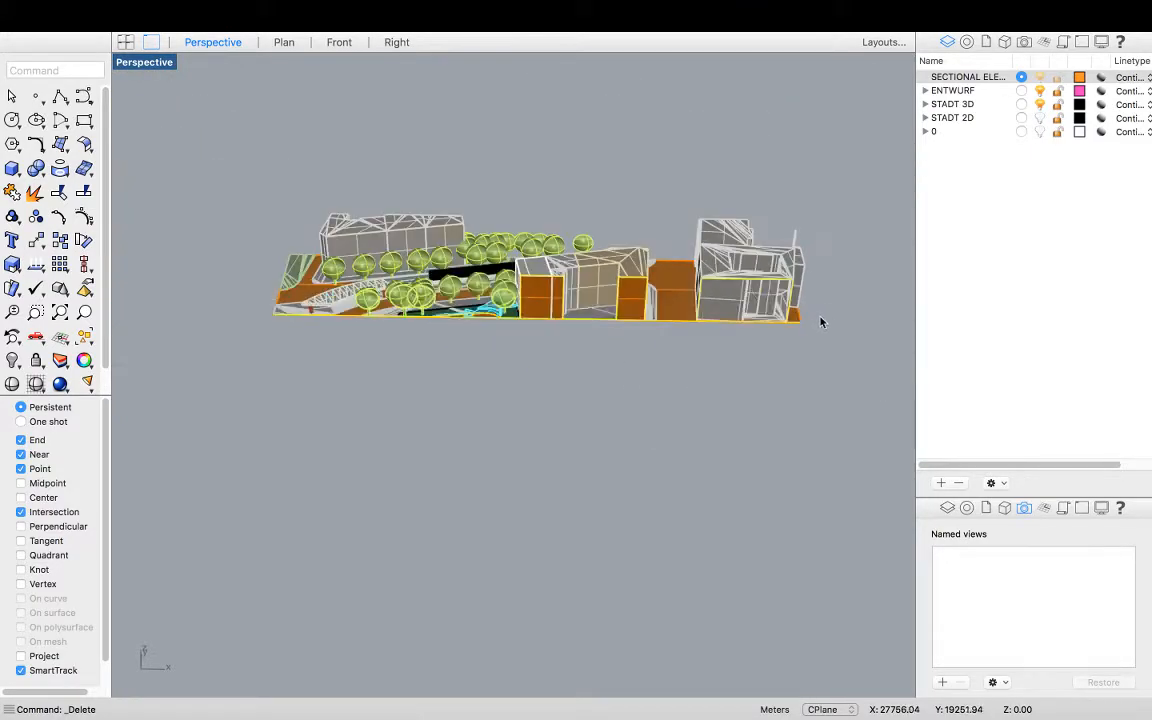
scroll(700, 322, up, 5)
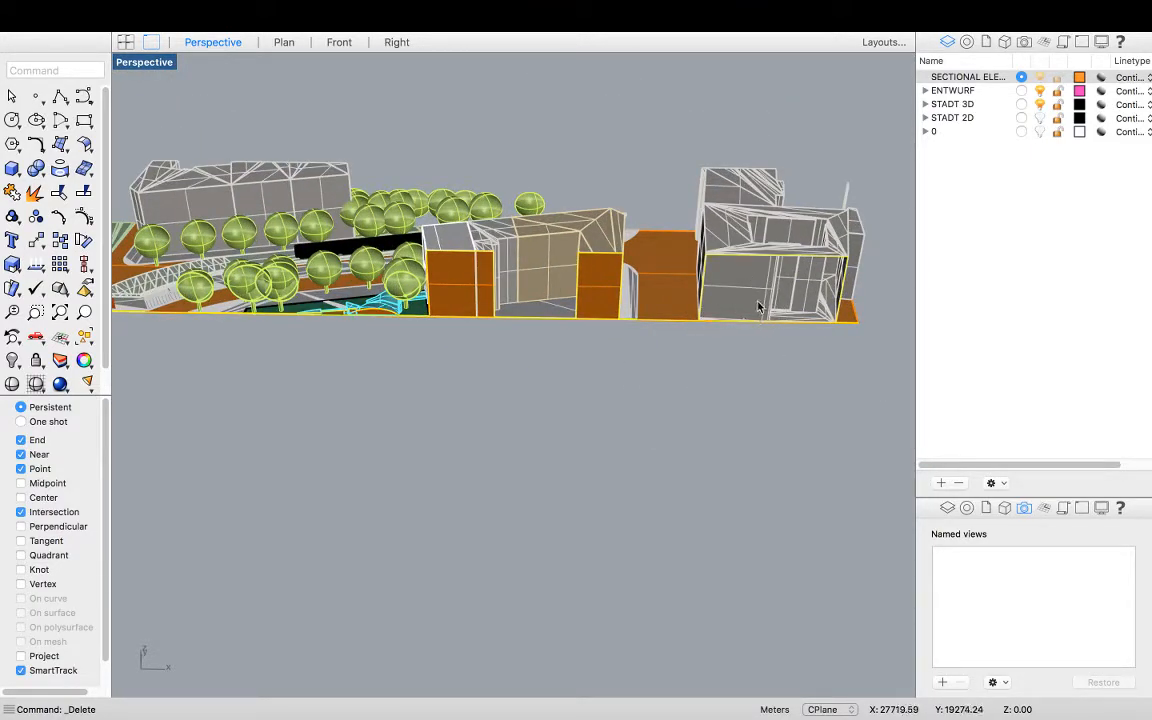
double_click(144, 63)
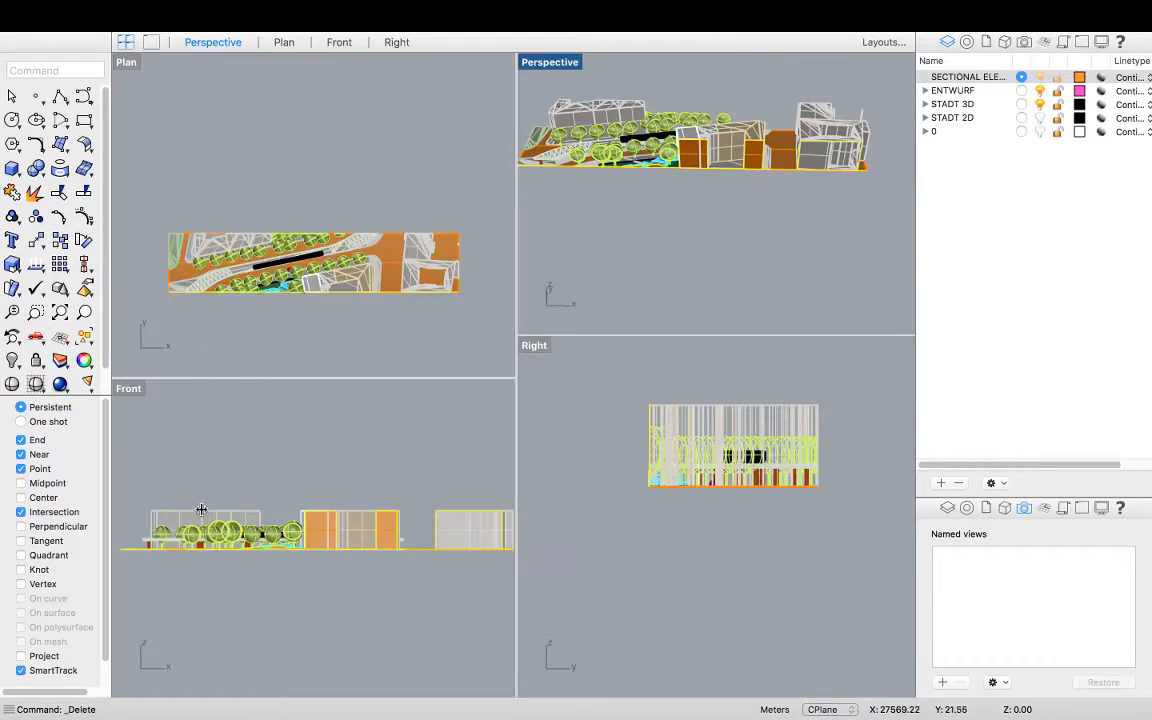
Maximize the Front view and project the selected outline curve onto the construction plane, deleting the input curve
double_click(128, 390)
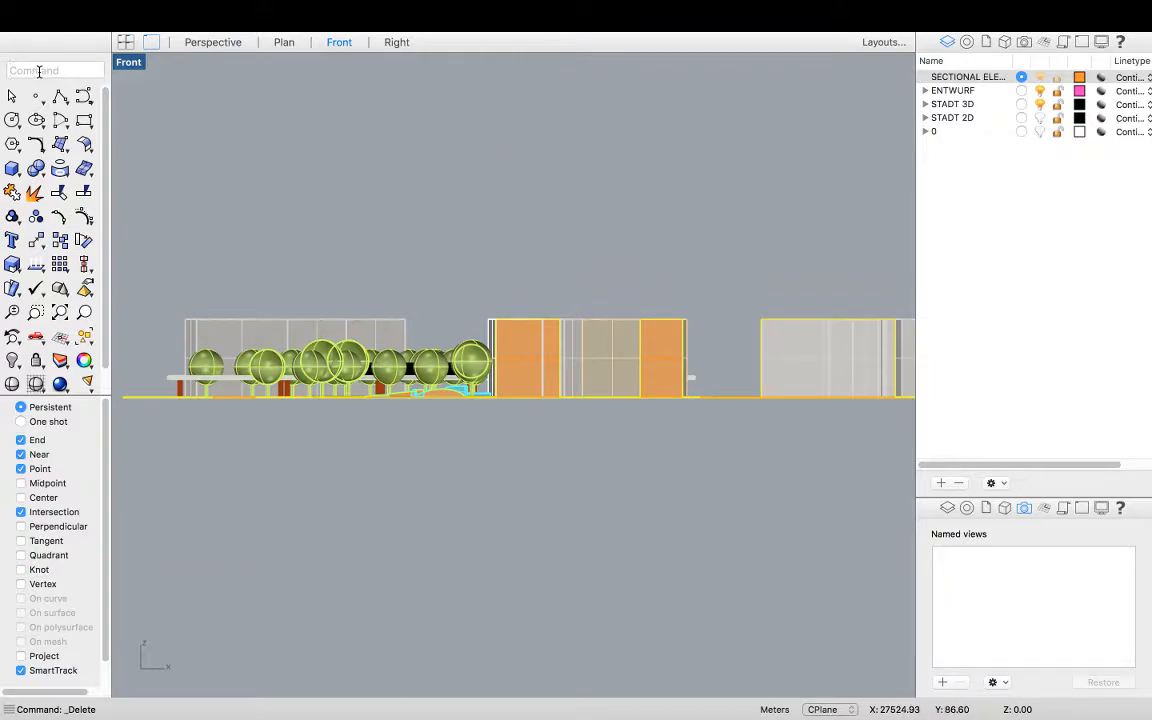
text(ProjectToCPlane)
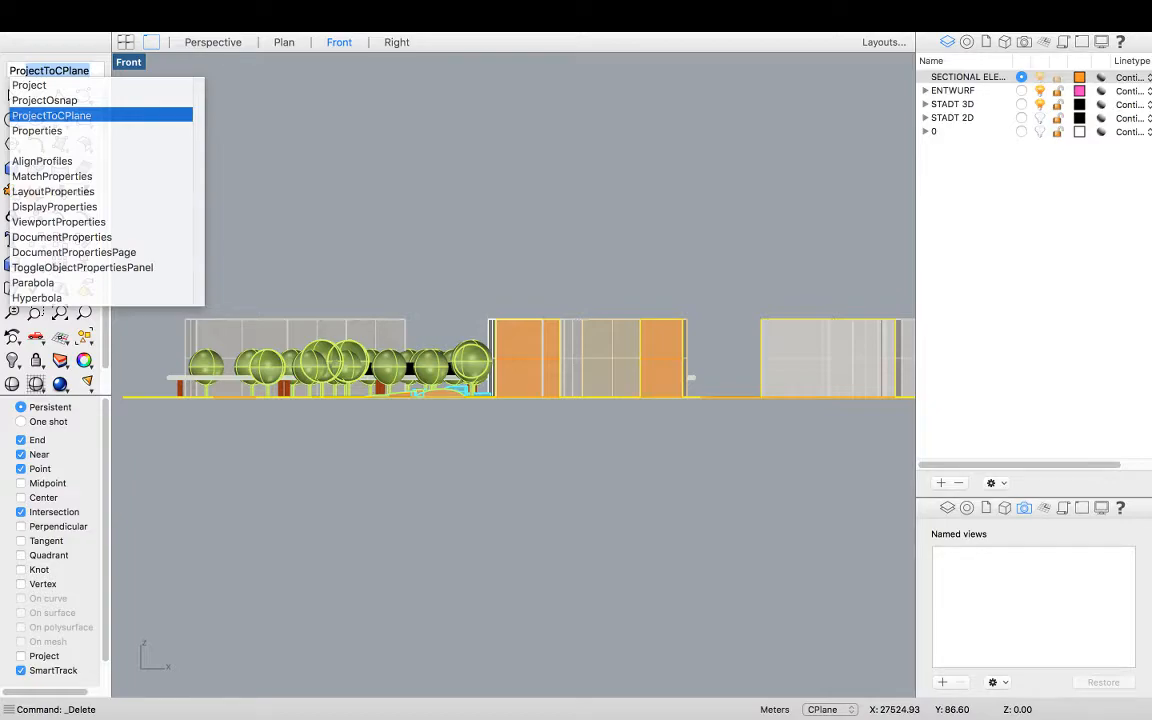
key(Return)
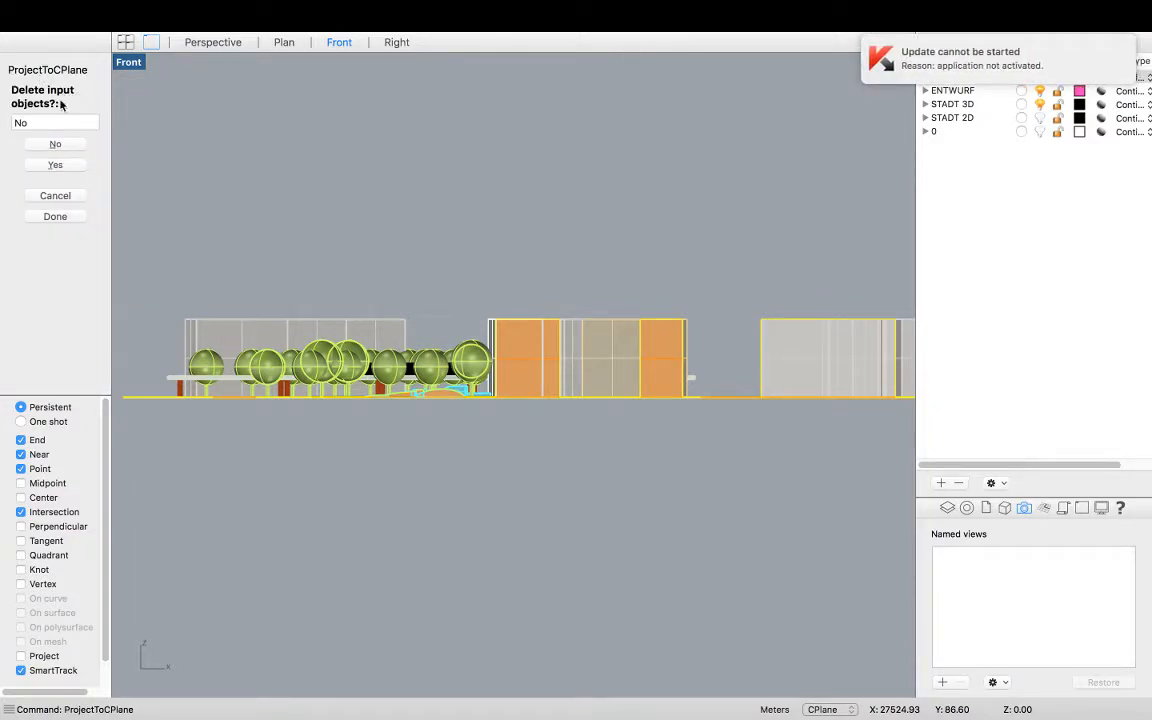
click(60, 166)
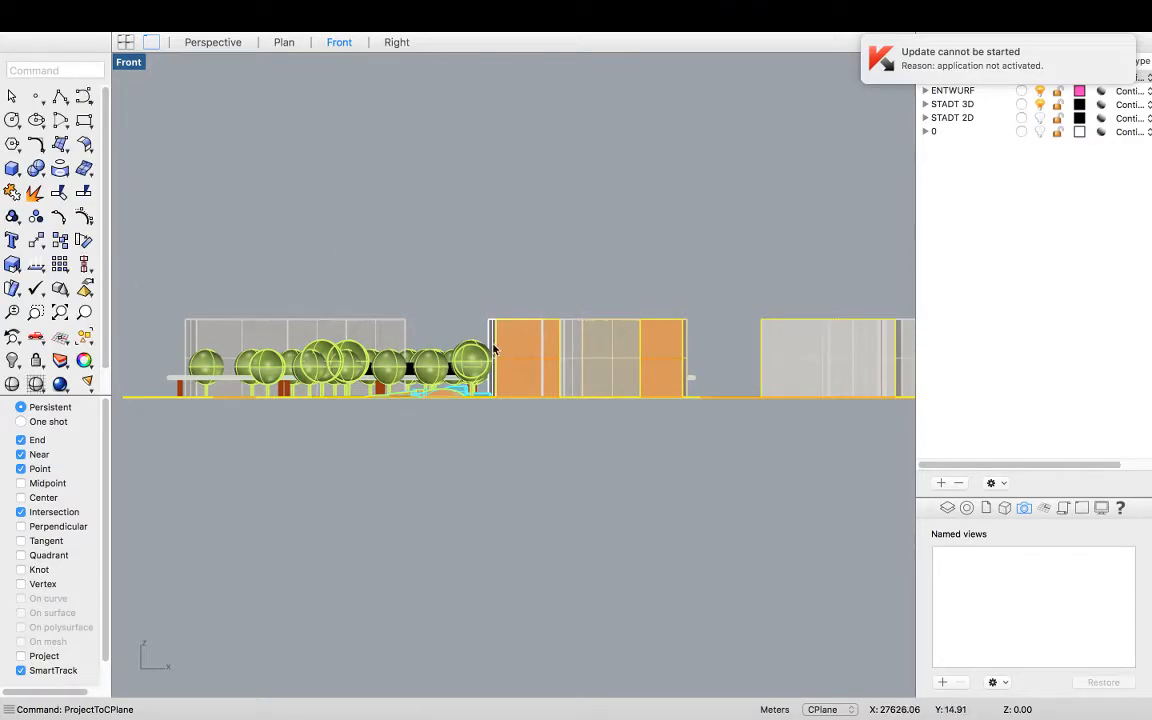
In the maximized Plan view, move the projected curve from its end point to the eastern corner of the model's edge, enabling Project snapping
double_click(136, 64)
double_click(128, 63)
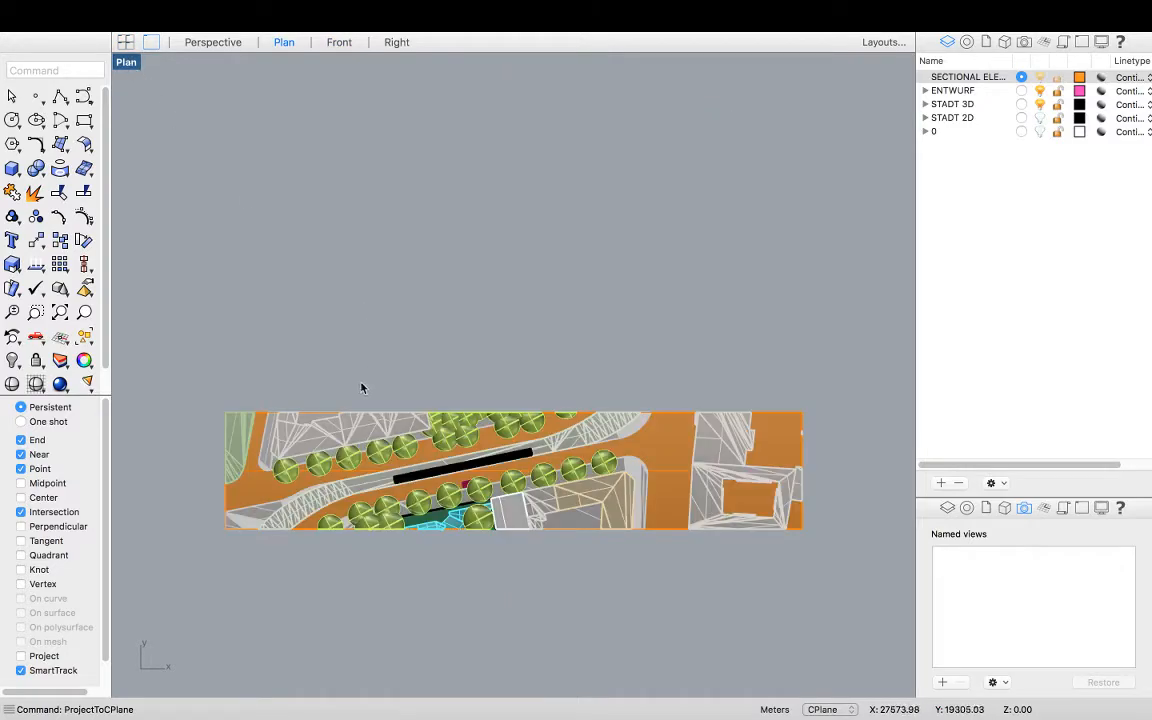
scroll(362, 388, down, 5)
scroll(522, 334, down, 5)
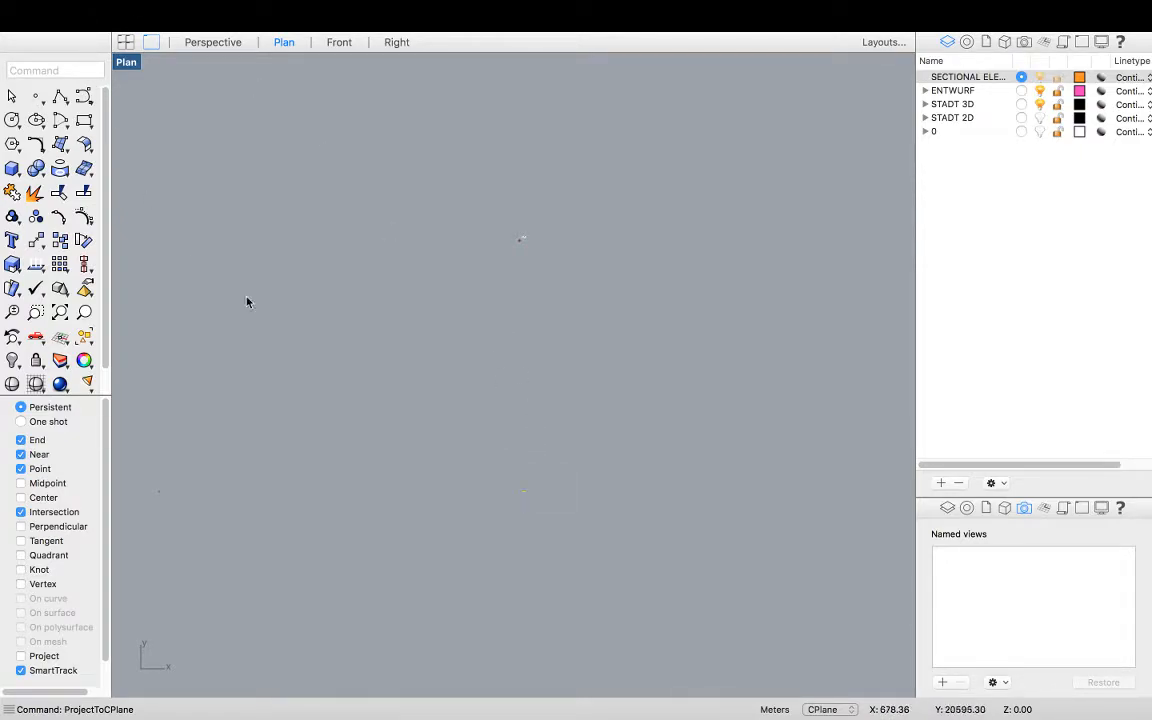
click(504, 483)
text(Move)
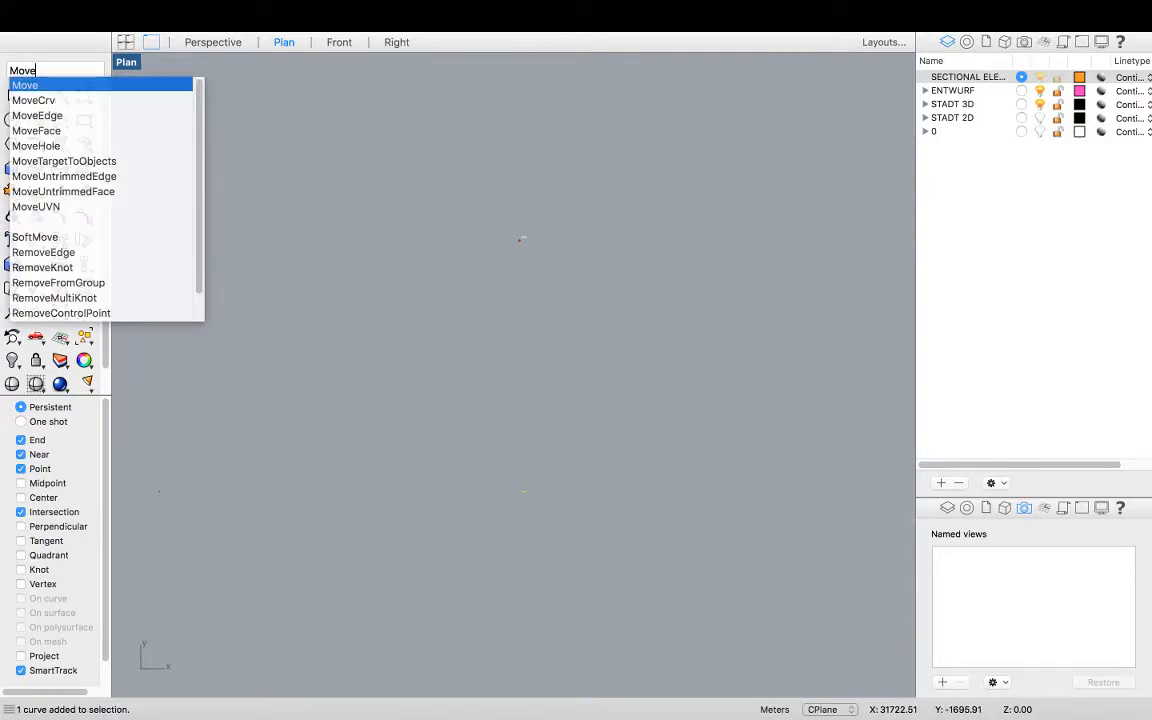
key(Return)
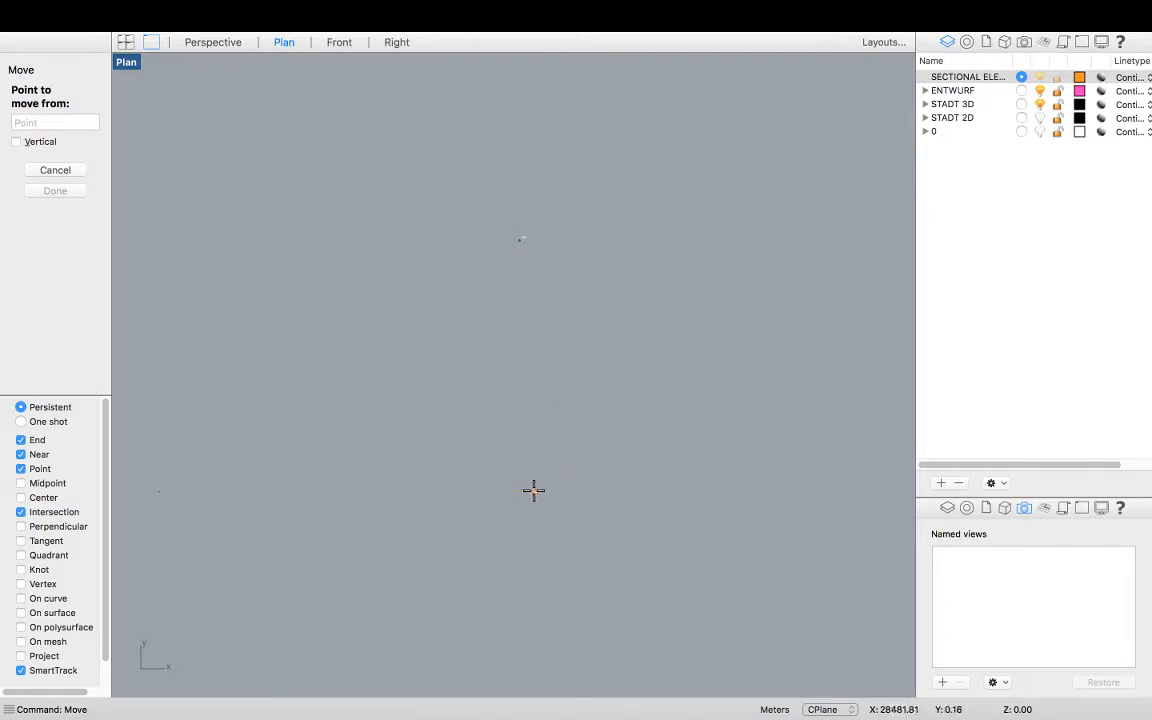
click(21, 656)
scroll(525, 491, up, 10)
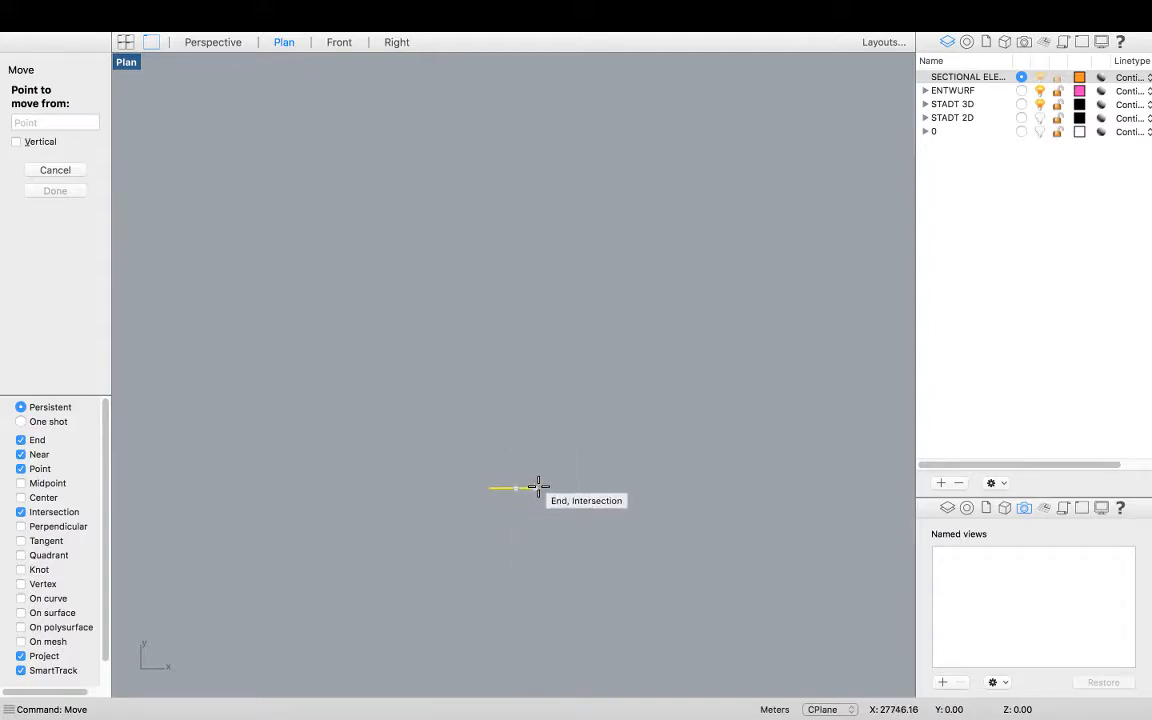
click(533, 490)
scroll(509, 535, down, 5)
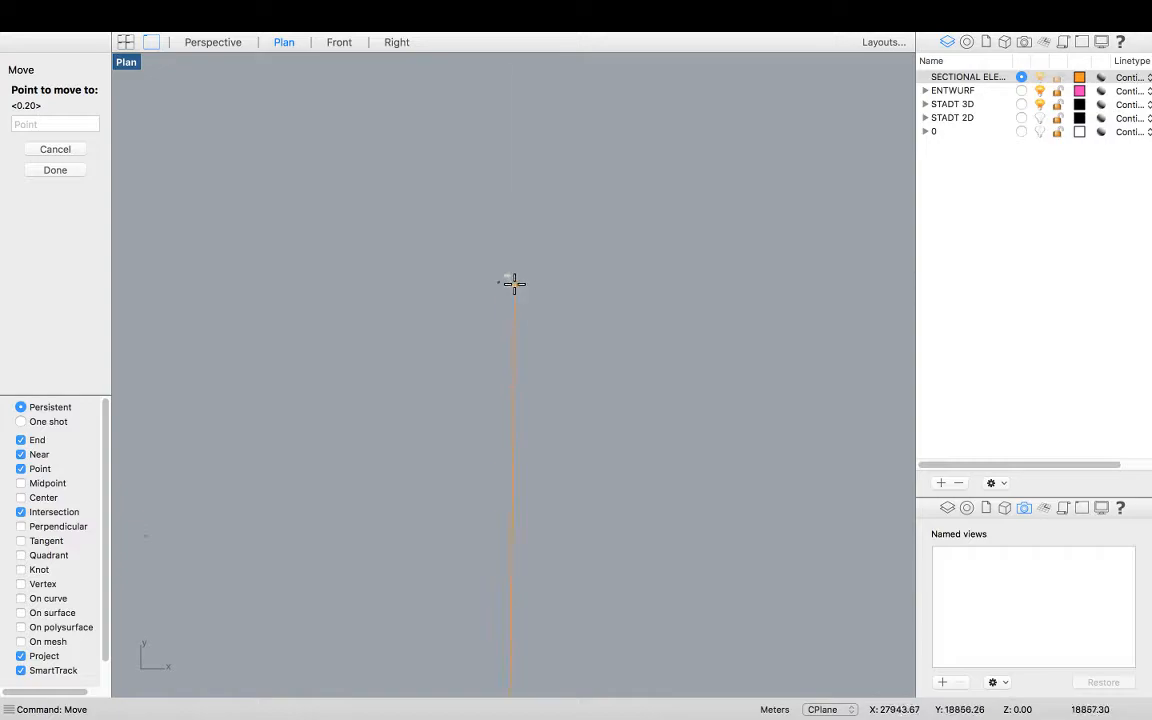
scroll(501, 263, up, 5)
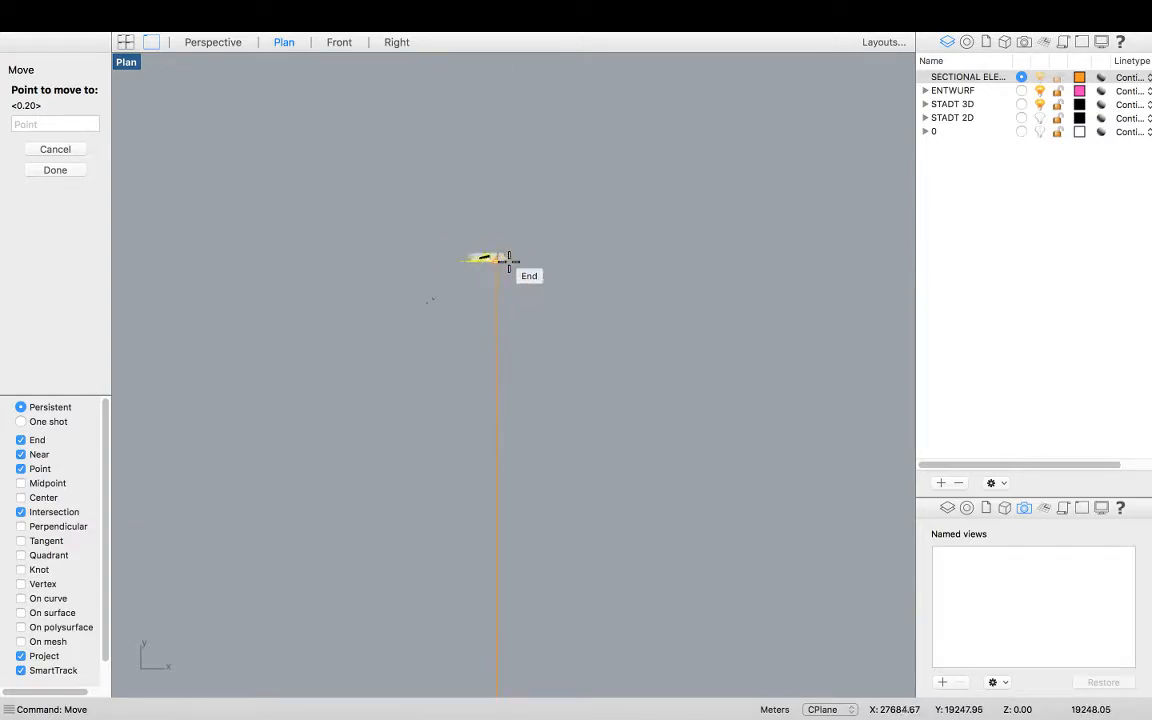
scroll(524, 258, up, 10)
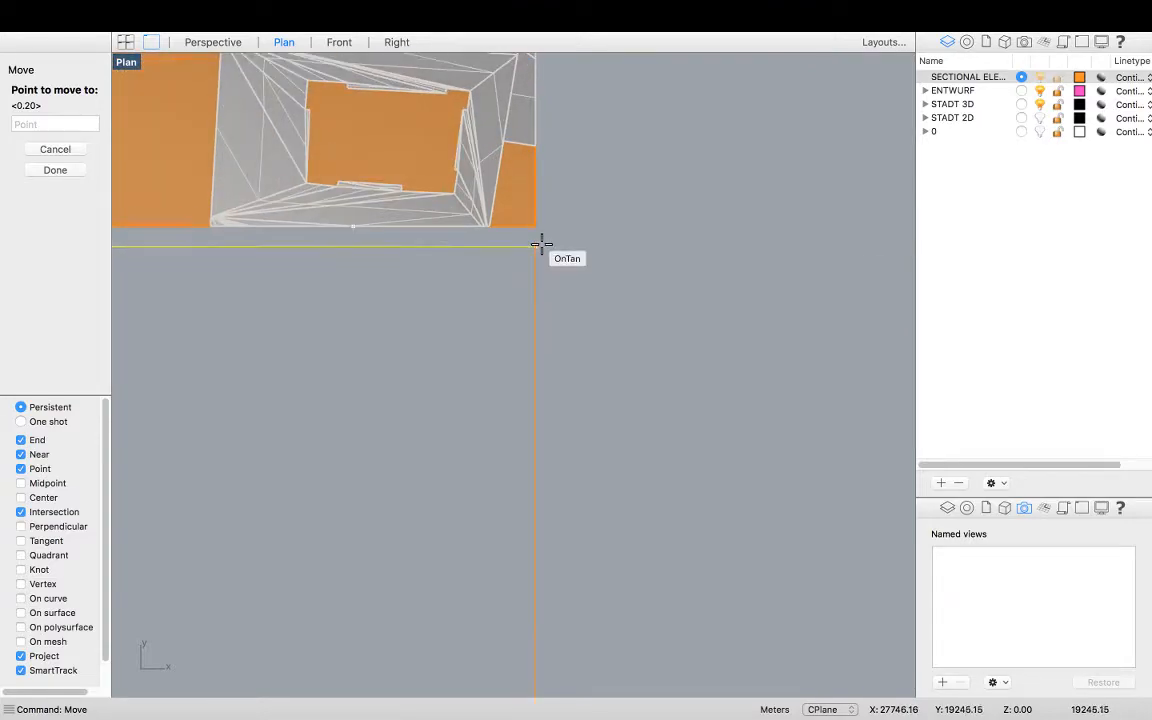
click(536, 228)
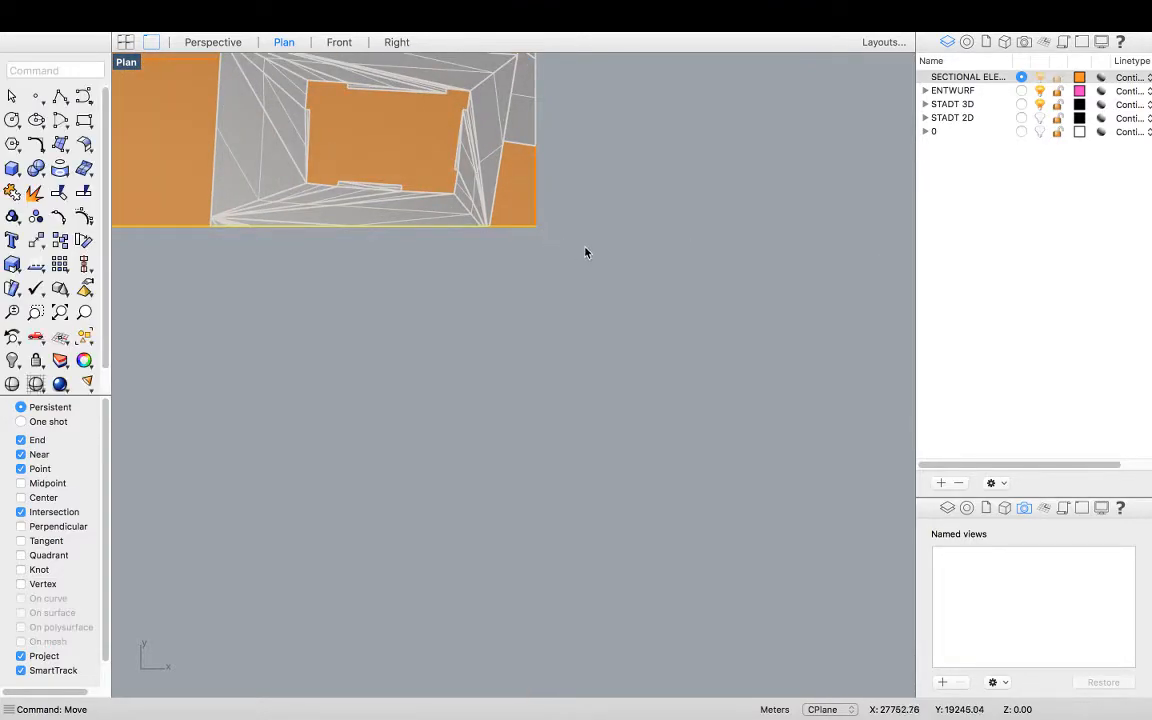
Return to four viewports and build a planar surface with PlanarSrf filling the eastern building's section, accepting curve boolean processing
double_click(128, 66)
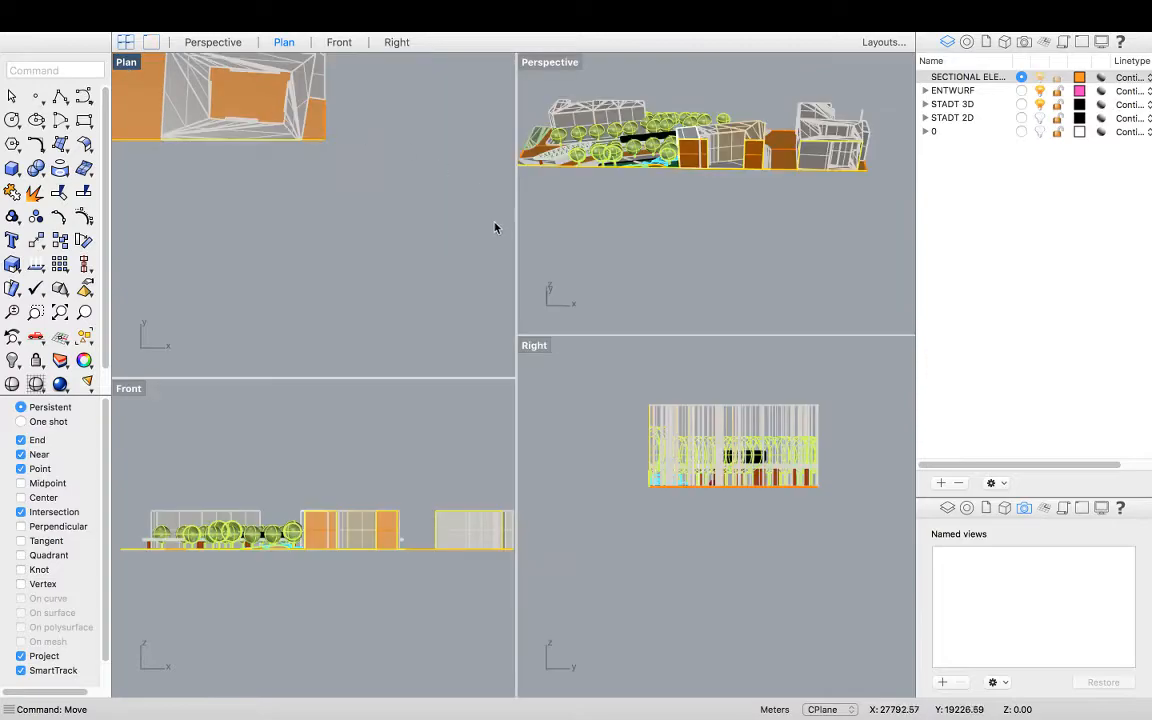
scroll(740, 185, up, 10)
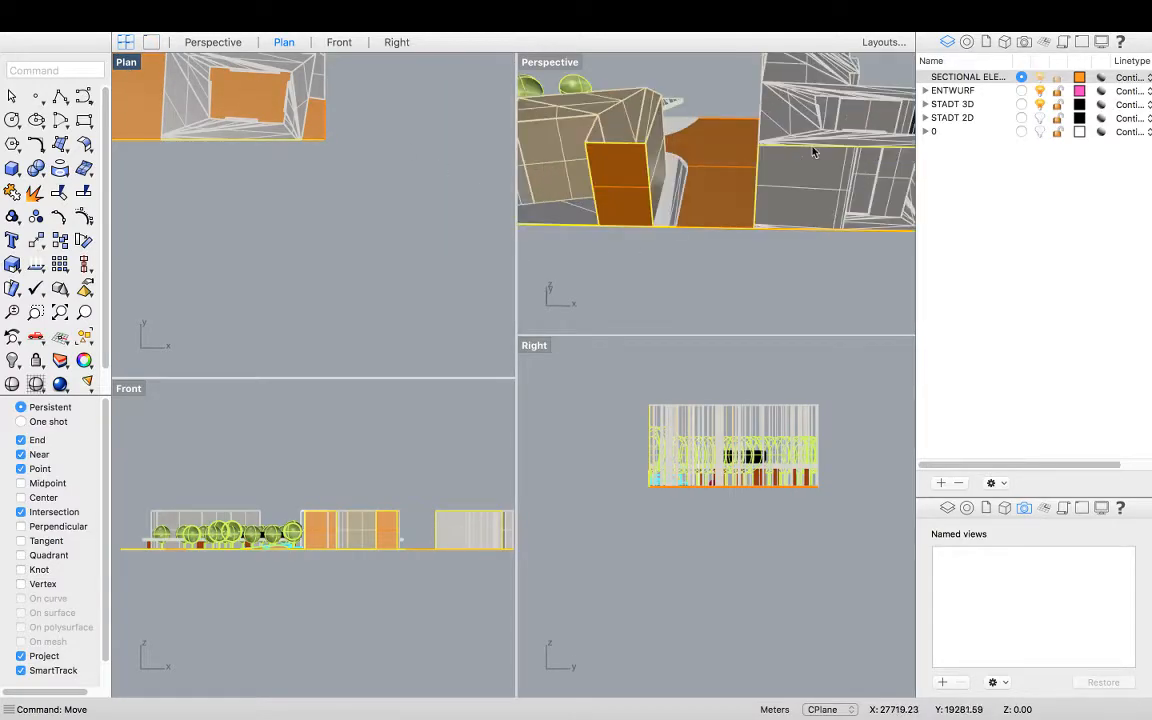
right_drag(778, 186, 790, 266)
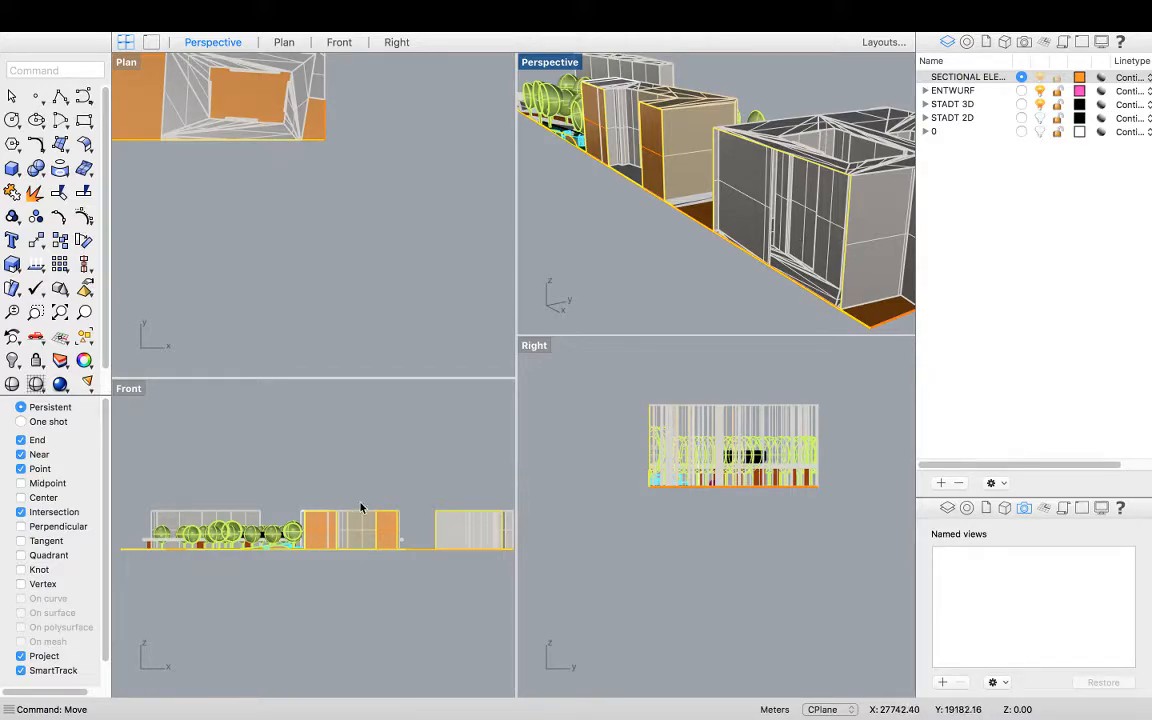
text(Plan)
scroll(364, 504, up, 2)
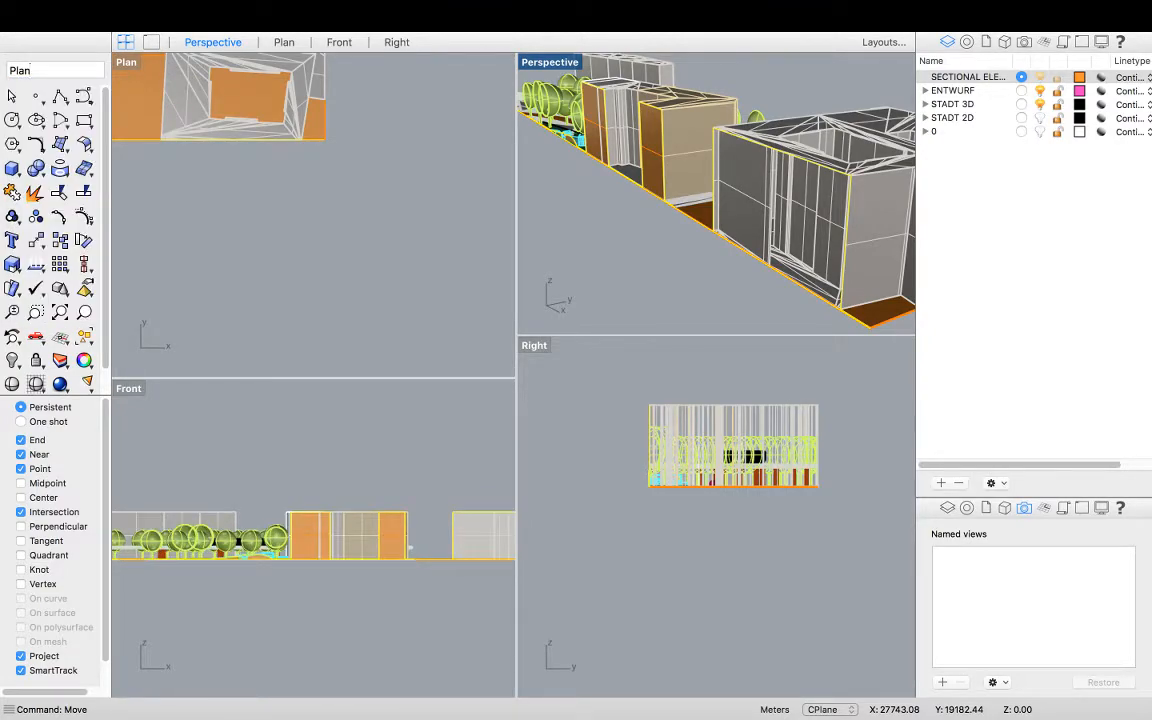
text(A)
right_click(364, 510)
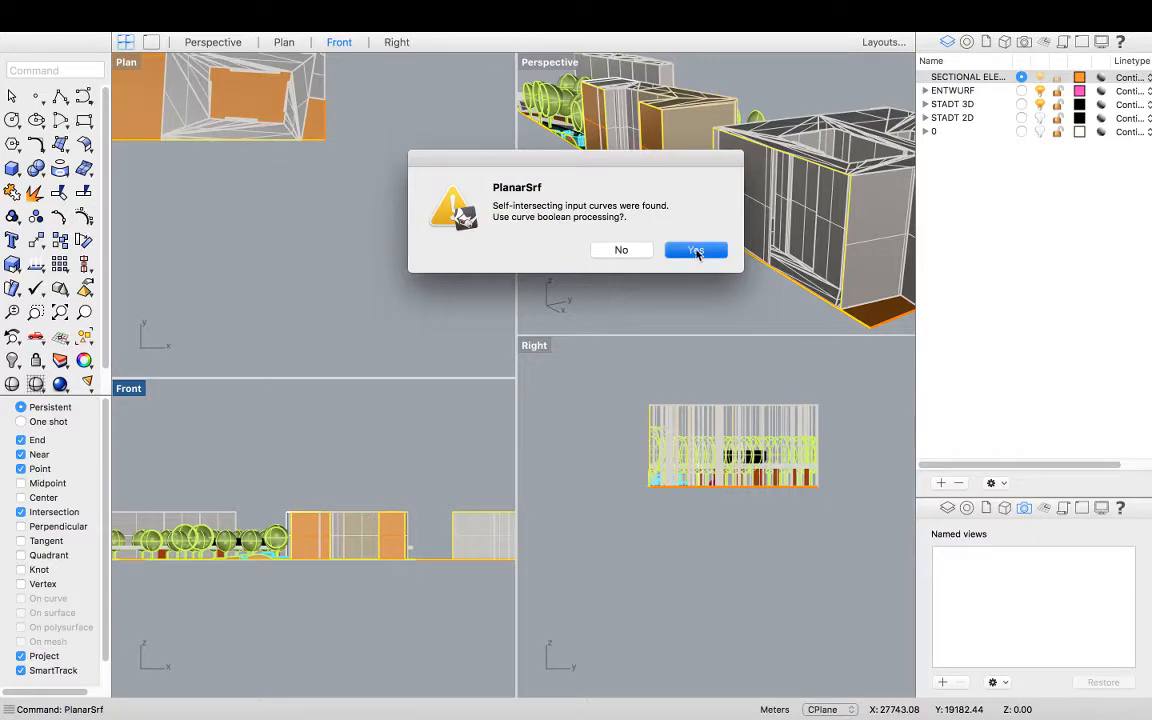
click(695, 250)
Select the last created surfaces with SelLast and group them
click(652, 306)
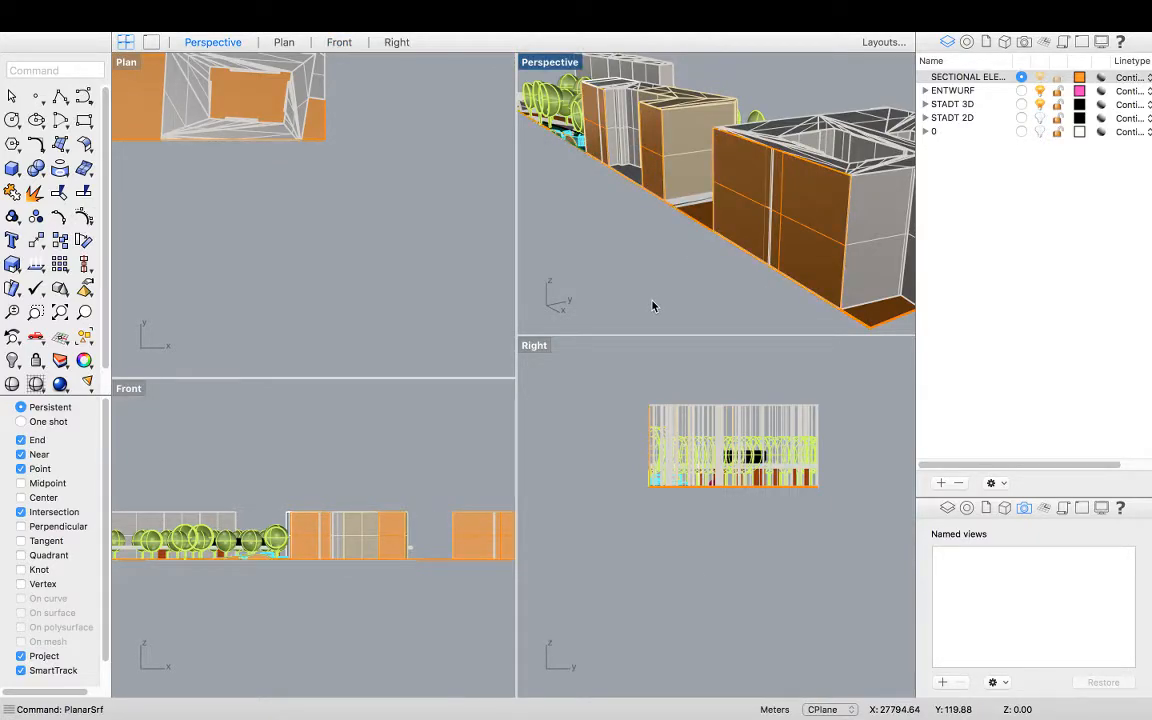
click(806, 253)
key(Escape)
text(SelAll)
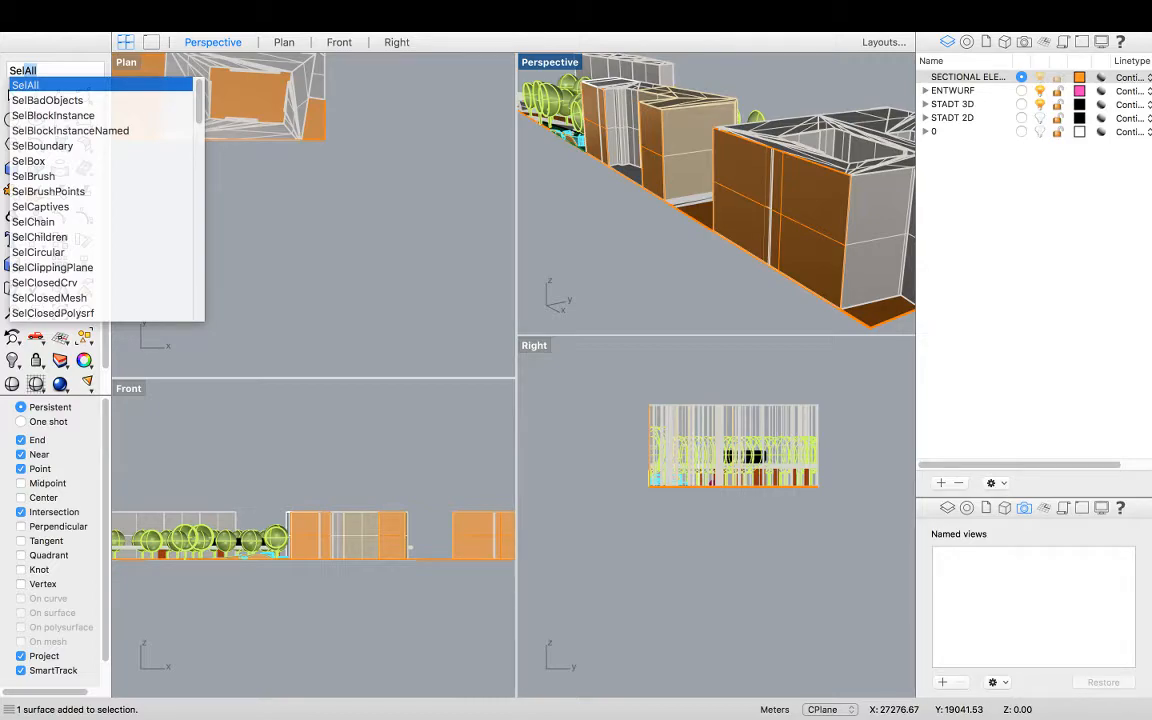
key(BackSpace)
key(BackSpace)
key(BackSpace)
text(Last)
key(Return)
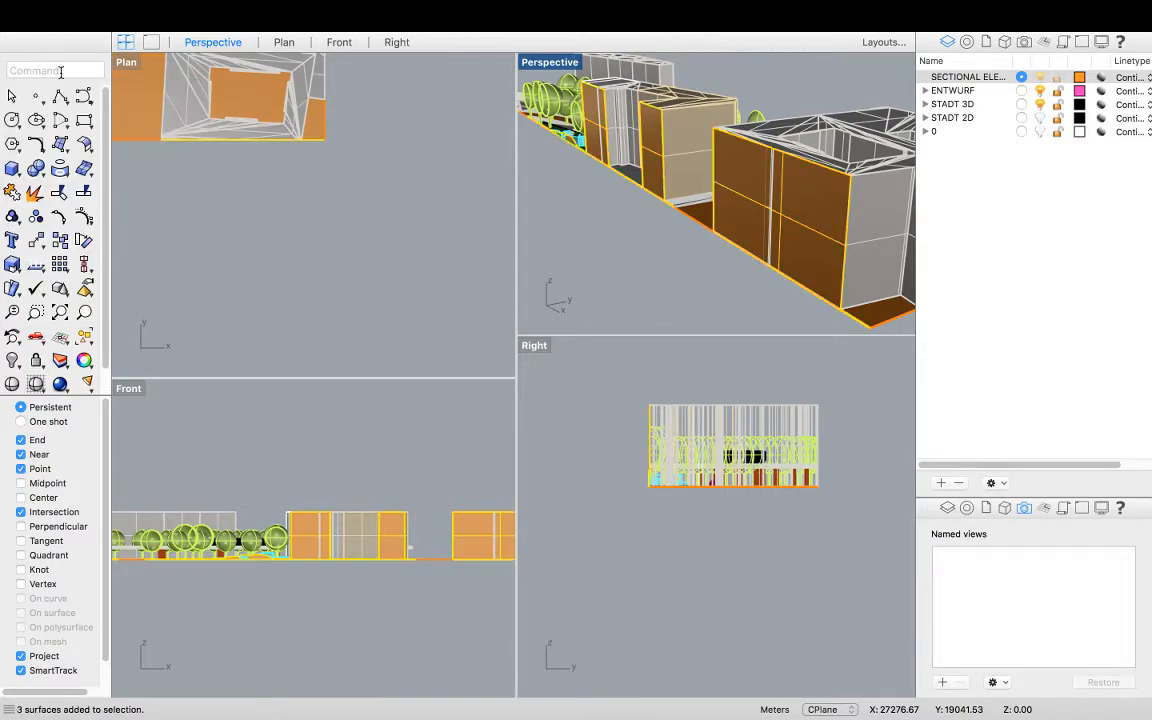
key(super+g)
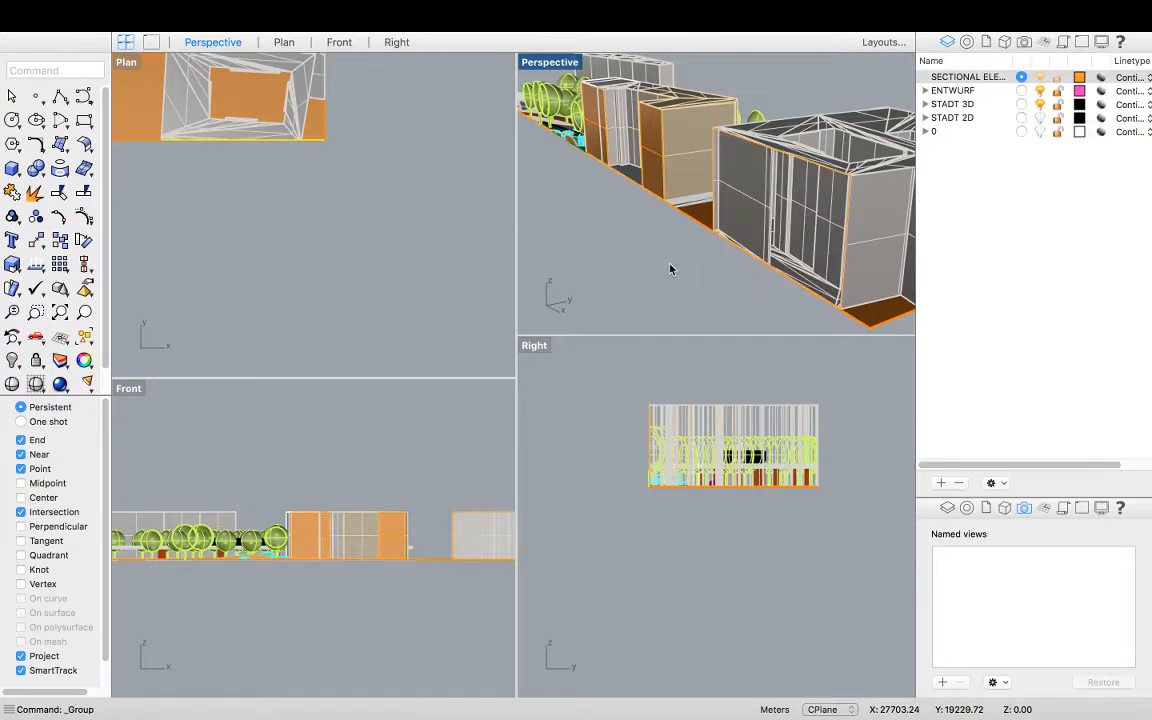
Move the grouped section surfaces in Plan view about 0.26 m onto the section line at the model's corner
scroll(675, 294, down, 3)
mouse_move(694, 285)
right_down()
mouse_move(751, 278)
mouse_move(701, 305)
right_up()
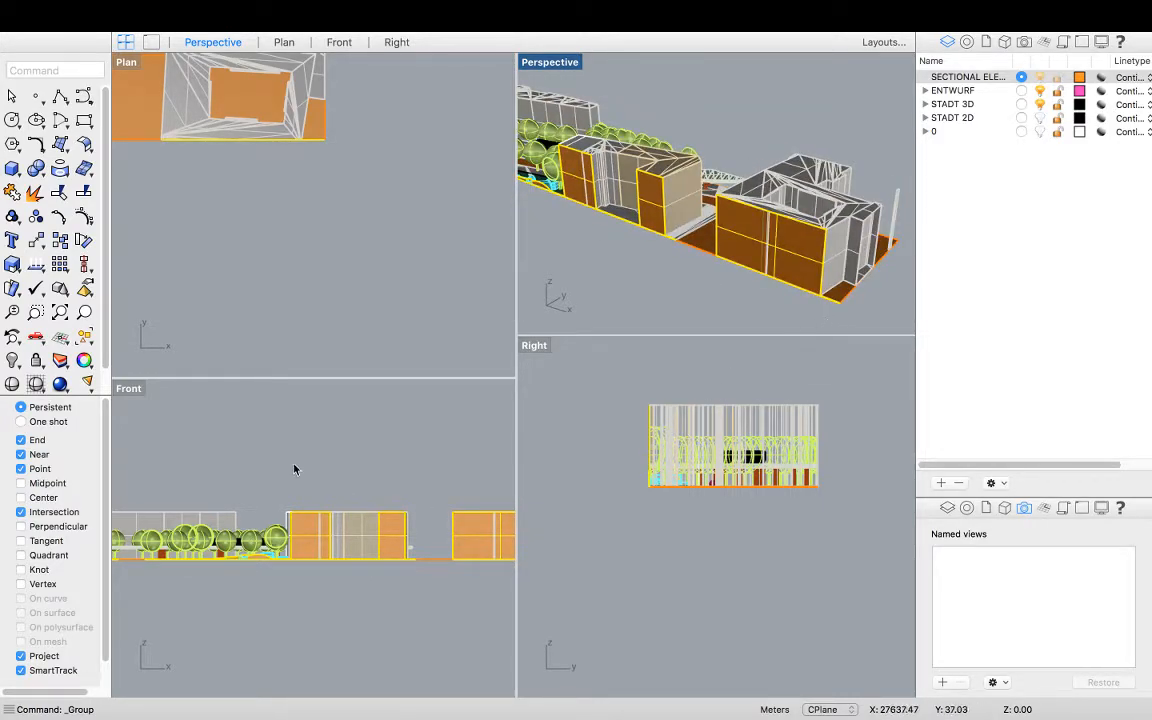
scroll(351, 177, down, 3)
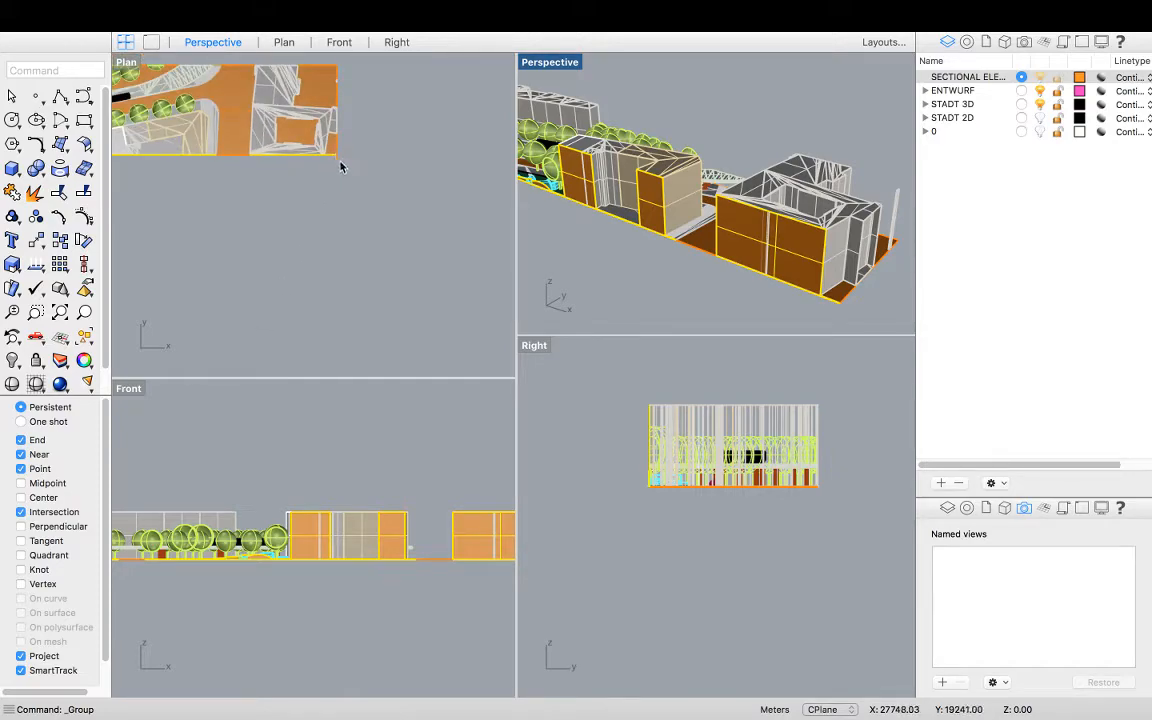
scroll(340, 165, up, 5)
scroll(335, 157, up, 2)
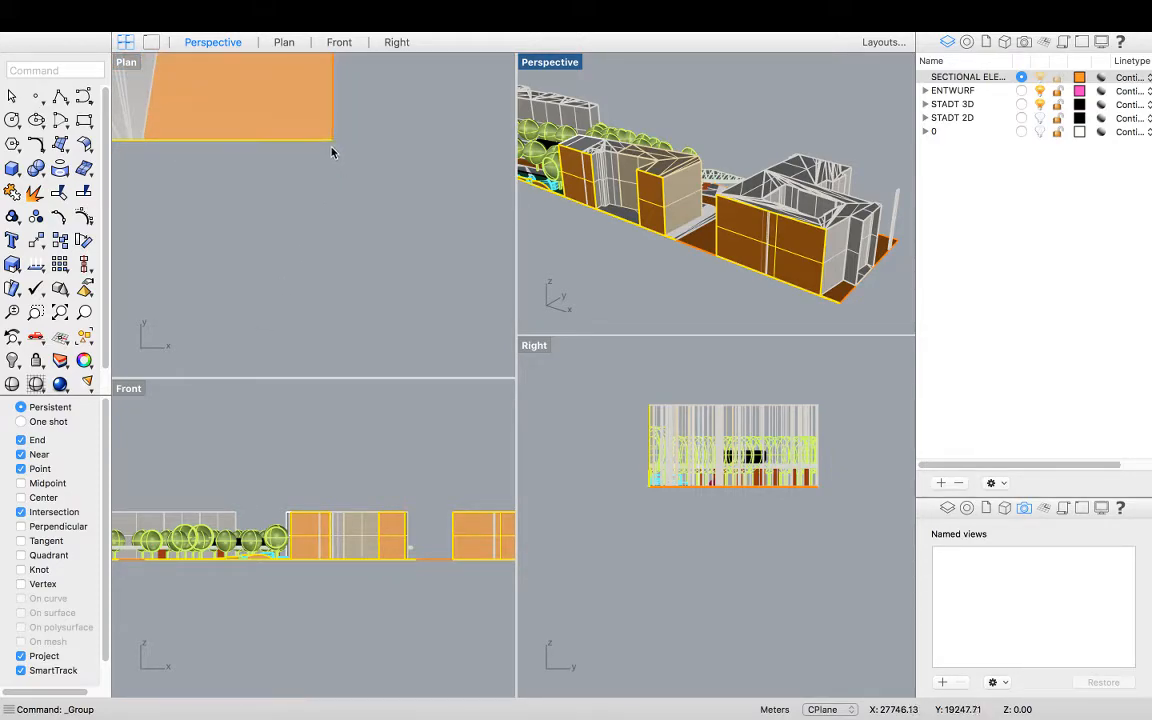
text(Move)
key(Return)
click(332, 140)
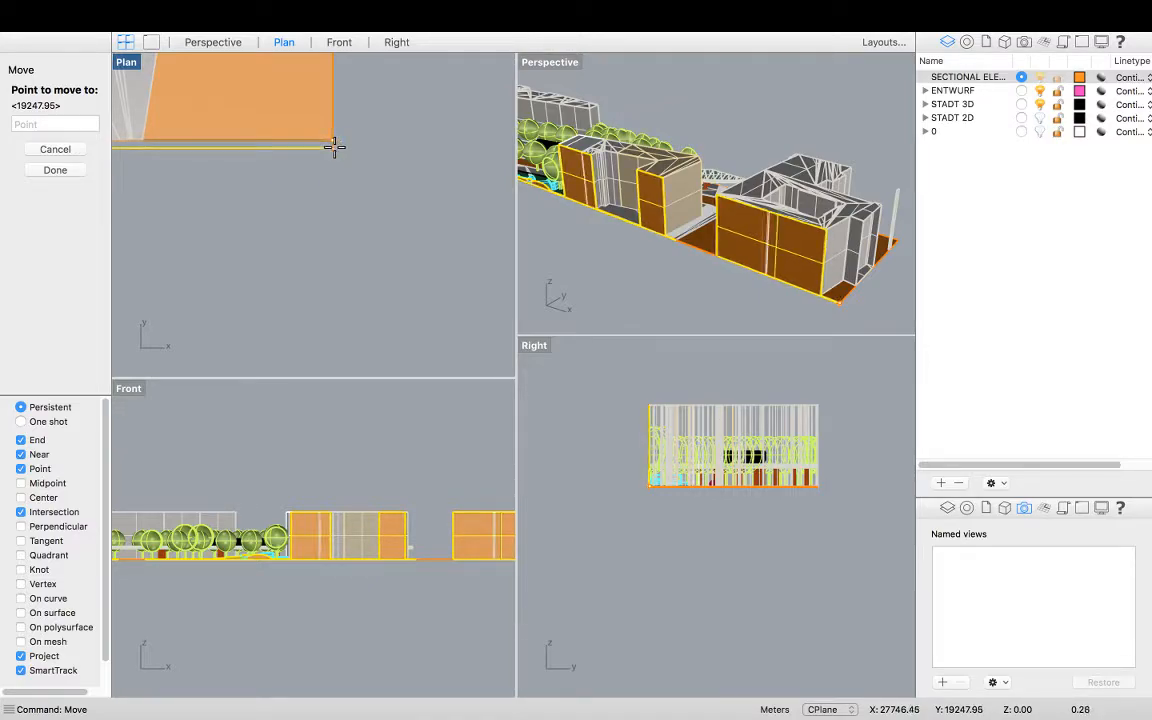
click(333, 146)
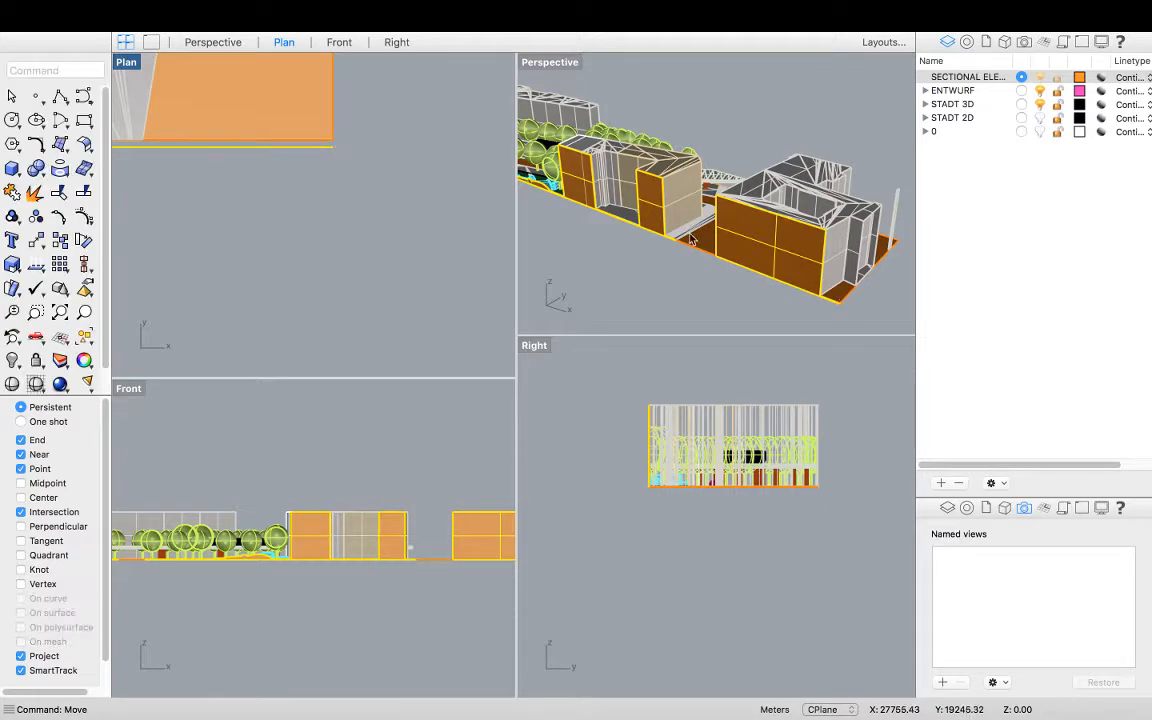
Inspect the section surfaces and landscape model from different angles in the Perspective view
right_drag(714, 215, 516, 159)
scroll(831, 249, up, 5)
scroll(858, 235, down, 3)
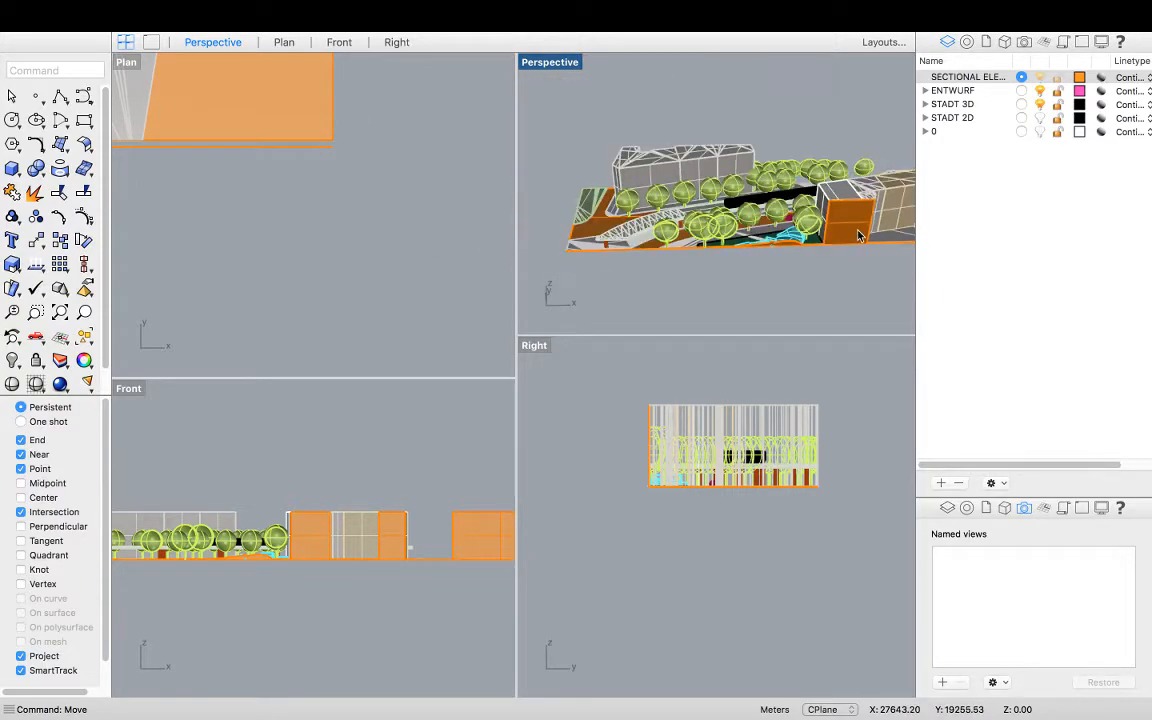
scroll(691, 245, up, 3)
right_drag(721, 231, 757, 205)
scroll(746, 254, up, 5)
scroll(746, 254, down, 3)
right_drag(741, 249, 684, 243)
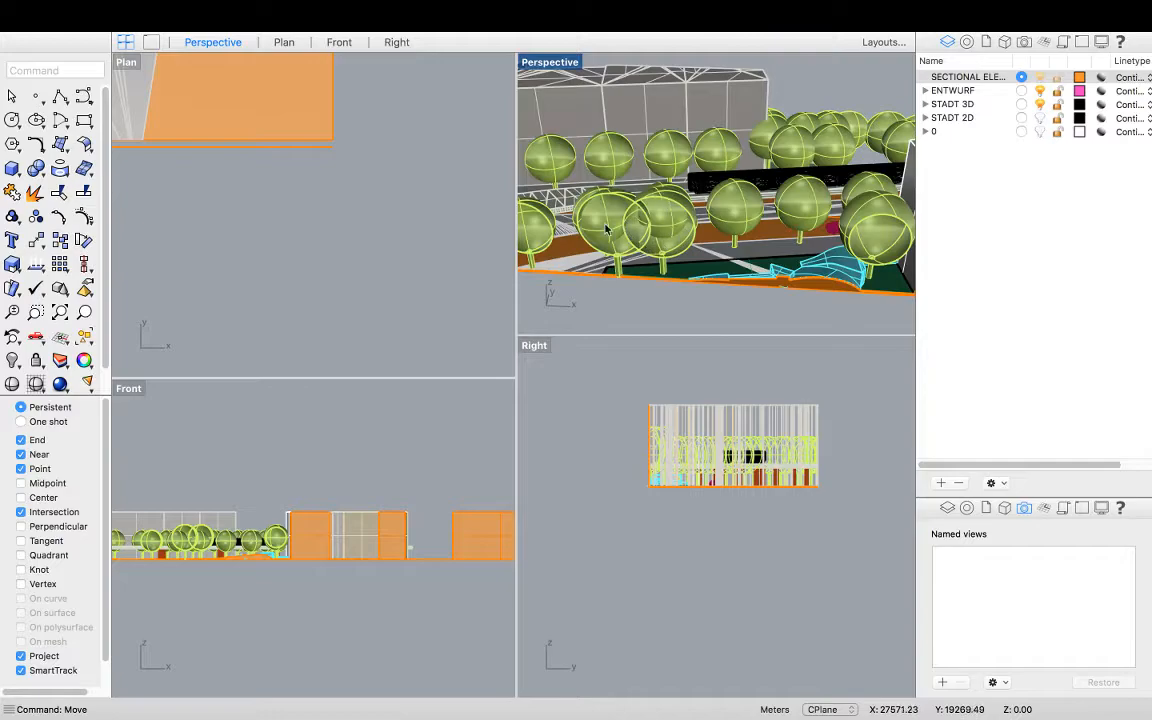
scroll(600, 215, down, 2)
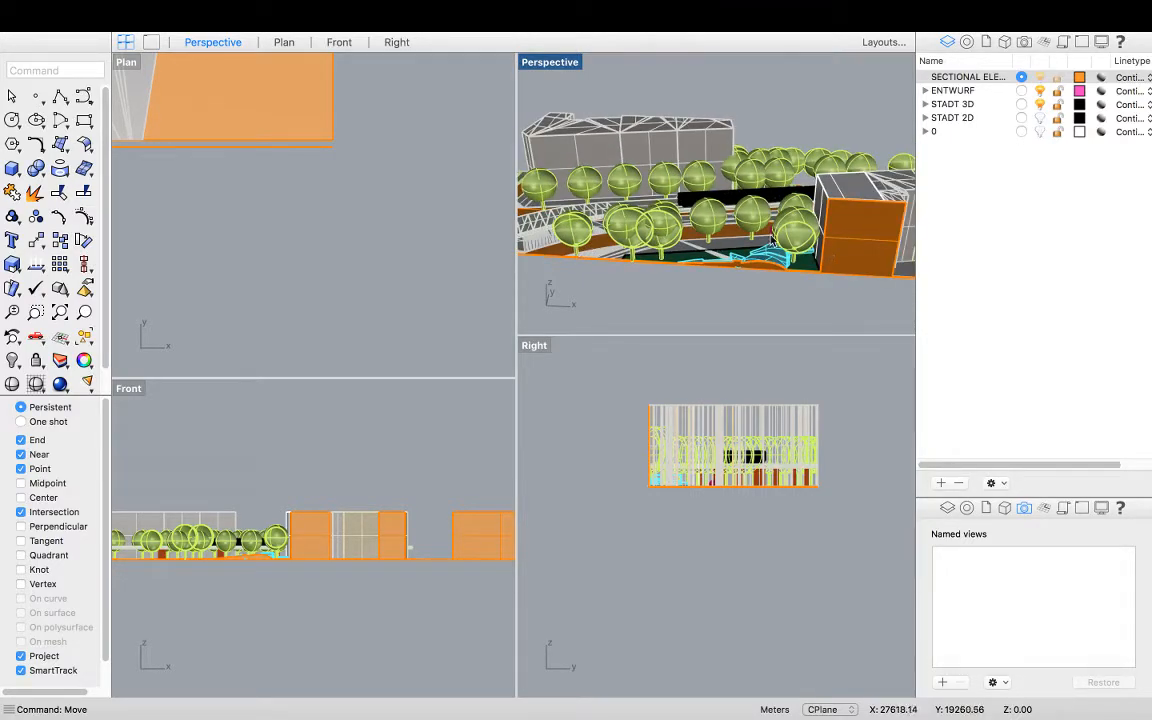
right_drag(620, 235, 565, 225)
scroll(560, 258, up, 2)
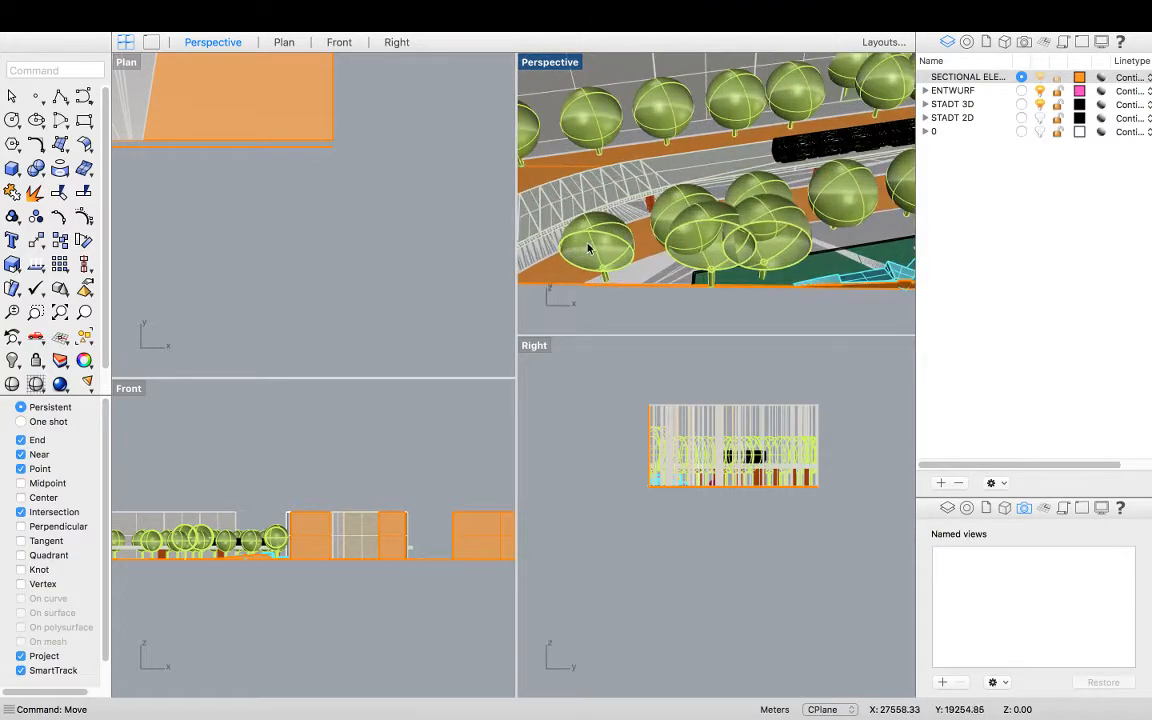
scroll(564, 235, down, 2)
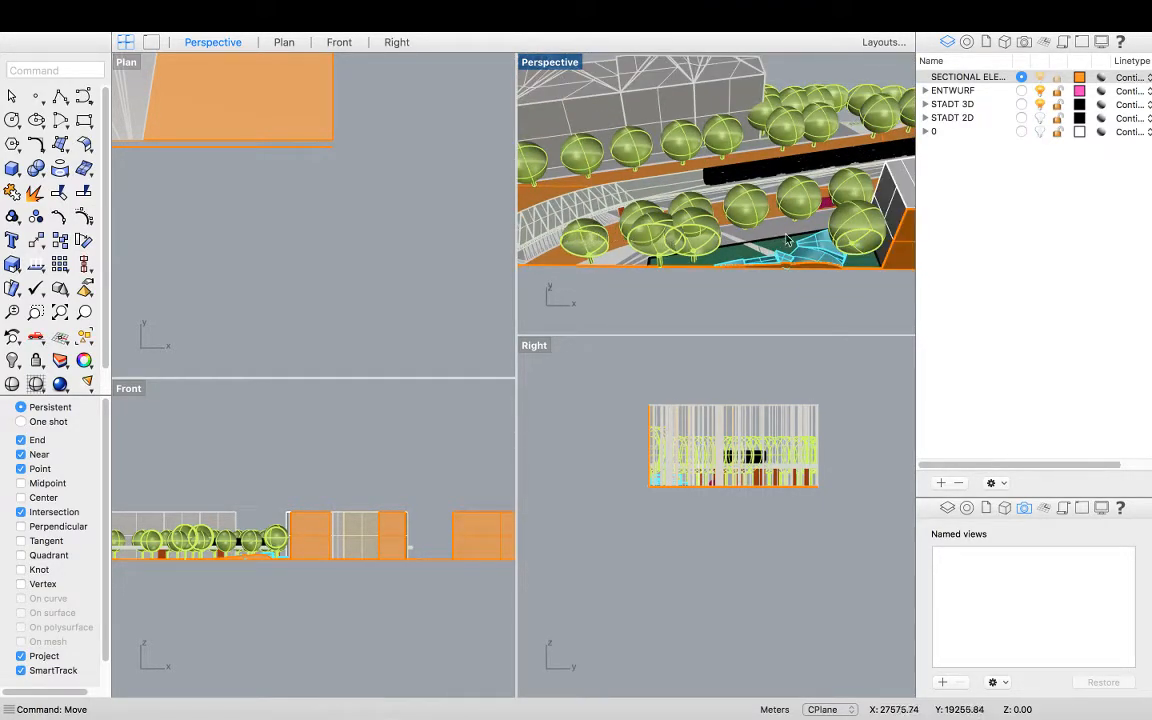
right_drag(657, 205, 662, 224)
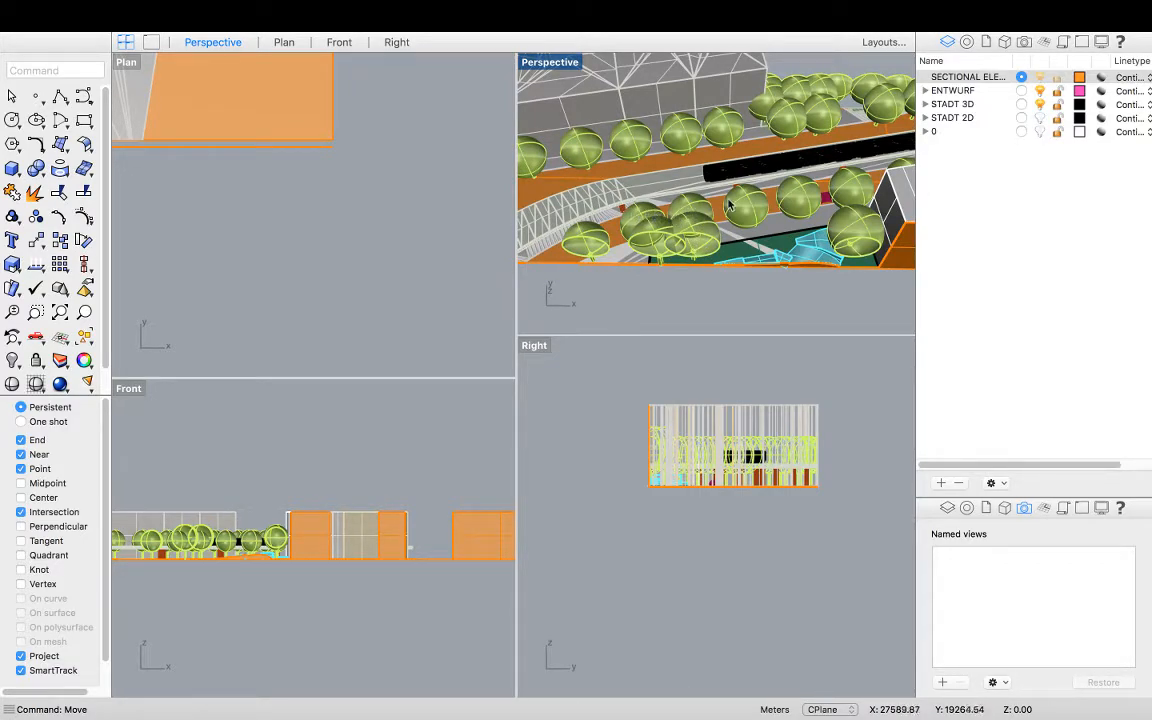
scroll(793, 219, down, 2)
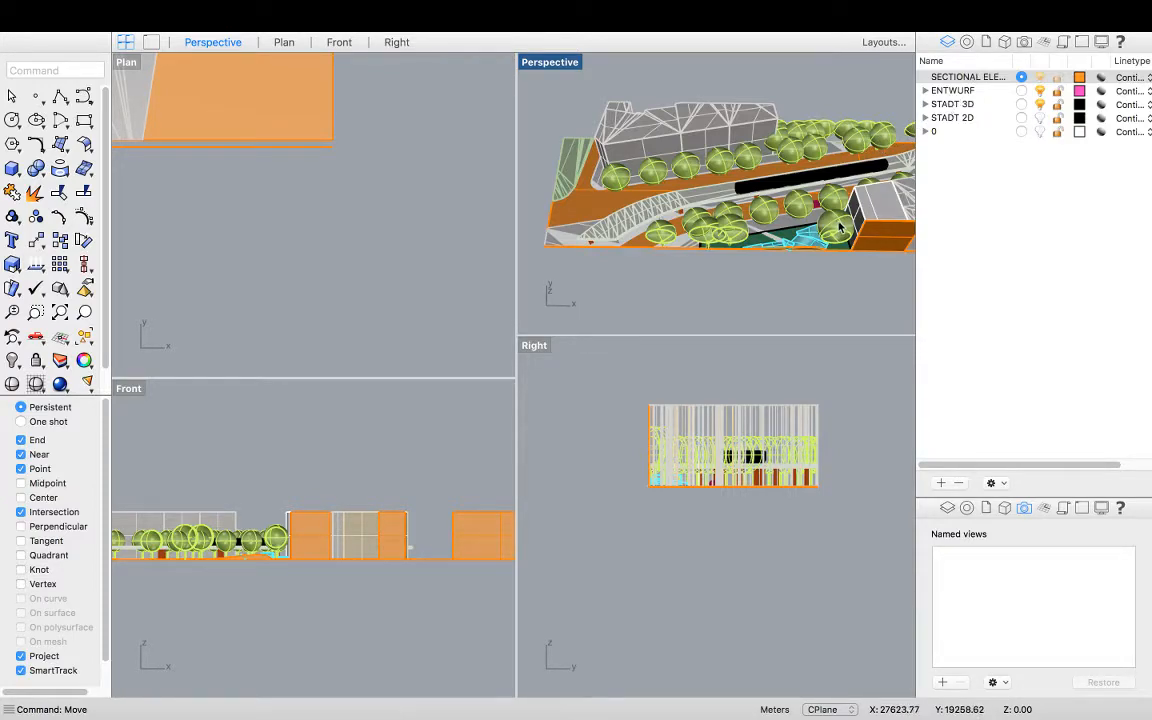
scroll(843, 228, up, 3)
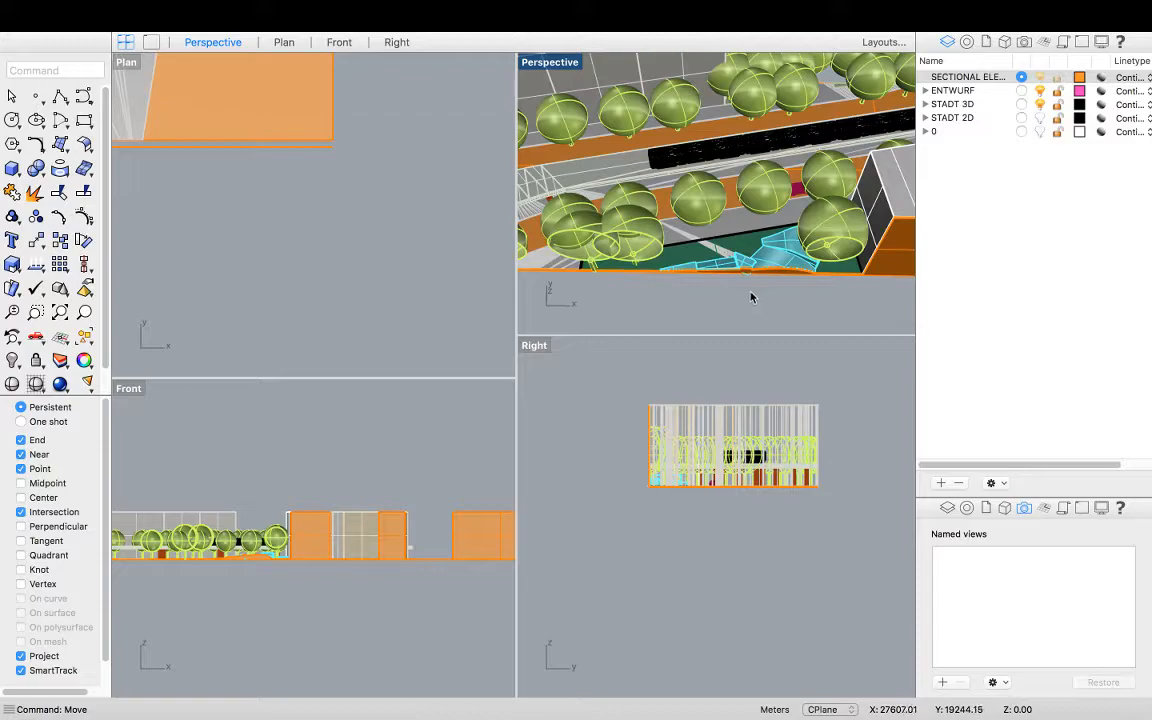
Maximize the Perspective view and duplicate the cut edge of a tree canopy with DupEdge
shift+right_drag(658, 298, 709, 294)
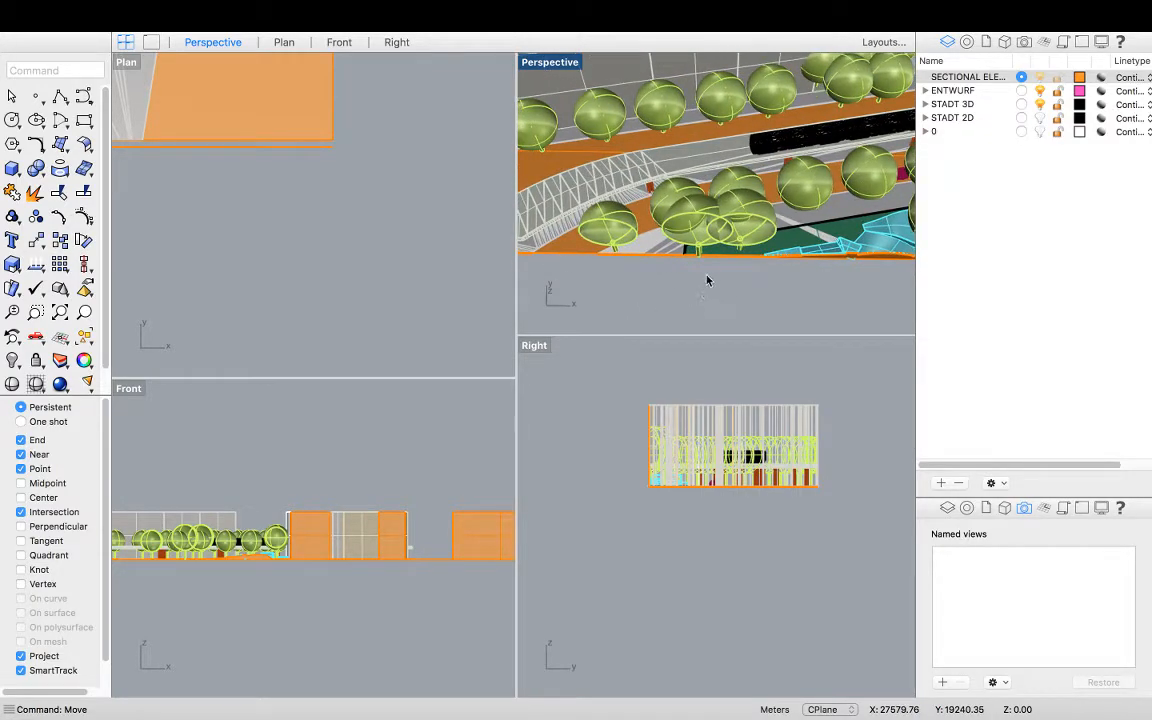
double_click(550, 62)
scroll(445, 427, down, 2)
click(260, 415)
key(Escape)
scroll(335, 442, down, 2)
right_drag(296, 450, 338, 457)
text(DupBorder)
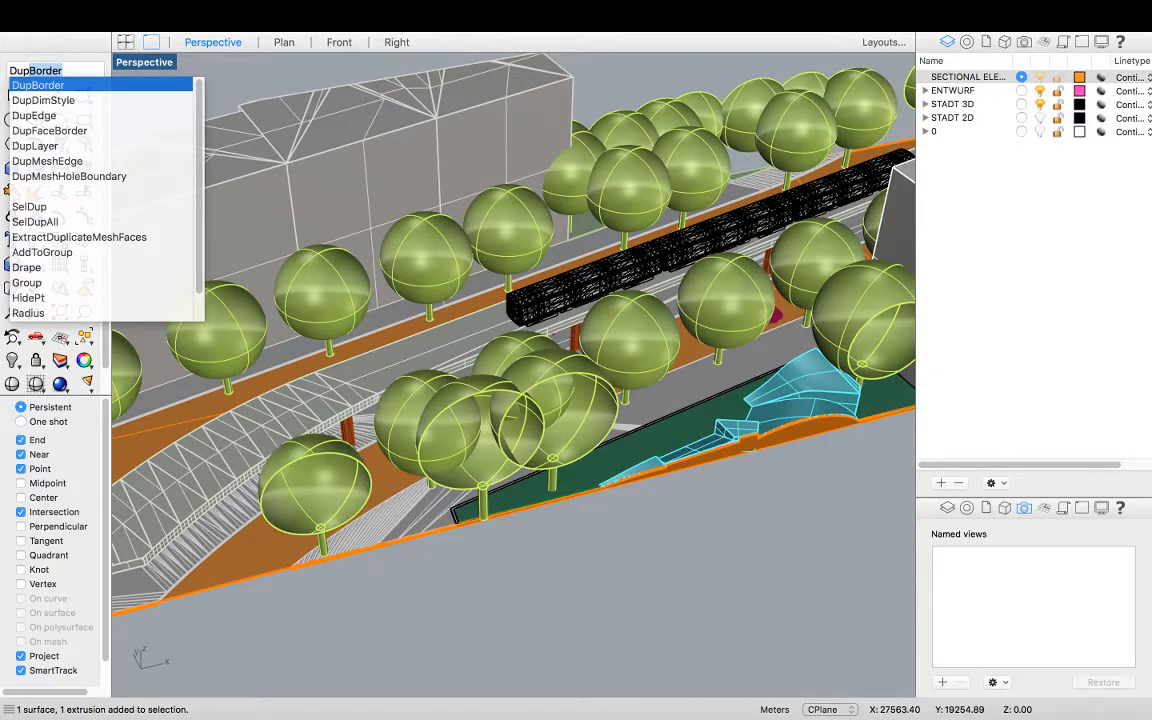
click(43, 116)
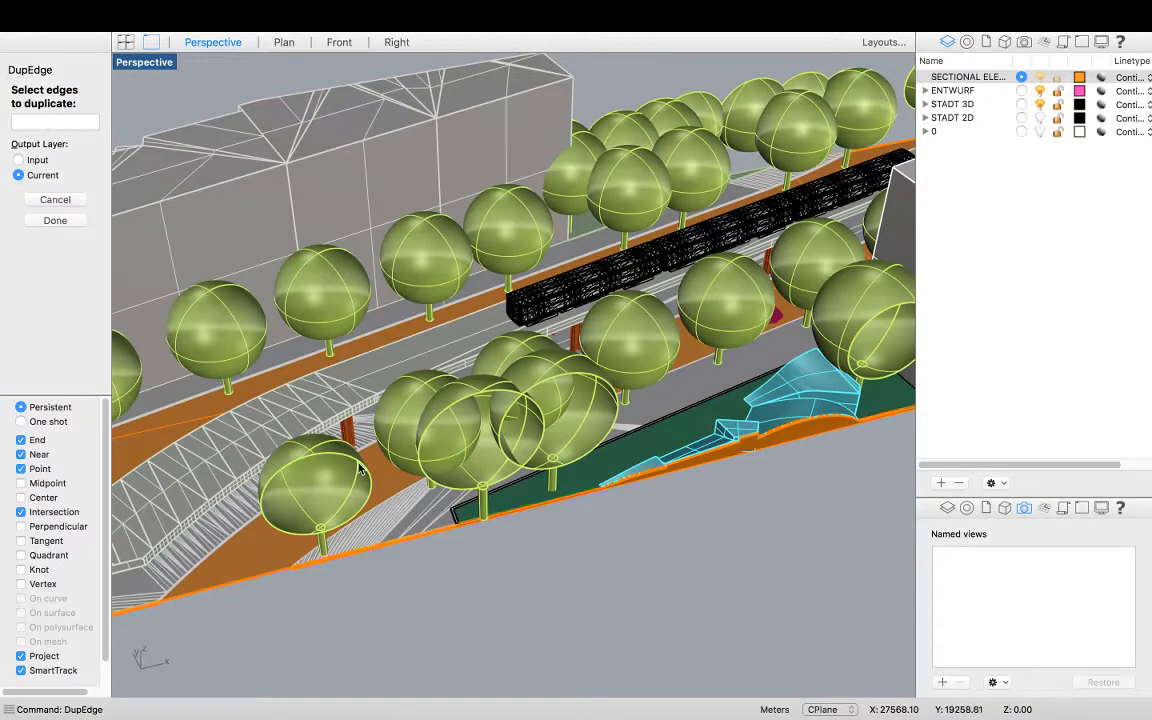
click(347, 521)
key(Return)
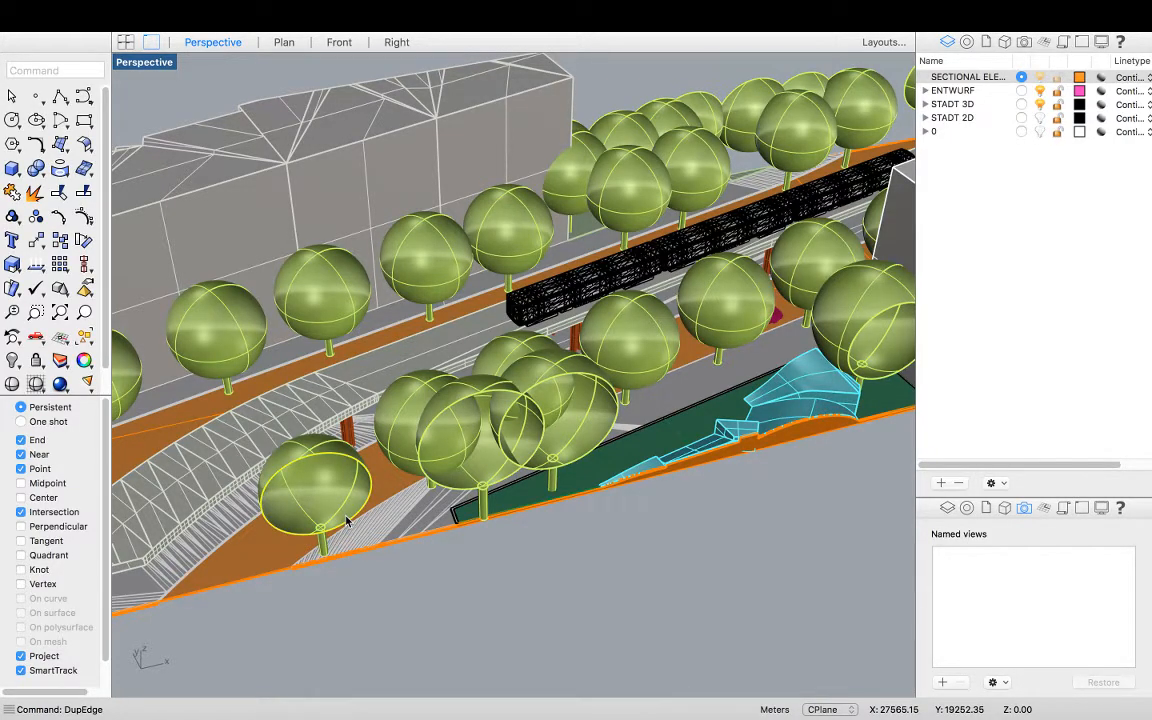
Fill the duplicated canopy edge with a planar surface using PlanarSrf
right_drag(351, 497, 354, 468)
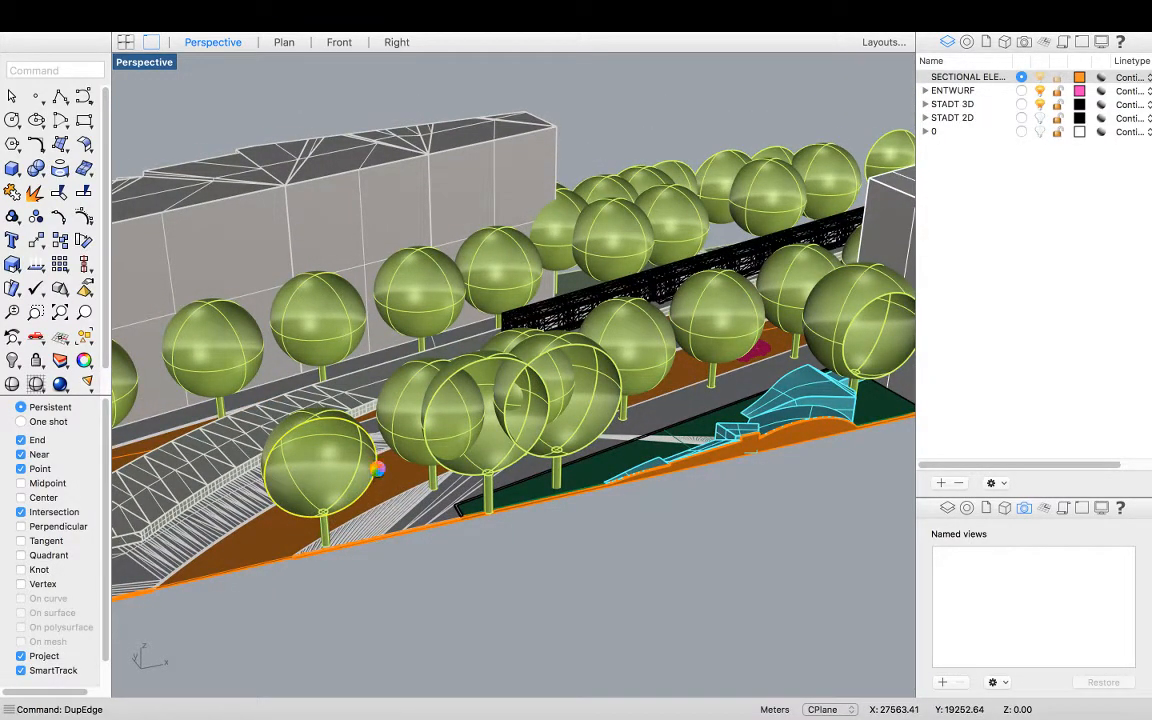
text(pla)
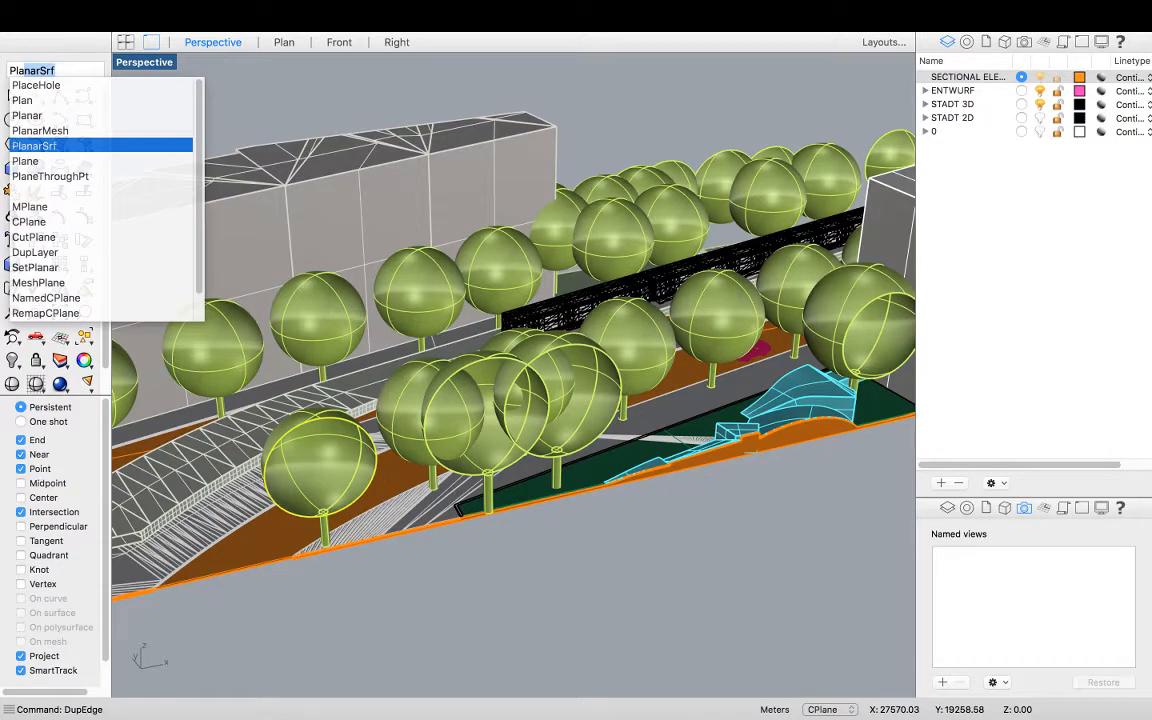
key(Return)
key(Escape)
right_drag(423, 482, 417, 490)
click(303, 486)
right_drag(303, 490, 398, 481)
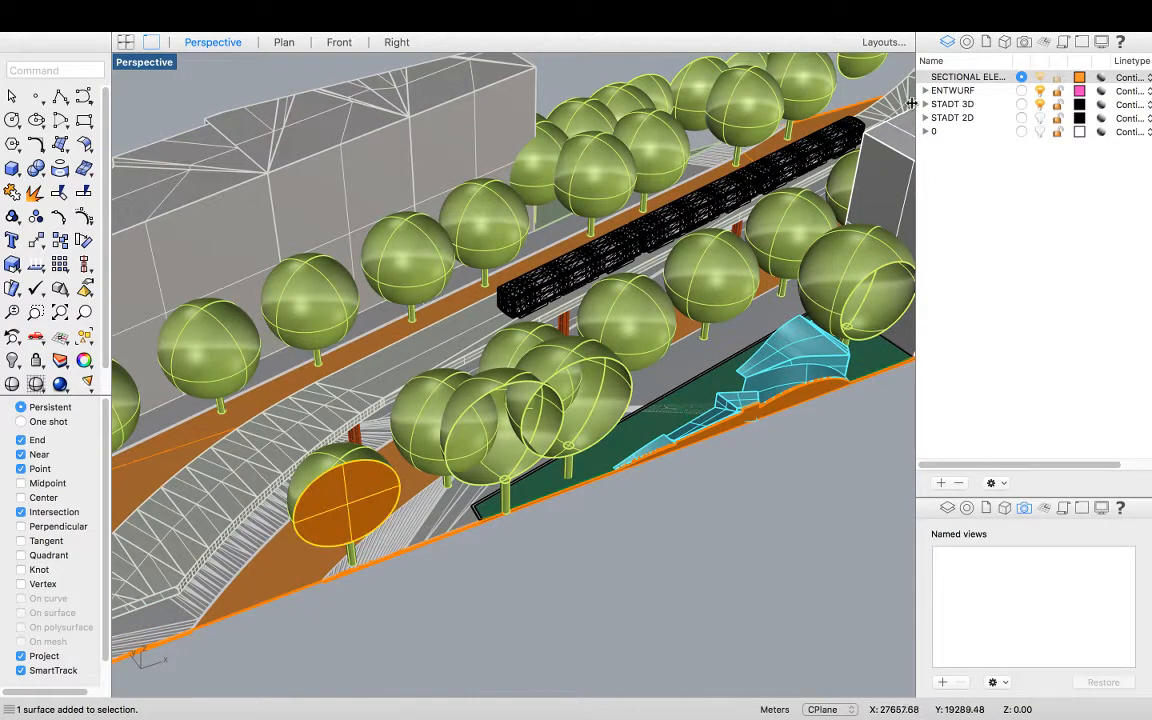
click(963, 78)
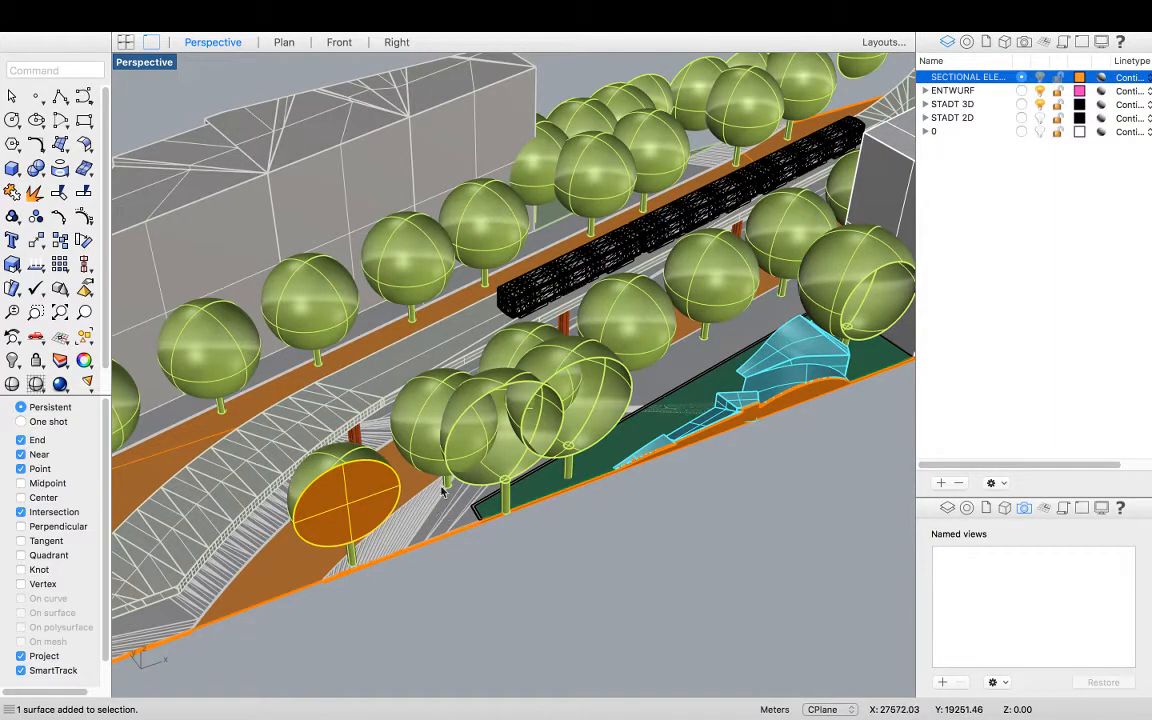
key(Escape)
right_drag(524, 430, 505, 452)
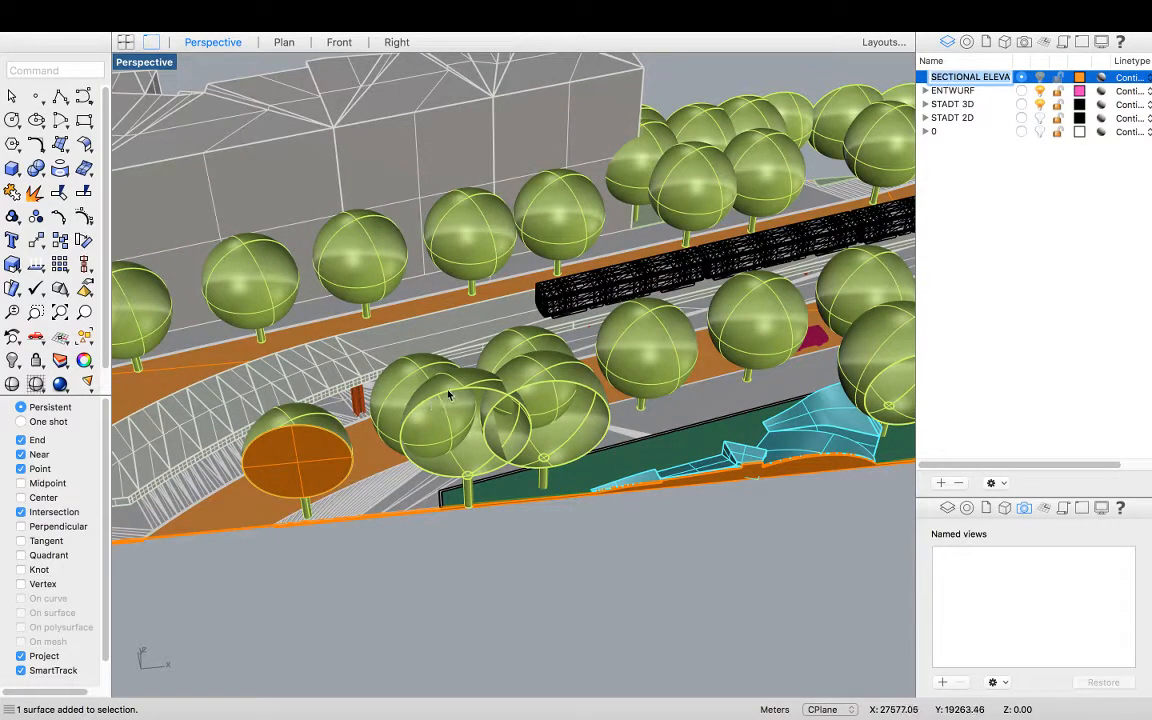
Duplicate the cut edges of three more tree canopies with DupEdge and fill them with PlanarSrf
click(399, 352)
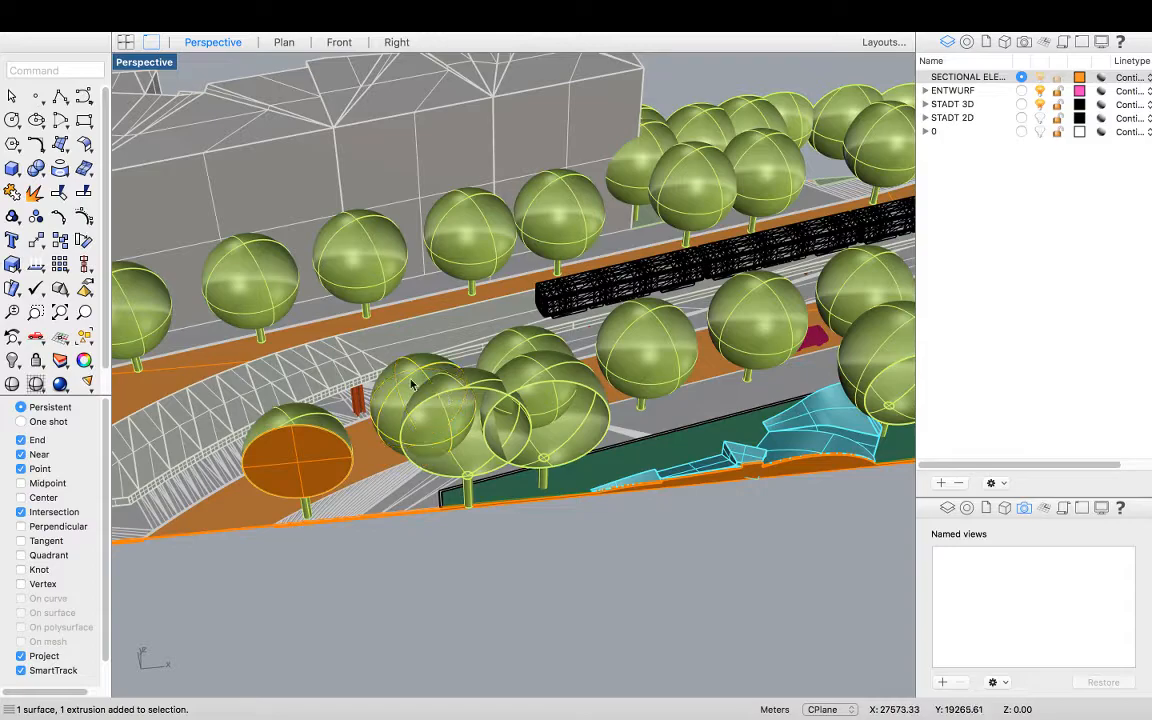
click(54, 71)
text(DupEdge)
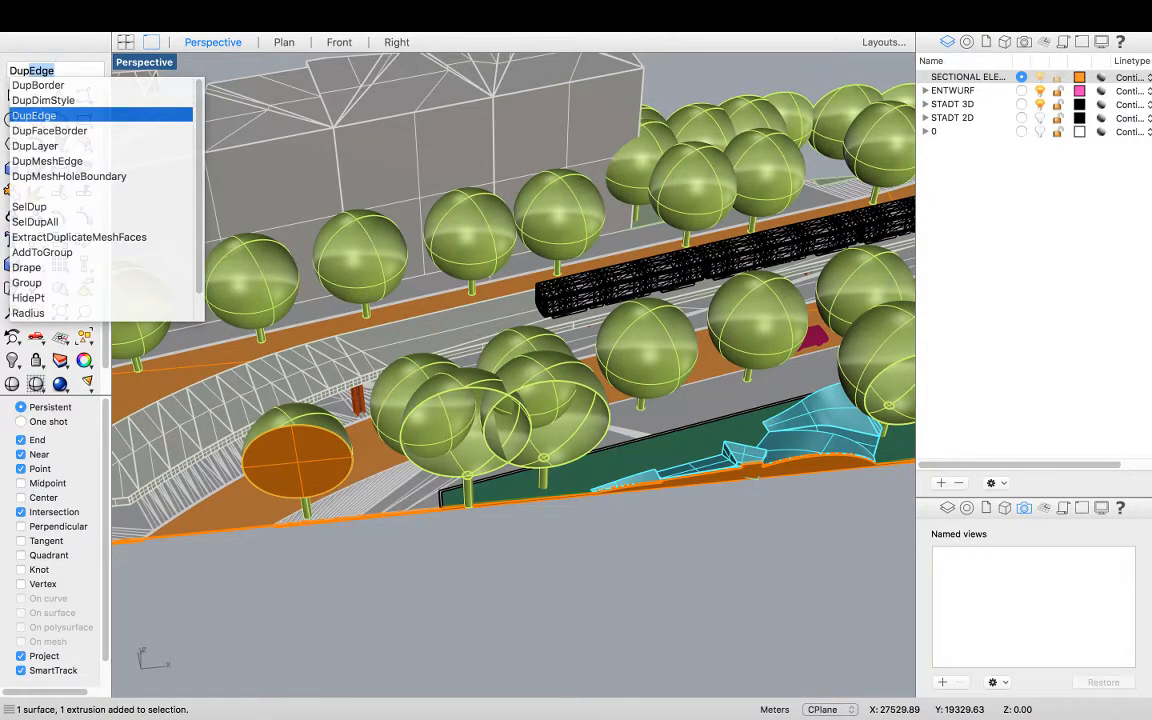
key(Return)
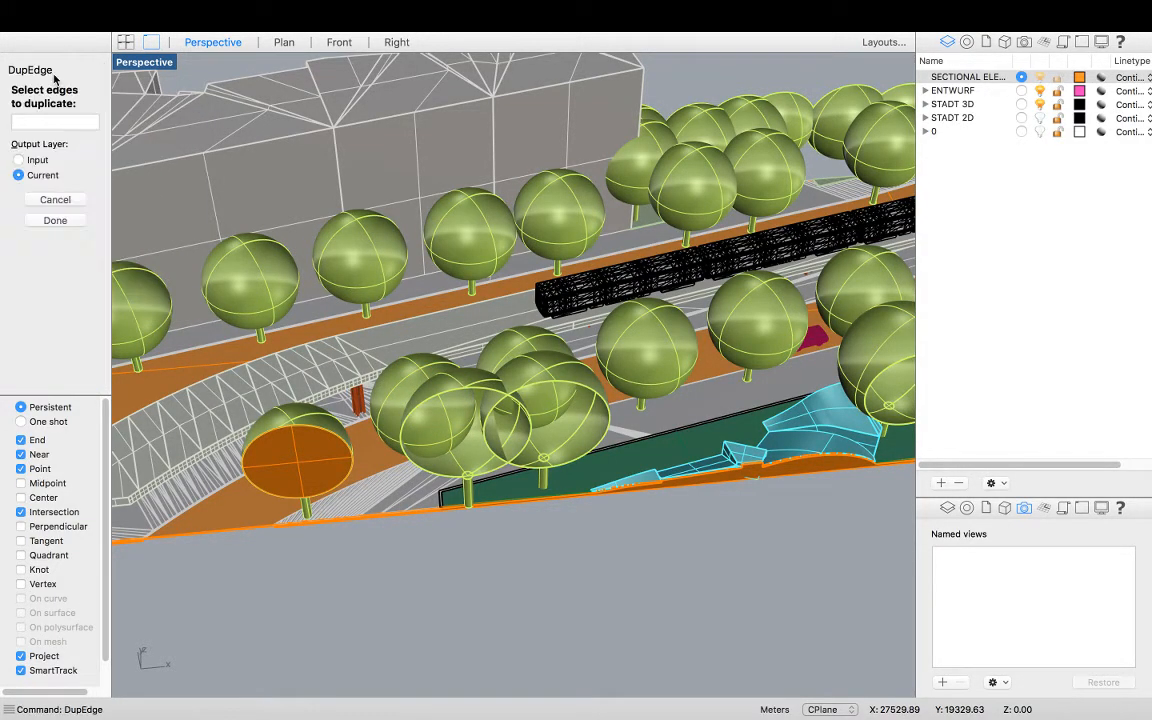
click(418, 413)
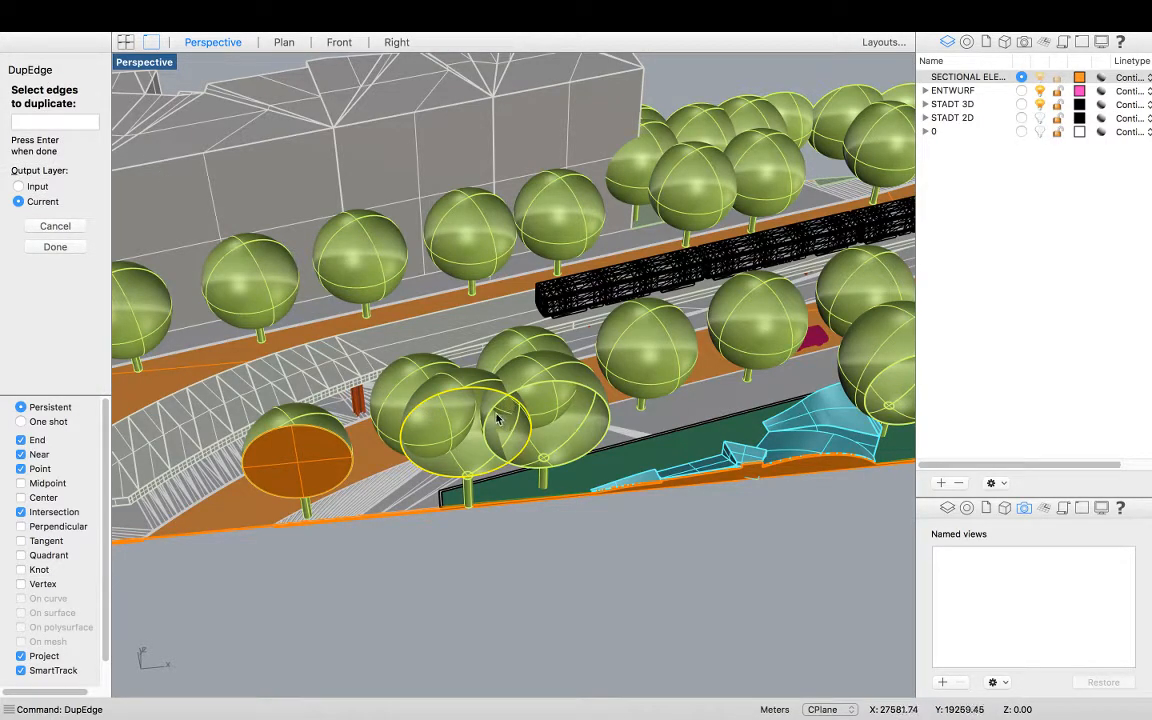
right_drag(493, 418, 675, 394)
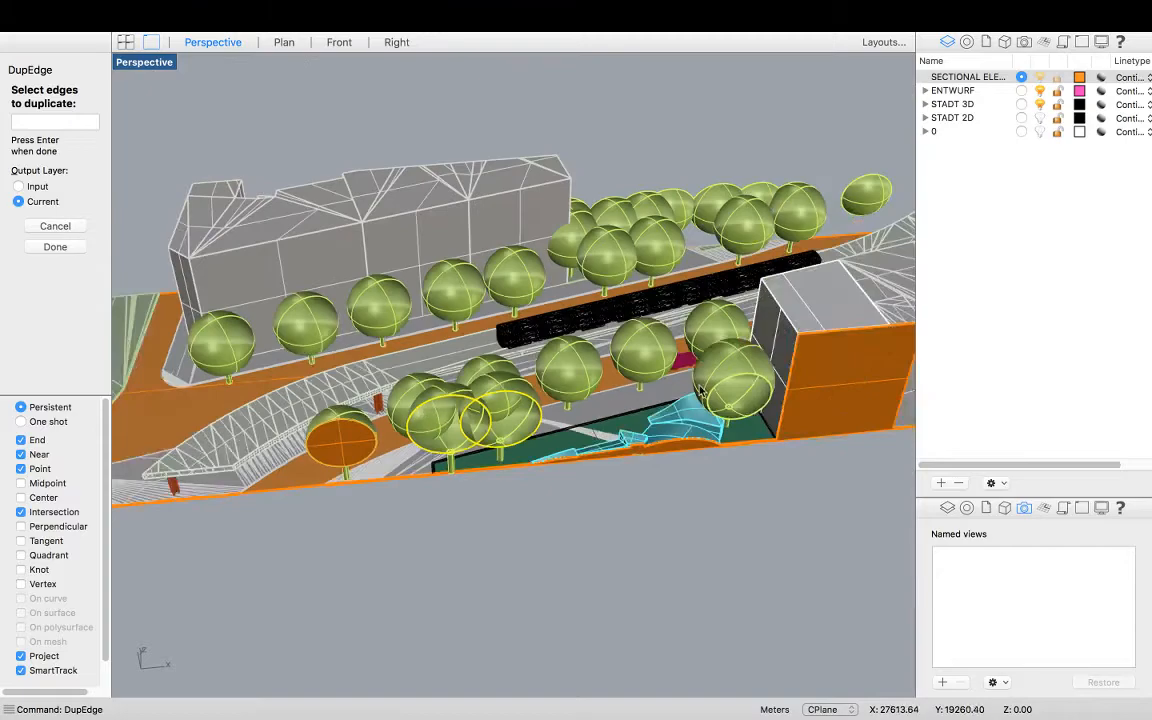
scroll(746, 387, up, 3)
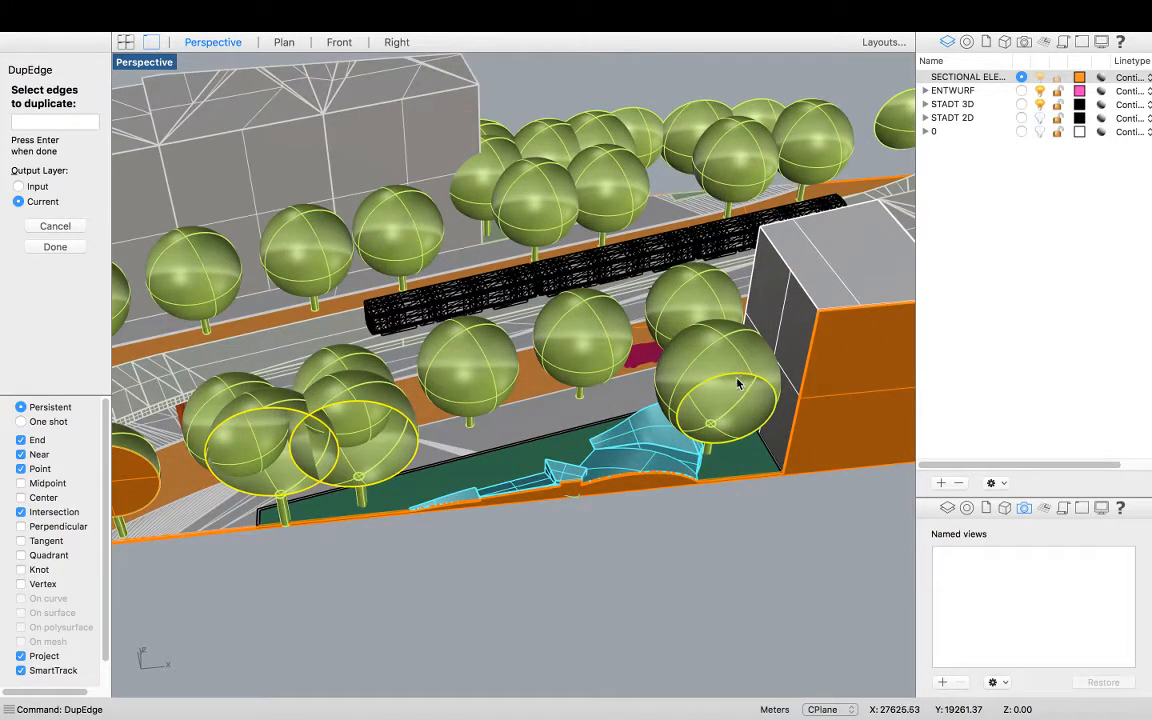
scroll(738, 383, down, 3)
key(Return)
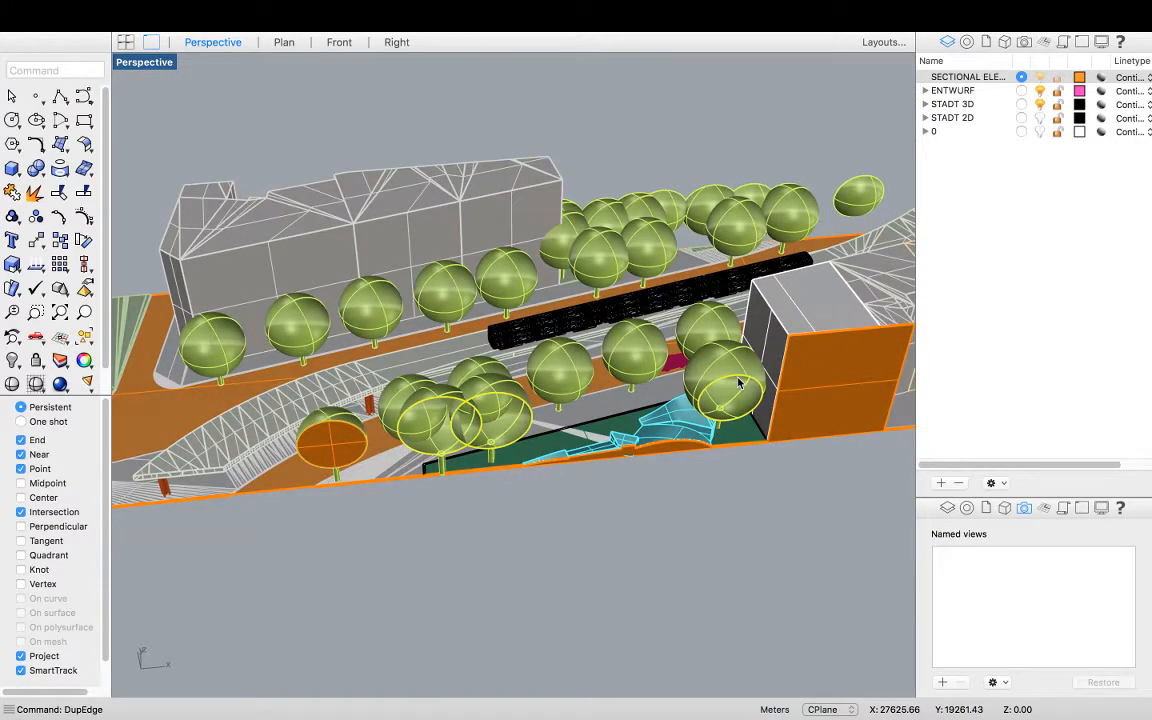
text(Plan)
key(Return)
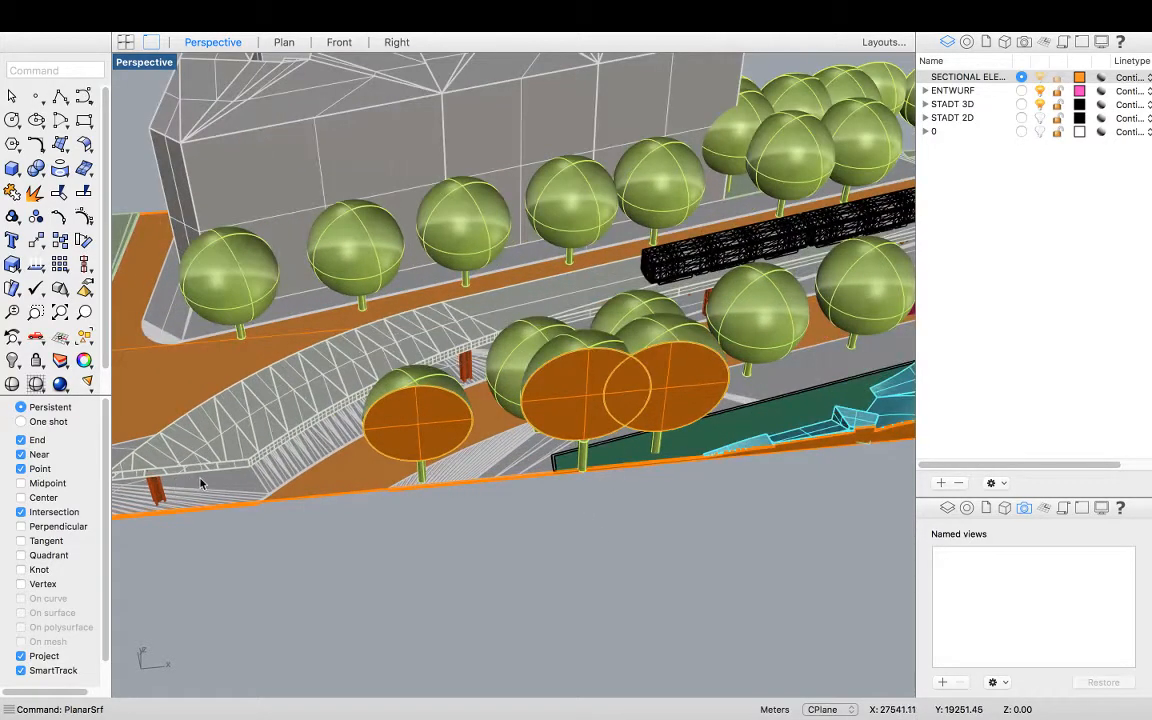
Duplicate the cut edges of the bridge deck's section end with DupEdge
scroll(300, 420, up, 6)
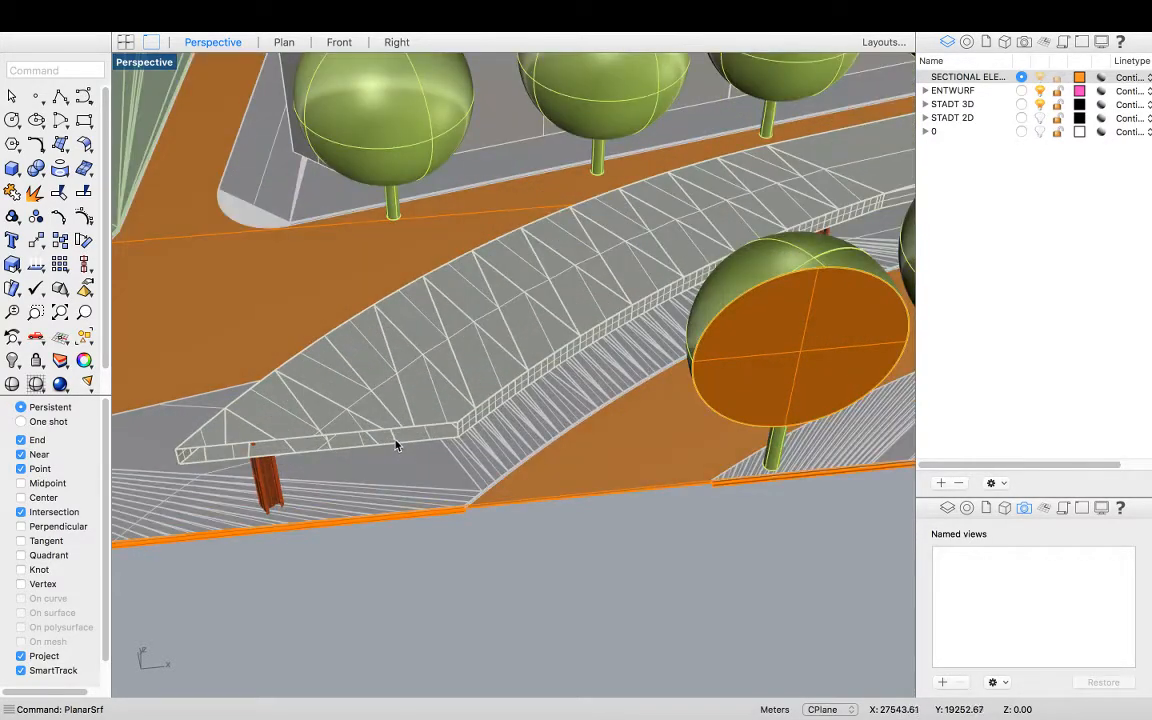
right_drag(396, 445, 500, 439)
scroll(261, 442, up, 2)
click(258, 438)
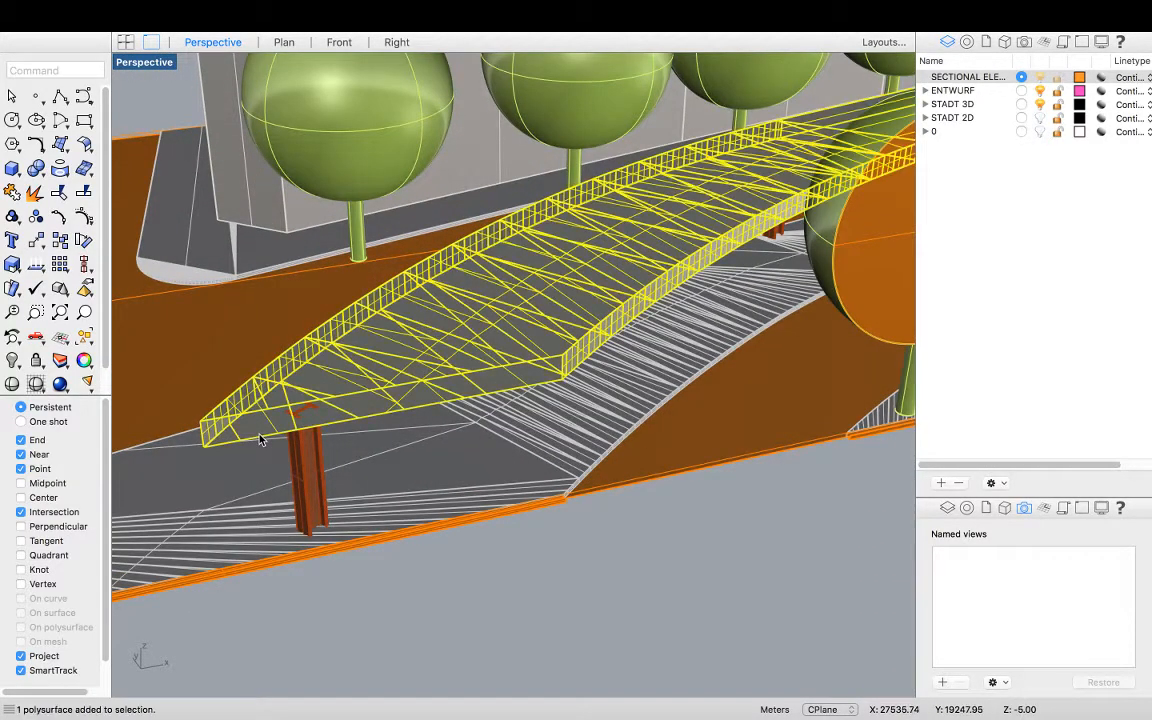
key(Escape)
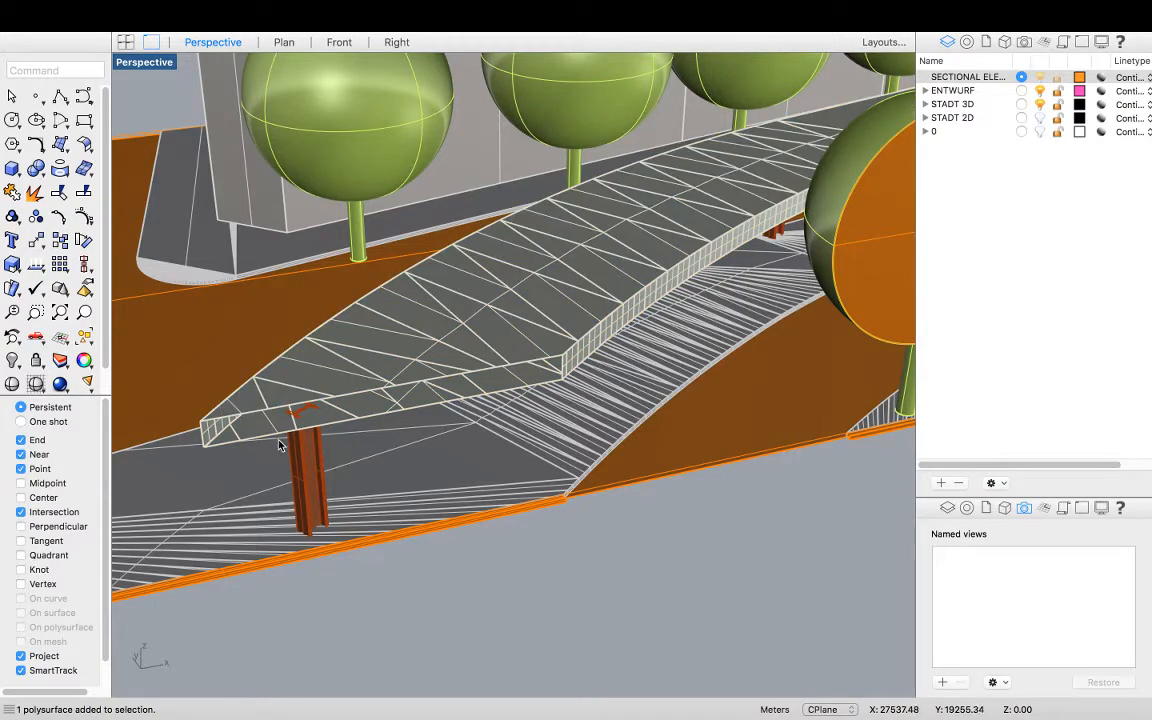
key(Return)
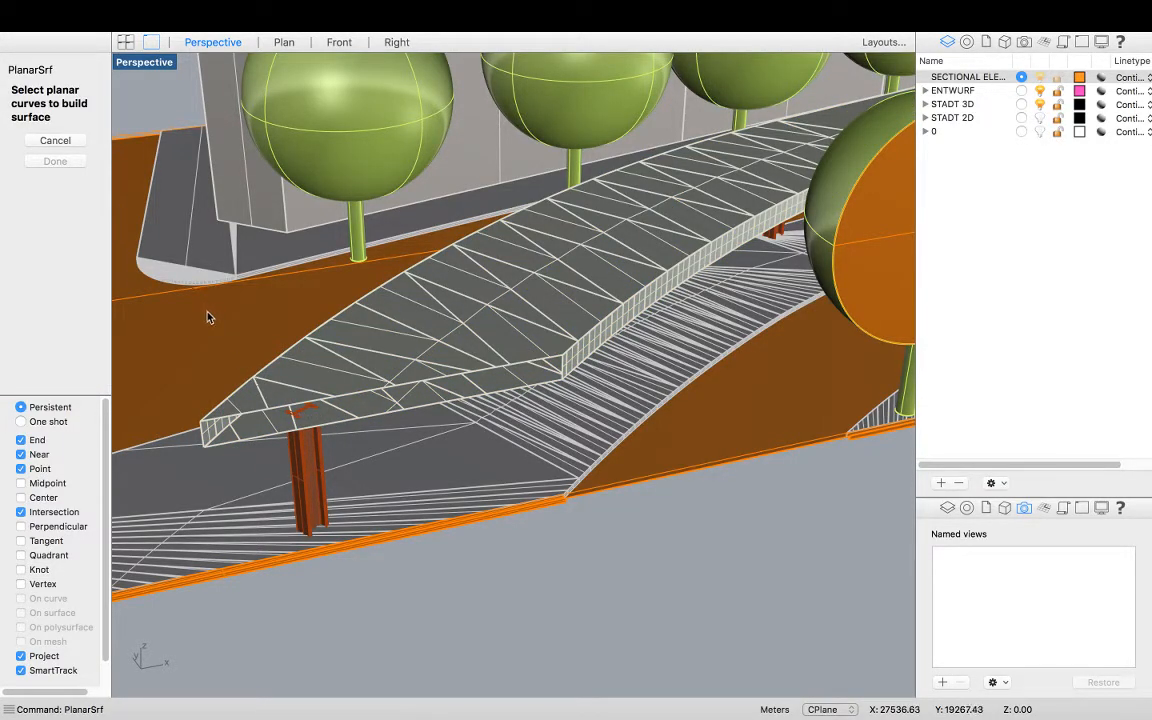
key(Escape)
text(DupEdge)
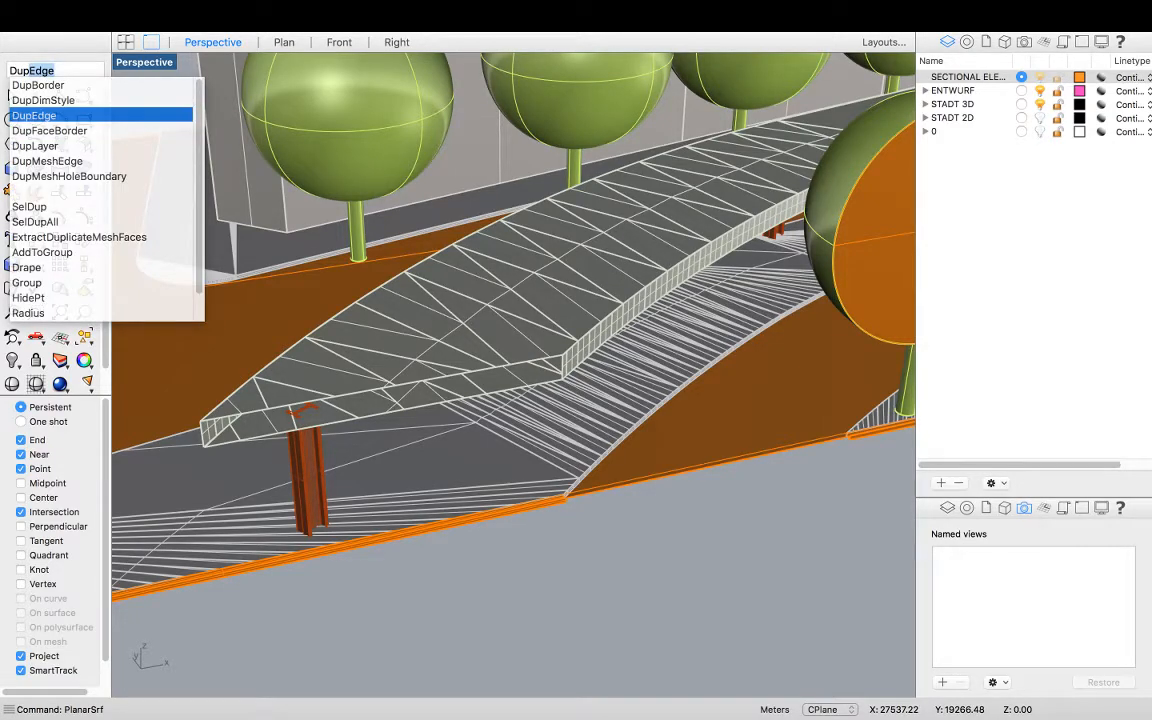
key(Return)
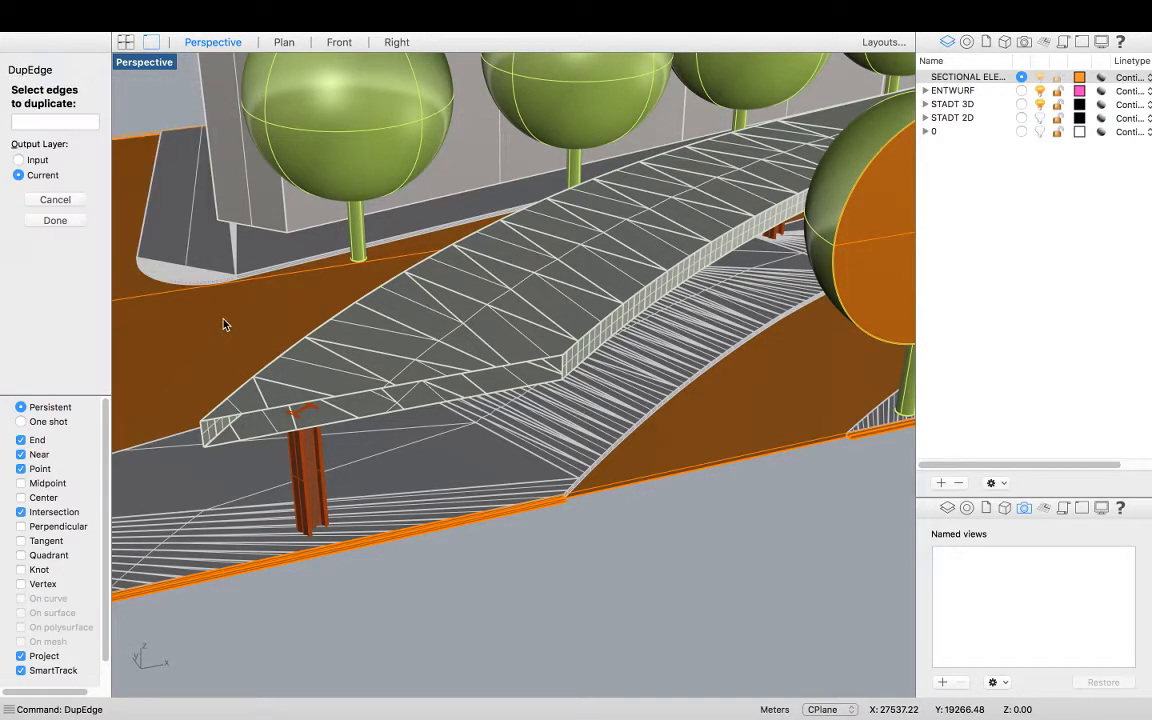
scroll(300, 417, up, 2)
click(250, 431)
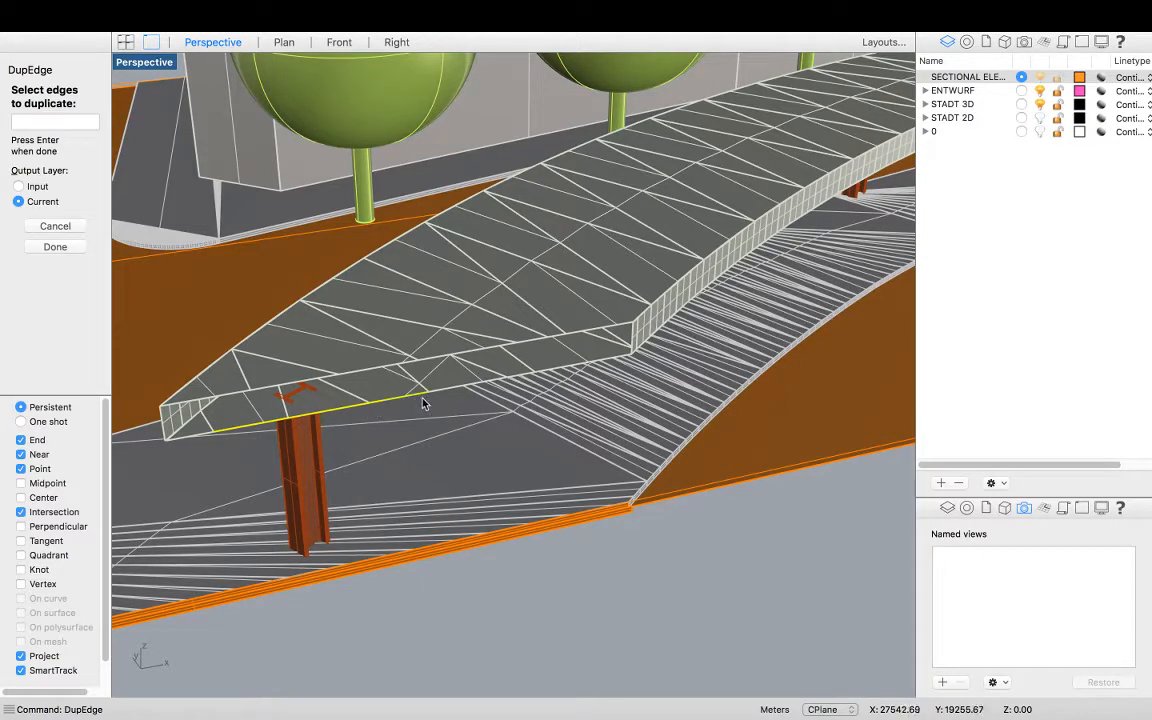
click(517, 377)
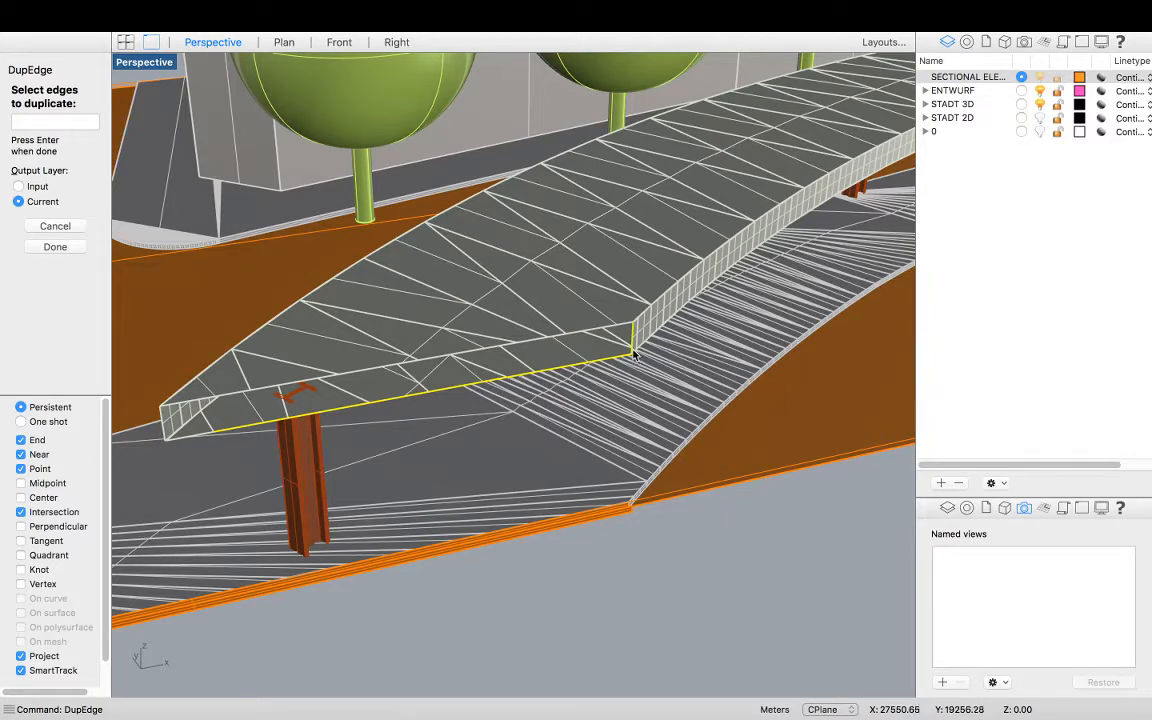
click(592, 330)
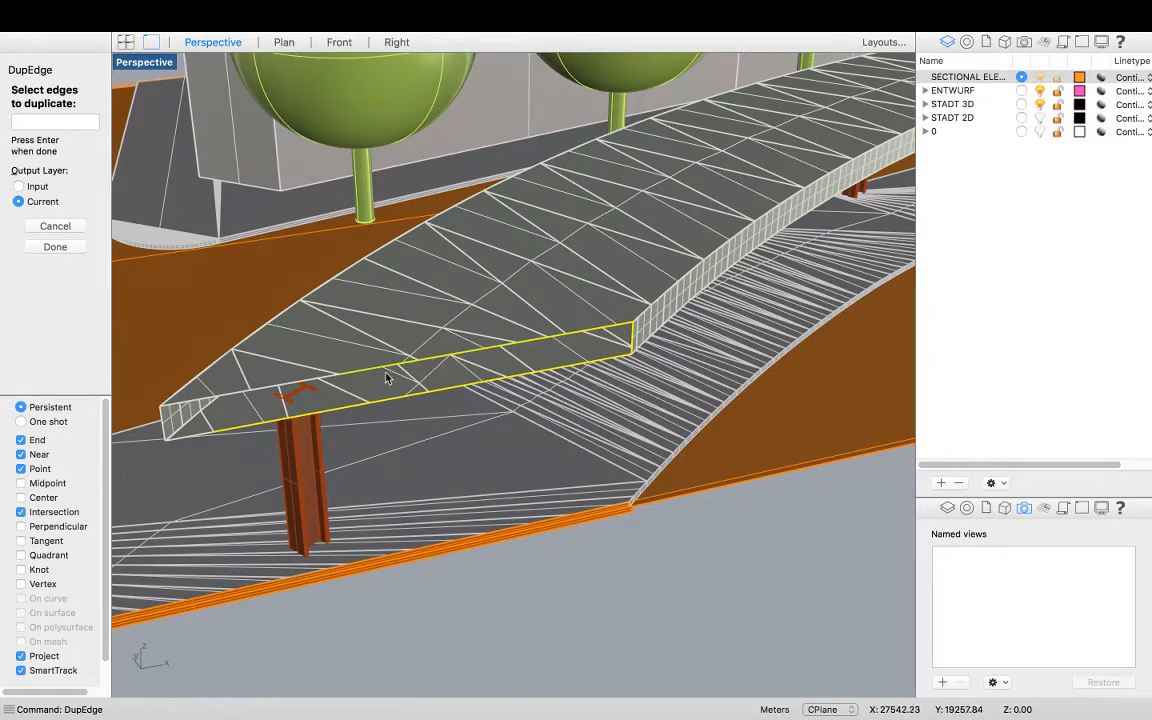
click(205, 400)
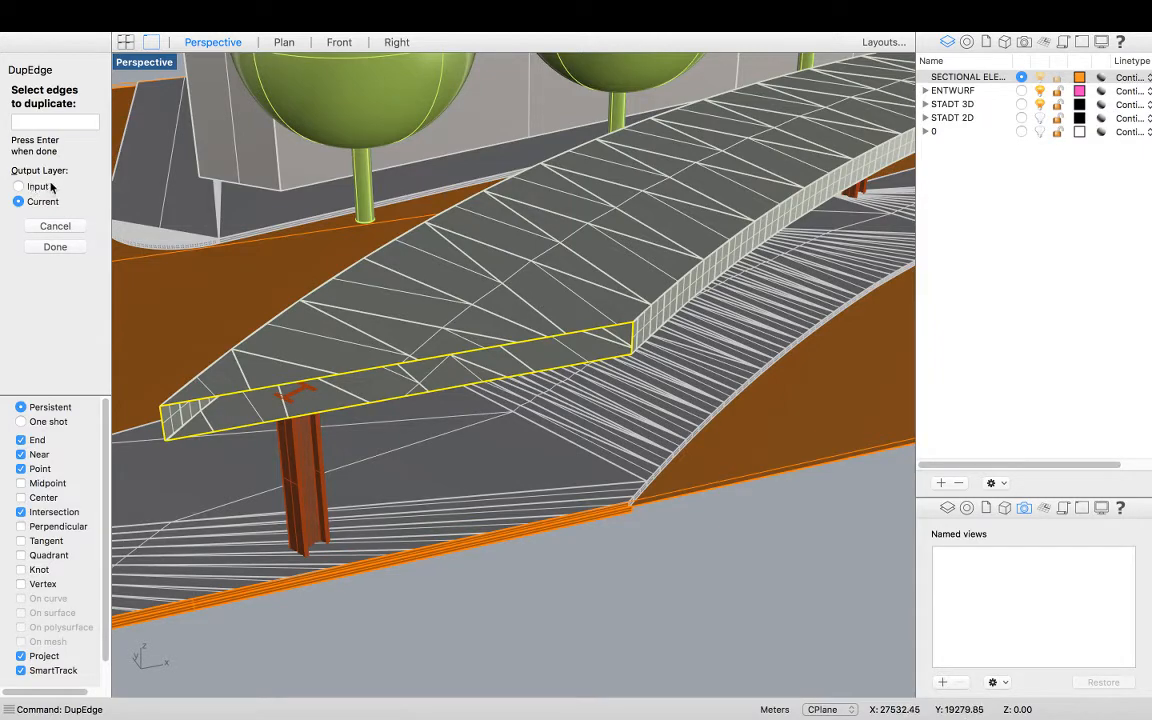
key(Return)
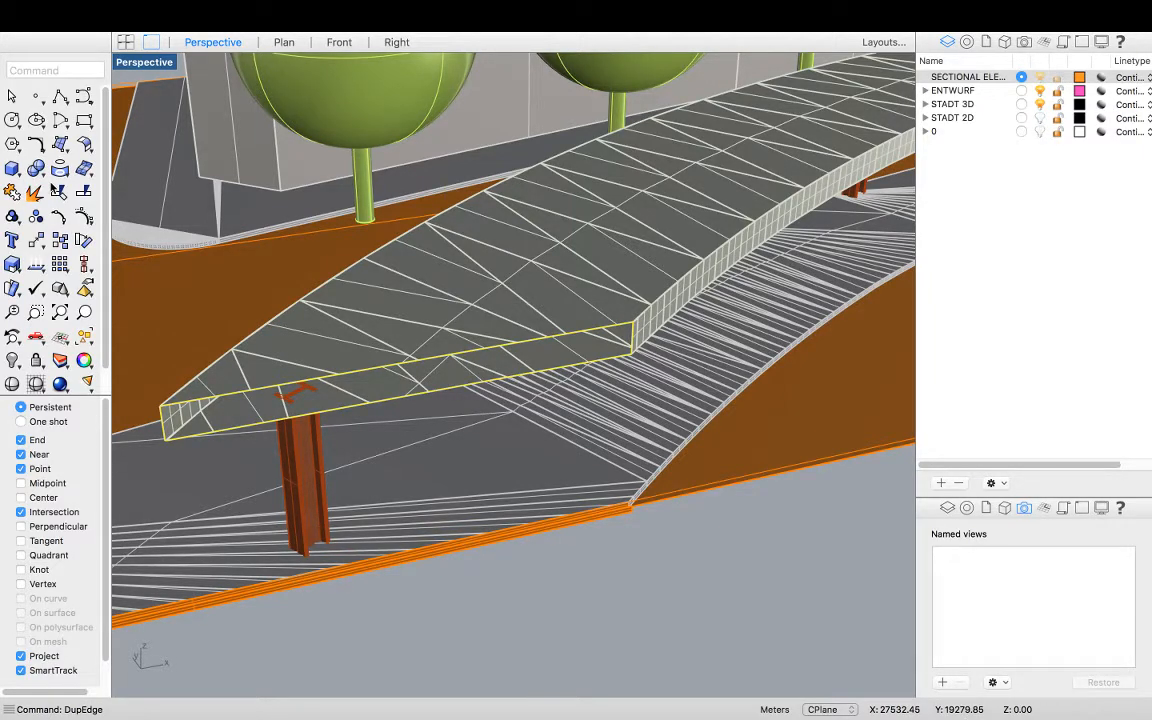
Join the duplicated bridge edges and try to fill them with a planar surface
click(56, 191)
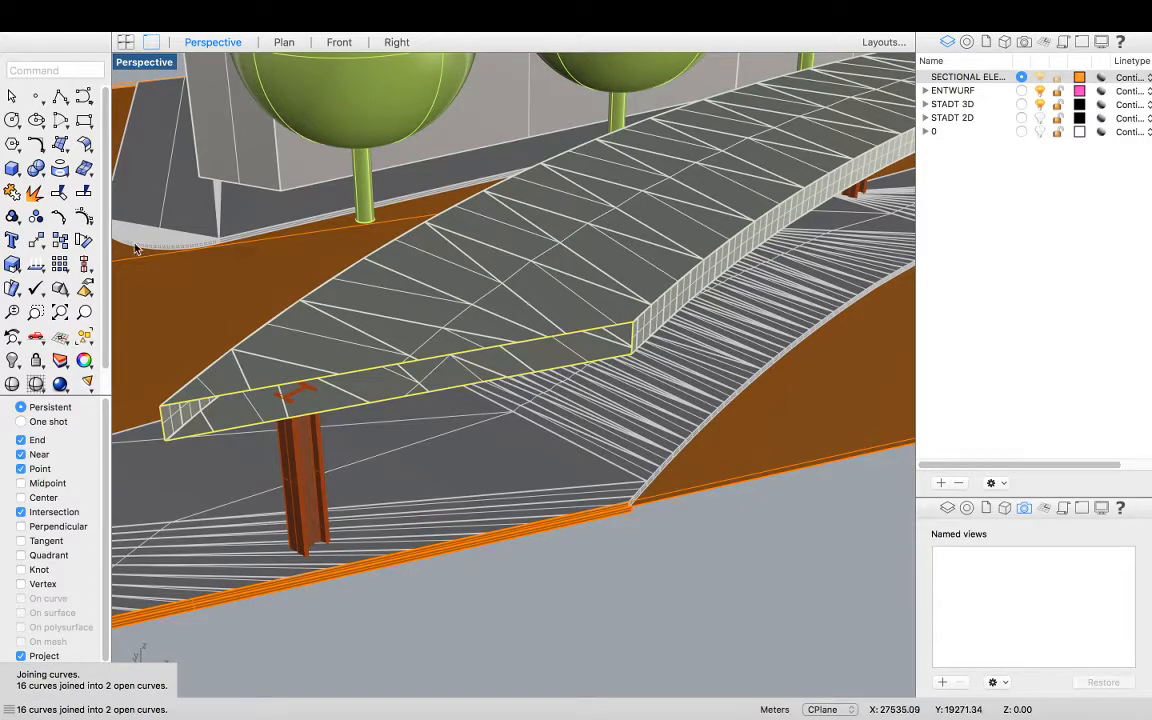
text(Plan)
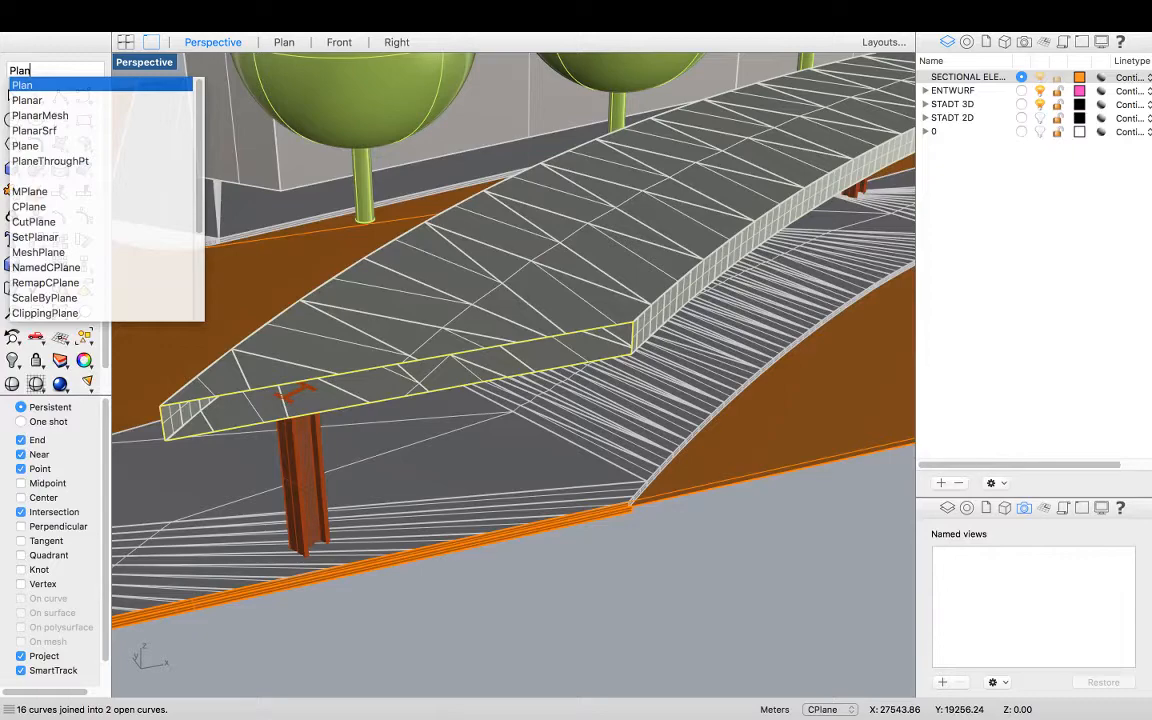
key(Down)
key(Down)
key(Down)
key(Return)
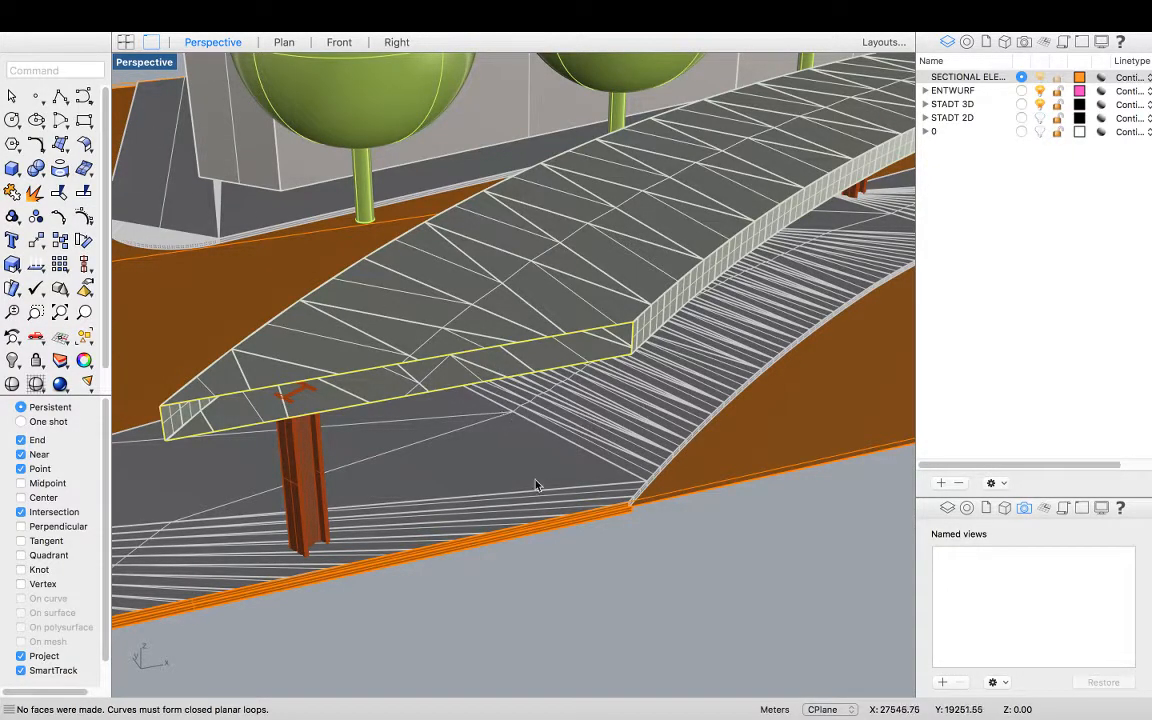
Draw a vertical 3-point rectangle across the bridge deck's cut section end, with Project snapping turned off
click(533, 591)
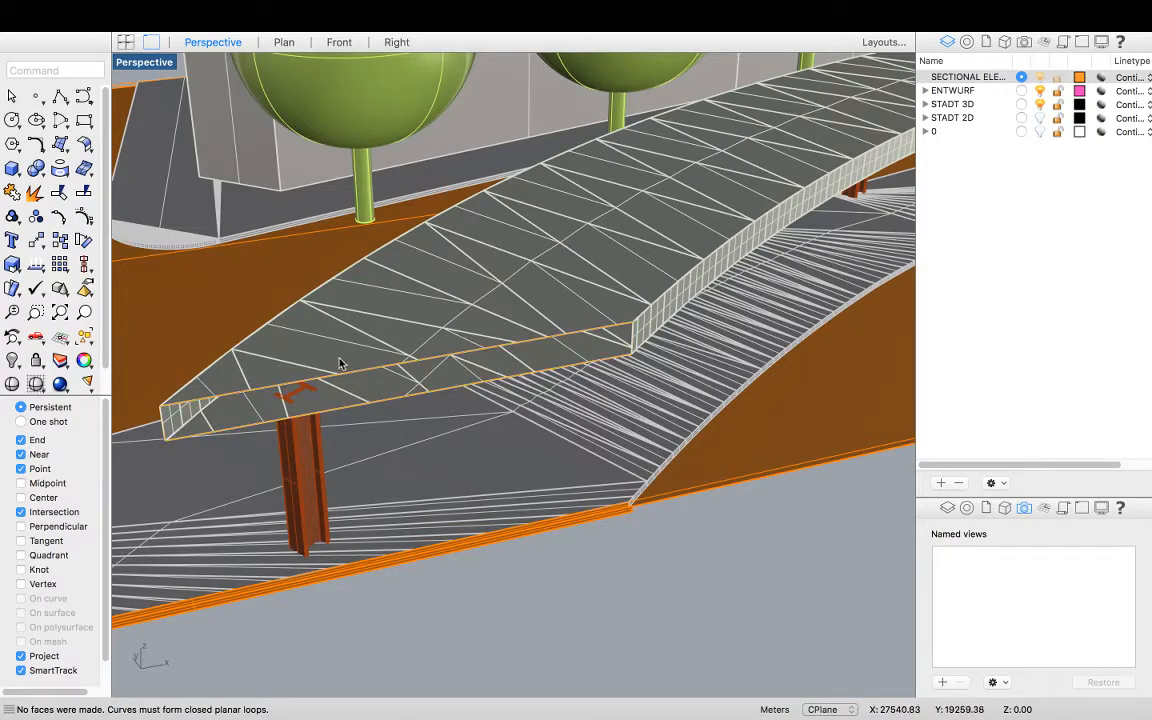
click(370, 408)
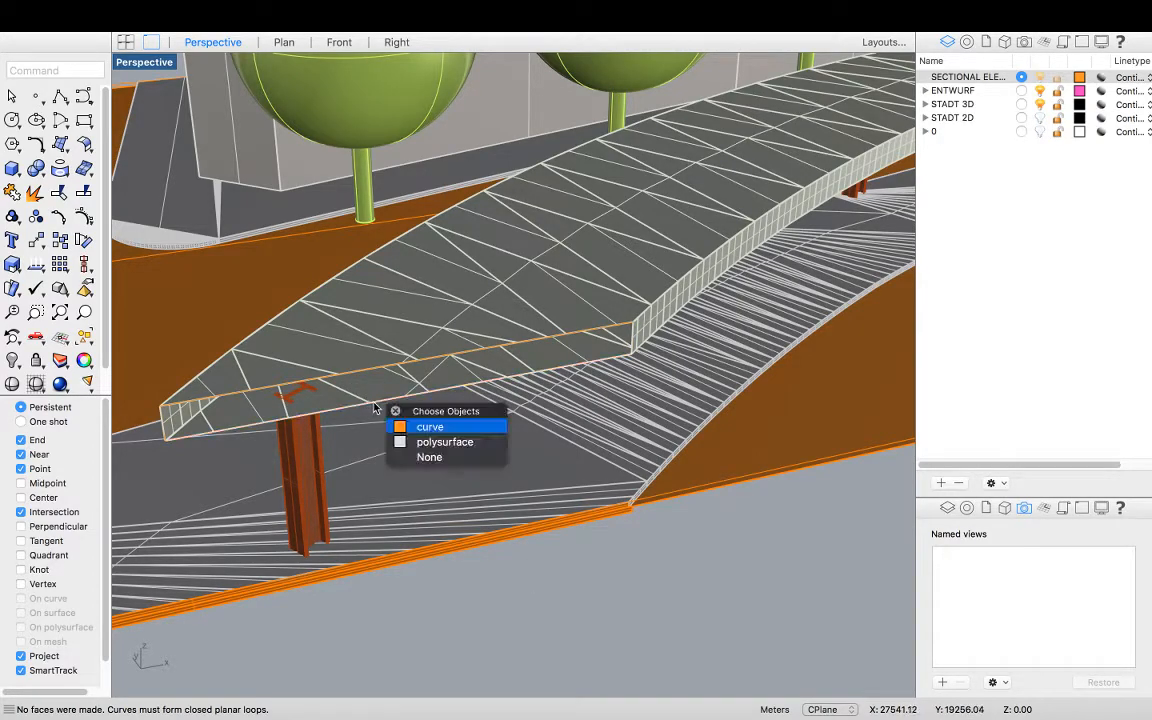
click(427, 426)
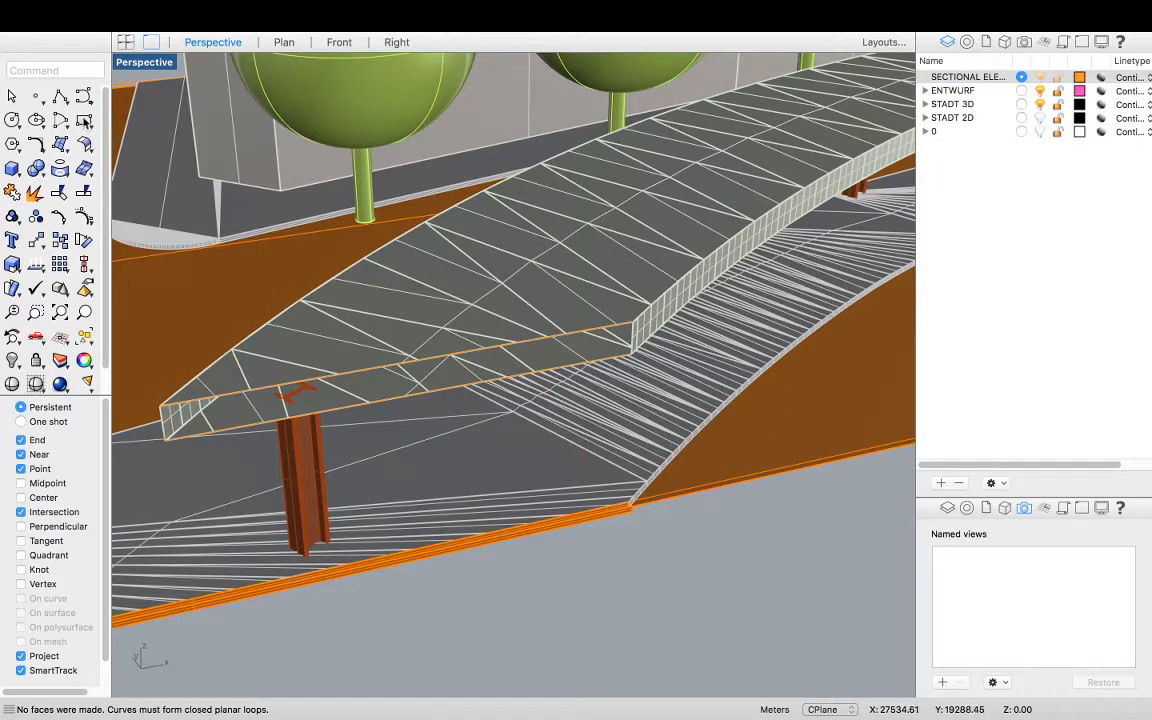
click(78, 118)
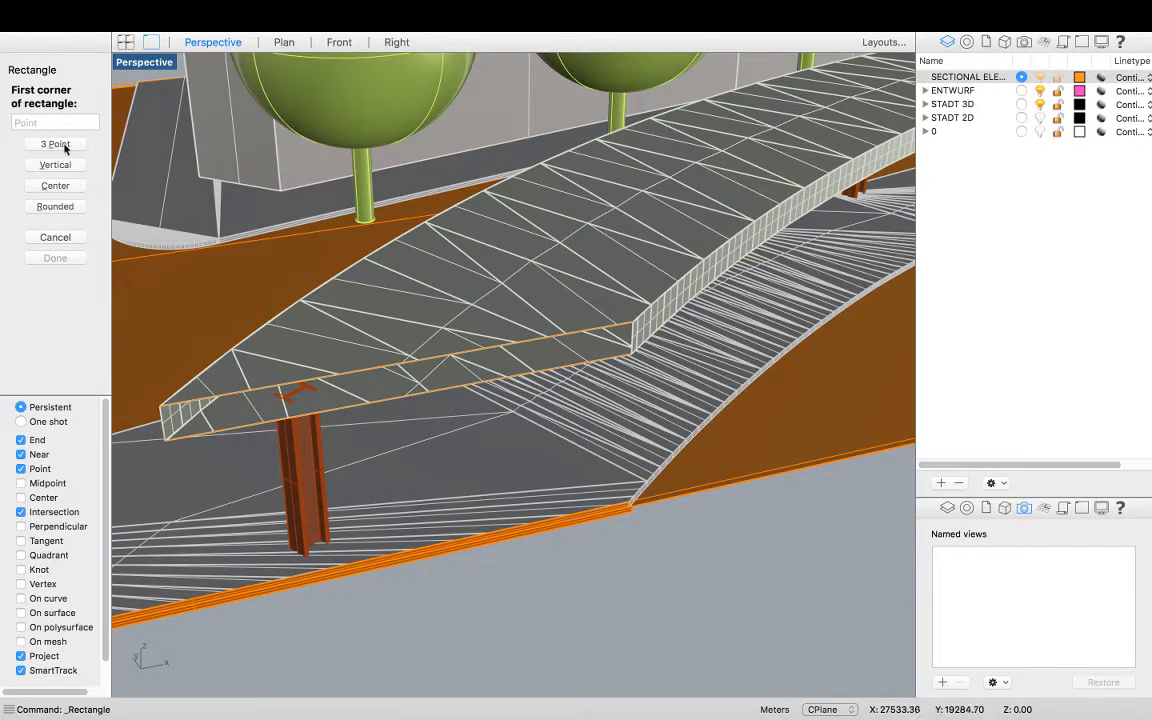
click(56, 145)
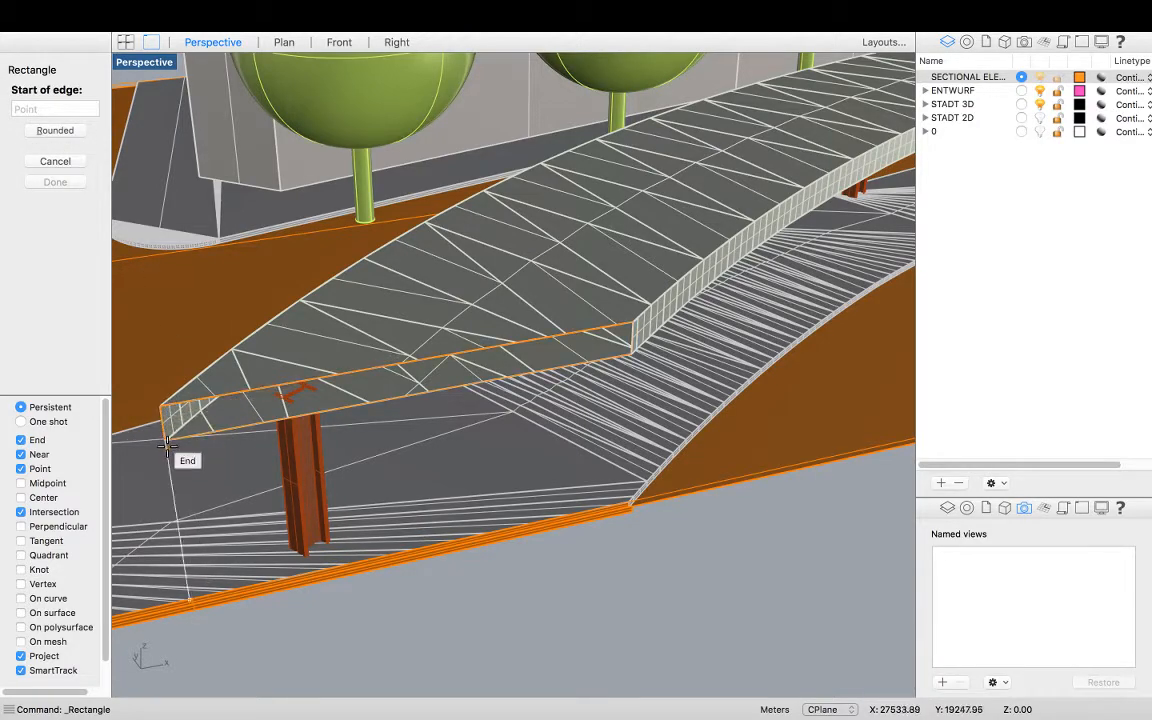
click(21, 656)
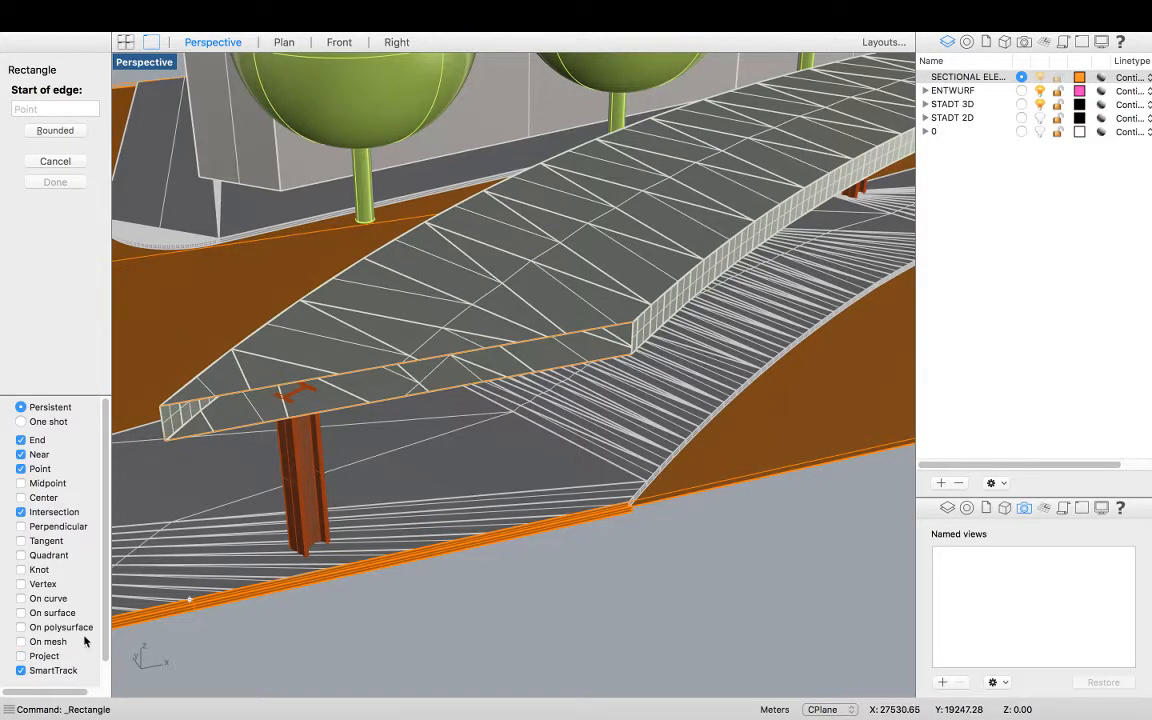
click(162, 409)
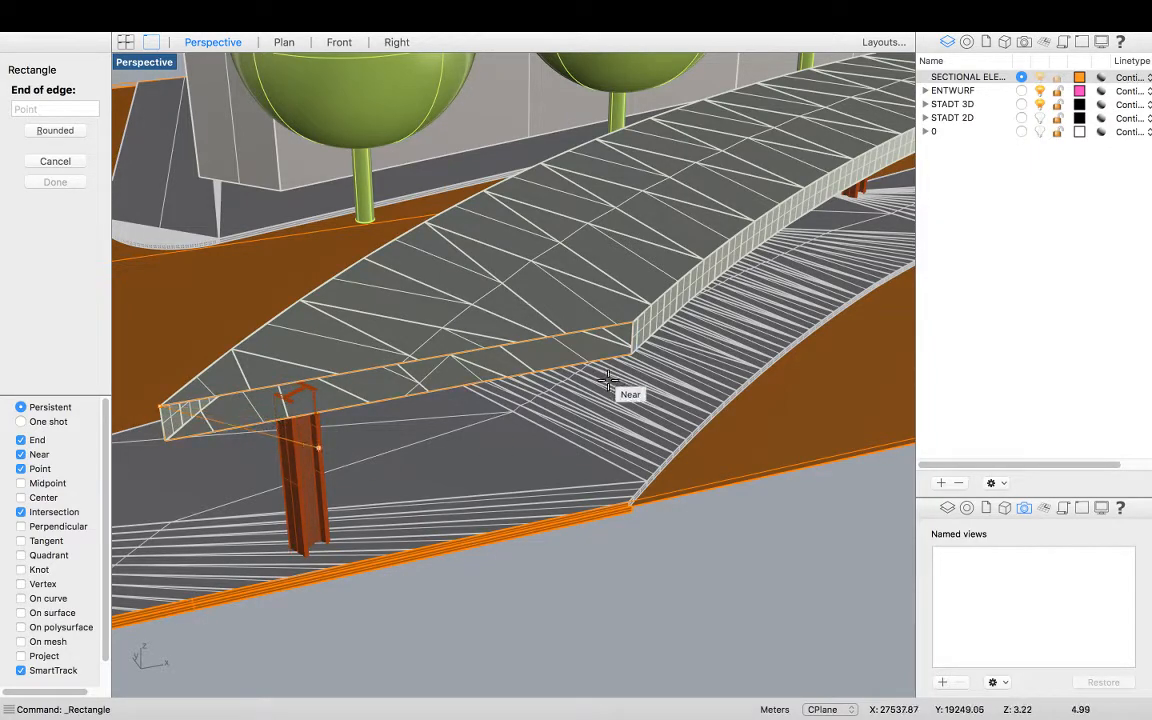
click(632, 321)
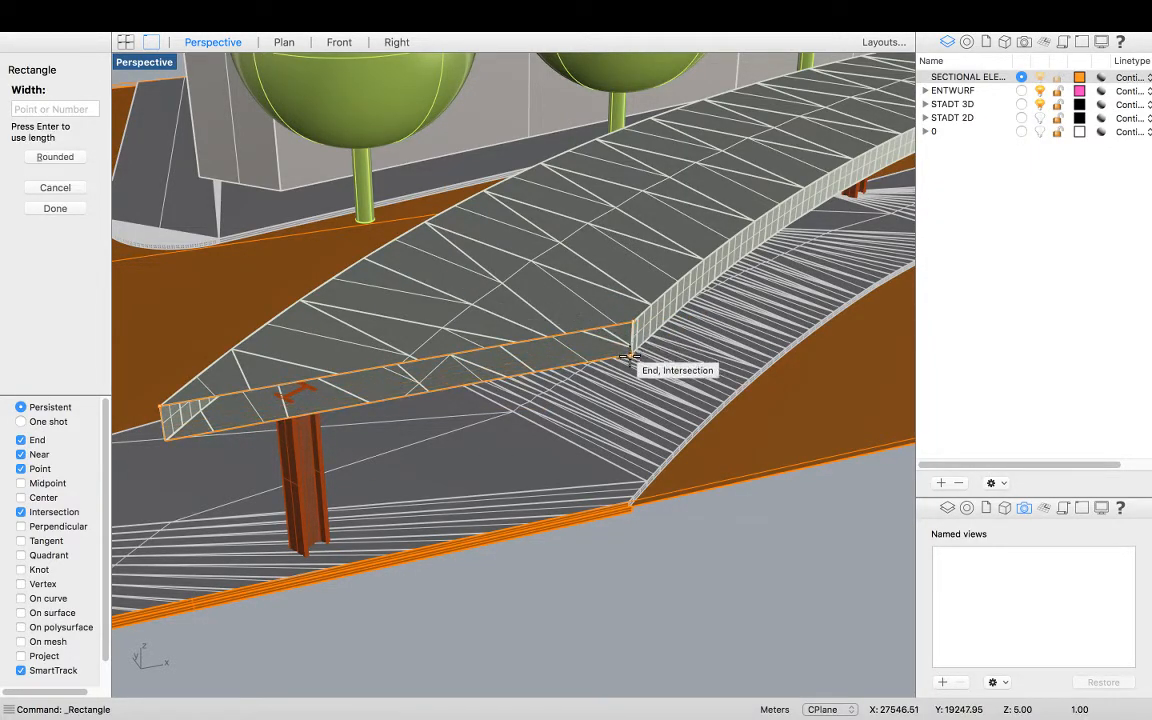
click(613, 355)
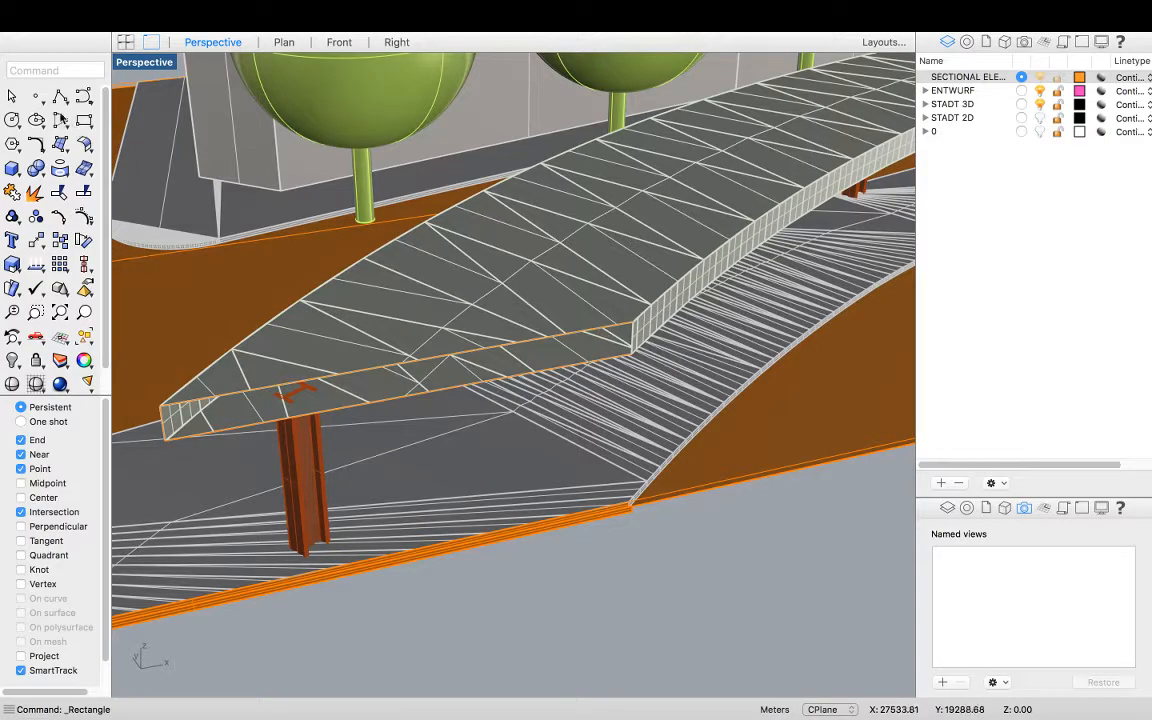
Select the last-created rectangle and fill it with a planar surface using PlanarSrf
text(SelAll)
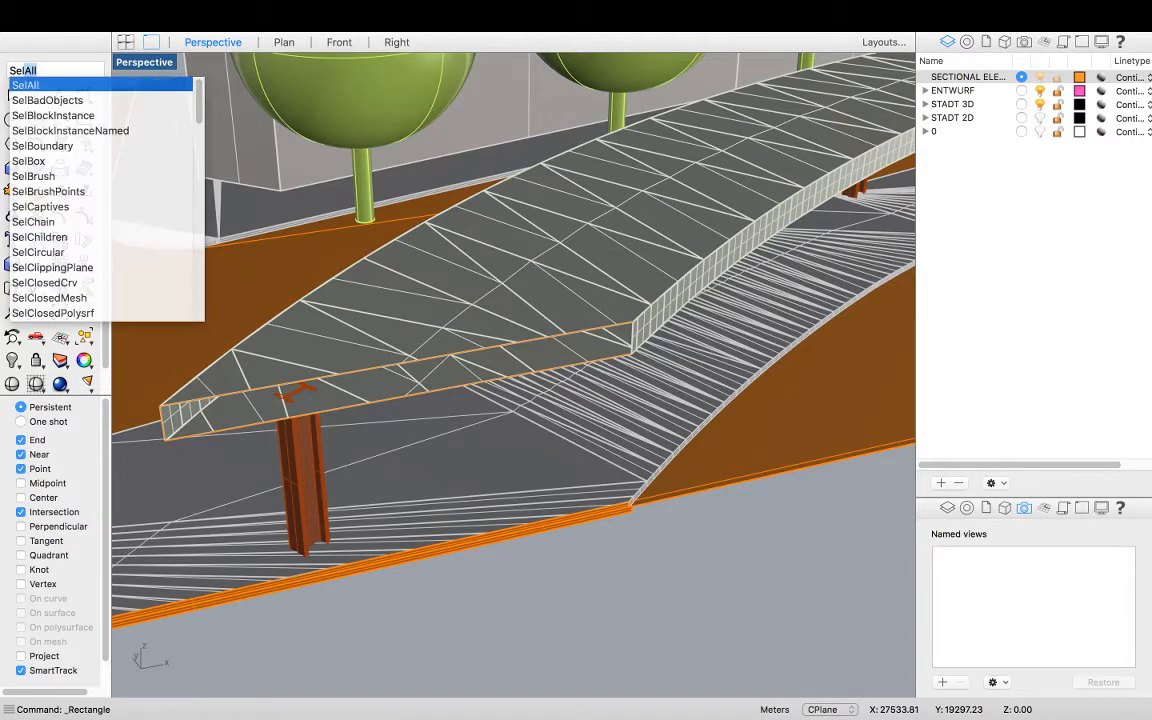
text(Last)
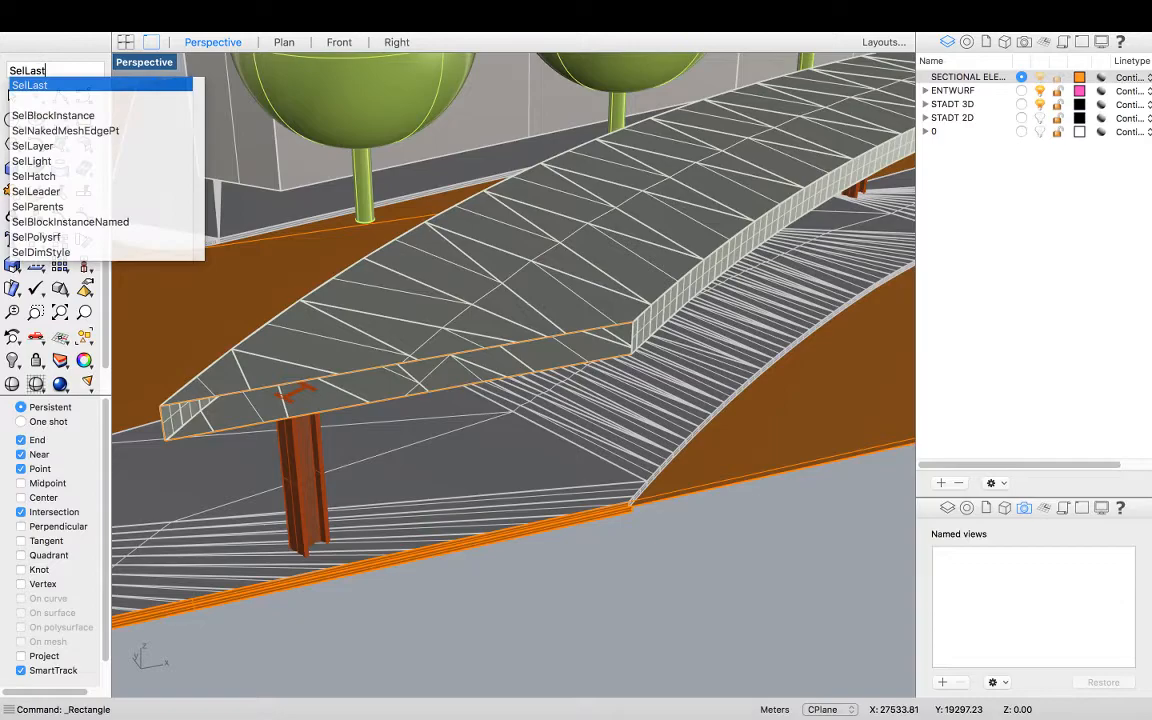
key(Return)
text(Pla)
key(Return)
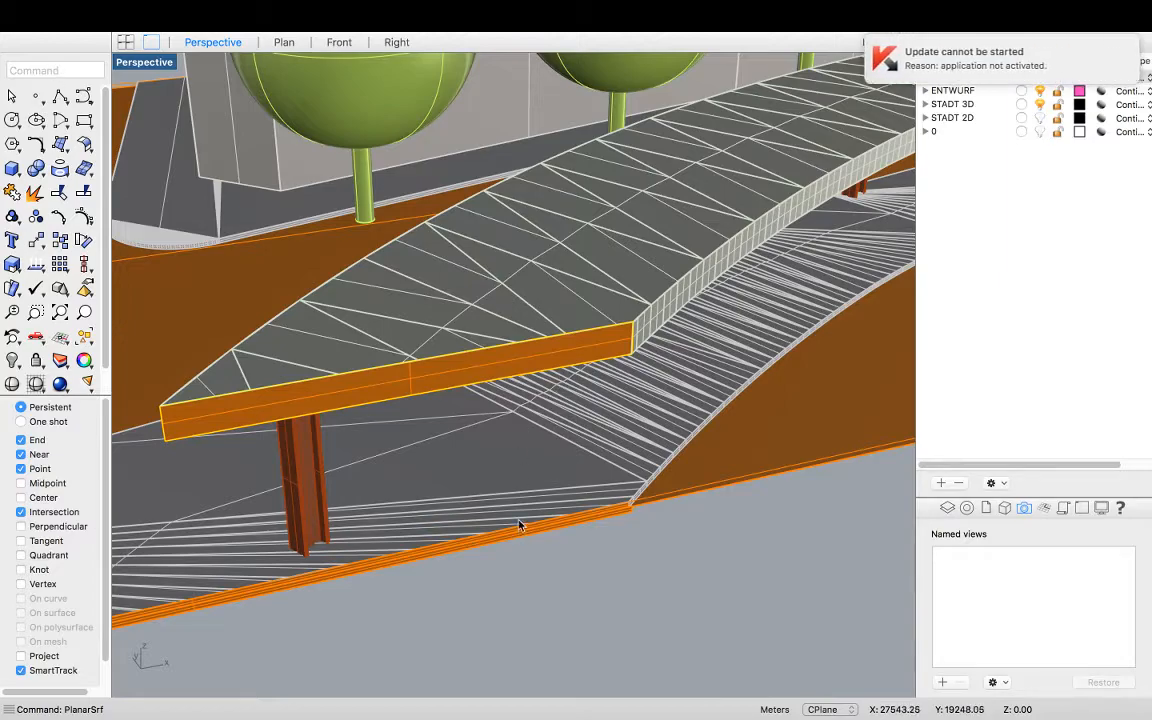
scroll(413, 512, down, 7)
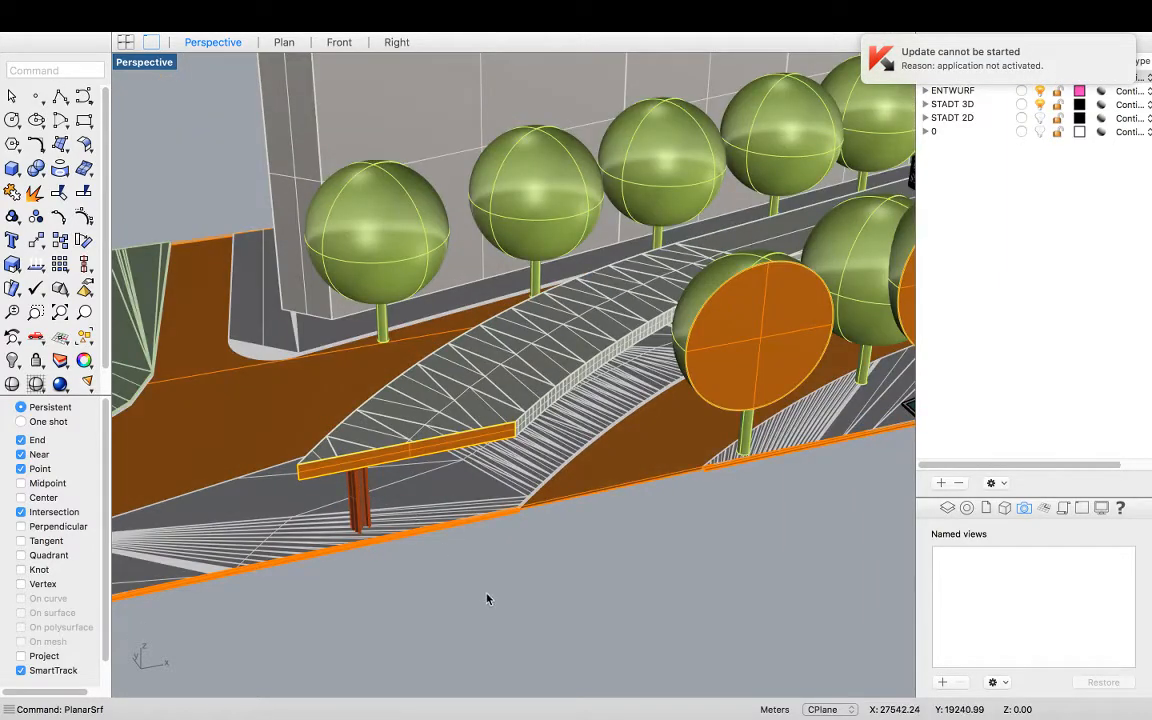
scroll(430, 516, up, 4)
click(436, 401)
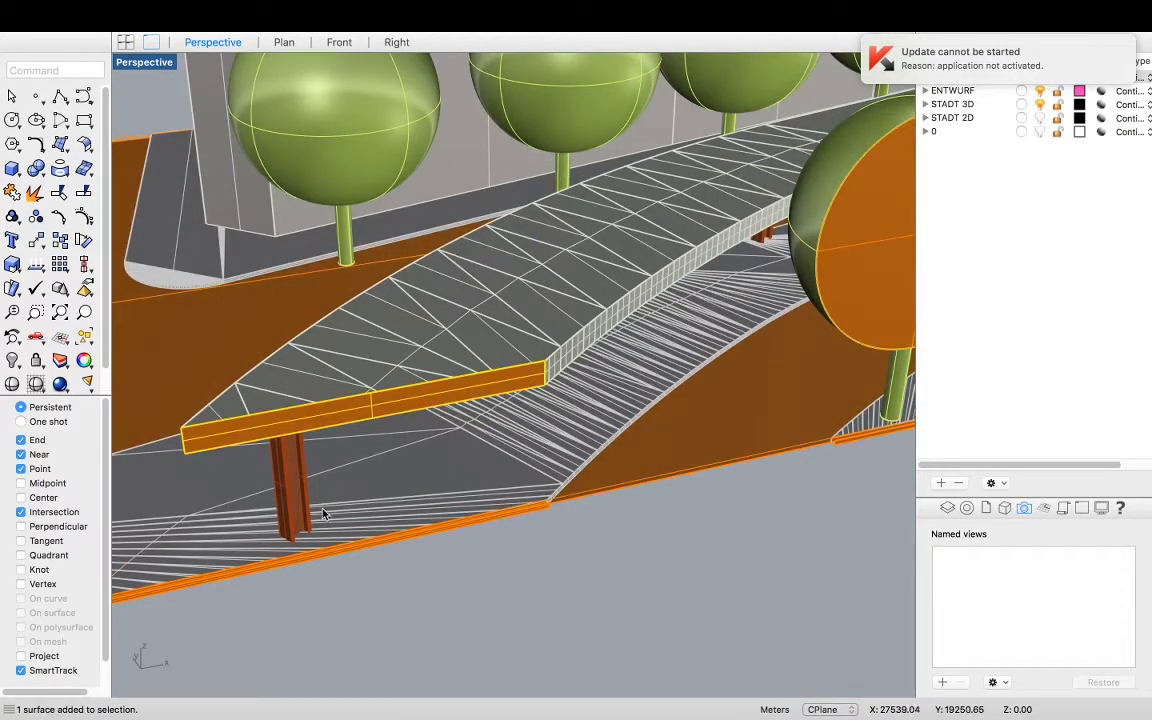
scroll(590, 370, down, 5)
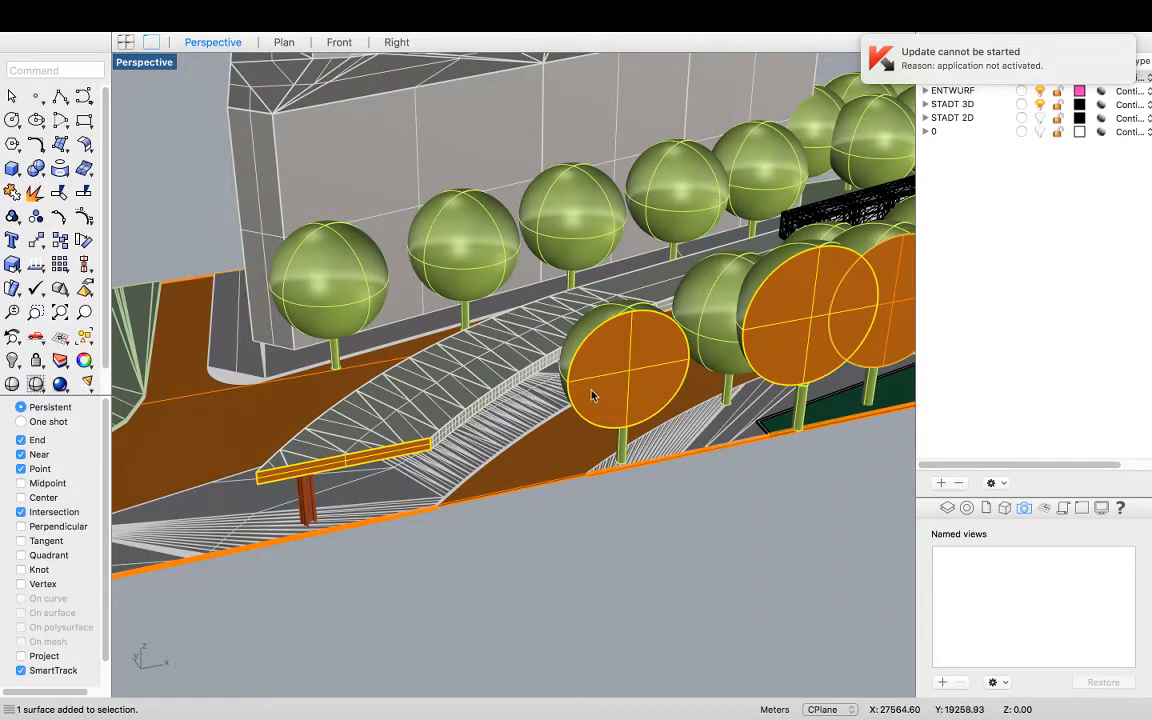
scroll(815, 340, down, 4)
key(Escape)
Group all objects on the sectional elevation layer except the ground surface and its outline curve
drag(1015, 58, 1052, 60)
click(967, 78)
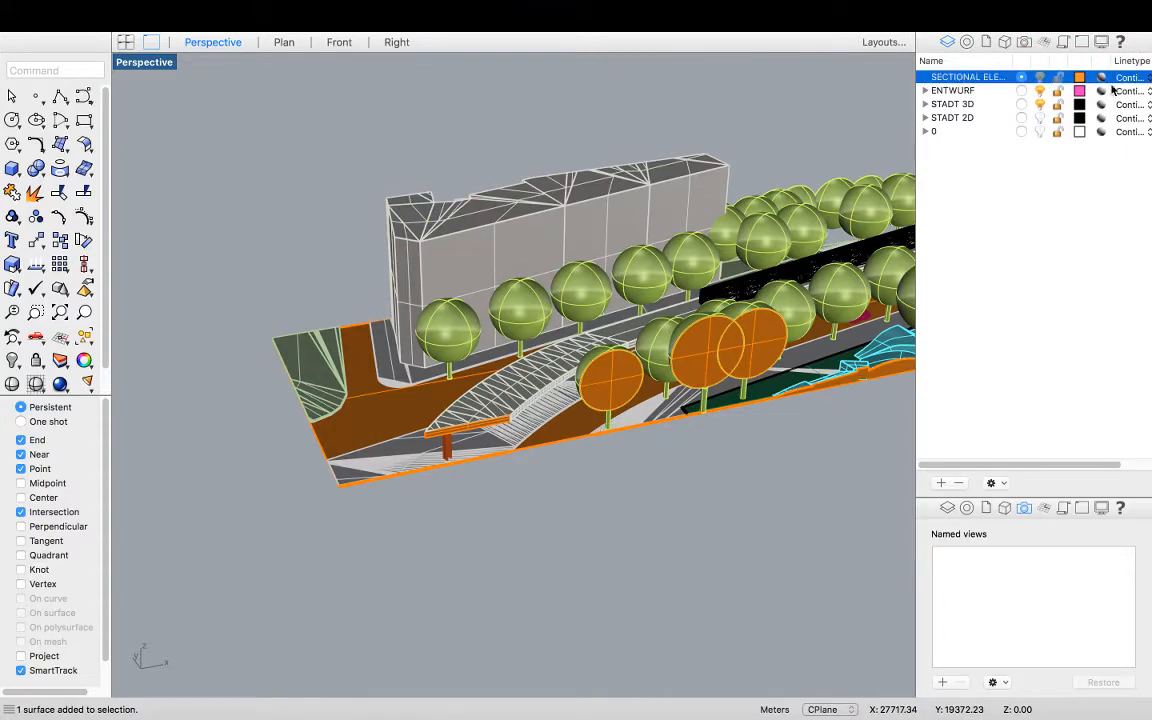
right_click(960, 78)
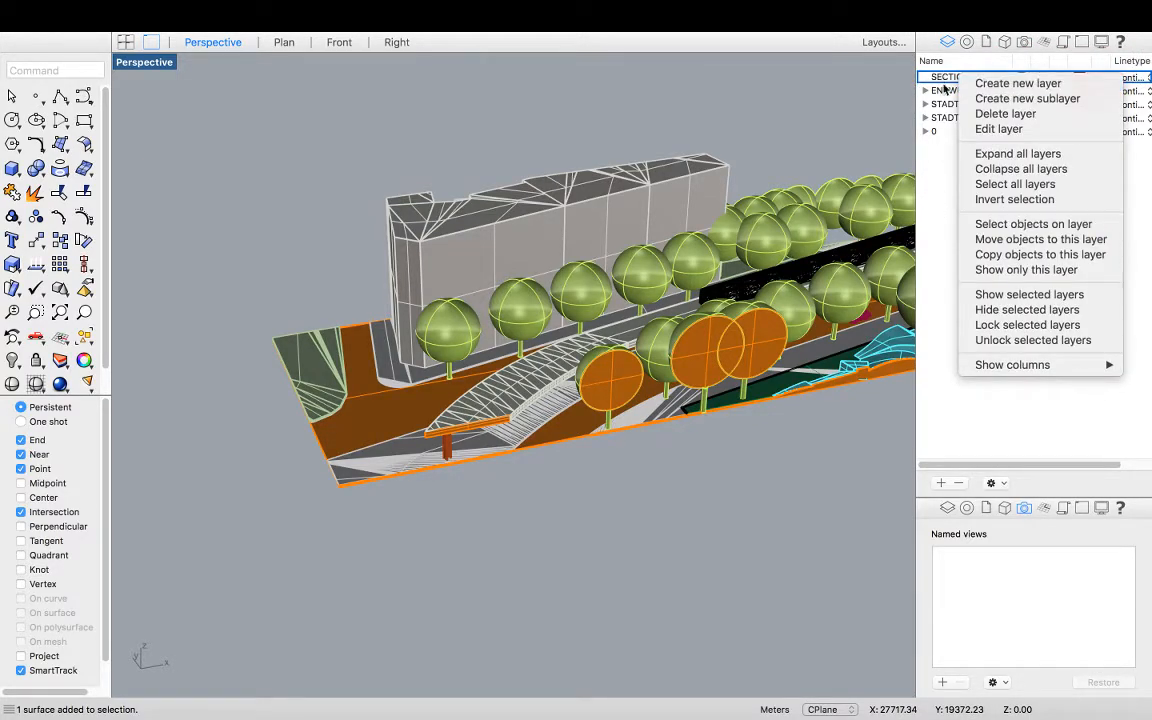
click(929, 170)
click(1018, 76)
click(1020, 77)
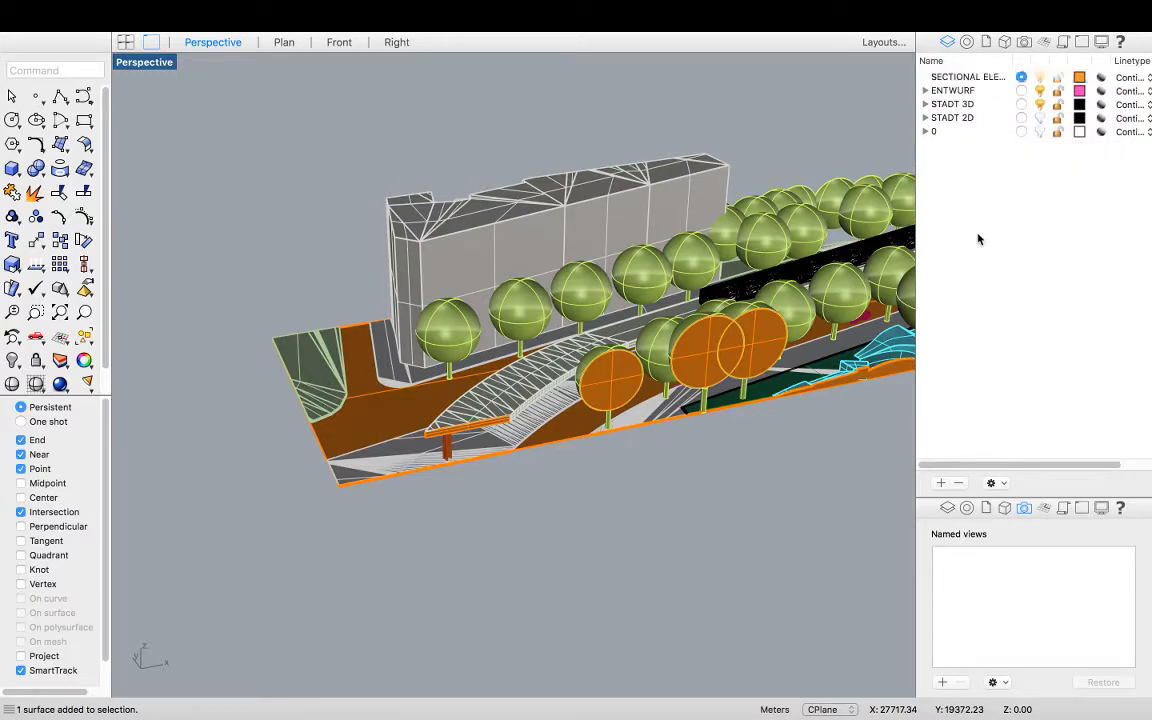
right_click(955, 80)
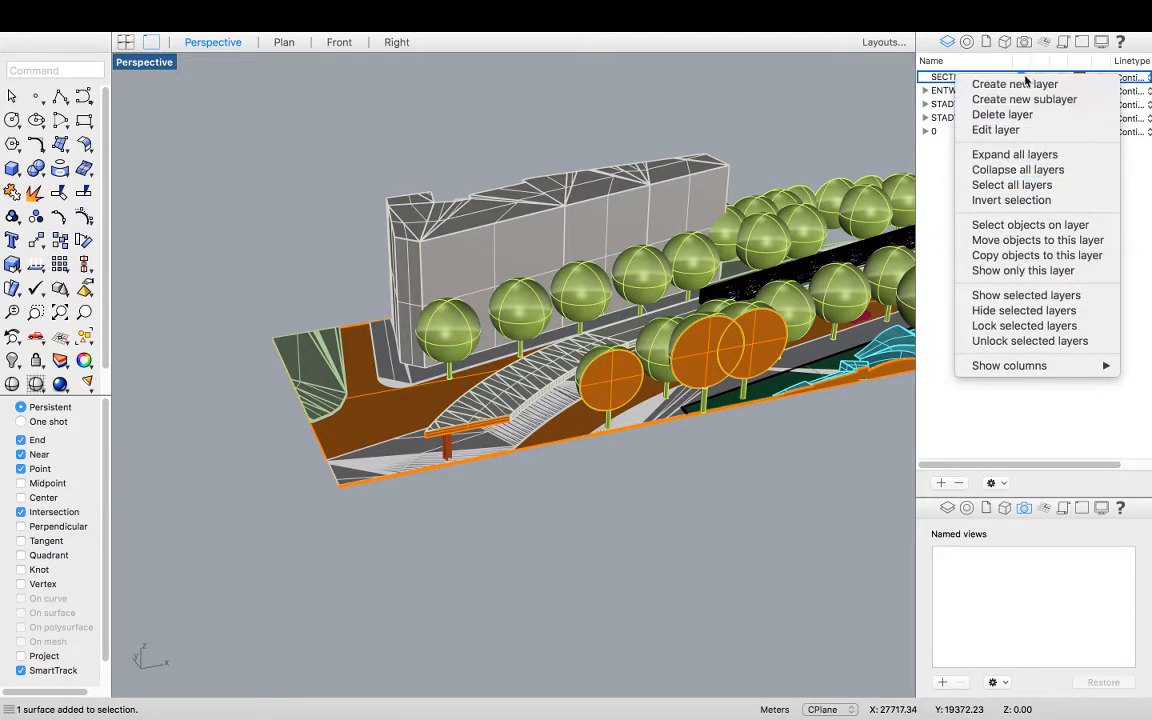
click(1030, 225)
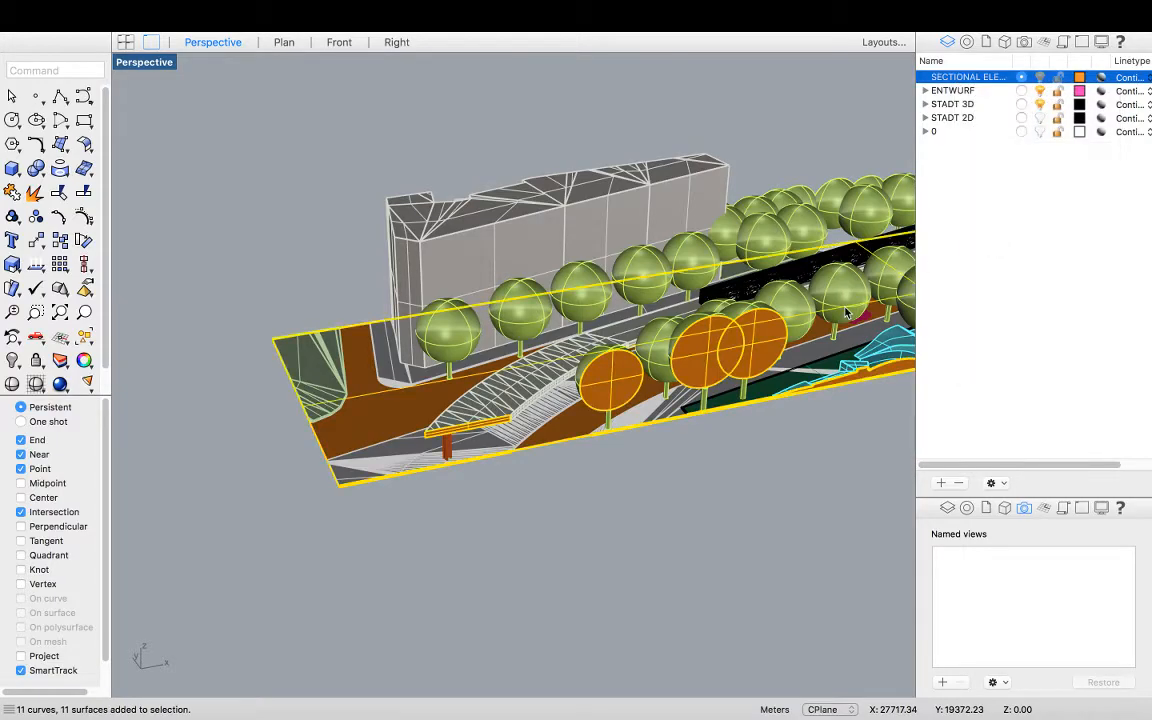
scroll(405, 426, down, 4)
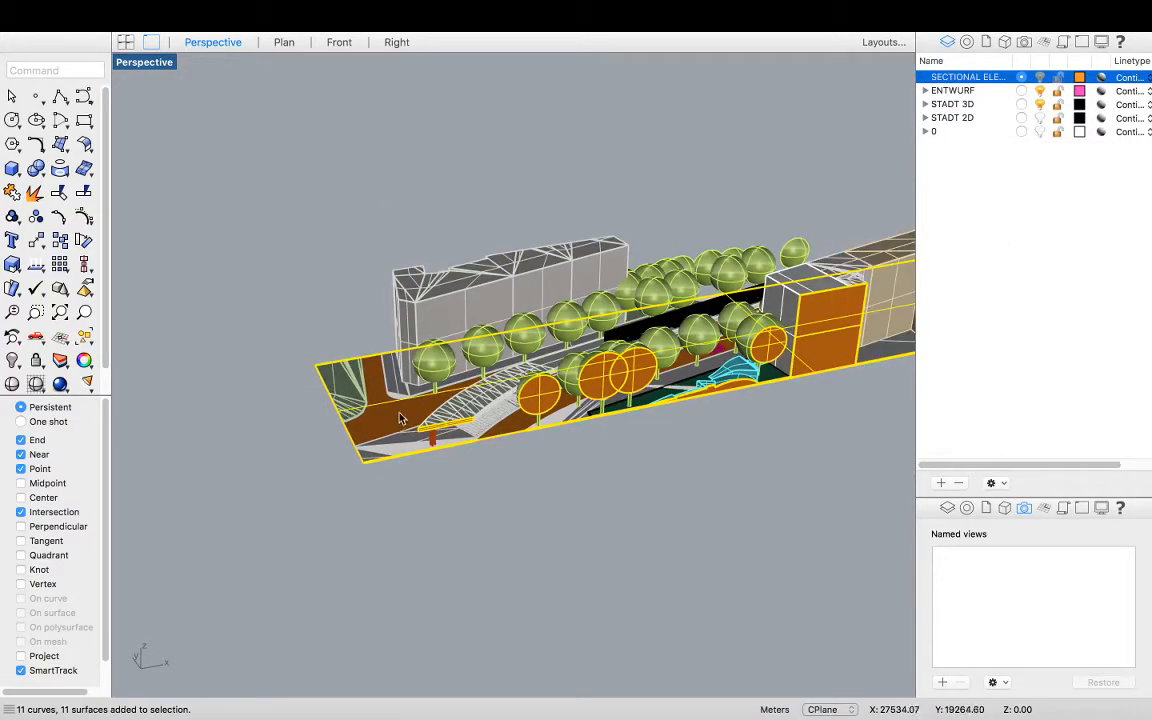
scroll(375, 425, up, 3)
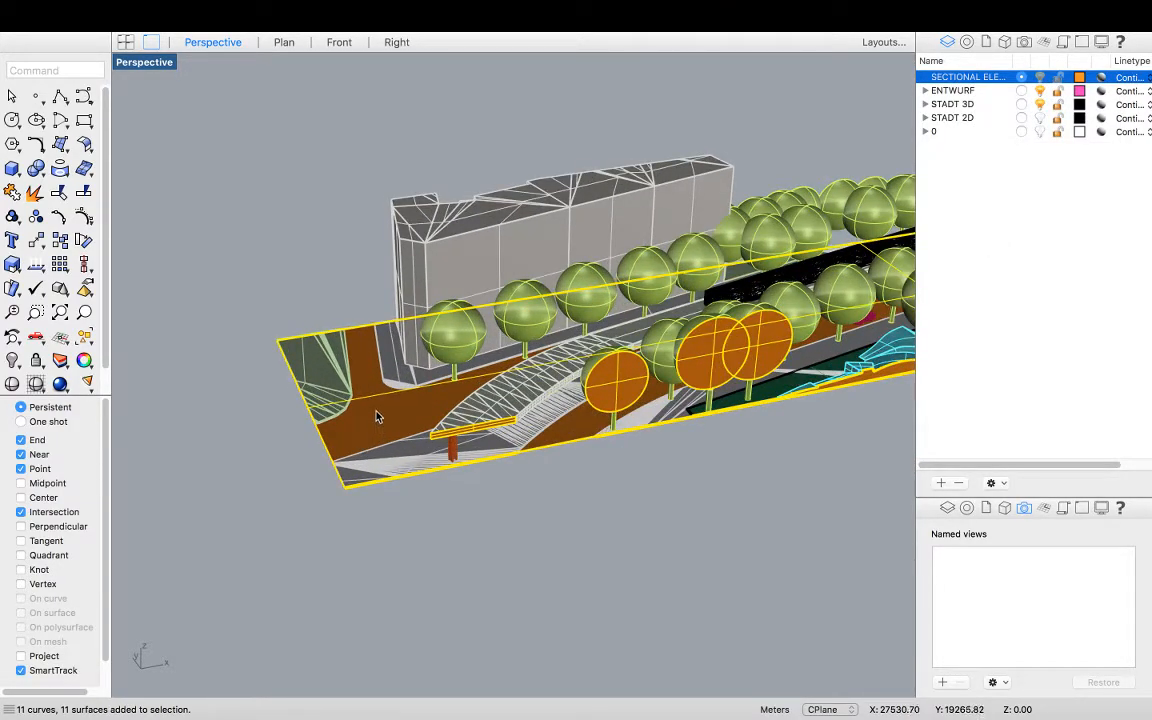
super+click(376, 416)
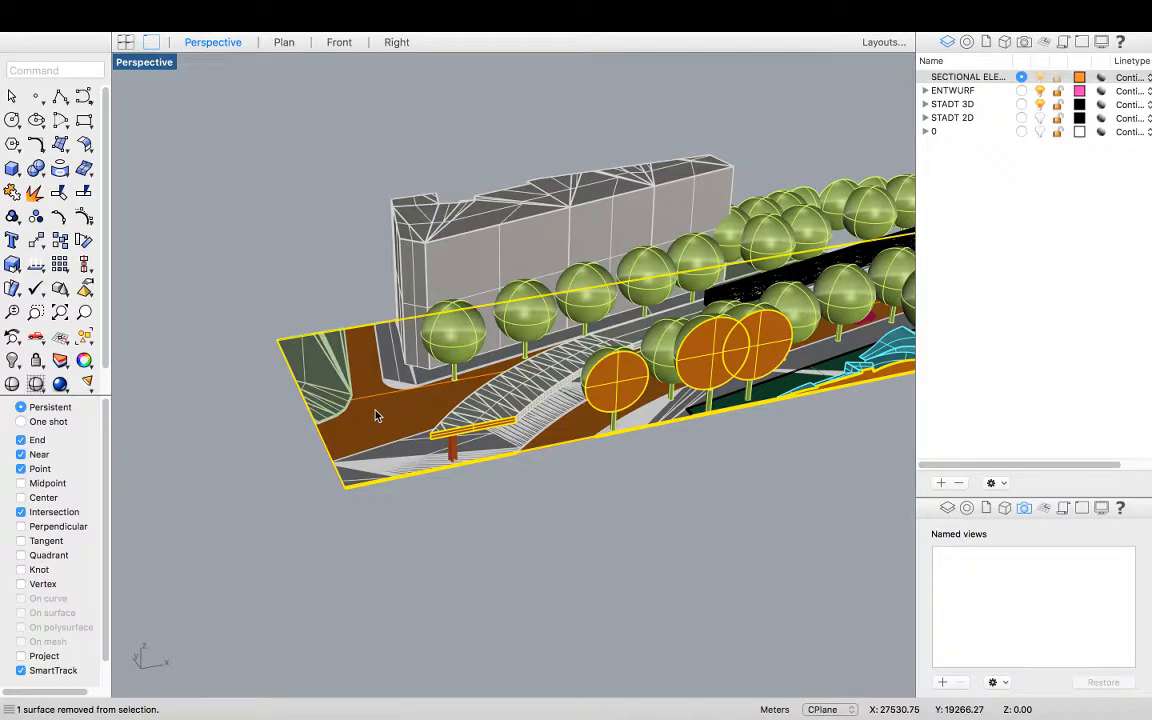
super+click(321, 452)
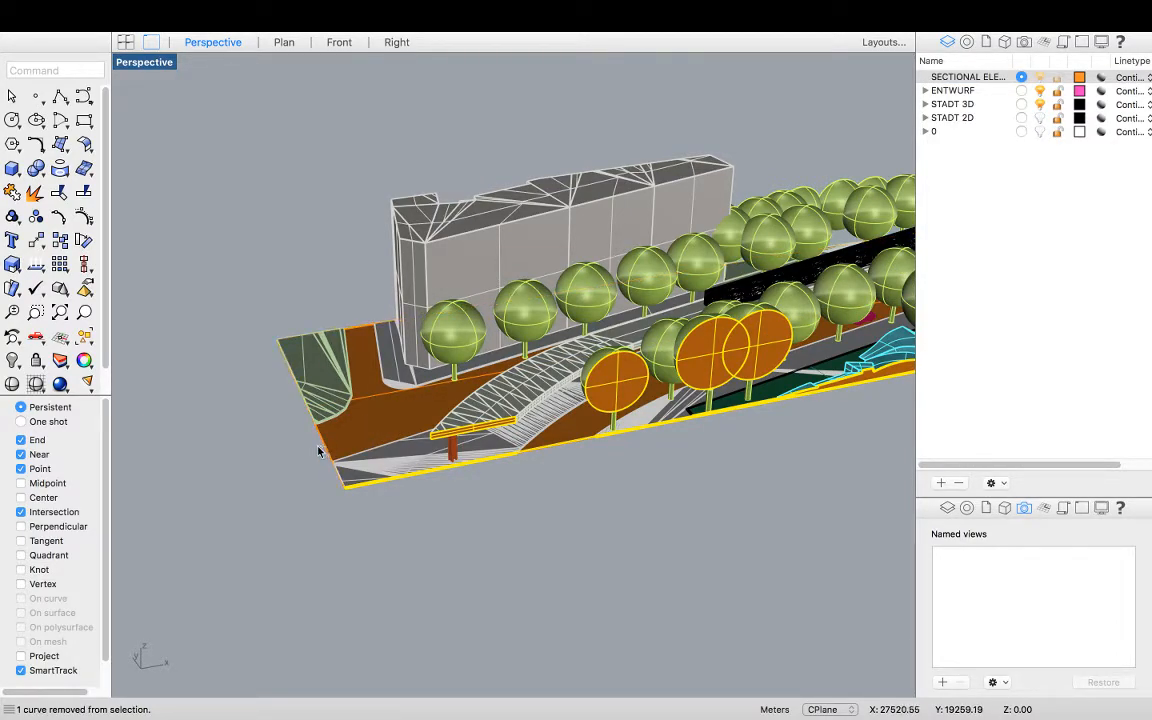
scroll(283, 437, down, 5)
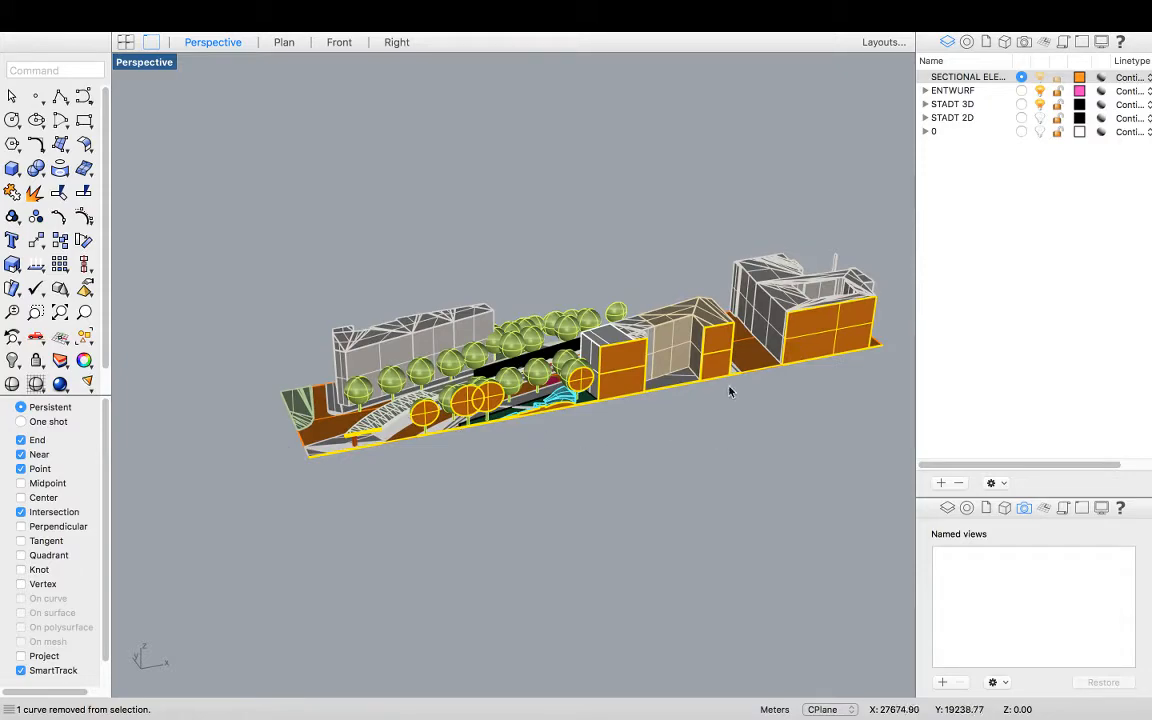
scroll(729, 392, up, 2)
key(super+g)
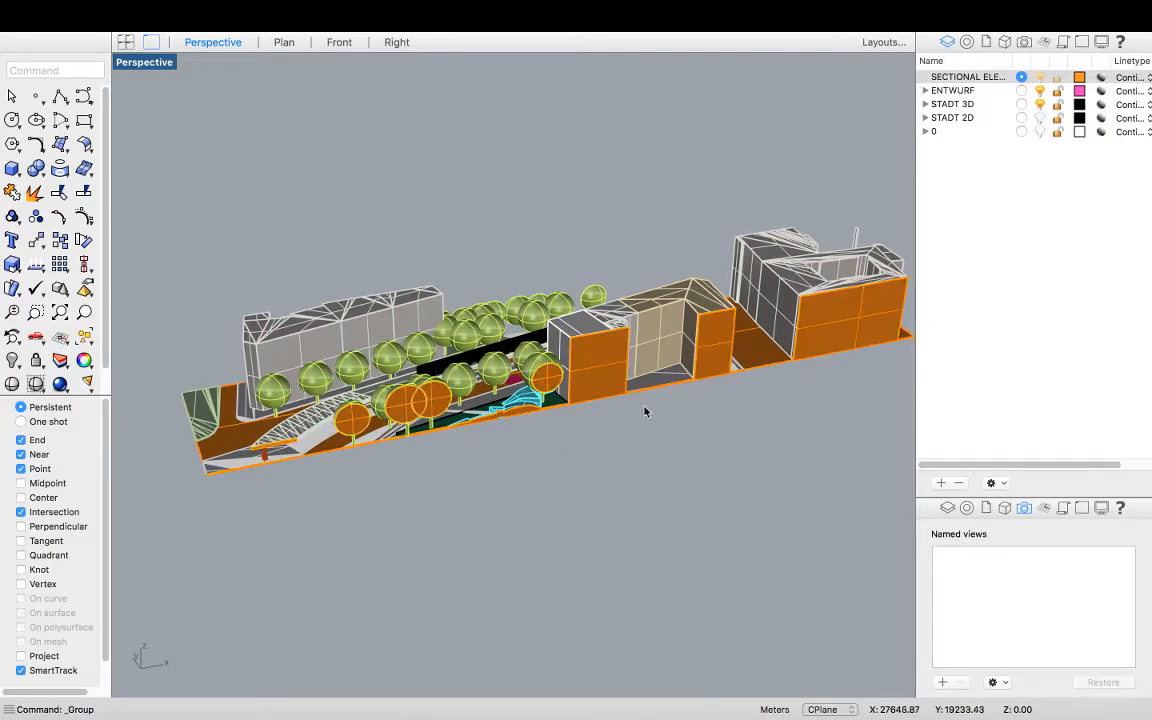
Inspect the grouped section fills and tree canopy cuts from different angles
click(824, 346)
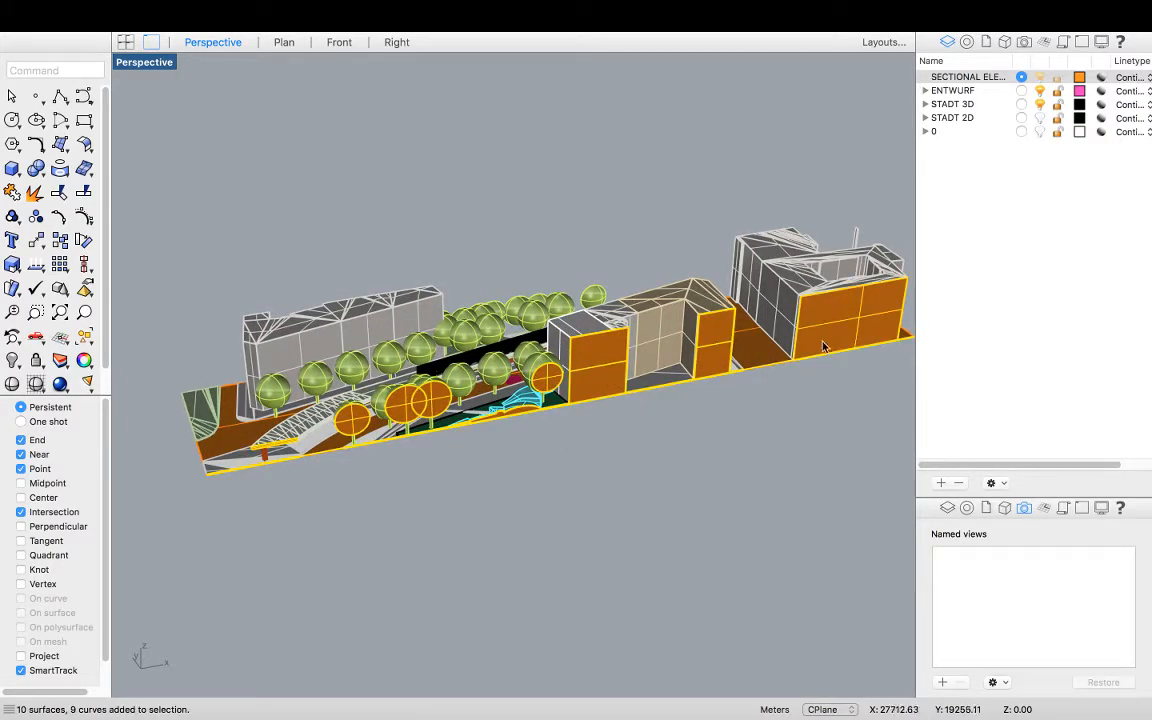
click(792, 451)
right_drag(792, 451, 661, 427)
scroll(426, 432, up, 5)
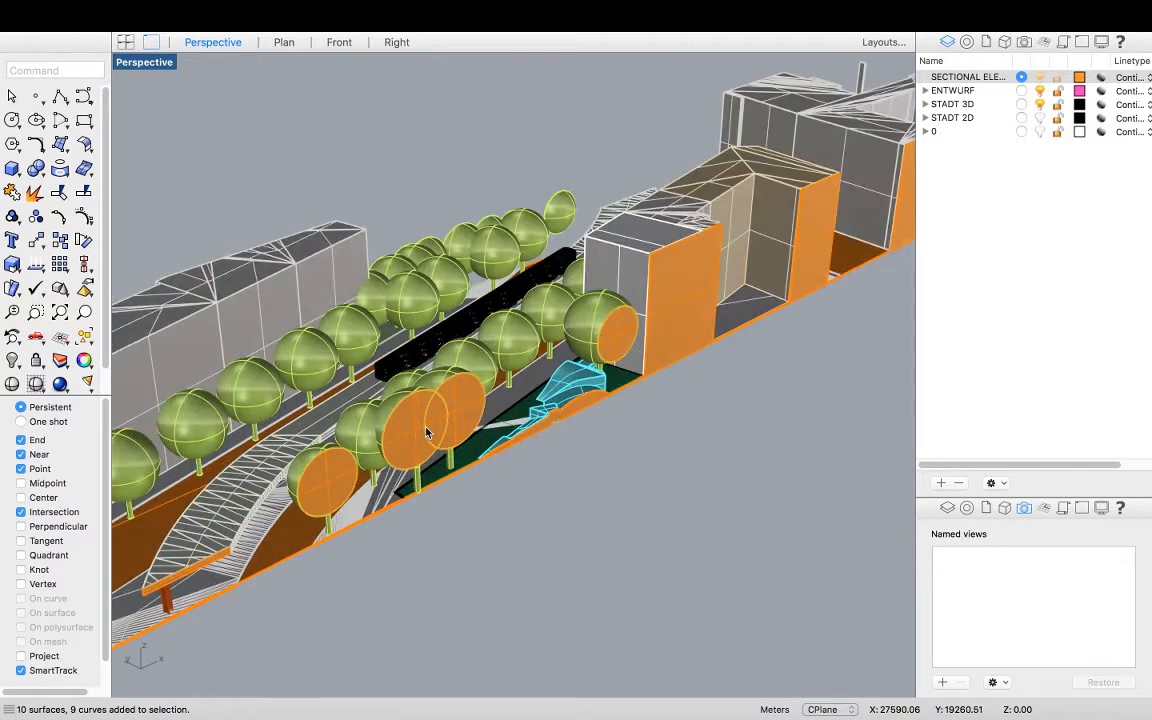
right_drag(500, 437, 373, 380)
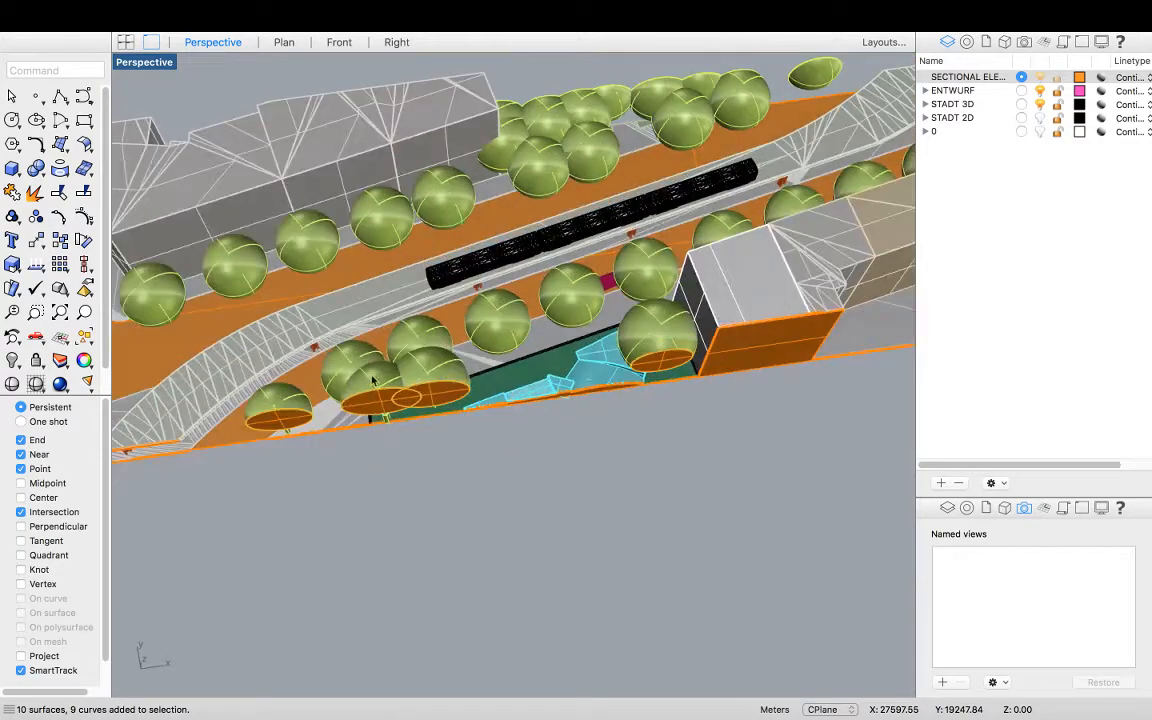
scroll(279, 410, up, 5)
click(279, 412)
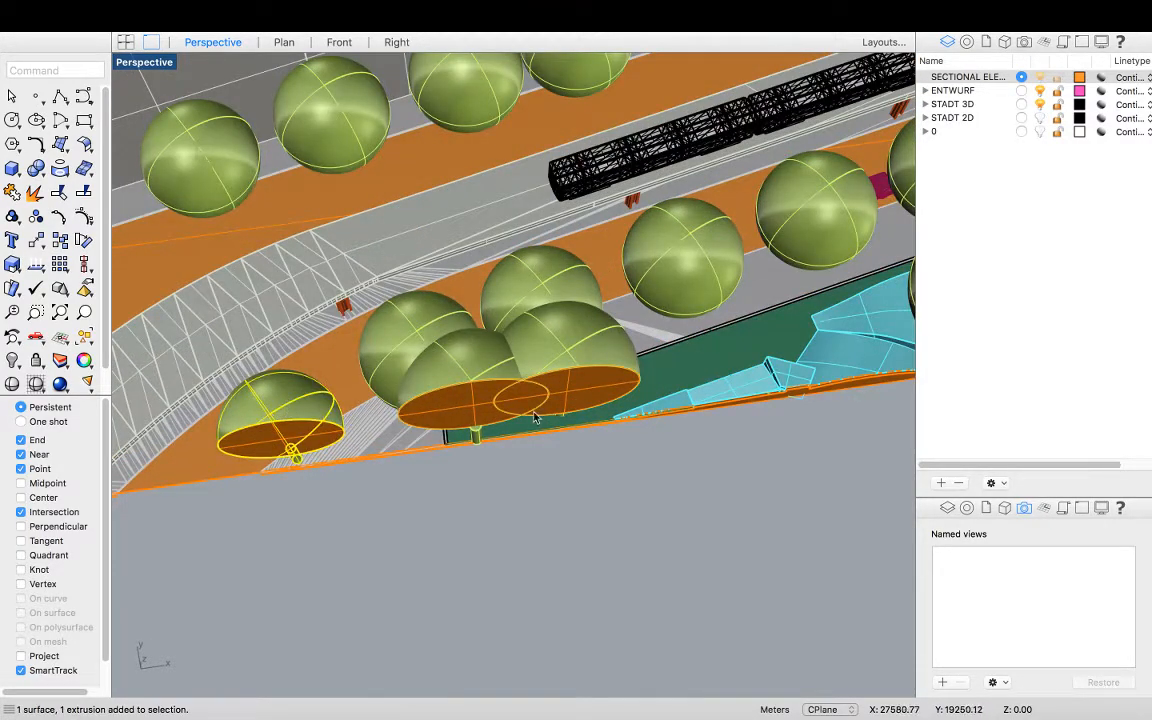
scroll(400, 420, down, 5)
scroll(422, 428, down, 2)
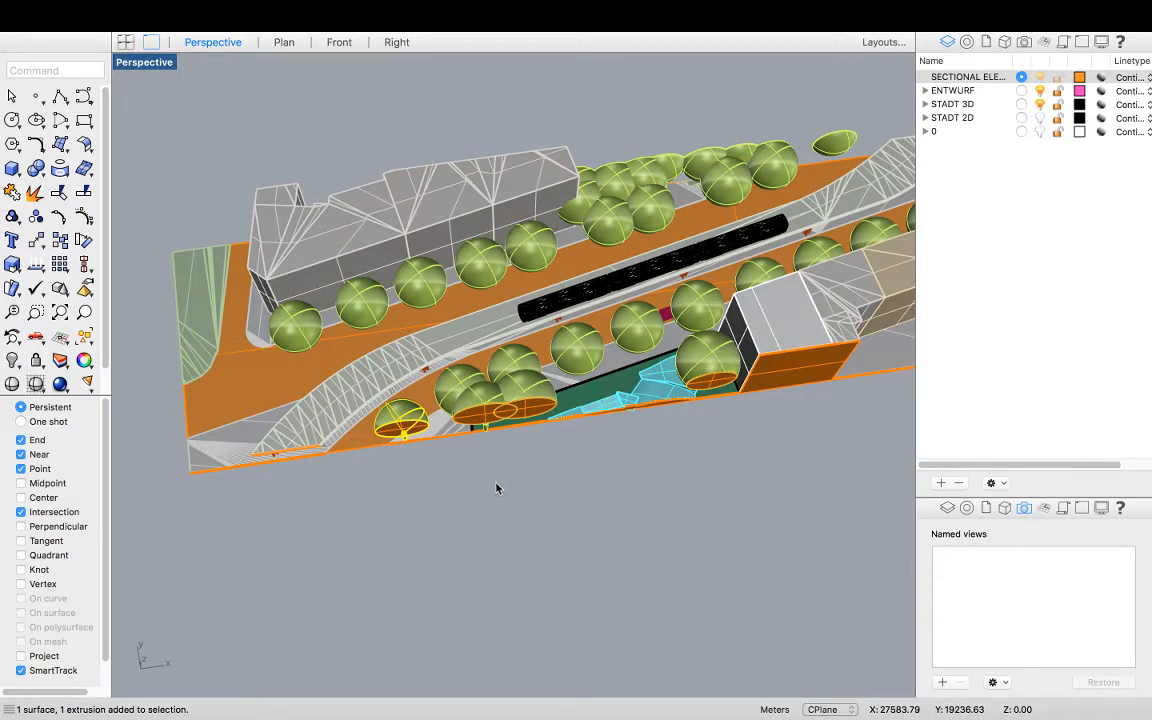
right_drag(545, 517, 593, 466)
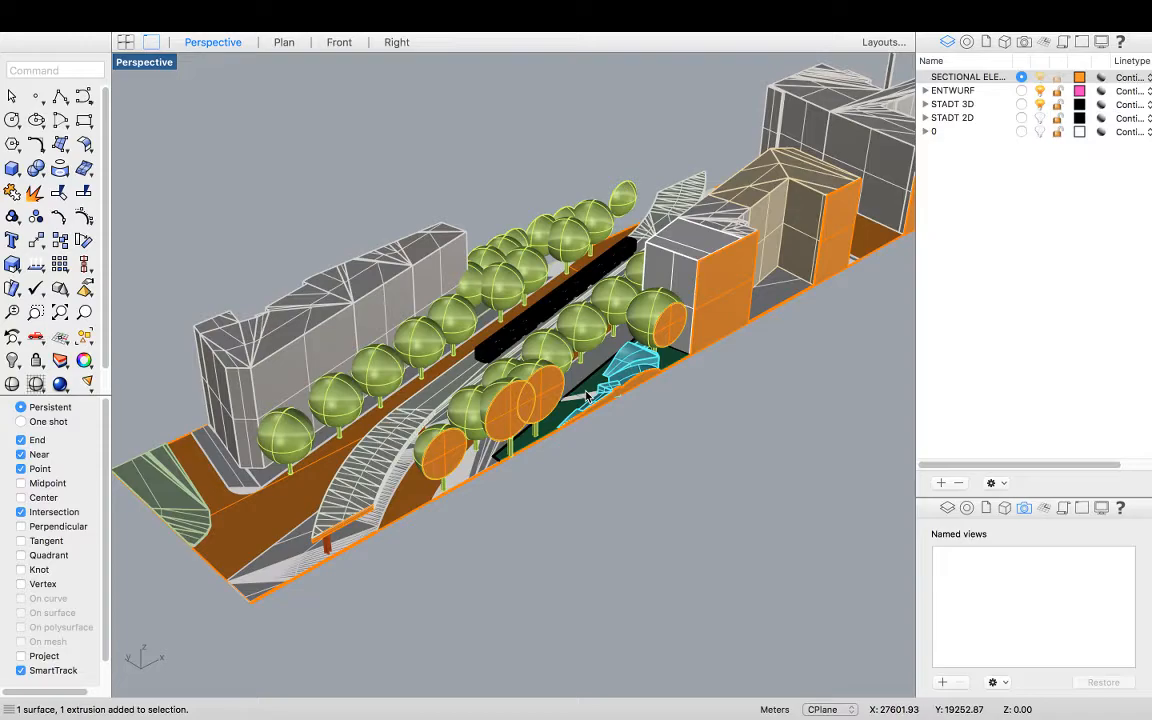
scroll(452, 480, up, 4)
click(444, 445)
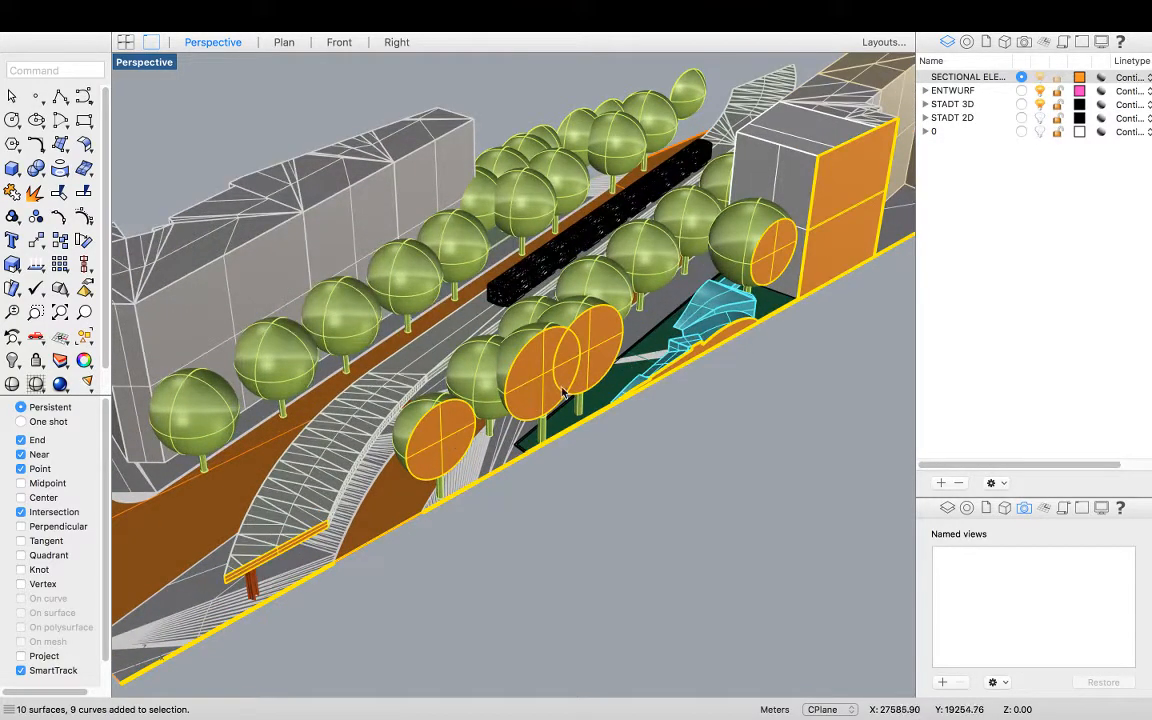
Ungroup the section objects and select a single tree canopy fill
text(Ungroup)
key(Return)
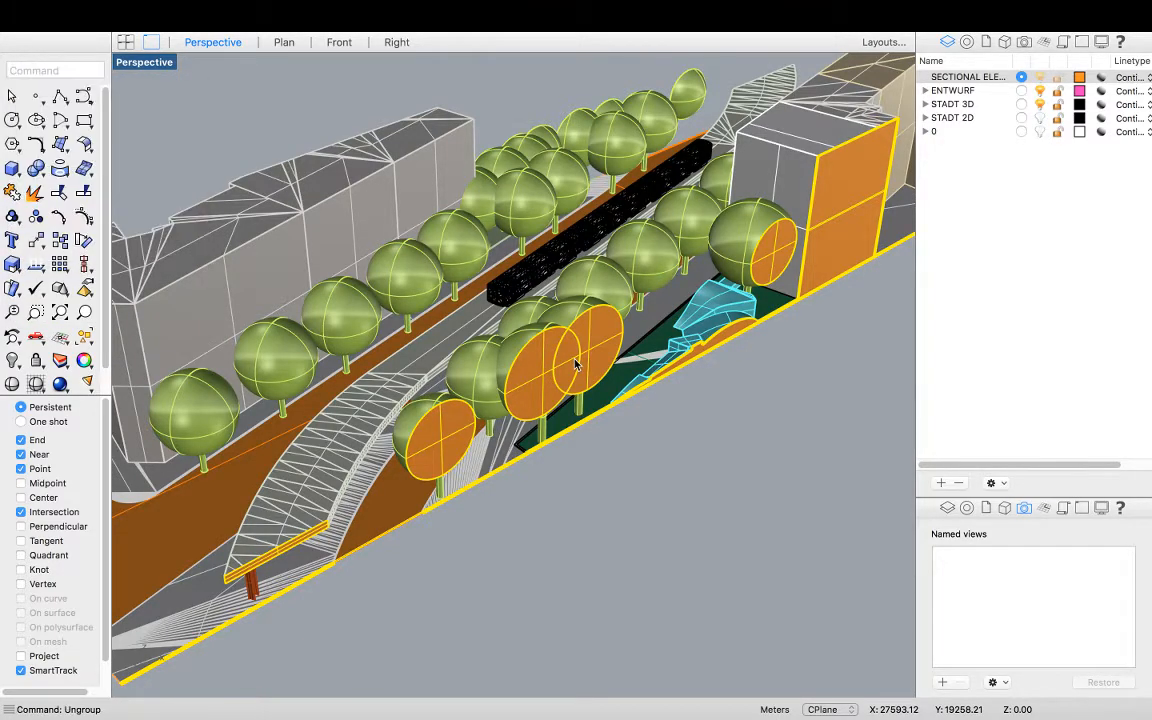
click(605, 537)
click(445, 445)
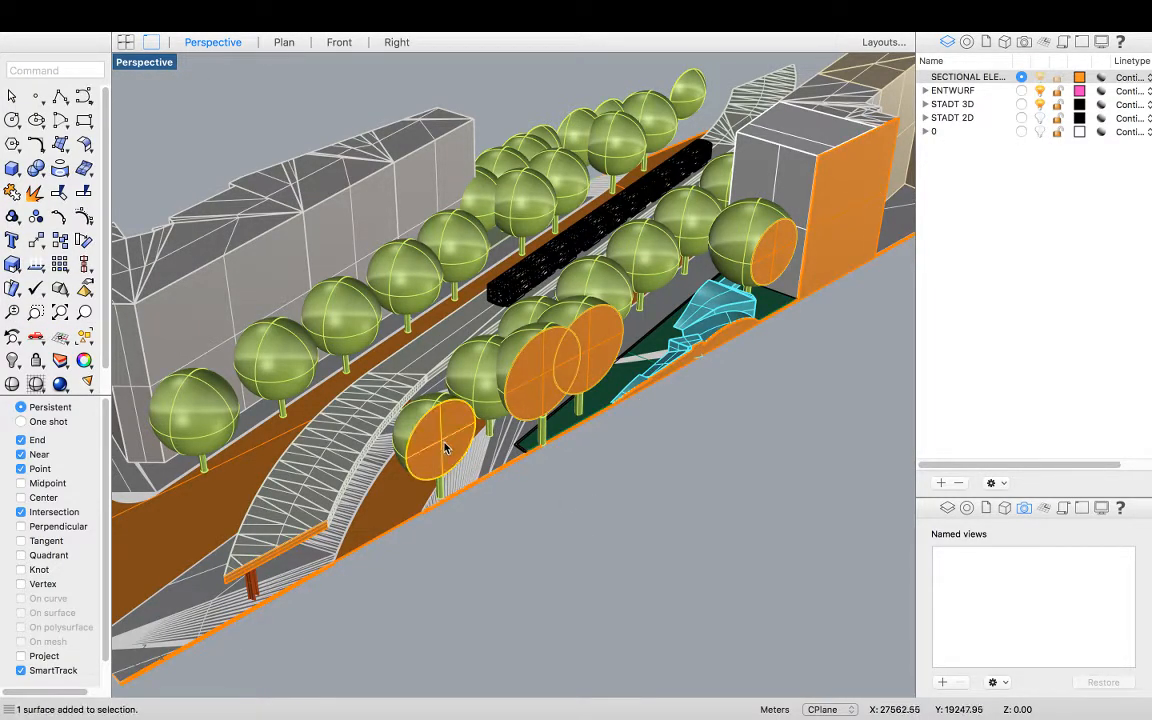
Select all the tree canopy fills and move them onto the TREE ABS sublayer under STADT 3D
shift+click(545, 388)
shift+click(608, 349)
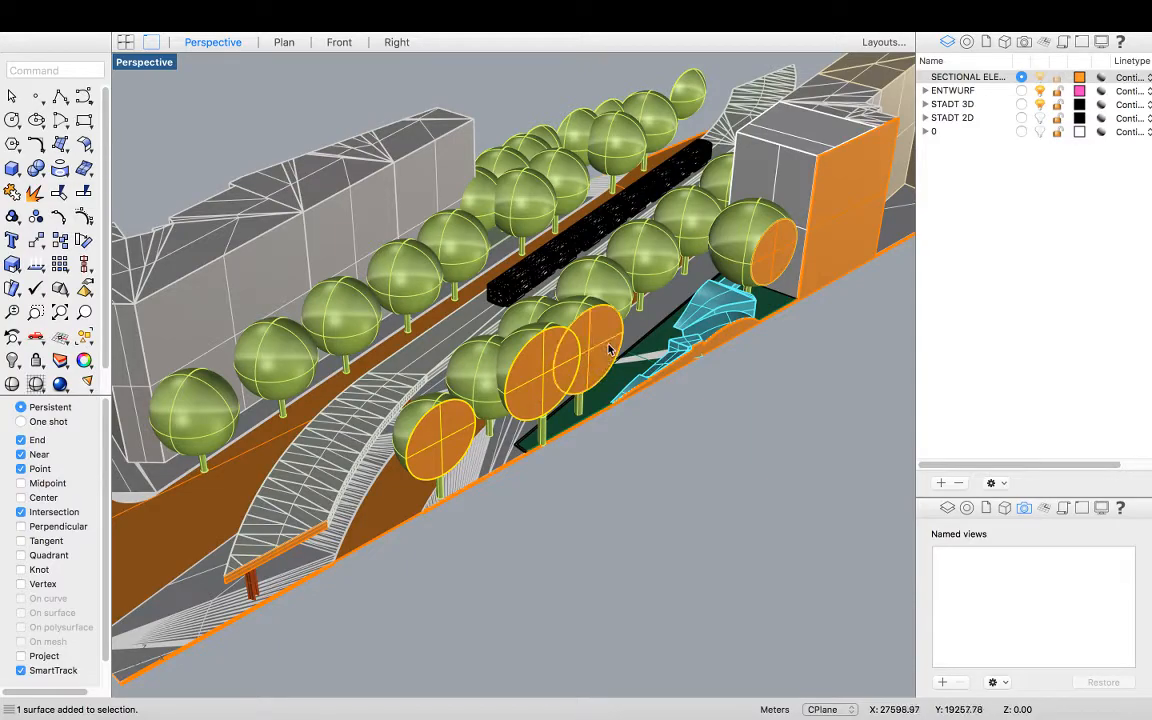
click(578, 517)
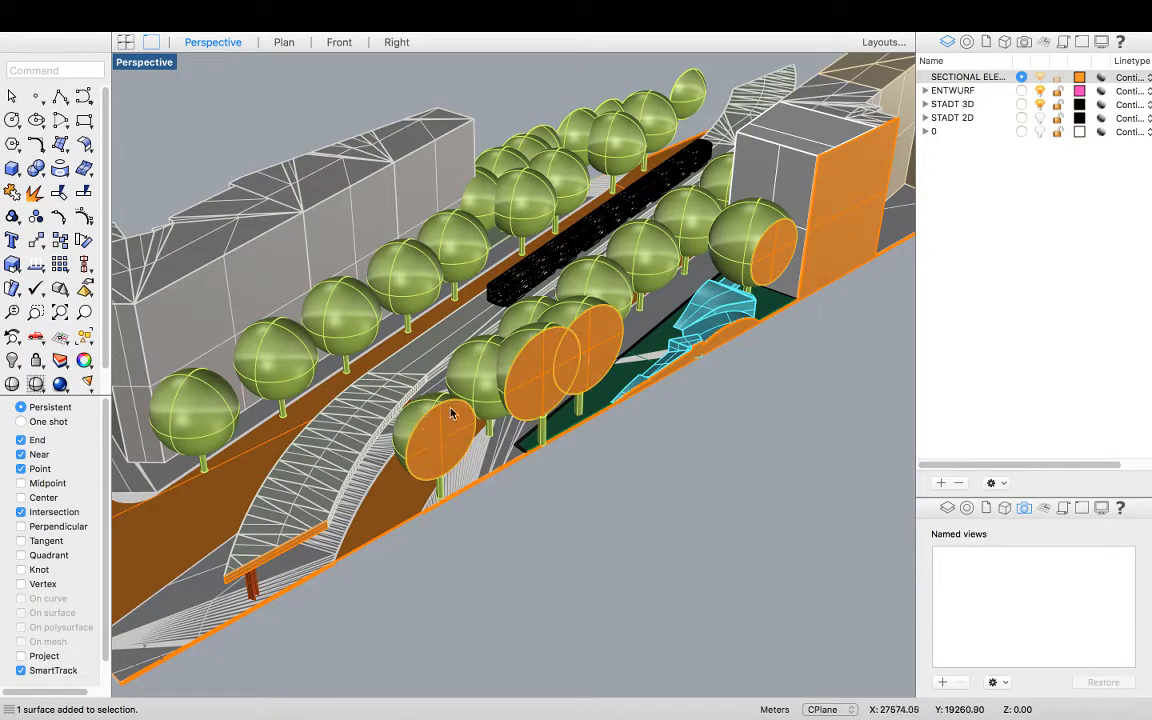
scroll(560, 480, up, 3)
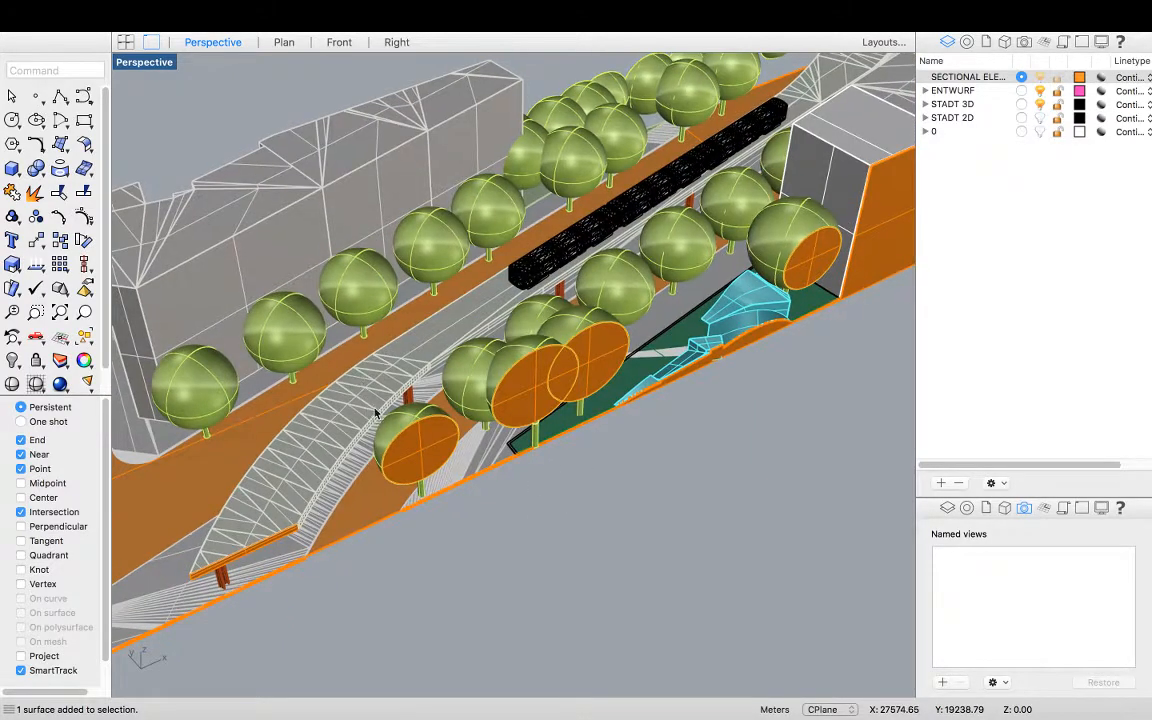
scroll(390, 420, up, 3)
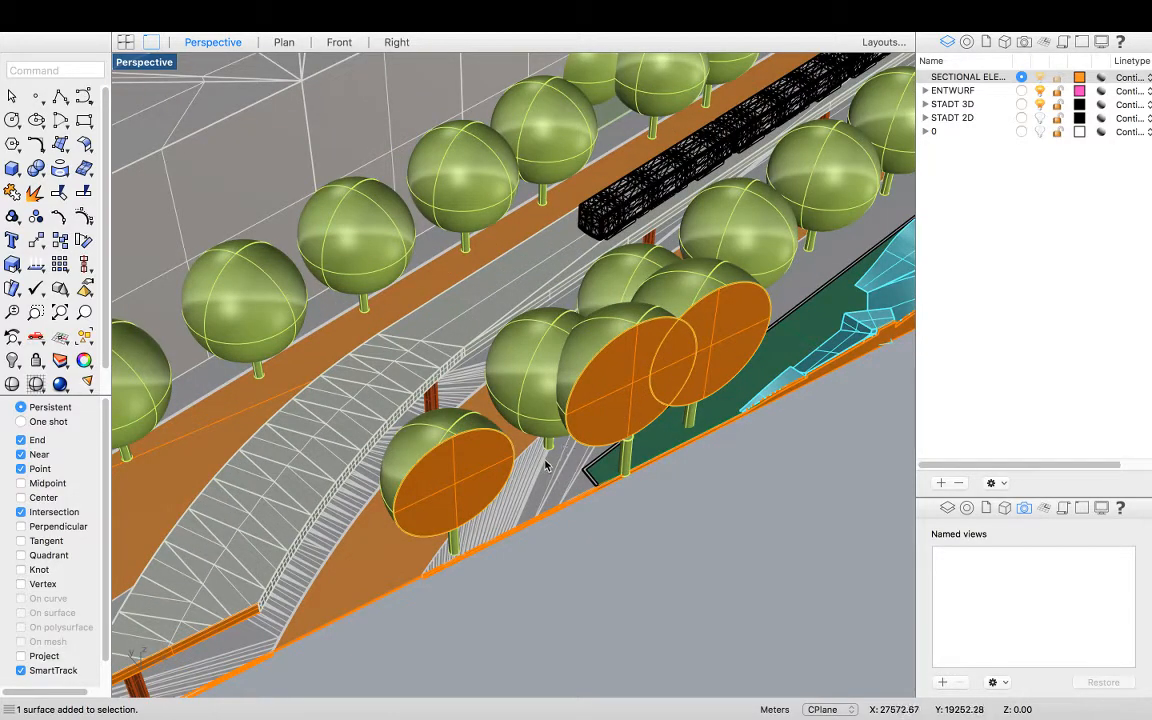
click(475, 460)
shift+click(626, 406)
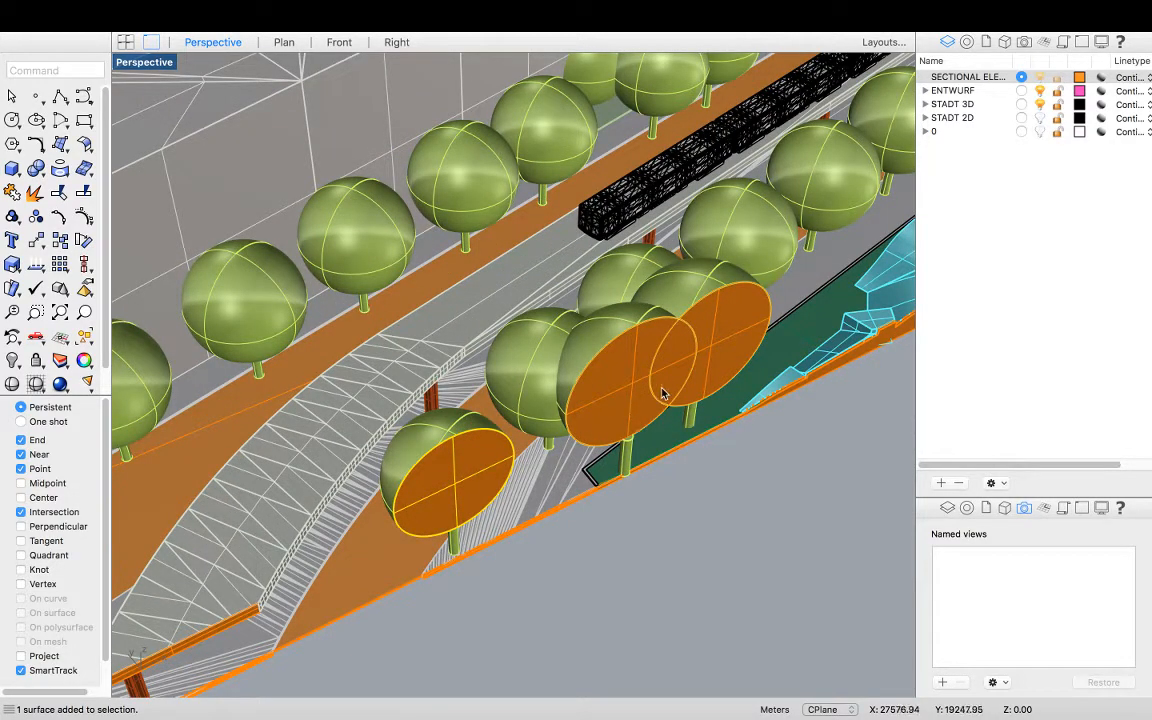
scroll(316, 398, down, 3)
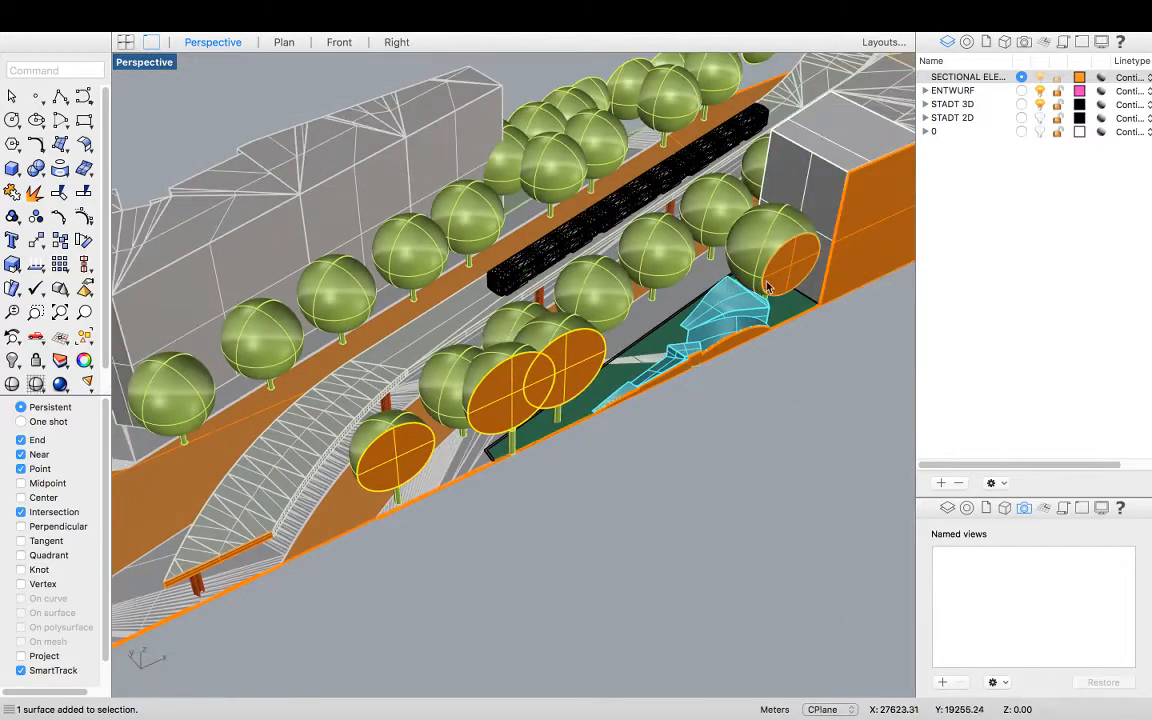
shift+click(776, 289)
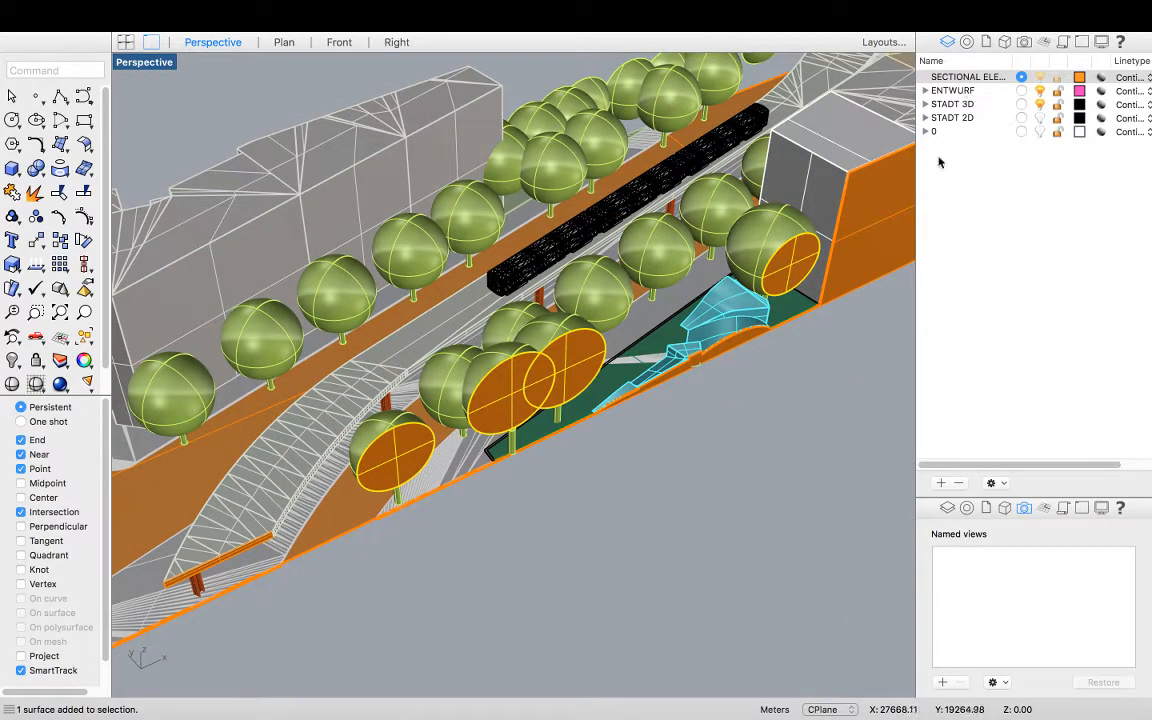
click(927, 105)
click(938, 148)
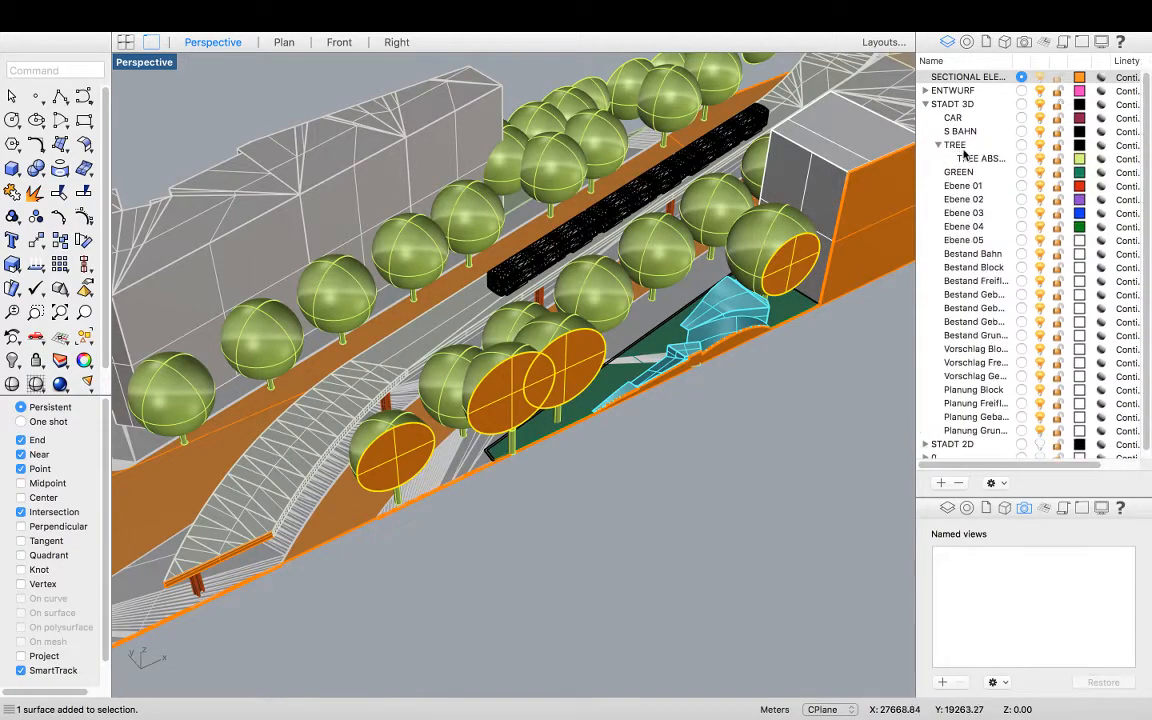
click(965, 158)
right_click(975, 158)
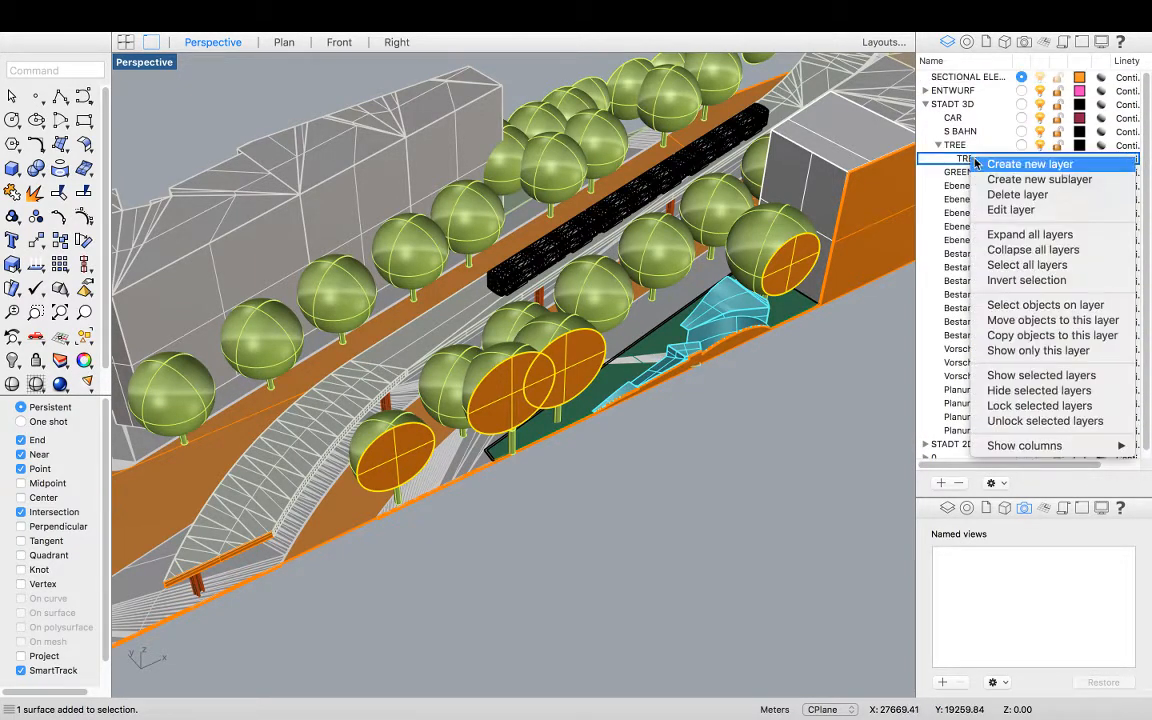
click(1040, 320)
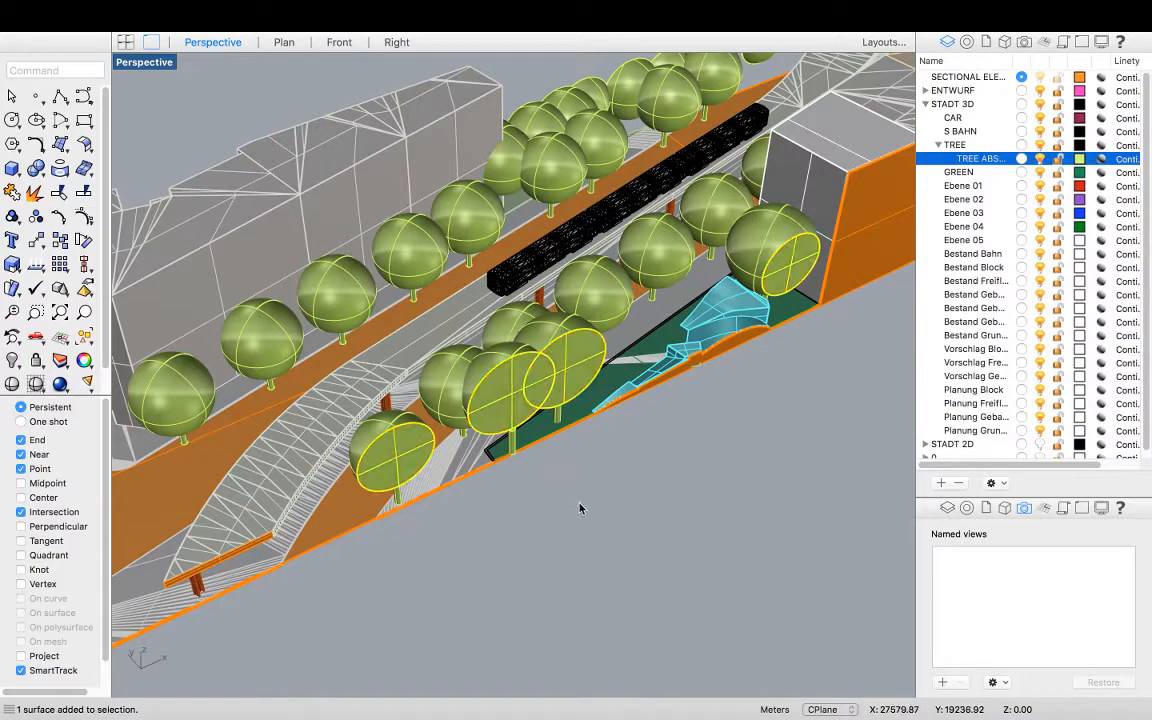
Join each tree canopy fill with its tree trunk into a single closed polysurface
scroll(405, 427, up, 5)
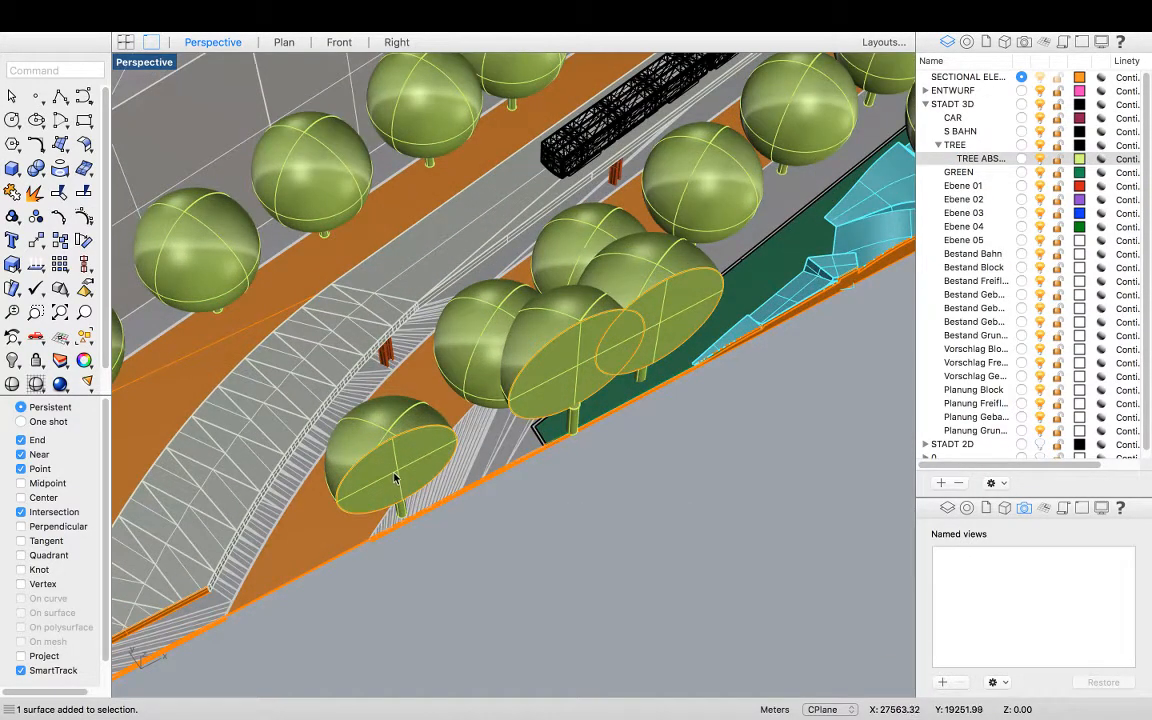
click(381, 426)
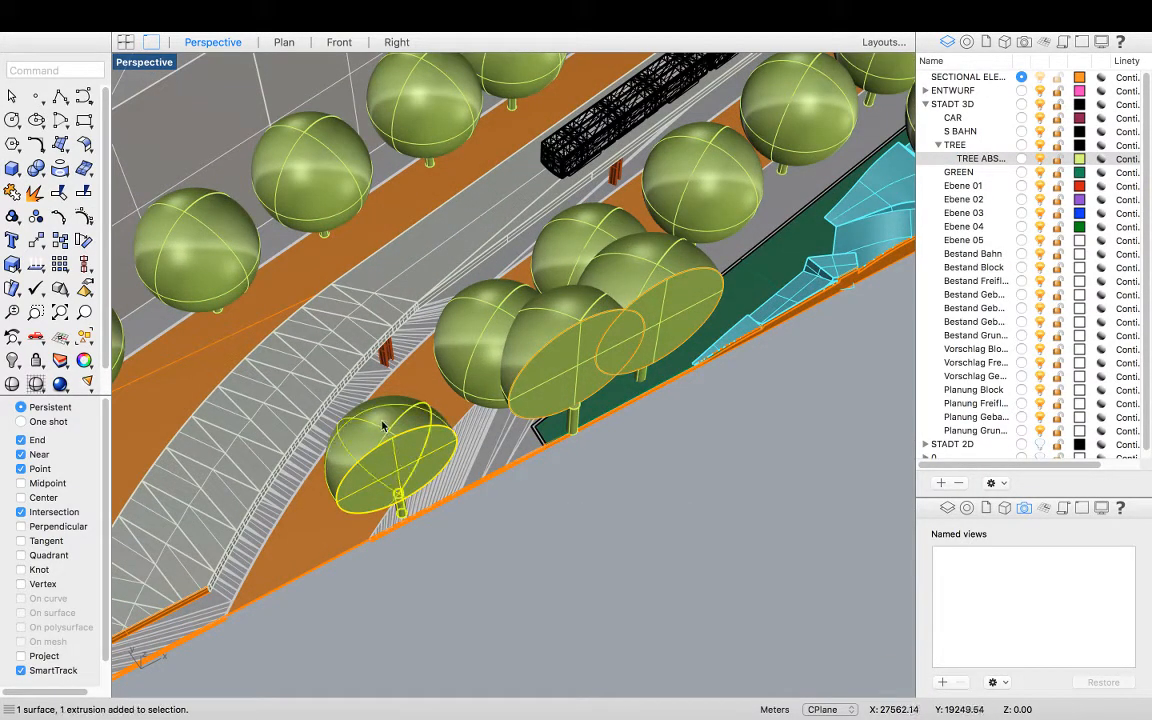
key(super+j)
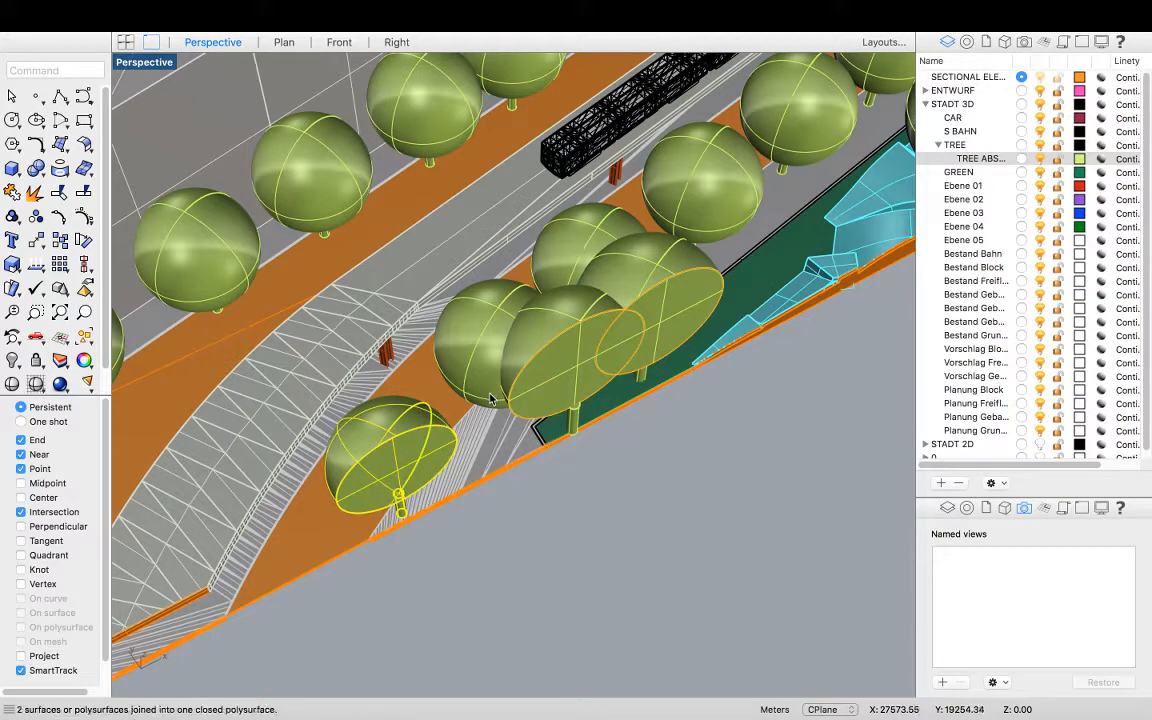
click(561, 383)
shift+click(588, 316)
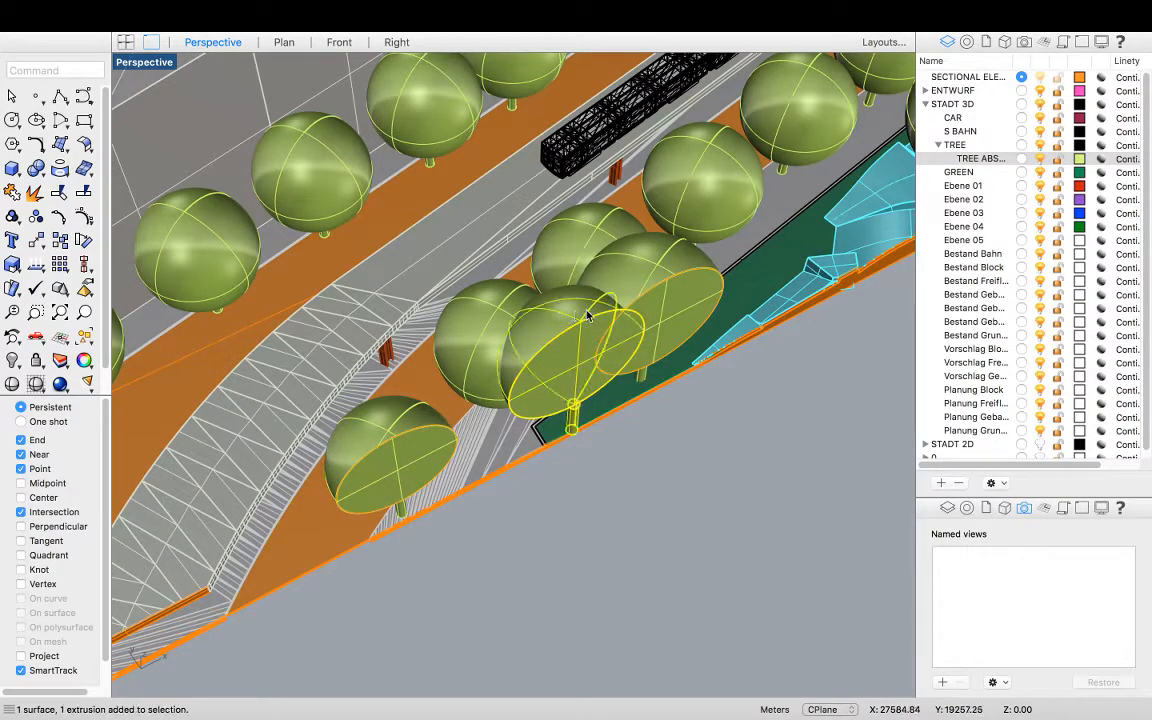
key(super+j)
click(663, 342)
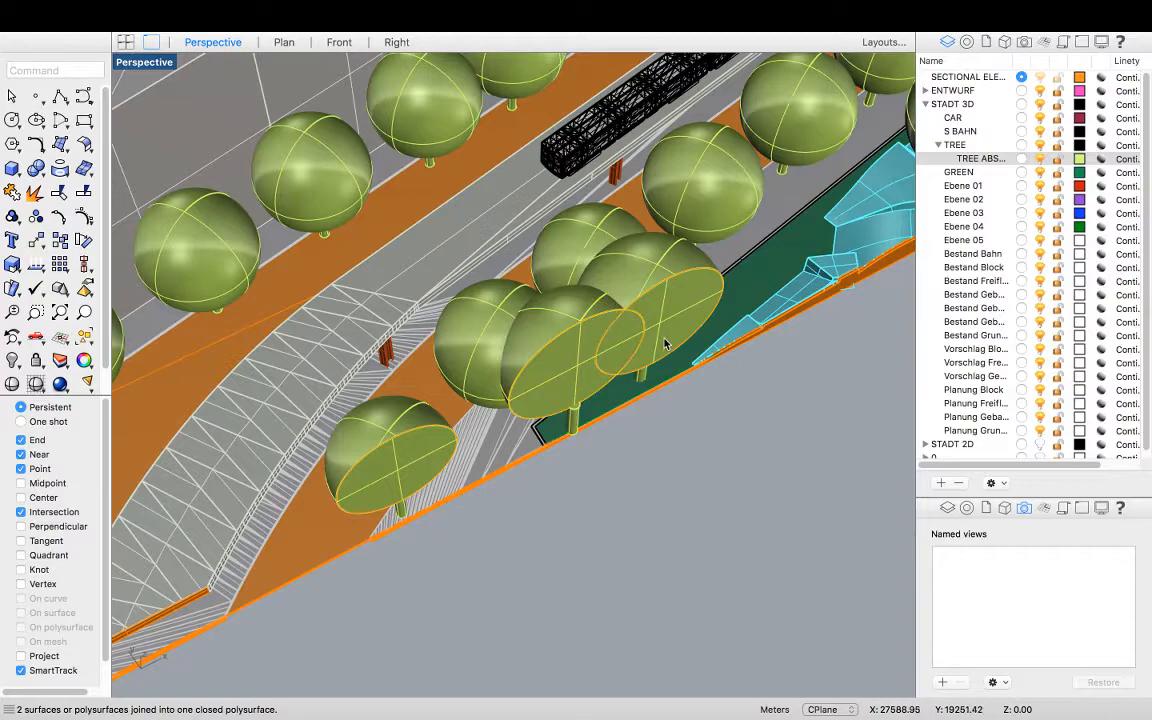
shift+click(656, 271)
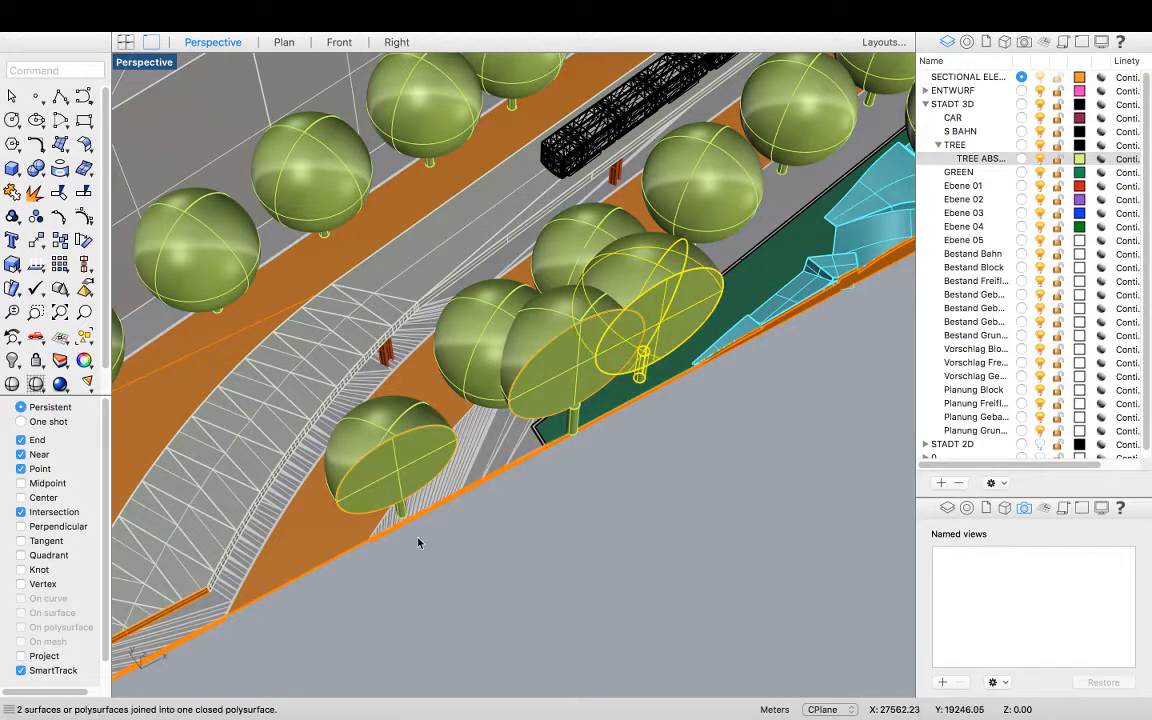
scroll(659, 307, down, 3)
shift+click(810, 279)
shift+click(789, 256)
key(super+j)
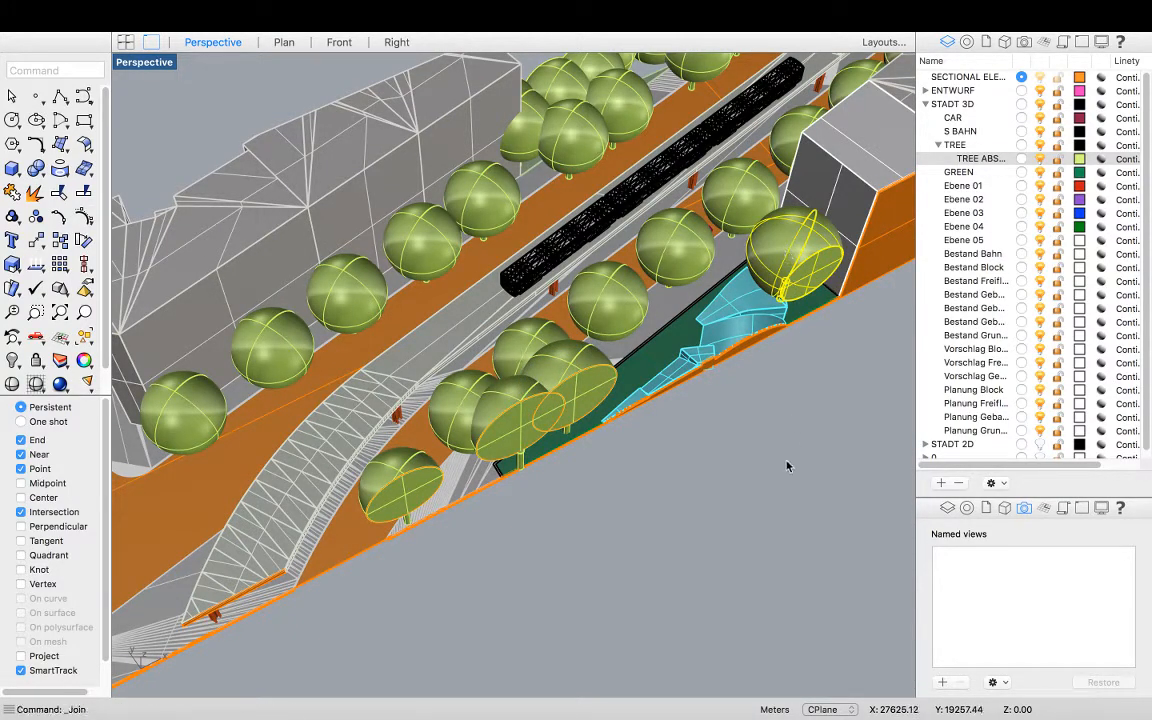
Inspect the joined trees in perspective and in the four-viewport layout, especially the Front view
shift+click(784, 258)
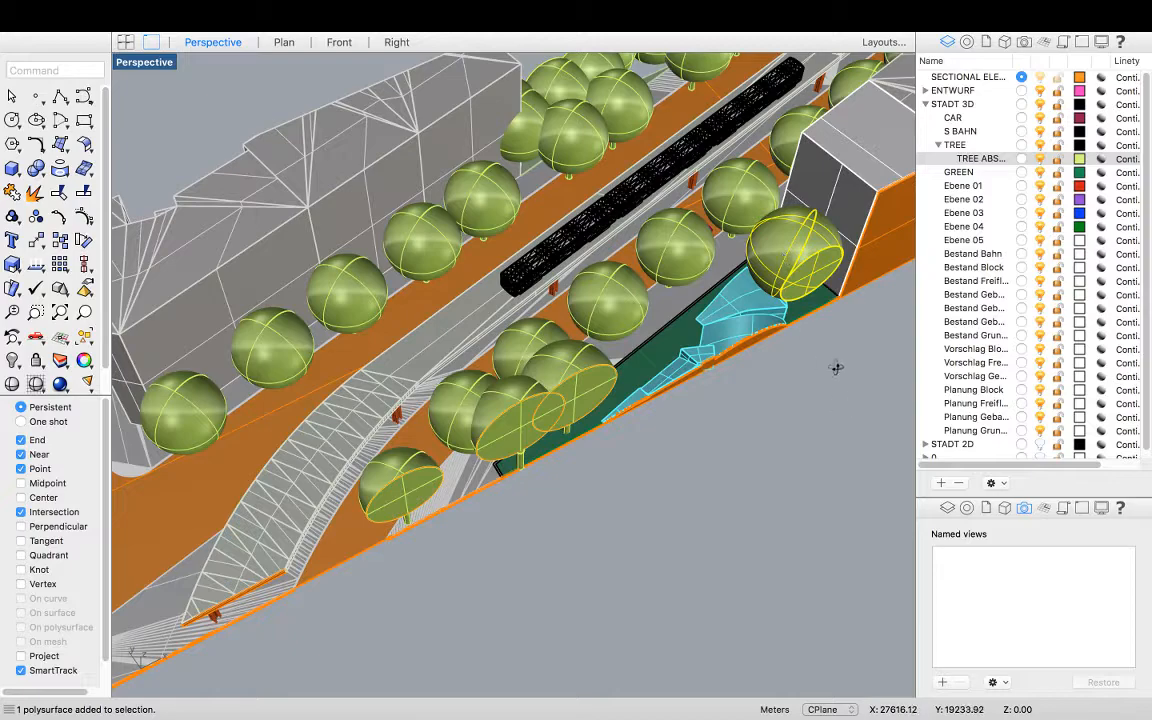
right_drag(838, 374, 638, 504)
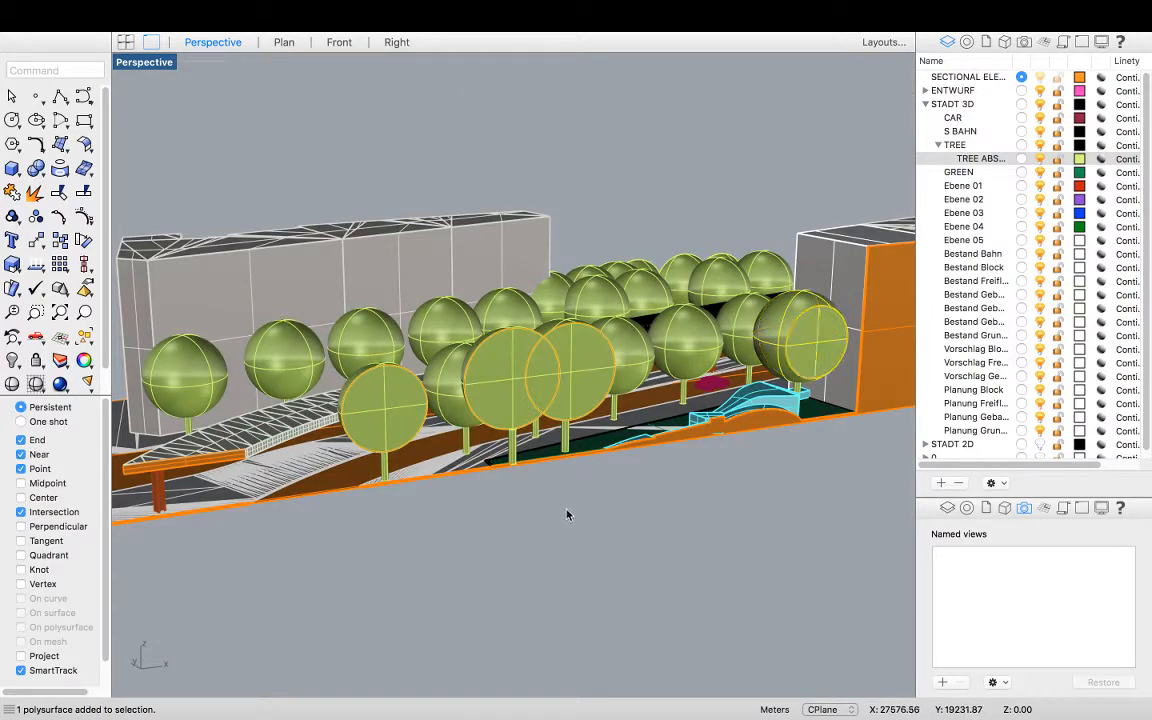
scroll(566, 514, down, 3)
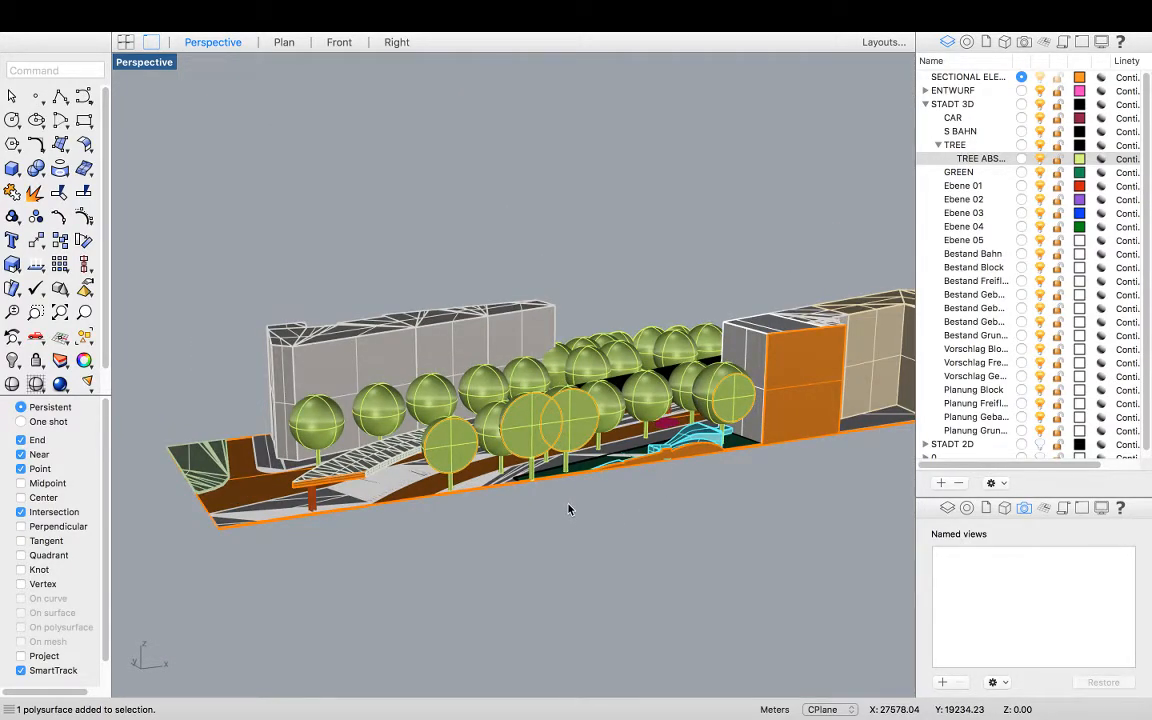
double_click(138, 61)
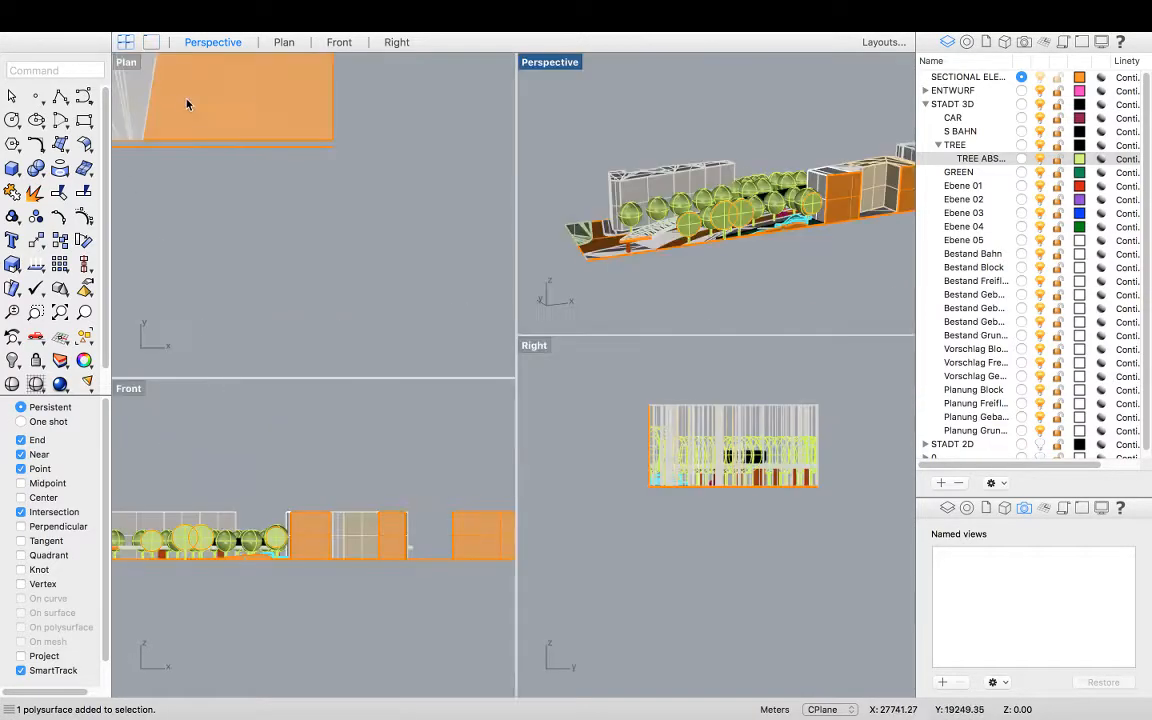
scroll(419, 512, down, 2)
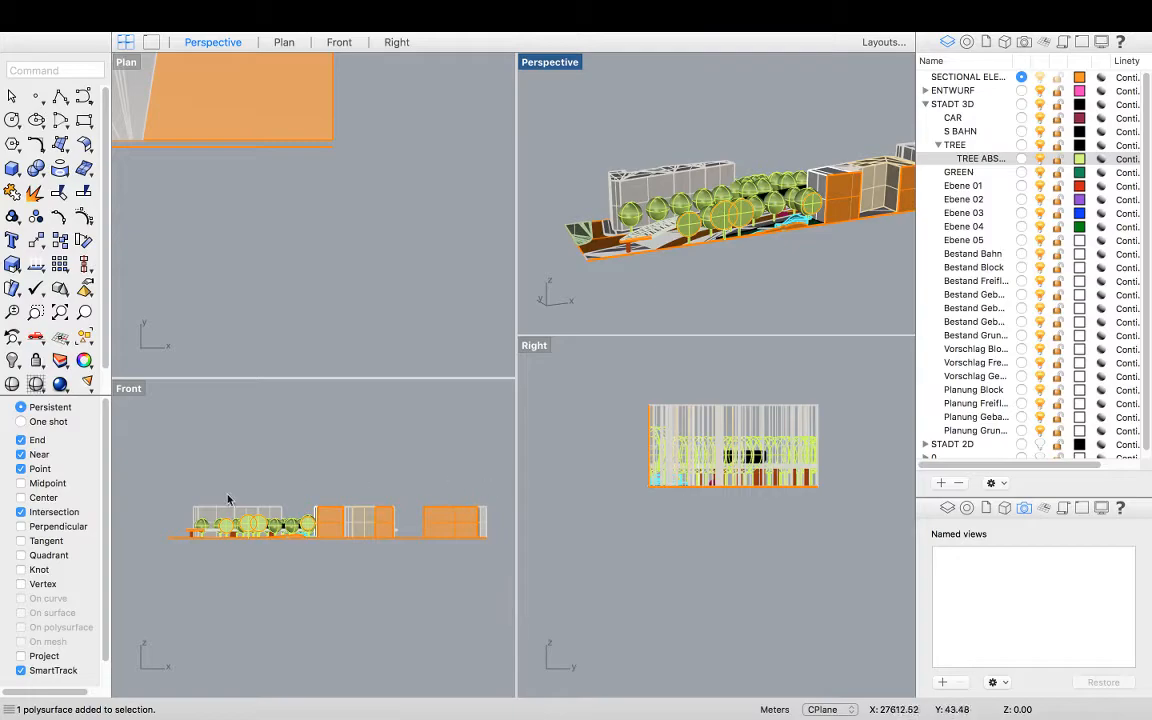
scroll(297, 481, up, 2)
scroll(241, 527, down, 1)
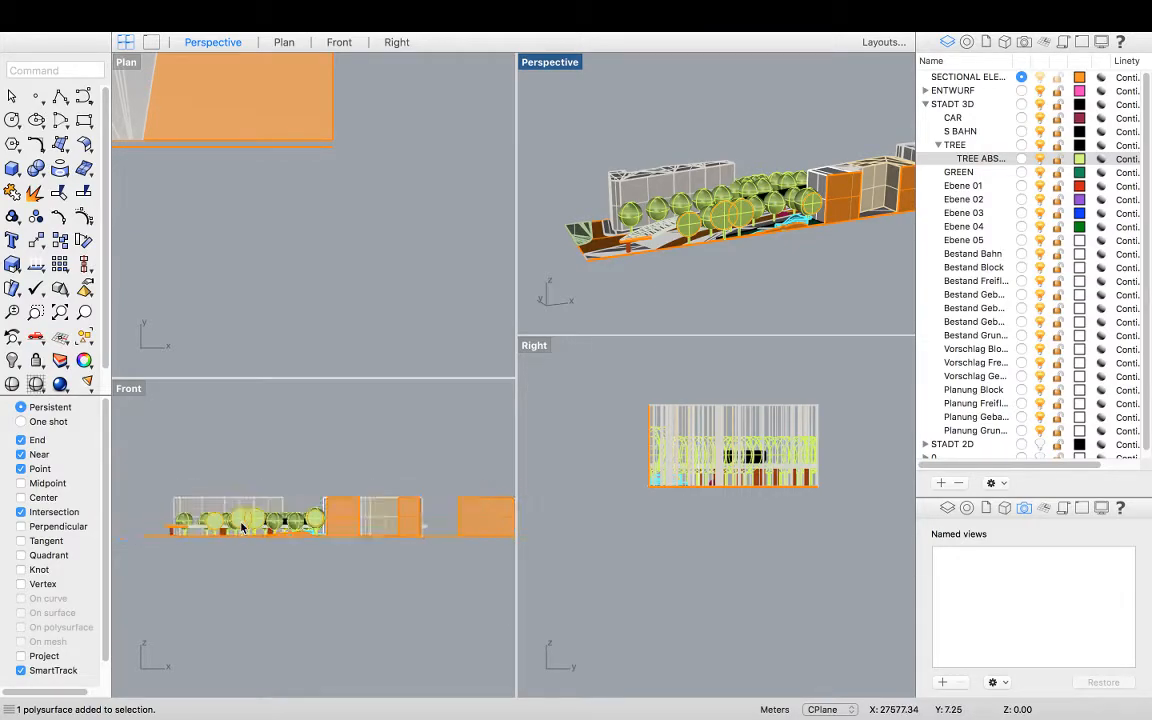
scroll(238, 524, up, 3)
scroll(300, 555, down, 2)
scroll(337, 540, up, 3)
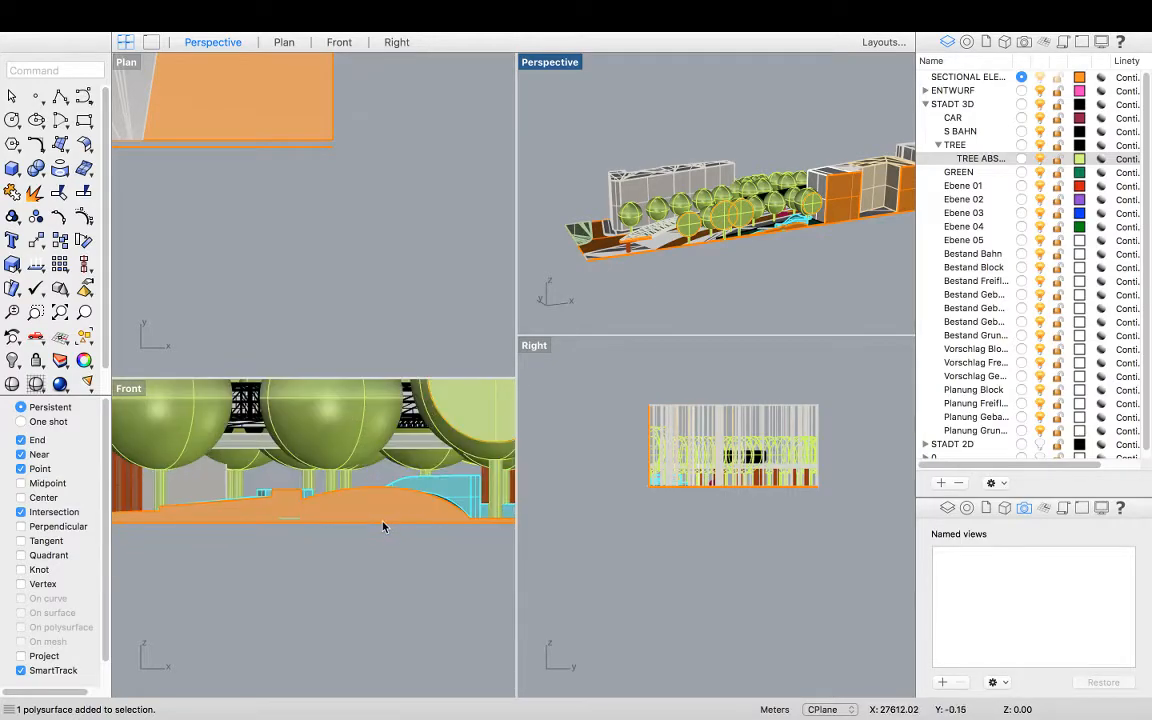
scroll(383, 526, down, 1)
scroll(383, 526, down, 2)
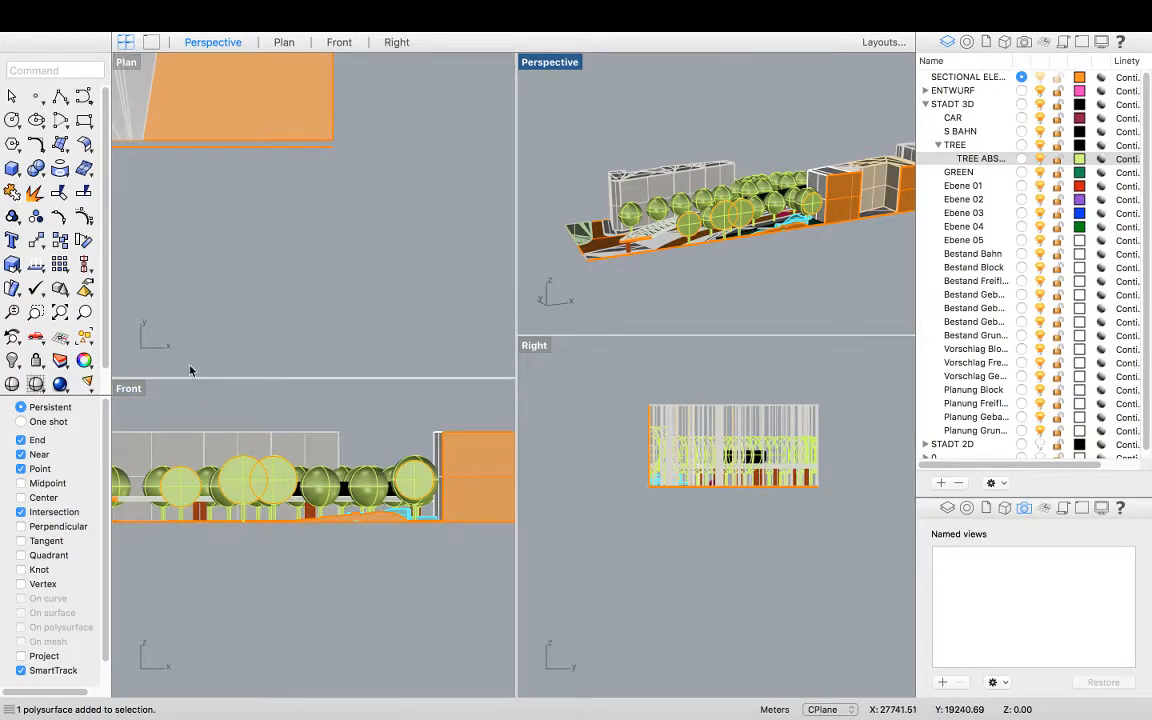
scroll(308, 527, down, 3)
scroll(370, 556, down, 2)
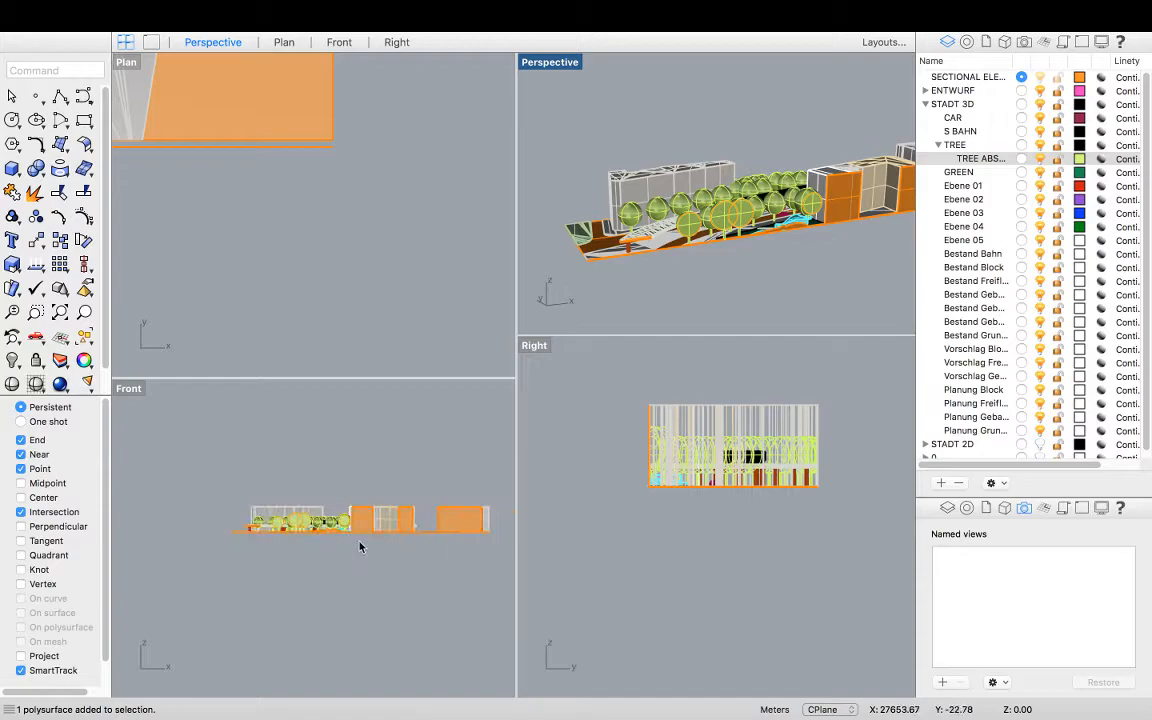
Maximize the Front view, frame the elevation, and save it as a named view called Front
double_click(128, 389)
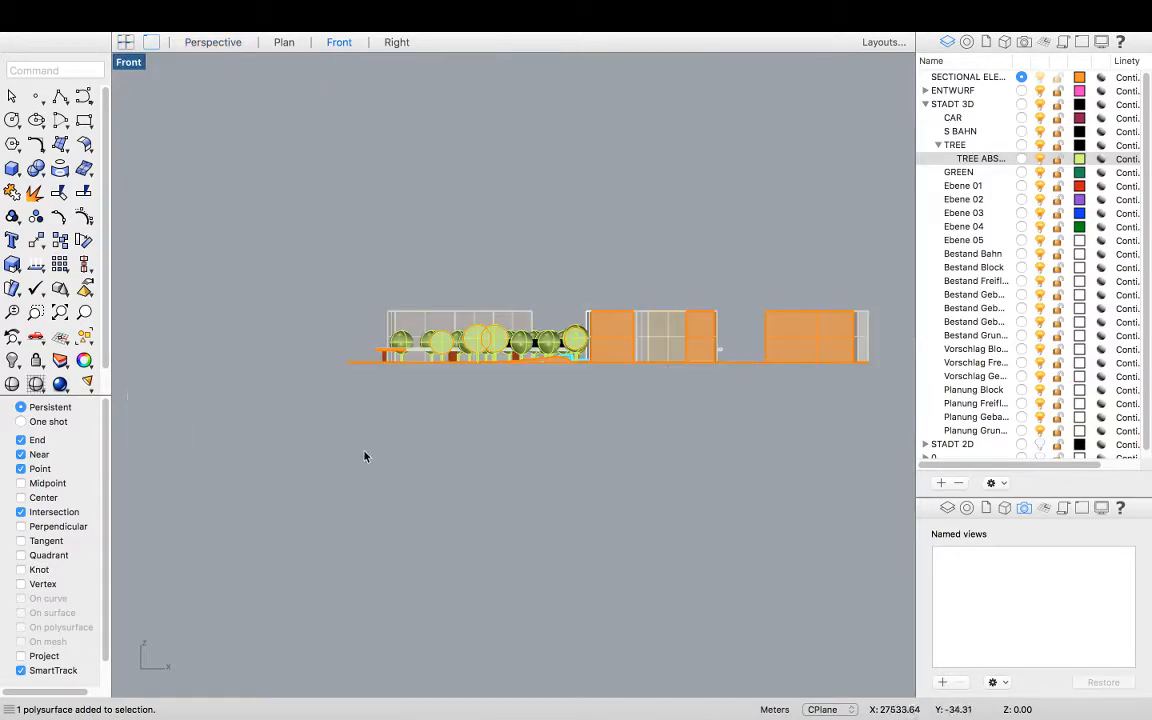
scroll(298, 509, down, 1)
scroll(531, 430, up, 4)
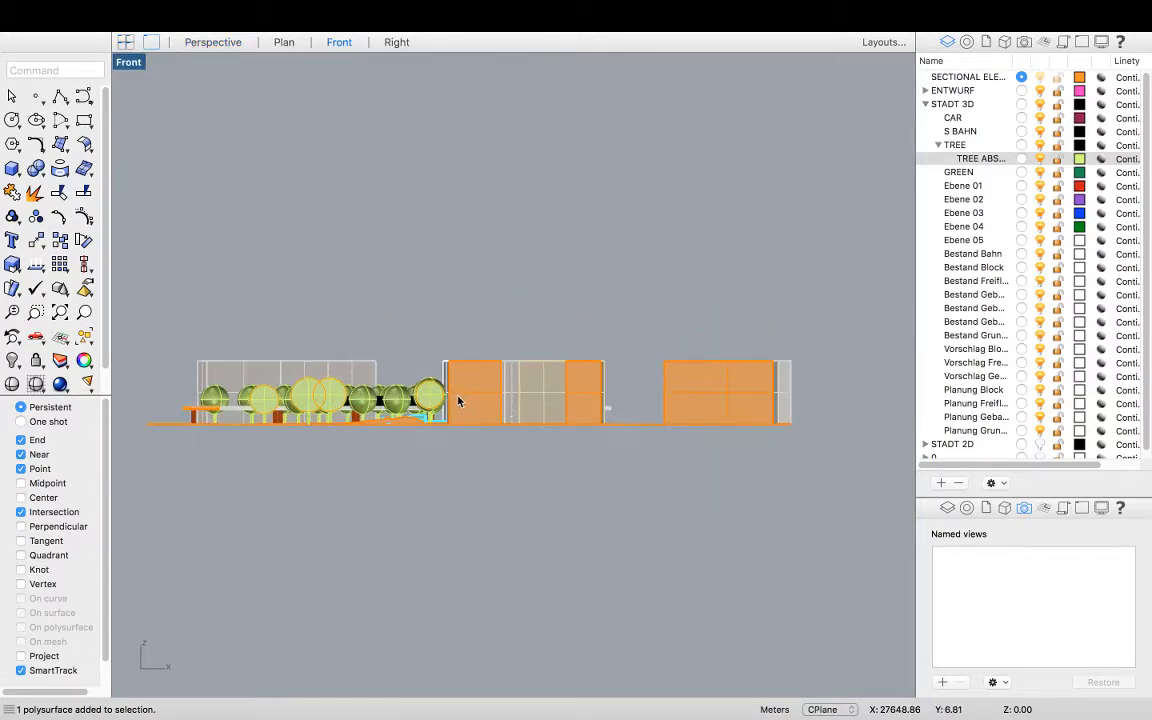
right_drag(349, 442, 405, 443)
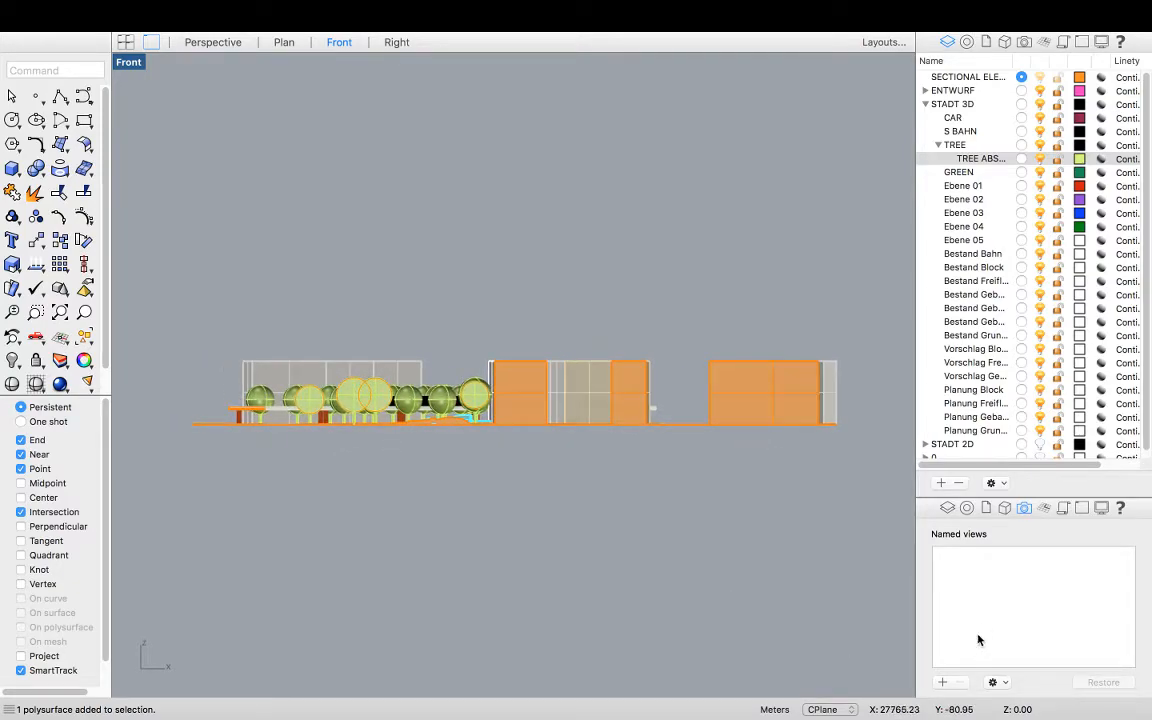
click(941, 683)
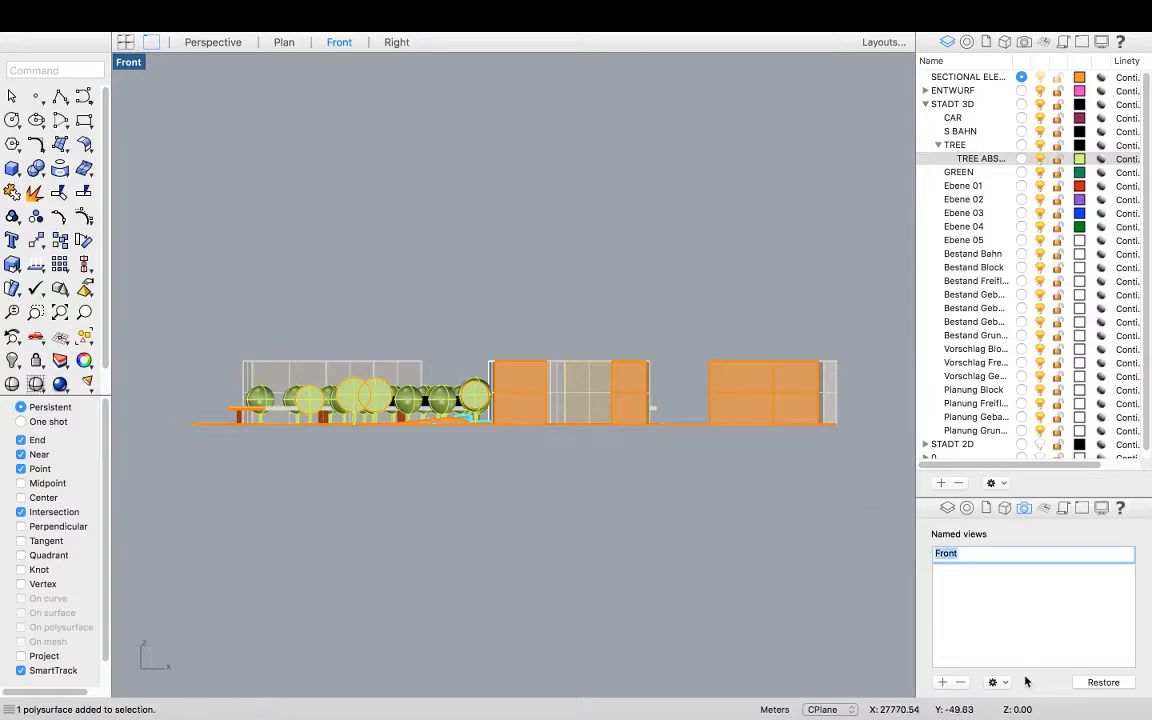
key(Return)
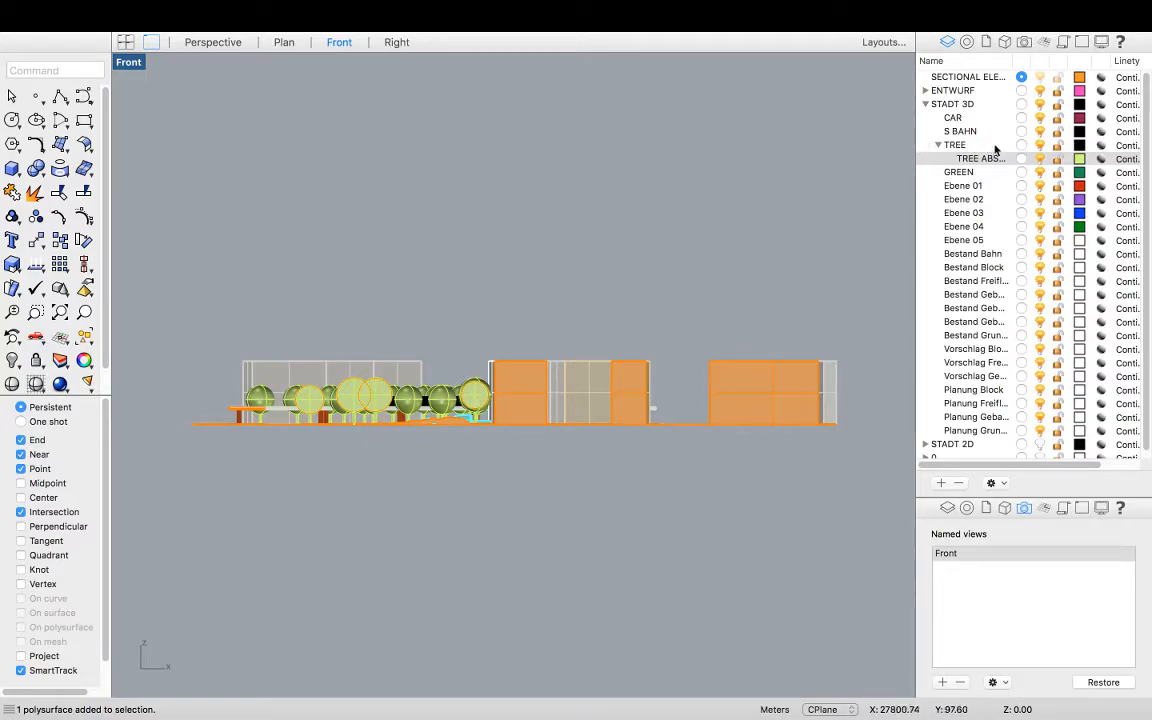
Hide the TREE layer containing the trees and canopy fills
click(1039, 150)
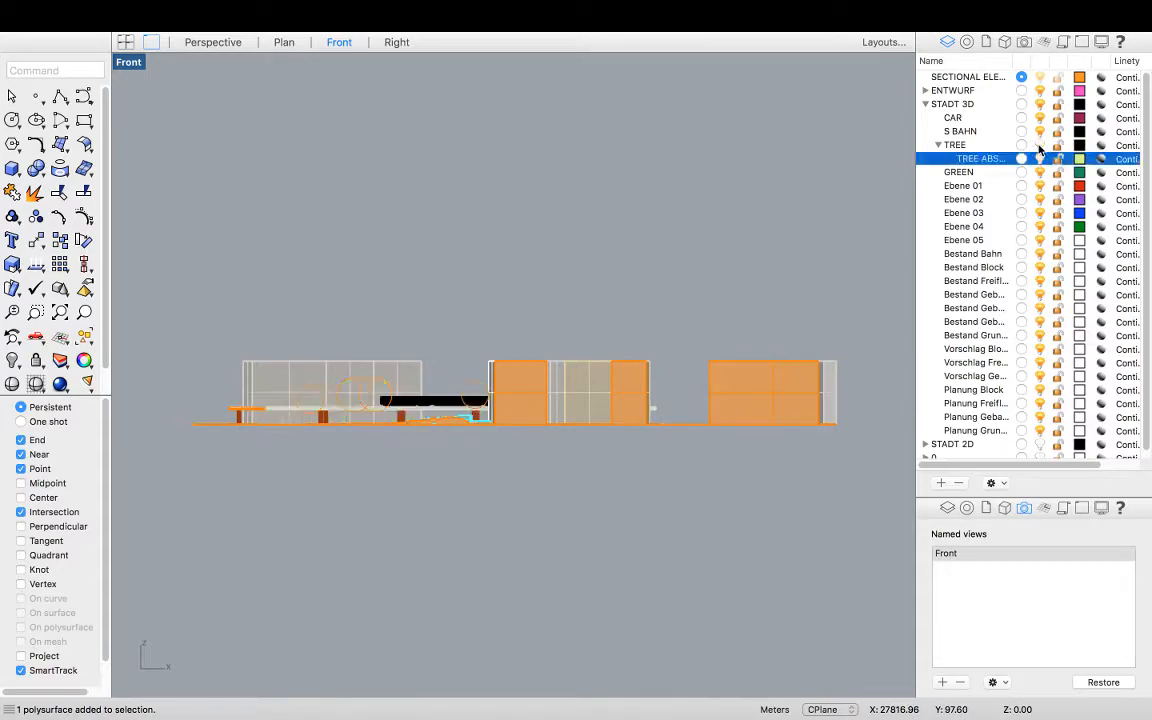
click(1039, 149)
click(1036, 148)
Select the tree canopy circle curves in the Front view and move them onto the TREE ABS layer
scroll(385, 390, up, 3)
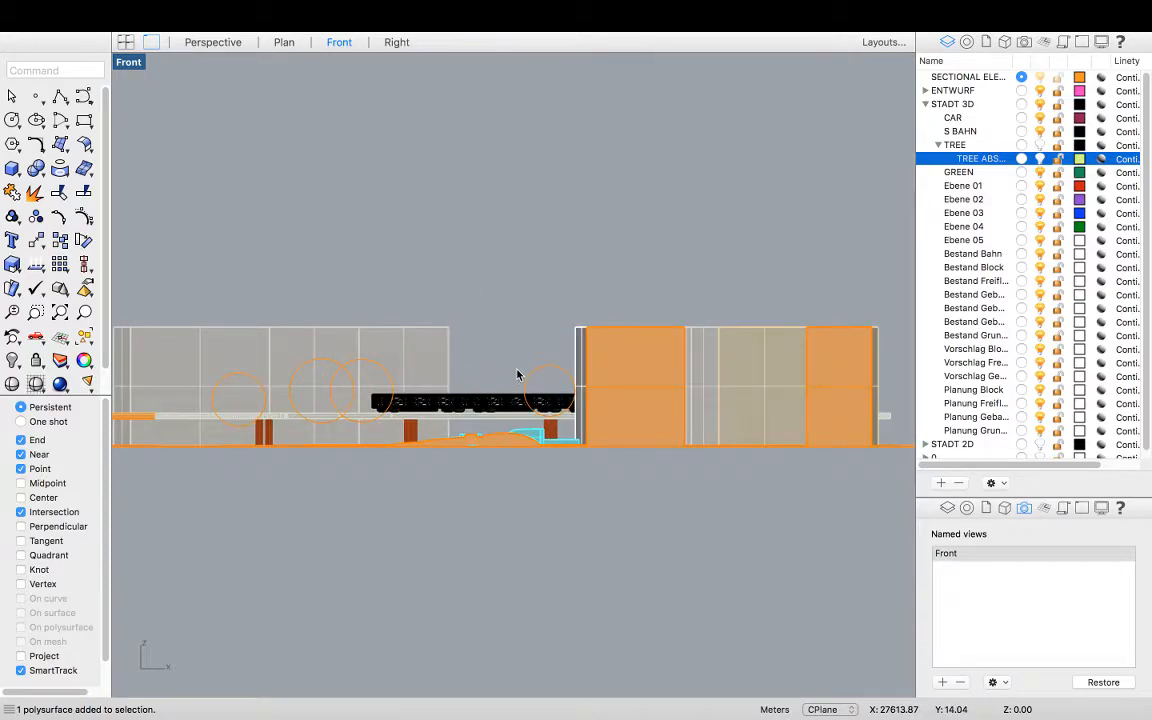
click(538, 378)
scroll(527, 380, down, 2)
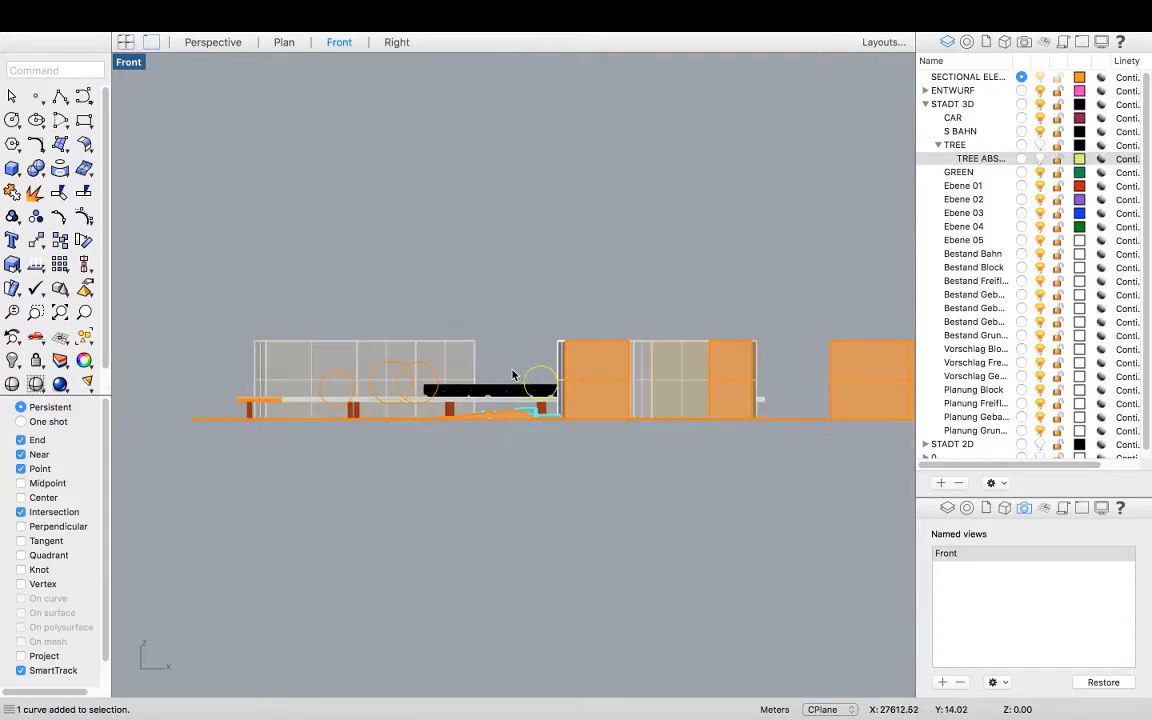
click(387, 370)
click(428, 386)
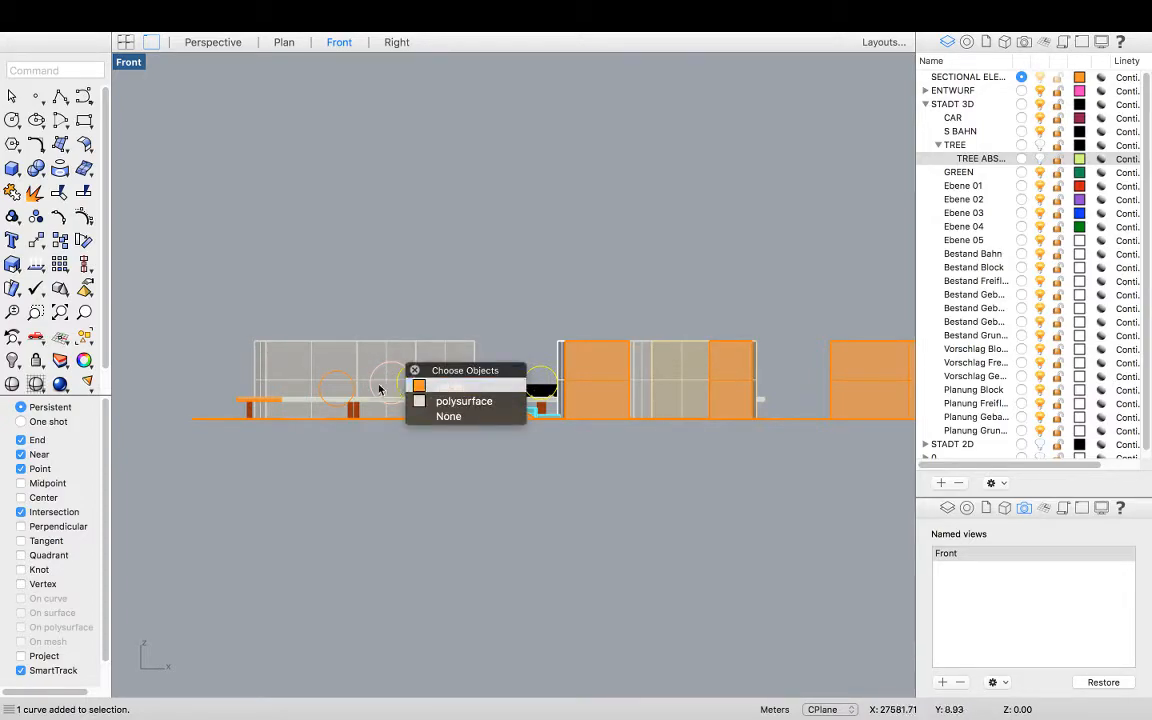
click(358, 378)
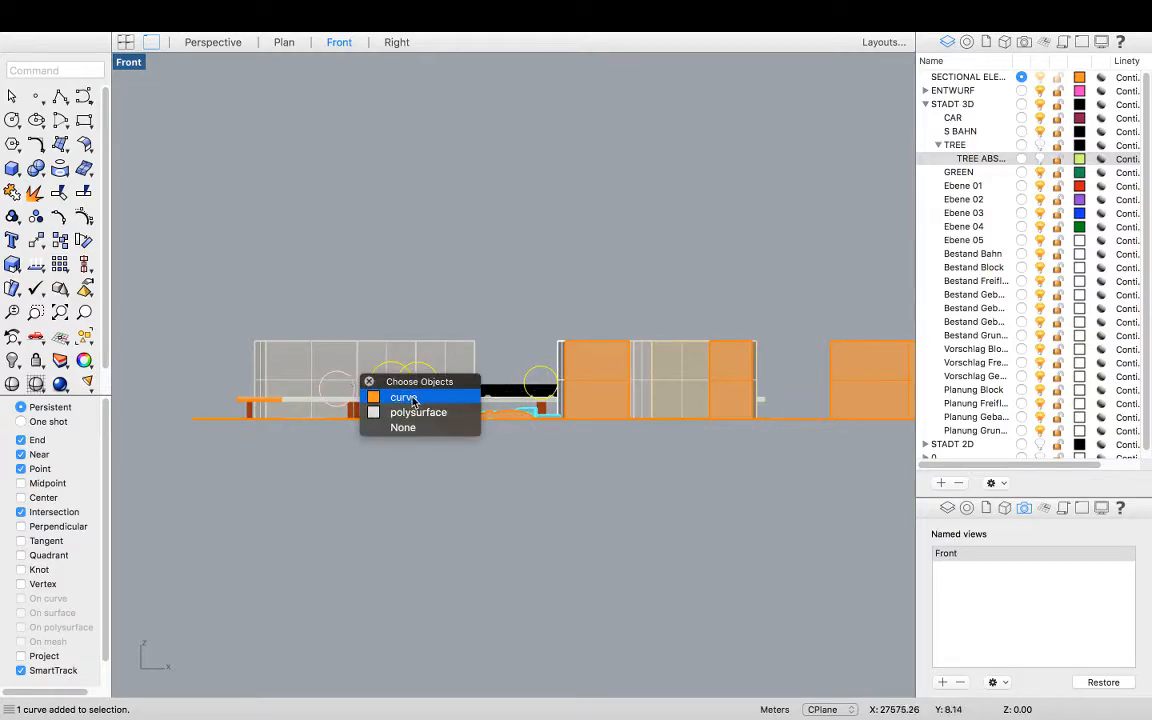
click(484, 396)
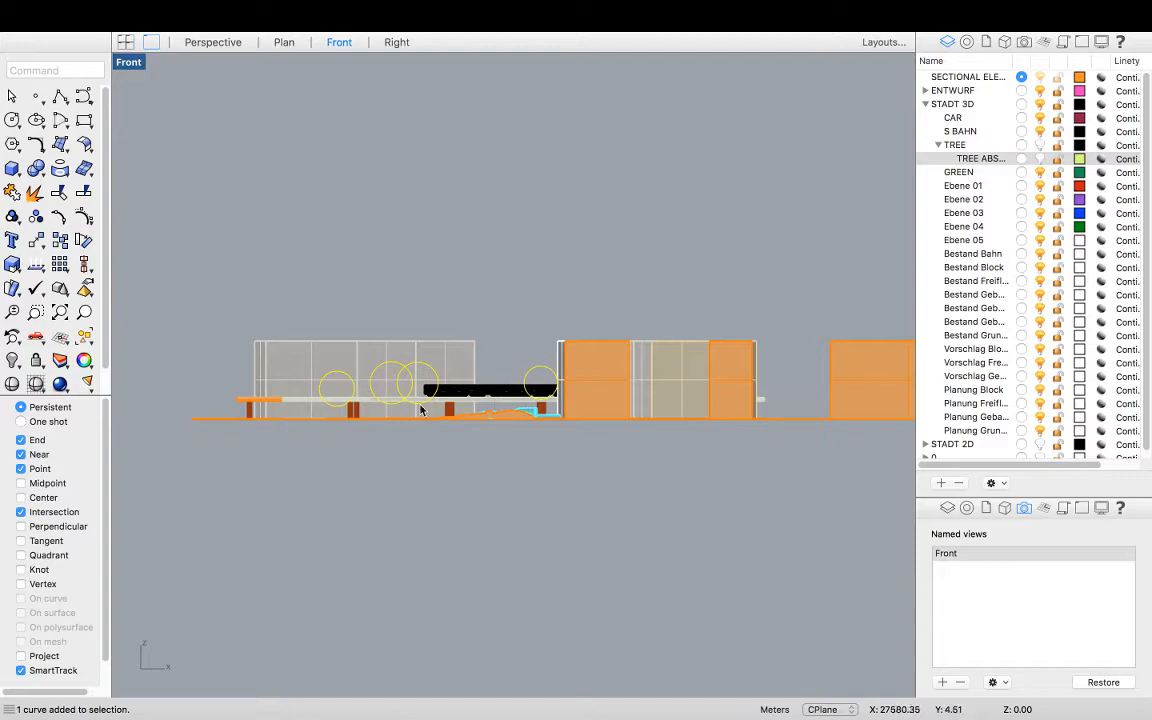
right_click(978, 159)
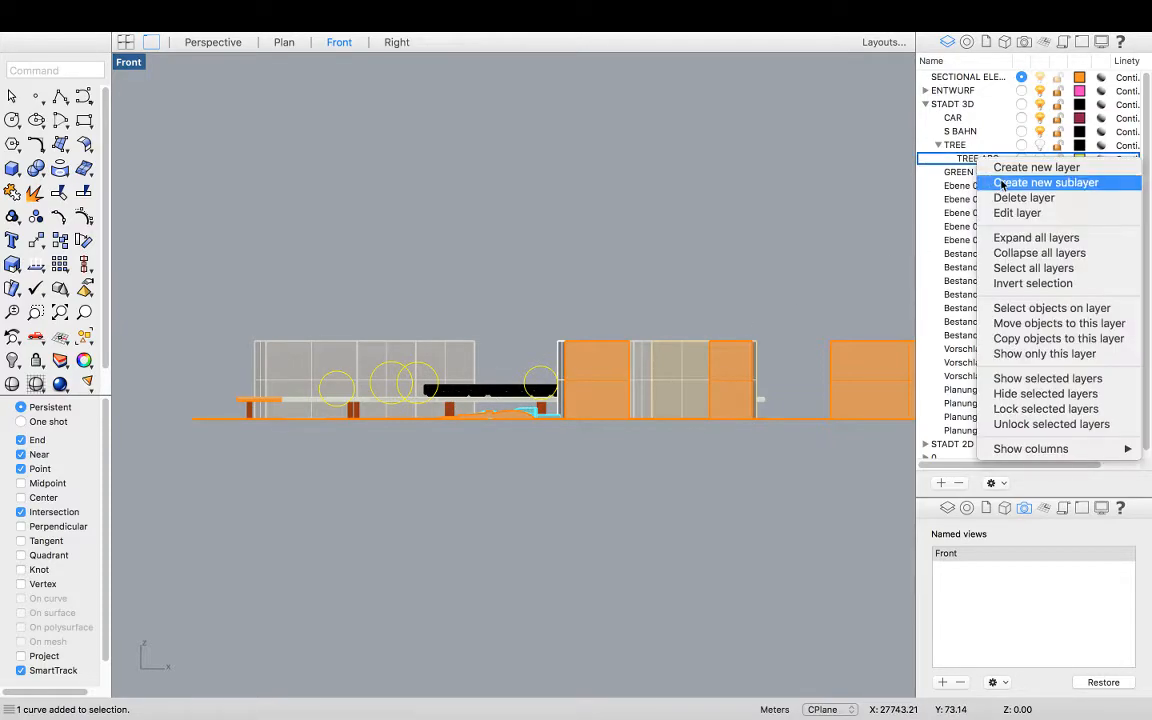
click(1038, 325)
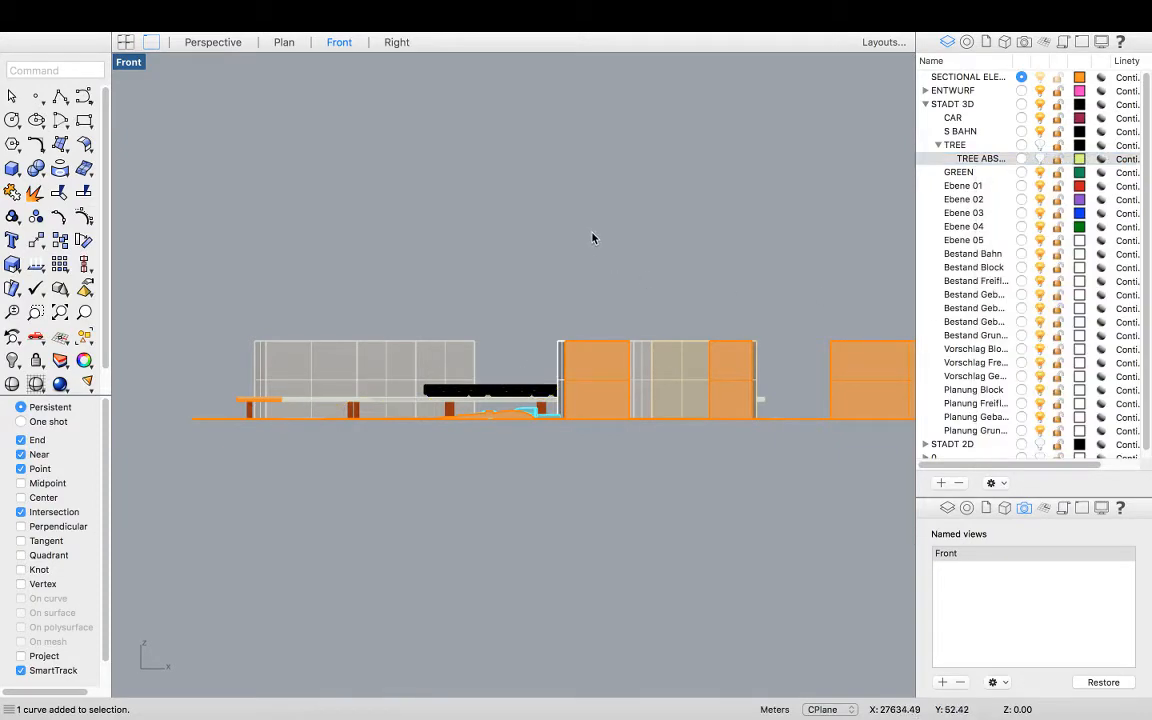
Select all visible objects and run Make2D from the current Front view with the default drawing options
right_drag(725, 229, 638, 214)
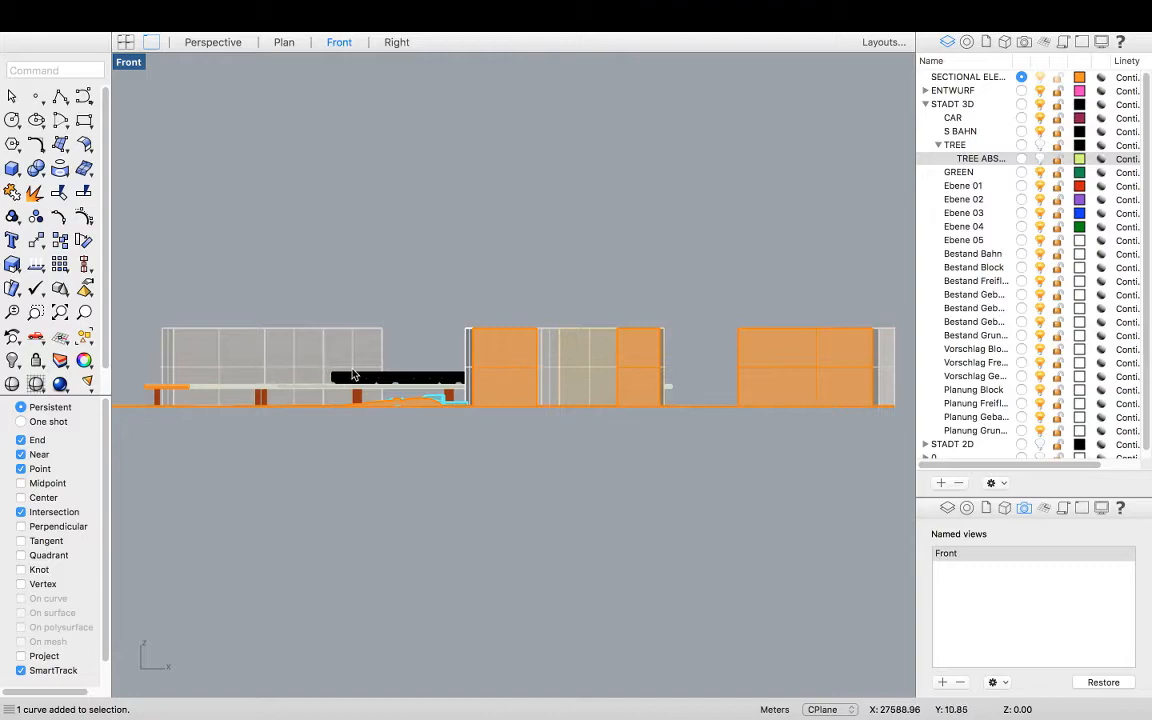
scroll(418, 421, up, 3)
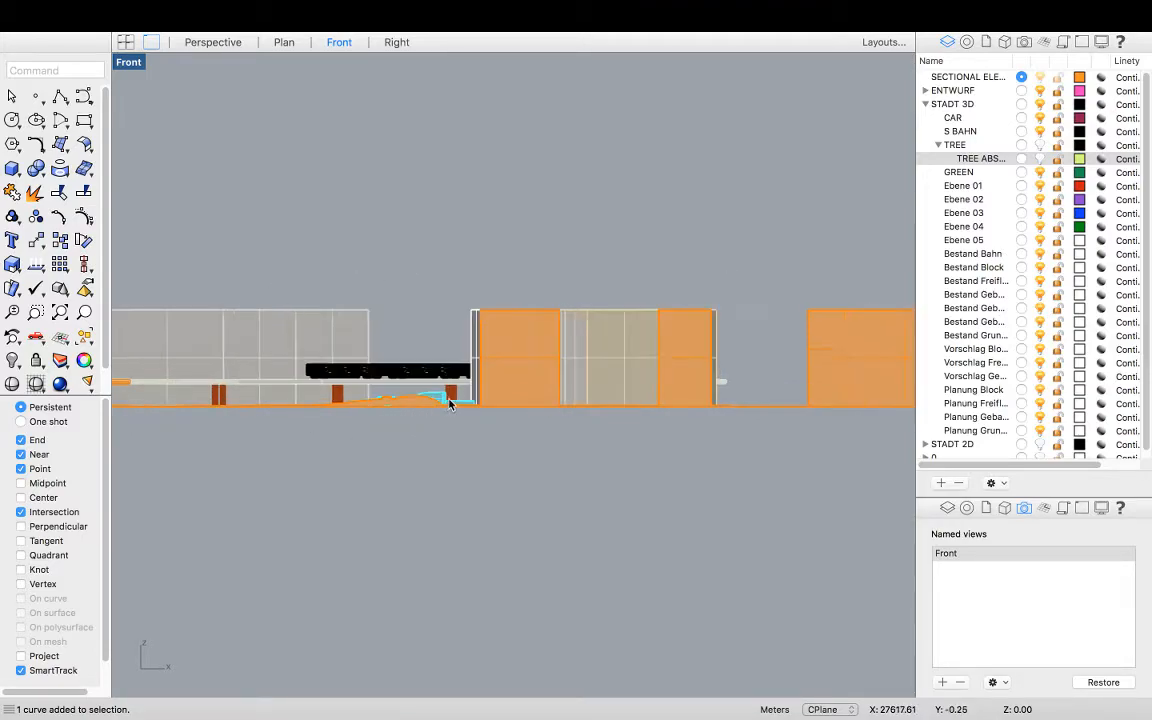
scroll(390, 407, down, 2)
scroll(466, 412, down, 1)
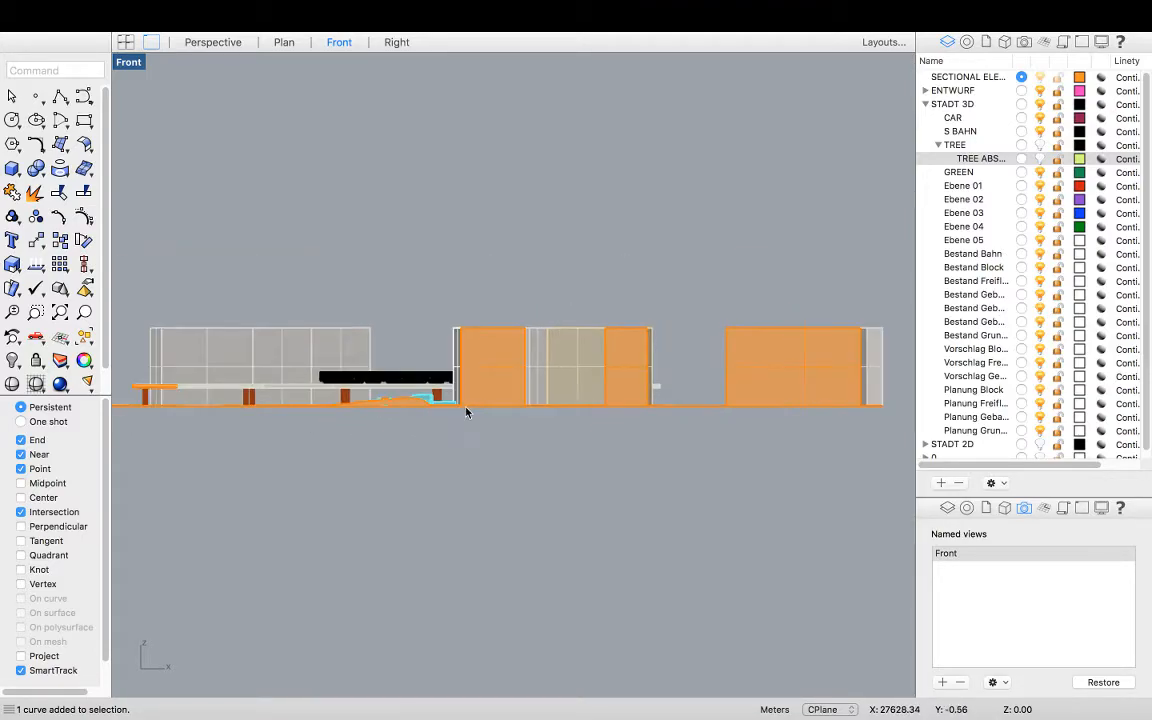
right_drag(515, 378, 537, 375)
scroll(474, 365, down, 1)
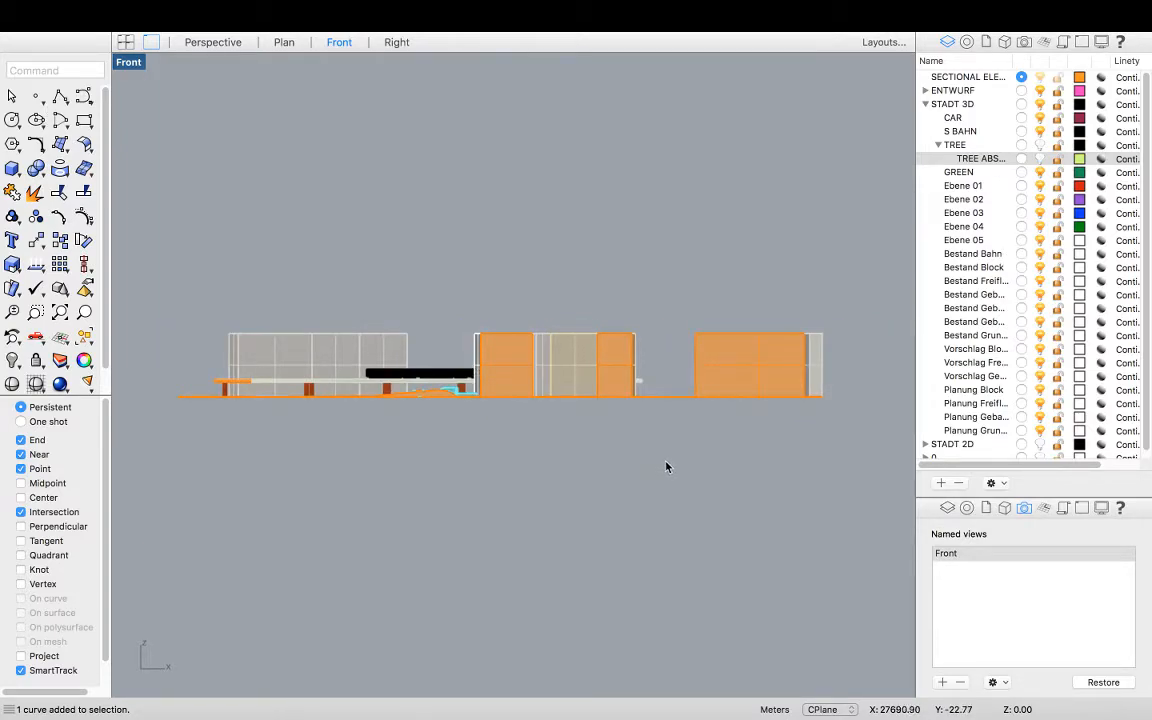
key(super+a)
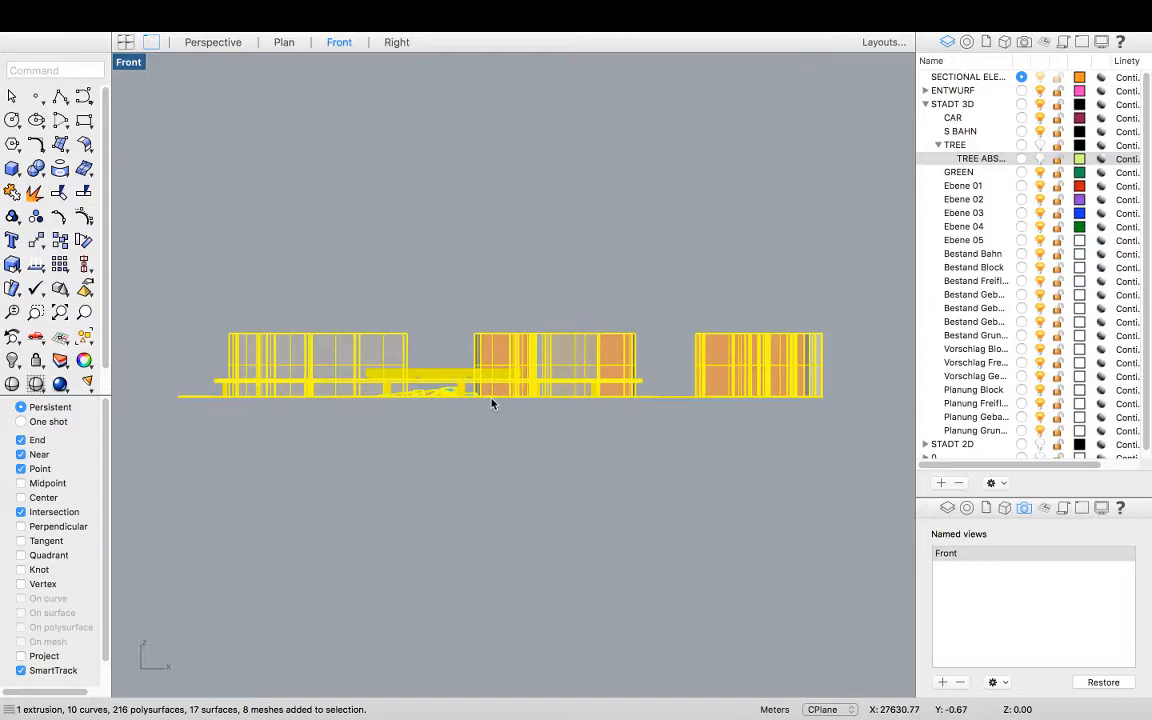
text(Make2D)
key(Return)
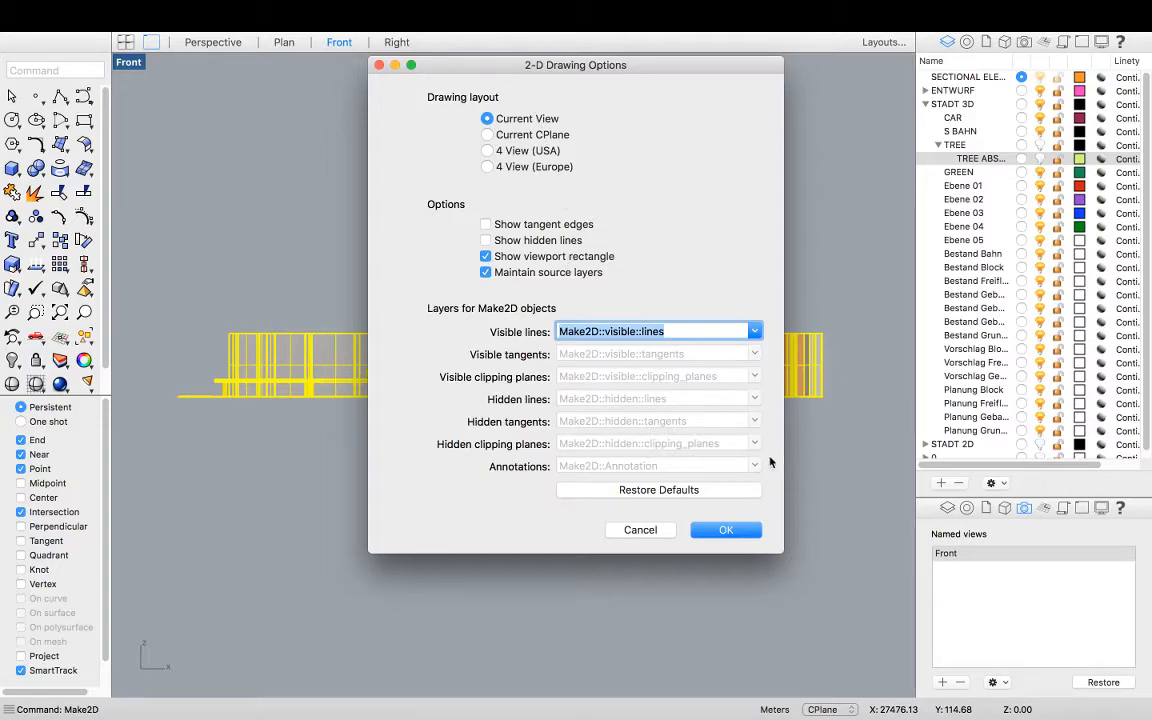
click(728, 531)
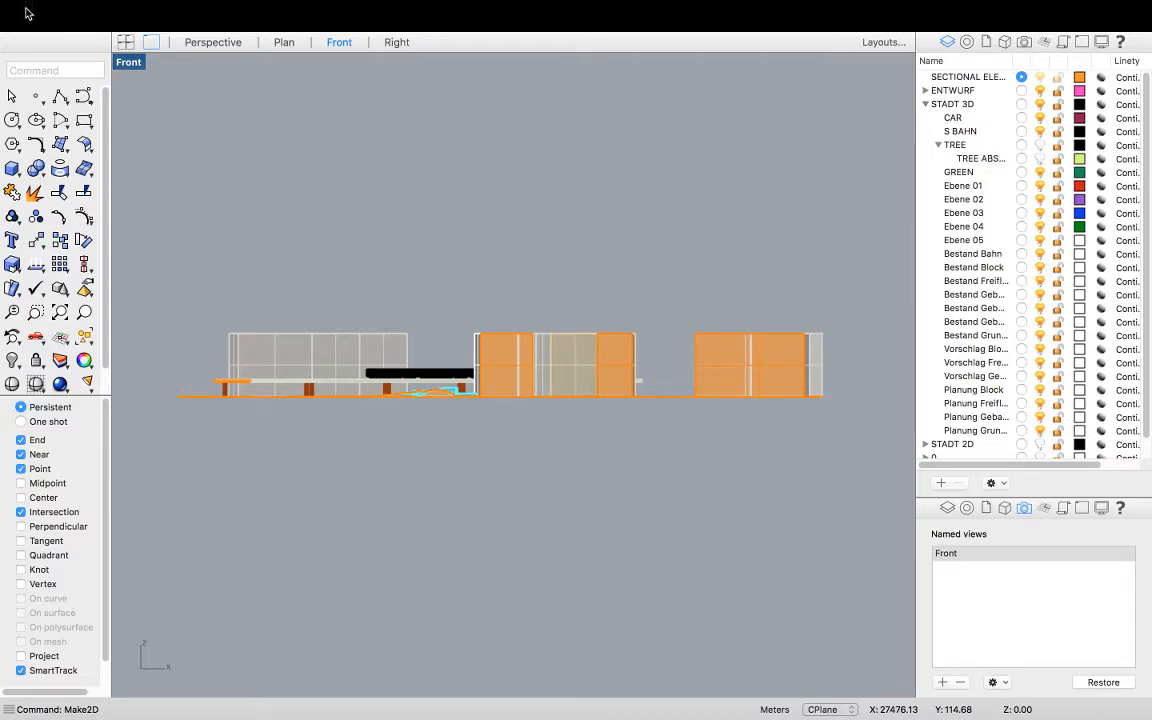
Switch to the Plan view and zoom in to examine the generated Make2D line drawing of the elevation
double_click(120, 60)
double_click(126, 66)
scroll(455, 455, down, 20)
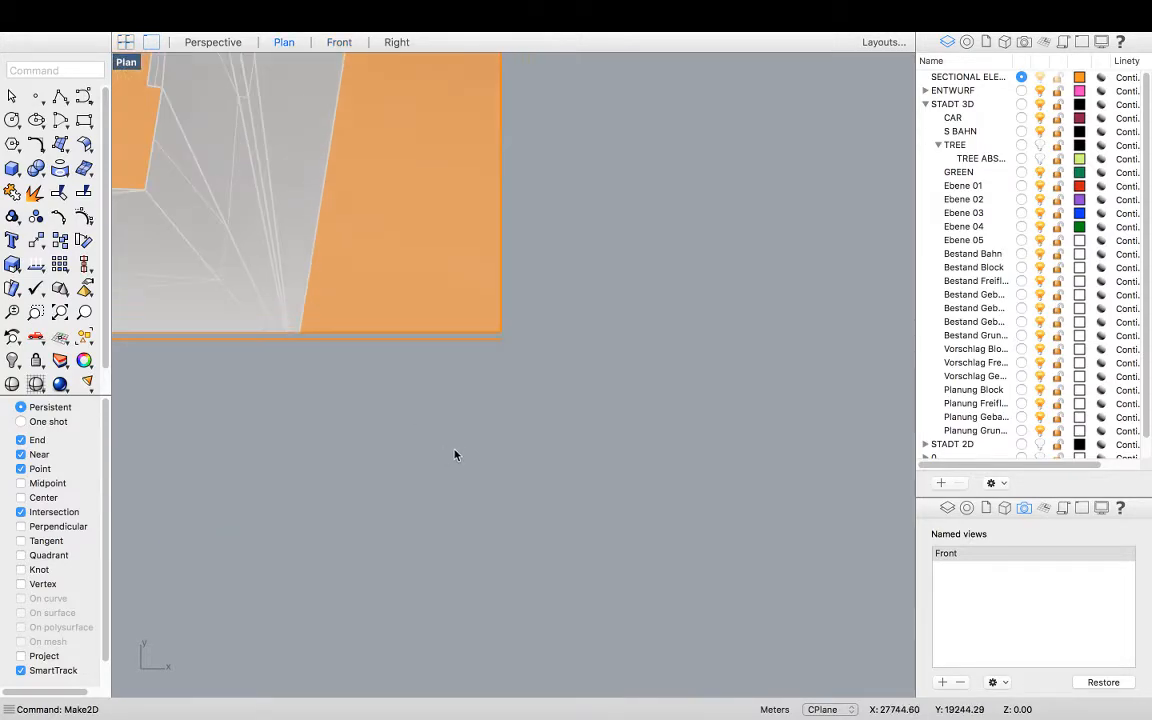
scroll(550, 448, down, 10)
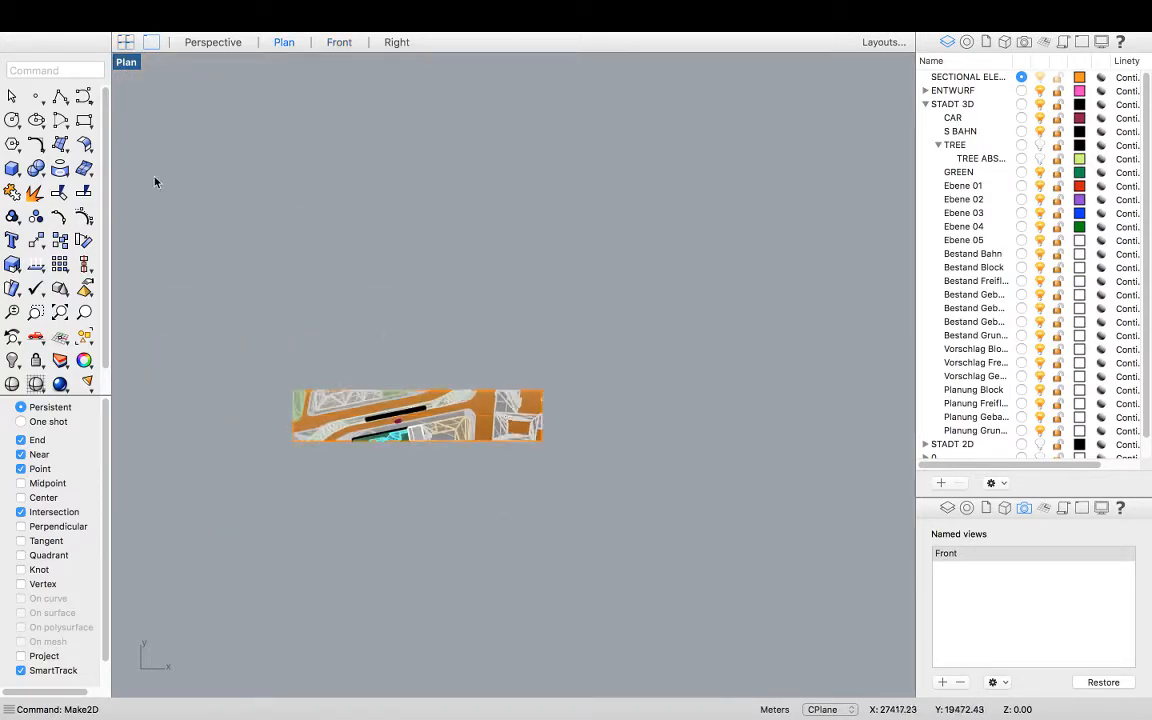
click(47, 72)
text(Zoom)
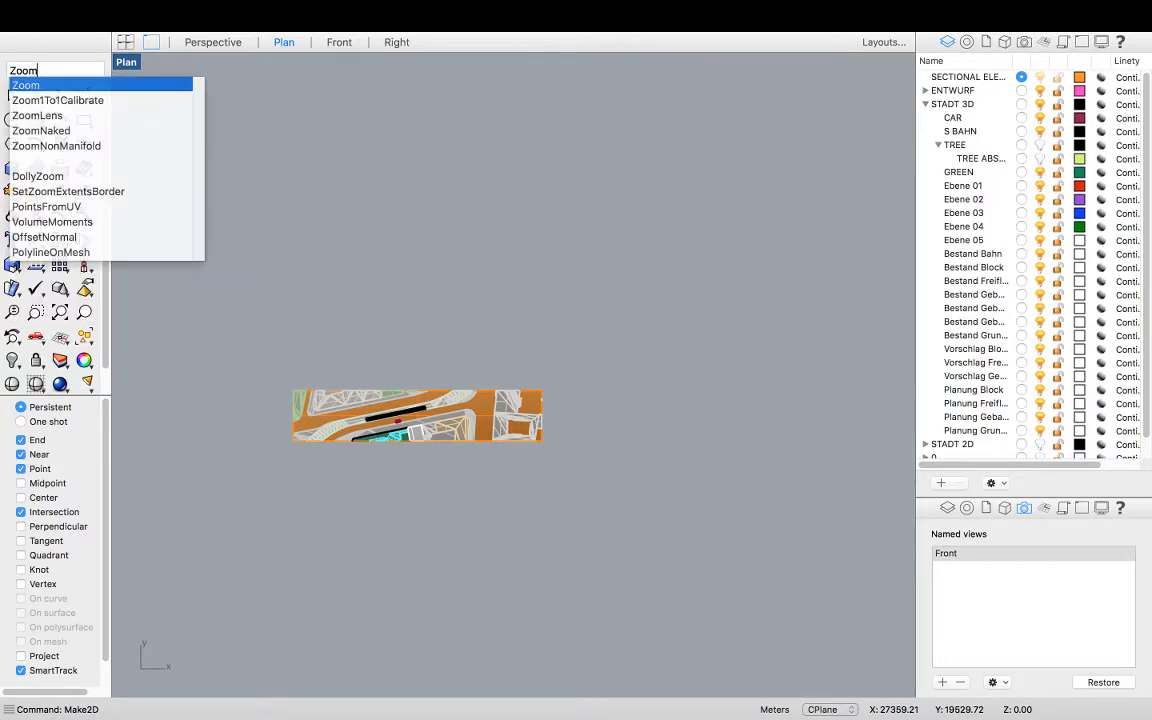
key(Return)
click(55, 268)
mouse_move(753, 412)
right_down()
mouse_move(602, 445)
mouse_move(824, 408)
mouse_move(501, 404)
right_up()
scroll(470, 400, up, 5)
scroll(366, 404, up, 8)
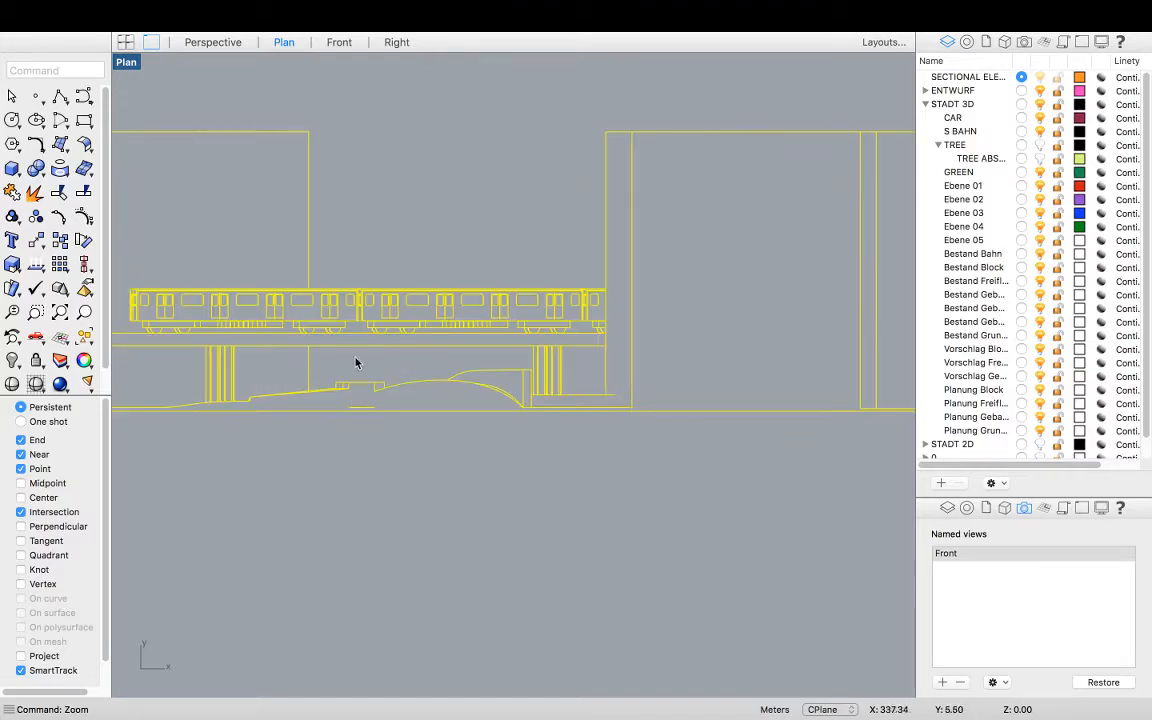
click(362, 465)
scroll(398, 370, down, 6)
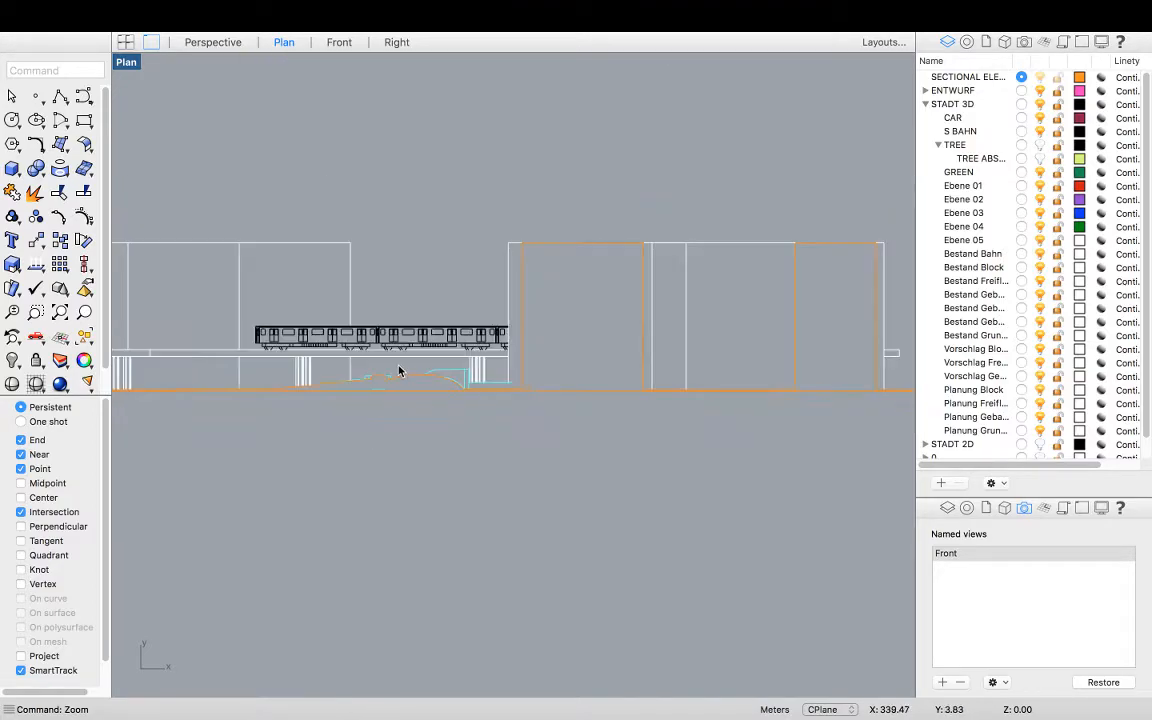
scroll(399, 395, up, 6)
scroll(430, 380, up, 2)
scroll(380, 366, down, 4)
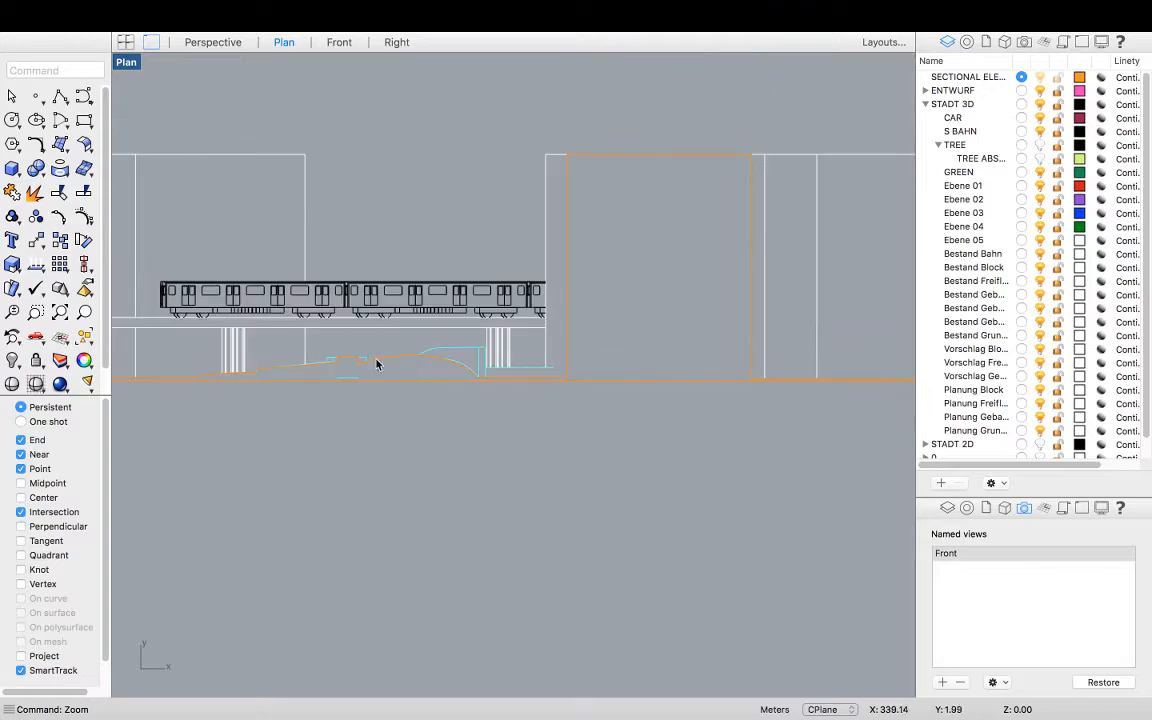
click(390, 364)
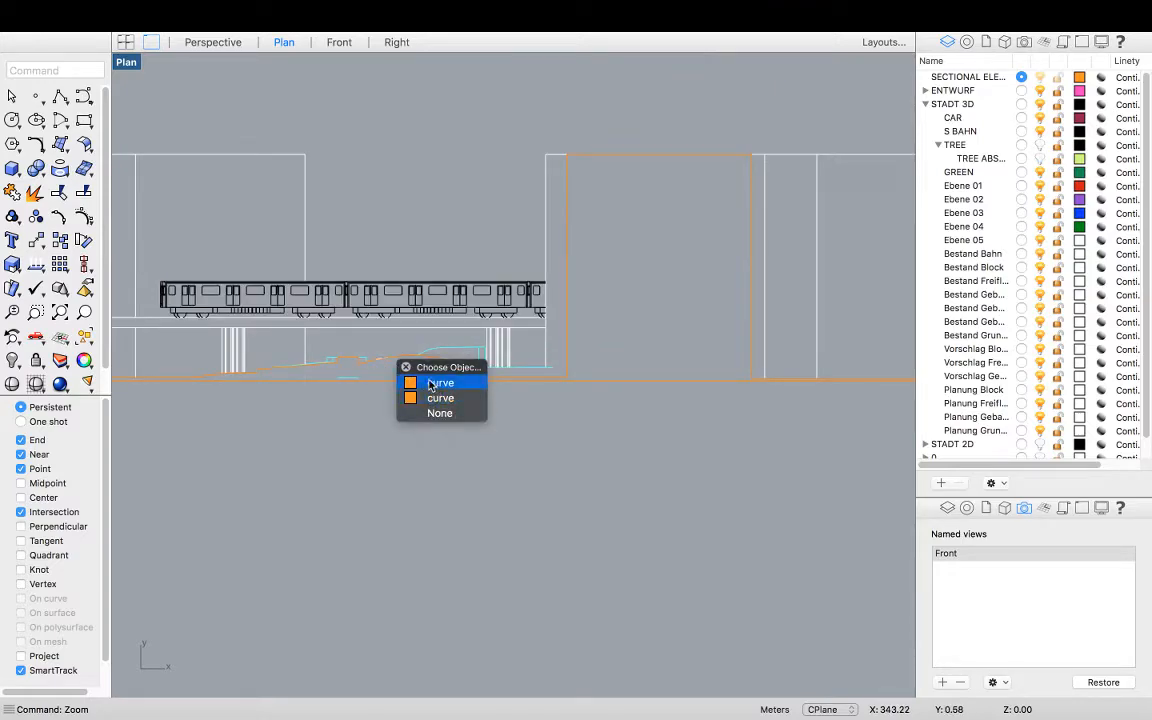
click(415, 452)
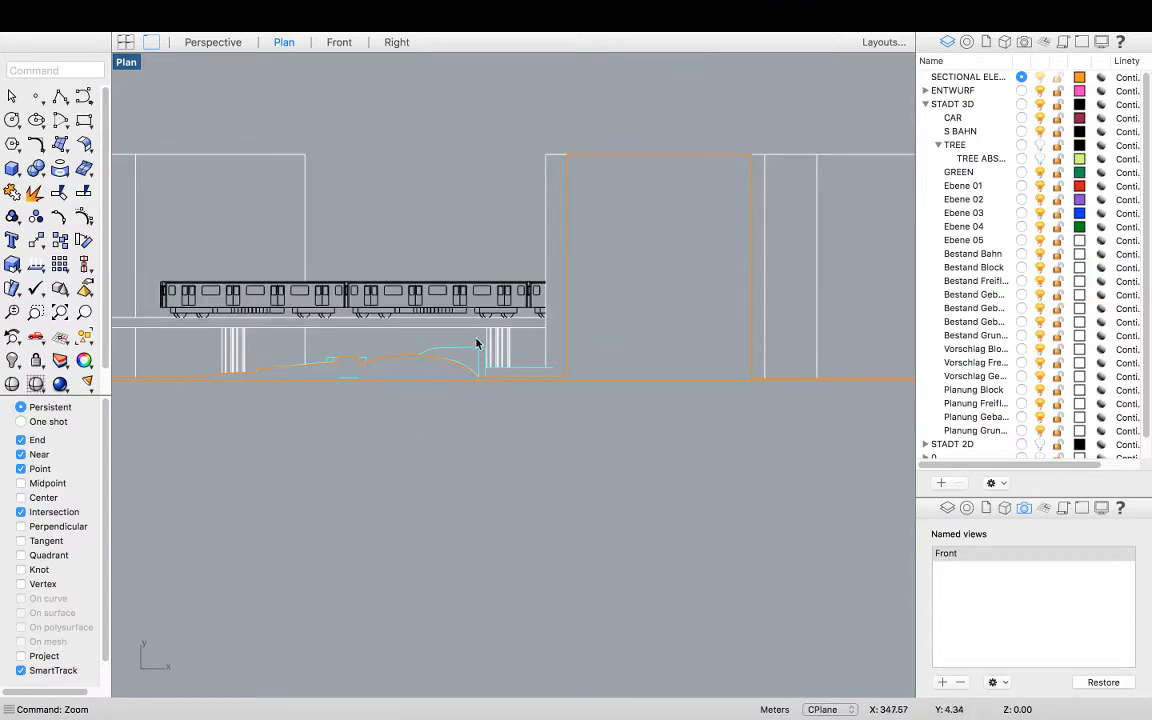
scroll(581, 271, down, 4)
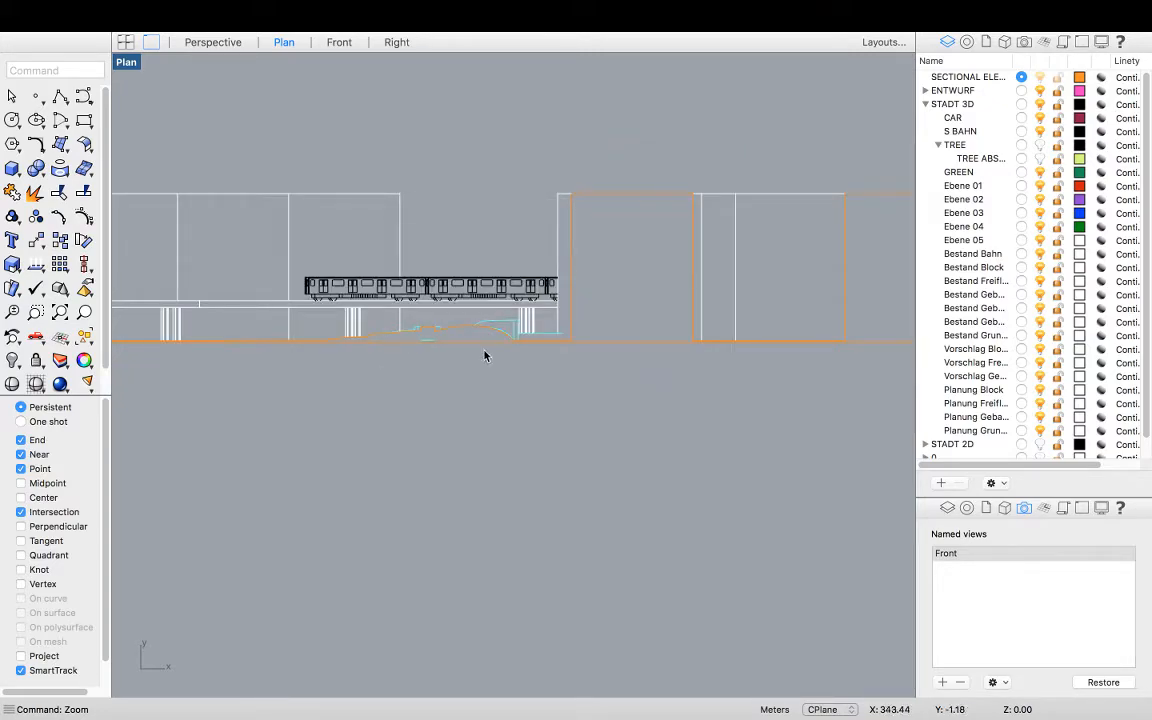
scroll(559, 336, up, 6)
scroll(521, 337, down, 4)
right_drag(351, 412, 632, 422)
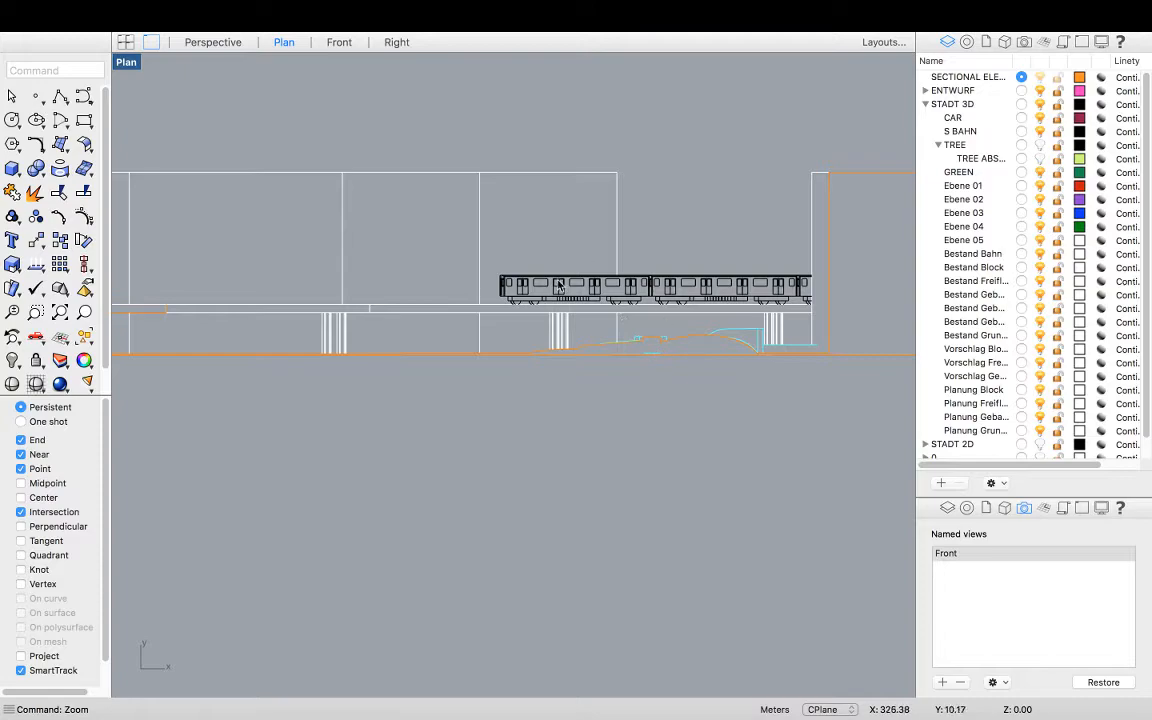
scroll(501, 363, down, 2)
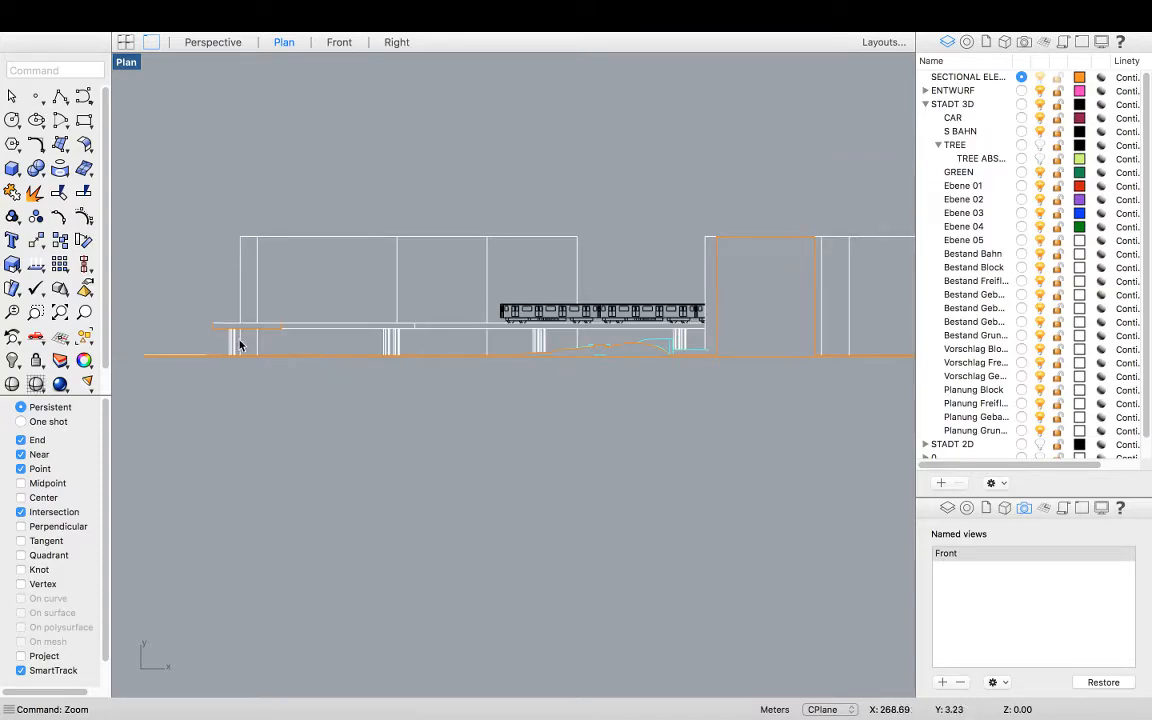
right_drag(588, 347, 361, 370)
mouse_move(604, 383)
right_down()
mouse_move(252, 404)
mouse_move(599, 437)
right_up()
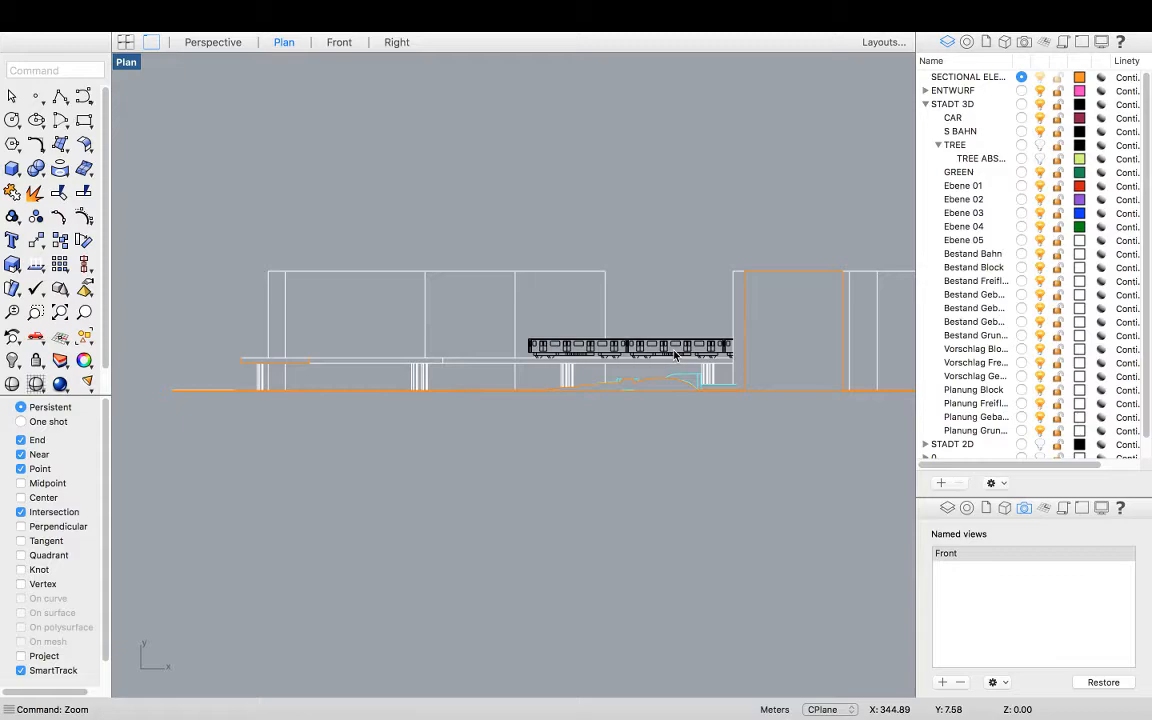
scroll(288, 390, down, 14)
Window-select all the Make2D elevation curves and group them together
drag(415, 371, 231, 316)
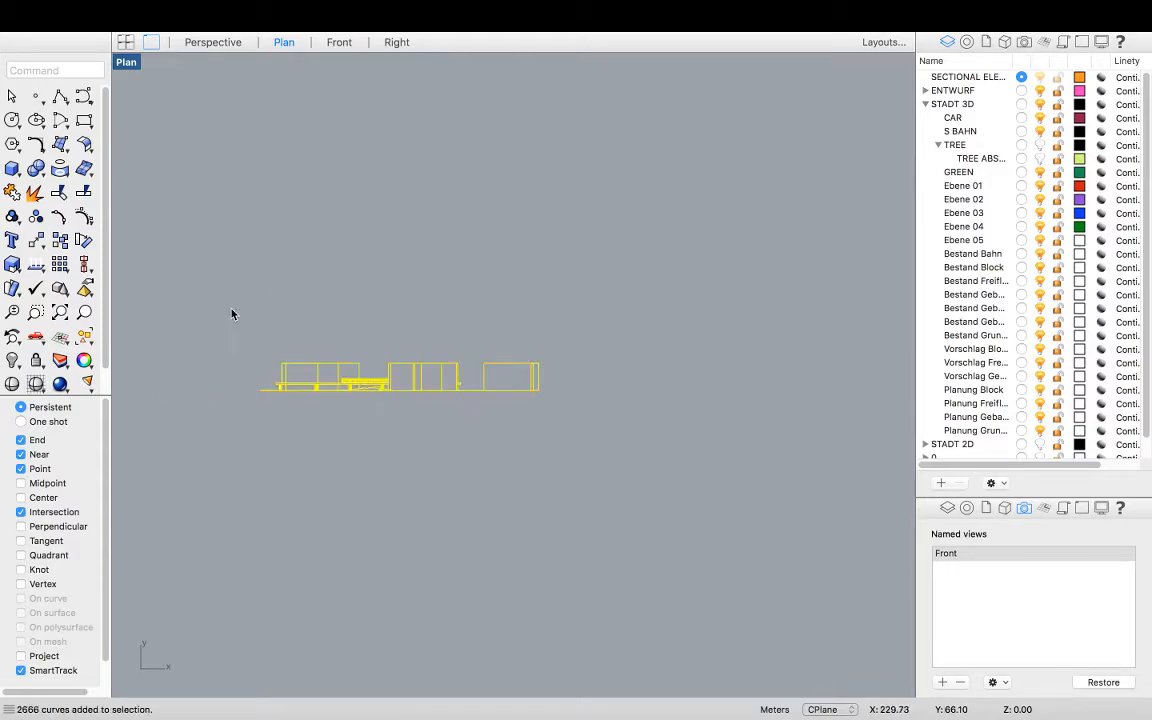
key(super+g)
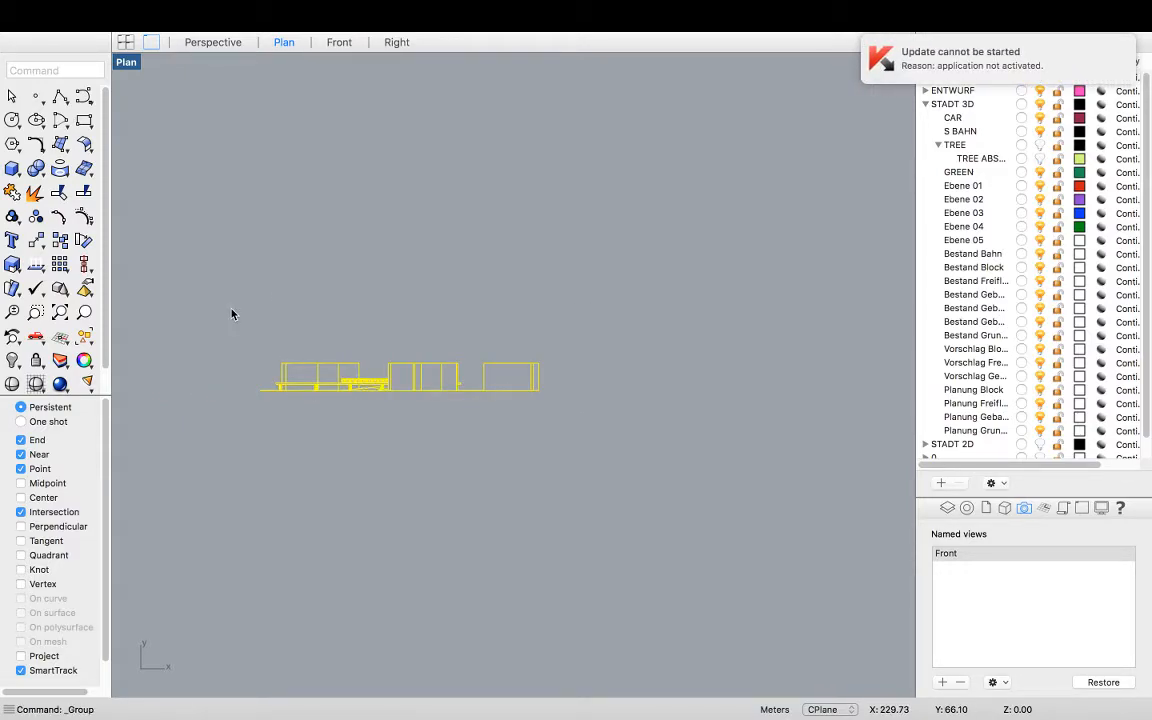
click(364, 419)
click(404, 369)
key(Escape)
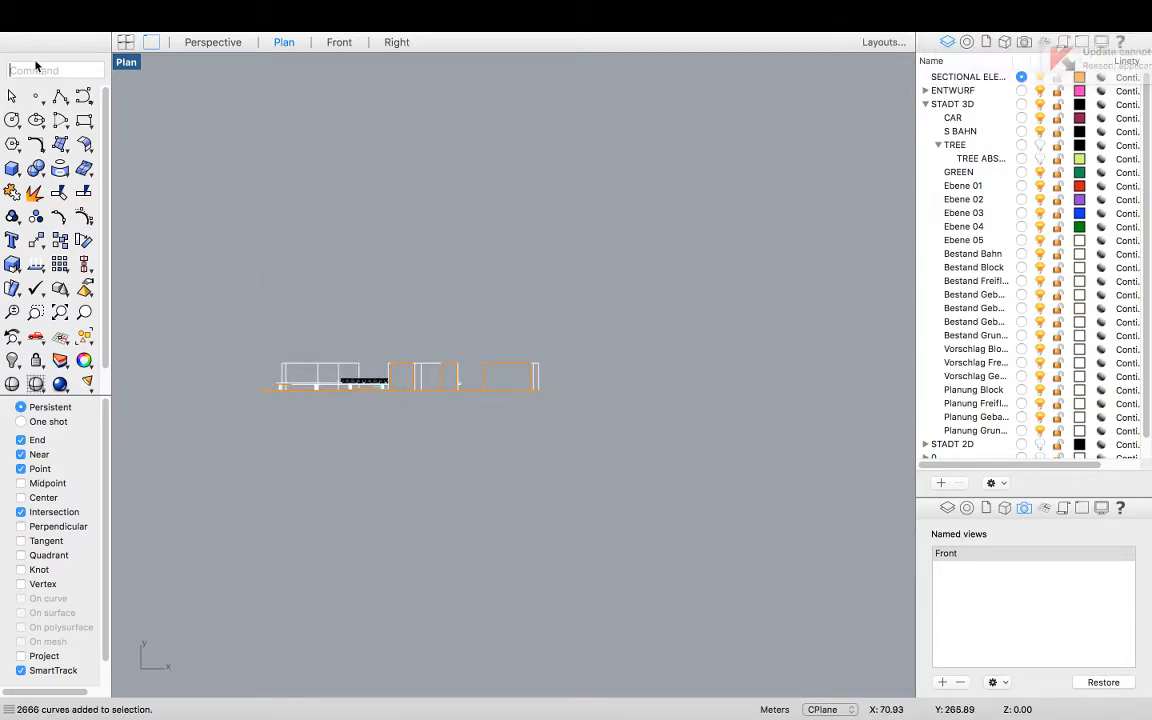
Zoom to the extents of all objects, then return to the four-viewport layout to check the whole model
click(36, 68)
text(Zoom)
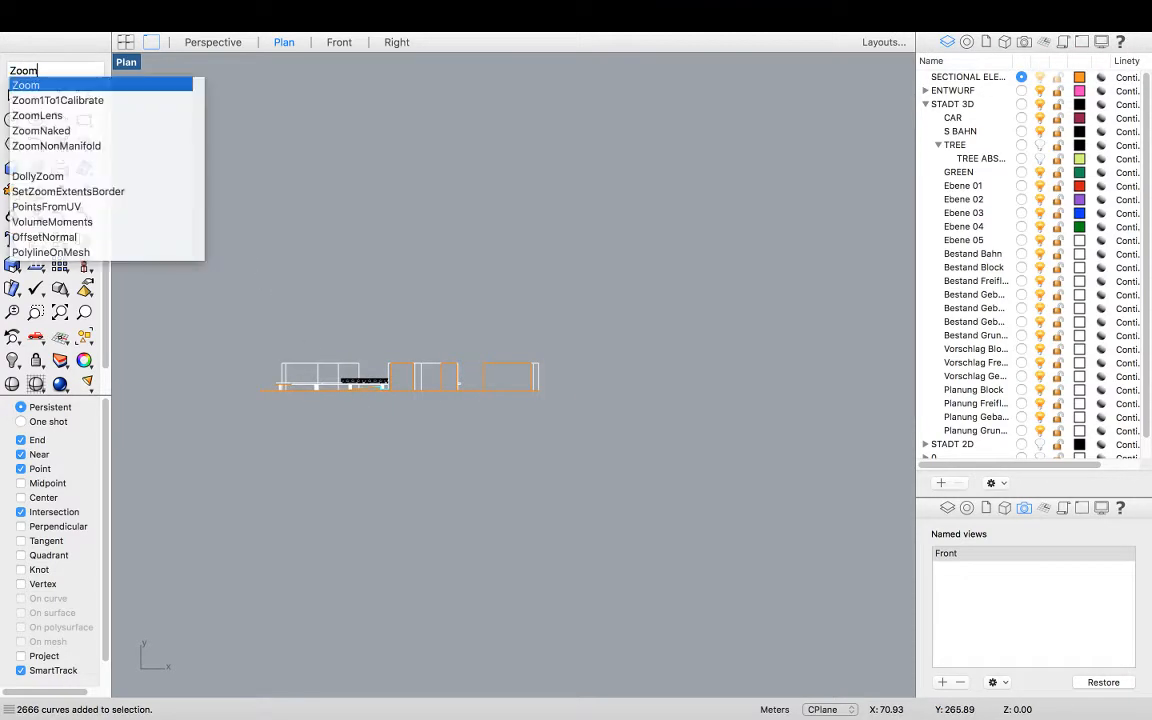
key(Return)
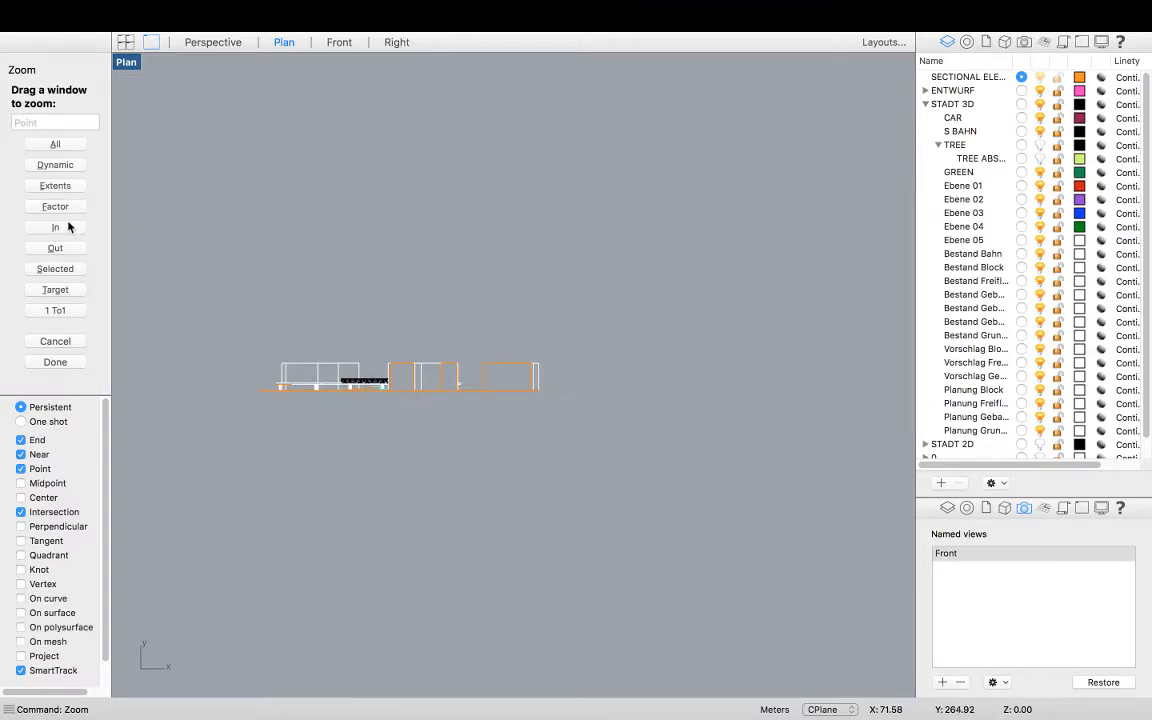
click(57, 187)
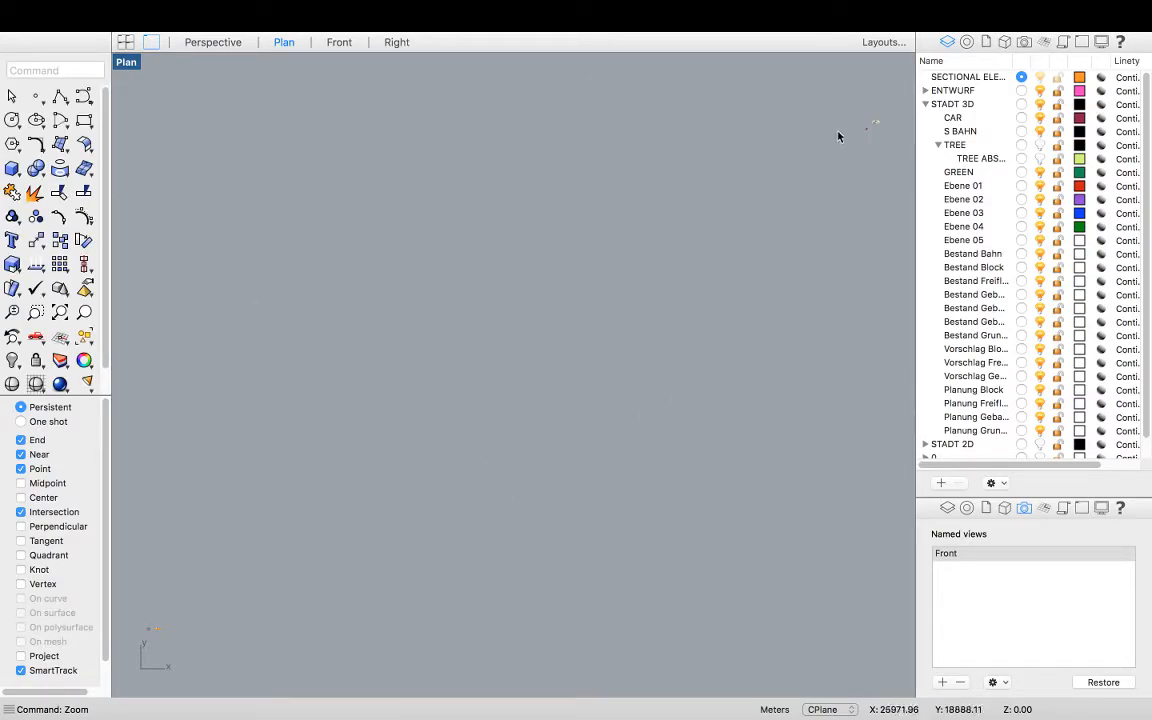
key(super+a)
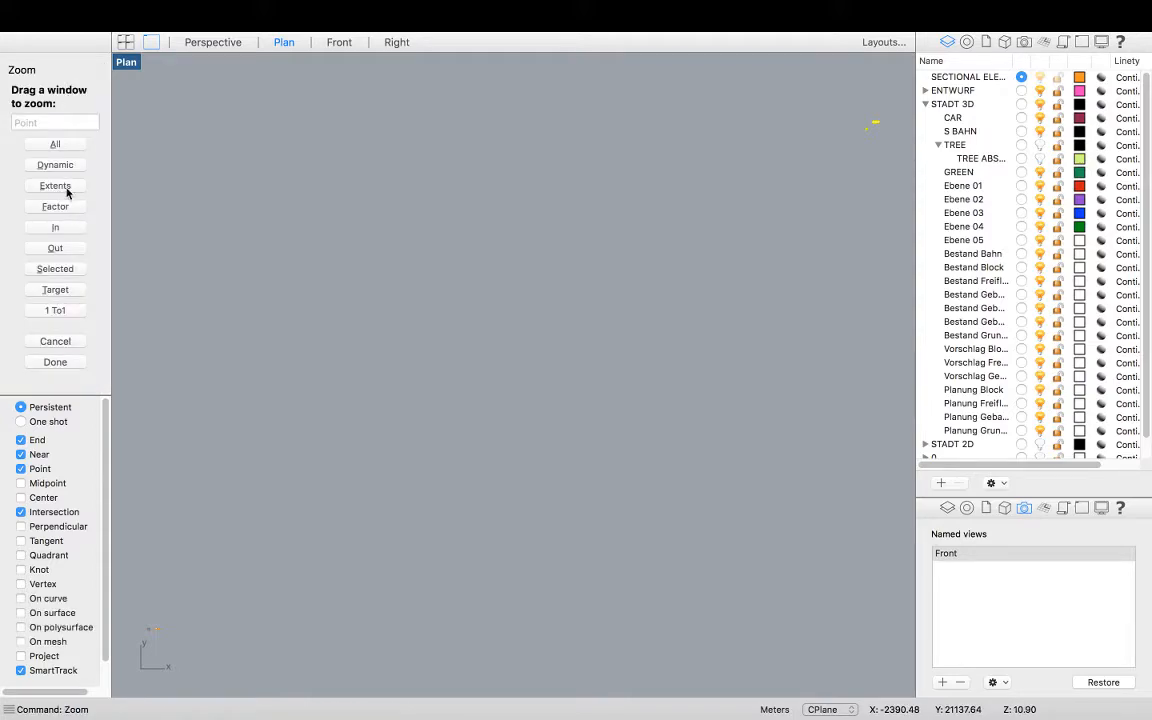
click(58, 268)
right_drag(519, 291, 303, 436)
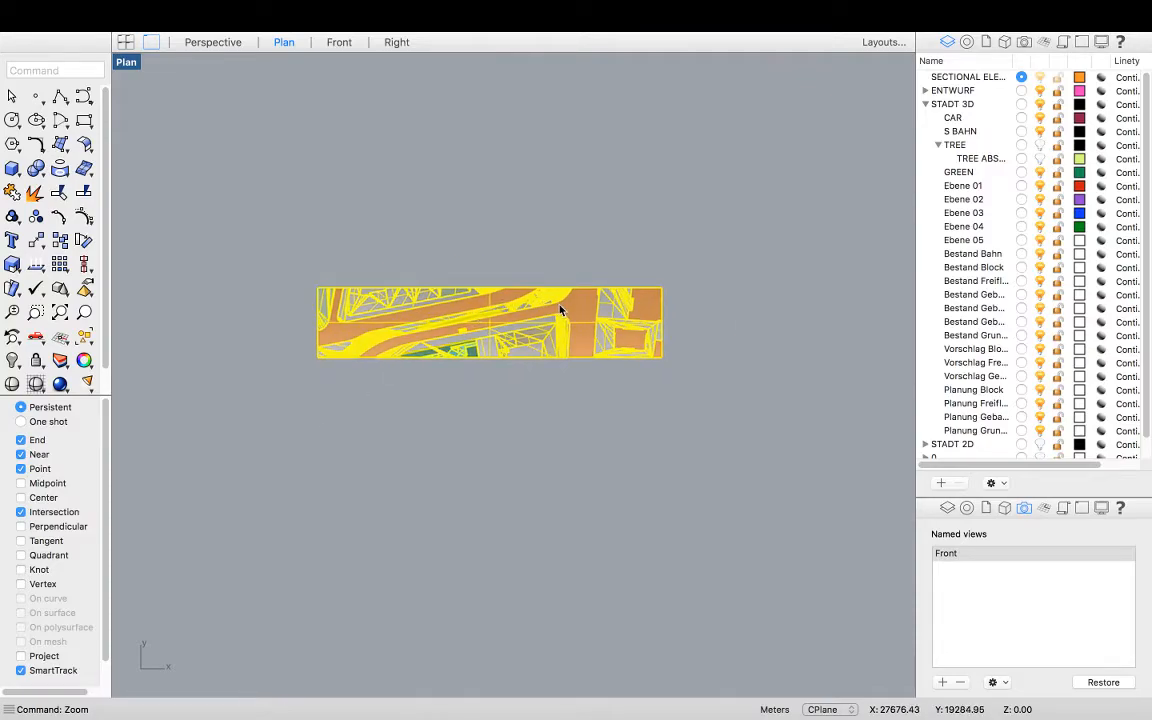
scroll(560, 311, up, 5)
double_click(130, 63)
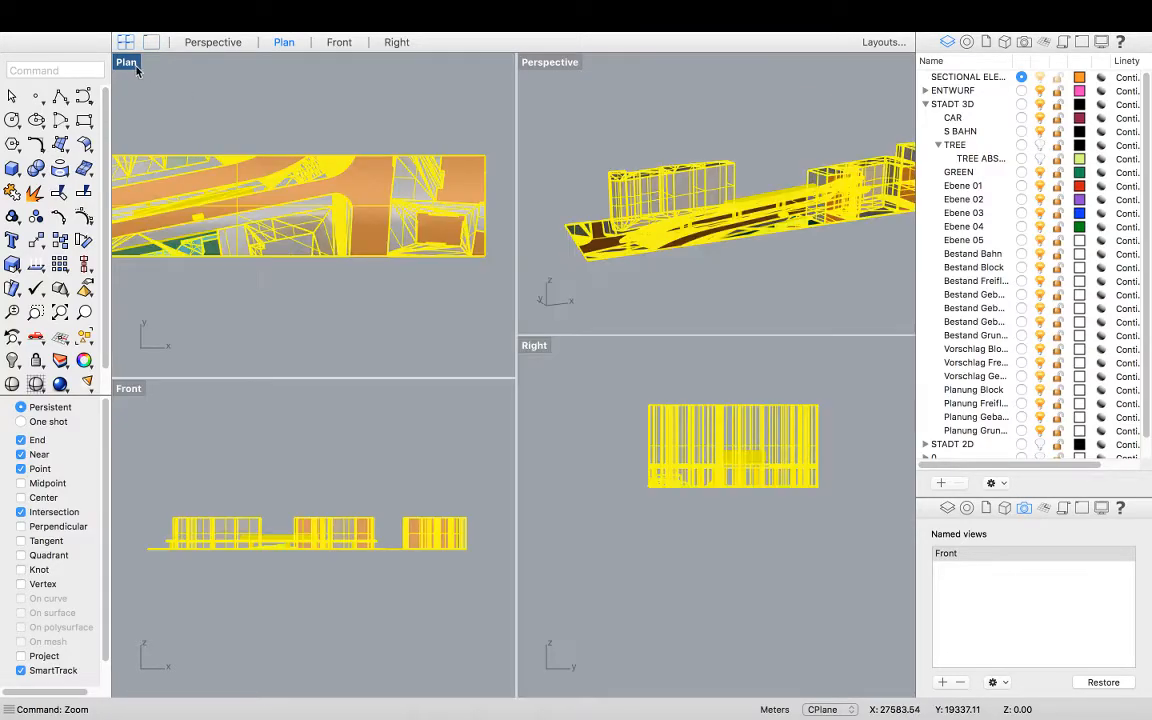
Maximize the Front view and zoom in to inspect the buildings, railway and terrain along the elevation
scroll(316, 510, down, 4)
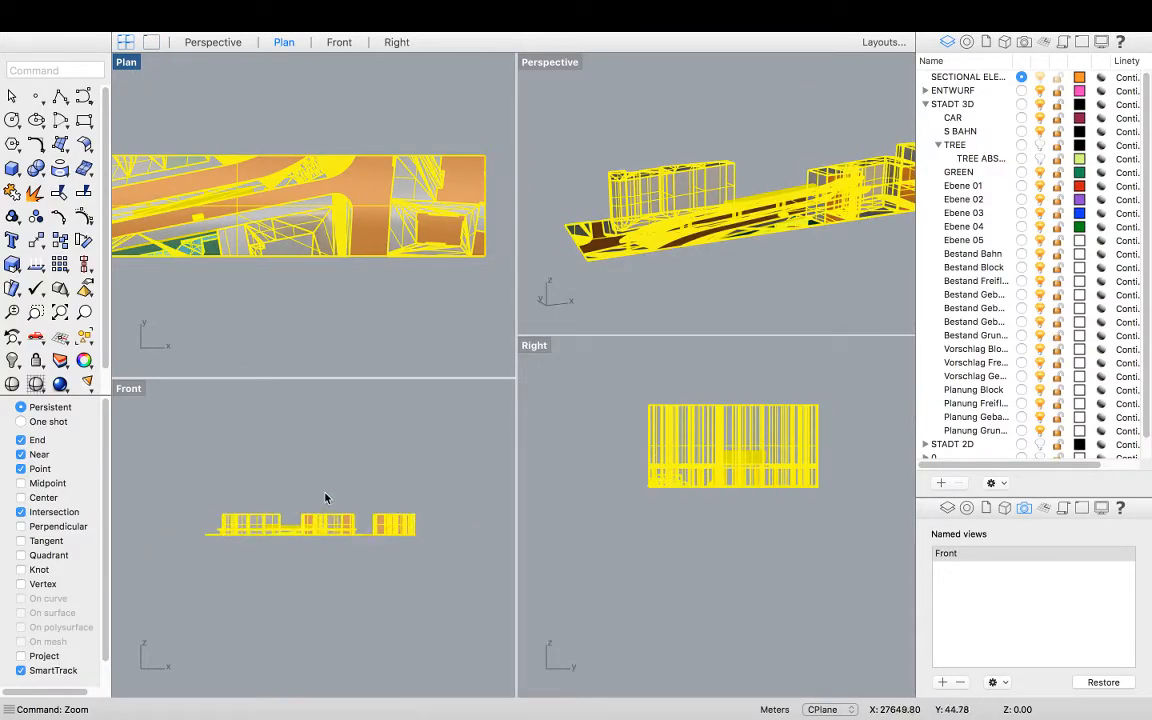
click(308, 487)
double_click(128, 388)
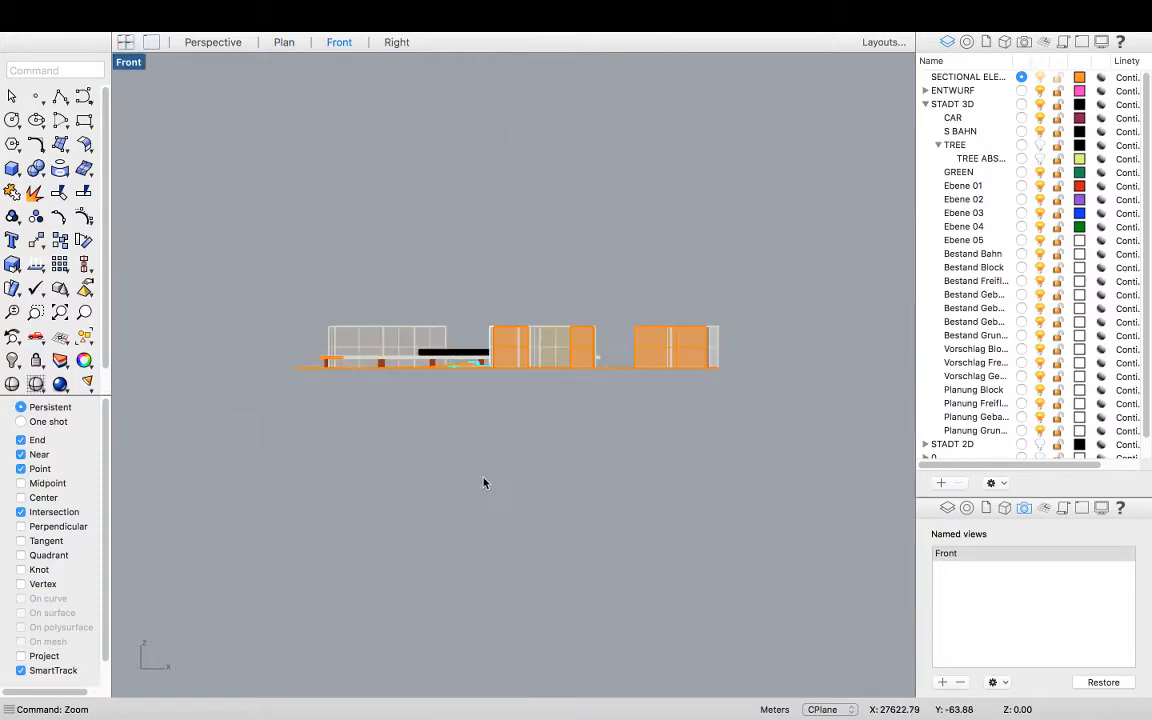
scroll(598, 310, up, 2)
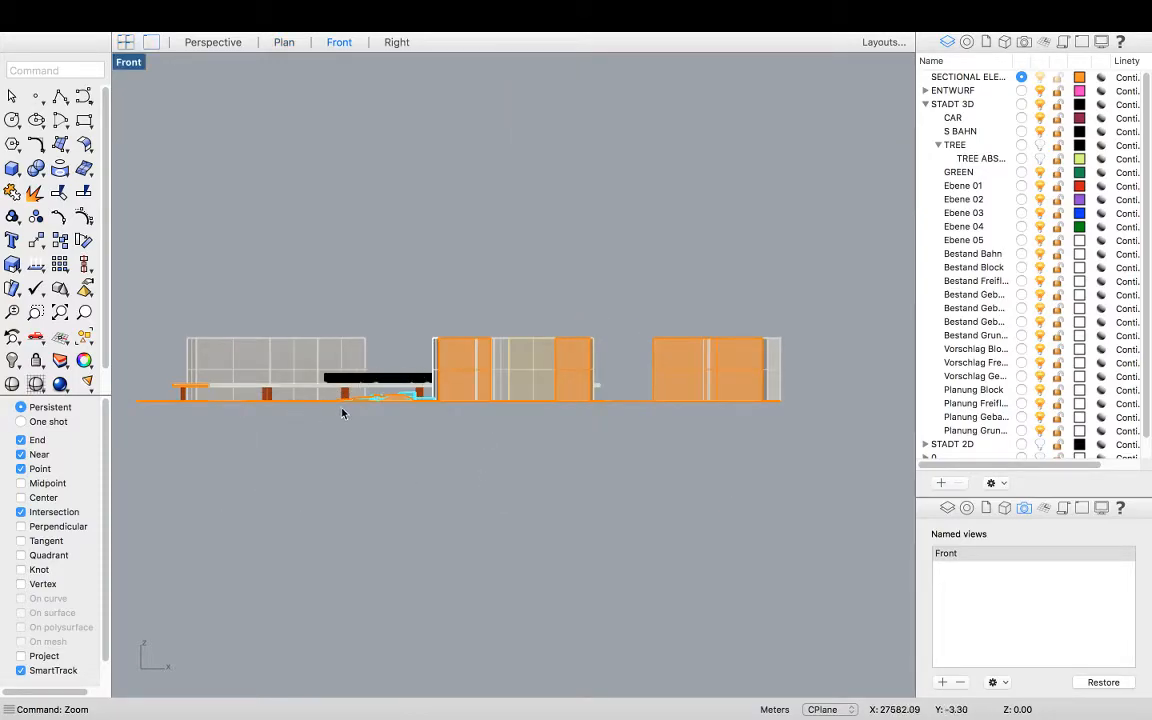
scroll(342, 412, up, 1)
click(495, 337)
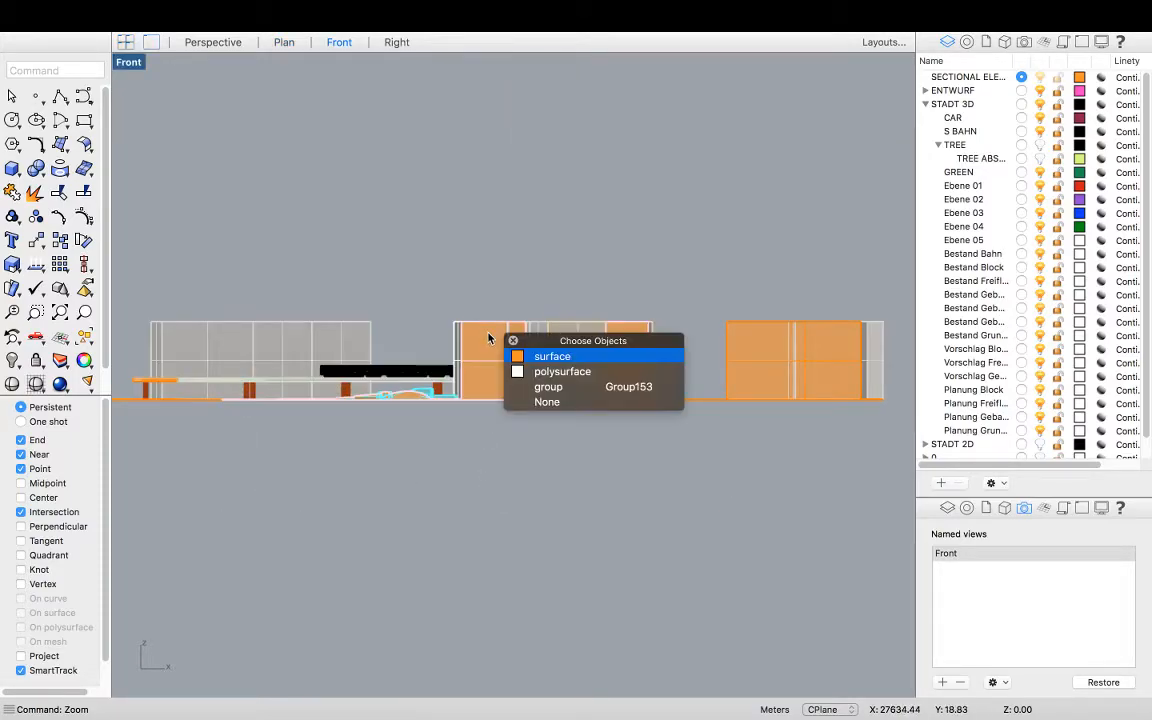
click(520, 371)
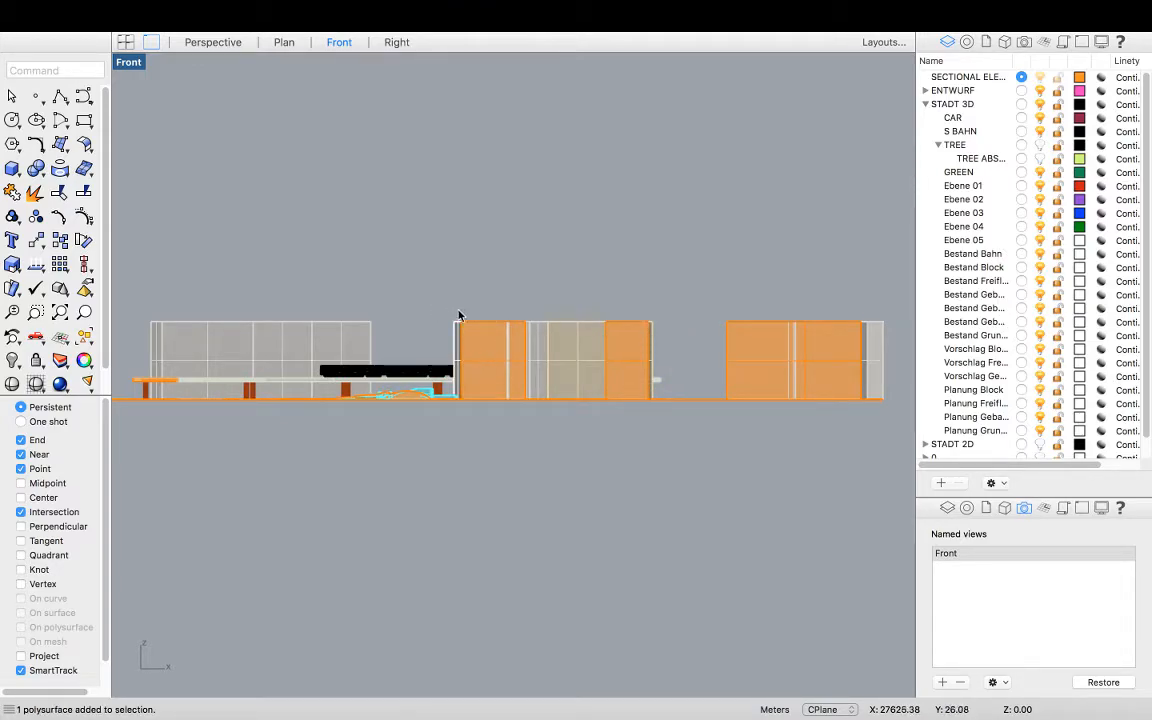
right_drag(476, 270, 475, 283)
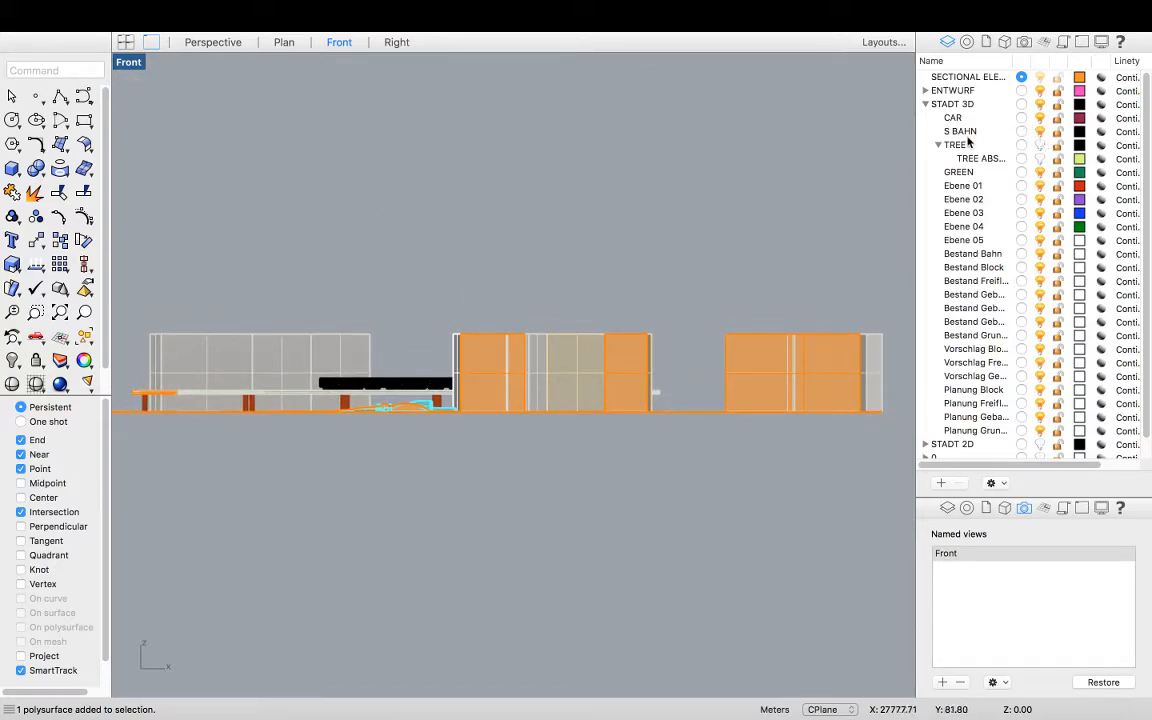
scroll(430, 366, up, 10)
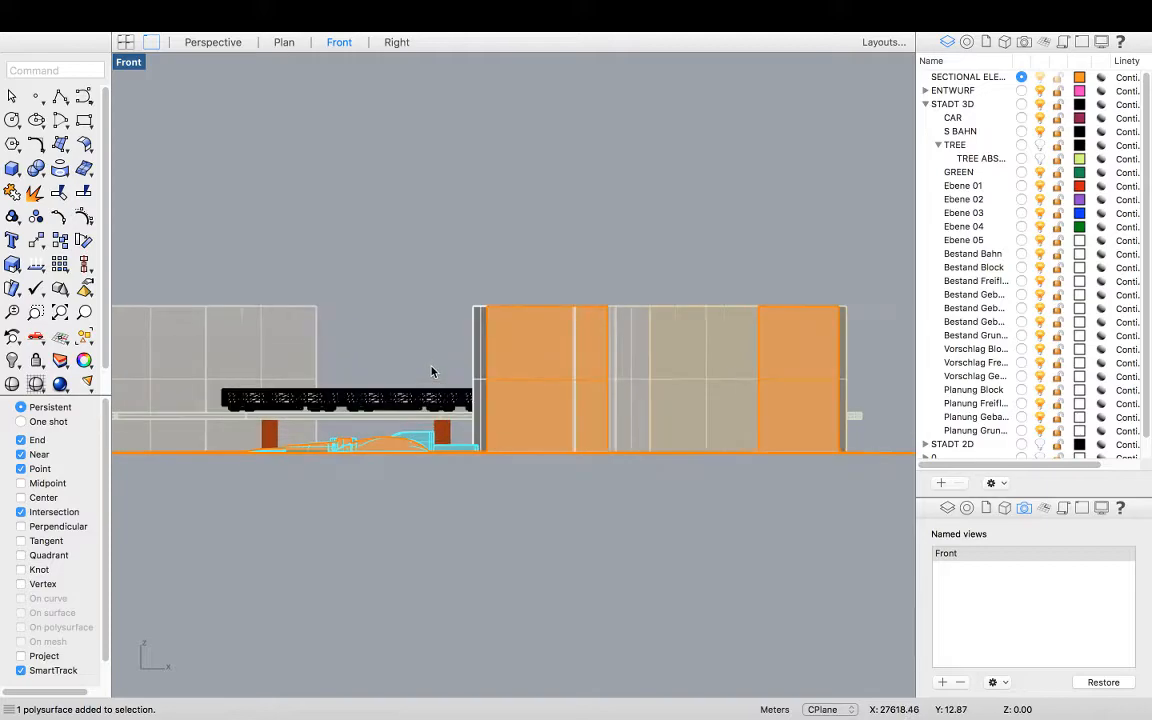
scroll(460, 377, down, 4)
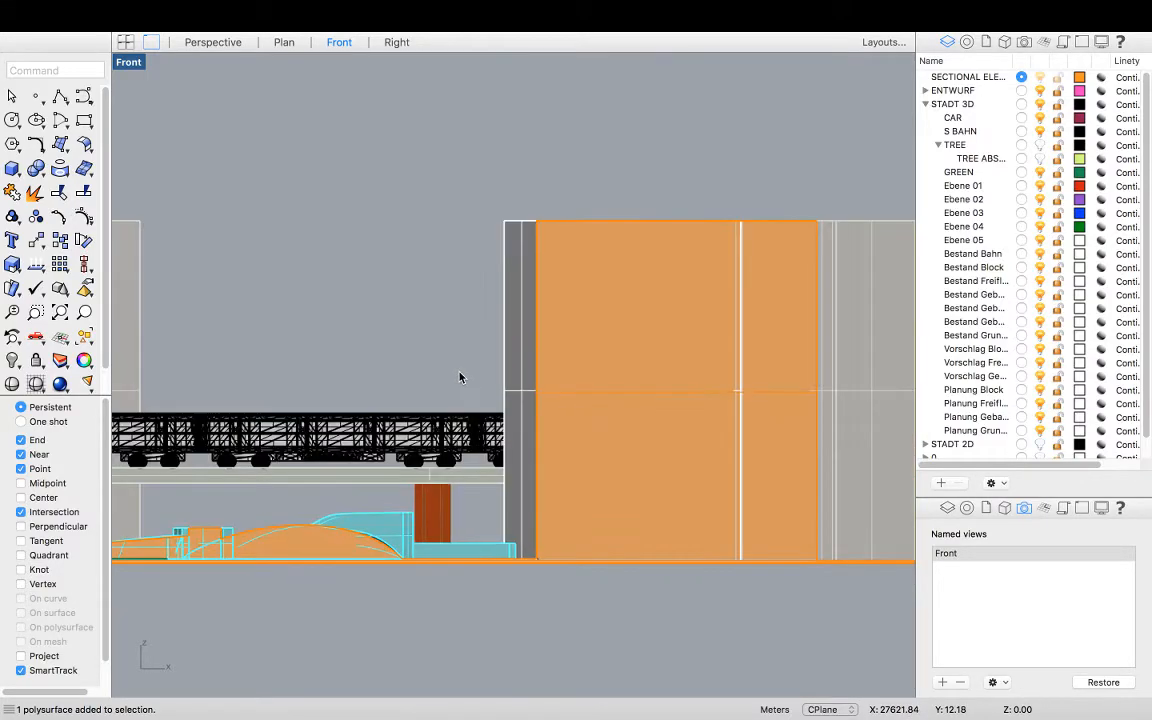
click(512, 296)
key(Escape)
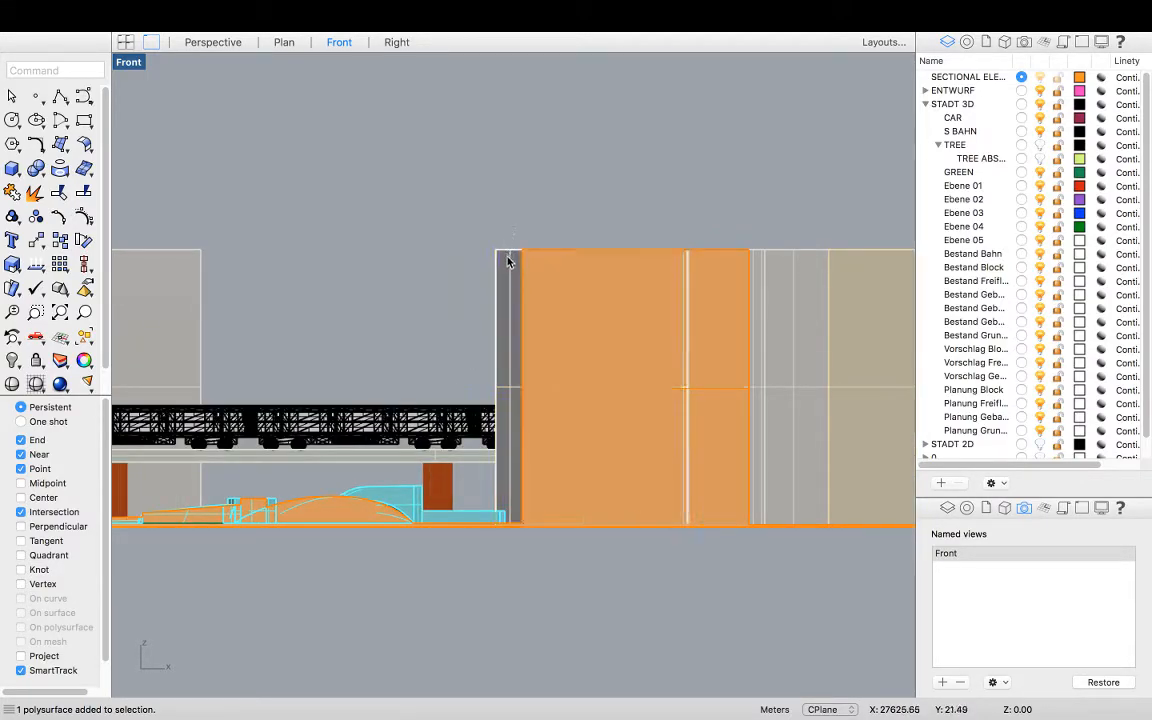
Switch between the four viewports and the maximized Front view to inspect the selected building block and the whole elevation
double_click(132, 63)
scroll(270, 286, up, 2)
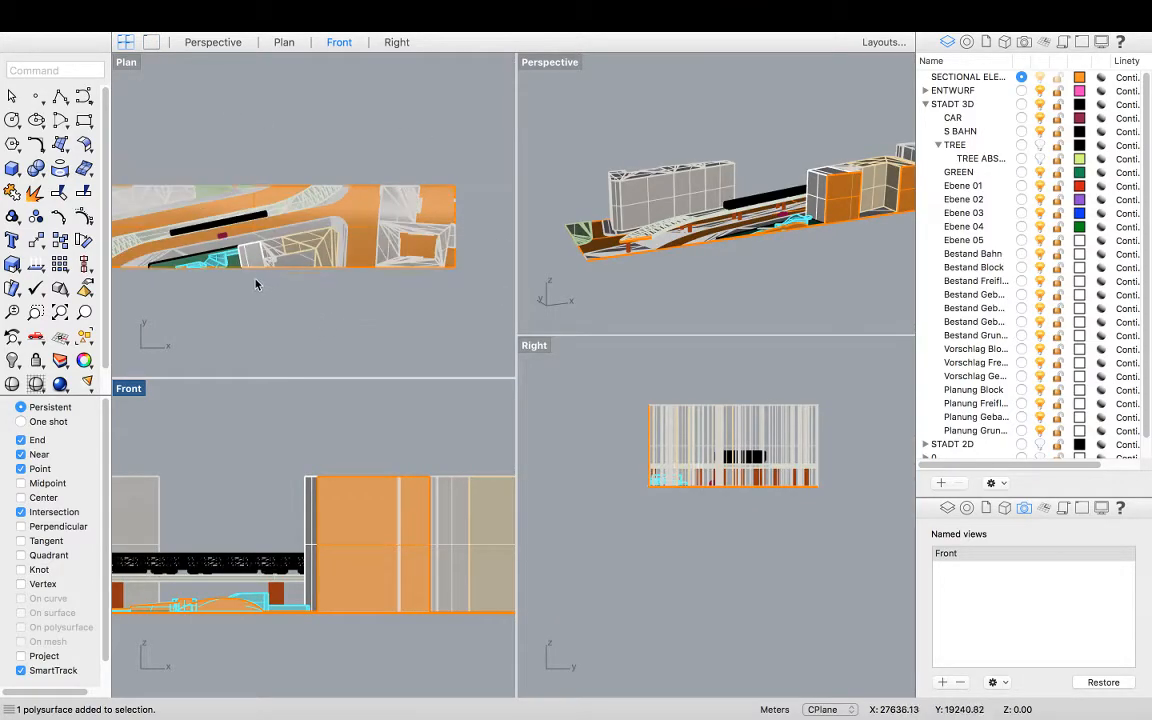
scroll(230, 240, up, 3)
click(276, 254)
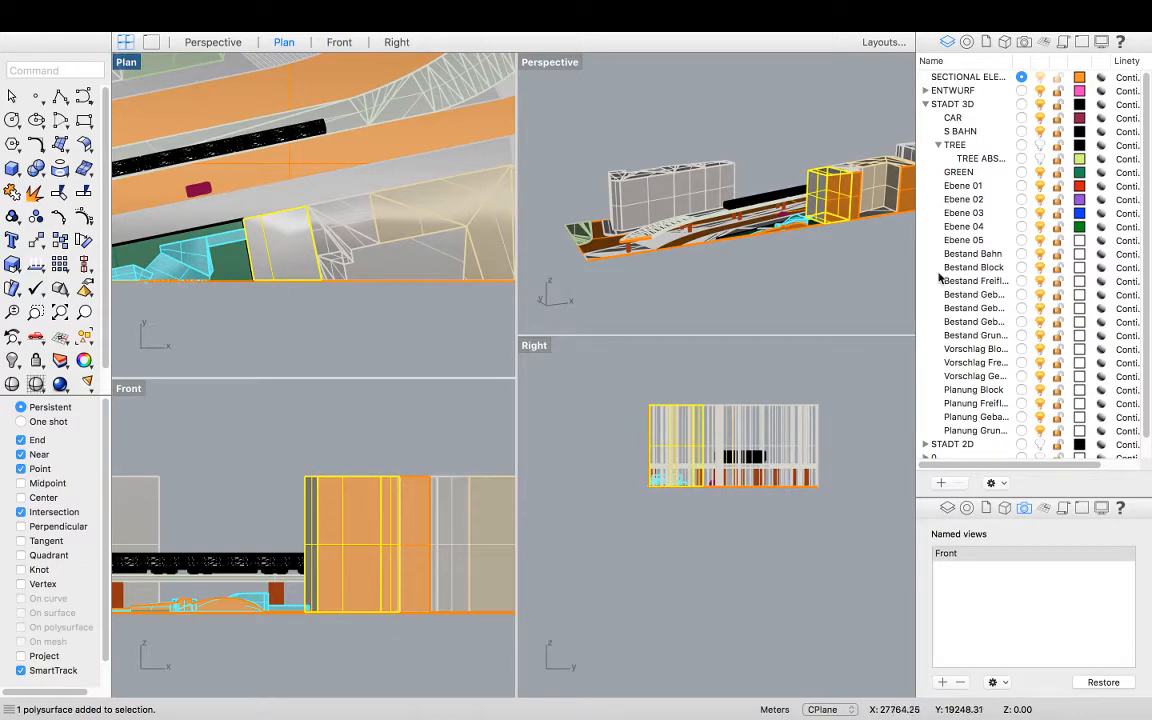
double_click(129, 394)
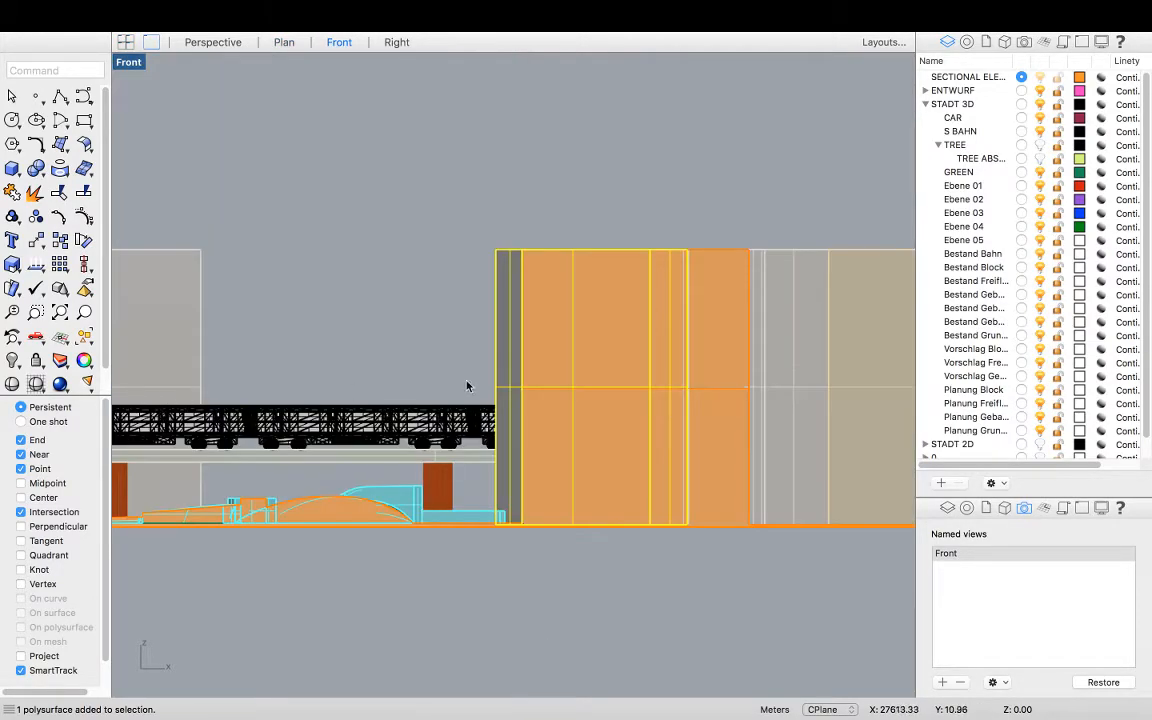
click(938, 145)
scroll(594, 461, down, 5)
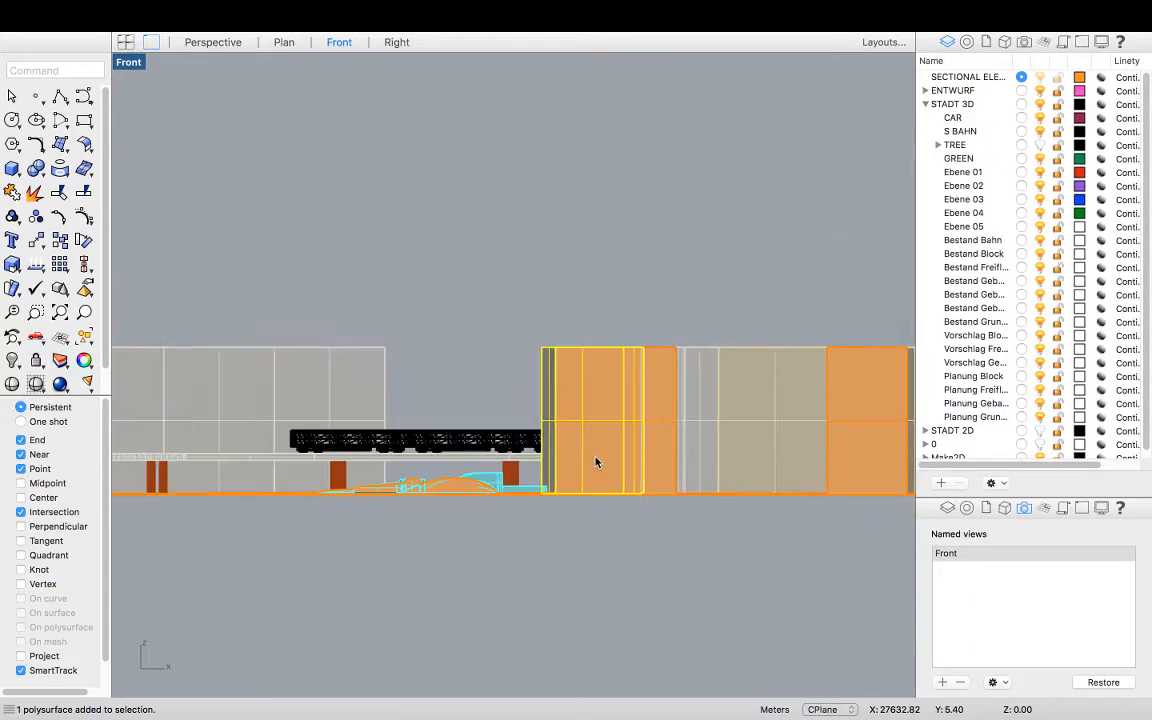
click(395, 410)
scroll(408, 381, down, 6)
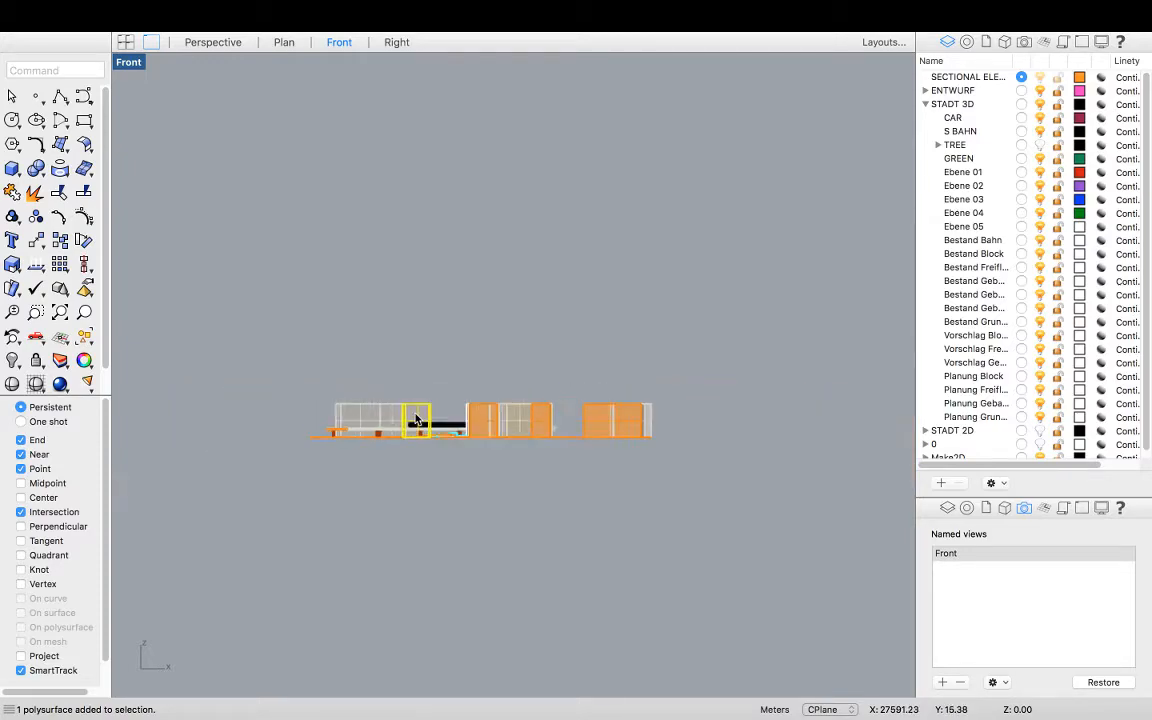
scroll(457, 423, up, 3)
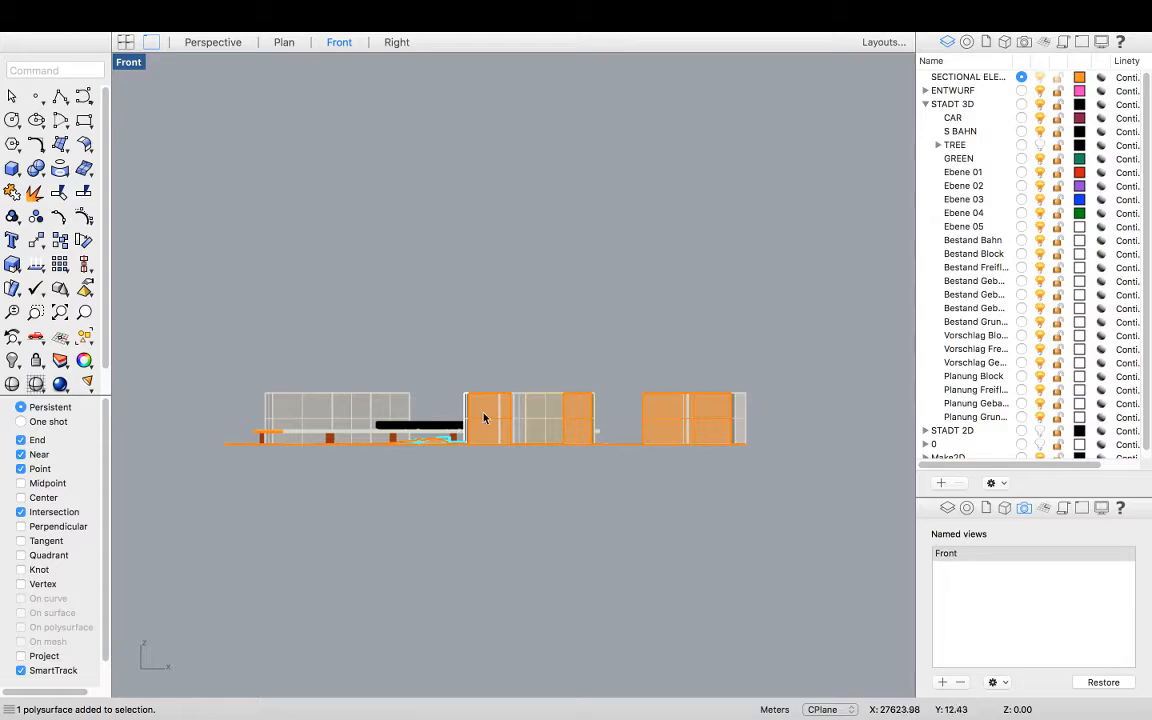
drag(782, 477, 168, 302)
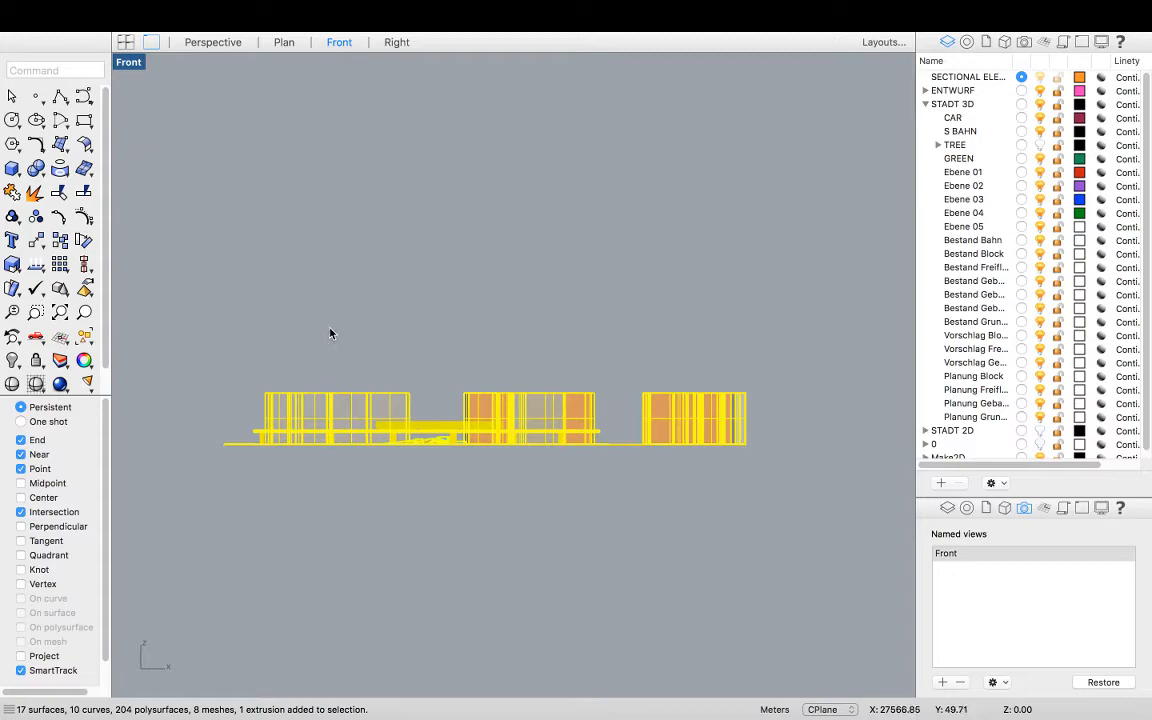
click(432, 350)
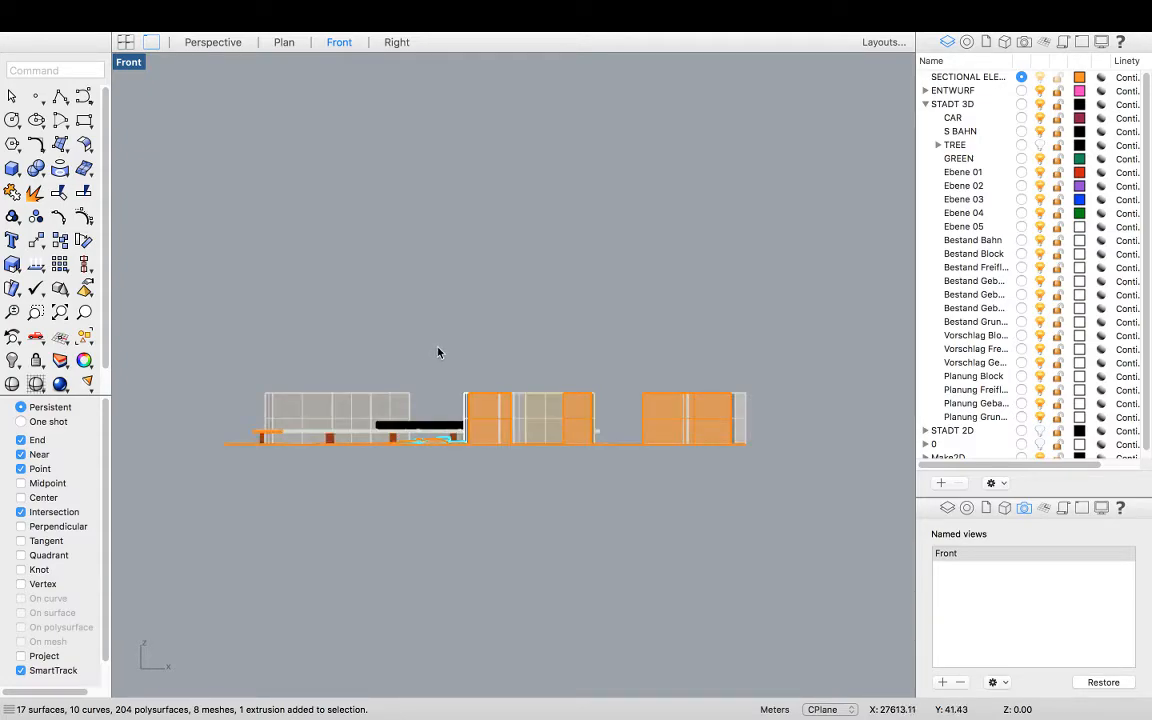
scroll(420, 385, up, 5)
click(445, 404)
scroll(521, 384, down, 3)
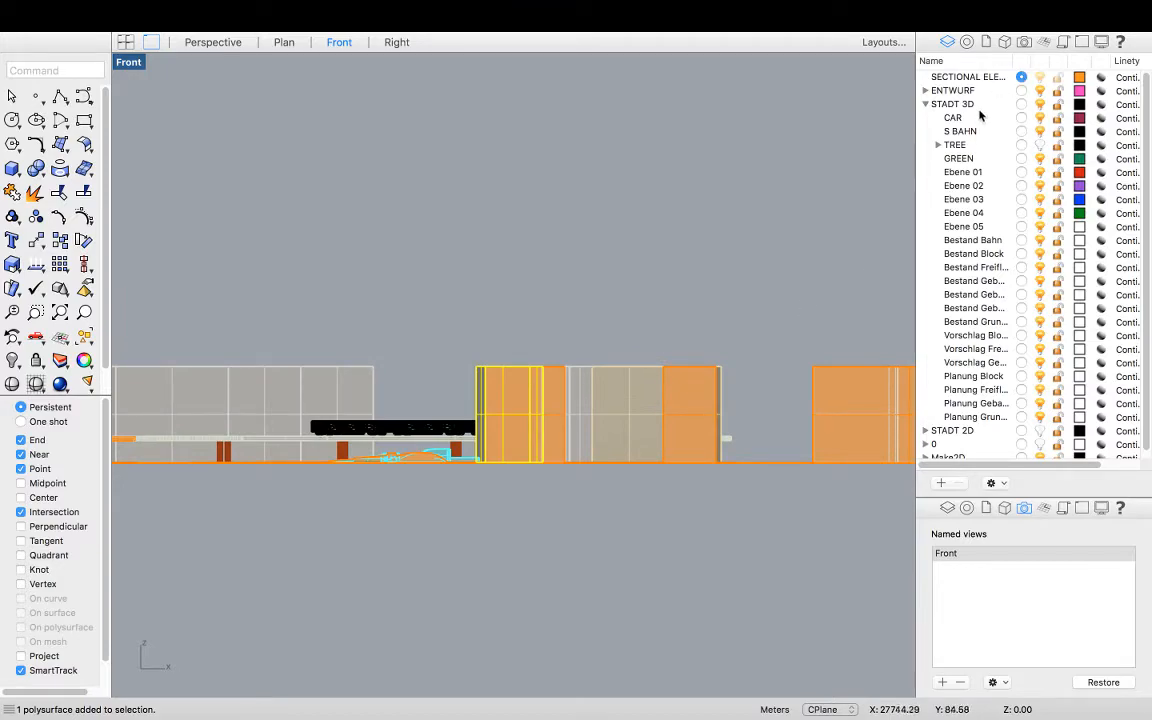
Turn on the TREE layer to display the trees and expand it to reach the TREE ABS sublayer
click(1040, 145)
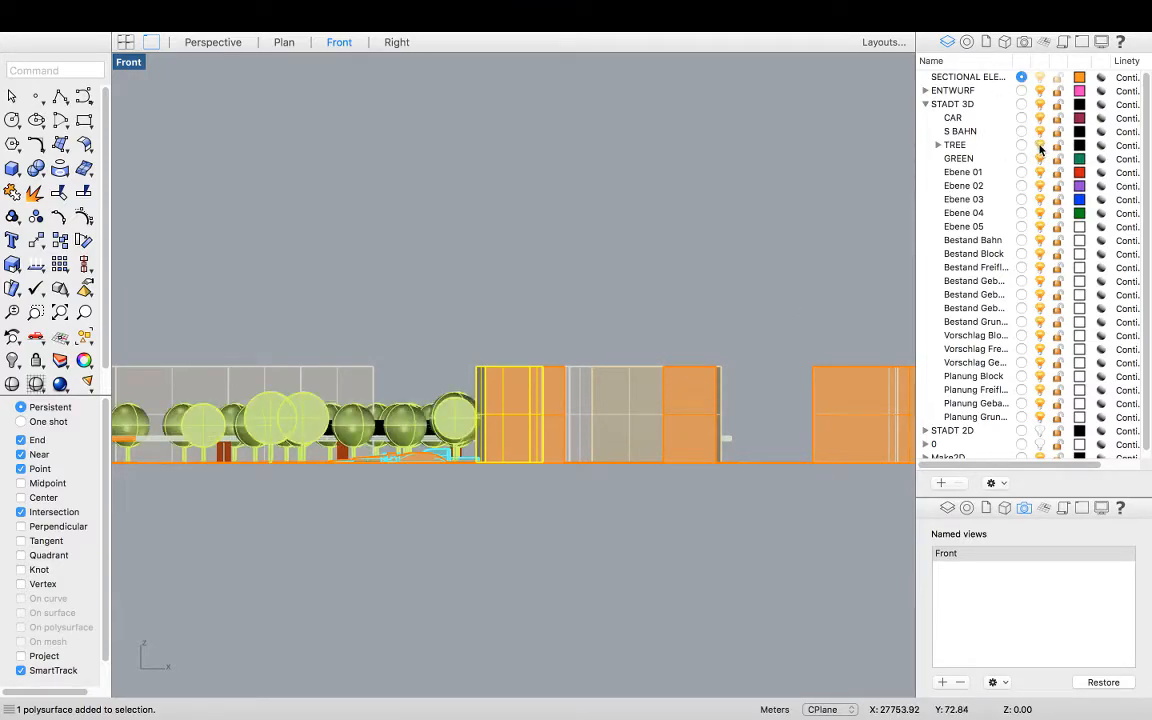
right_click(958, 146)
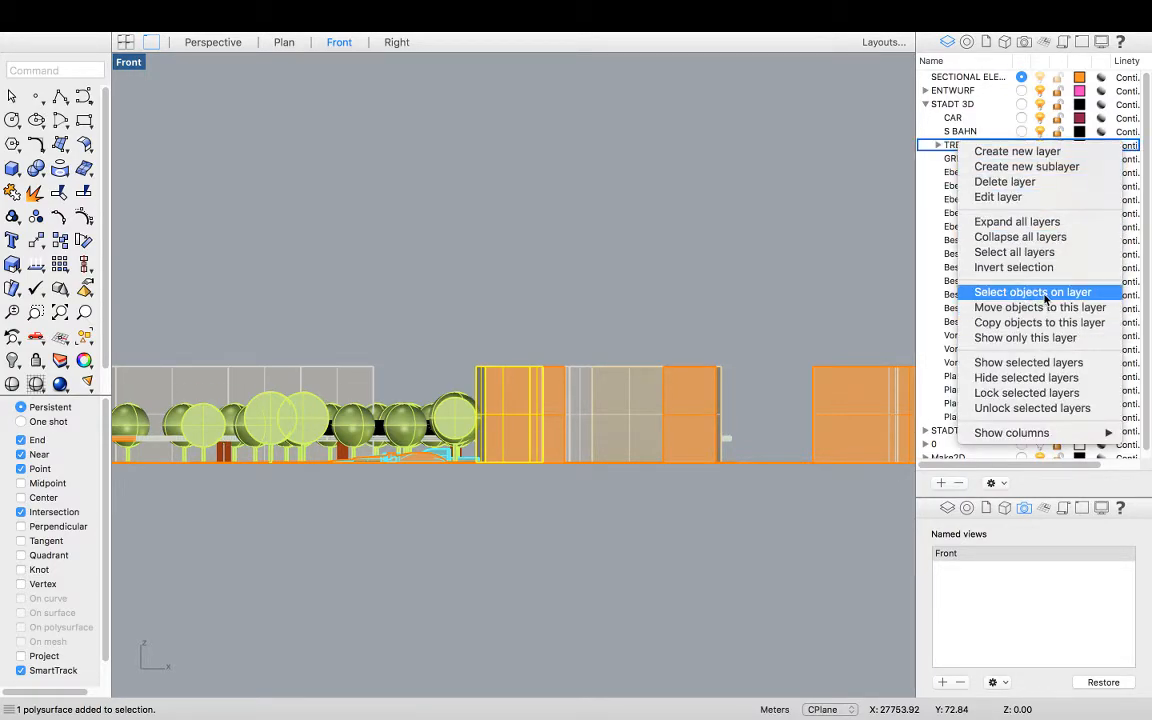
click(941, 145)
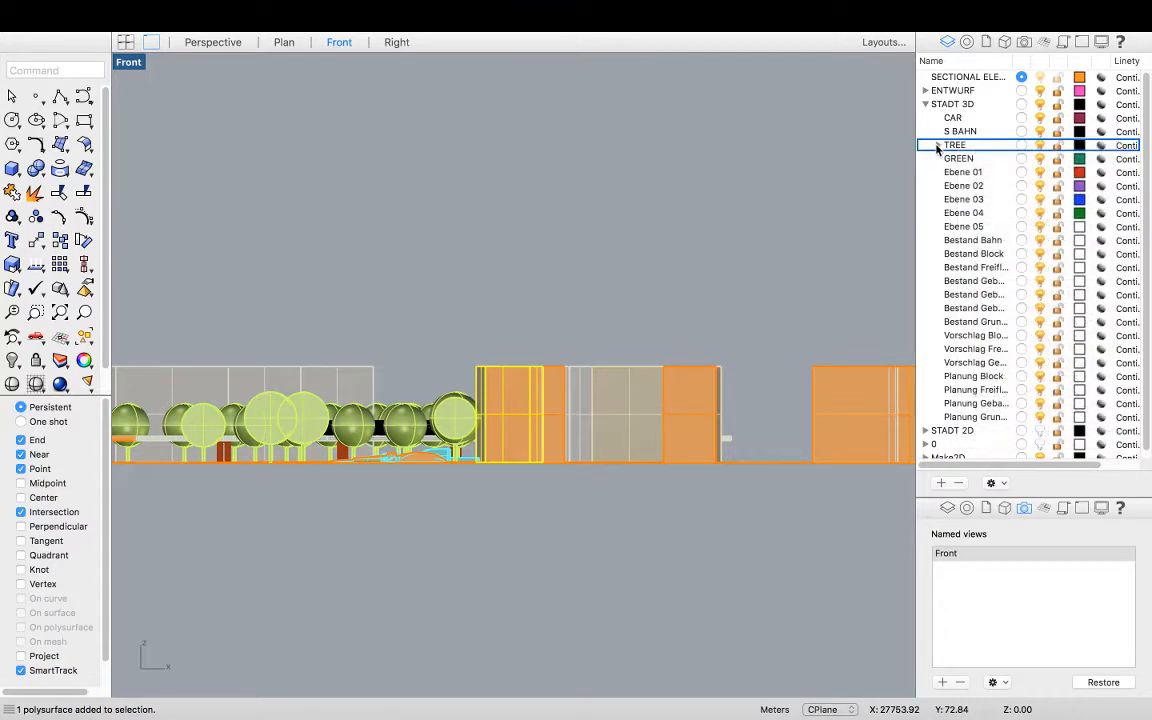
click(941, 145)
click(939, 146)
click(962, 158)
right_click(978, 158)
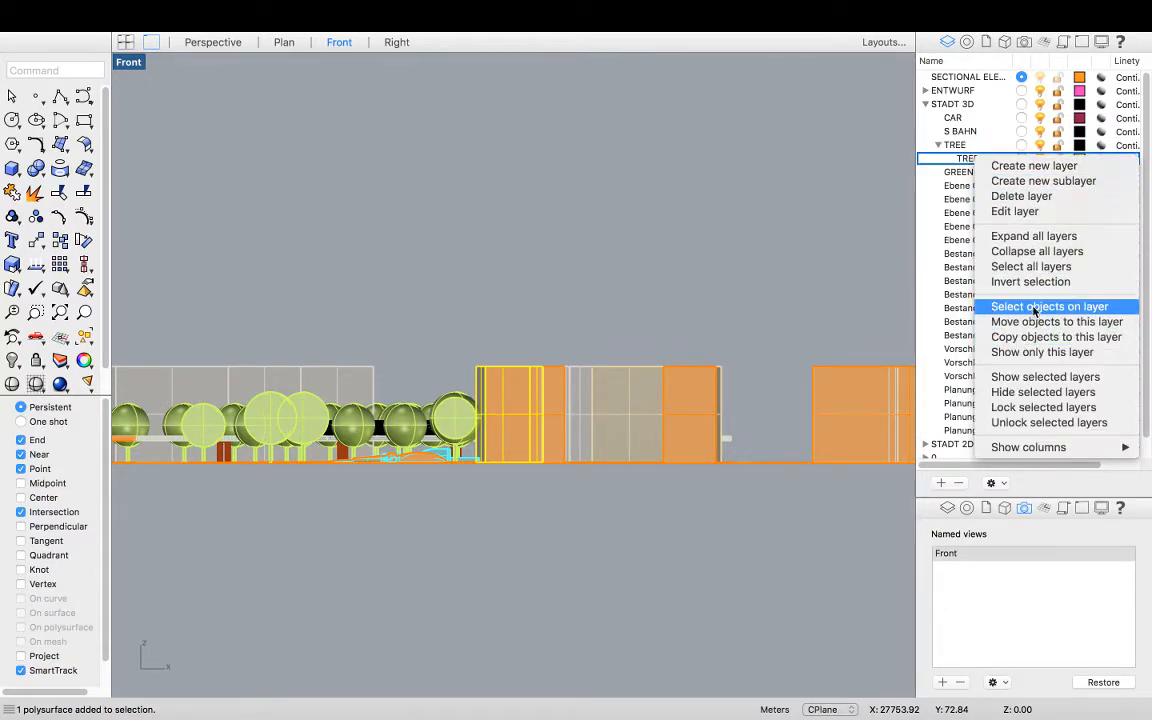
click(985, 322)
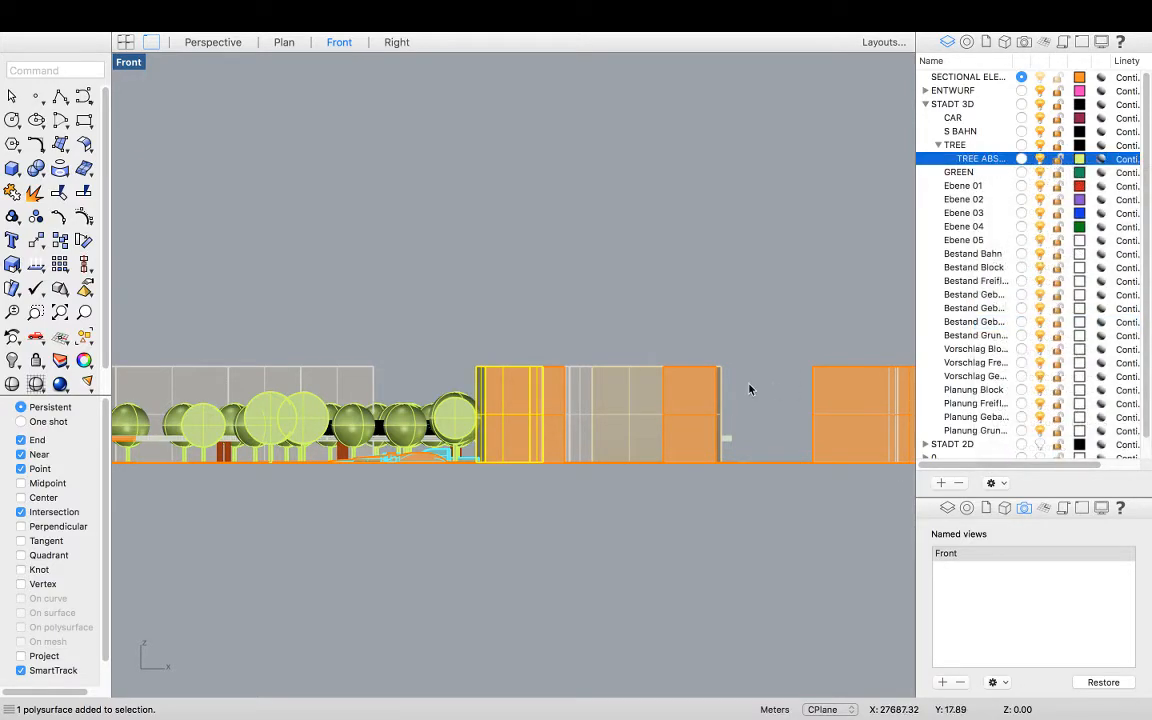
click(850, 157)
Select all objects on the TREE ABS layer and group them together
click(975, 158)
right_click(985, 158)
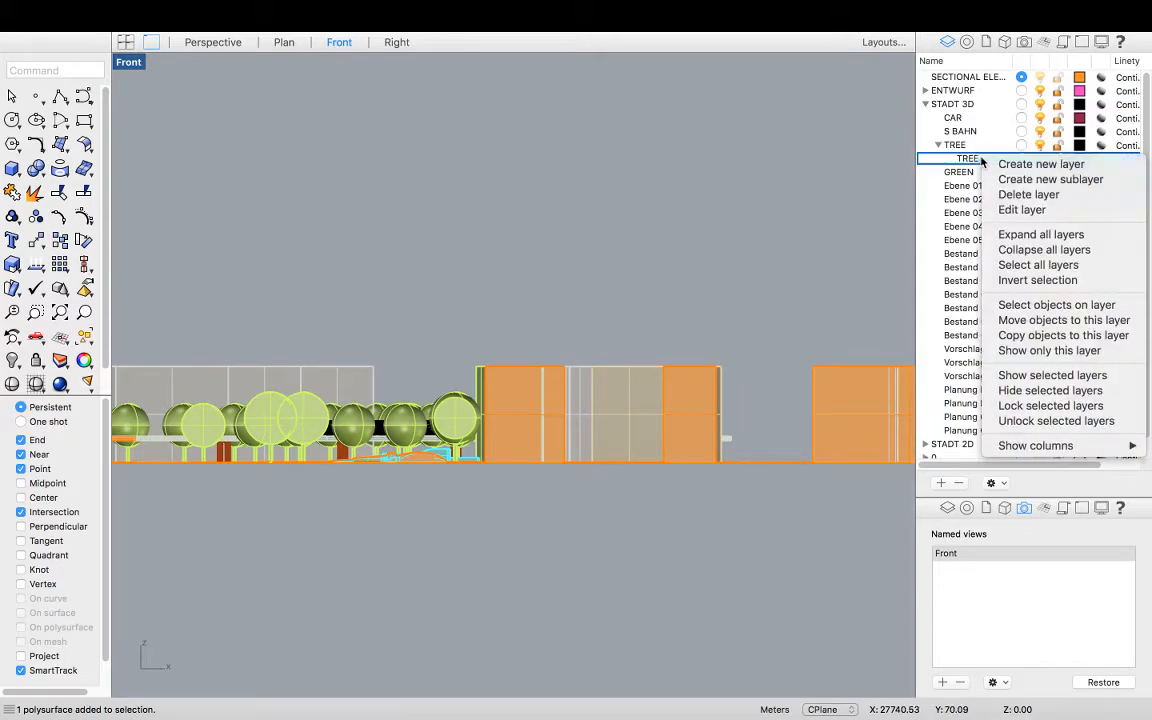
click(1051, 305)
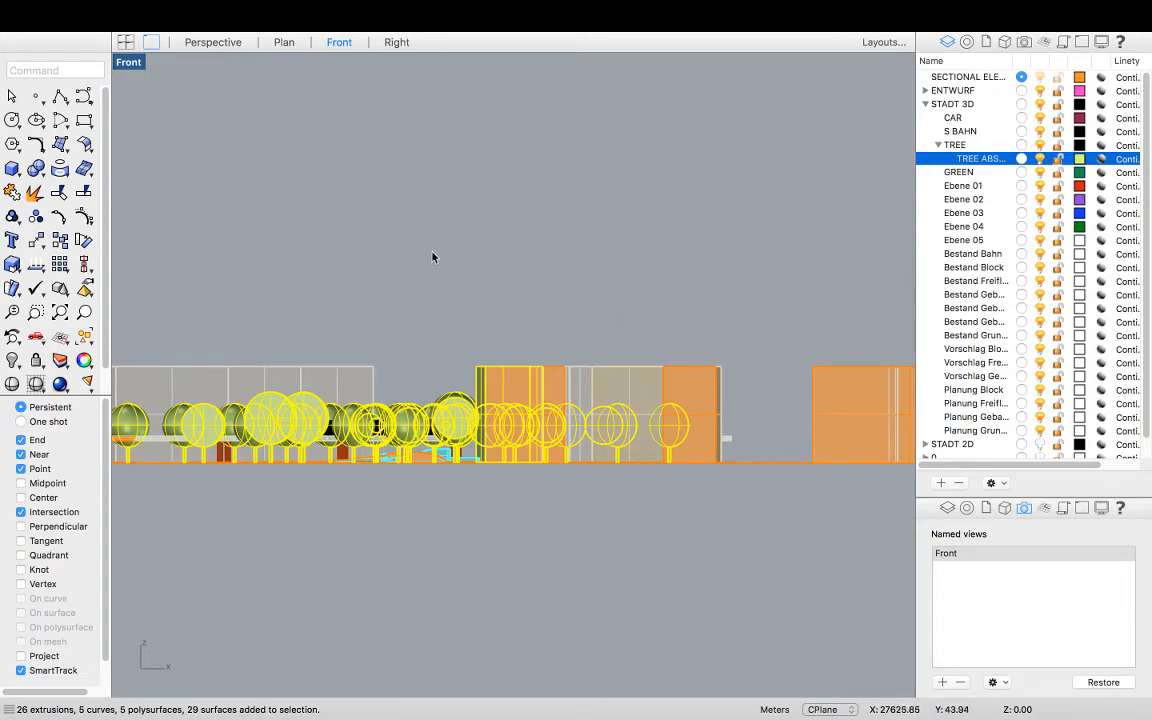
double_click(118, 60)
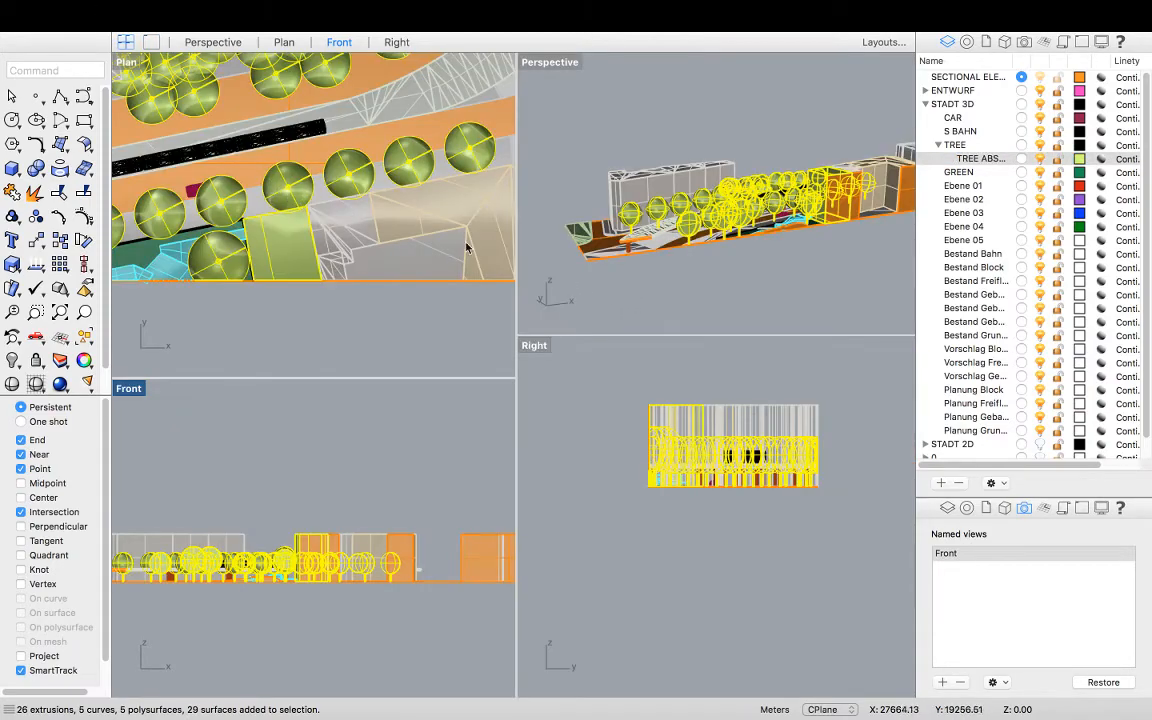
right_drag(600, 262, 643, 270)
scroll(575, 251, down, 2)
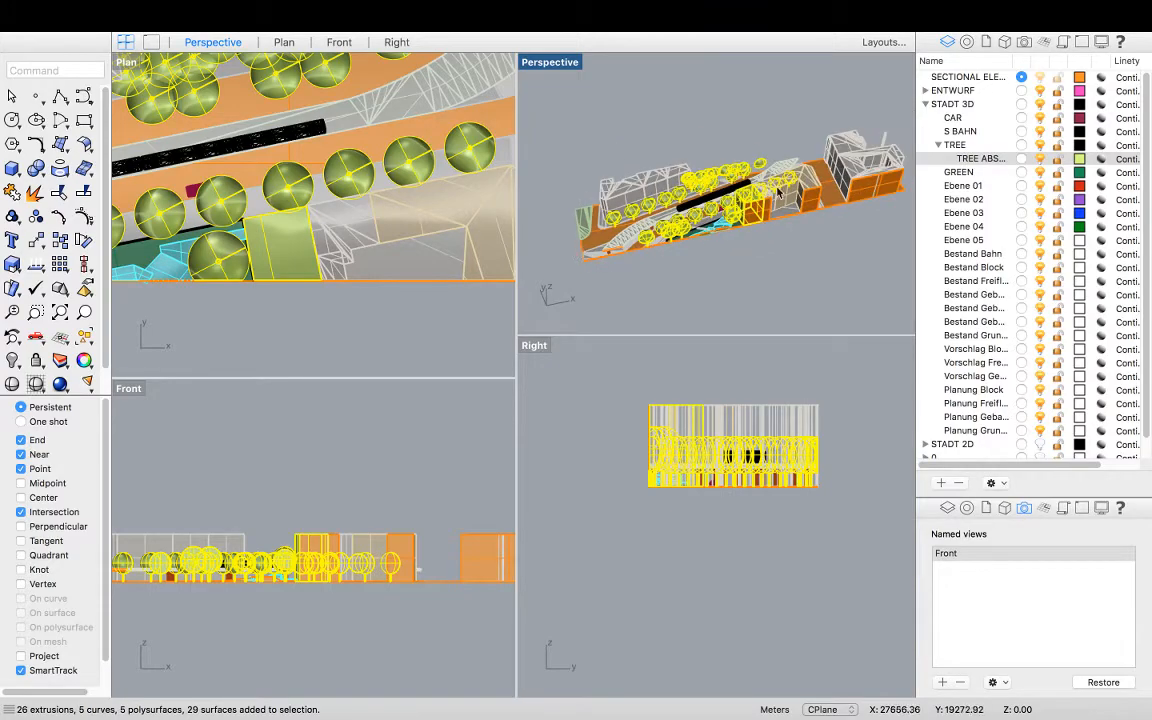
scroll(741, 226, up, 10)
key(super+g)
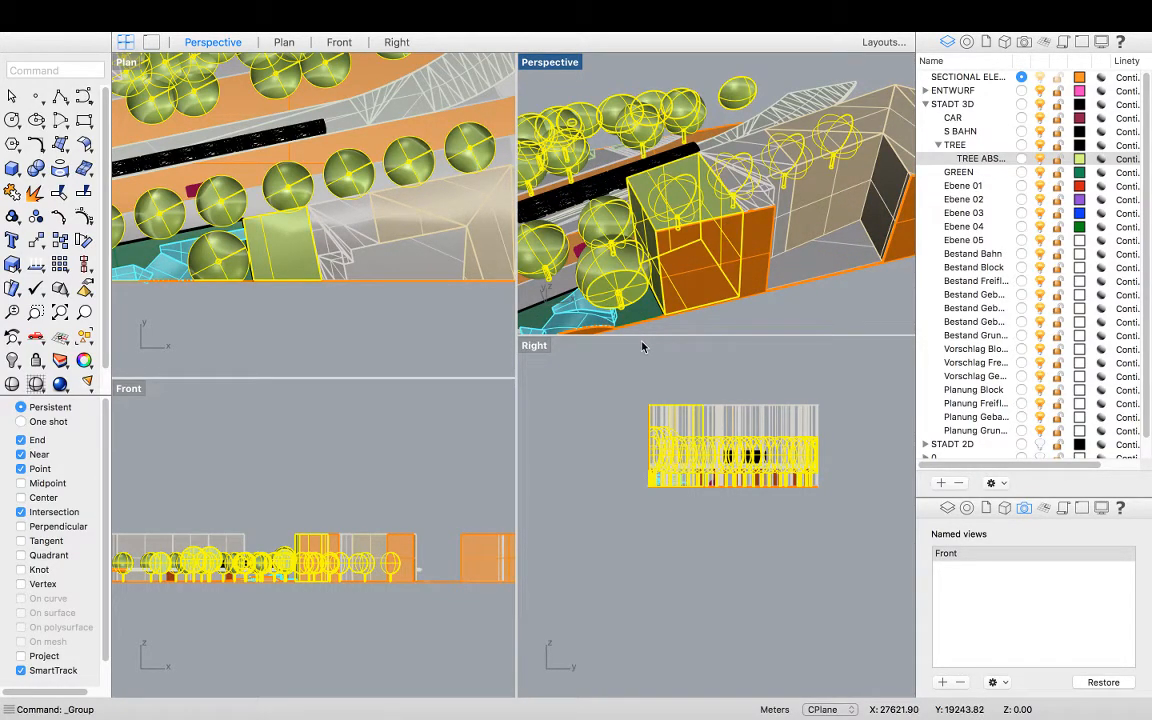
Maximize the Front view, frame the elevation and start Make2D to open its drawing options
double_click(127, 390)
scroll(743, 465, down, 6)
scroll(551, 452, up, 4)
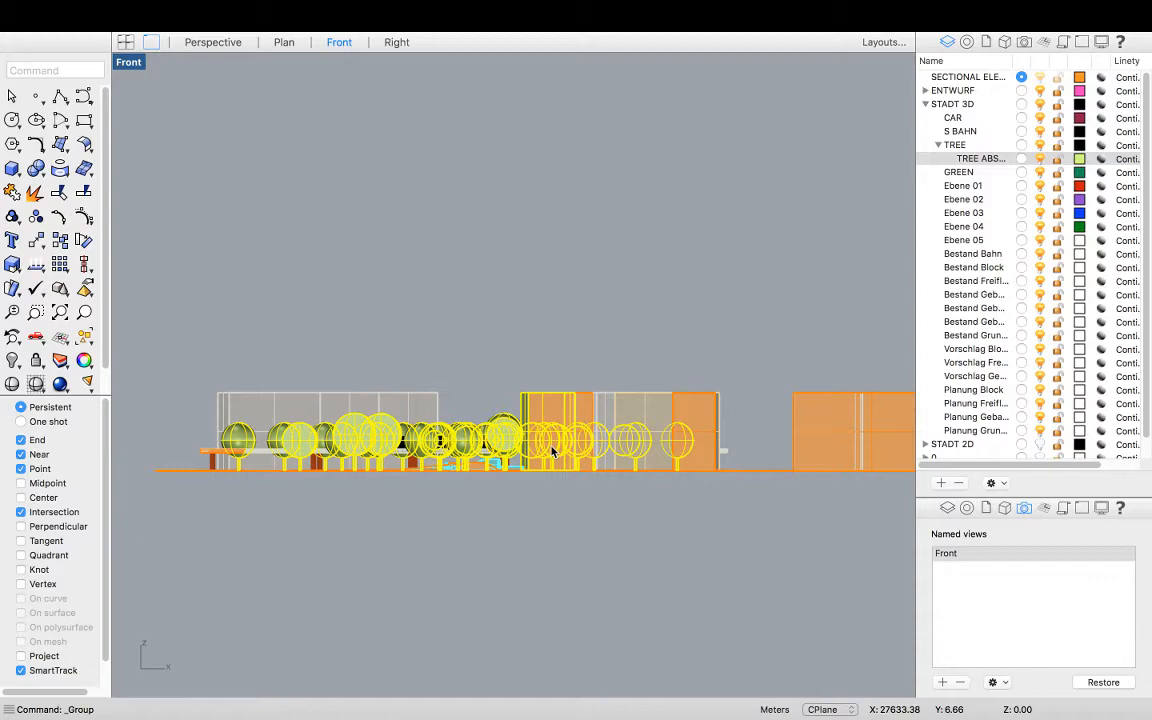
right_drag(607, 496, 572, 471)
scroll(572, 471, down, 2)
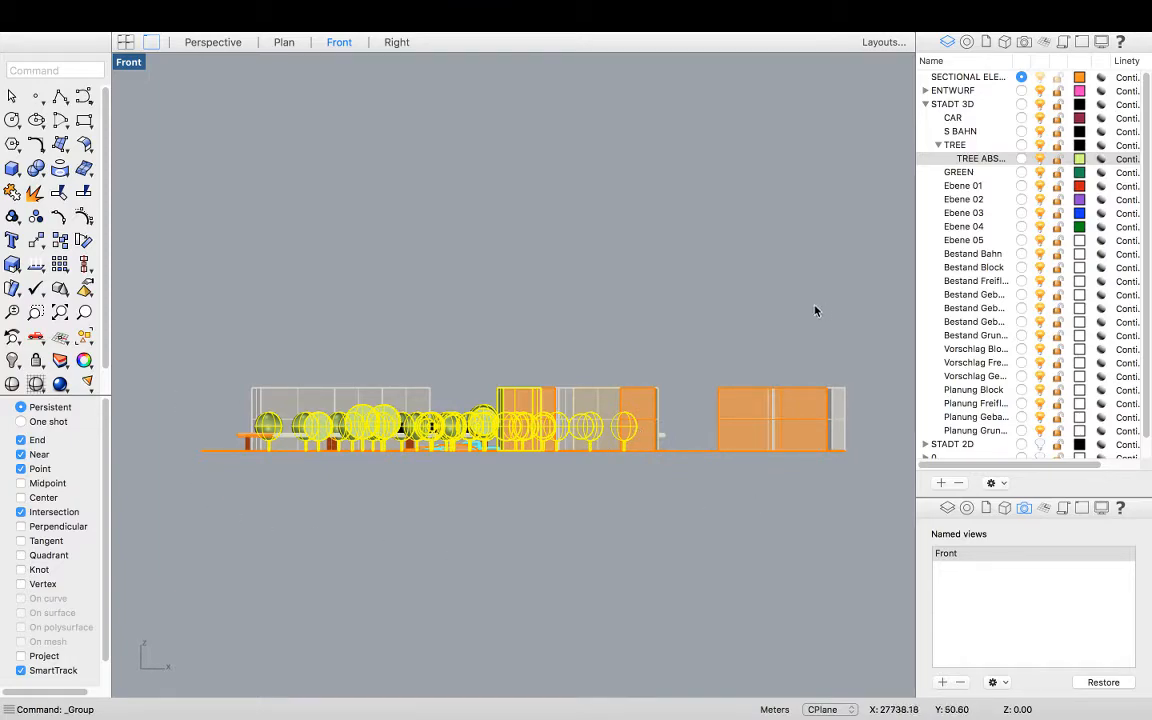
scroll(321, 455, up, 1)
scroll(238, 451, down, 1)
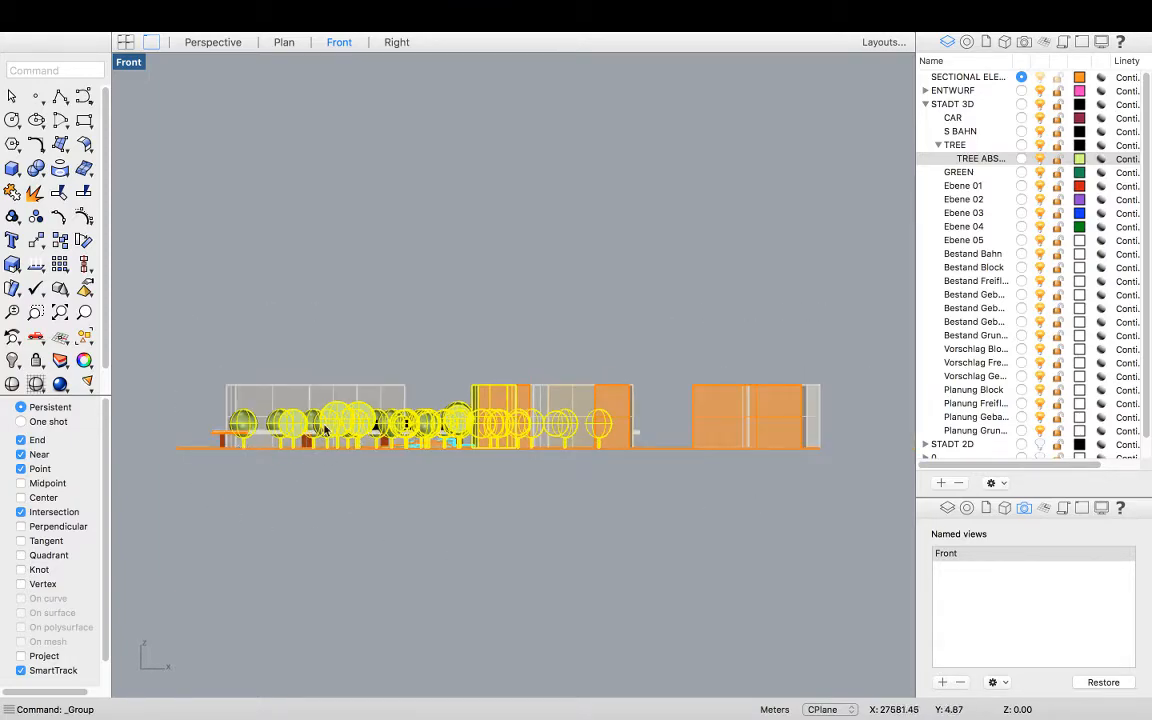
click(43, 70)
text(Make2D)
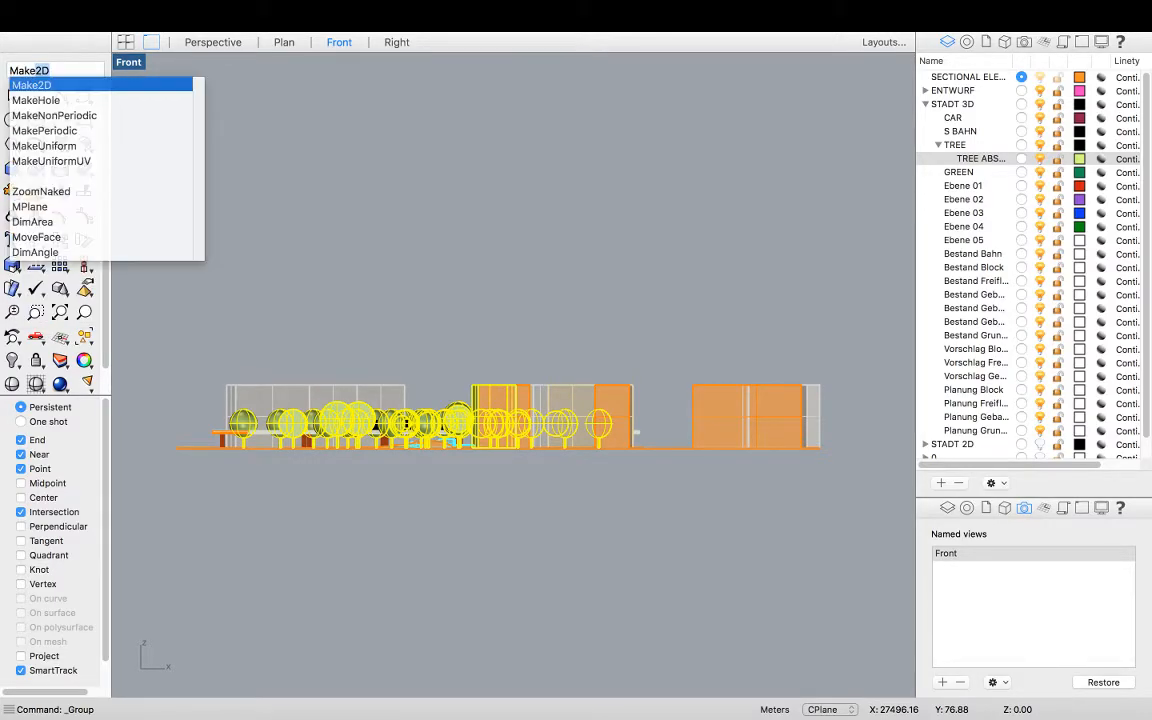
key(Return)
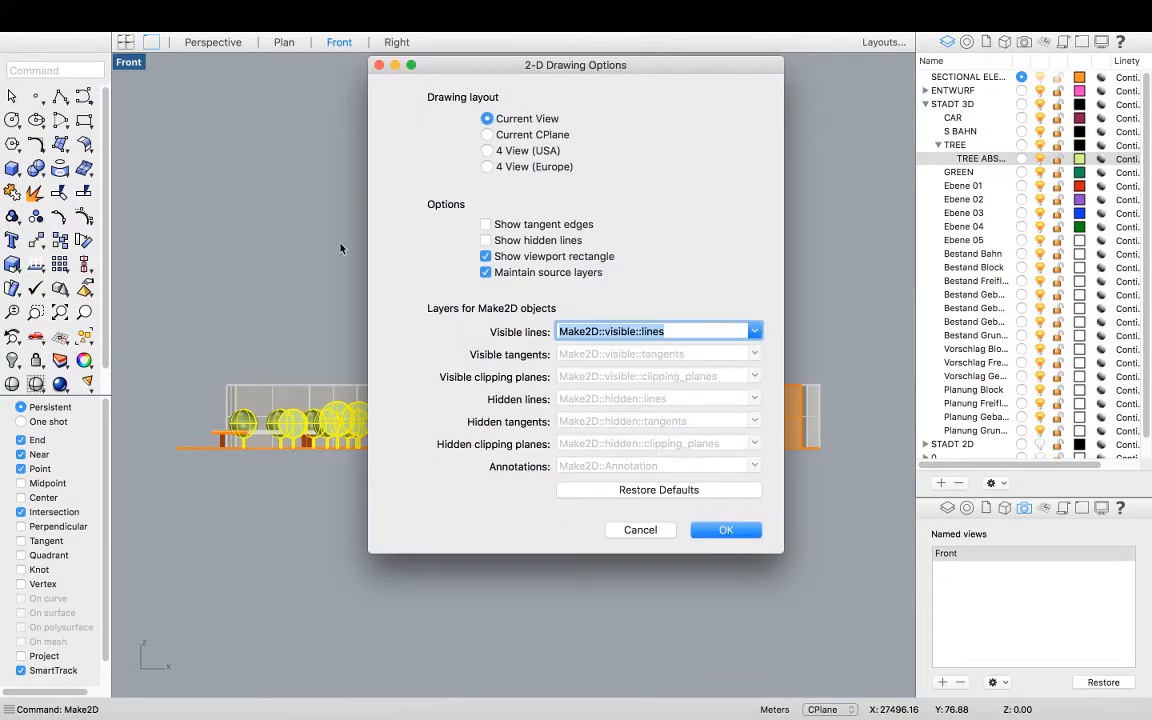
mouse_move(517, 66)
mouse_down()
mouse_move(720, 399)
mouse_move(637, 523)
mouse_move(458, 118)
mouse_move(675, 157)
mouse_move(629, 124)
mouse_move(688, 152)
mouse_move(435, 87)
mouse_up()
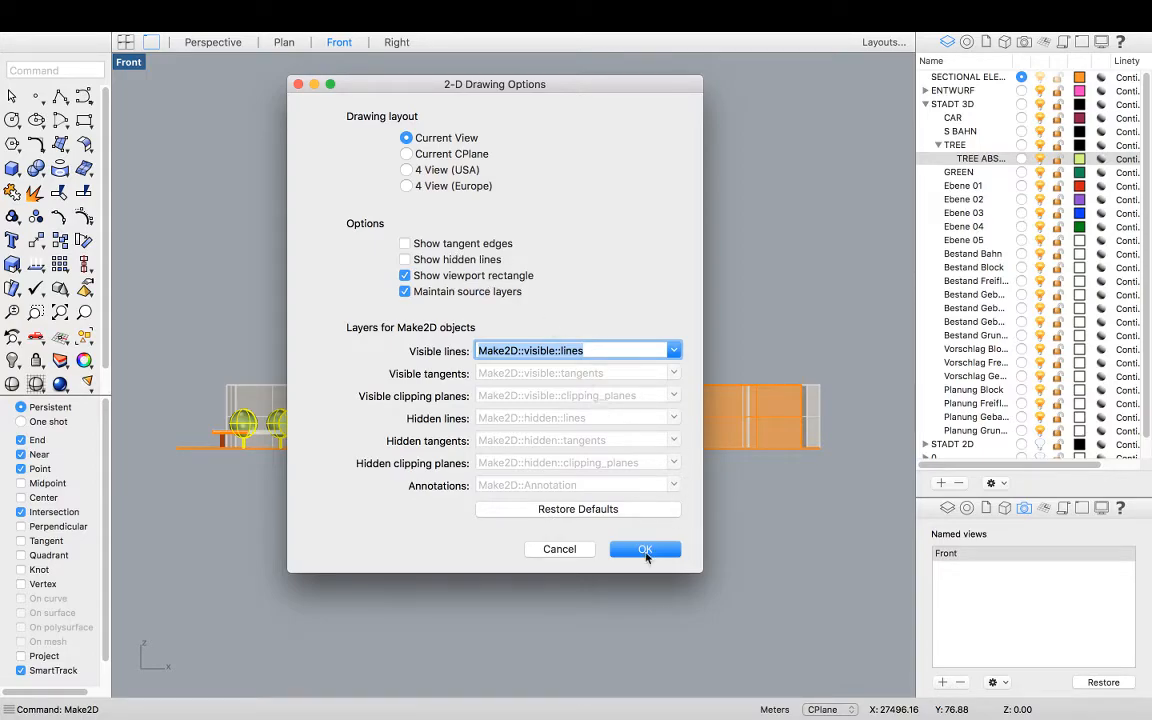
Generate the Make2D drawing from the current view and switch to the maximized Plan view
click(646, 549)
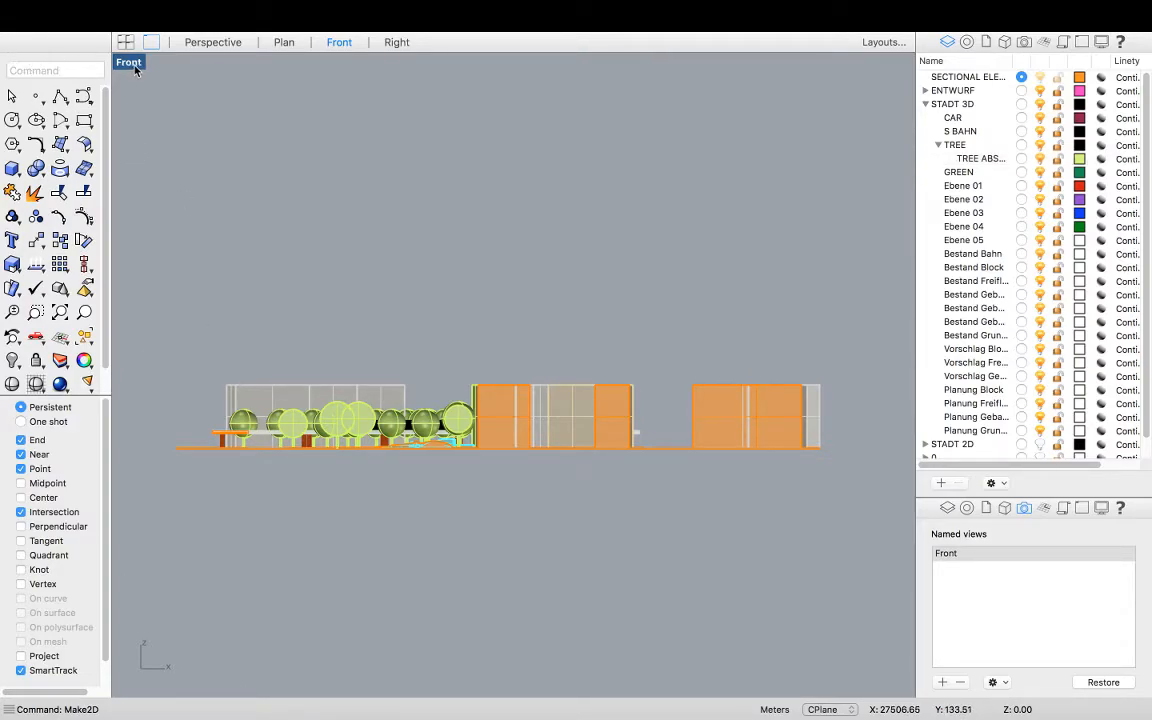
double_click(135, 66)
double_click(128, 63)
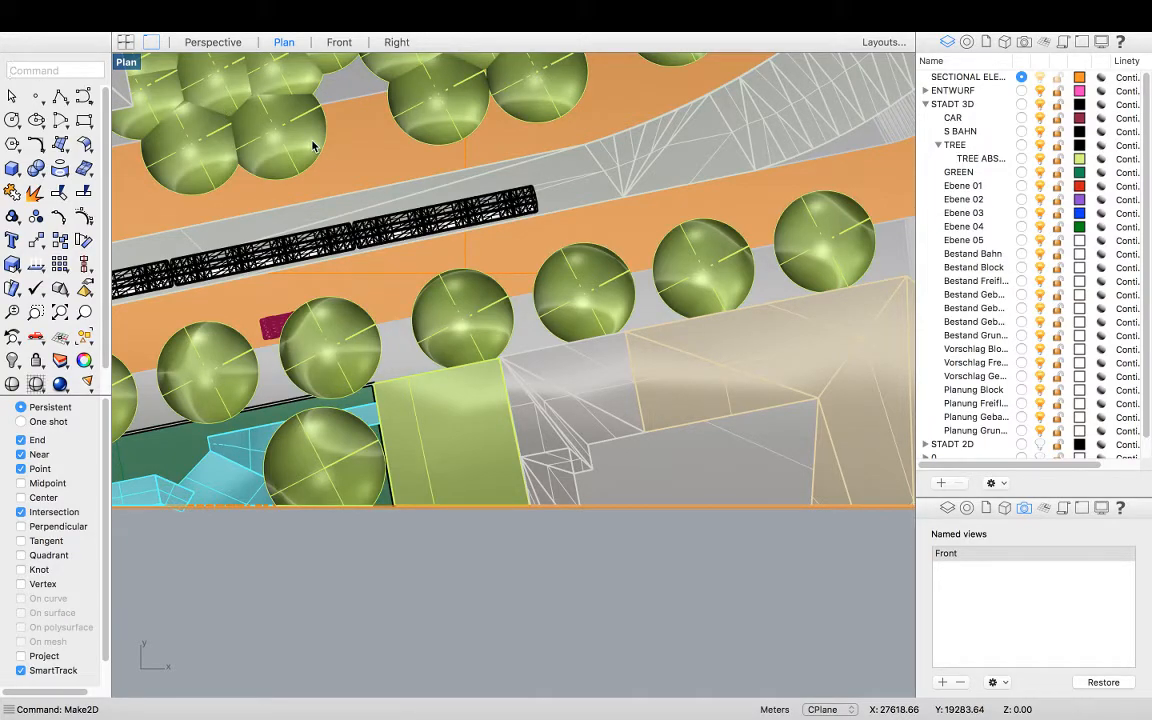
Zoom to the Make2D tree drawing, select it, start Move and turn on the Project object snap
text(zoom)
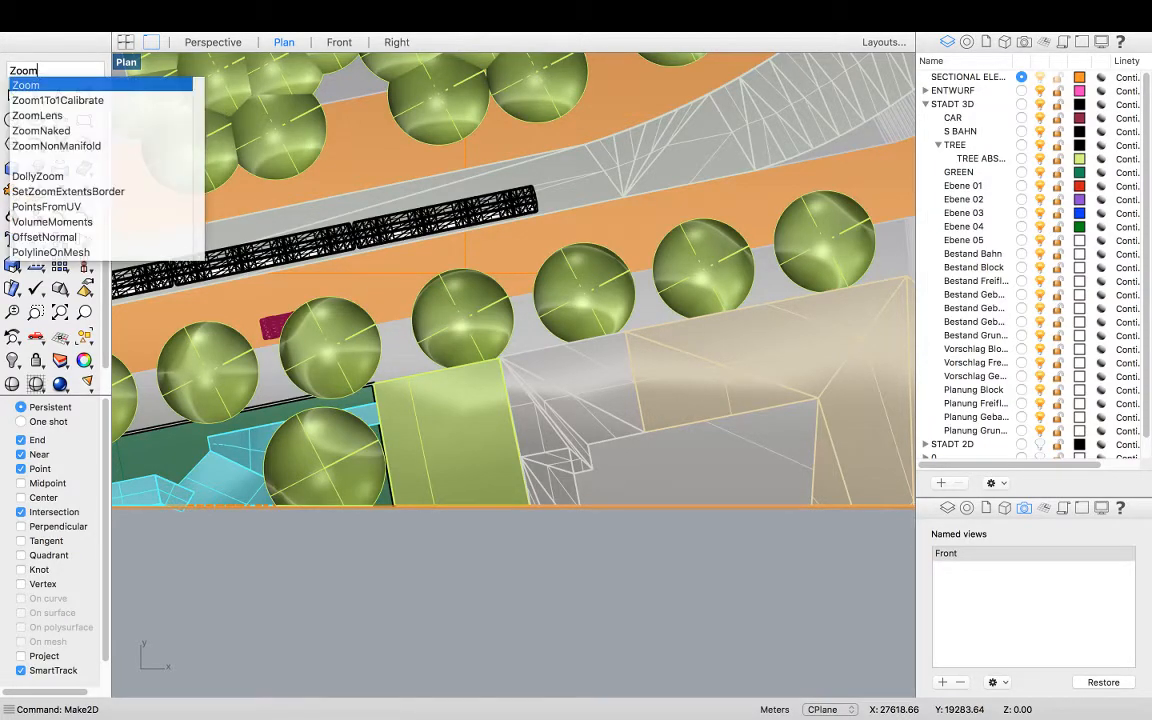
key(Return)
click(46, 265)
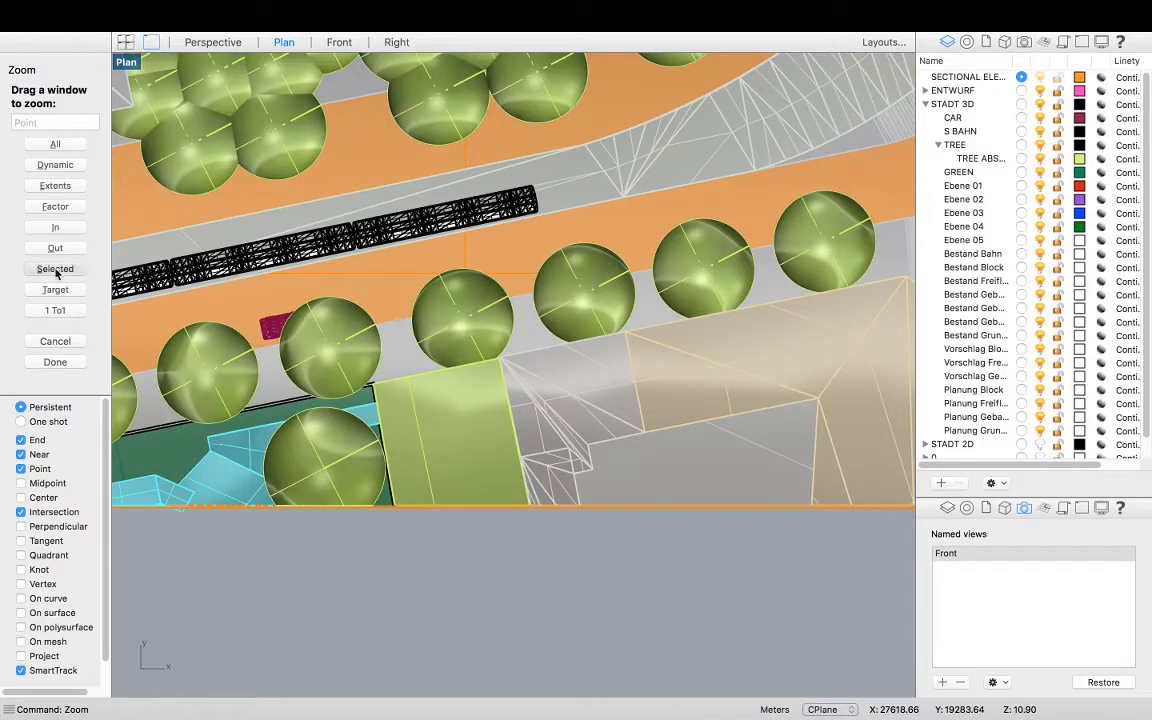
scroll(352, 380, down, 5)
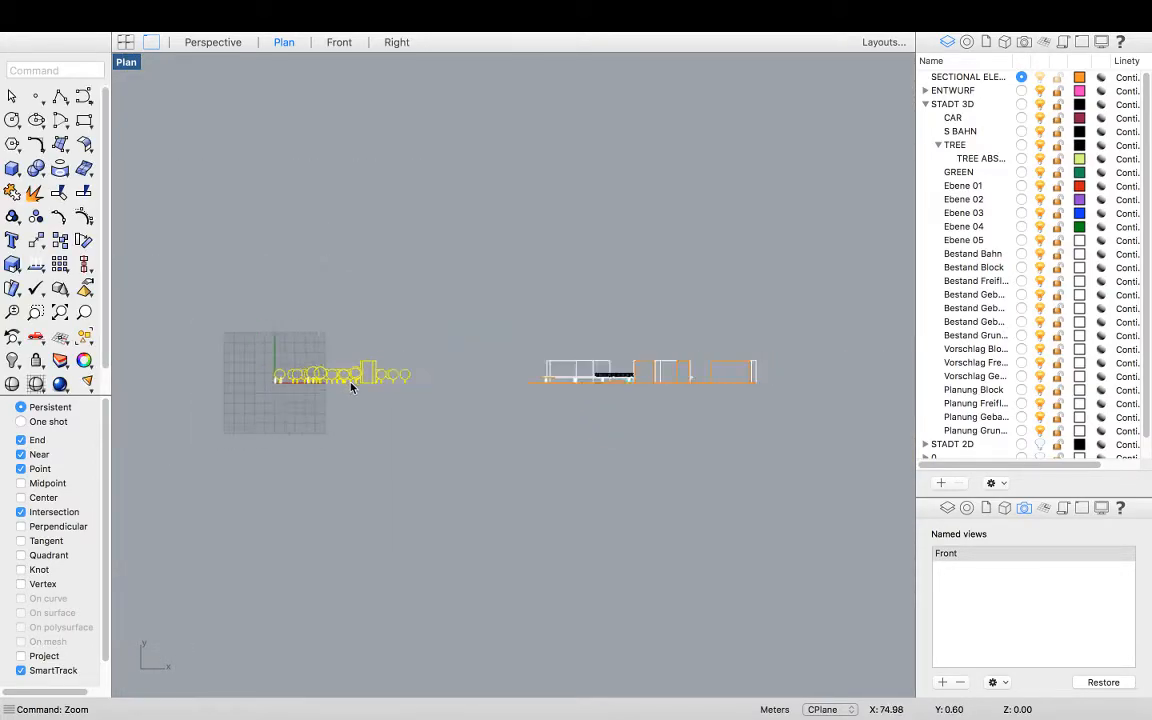
scroll(339, 378, up, 4)
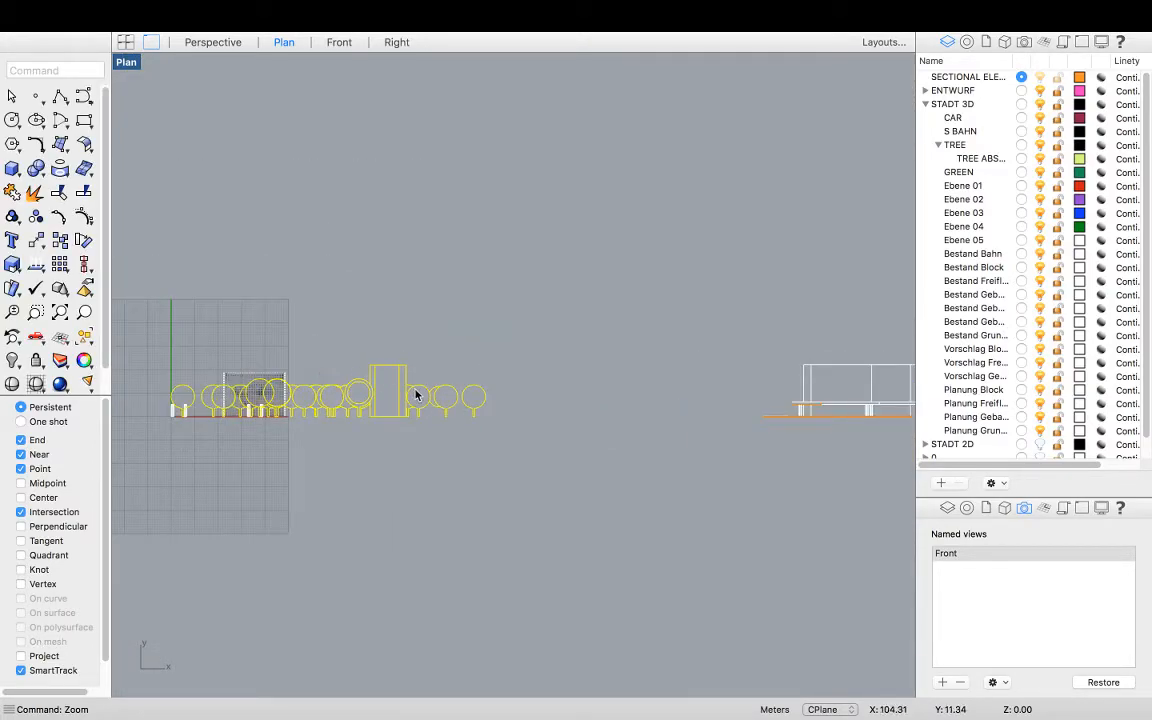
key(super+g)
click(370, 383)
scroll(380, 373, up, 2)
text(Move)
key(Return)
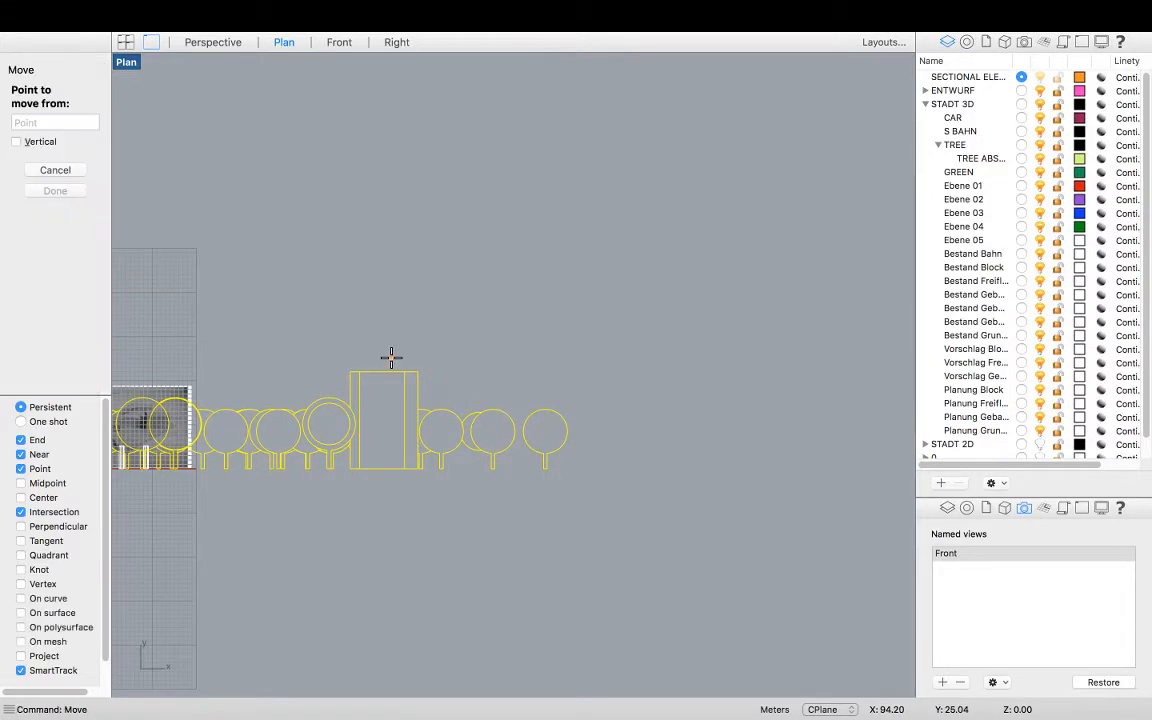
click(21, 656)
scroll(368, 383, up, 2)
click(338, 366)
scroll(236, 350, down, 5)
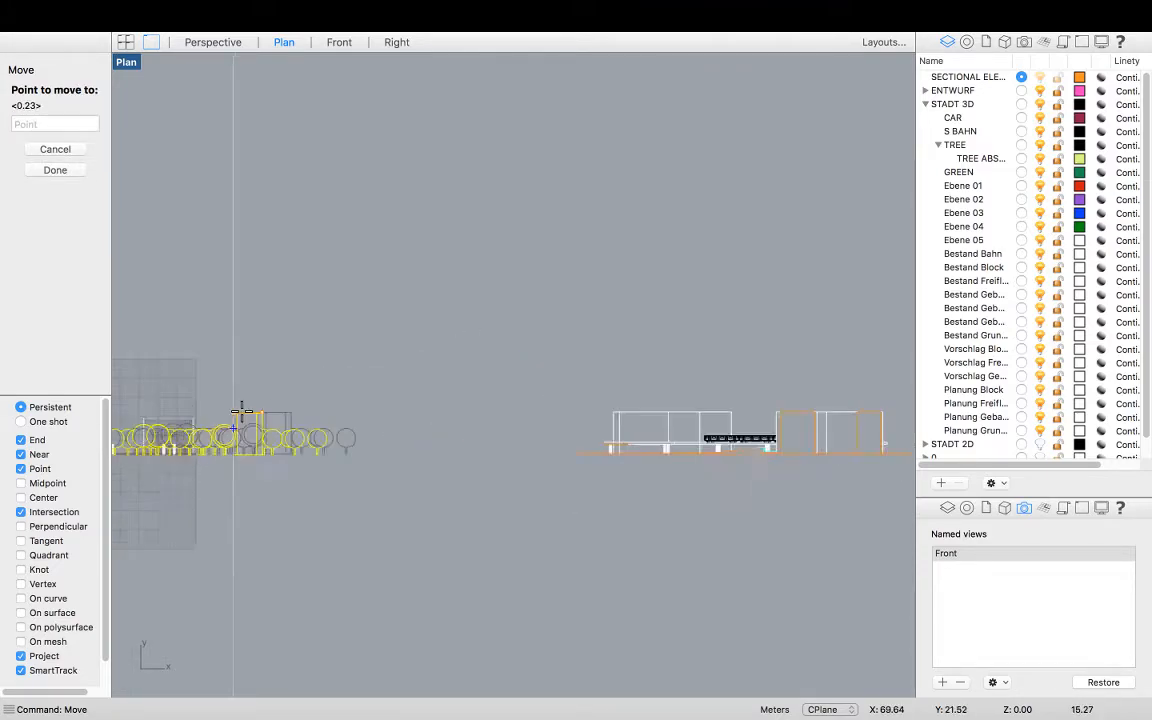
scroll(241, 411, up, 2)
key(Escape)
Ungroup the selected tree drawing
click(285, 420)
text(Ungroup)
key(Return)
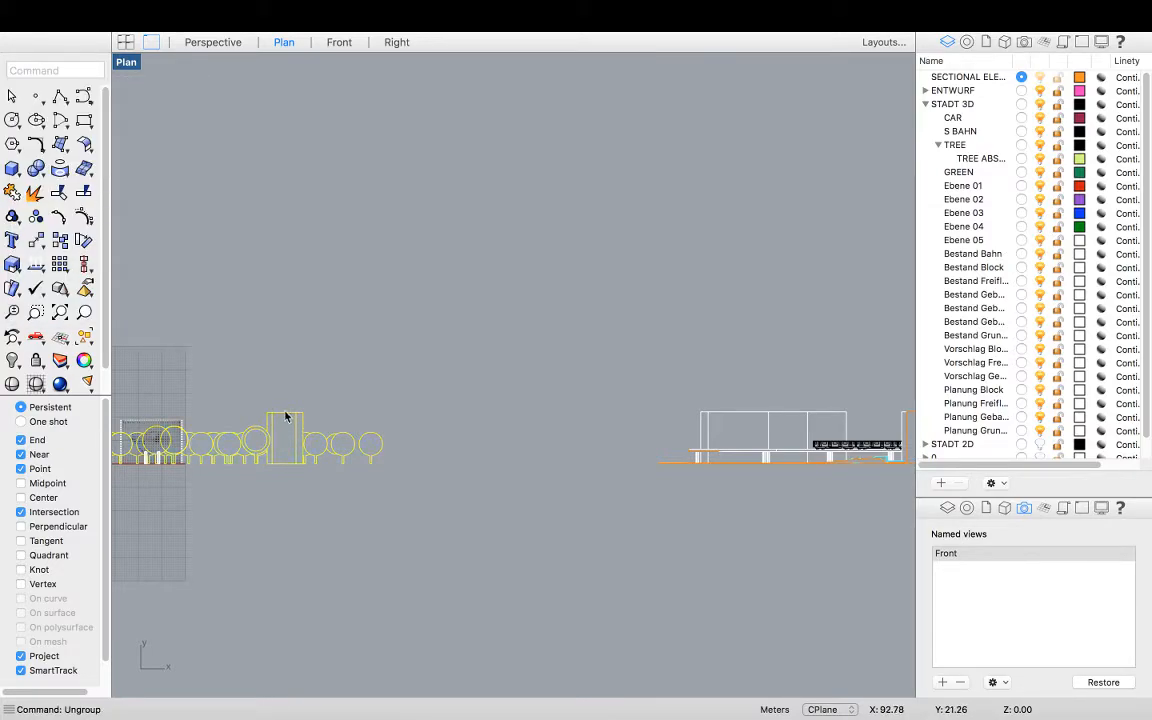
Select all the Make2D tree curves with selection windows and group them together
click(285, 417)
scroll(284, 419, up, 2)
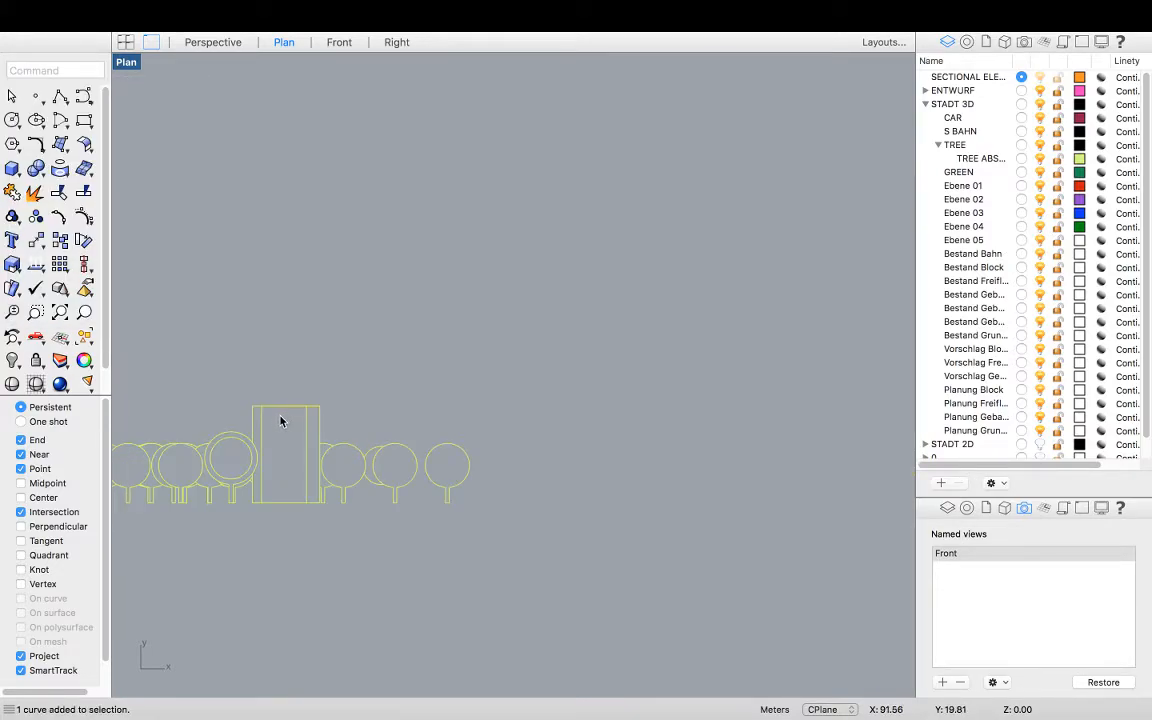
scroll(535, 433, down, 3)
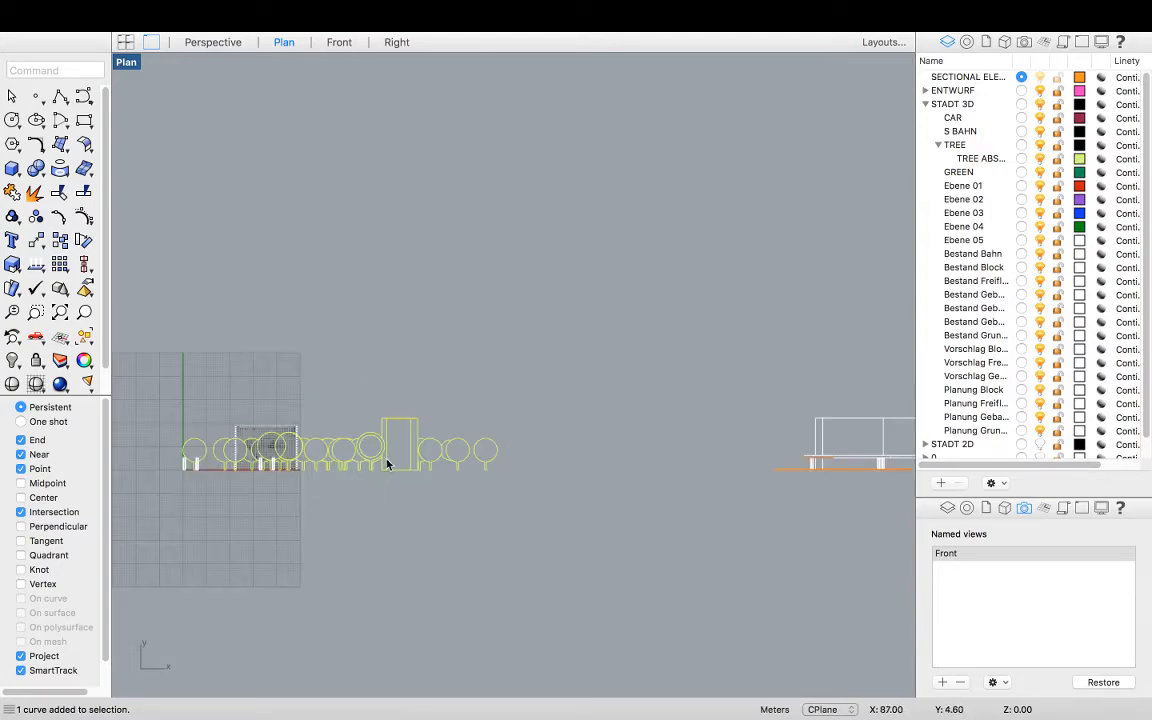
scroll(391, 461, up, 3)
drag(653, 545, 446, 397)
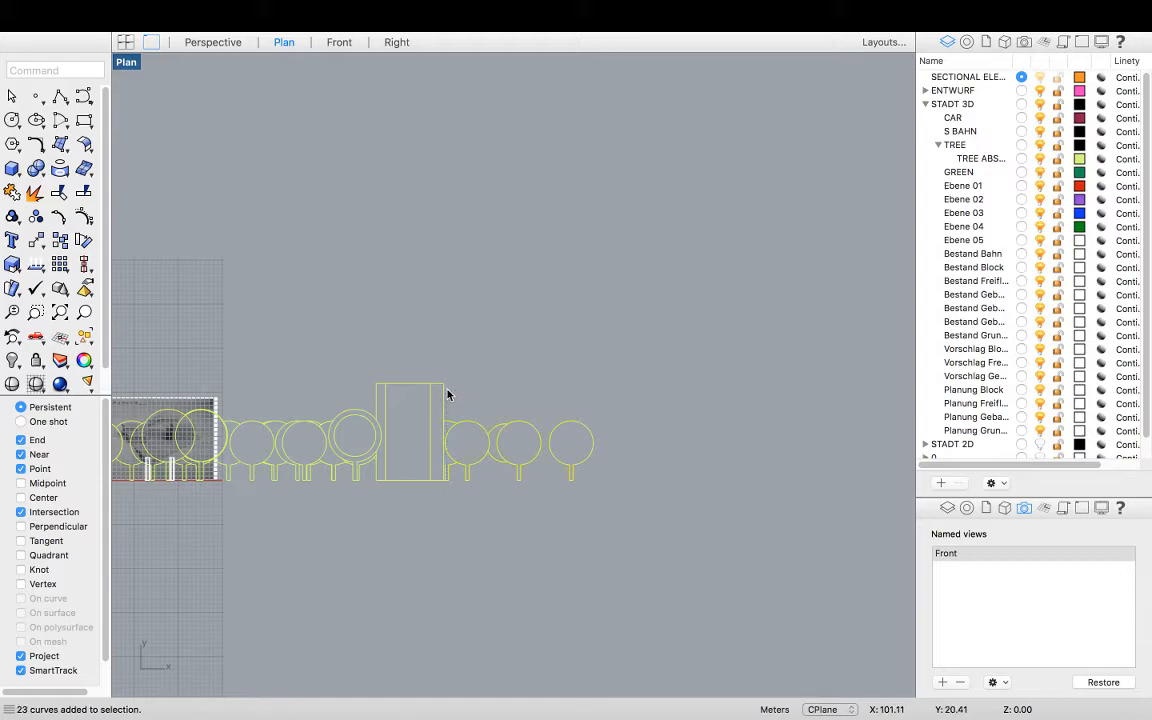
scroll(586, 467, down, 3)
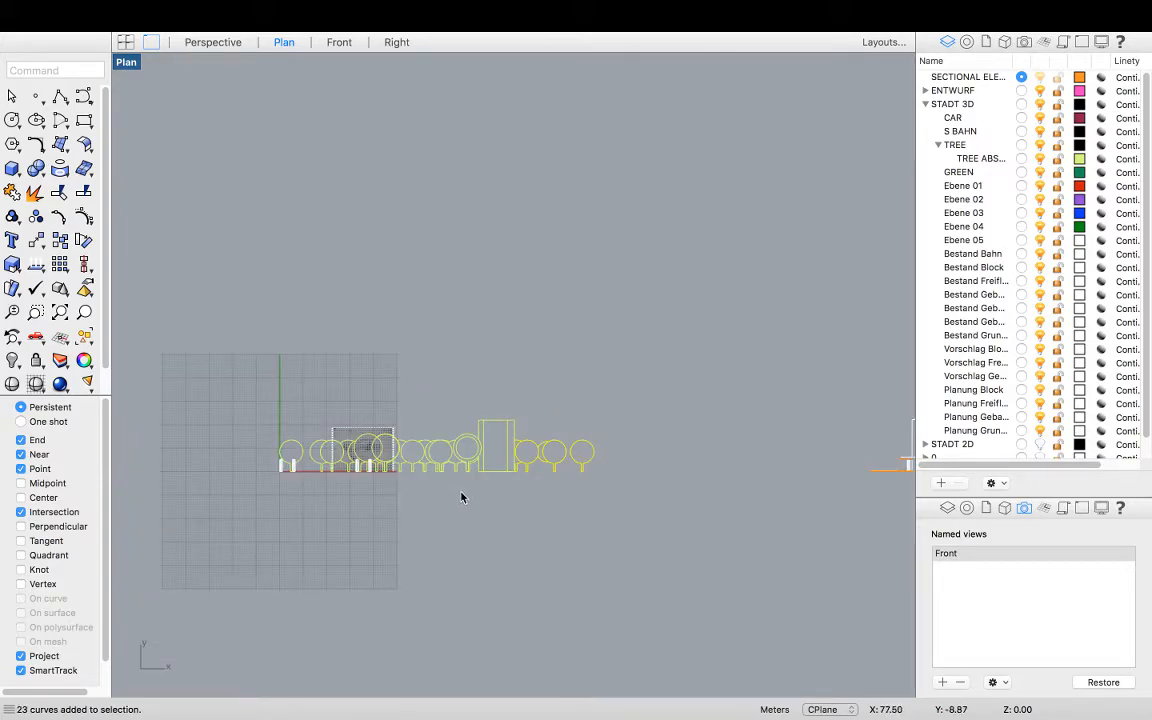
drag(447, 476, 206, 336)
scroll(483, 465, up, 6)
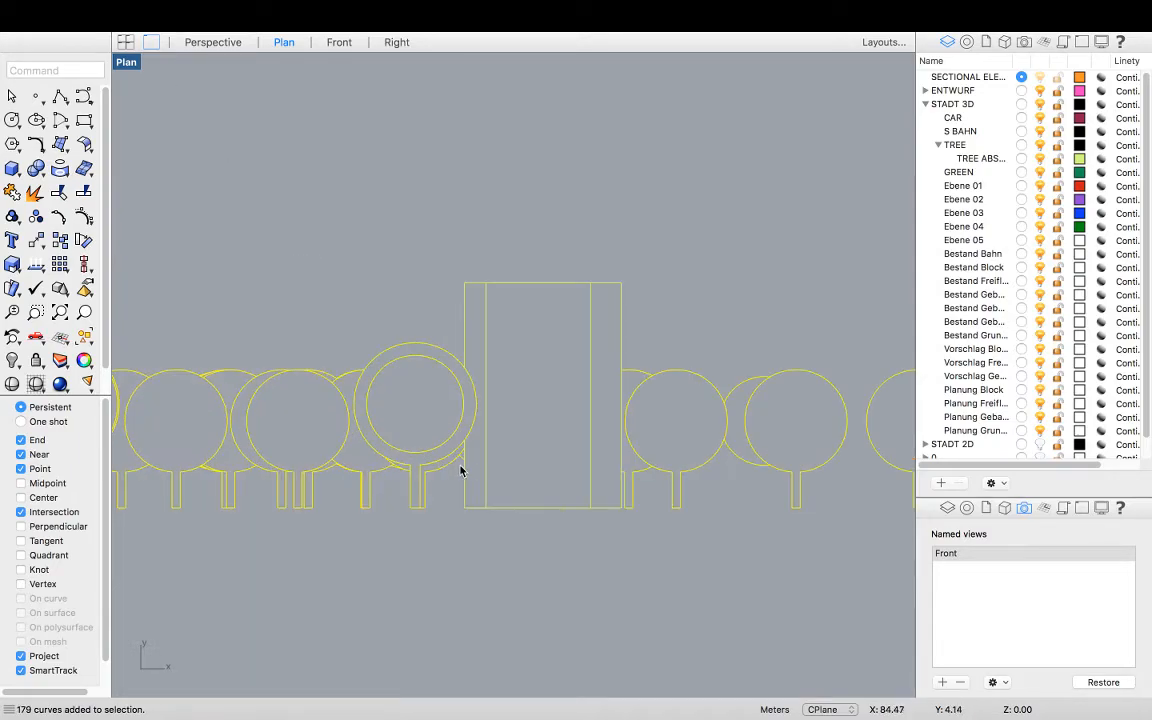
click(459, 460)
scroll(566, 430, down, 4)
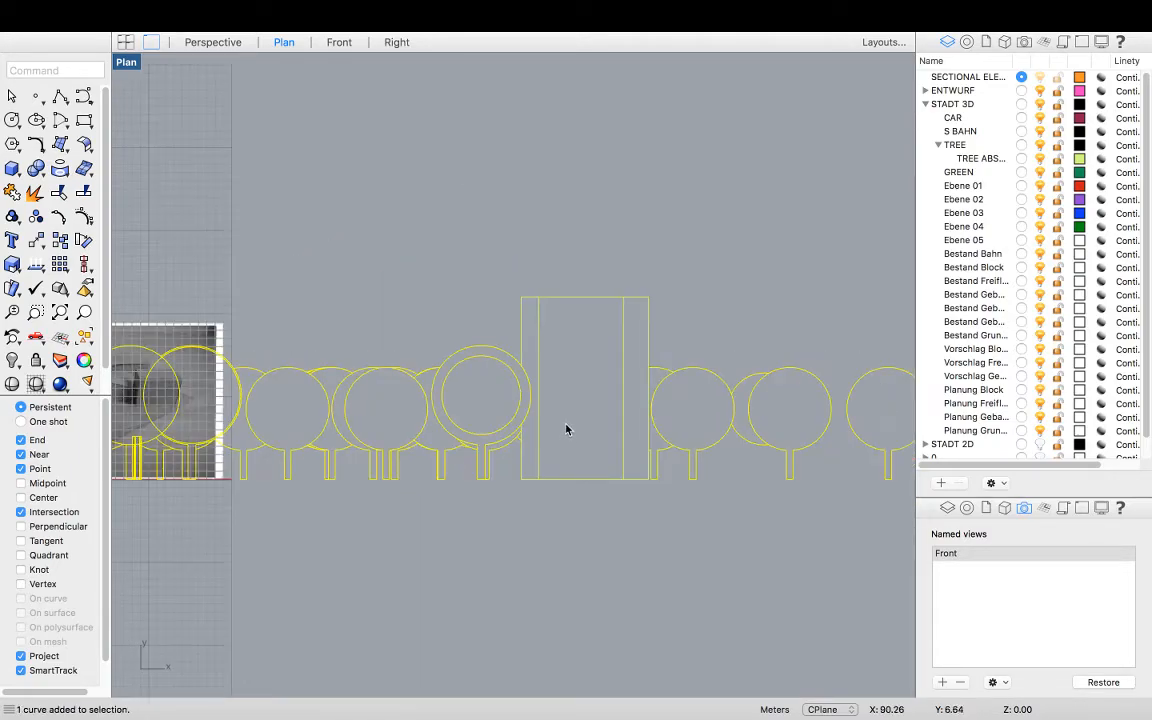
scroll(519, 378, down, 3)
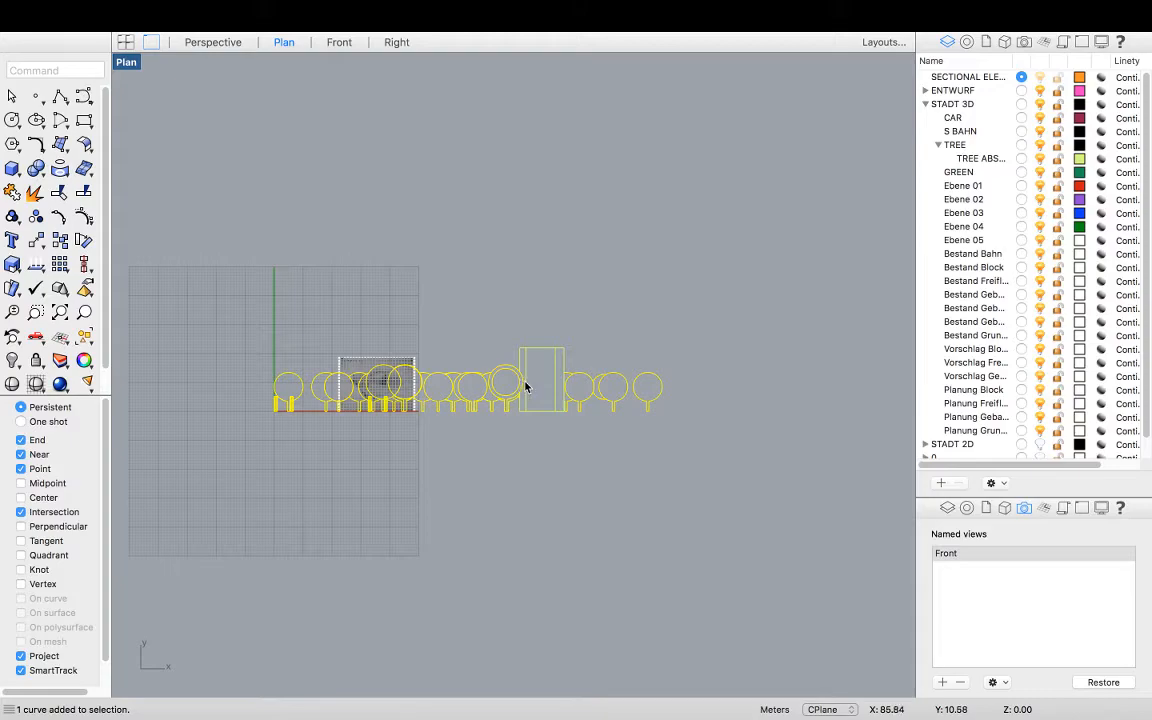
key(ctrl+g)
Move the grouped tree drawing into the elevation, snapping its upper corner onto the matching building corner
scroll(497, 380, up, 5)
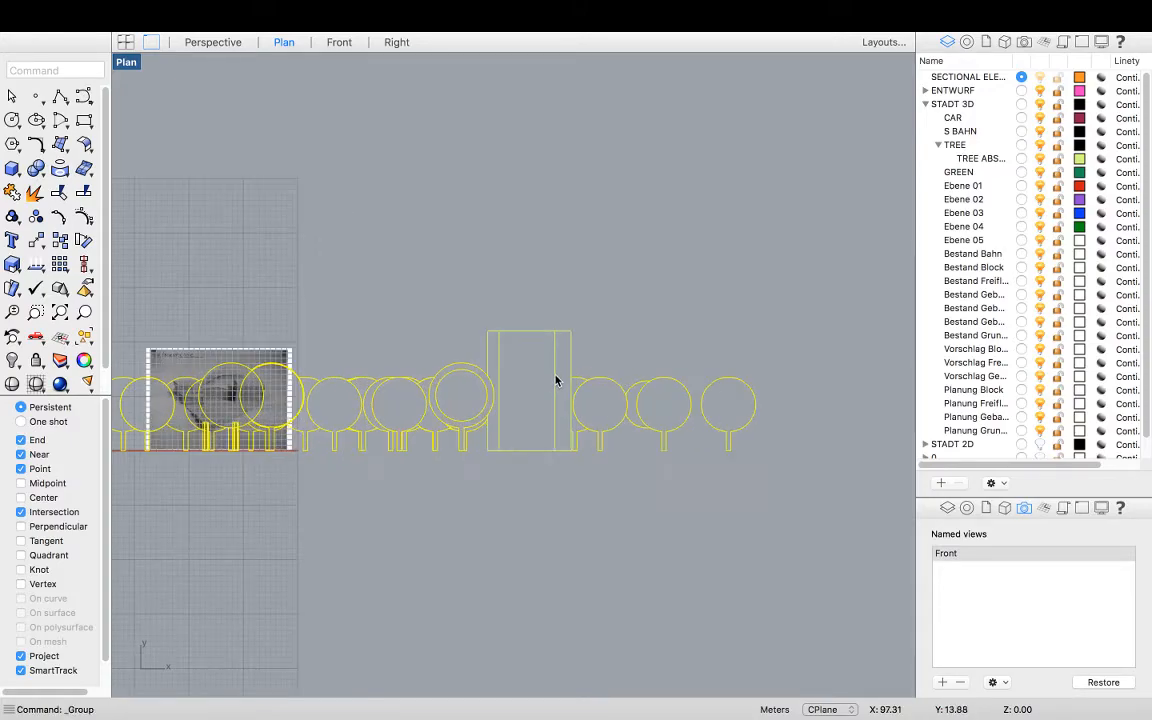
text(move)
key(Return)
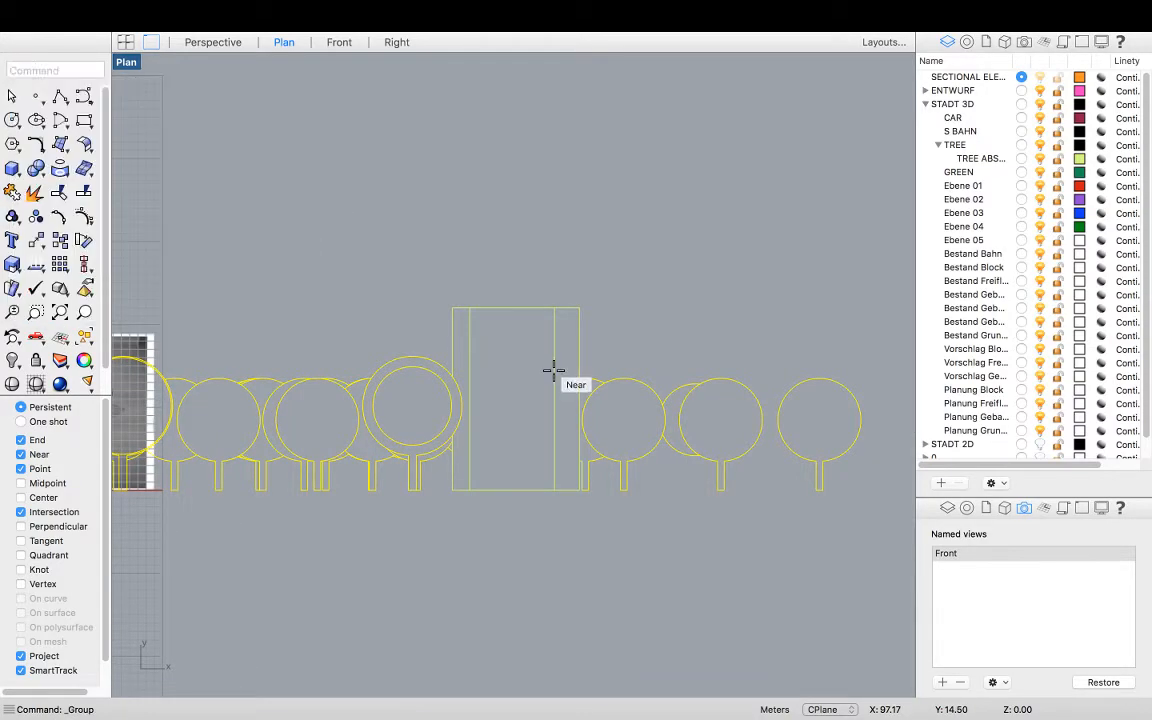
click(453, 308)
scroll(310, 420, down, 6)
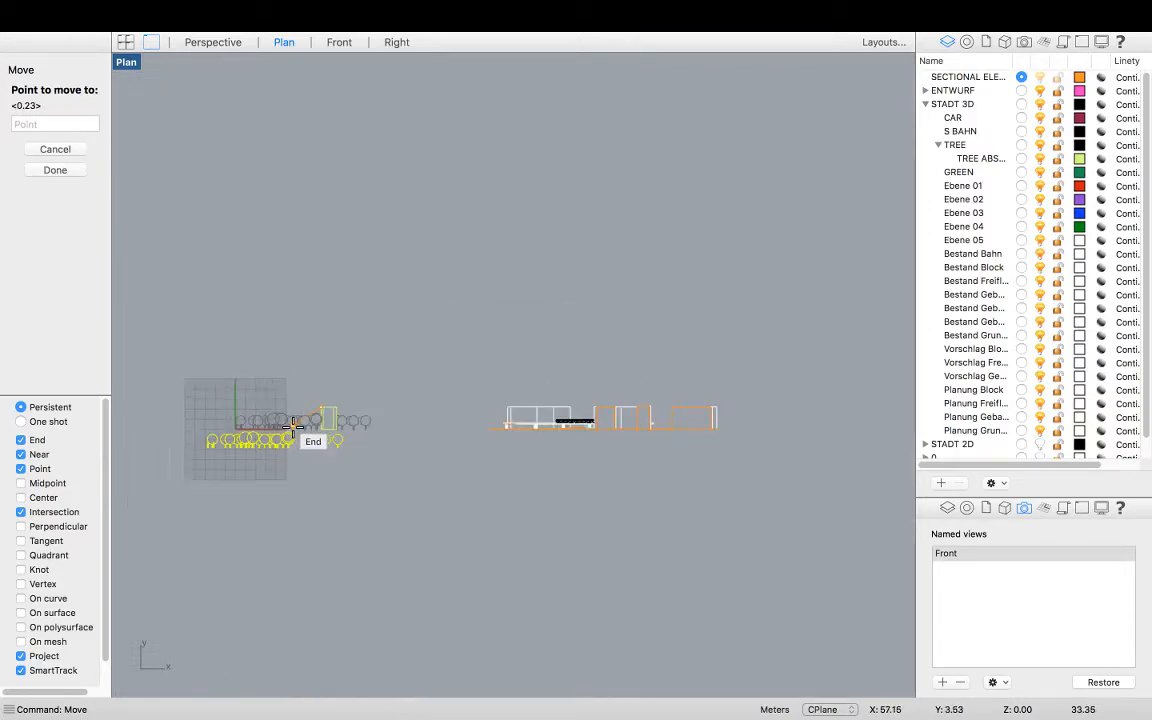
scroll(490, 420, up, 6)
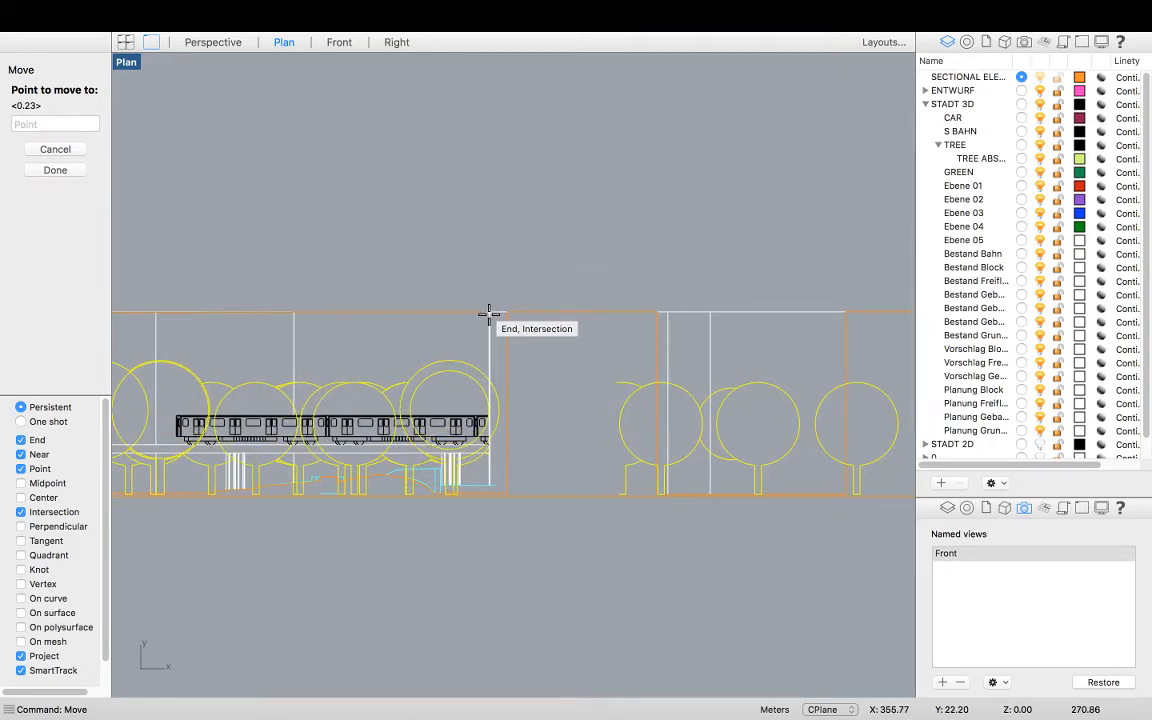
click(489, 314)
Zoom and pan across the elevation to check the placement of the trees
scroll(755, 435, down, 5)
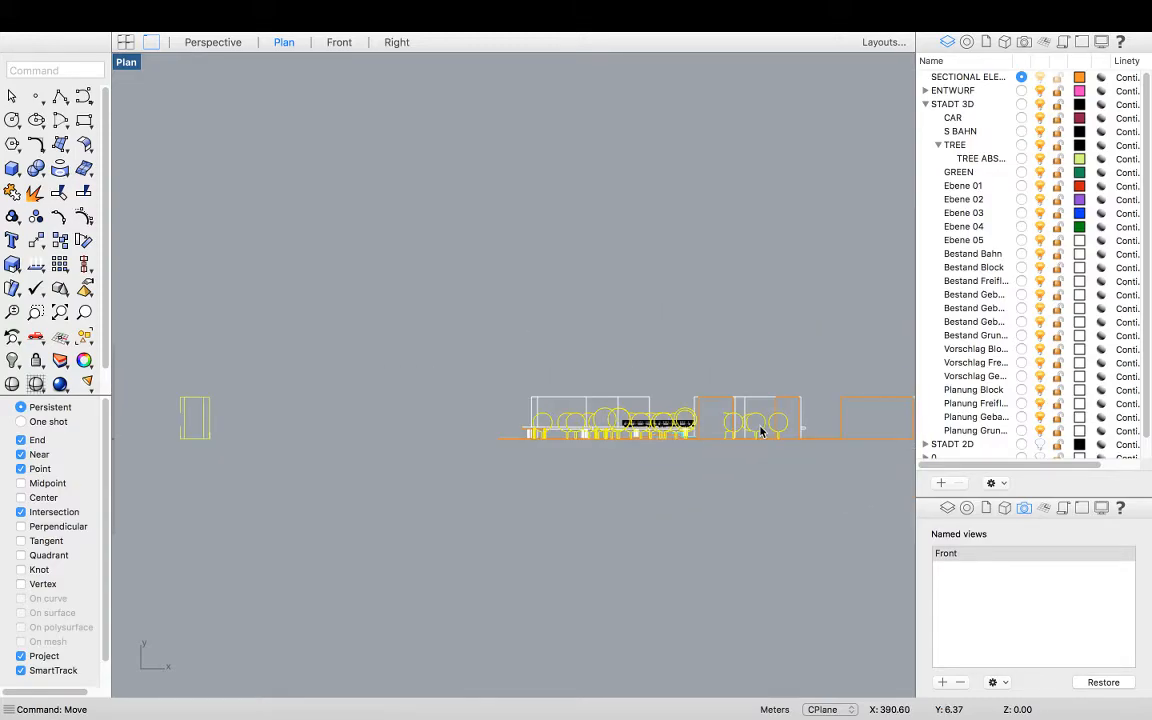
scroll(409, 434, down, 3)
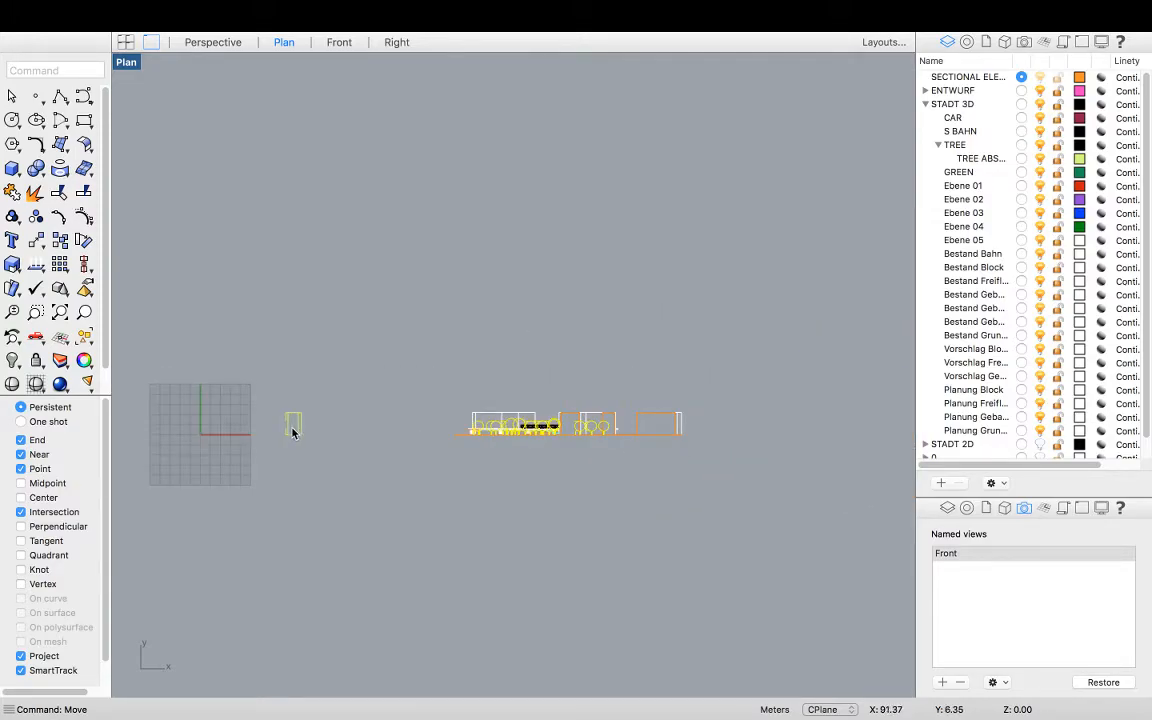
scroll(293, 432, up, 5)
scroll(775, 440, down, 4)
right_drag(810, 452, 642, 458)
scroll(612, 445, up, 5)
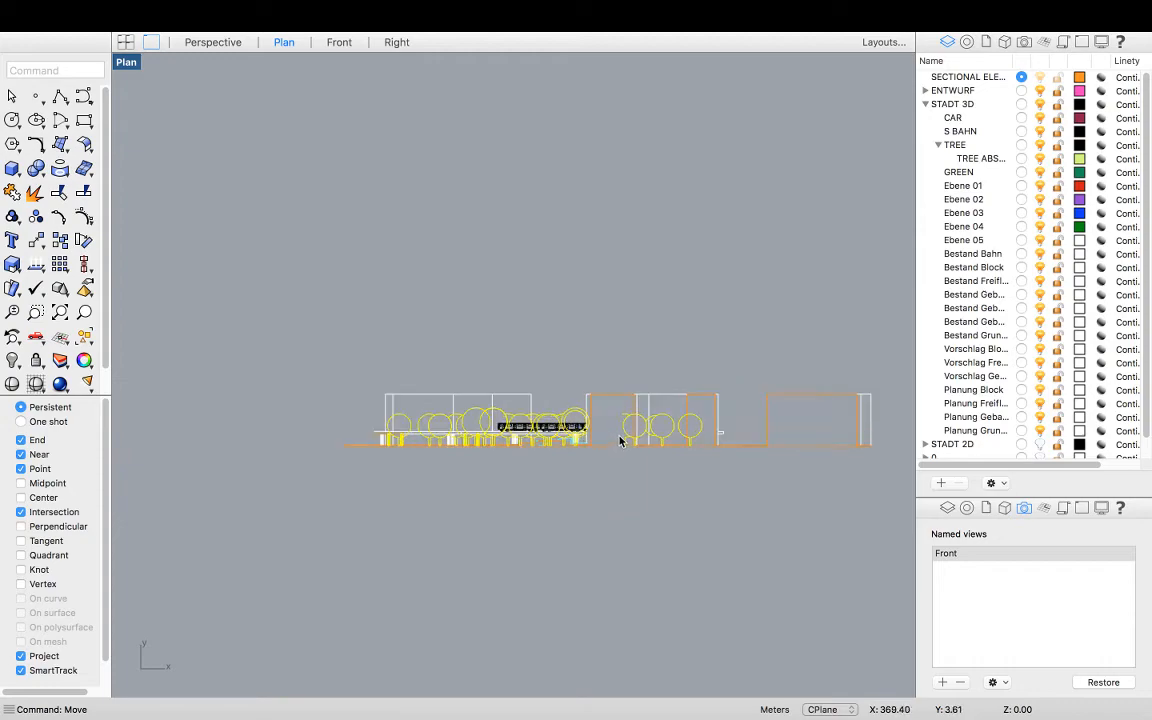
scroll(618, 442, up, 4)
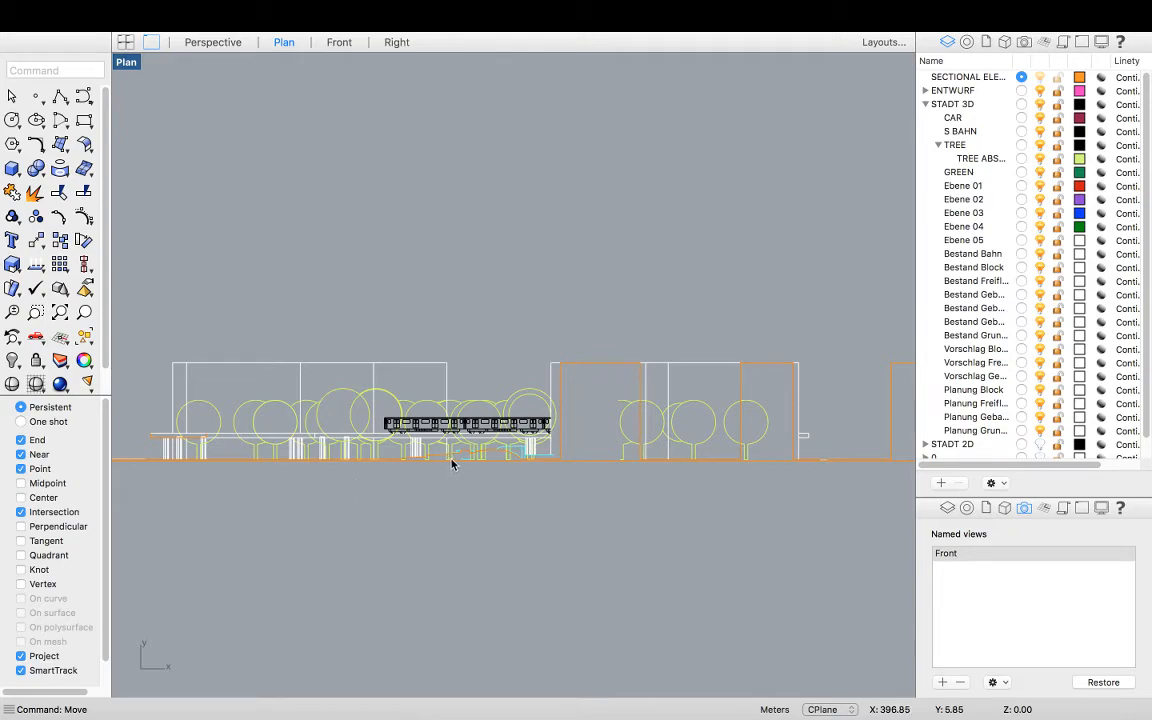
scroll(451, 463, down, 3)
scroll(482, 455, up, 3)
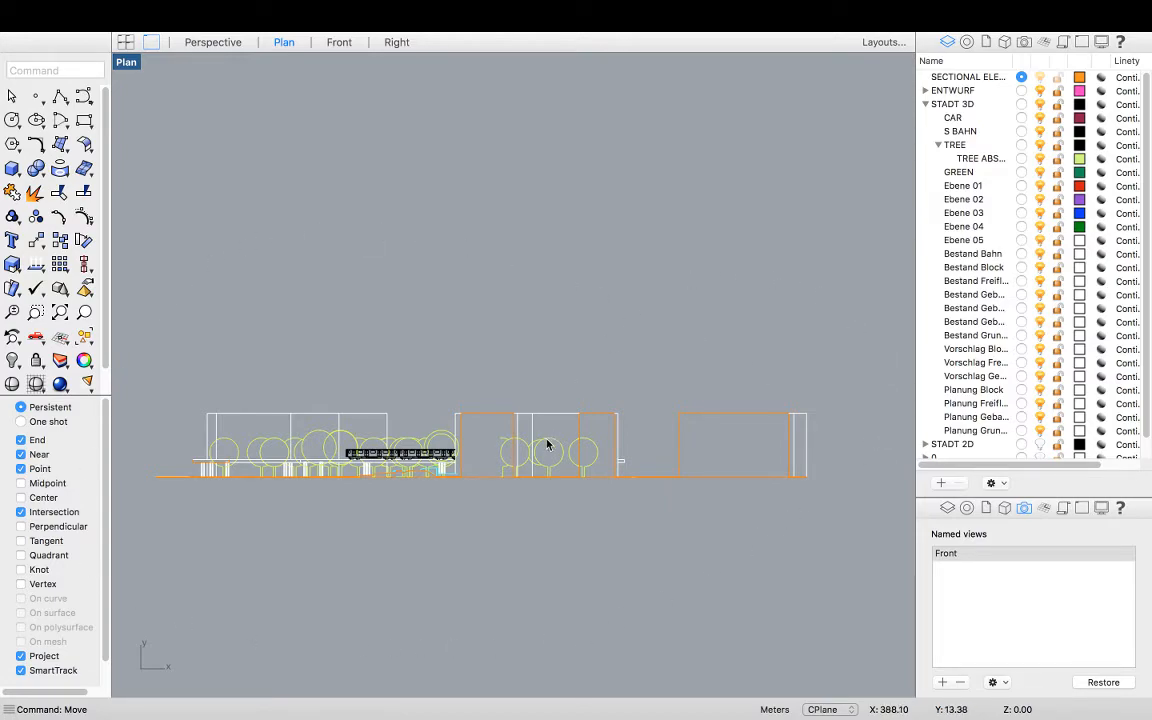
scroll(507, 452, up, 4)
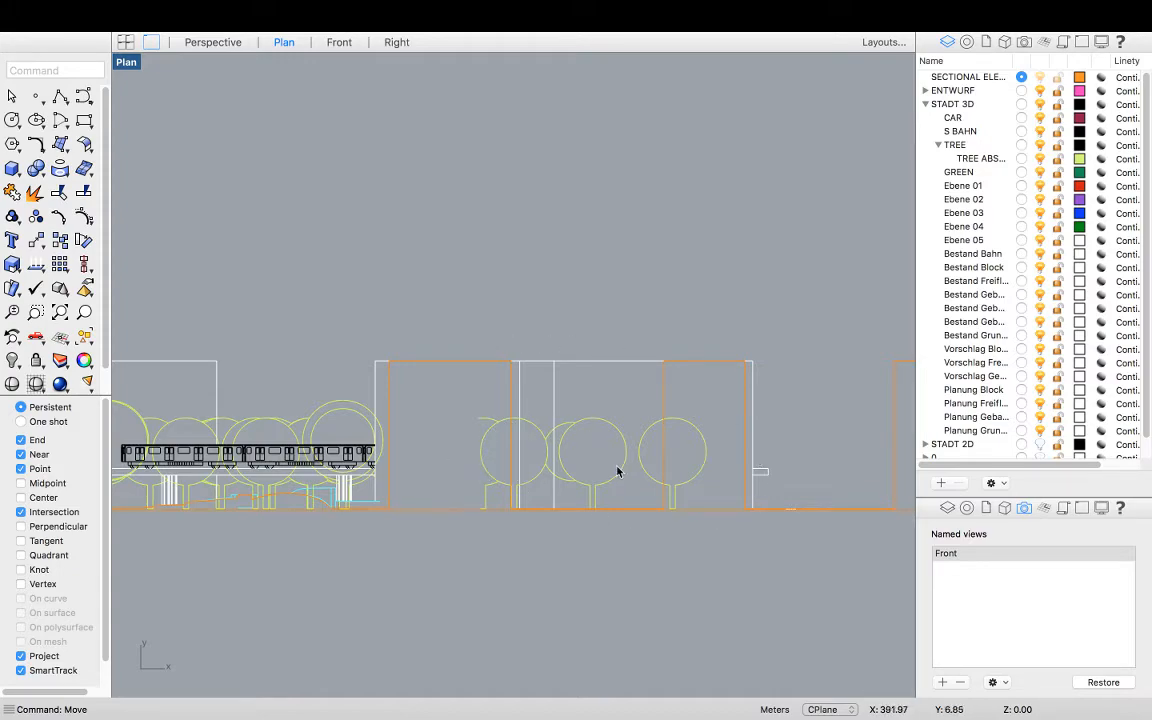
Select the tree group and window-select the entire elevation drawing
click(587, 427)
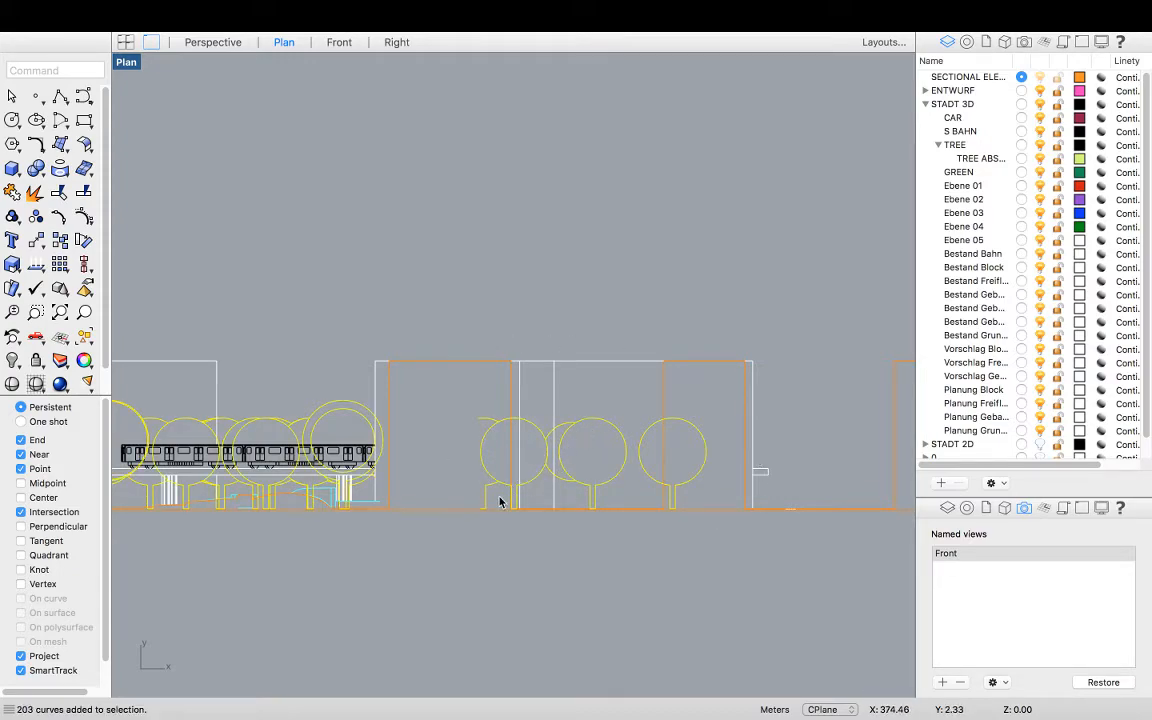
scroll(547, 499, down, 4)
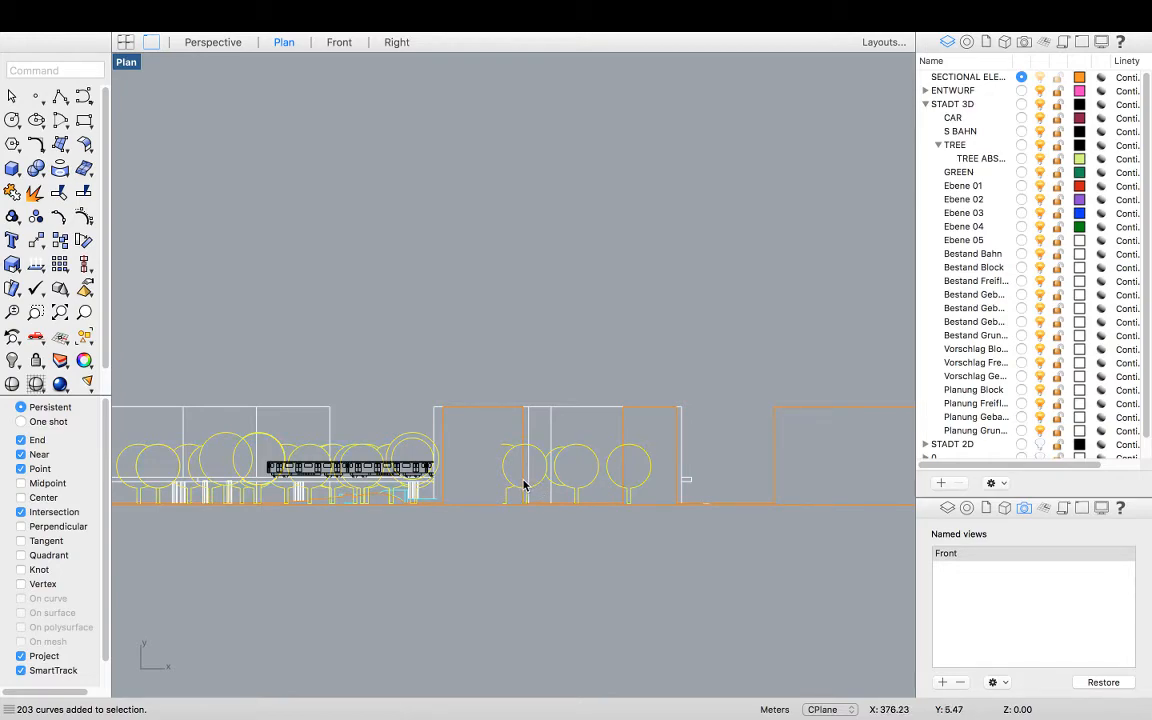
scroll(528, 482, down, 3)
scroll(541, 500, up, 4)
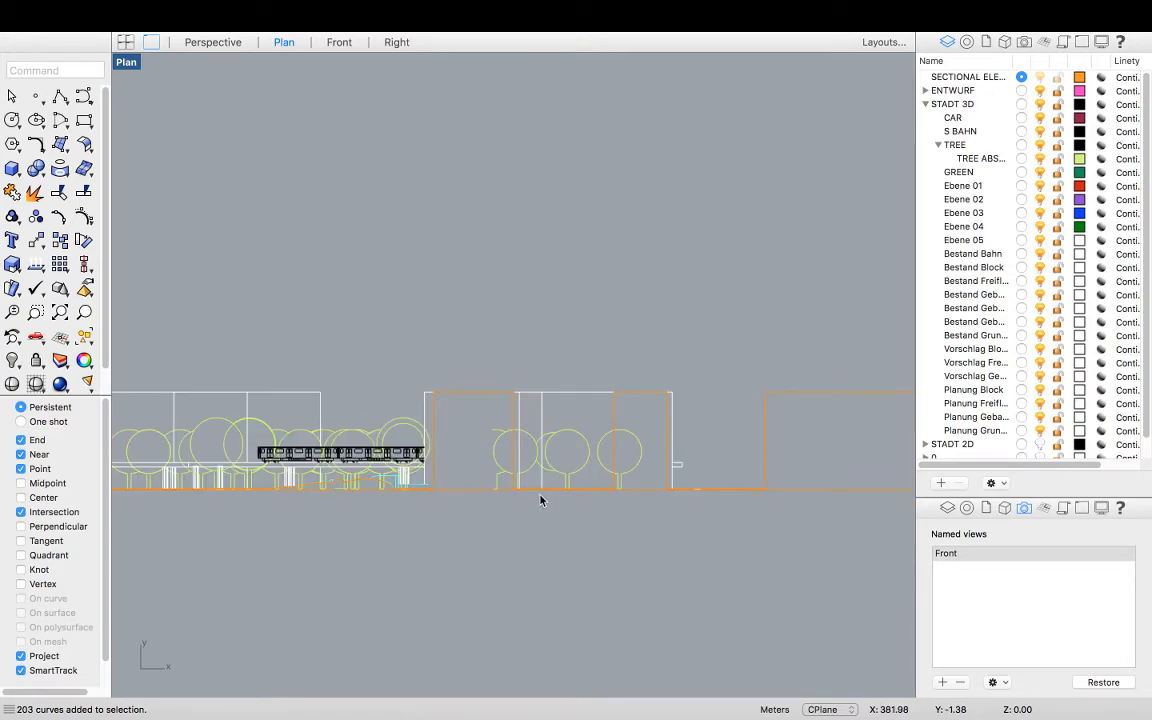
scroll(542, 499, down, 4)
scroll(364, 492, up, 6)
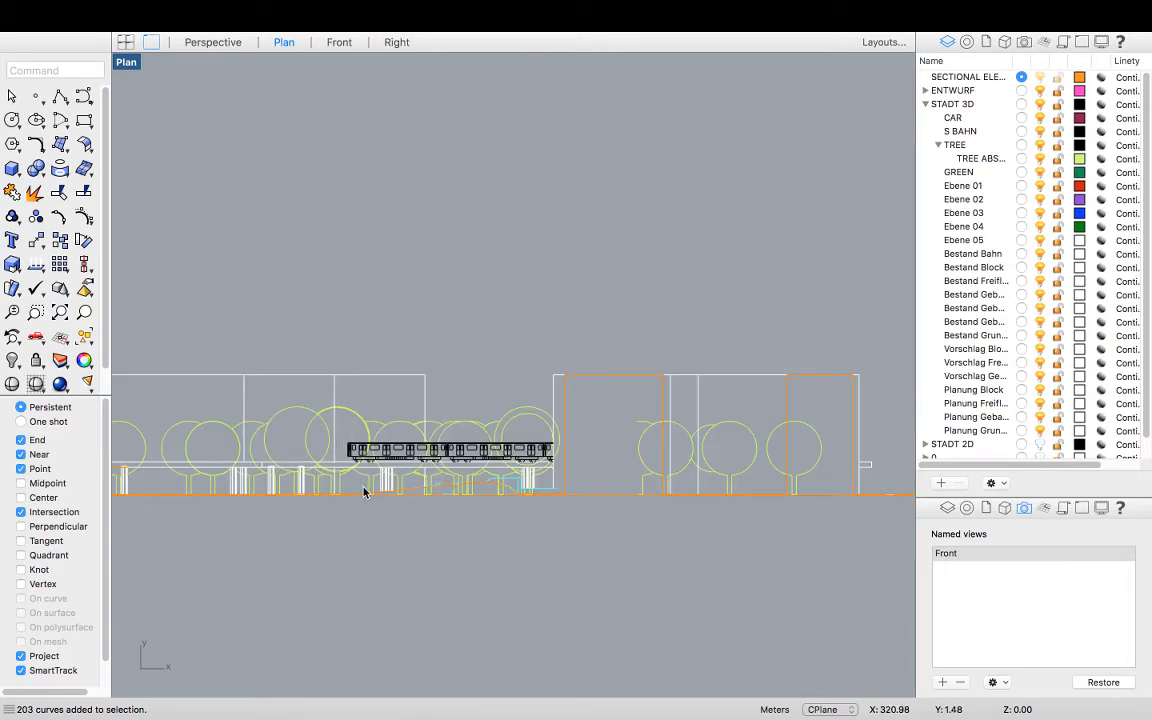
scroll(448, 525, down, 6)
scroll(450, 523, down, 3)
mouse_move(757, 517)
mouse_down()
mouse_move(391, 458)
mouse_move(248, 392)
mouse_up()
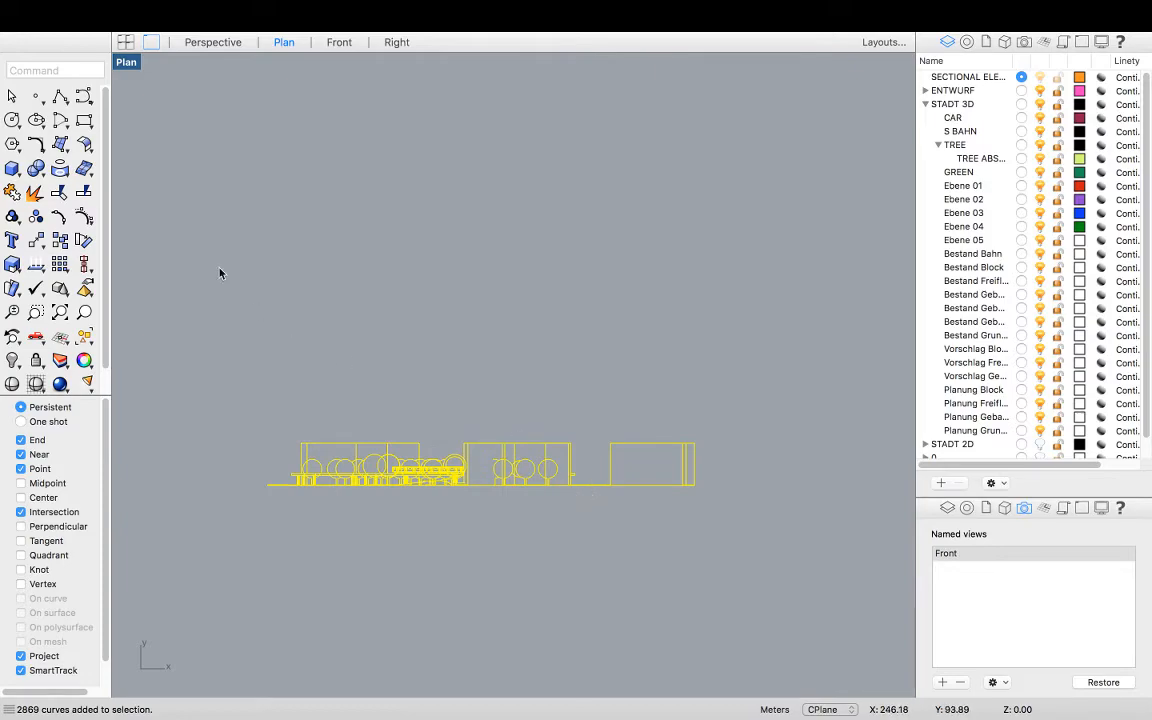
Start the Export command for the selected elevation drawing
click(45, 68)
text(Export)
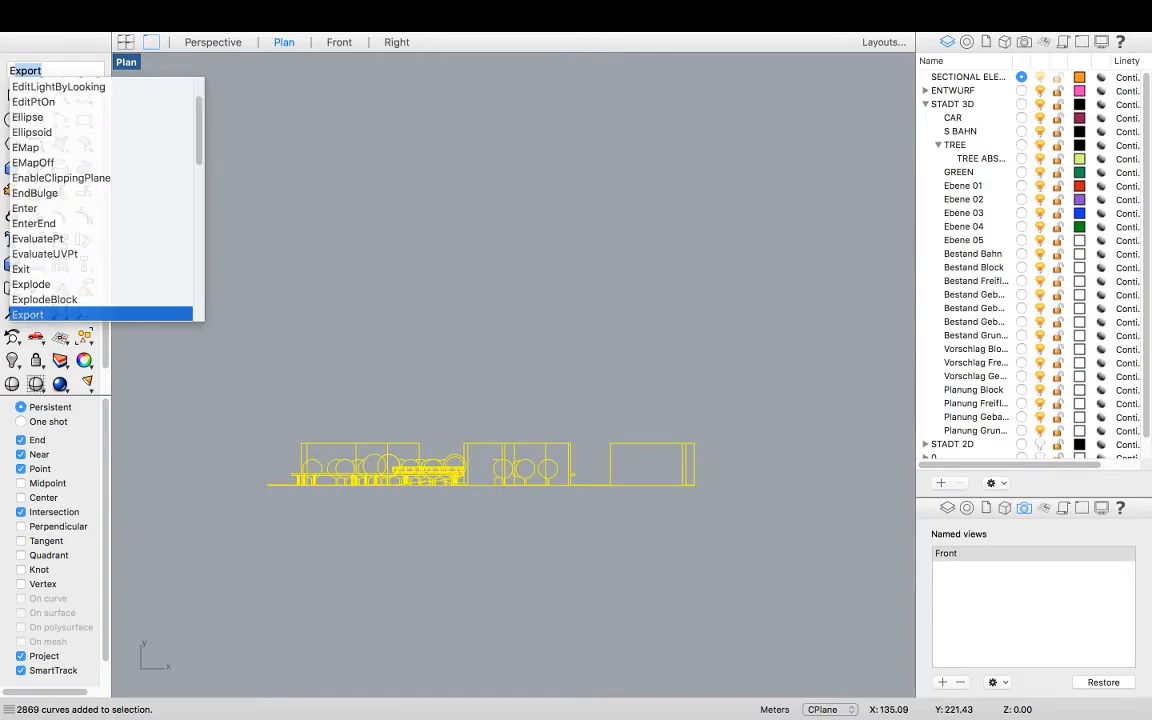
key(Return)
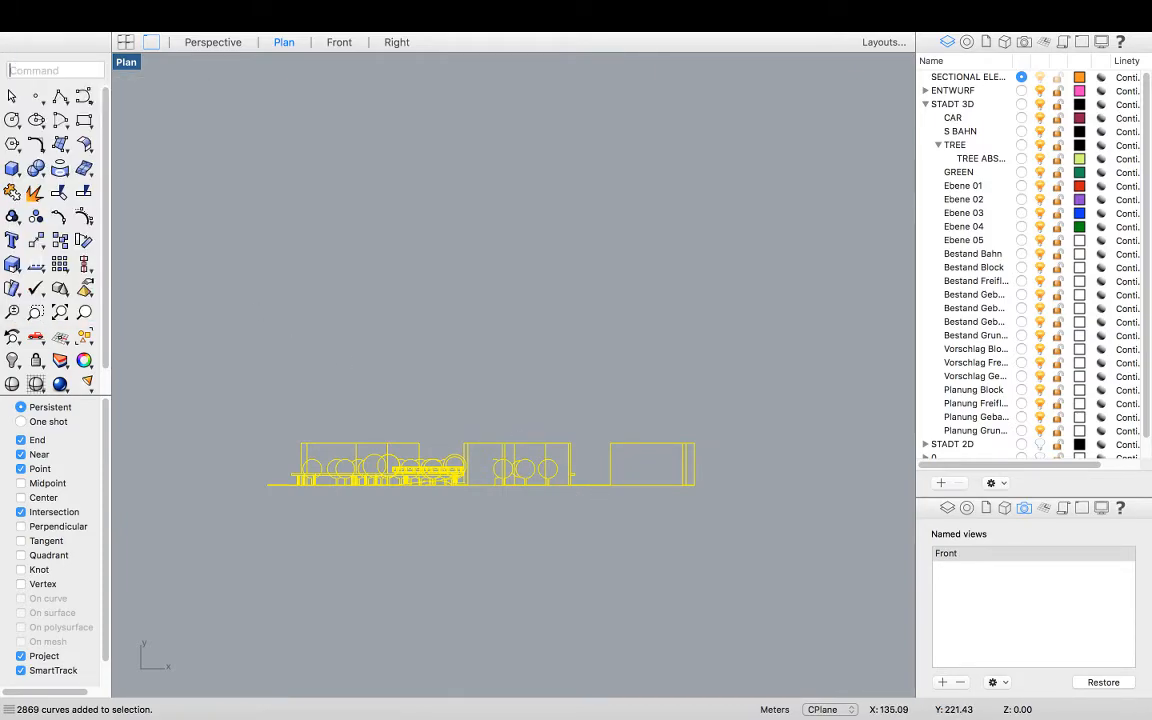
mouse_move(3, 5)
click(129, 9)
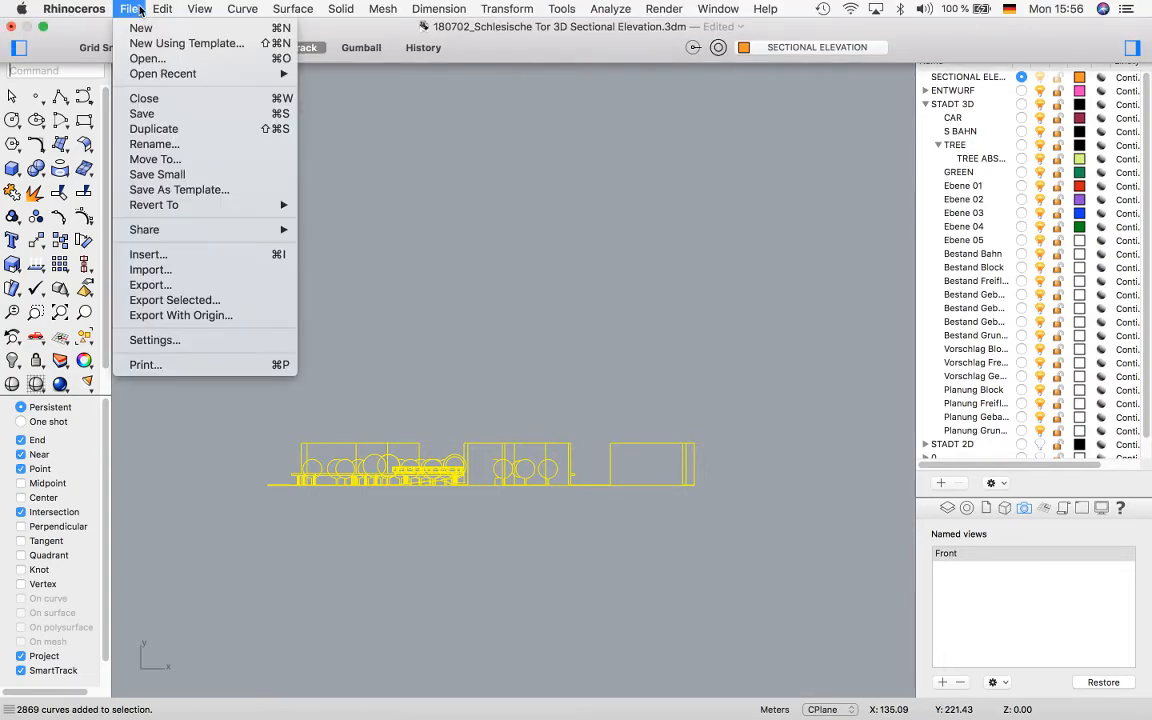
click(180, 301)
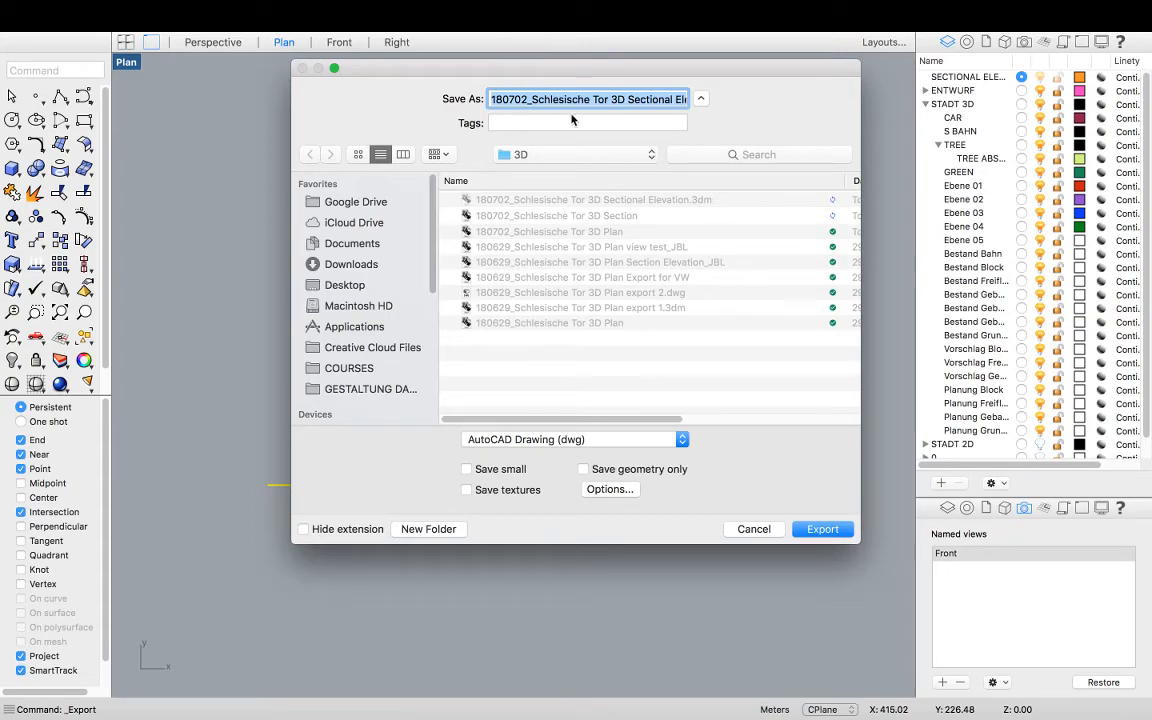
Choose the DWG folder inside 180620_GD_LESSON 7_VW_JBL as the export destination
click(557, 156)
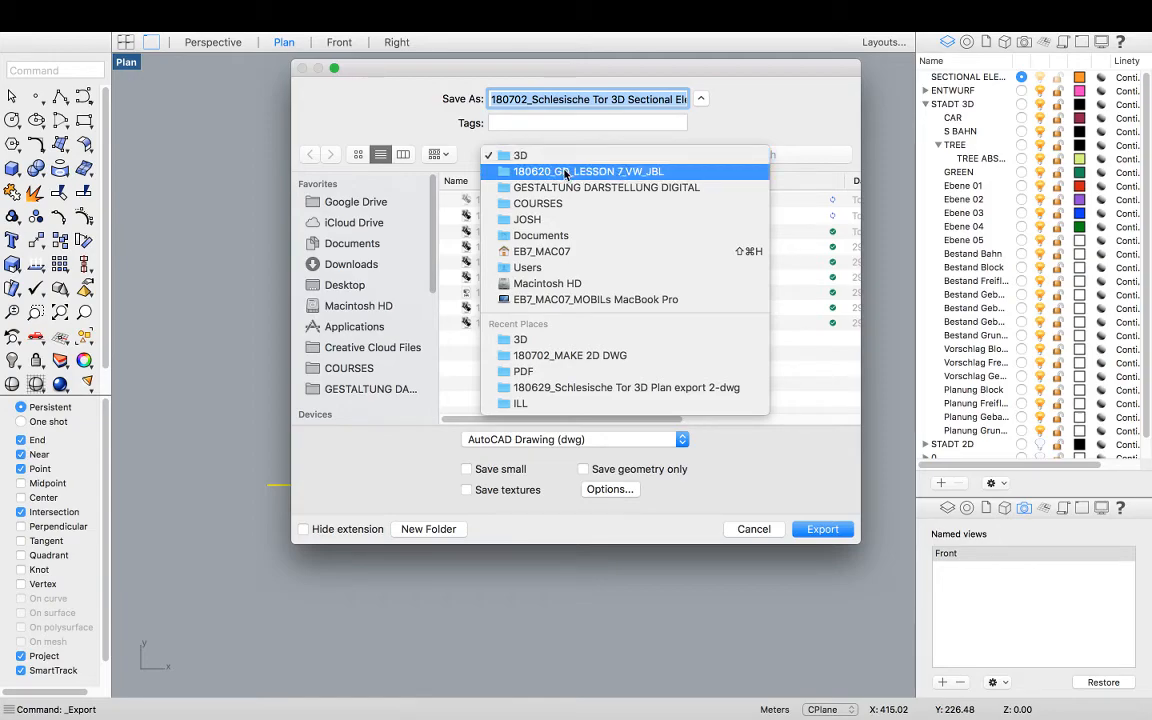
click(517, 171)
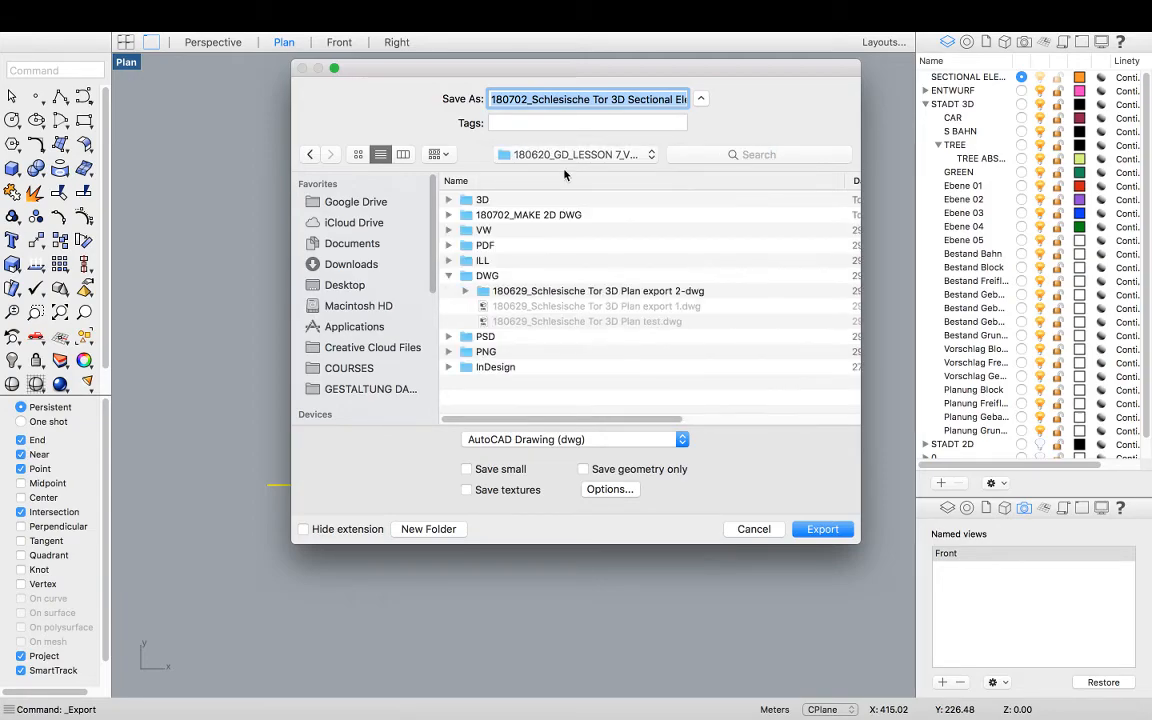
click(507, 291)
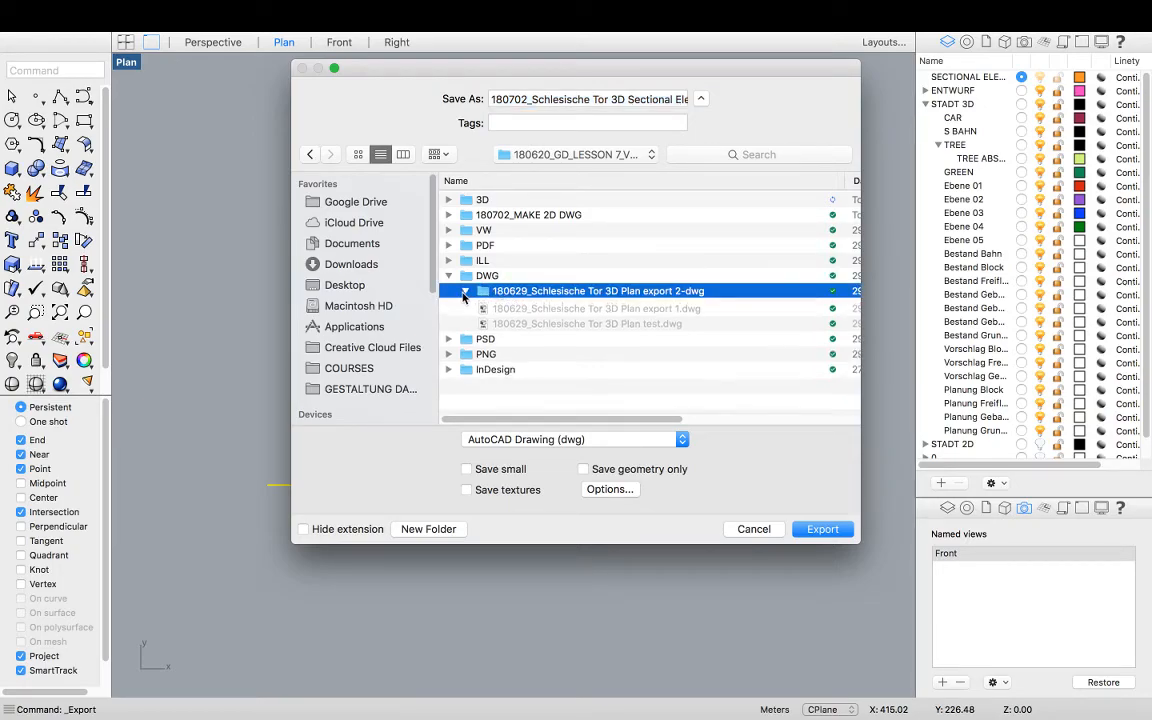
click(465, 291)
click(464, 291)
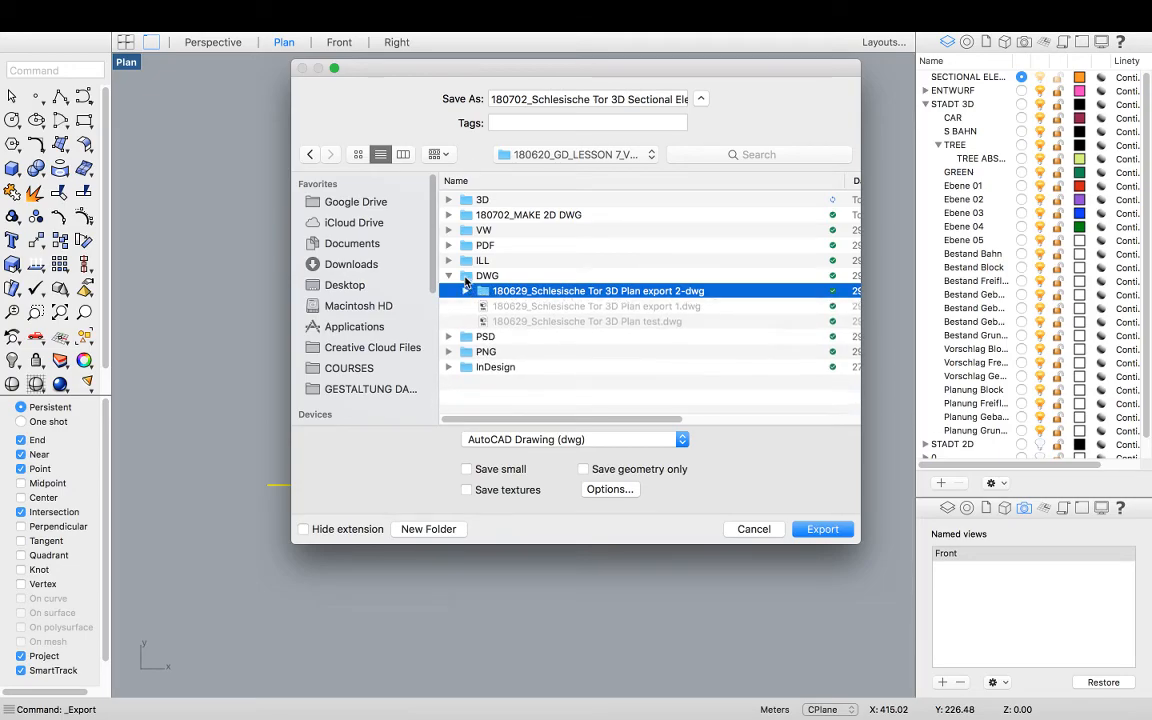
click(467, 275)
double_click(492, 278)
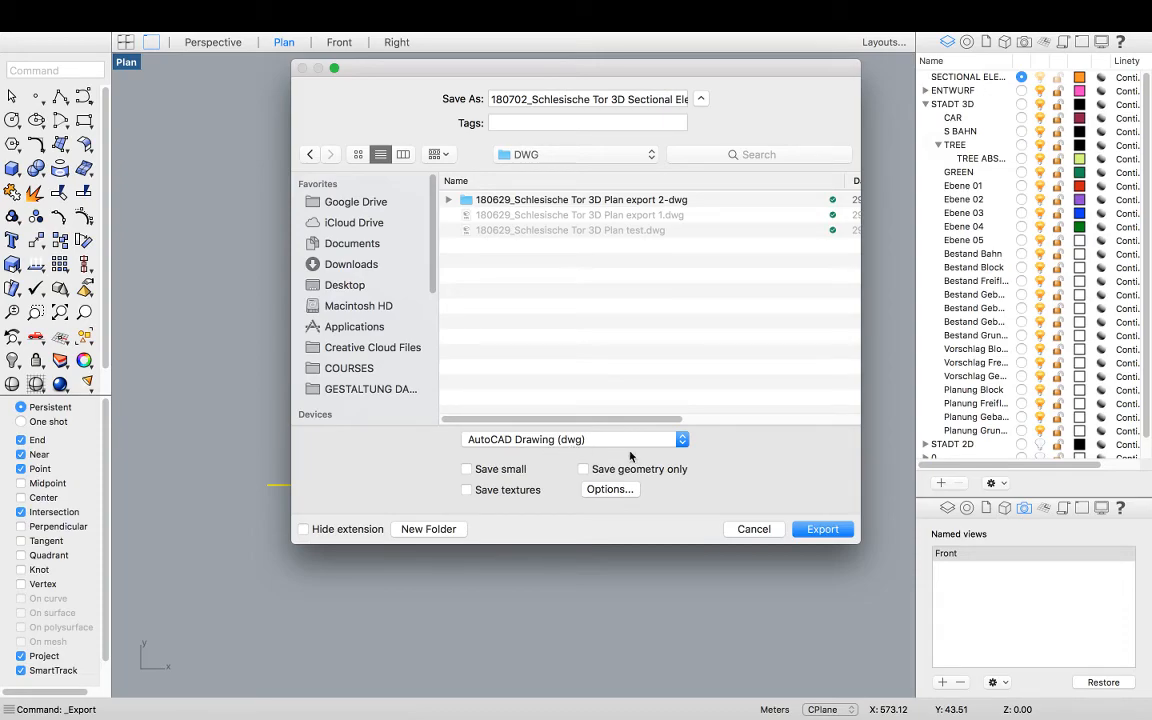
Export as an AutoCAD Drawing (dwg) named 180702_Schlesische Tor 3D Sectional Elevation, using the 2004 Polylines scheme
click(537, 98)
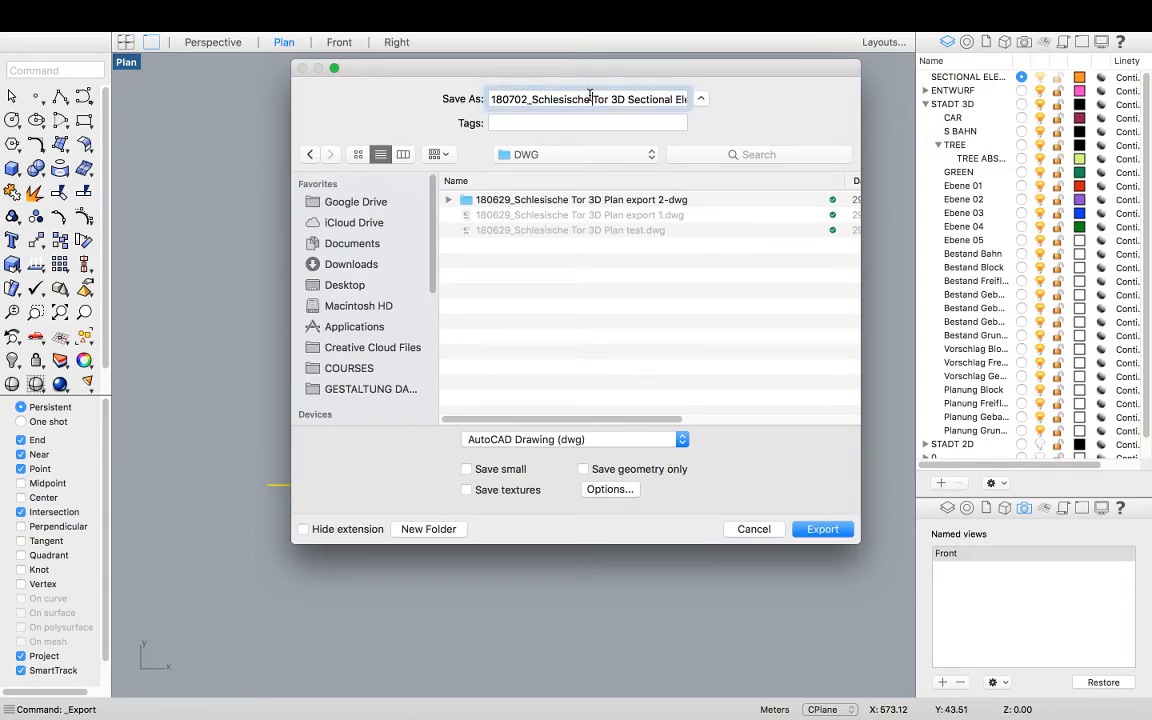
key(Right)
key(Right)
key(Right)
key(Right)
key(Right)
key(Right)
key(Right)
key(Right)
key(Right)
key(Right)
key(Right)
key(Right)
key(Right)
key(Right)
key(Right)
key(Right)
key(Right)
key(Right)
key(Right)
key(Right)
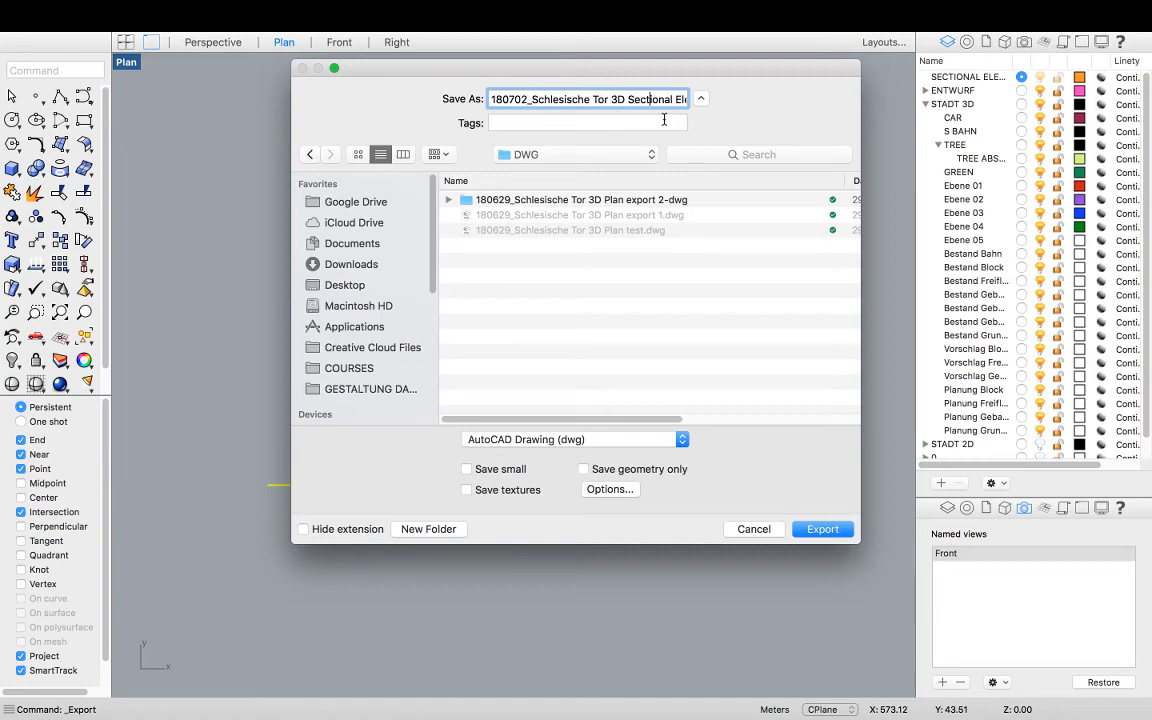
key(Right)
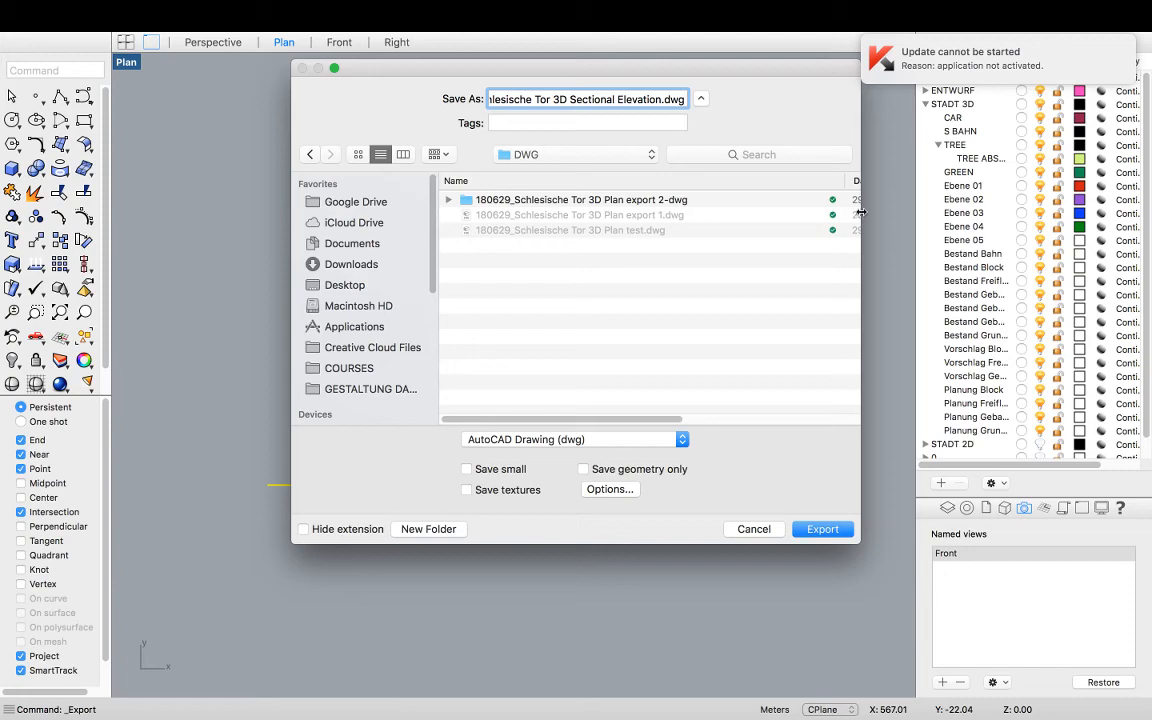
click(824, 535)
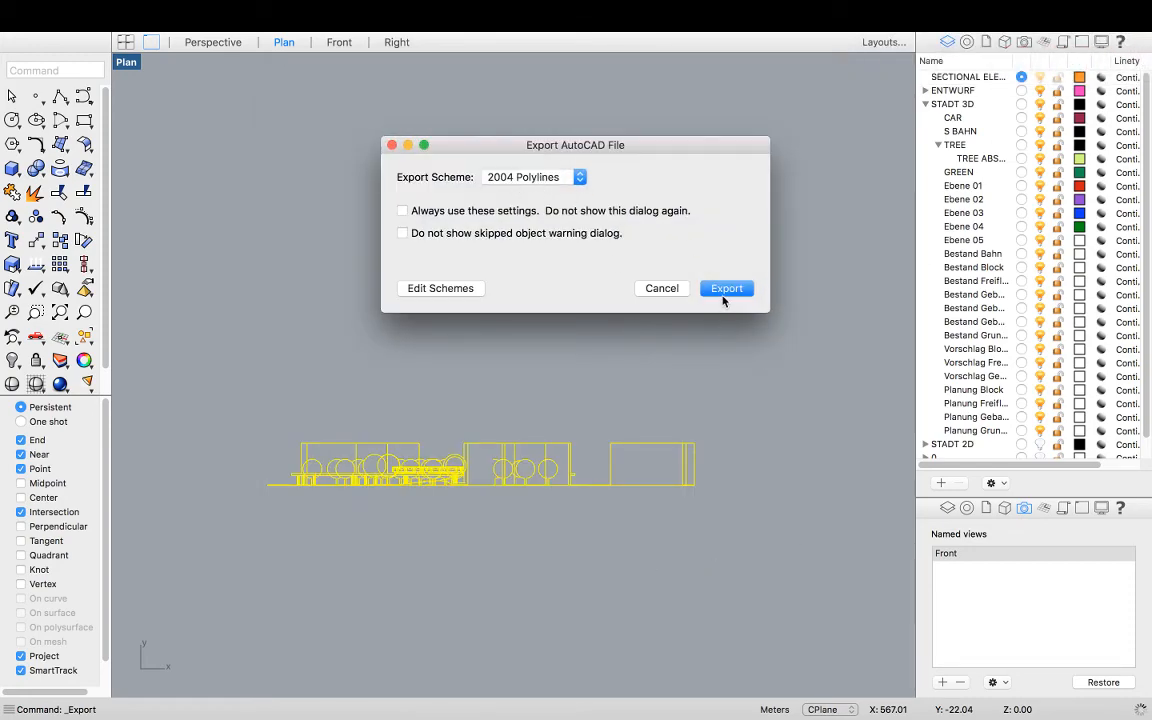
click(735, 290)
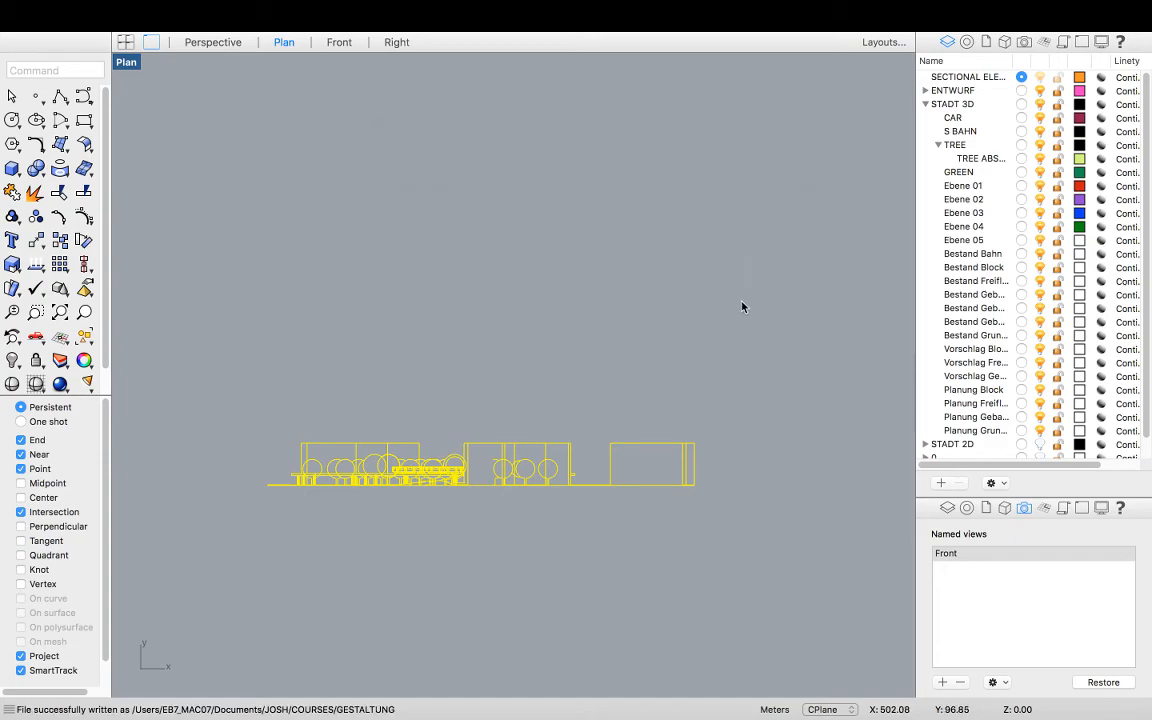